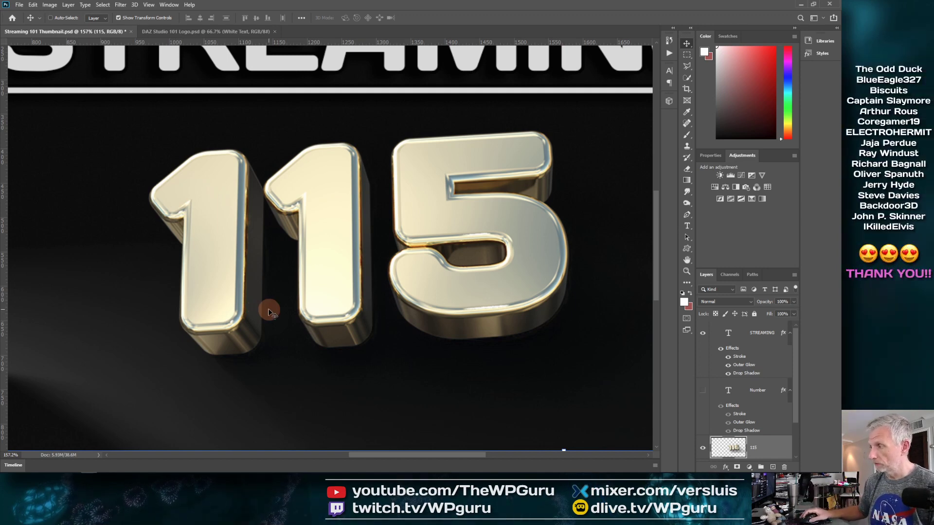
Compare the number lettering in the Streaming 101 thumbnail with the one in the DAZ Studio 101 Logo document
scroll(267, 308, "down", 3)
scroll(267, 309, "down", 2)
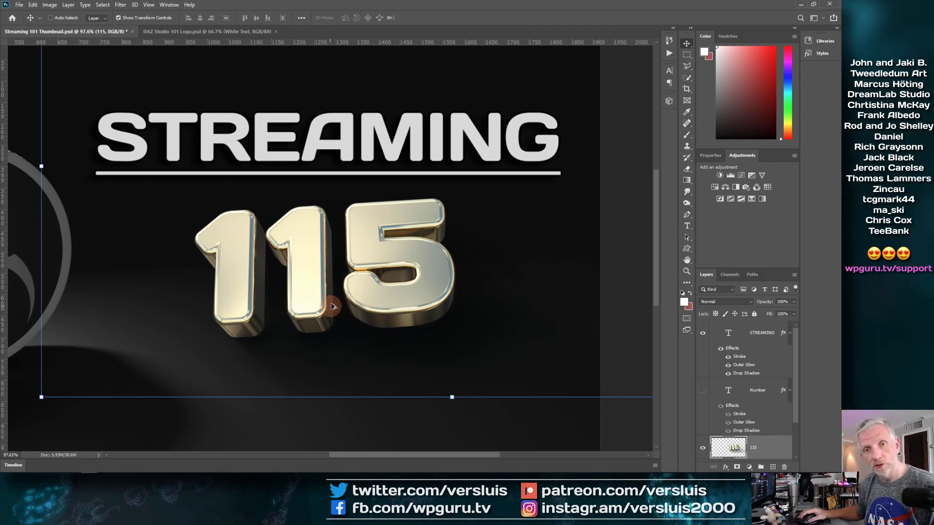
scroll(332, 306, "down", 4)
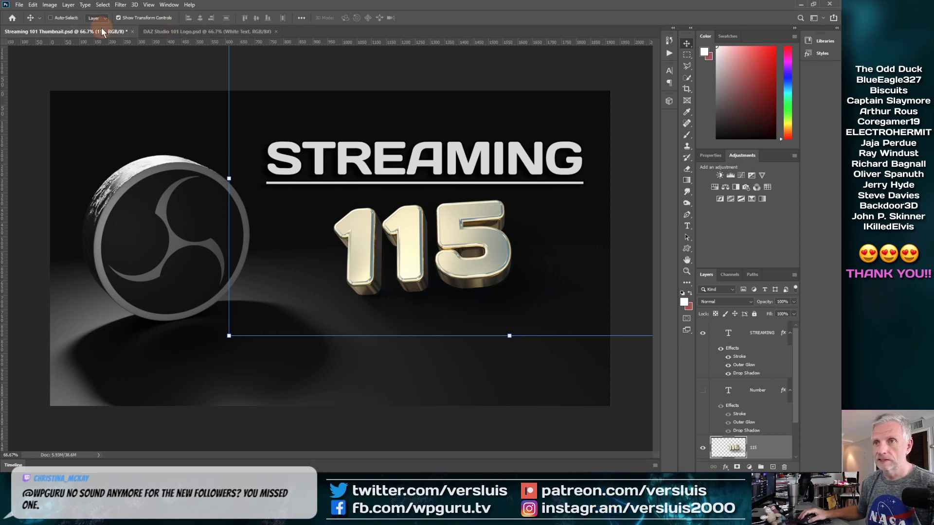
left_click(194, 33)
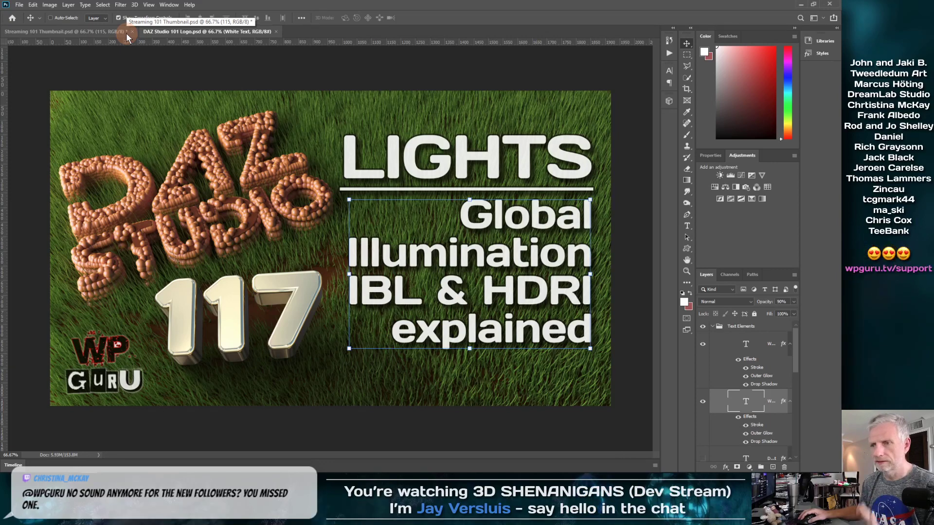
left_click(103, 31)
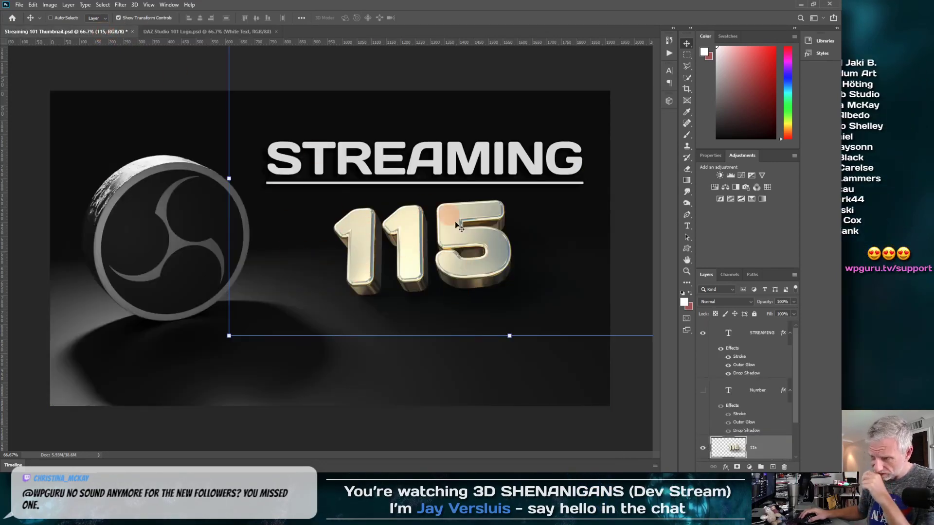
Minimize Photoshop and launch Blender 2.82
left_click(800, 5)
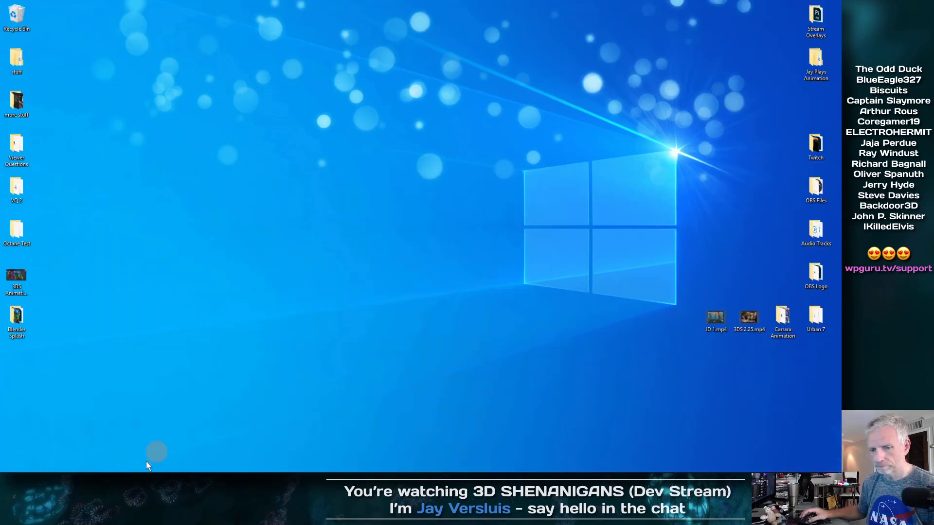
mouse_move(104, 467)
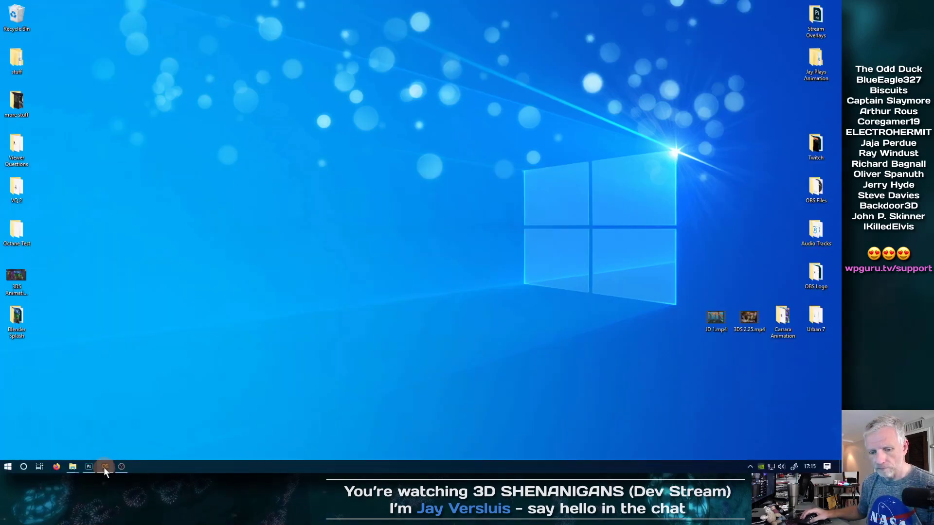
left_click(9, 467)
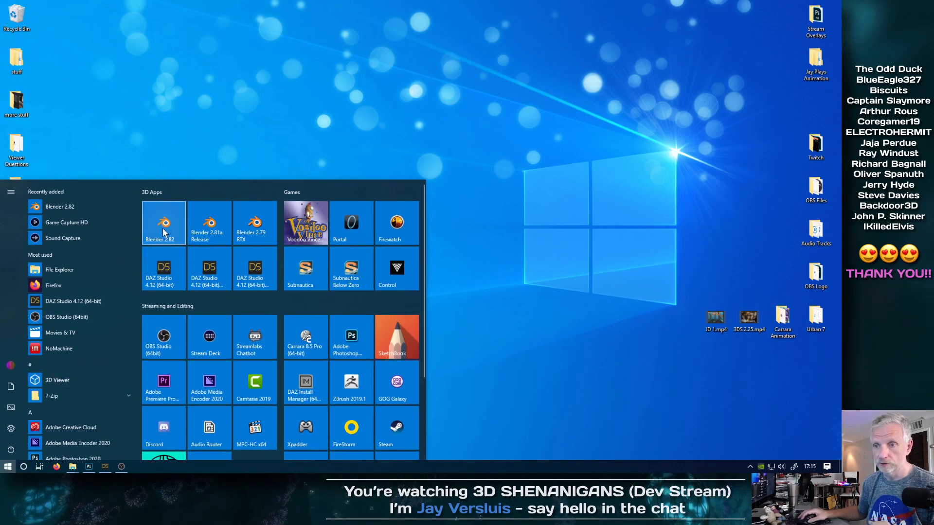
left_click(164, 228)
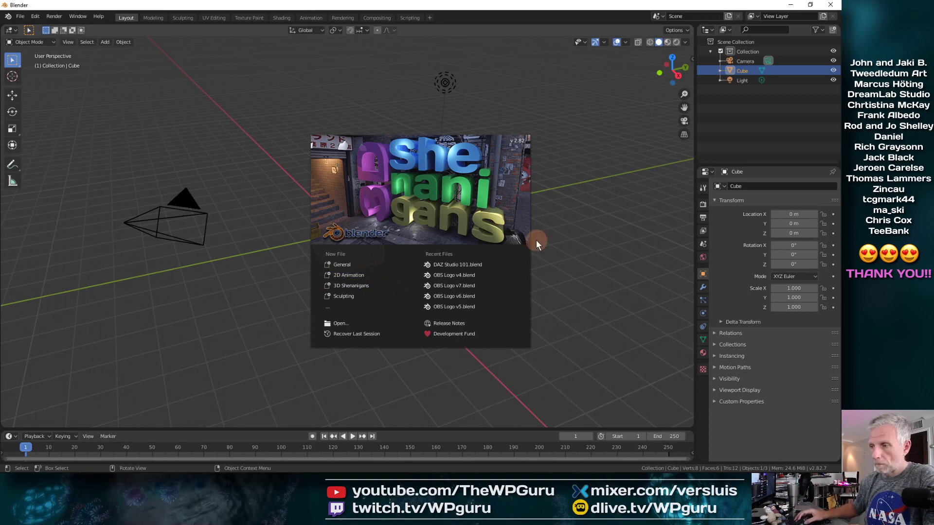
Dismiss the splash screen and delete the default cube from the scene
left_click(397, 186)
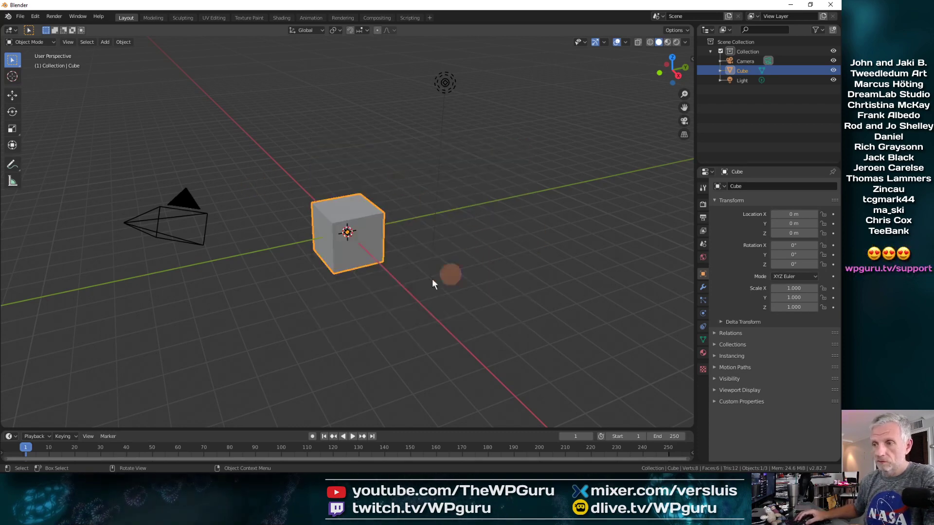
key("x")
left_click(376, 238)
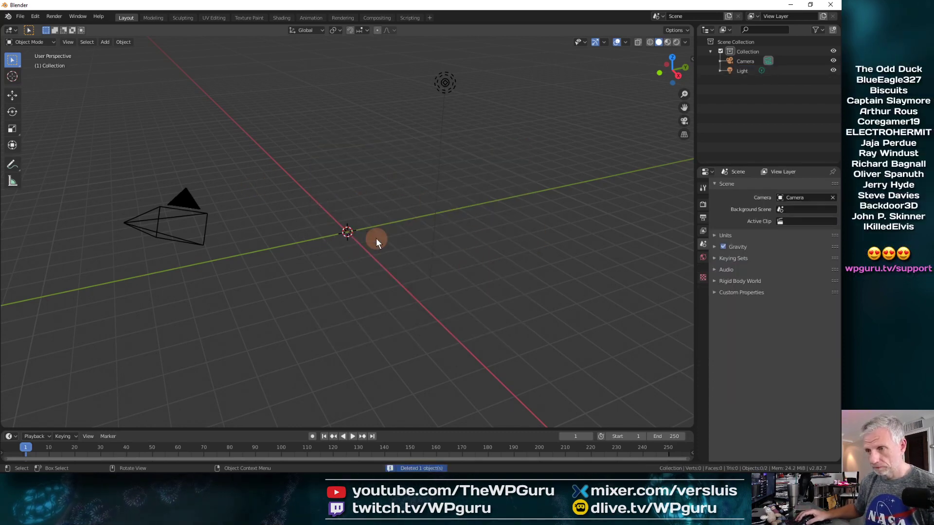
Add a text object at the origin of the scene
key("shift+a")
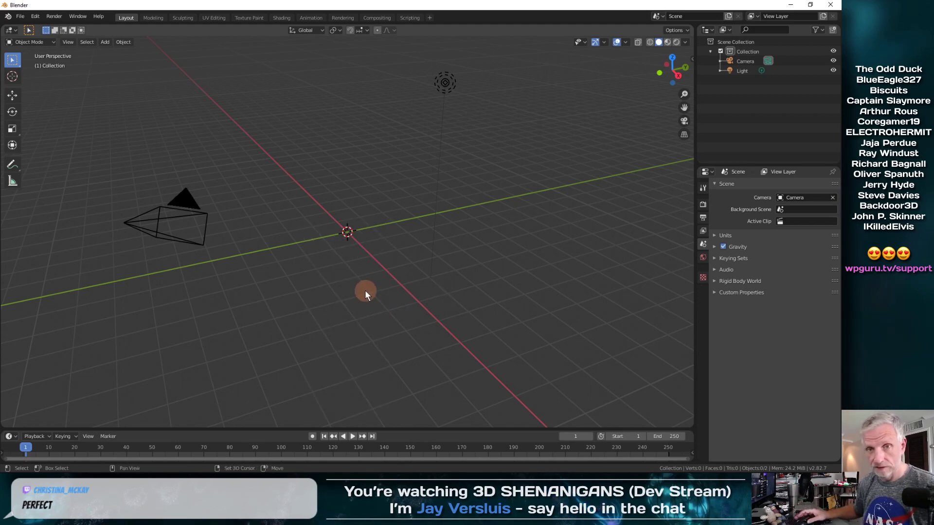
key("shift+a")
mouse_move(365, 290)
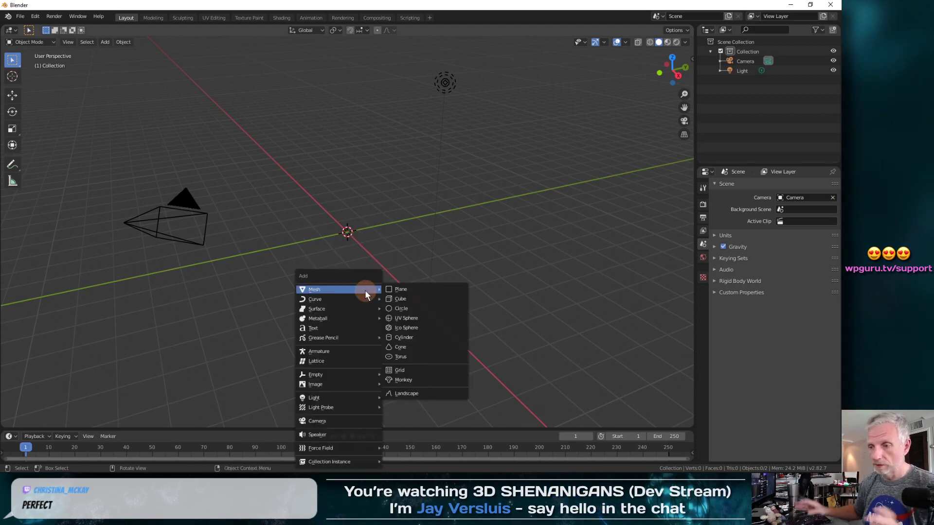
left_click(358, 329)
Replace the new text object's default wording with 101 and return to Object Mode
scroll(366, 281, "down", 3)
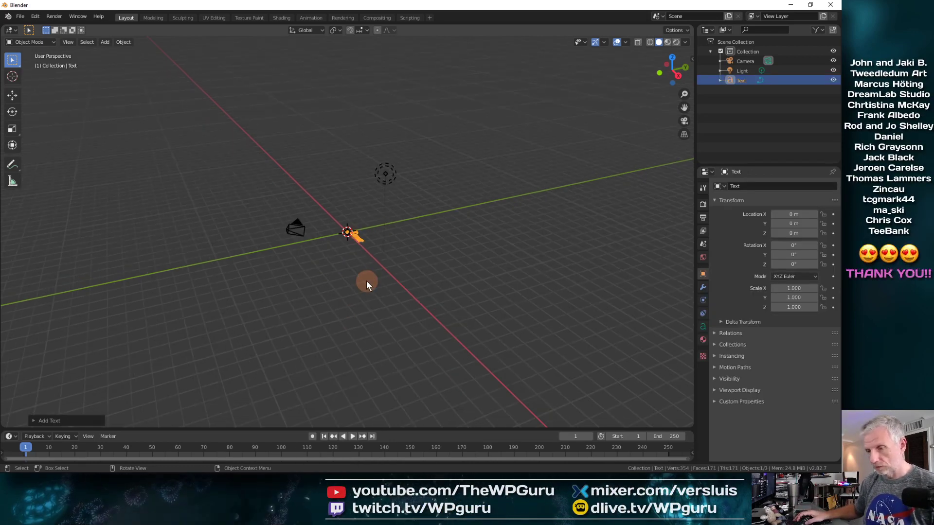
scroll(366, 281, "up", 8)
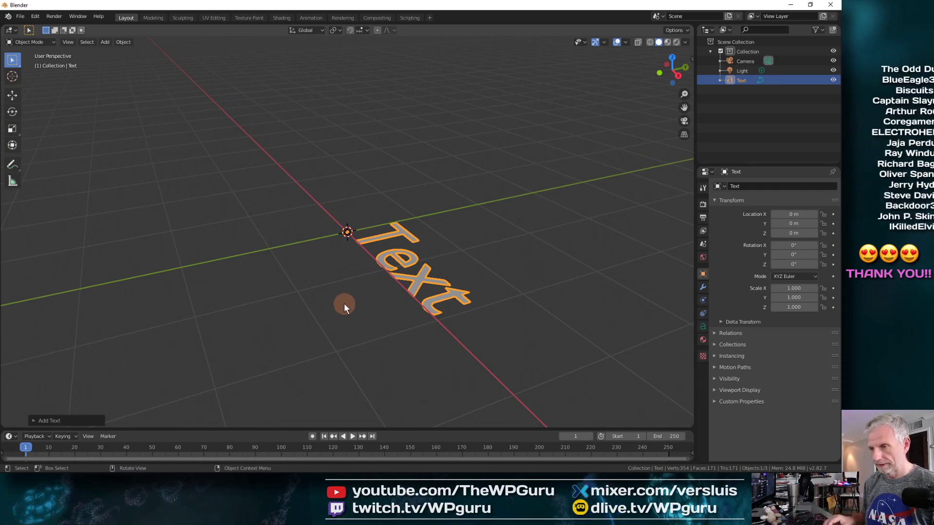
key("Tab")
key("BackSpace")
key("BackSpace")
key("BackSpace")
key("BackSpace")
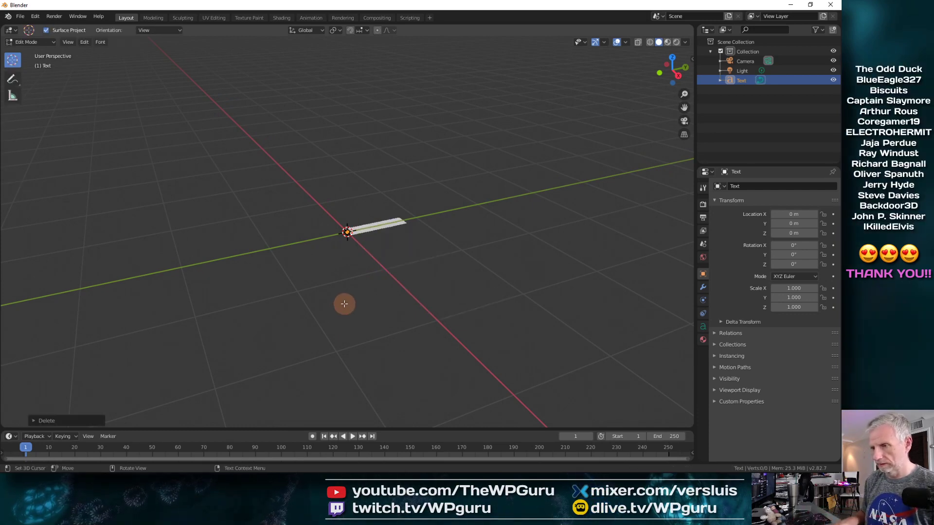
type("lol")
key("Tab")
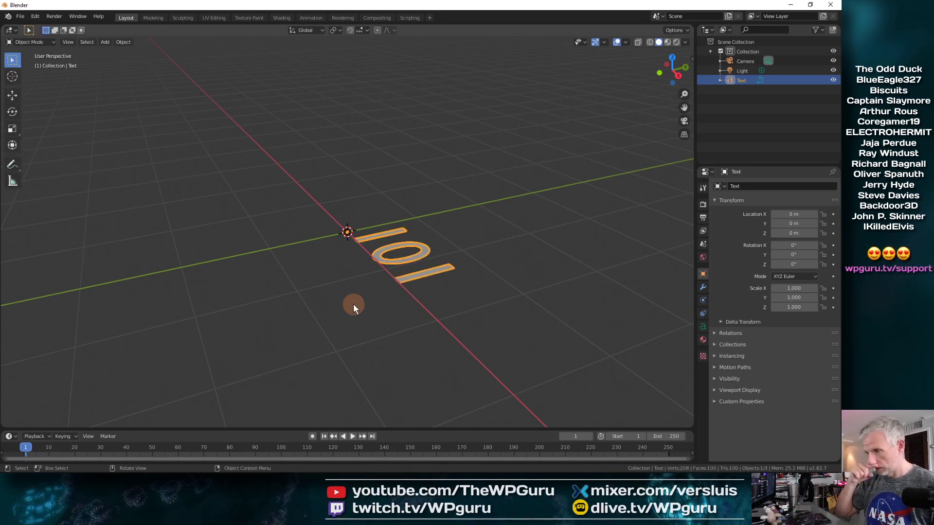
Rotate the 101 text by 90° around the X axis so it stands upright
type("r")
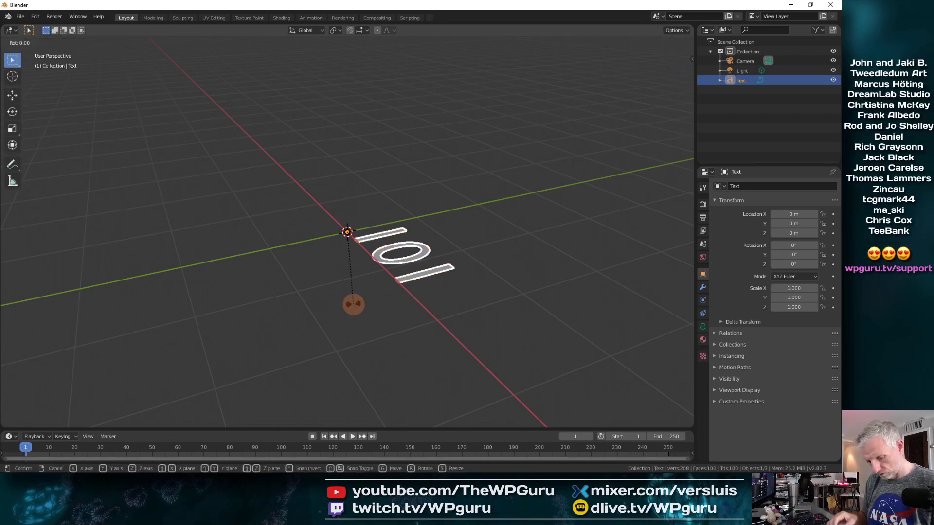
type("x90")
key("Return")
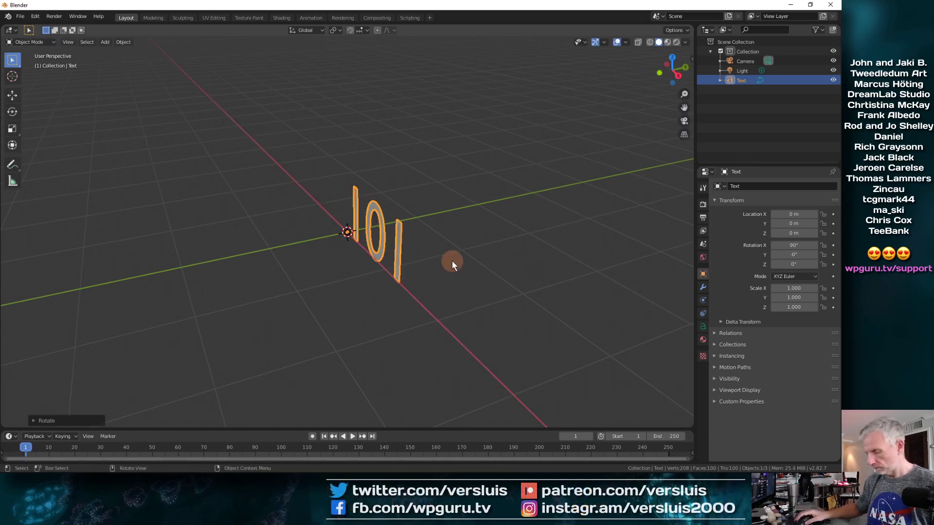
Open the text's Font settings, folding away its Shape and Paragraph settings
scroll(452, 261, "up", 5)
left_click_drag(441, 293, 529, 259)
scroll(565, 268, "down", 2)
scroll(529, 259, "up", 2)
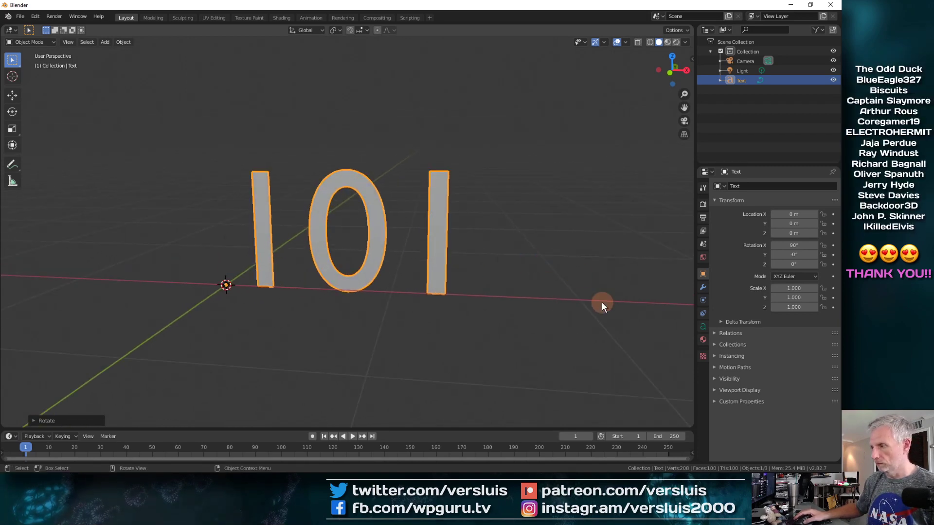
left_click(702, 287)
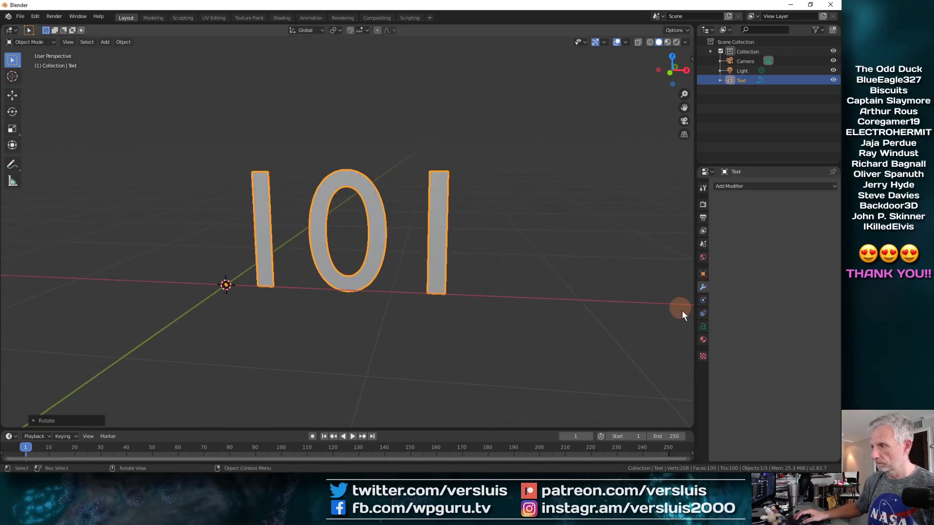
left_click(702, 327)
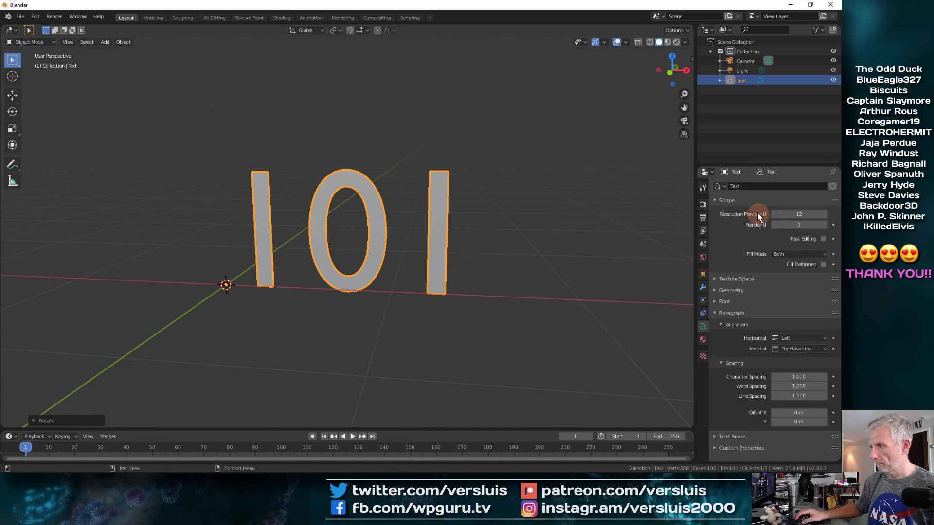
left_click(716, 200)
left_click(714, 245)
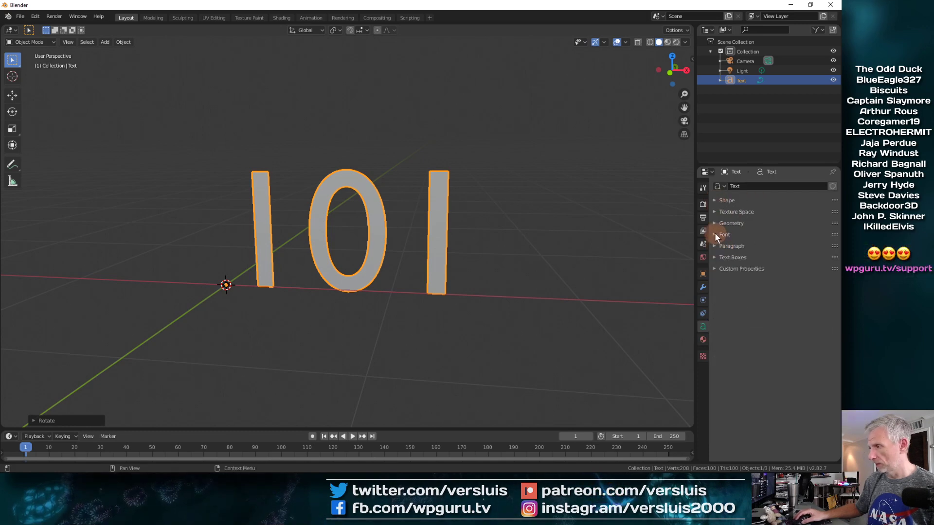
left_click(715, 236)
Load DaysOne-Regular.ttf from the Days One Font folder in Downloads as the text's regular font
left_click(822, 249)
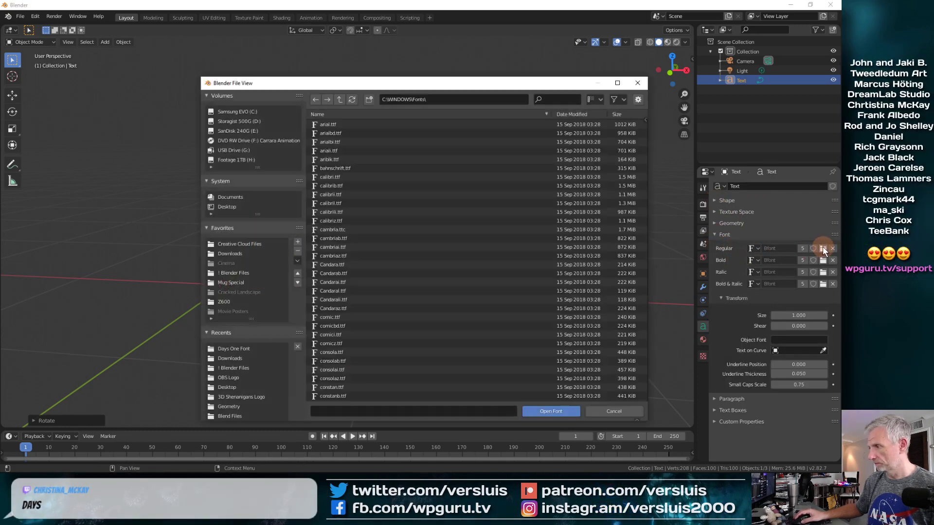
left_click_drag(444, 85, 381, 58)
left_click(179, 226)
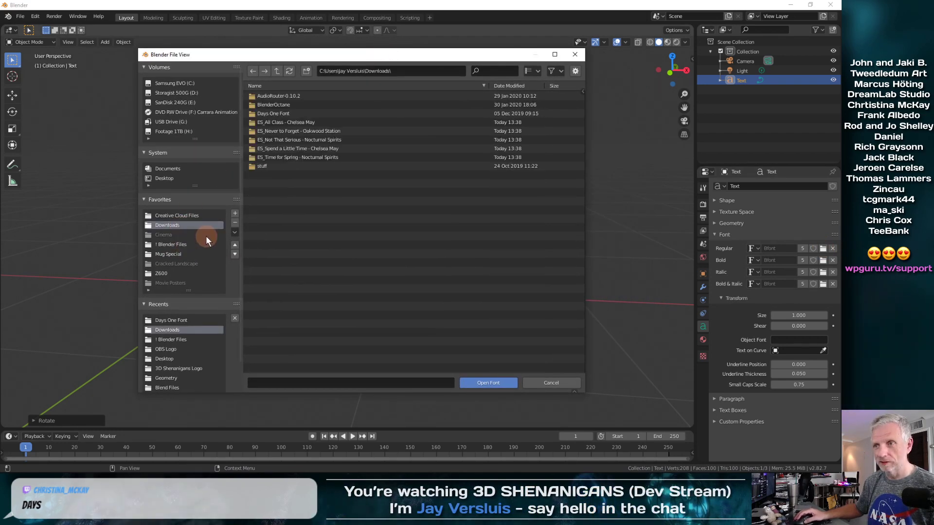
double_click(302, 116)
left_click(286, 95)
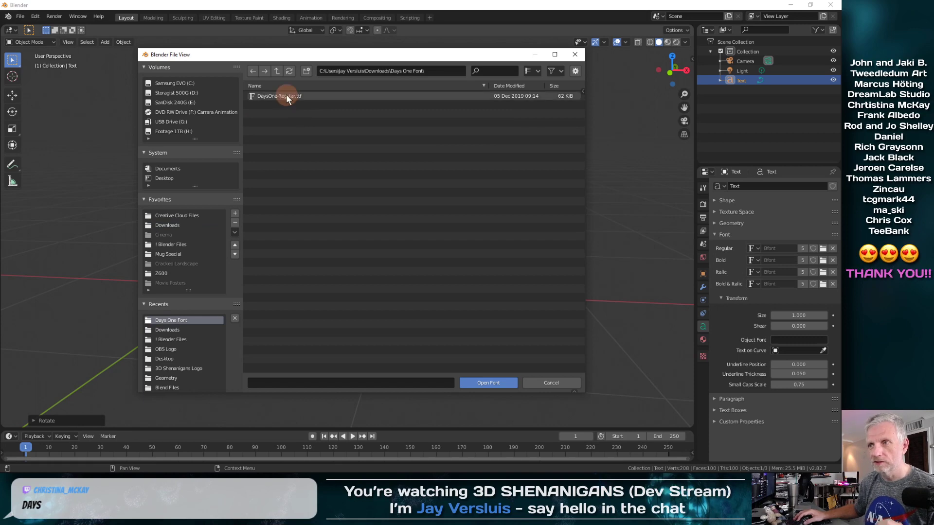
left_click(495, 383)
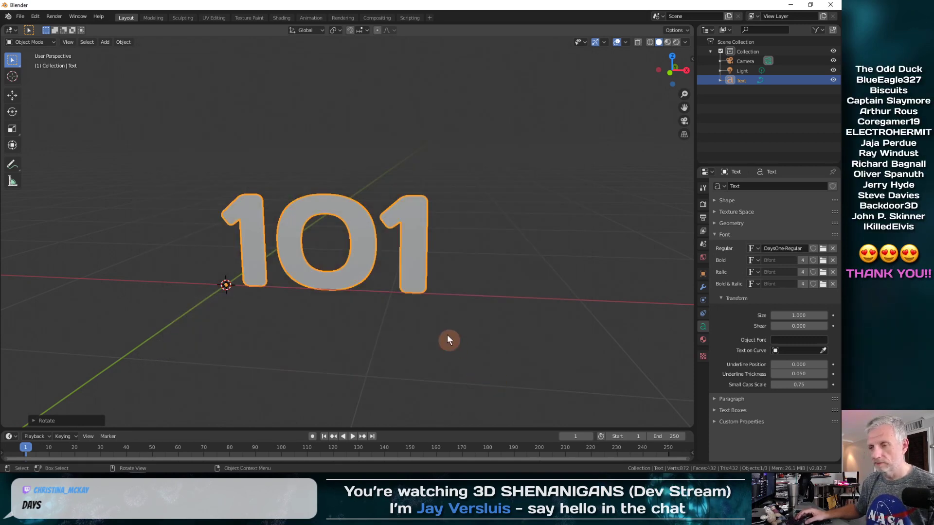
Extrude the 101 text by 0.2 m in its Geometry settings, briefly trying 0.3 m as a comparison
left_click_drag(454, 276, 410, 283)
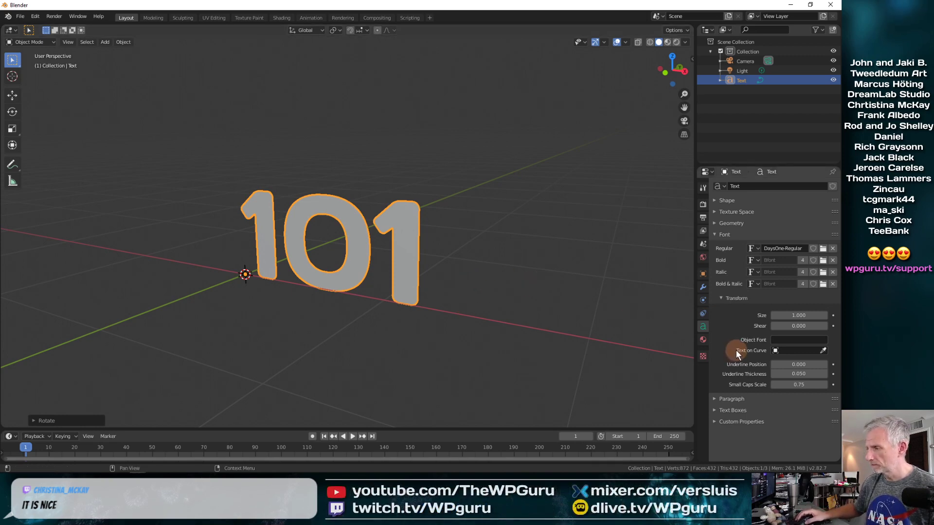
left_click(713, 223)
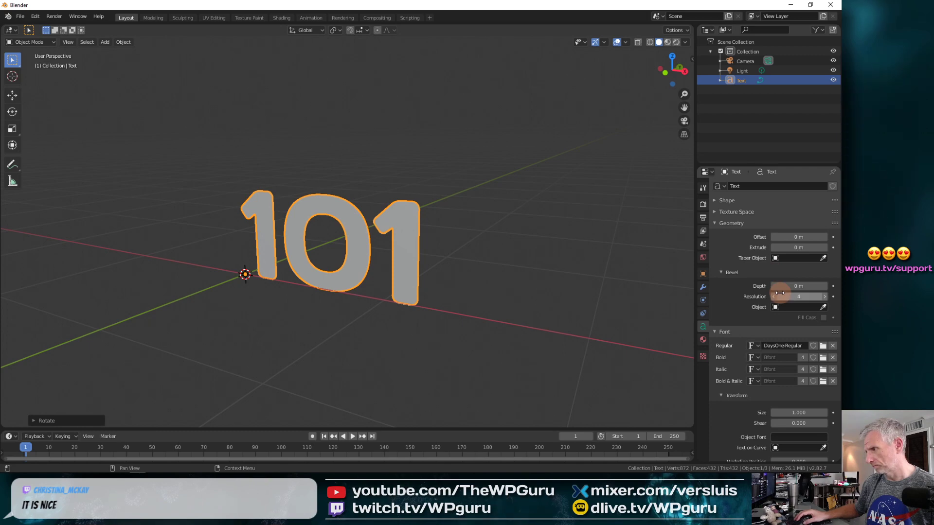
mouse_move(797, 248)
left_mouse_down()
mouse_move(812, 247)
mouse_move(795, 249)
left_mouse_up()
left_click(795, 249)
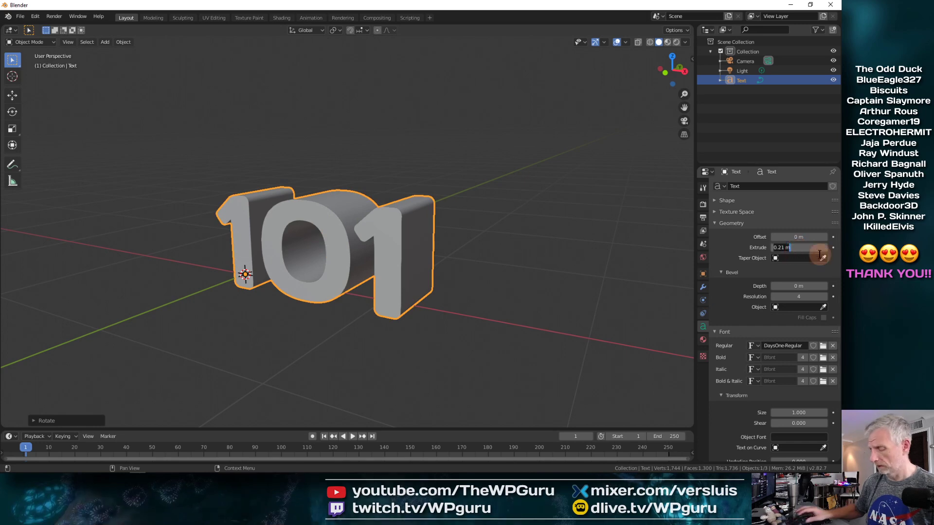
type("0")
left_click(822, 257)
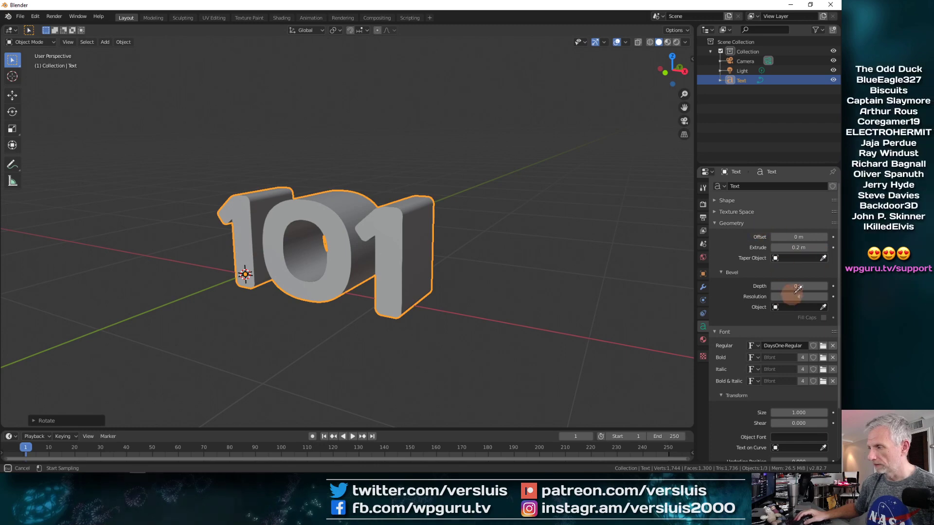
left_click(768, 272)
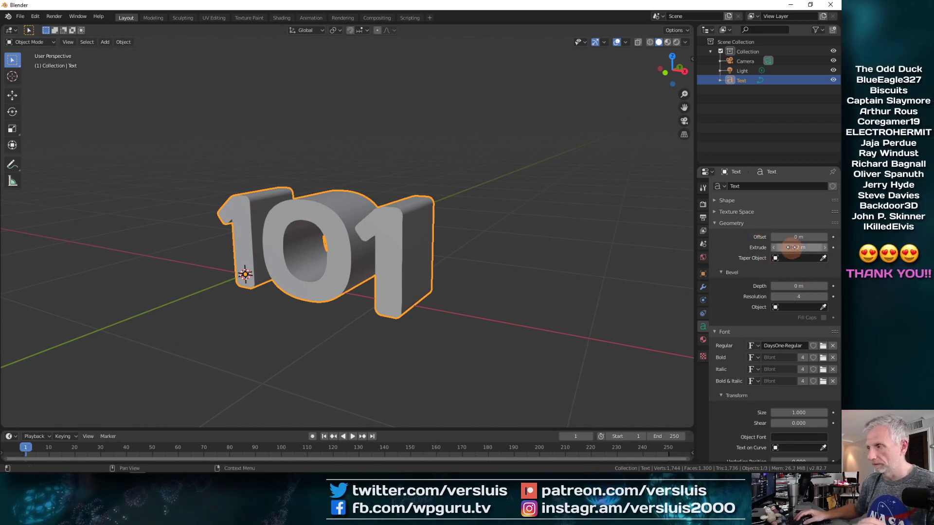
mouse_move(800, 248)
left_mouse_down()
mouse_move(813, 243)
mouse_move(800, 247)
left_mouse_up()
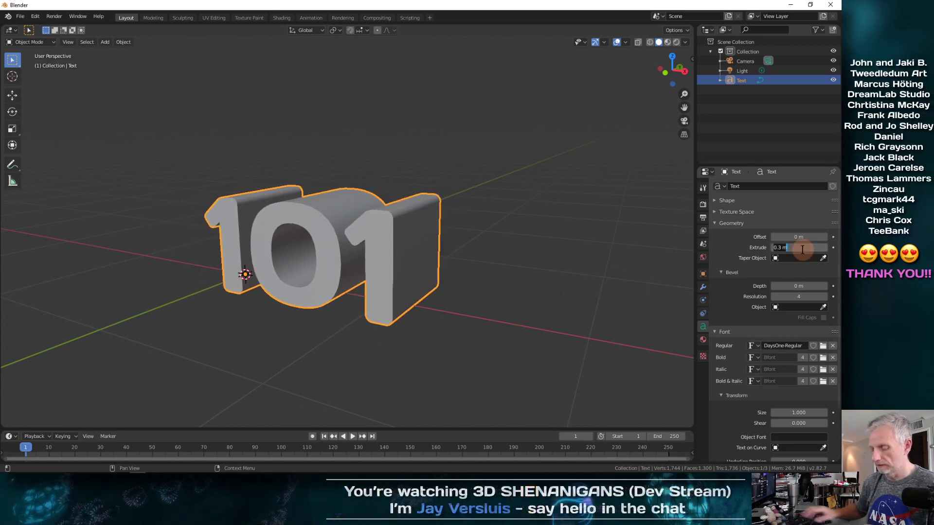
left_click_drag(805, 249, 802, 248)
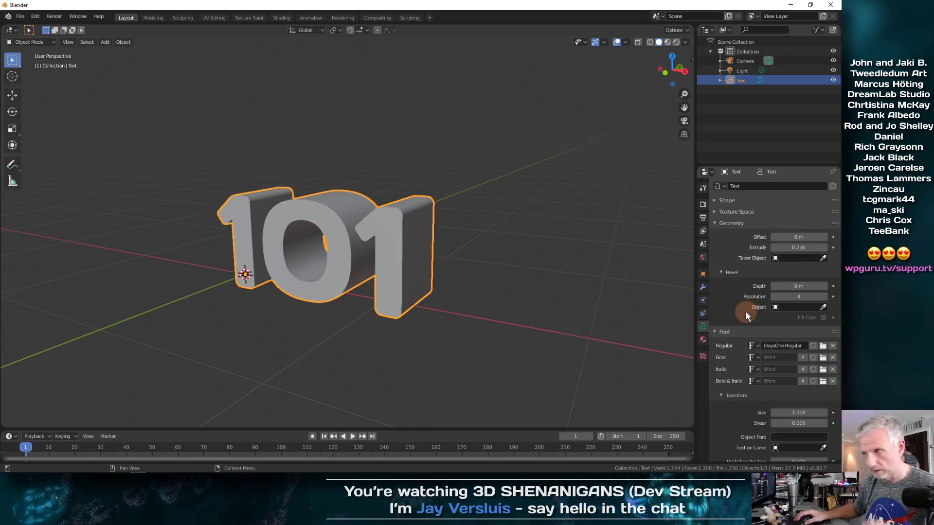
Round the edges of the 101 text with a bevel depth of 0.02 m
left_click(824, 286)
left_click(825, 286)
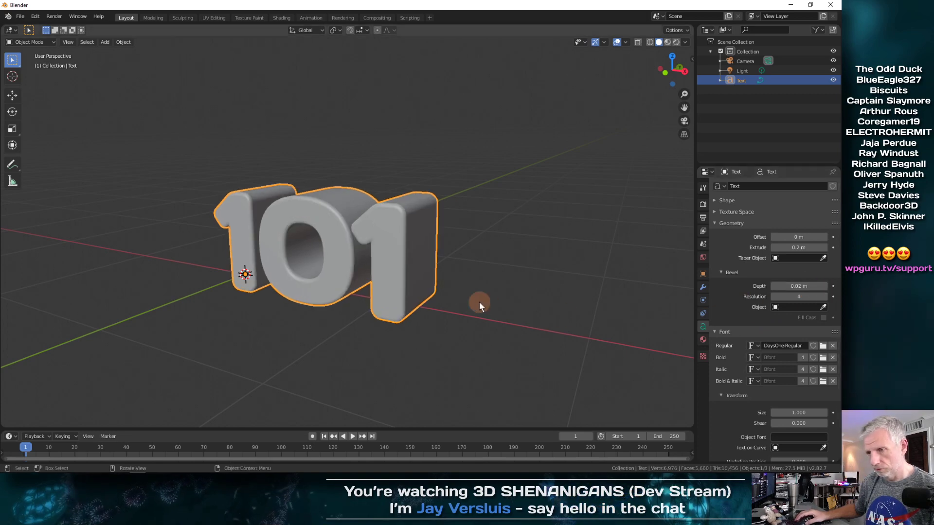
left_click_drag(480, 302, 679, 304)
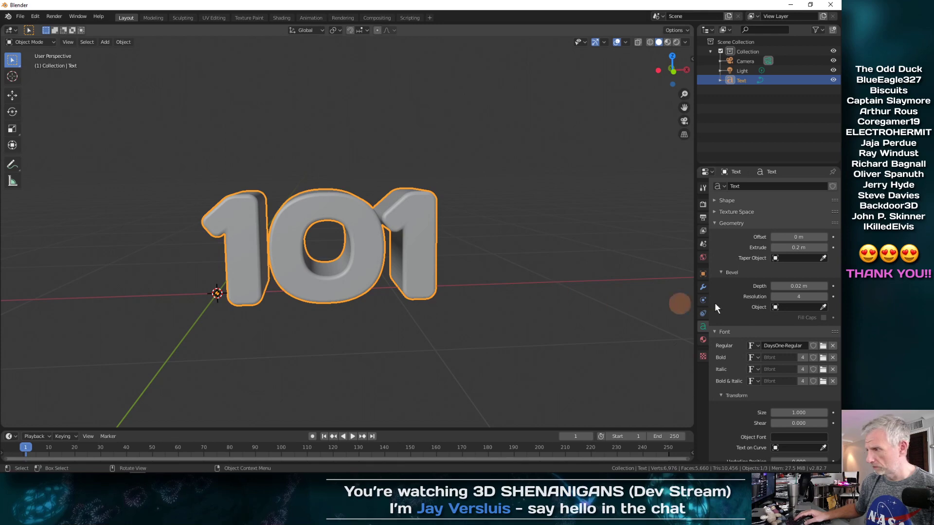
Try a bevel depth of 0.03 m on the 101 text as a comparison and return it to 0.02 m
left_click(826, 286)
left_click_drag(603, 290, 577, 288)
left_click(775, 285)
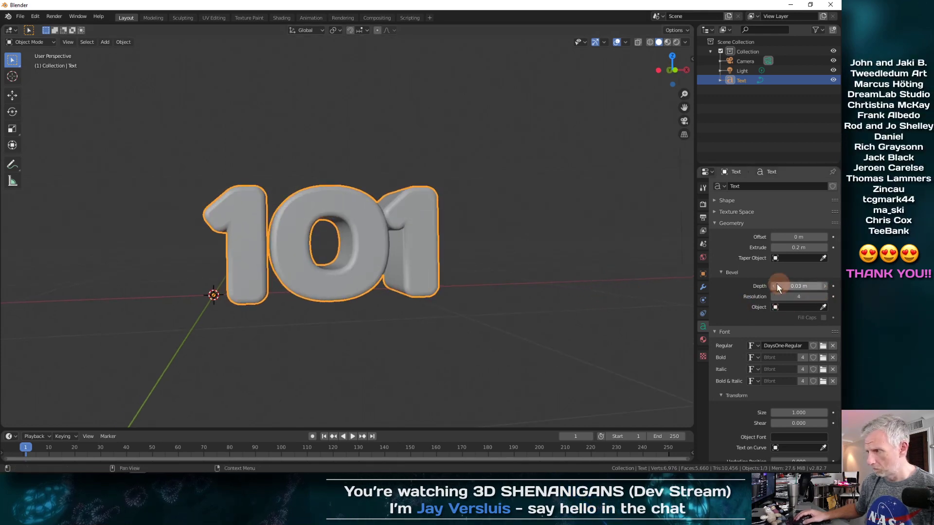
scroll(564, 302, "up", 2)
mouse_move(558, 314)
left_mouse_down()
mouse_move(592, 316)
mouse_move(558, 321)
left_mouse_up()
scroll(557, 320, "up", 2)
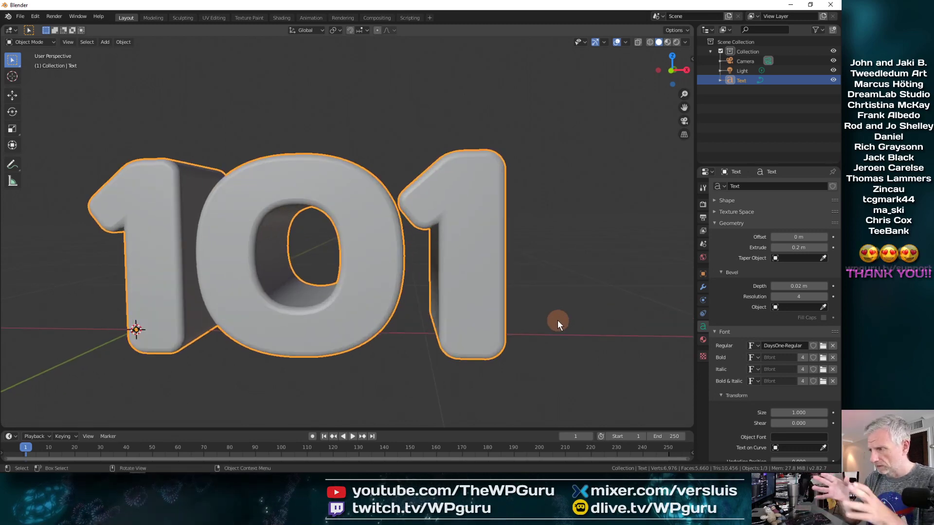
Widen the gaps between the 101 digits by setting the paragraph's character spacing to 1.200, folding away the Geometry and Font settings
left_click(713, 223)
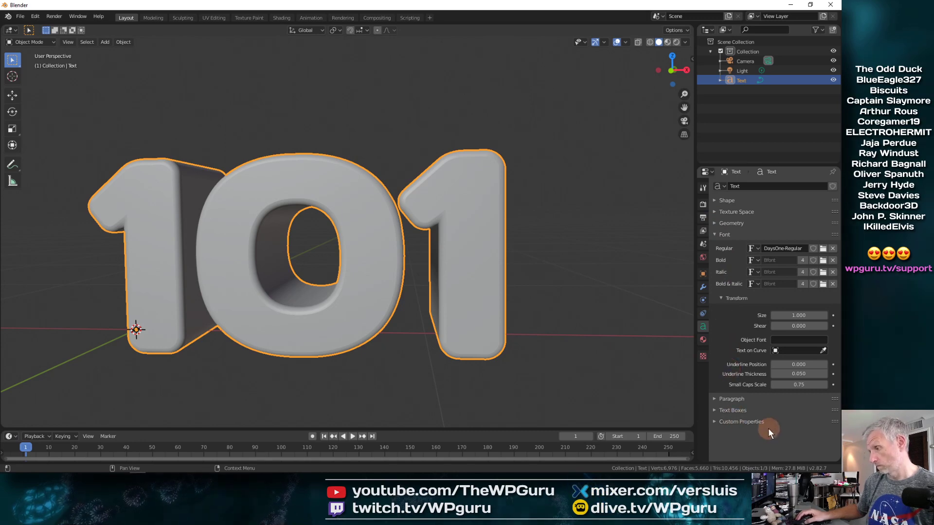
left_click(715, 399)
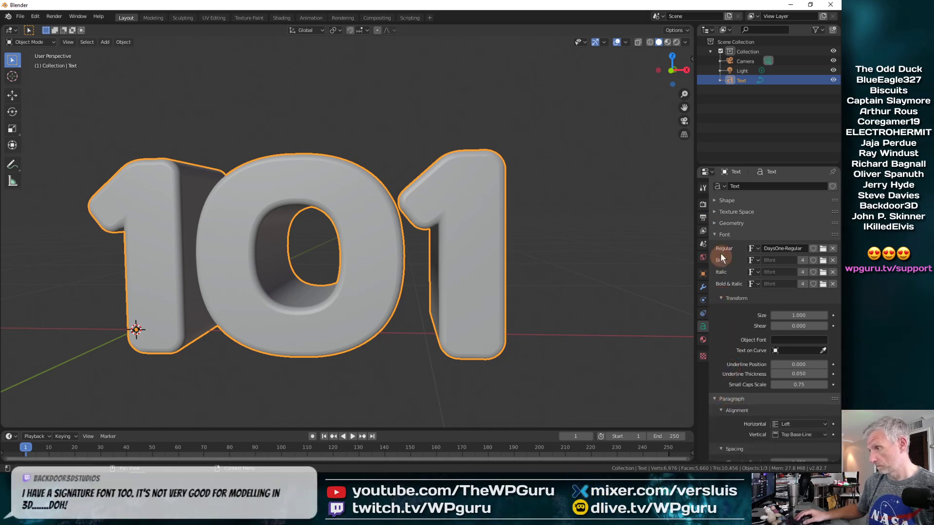
left_click(716, 234)
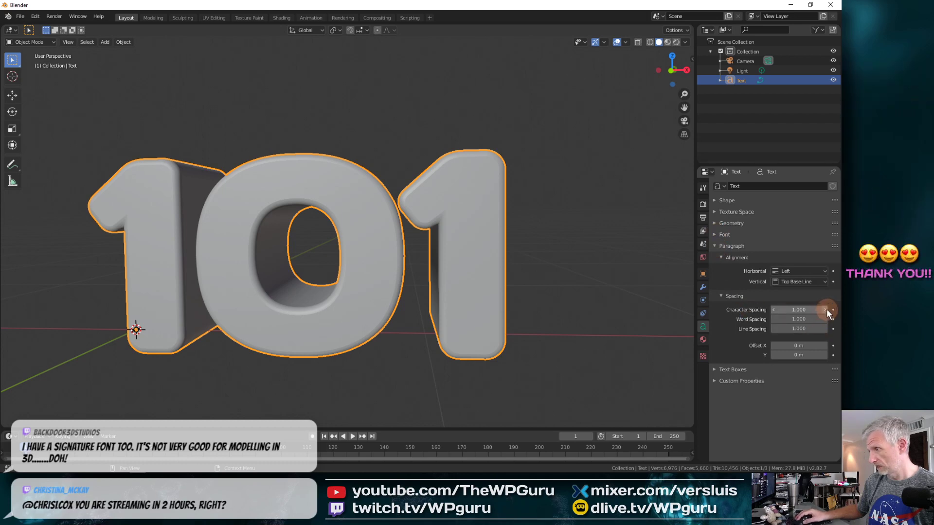
left_click(825, 310)
left_click(826, 310)
mouse_move(465, 272)
left_mouse_down()
mouse_move(515, 265)
mouse_move(506, 297)
mouse_move(497, 282)
mouse_move(442, 332)
mouse_move(468, 347)
mouse_move(505, 259)
mouse_move(516, 256)
mouse_move(510, 290)
mouse_move(466, 276)
mouse_move(468, 290)
left_mouse_up()
scroll(510, 290, "down", 5)
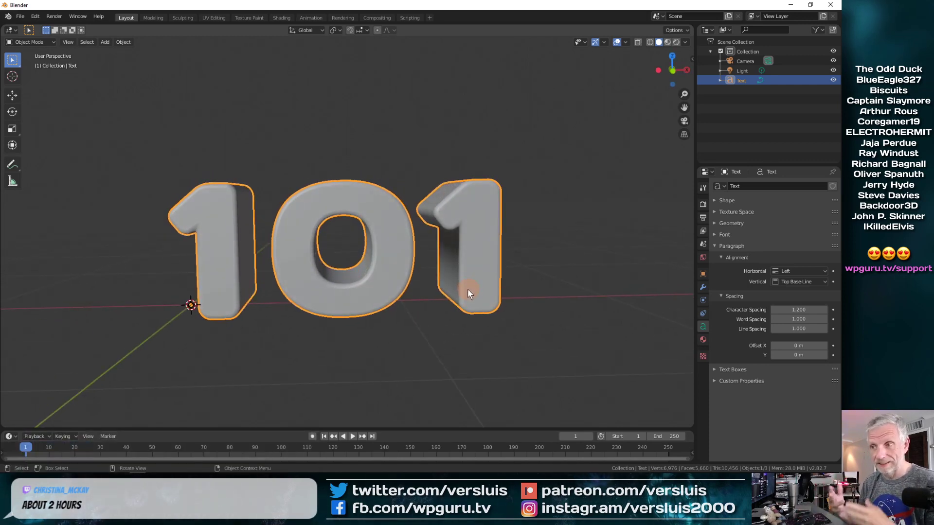
left_click_drag(468, 290, 438, 276)
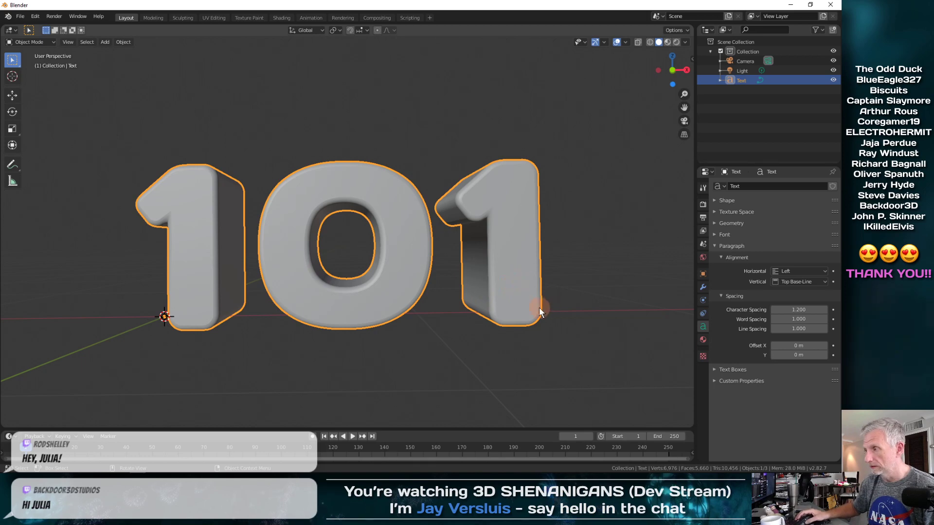
Deepen the 101 text by setting its extrusion to 1.5 m in the Geometry settings
left_click(714, 224)
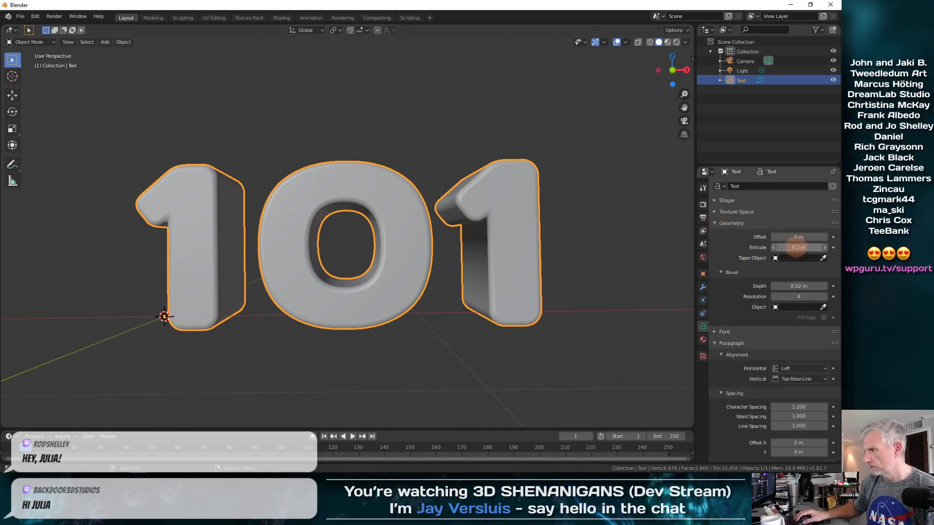
left_click_drag(797, 247, 511, 311)
scroll(511, 311, "down", 4)
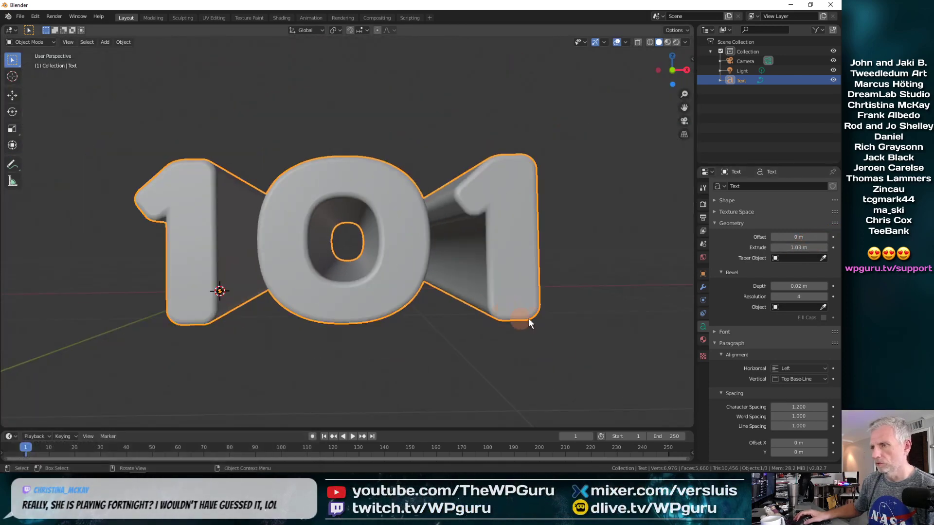
left_click_drag(798, 247, 815, 239)
double_click(817, 249)
type("1")
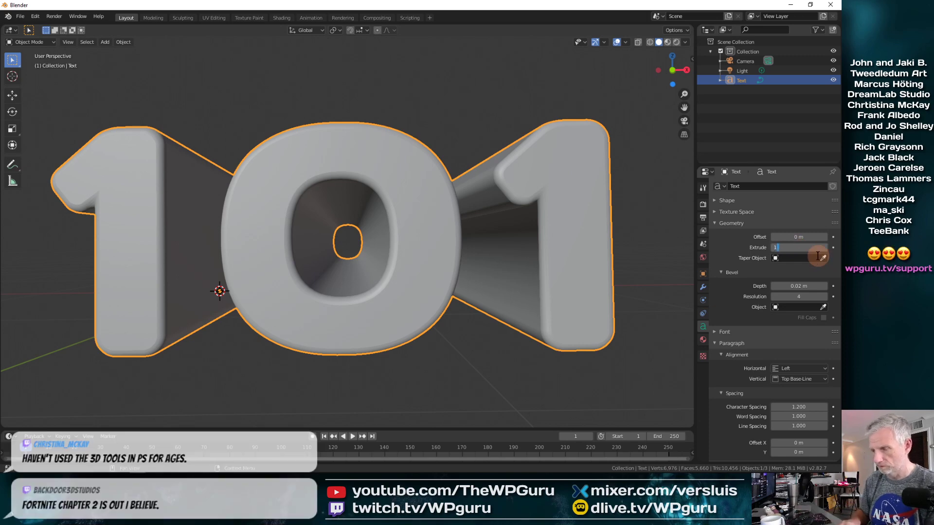
type(".5")
key("Return")
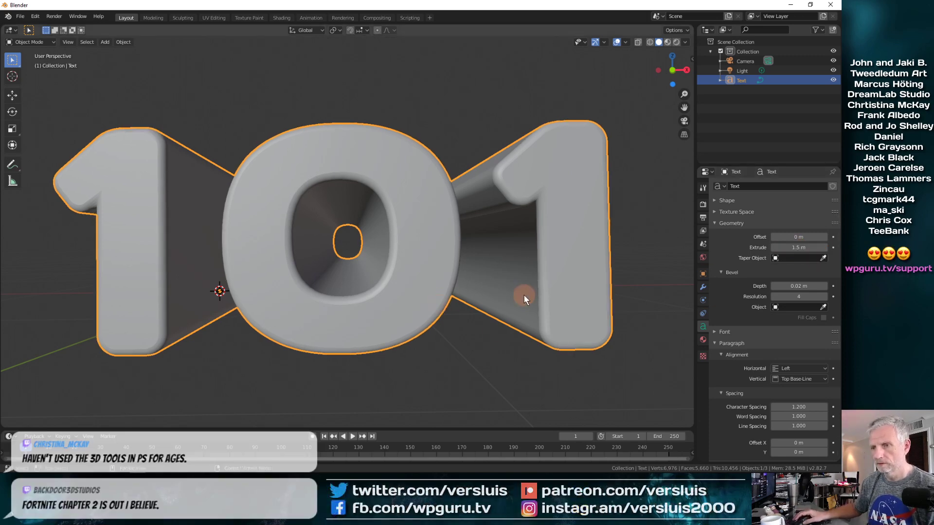
mouse_move(523, 294)
left_mouse_down()
mouse_move(509, 357)
mouse_move(390, 346)
mouse_move(524, 296)
left_mouse_up()
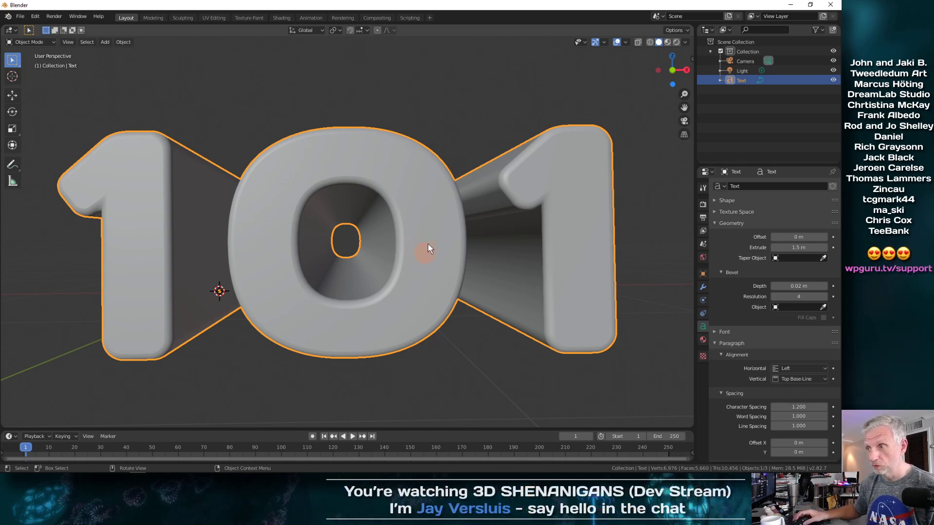
Start saving the file under a new name and create a folder called Streaming 101 on the Desktop
left_click(20, 16)
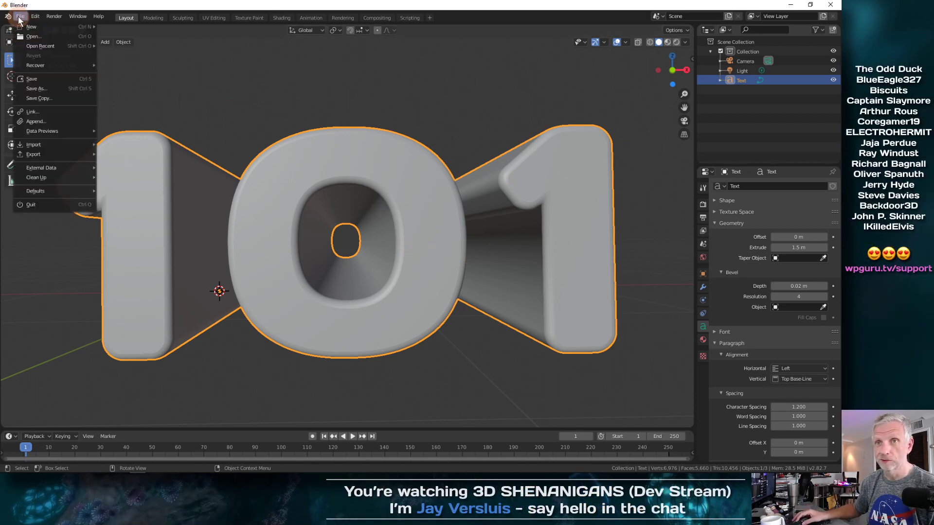
left_click(59, 89)
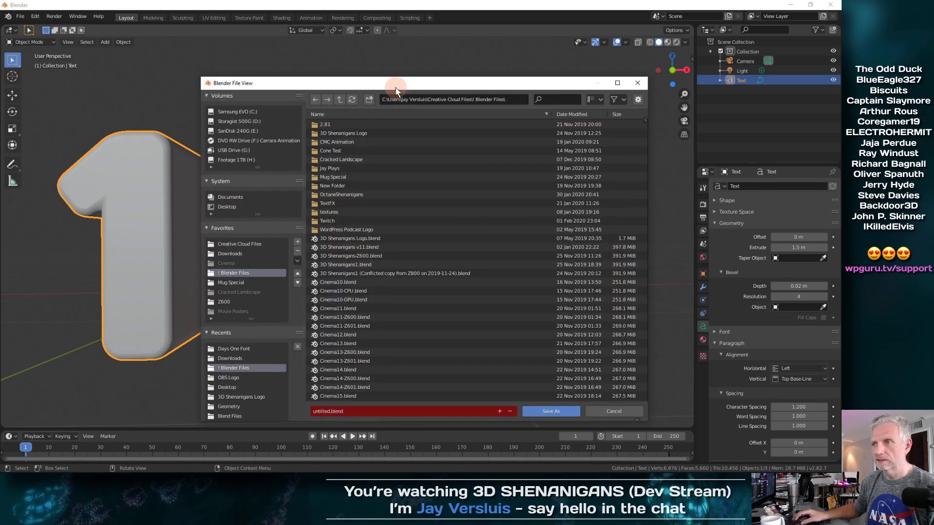
left_click_drag(389, 82, 299, 45)
left_click(136, 171)
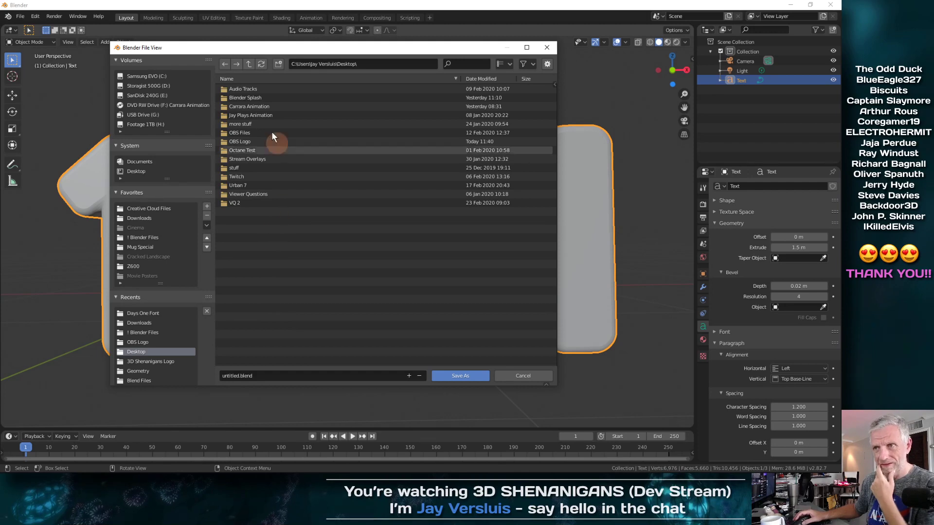
left_click(279, 64)
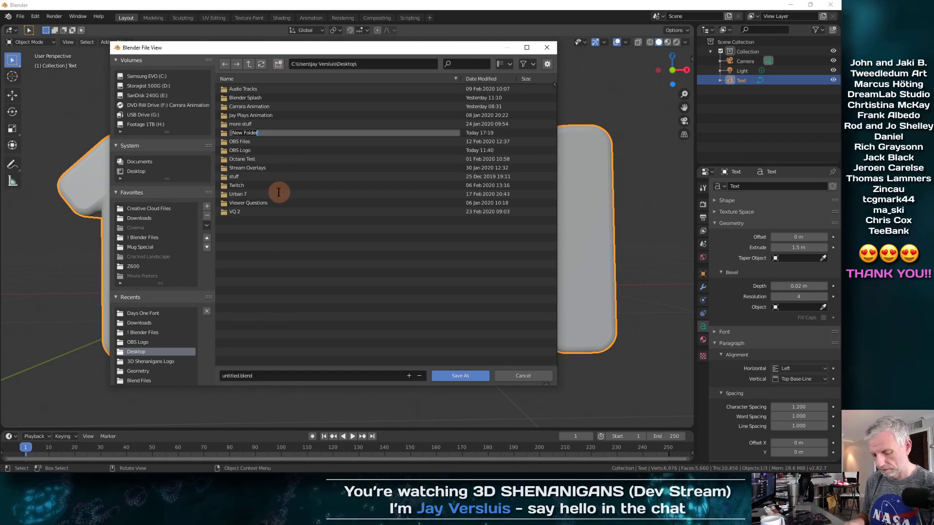
type("Streami")
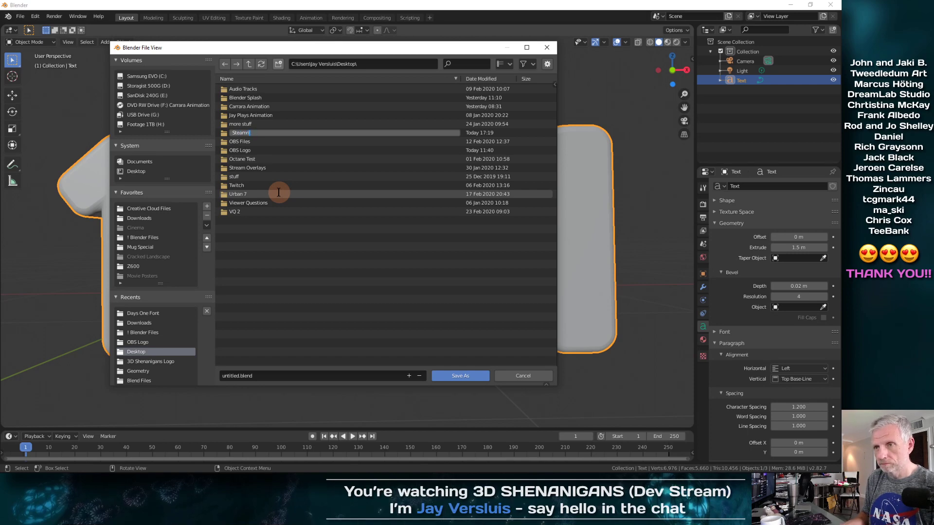
key("BackSpace")
key("BackSpace")
key("BackSpace")
key("BackSpace")
key("BackSpace")
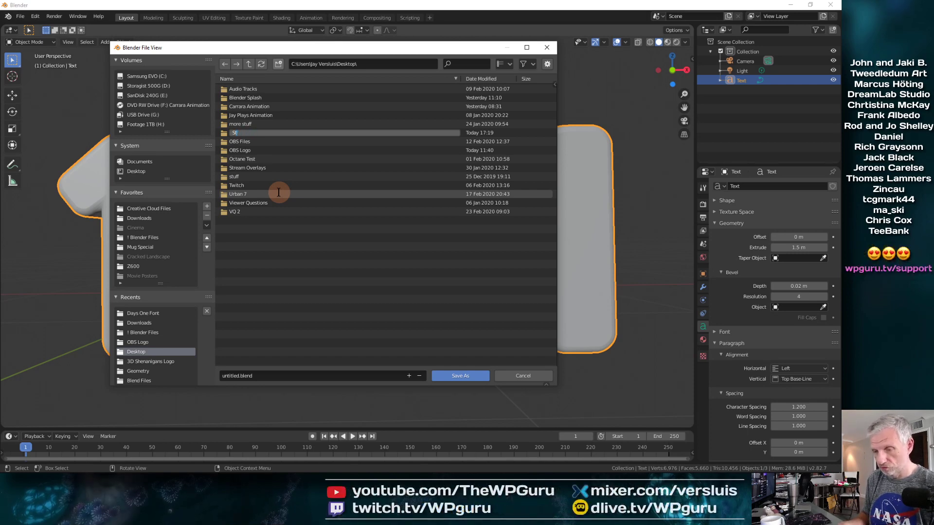
type("reaming 101")
key("Return")
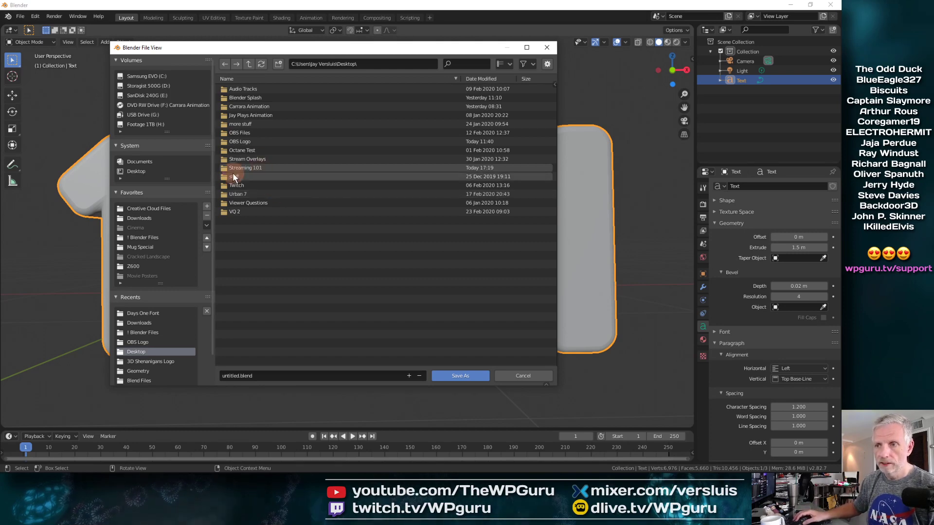
Add the Desktop folder to the file browser's favorites and use the new entry to return from ! Blender Files
left_click(207, 206)
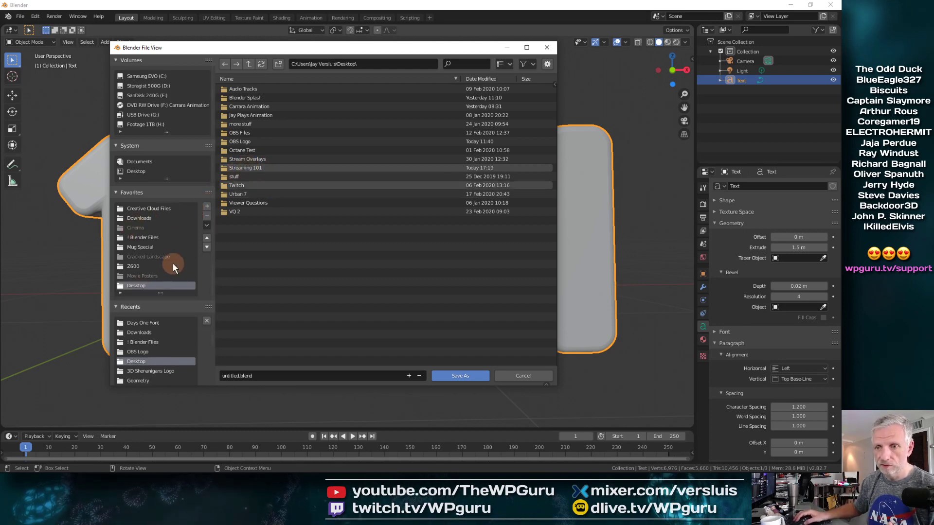
scroll(169, 277, "down", 3)
scroll(170, 278, "up", 3)
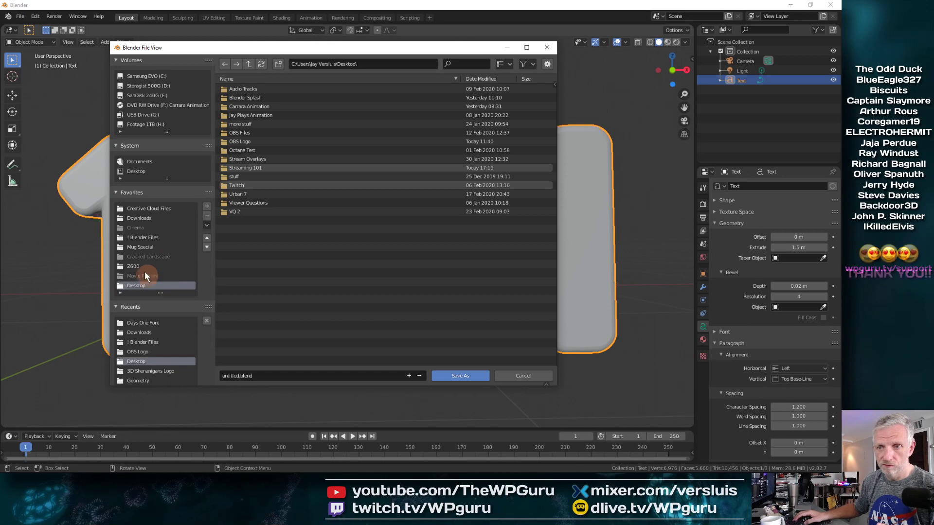
left_click(240, 168)
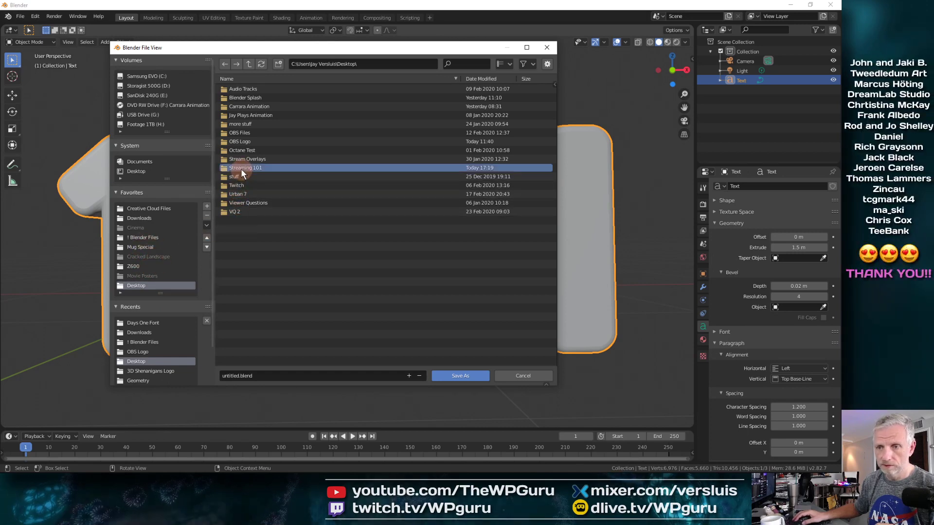
left_click(146, 238)
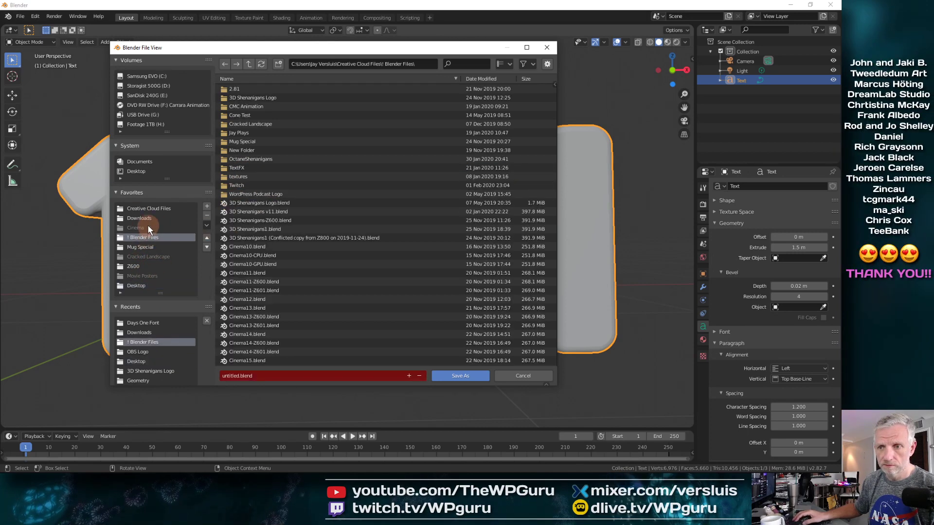
scroll(144, 269, "down", 2)
scroll(144, 270, "up", 1)
left_click(141, 267)
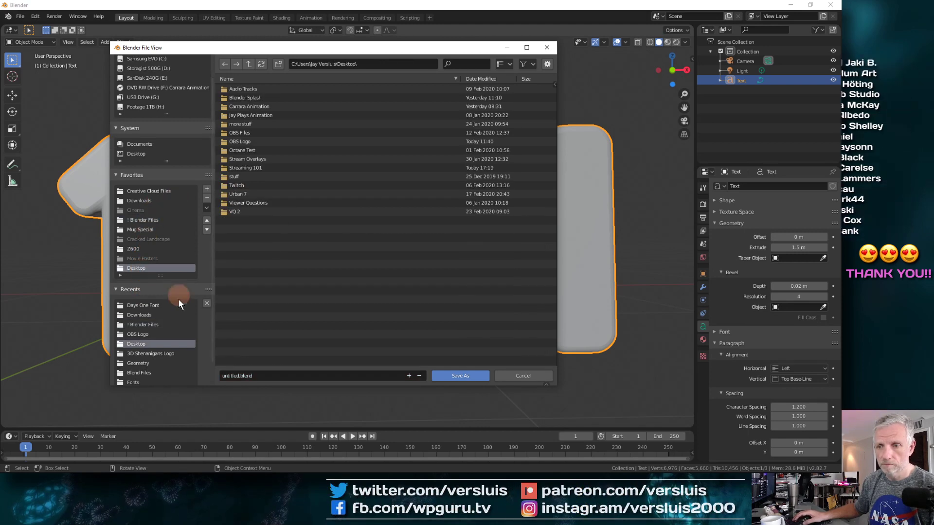
Try to move the Streaming 101 folder into the file browser's favorites
left_click(244, 168)
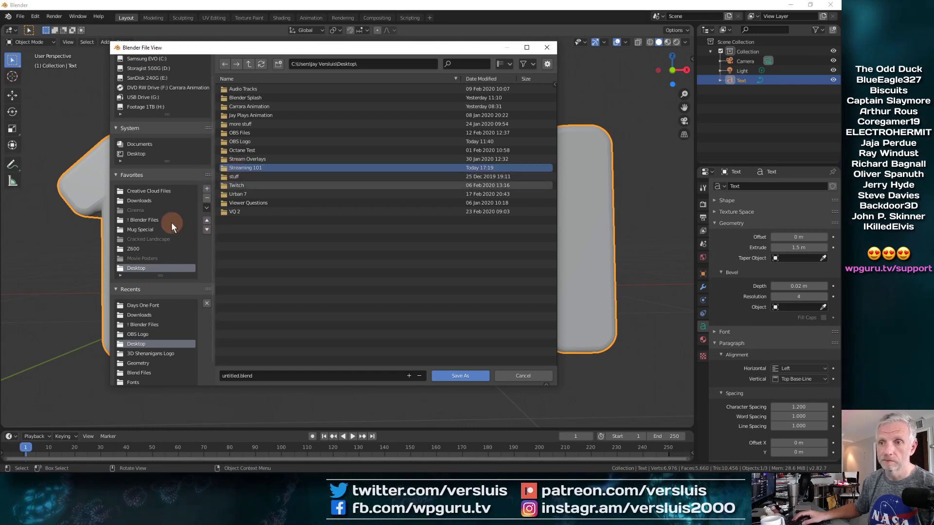
left_click_drag(237, 168, 189, 194)
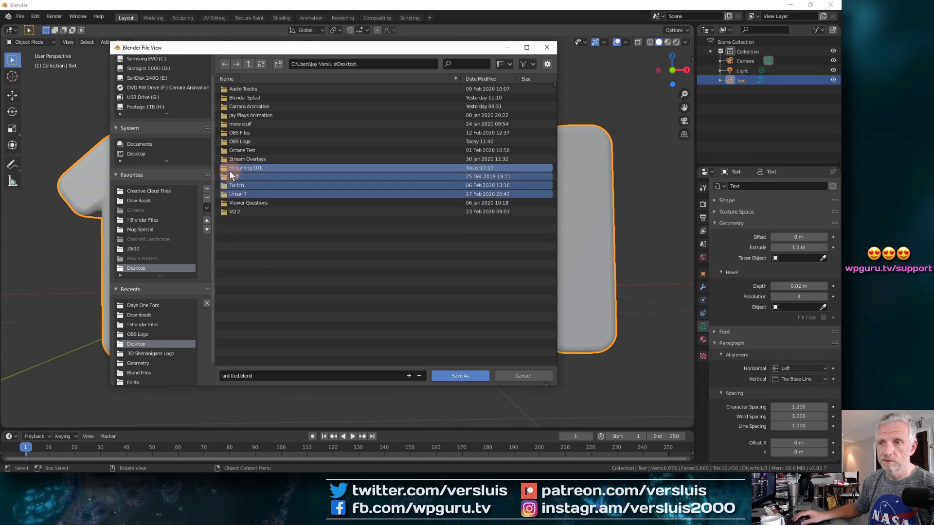
left_click(228, 167)
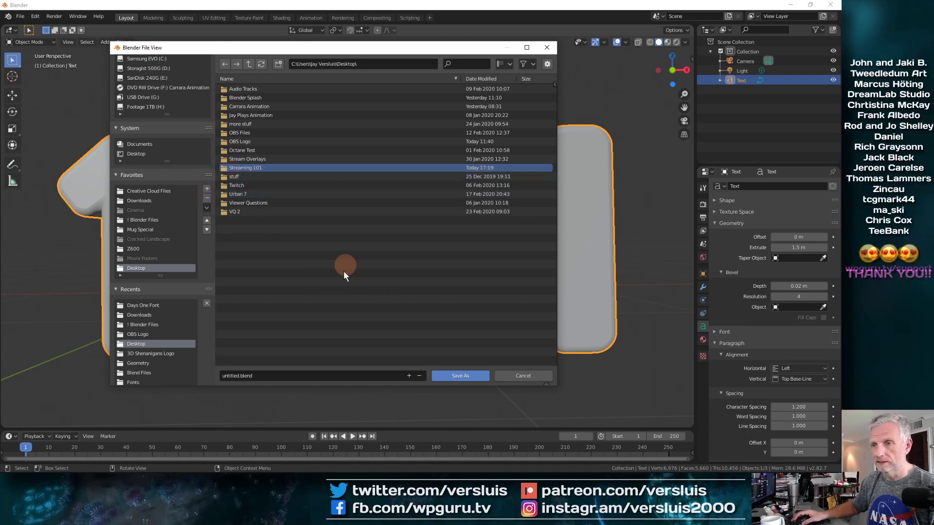
Save the project as Streaming 101 Number.blend inside the Streaming 101 folder
double_click(253, 166)
left_click(278, 373)
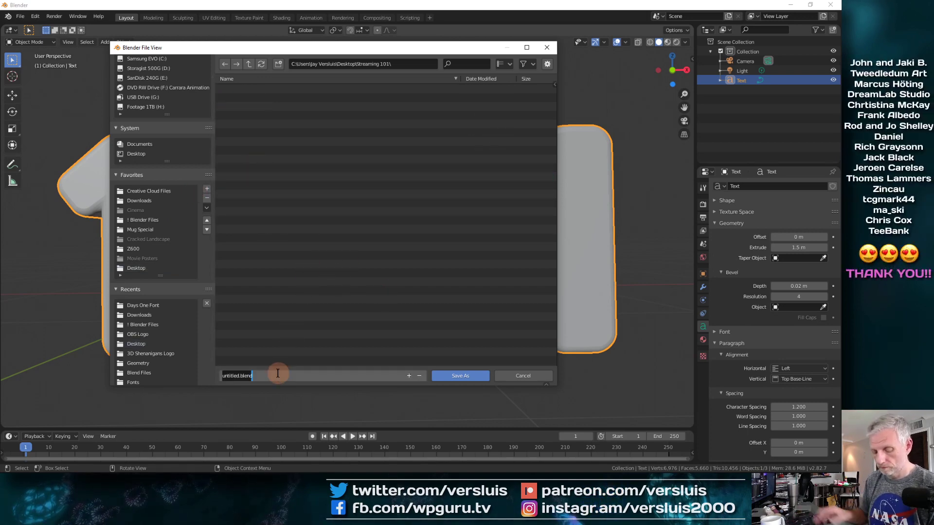
type("Streaming 10")
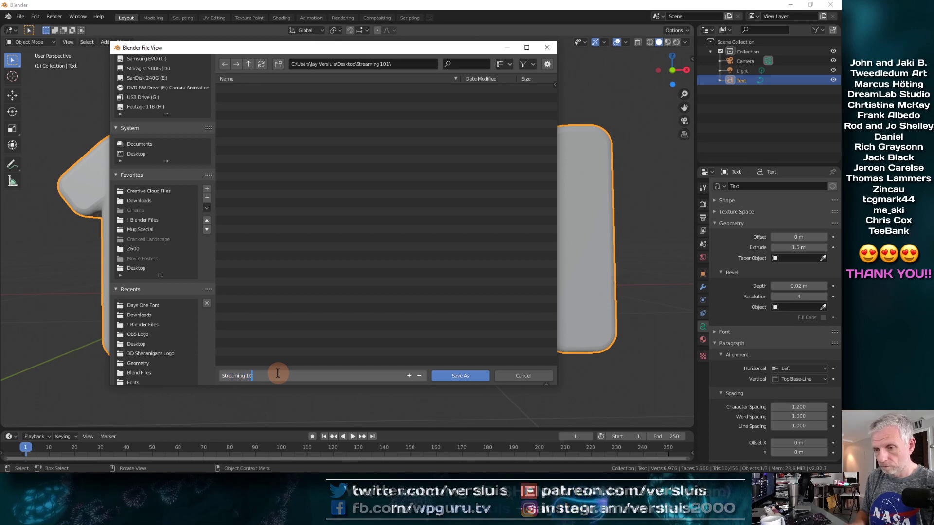
type("1 NBum")
key("BackSpace")
key("BackSpace")
key("BackSpace")
type("u")
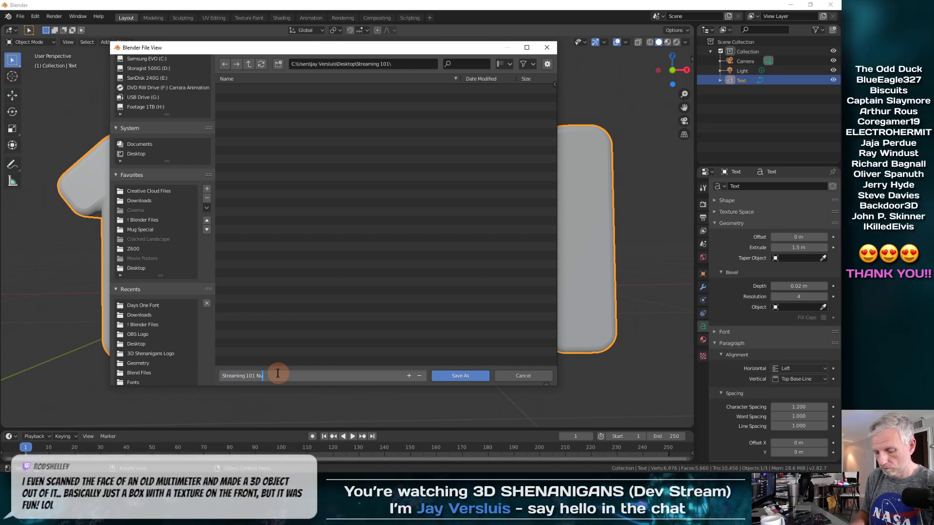
type("mber")
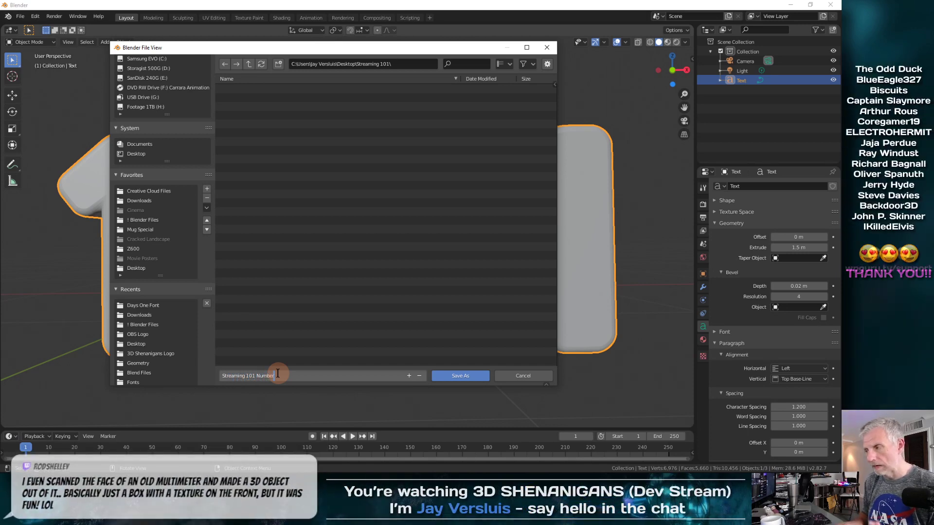
key("Return")
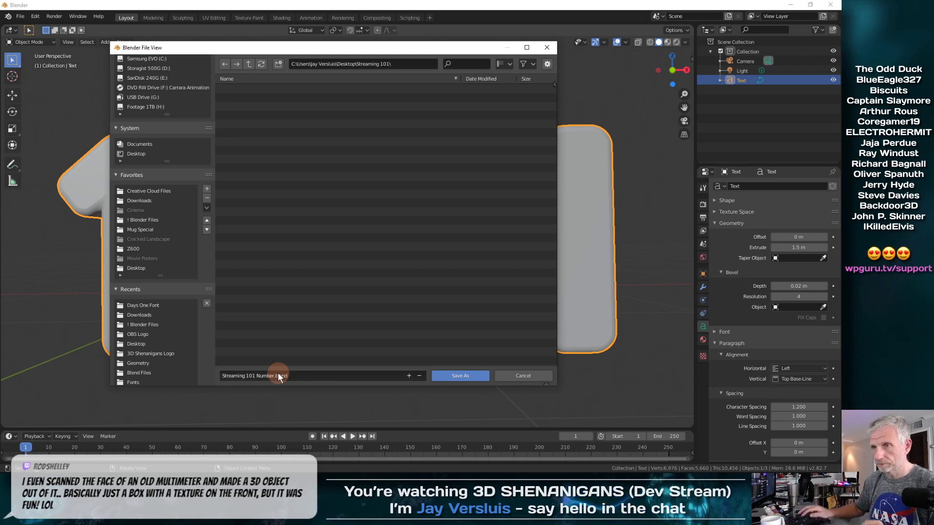
left_click(460, 376)
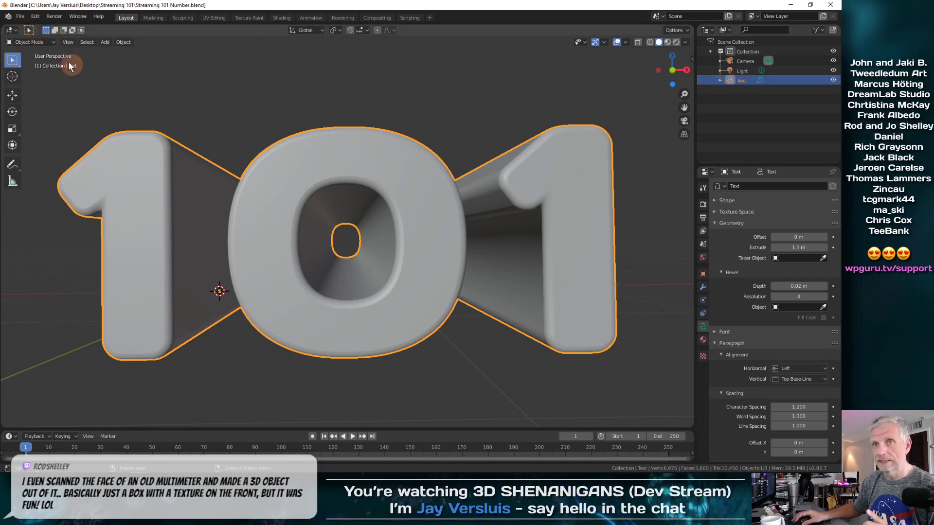
Export only the selected text object as a Wavefront OBJ named 101.obj in the Streaming 101 folder
left_click(19, 18)
mouse_move(74, 154)
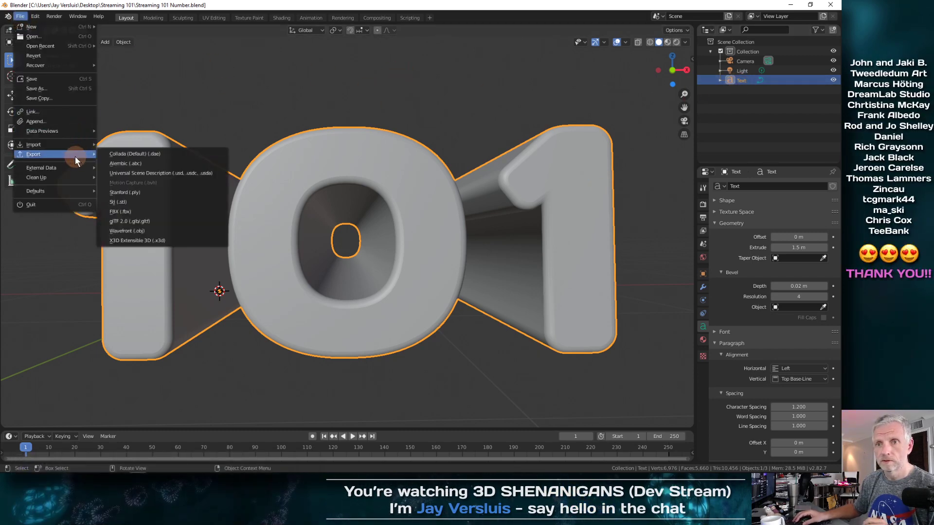
left_click(169, 231)
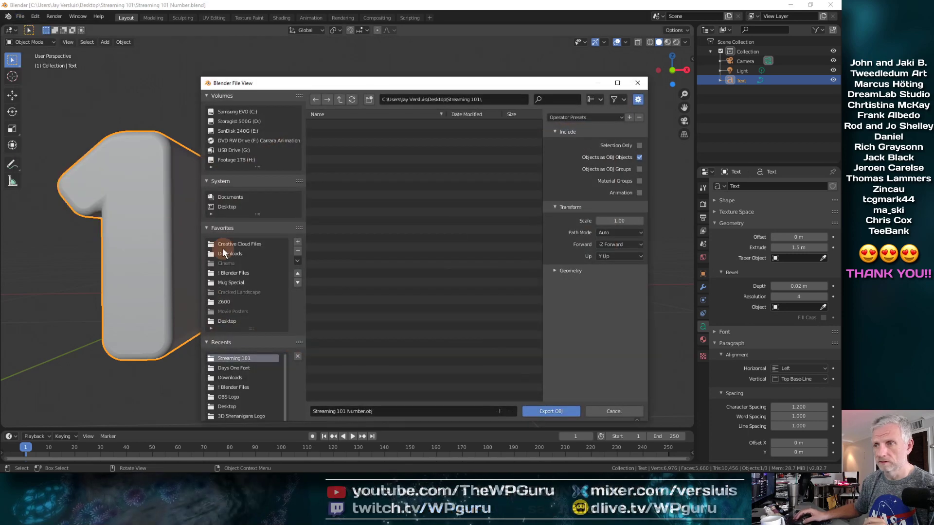
left_click_drag(436, 81, 369, 33)
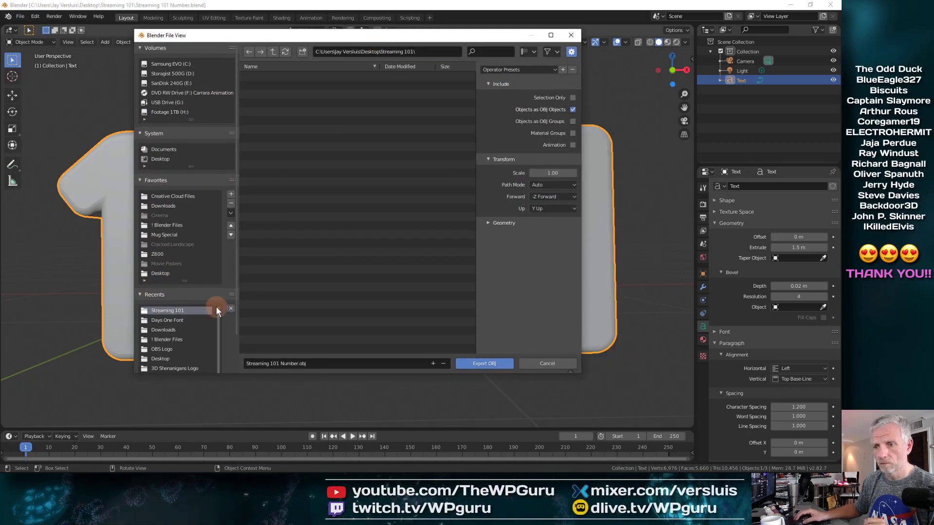
left_click(328, 364)
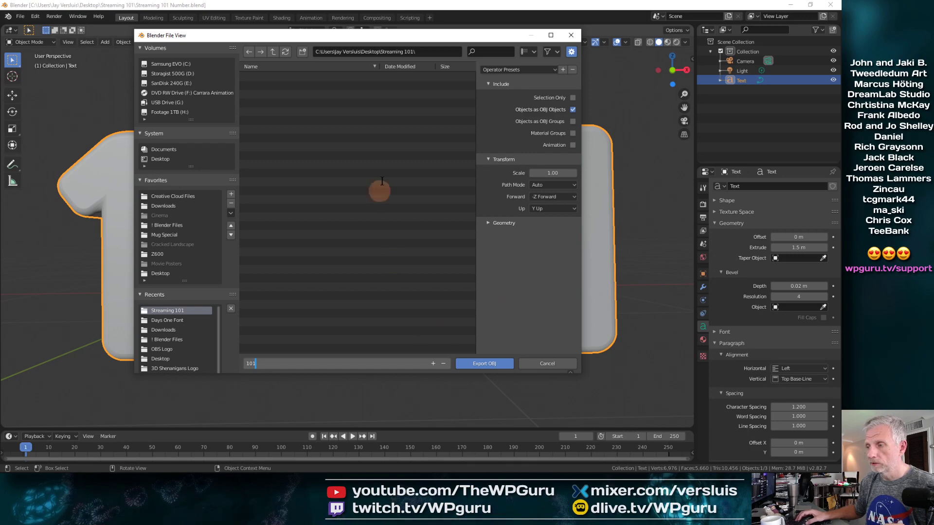
left_click(572, 97)
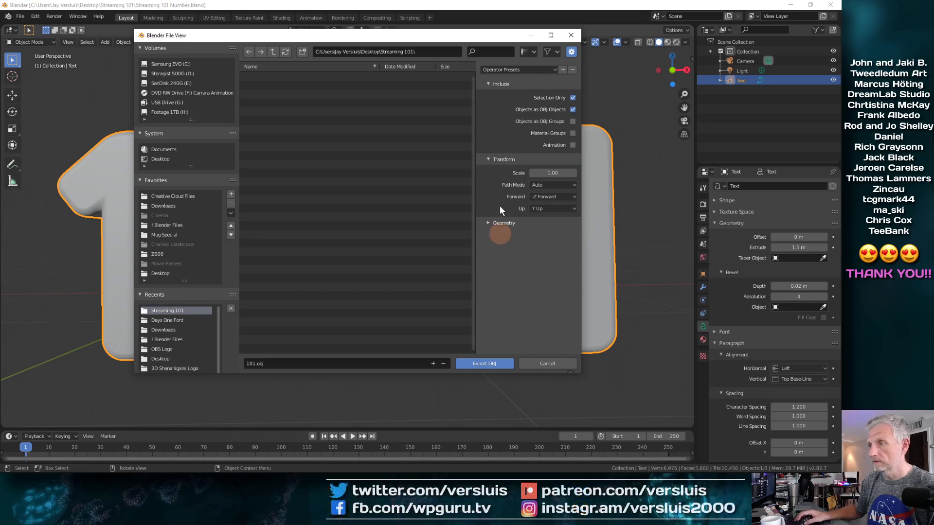
left_click(486, 364)
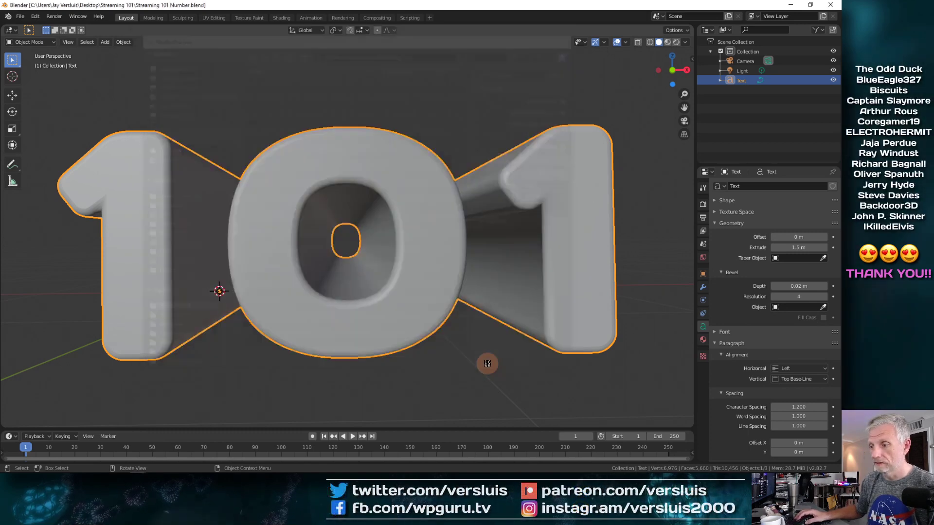
Switch to DAZ Studio and examine the gold 118 lettering in the Iray preview from several angles
left_click(793, 6)
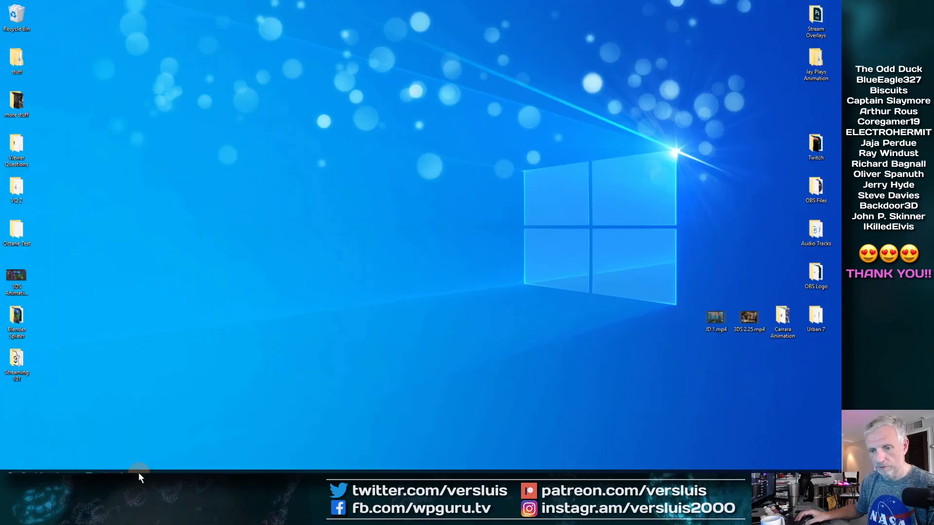
left_click(104, 465)
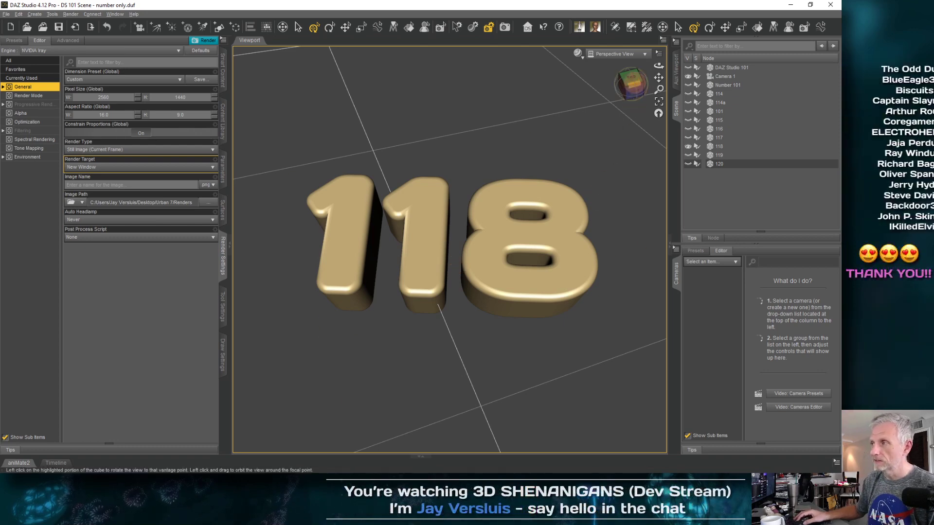
left_click_drag(630, 80, 620, 83)
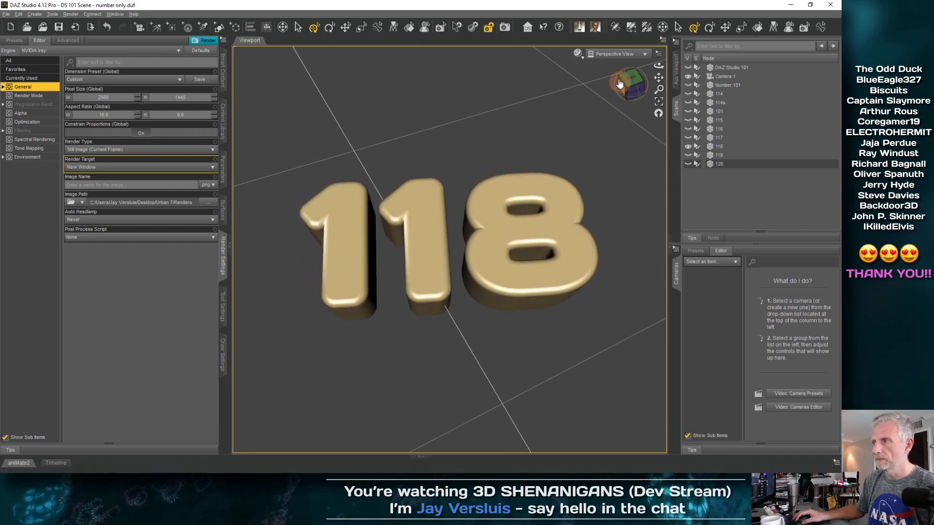
left_click(584, 59)
left_click(585, 156)
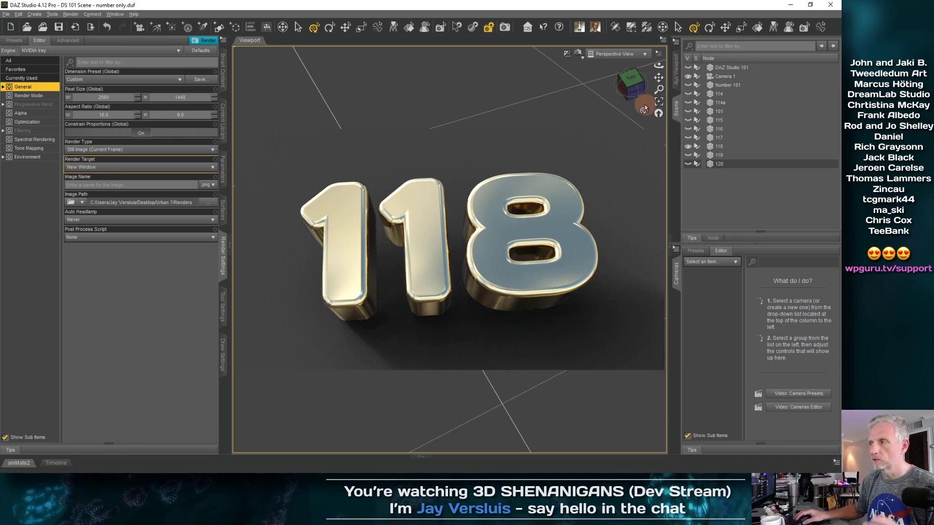
left_click_drag(644, 109, 675, 170)
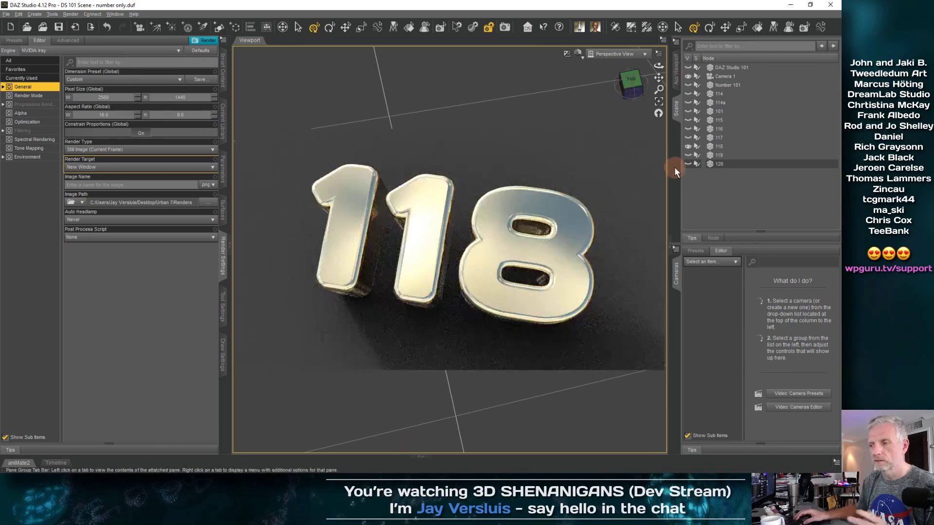
left_click(631, 83)
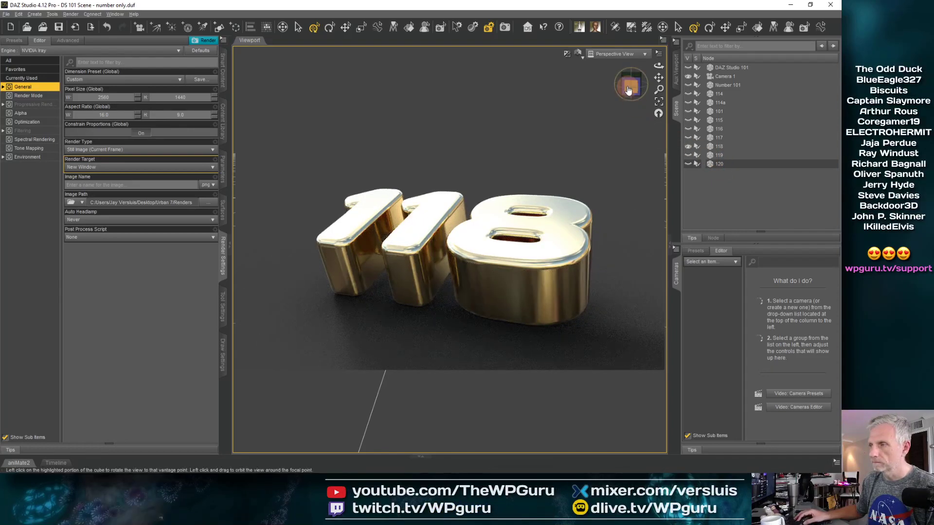
left_click(628, 90)
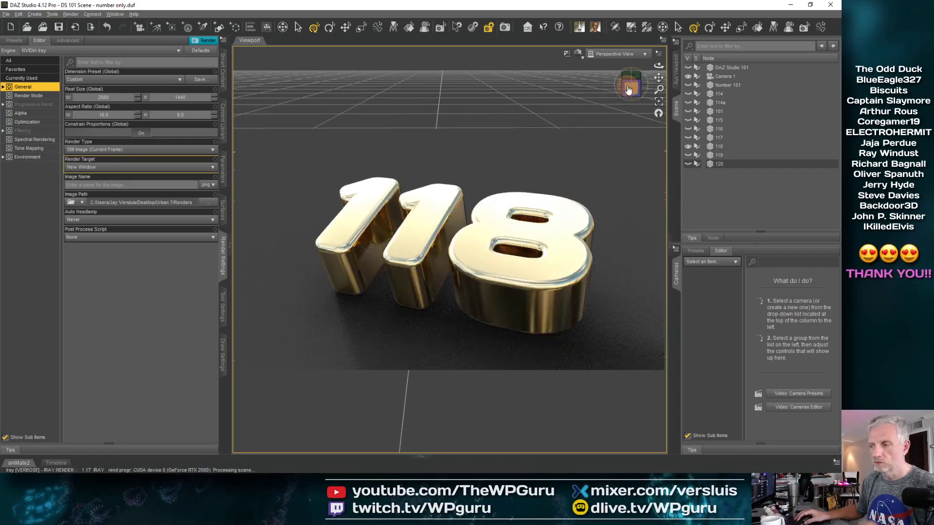
left_click(579, 211)
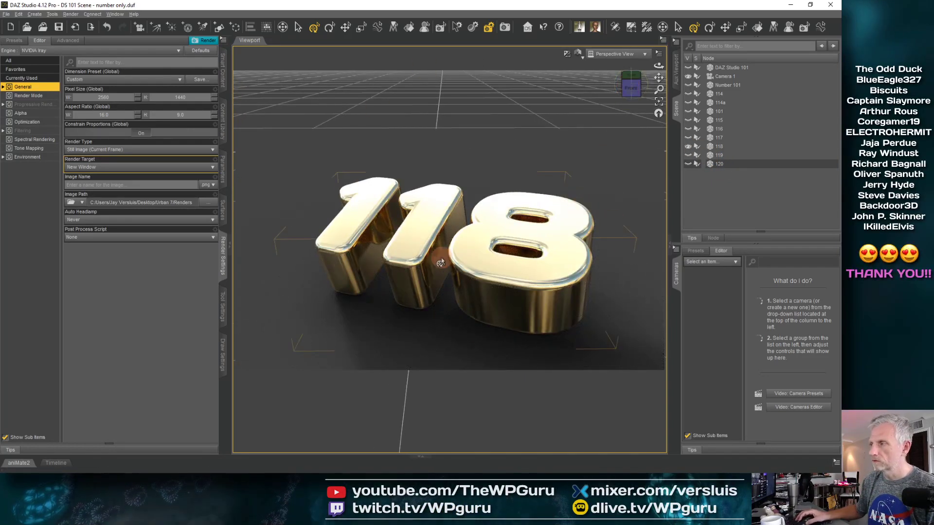
Start a new empty scene and switch the viewport from the Iray preview to a regular shaded display
left_click(6, 14)
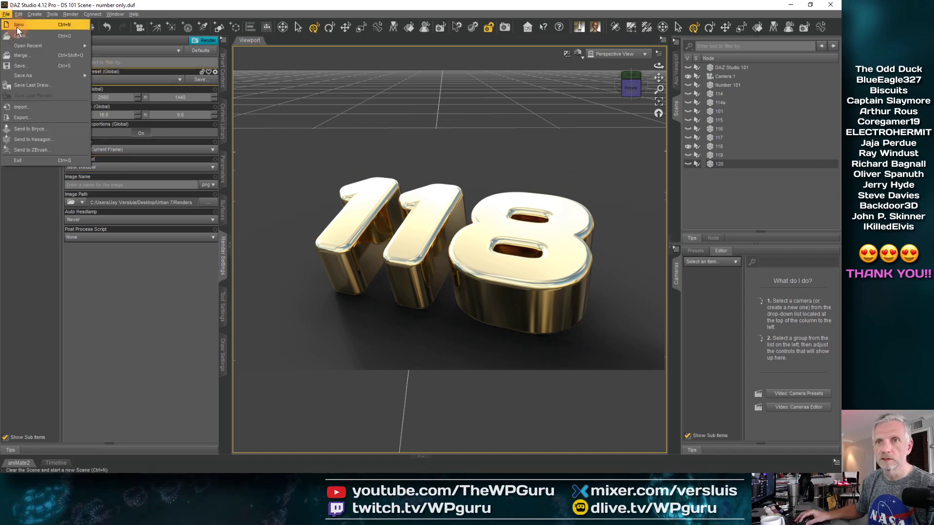
left_click(17, 25)
left_click(428, 249)
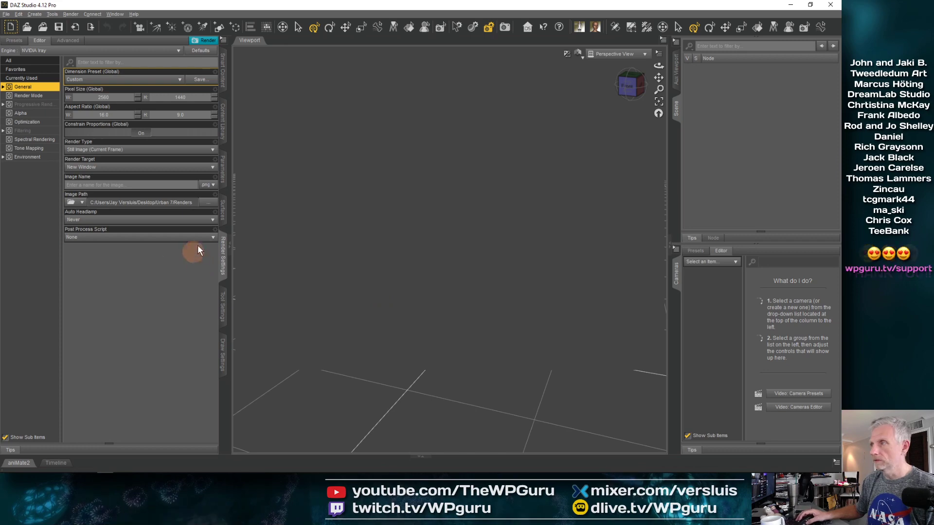
left_click(577, 58)
left_click(583, 142)
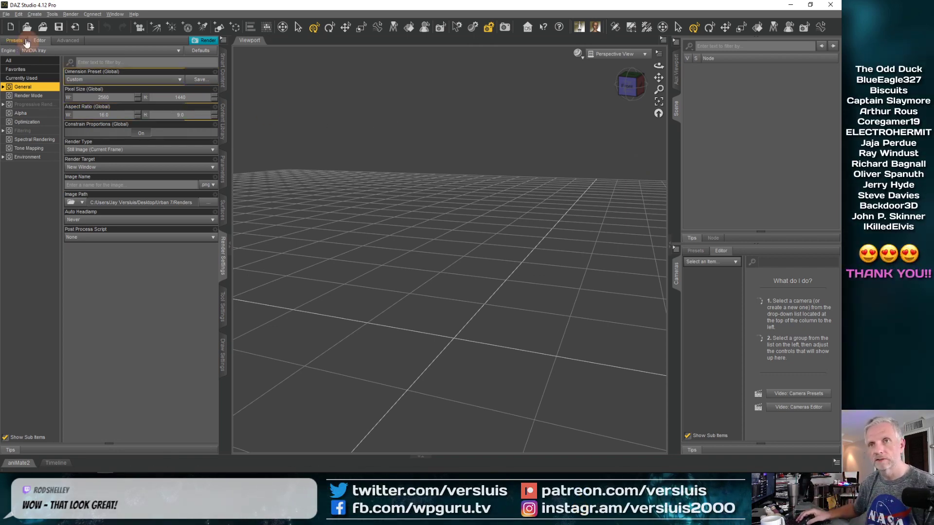
Import 101.obj from the Desktop's Streaming 101 folder with the Custom preset at 100% scale
left_click(6, 14)
left_click(69, 111)
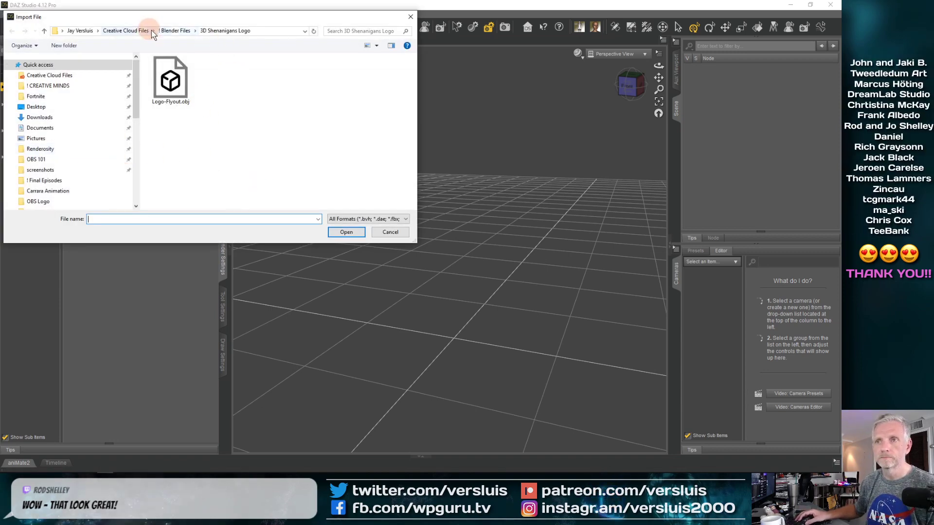
left_click(53, 107)
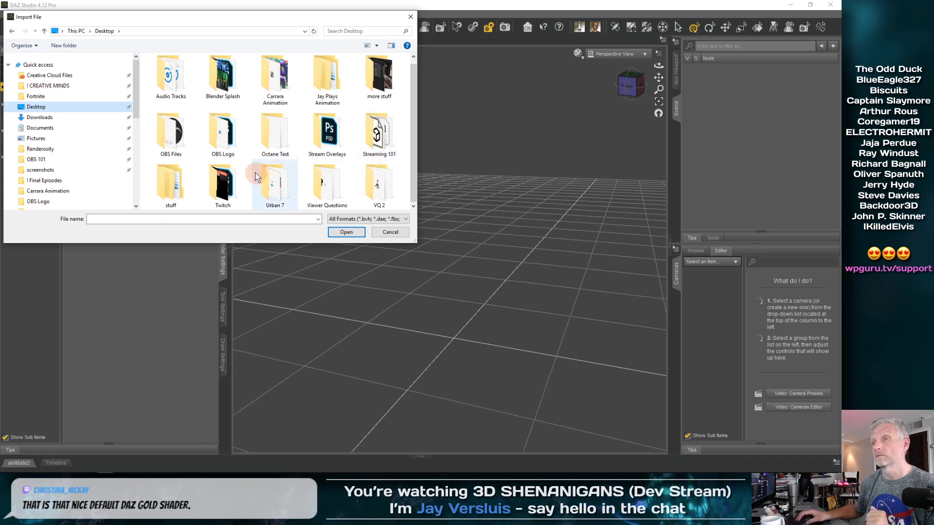
double_click(379, 146)
left_click(173, 93)
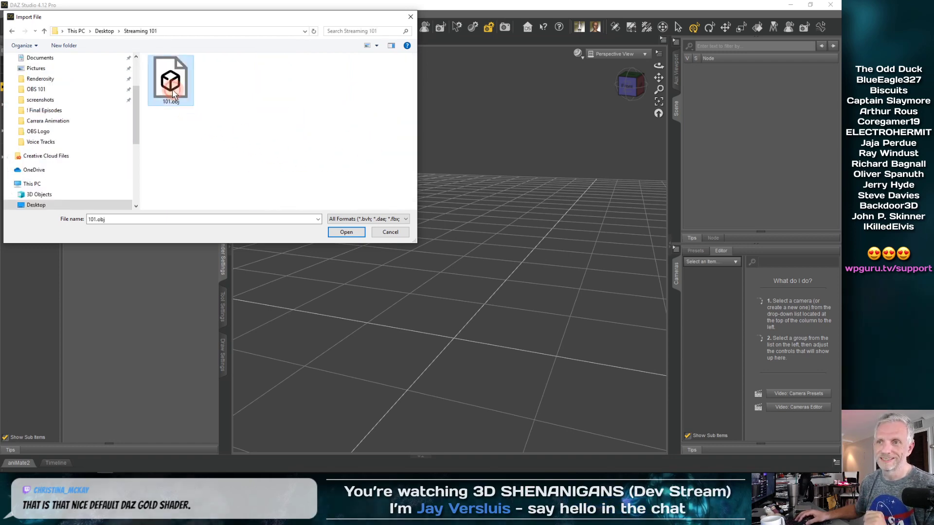
left_click(345, 232)
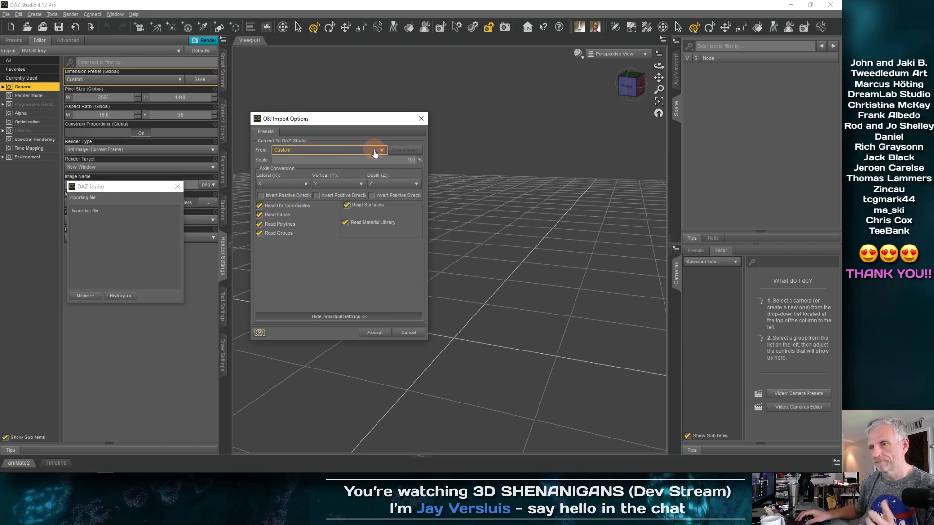
left_click(374, 332)
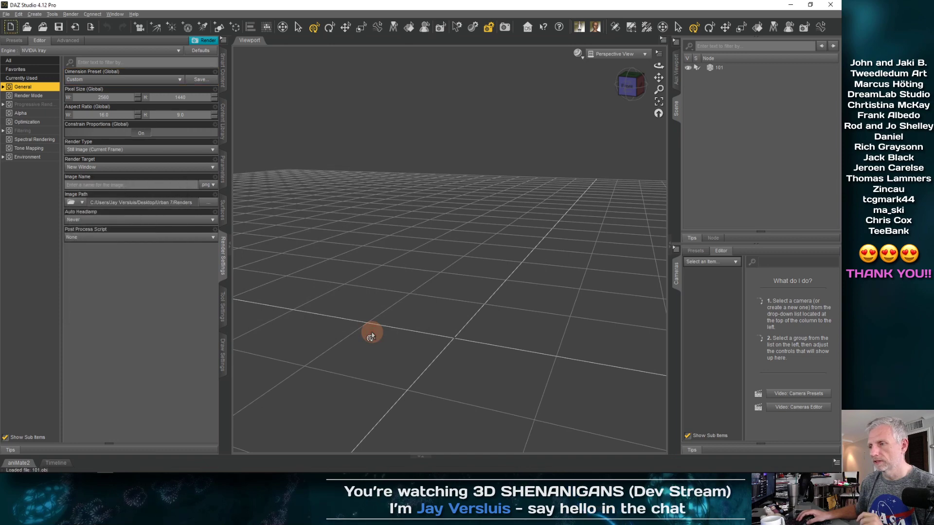
Frame the imported 101 object to check its size against the grid, and delete it from the scene
left_click(720, 71)
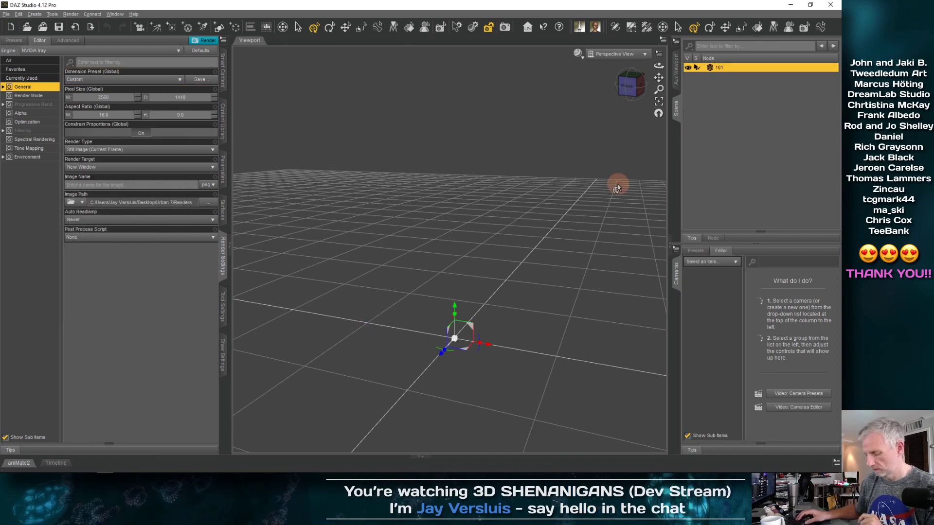
left_click(657, 103)
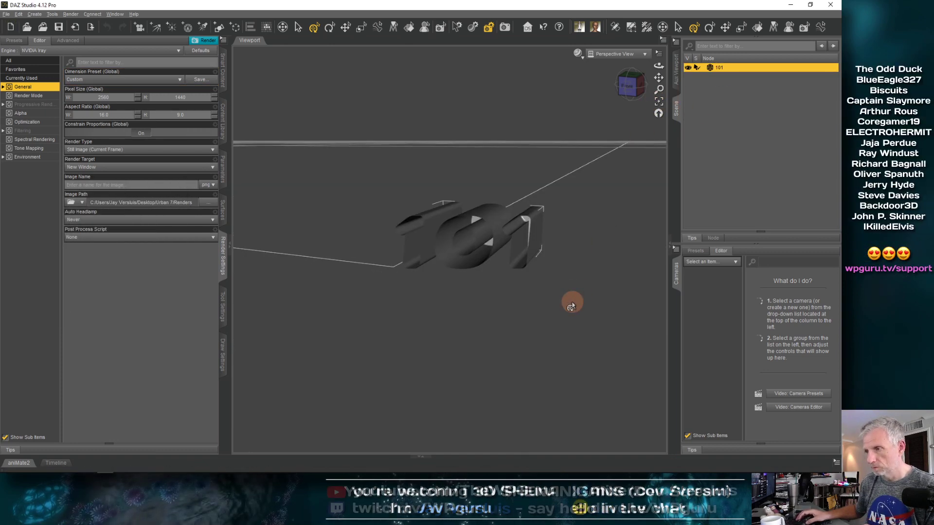
left_click(630, 90)
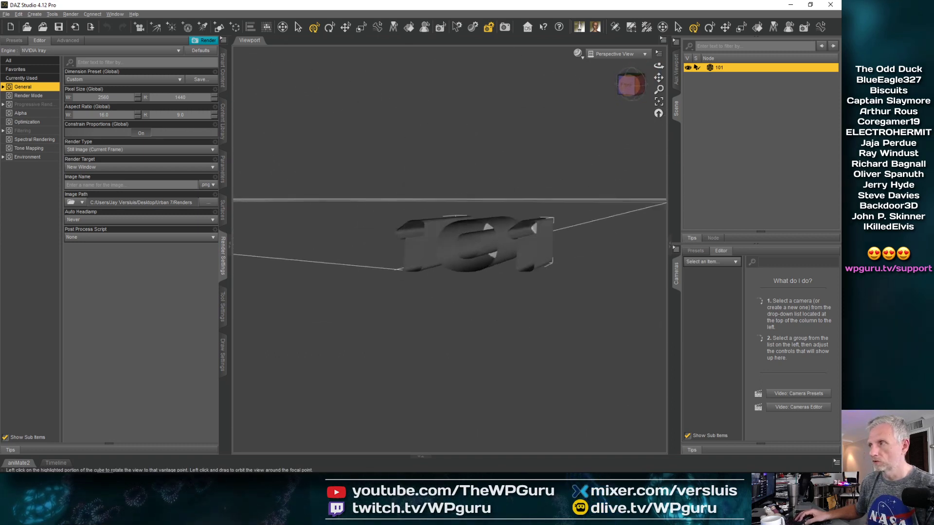
left_click_drag(631, 89, 631, 89)
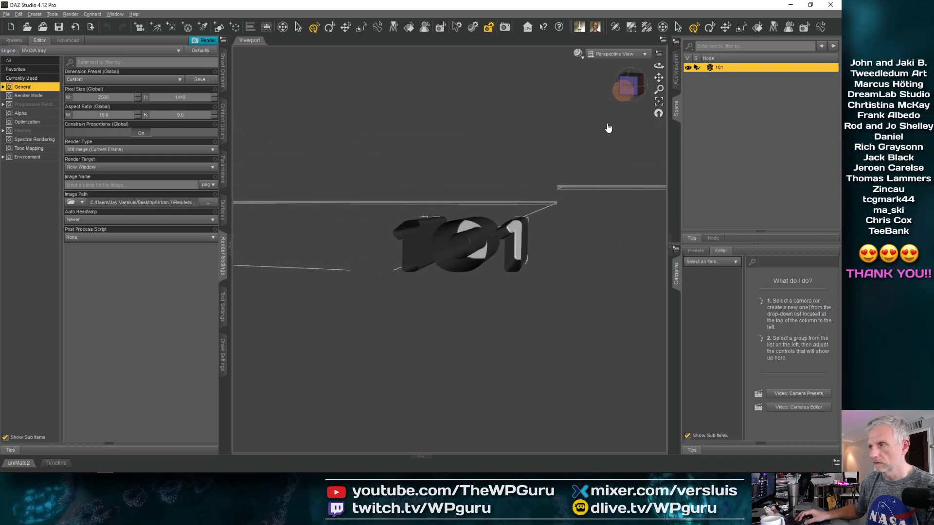
scroll(549, 201, "down", 10)
scroll(549, 201, "down", 1)
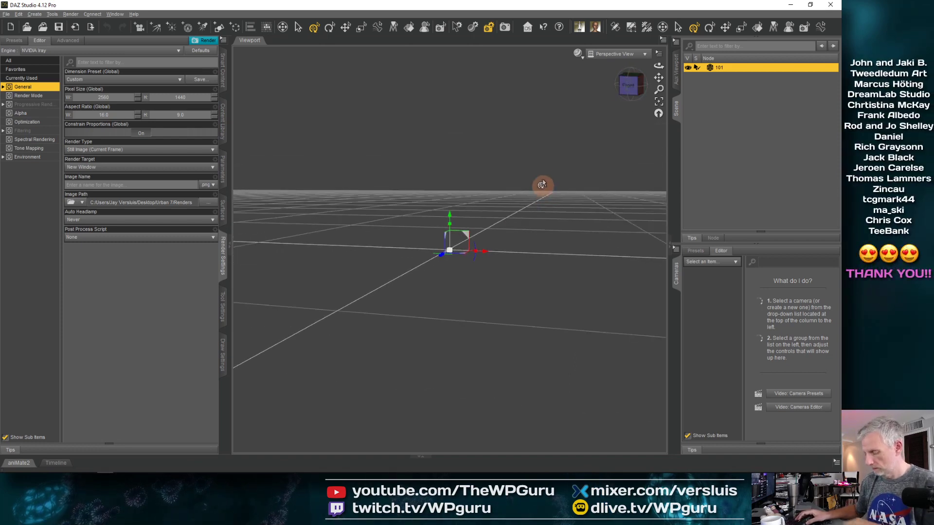
Import 101.obj from the Streaming 101 folder with the import scale set to 10000%
left_click(6, 15)
left_click(46, 108)
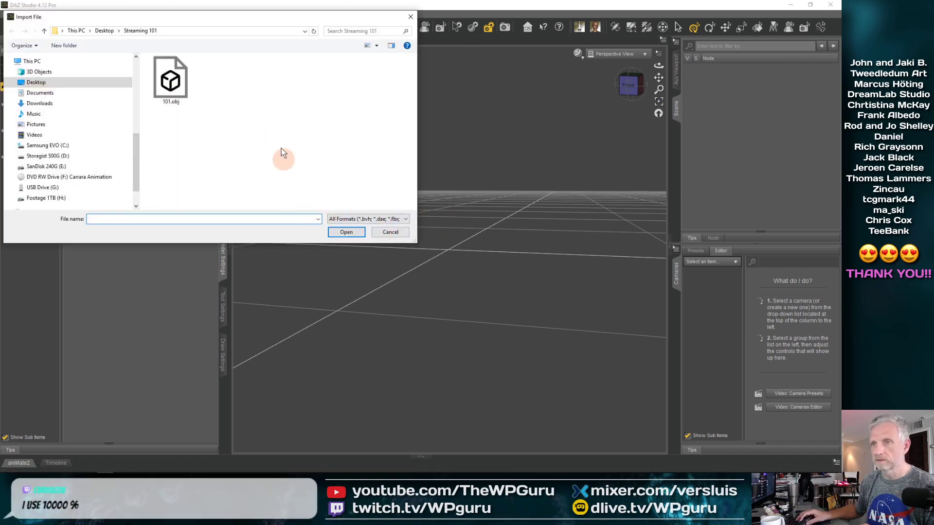
left_click(170, 80)
left_click(346, 232)
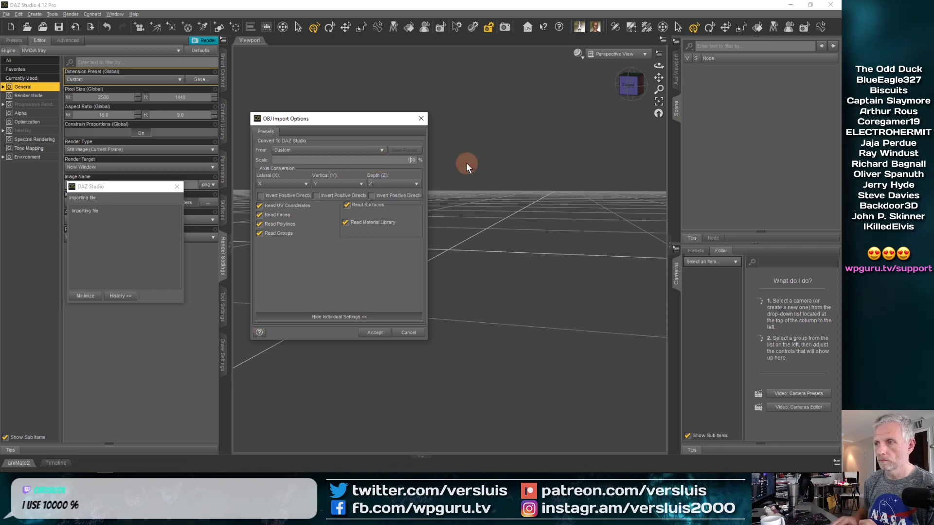
type("10000")
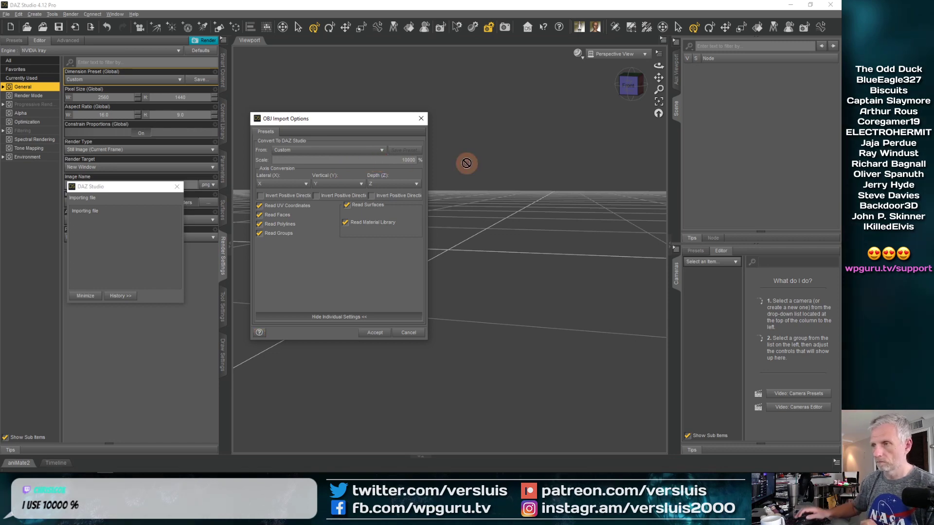
left_click(369, 333)
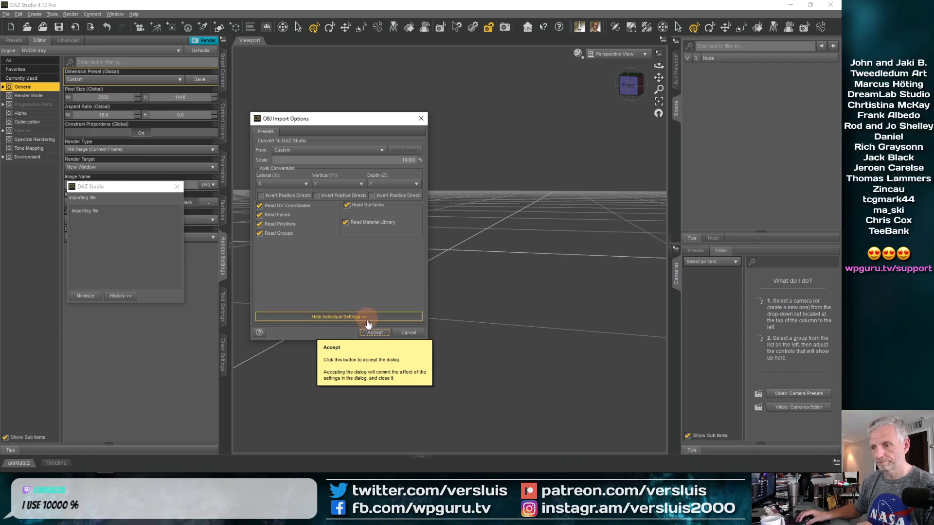
left_click(369, 333)
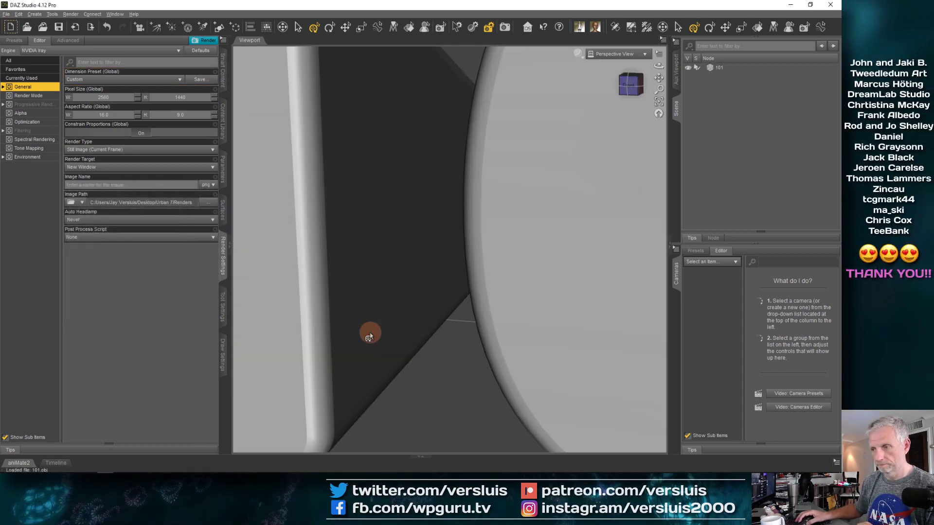
Select the imported 101 object, frame it in the viewport and view it from the front
left_click_drag(426, 296, 447, 288)
left_click(724, 69)
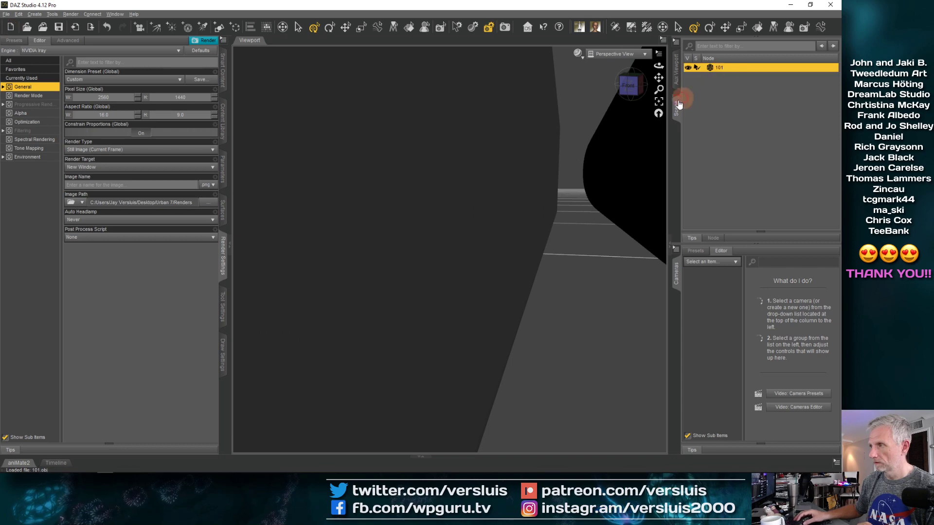
left_click(659, 102)
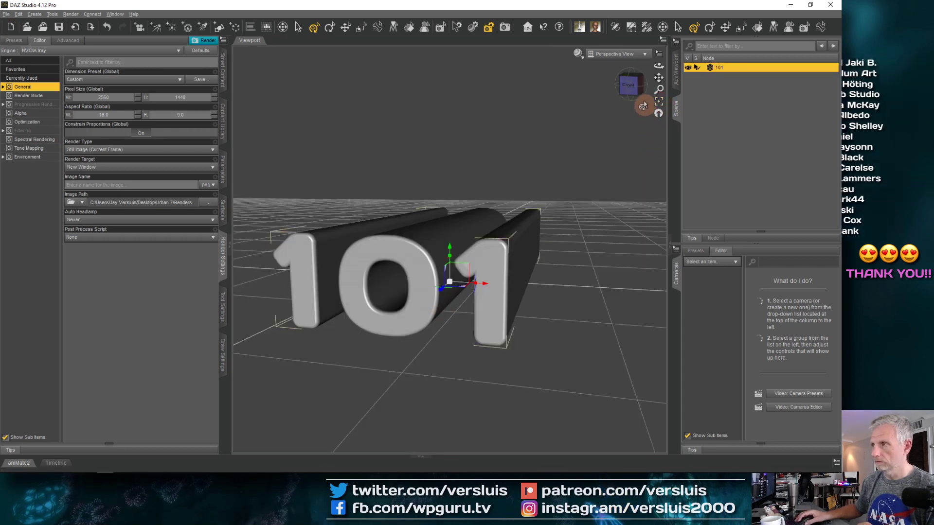
left_click(629, 84)
left_click(627, 79)
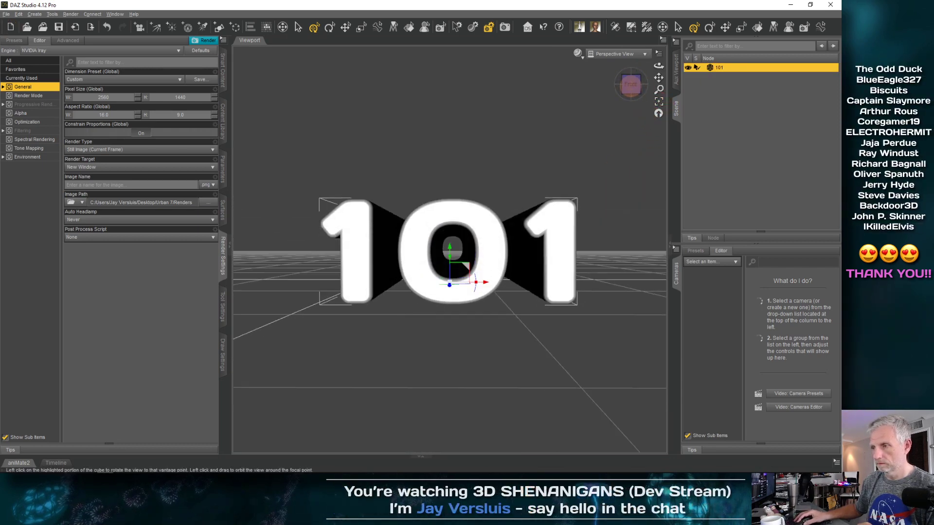
Square the perspective view to the front of the 101 lettering and enlarge it in the viewport
left_click(630, 82)
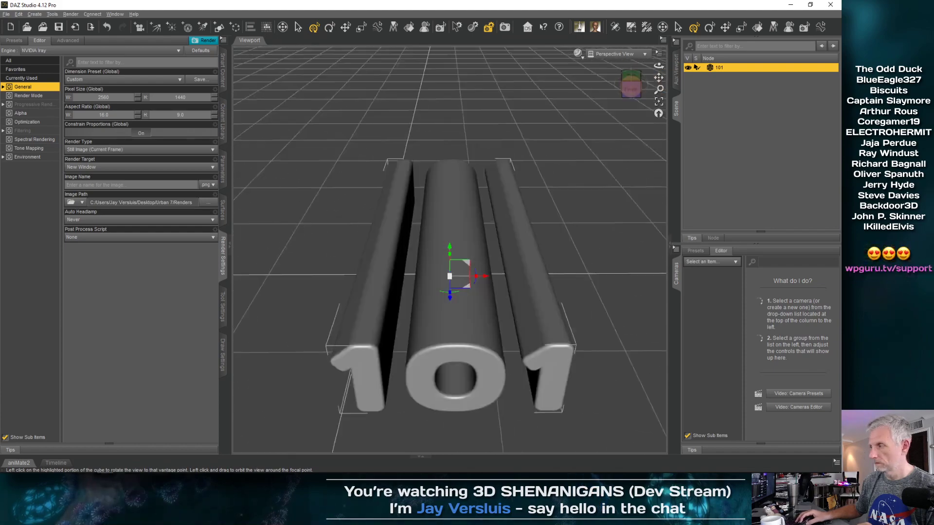
left_click(630, 83)
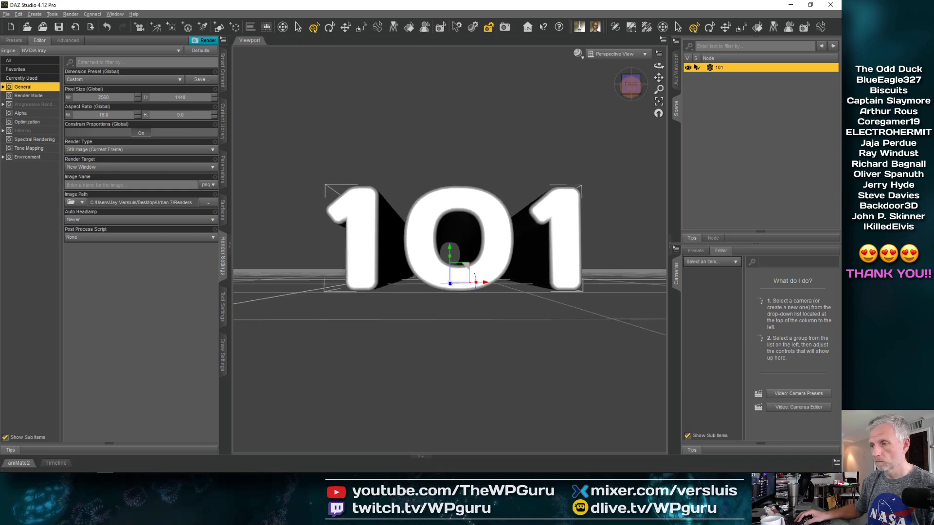
left_click_drag(659, 78, 630, 84)
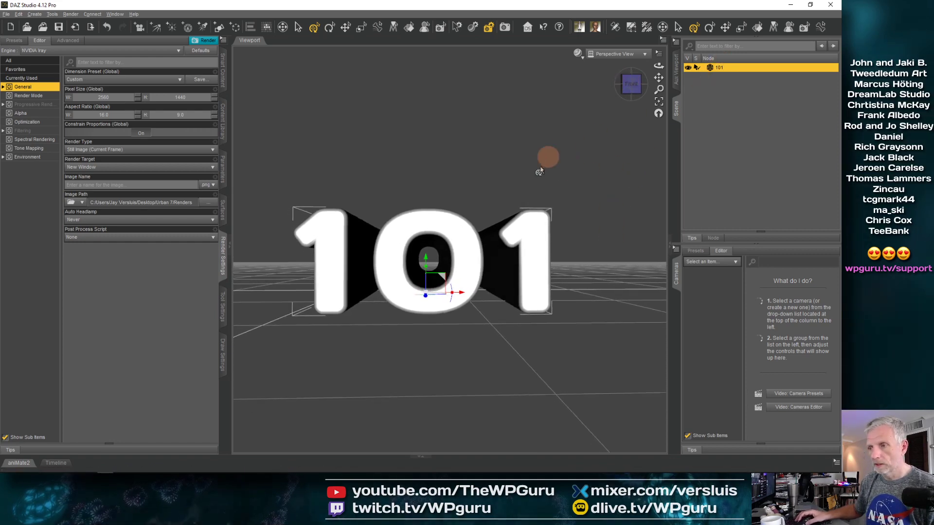
scroll(535, 175, "up", 3)
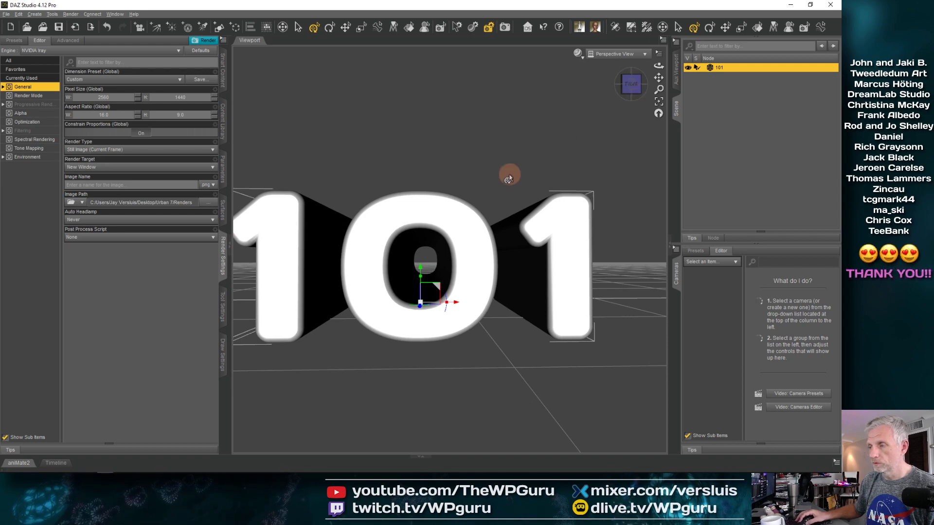
scroll(554, 147, "up", 2)
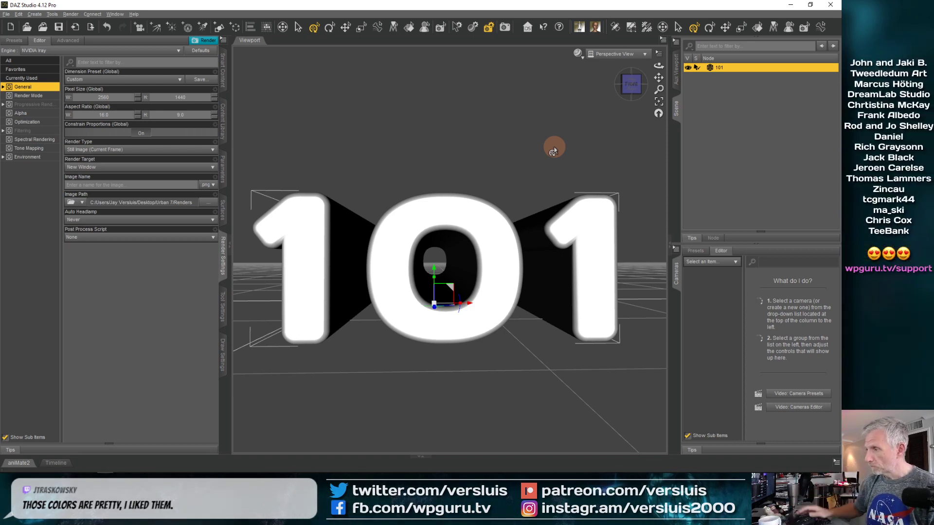
Select the 101 object's surface and apply the Iray shader preset Metal - Copper to it
left_click(223, 209)
left_click(26, 88)
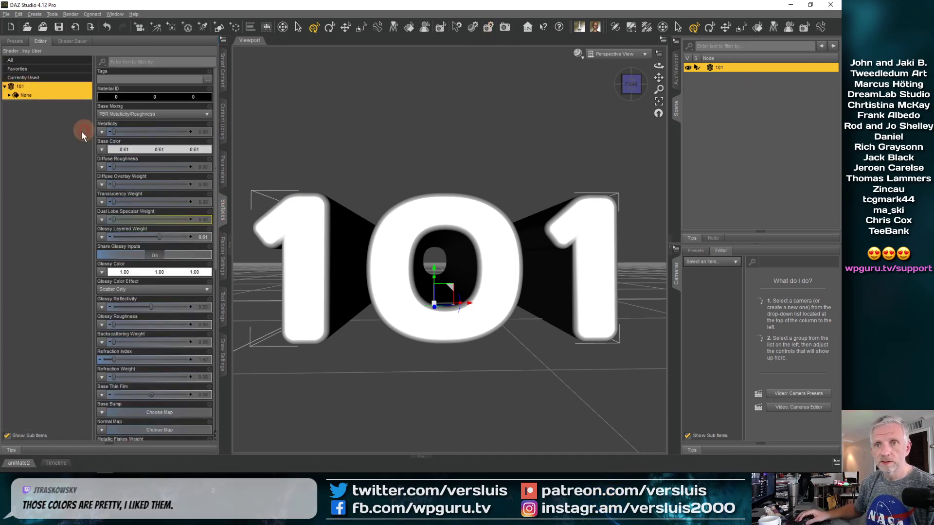
left_click(16, 42)
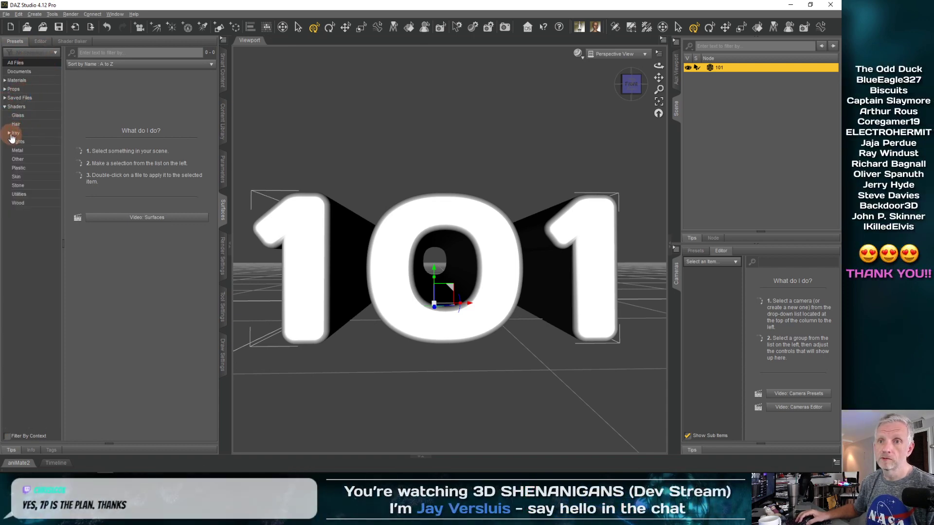
left_click(11, 134)
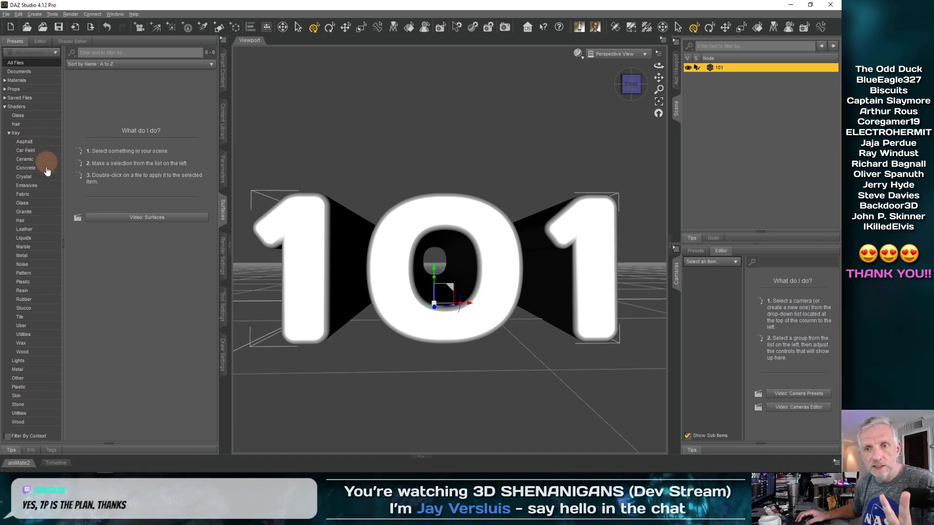
left_click(45, 256)
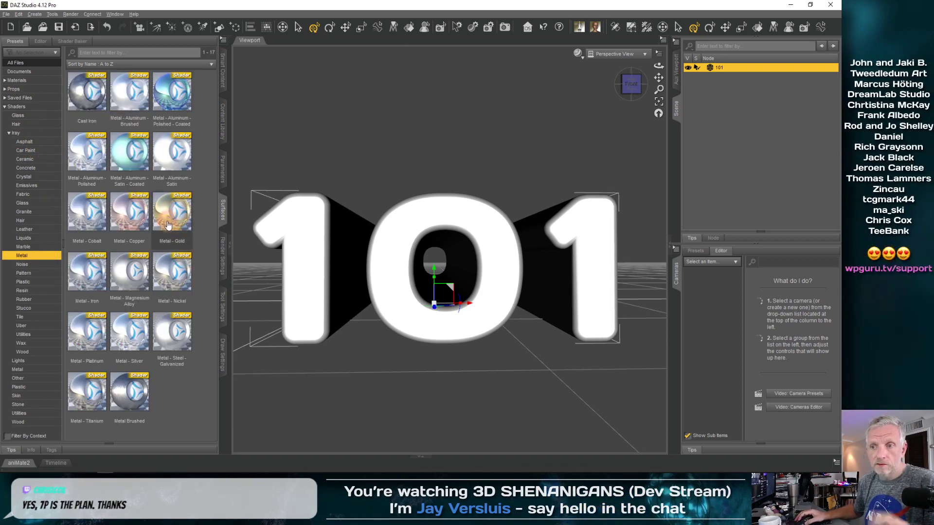
mouse_move(171, 220)
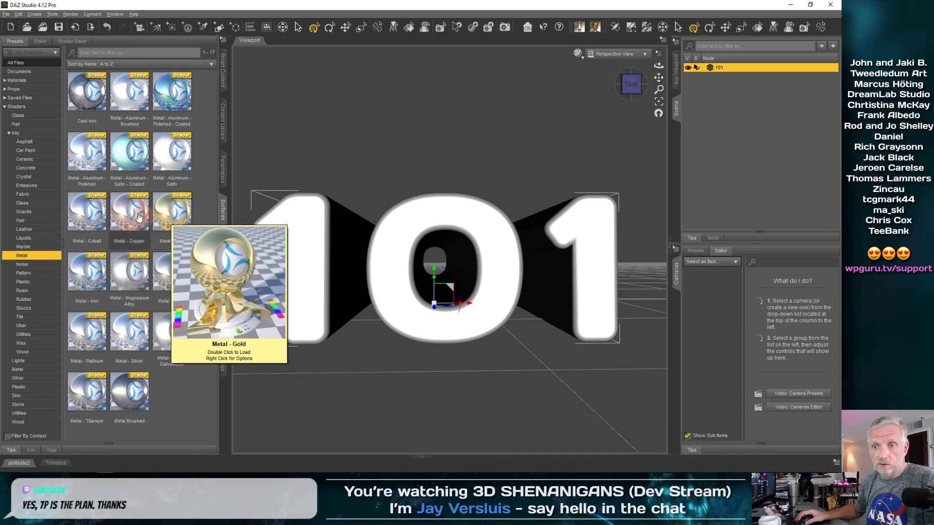
left_click_drag(135, 219, 290, 222)
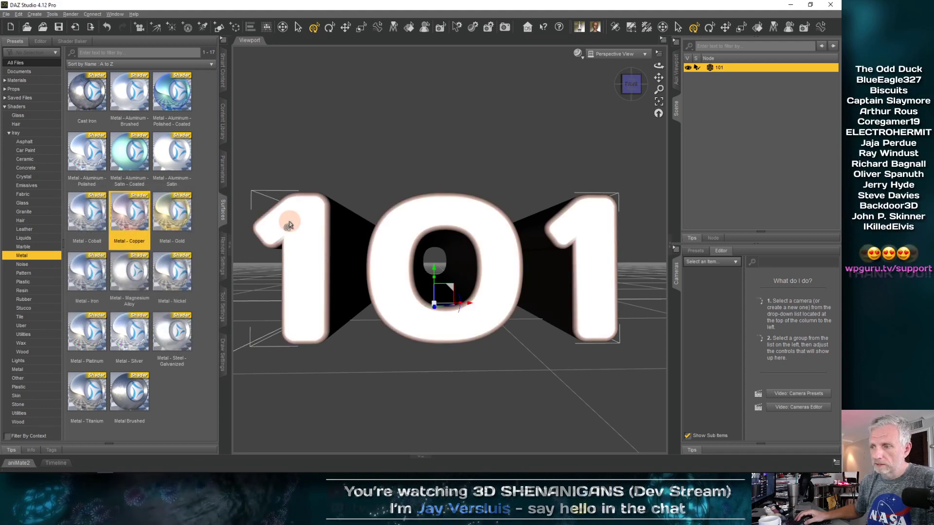
Set the viewport's draw style to NVIDIA Iray with the 101 lettering seen from the front
left_click(641, 102)
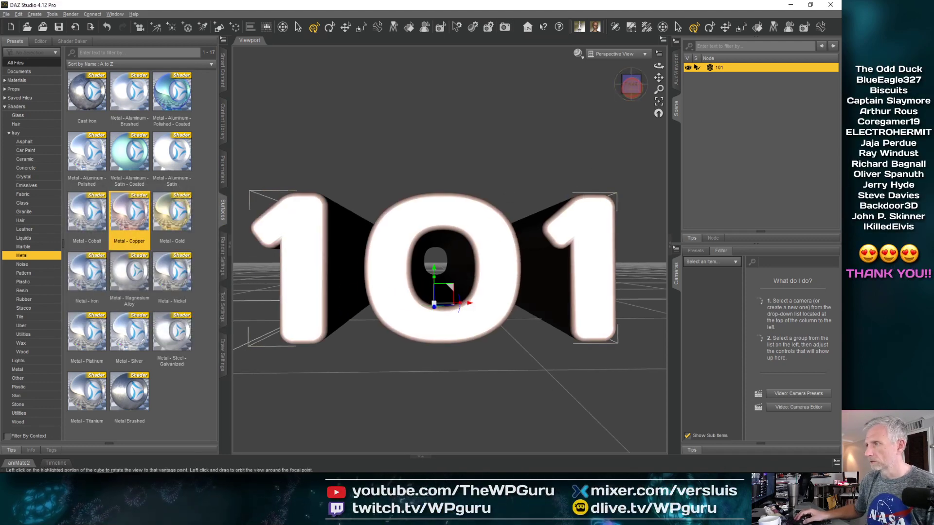
left_click(579, 55)
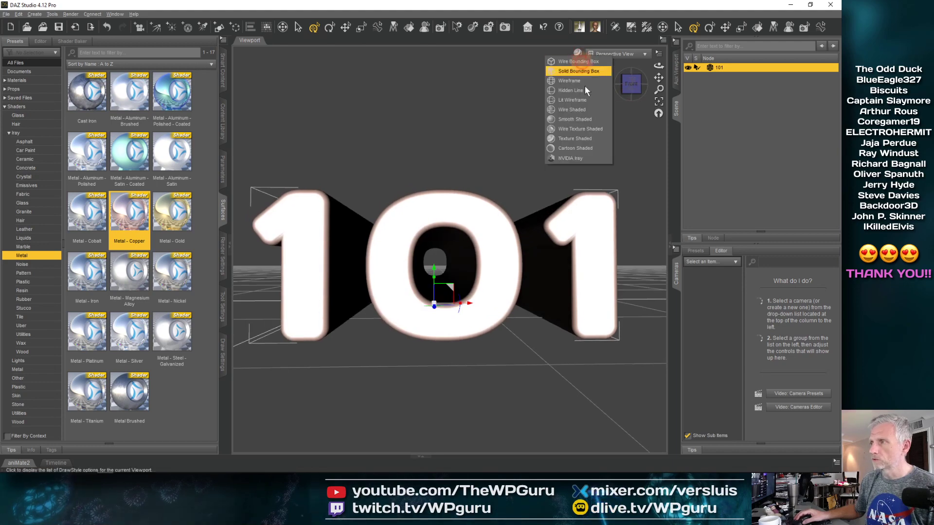
left_click(579, 157)
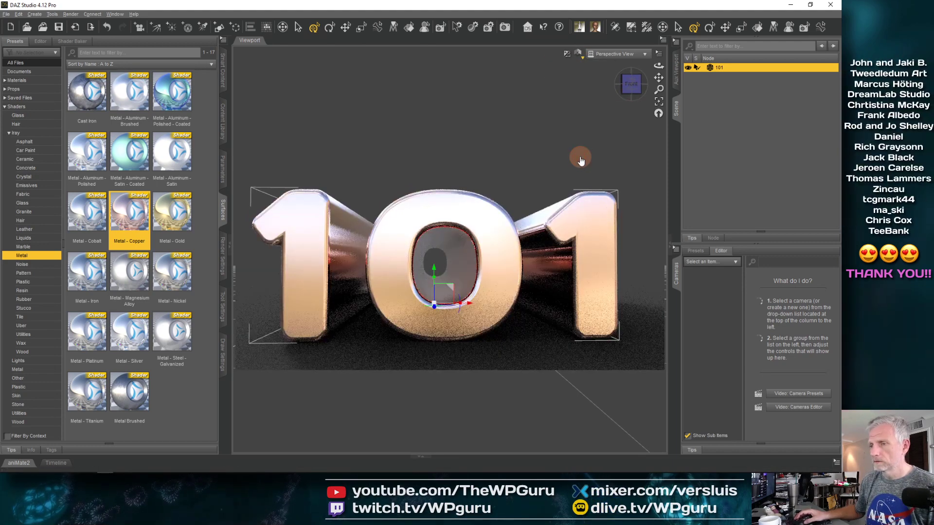
left_click(630, 81)
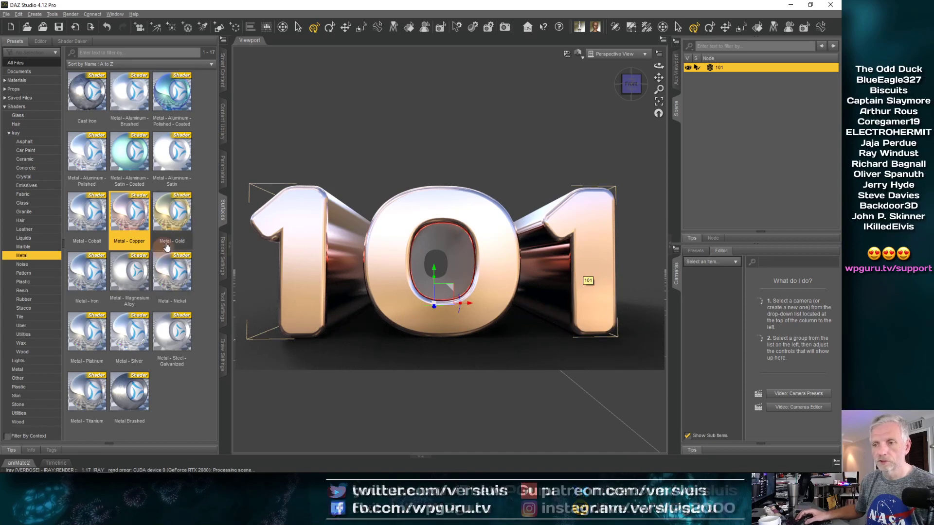
Show the thirds guide and the aspect frame in the viewport and centre the 101 lettering within them
left_click(222, 246)
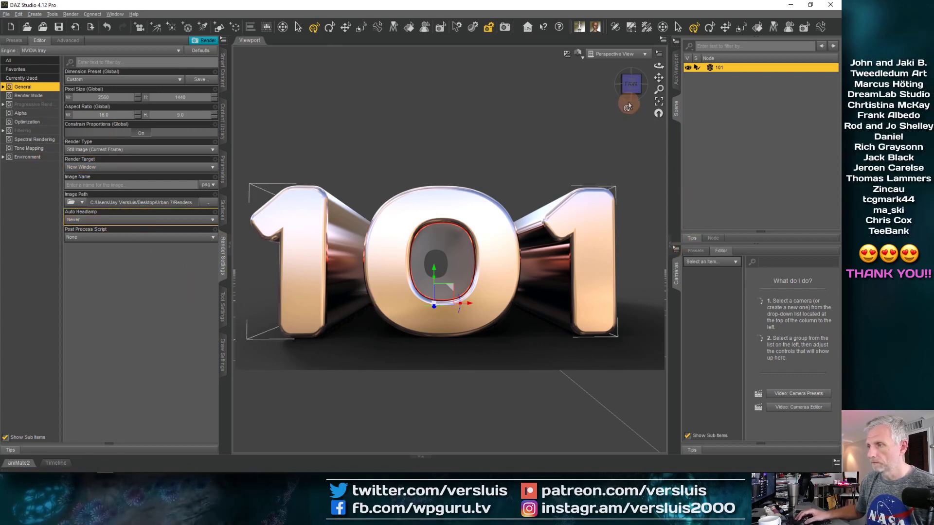
mouse_move(628, 106)
left_mouse_down()
mouse_move(632, 146)
mouse_move(613, 107)
left_mouse_up()
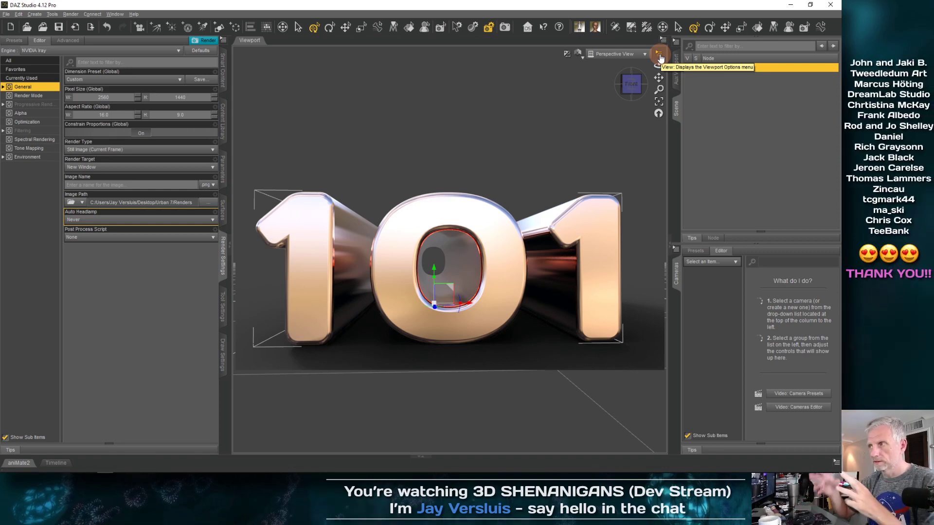
left_click(659, 54)
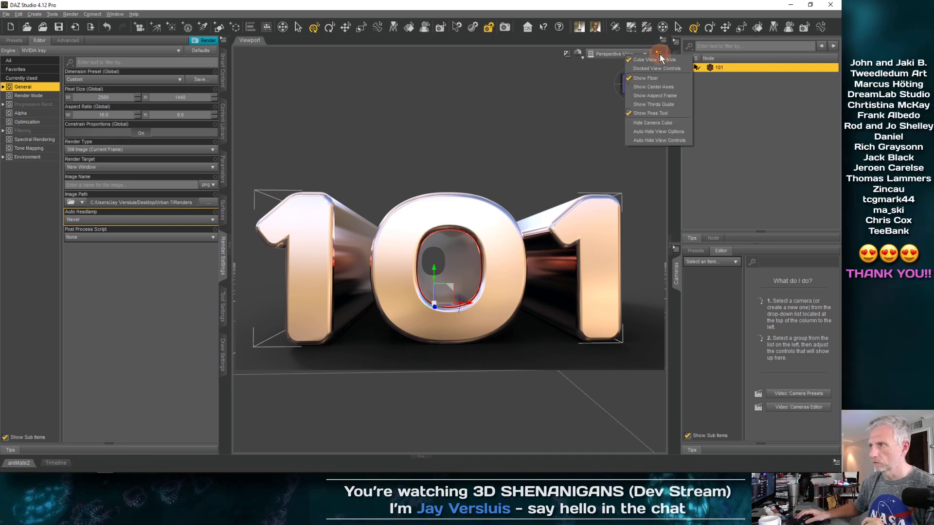
left_click(681, 107)
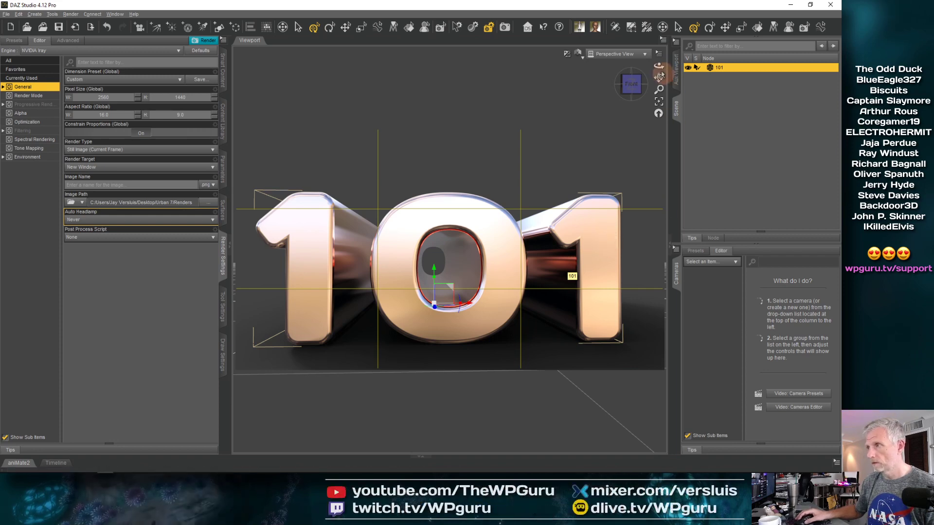
left_click(658, 53)
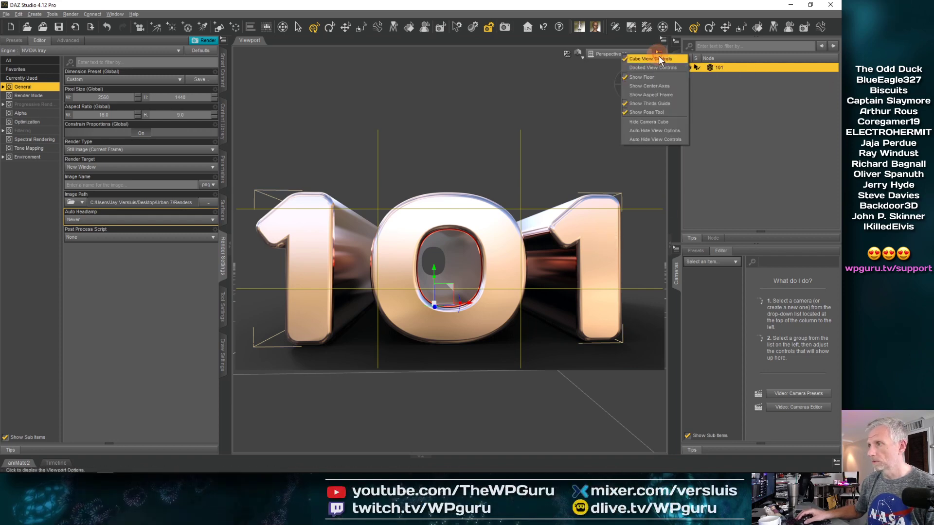
left_click(669, 93)
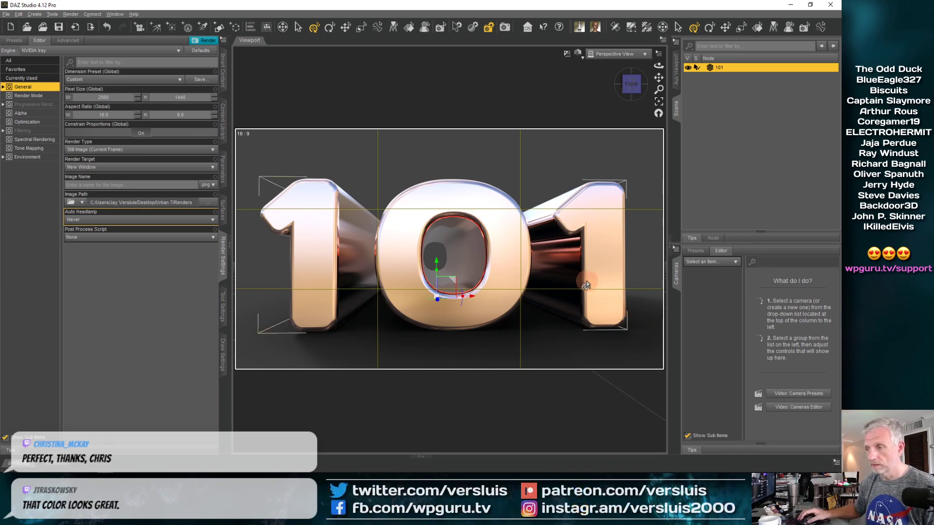
left_click_drag(585, 285, 579, 281)
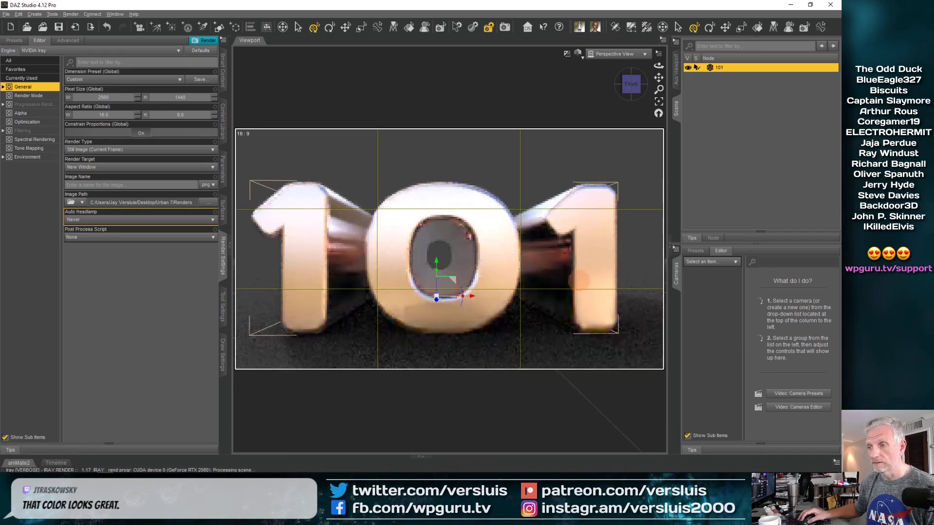
mouse_move(580, 281)
left_mouse_down()
mouse_move(590, 263)
mouse_move(580, 262)
left_mouse_up()
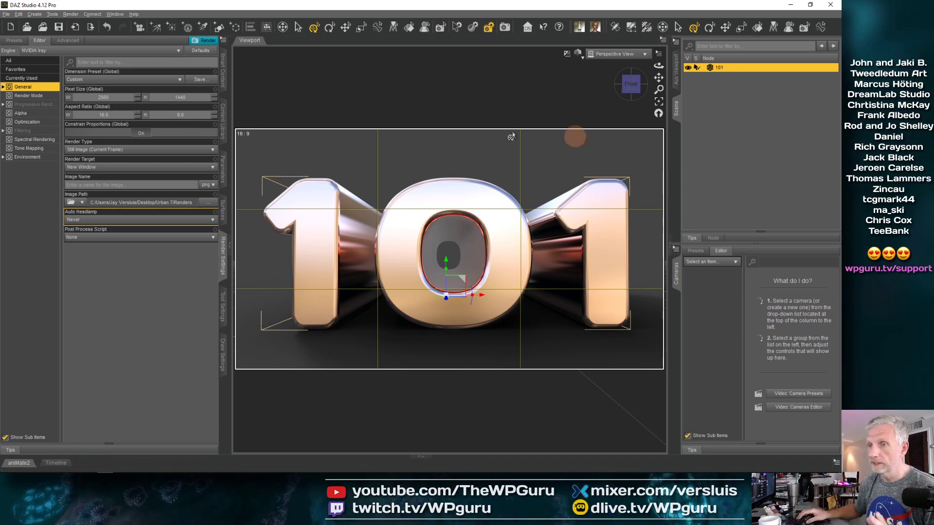
Apply the Metal - Gold shader to the surface of the 101 lettering
left_click(223, 225)
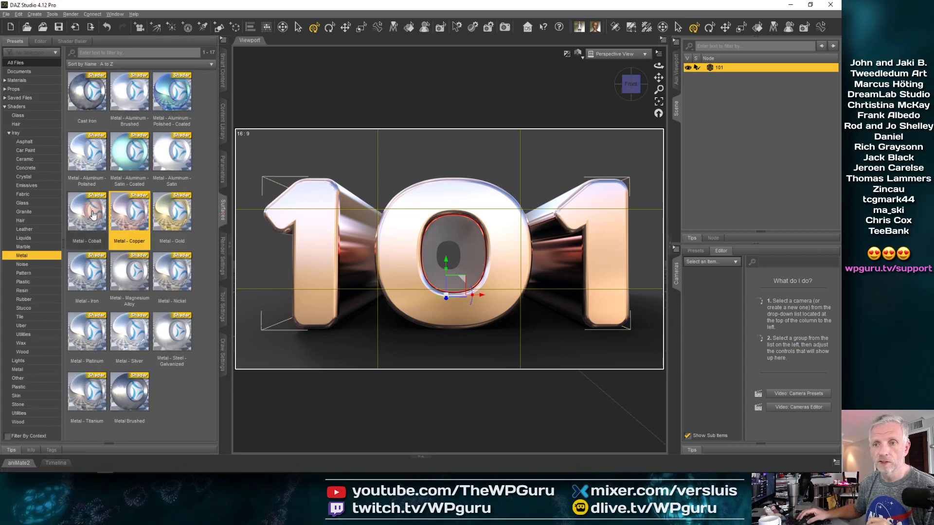
double_click(166, 216)
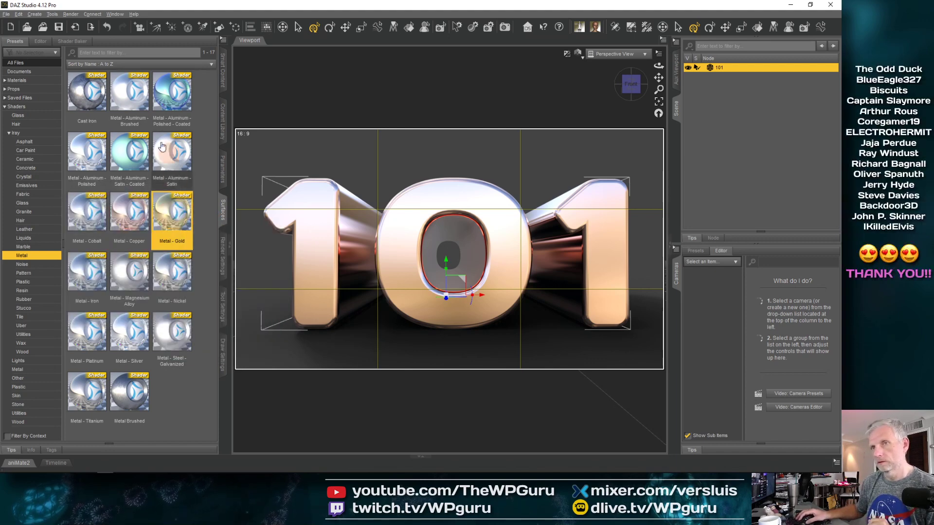
left_click(40, 43)
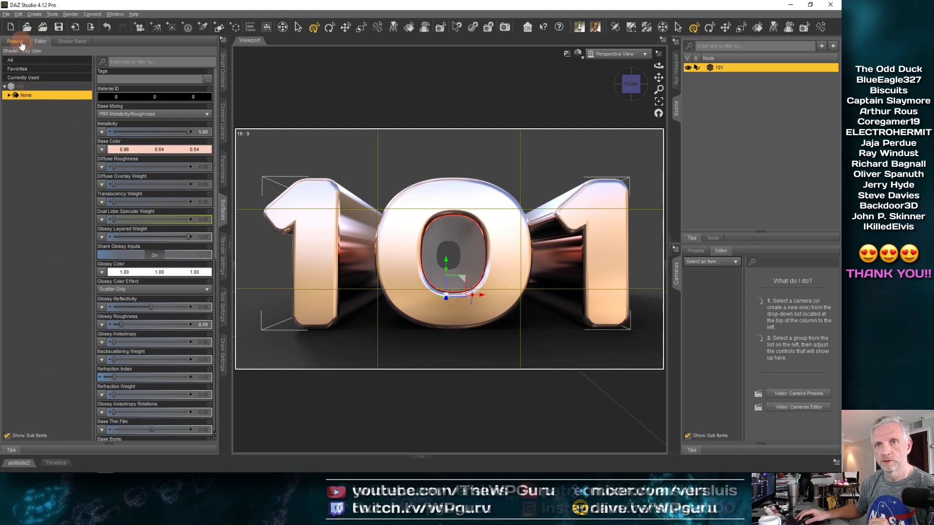
left_click(76, 108)
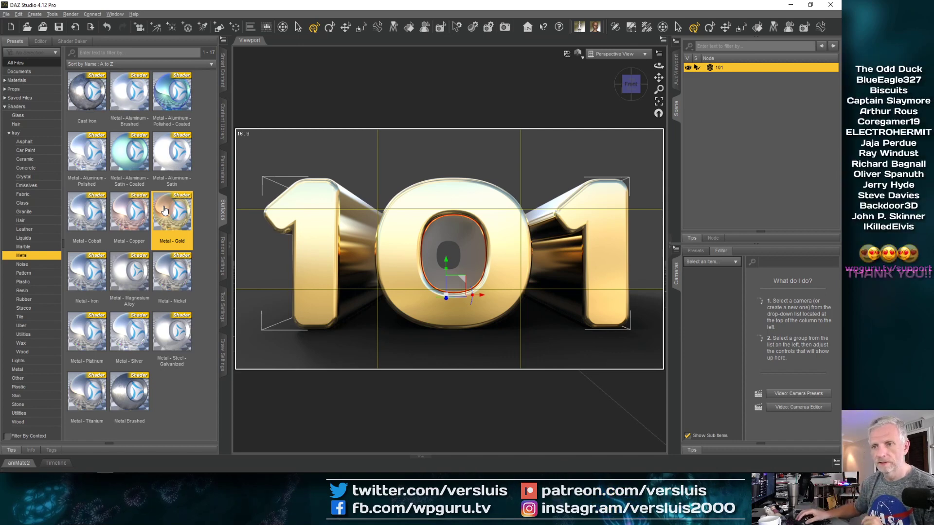
Try the Metal - Magnesium Alloy and Metal - Nickel shaders on the 101 lettering
mouse_move(172, 279)
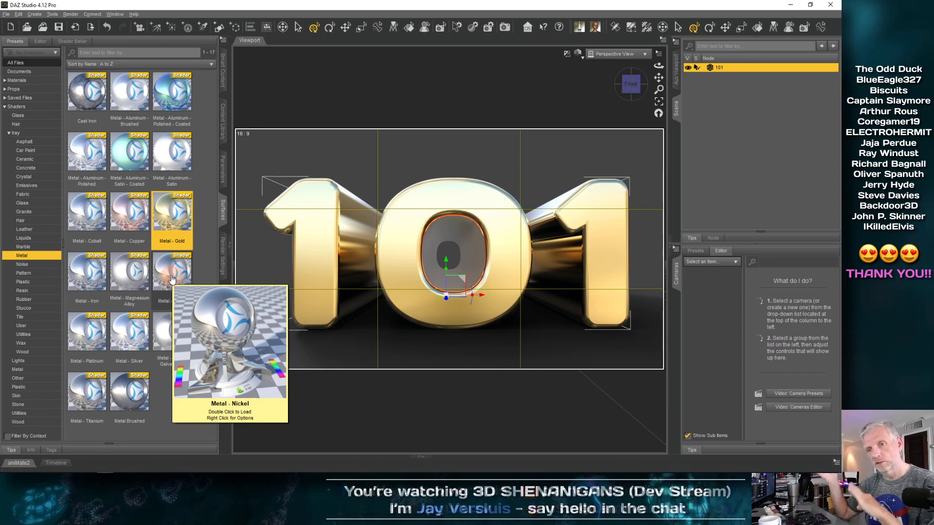
double_click(129, 275)
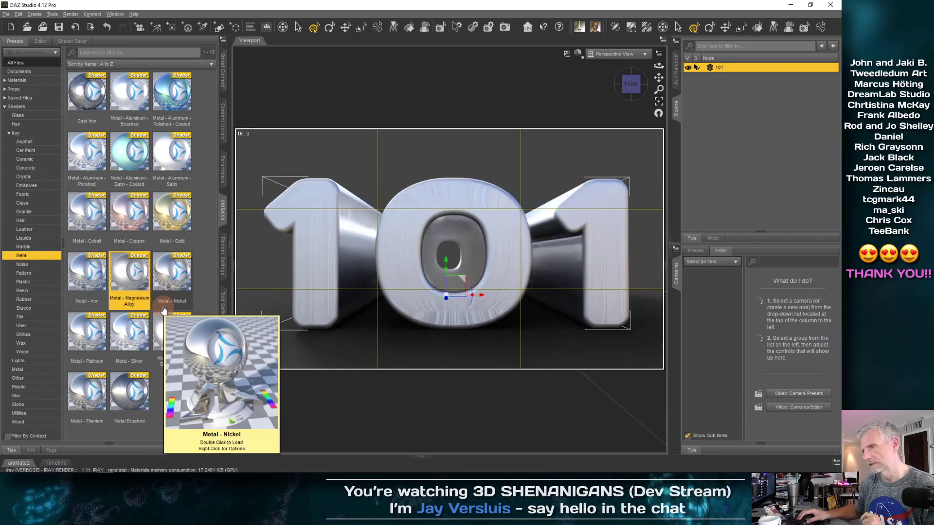
double_click(182, 276)
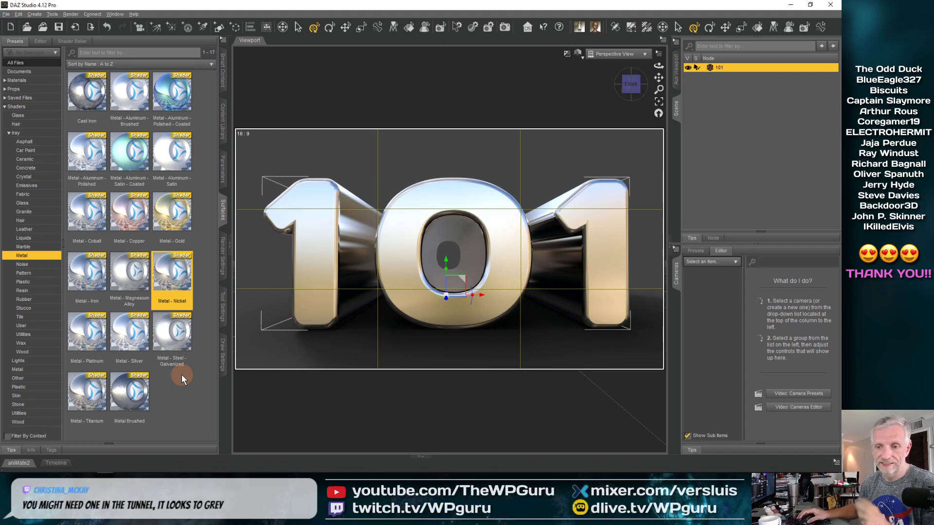
Apply the Metal - Aluminum - Polished - Coated shader to the lettering and replace it with Metal - Aluminum - Satin - Coated
mouse_move(171, 224)
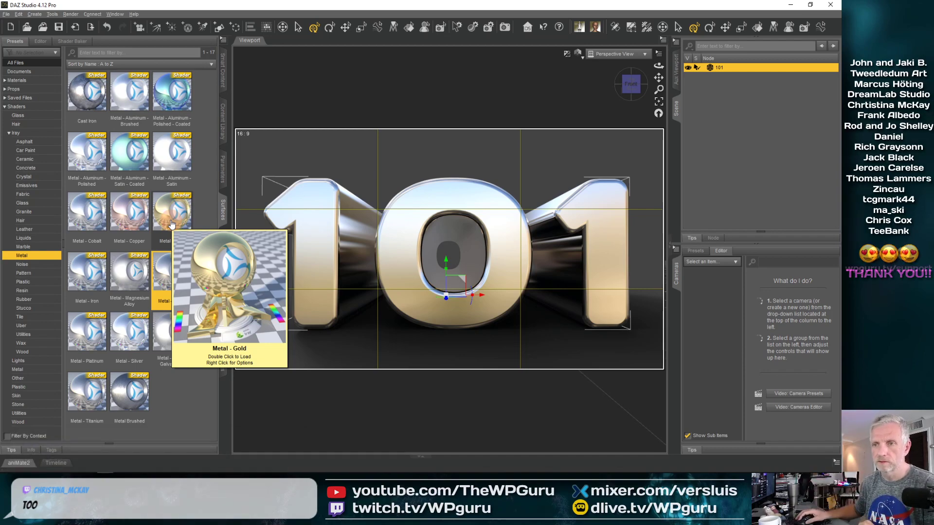
double_click(176, 107)
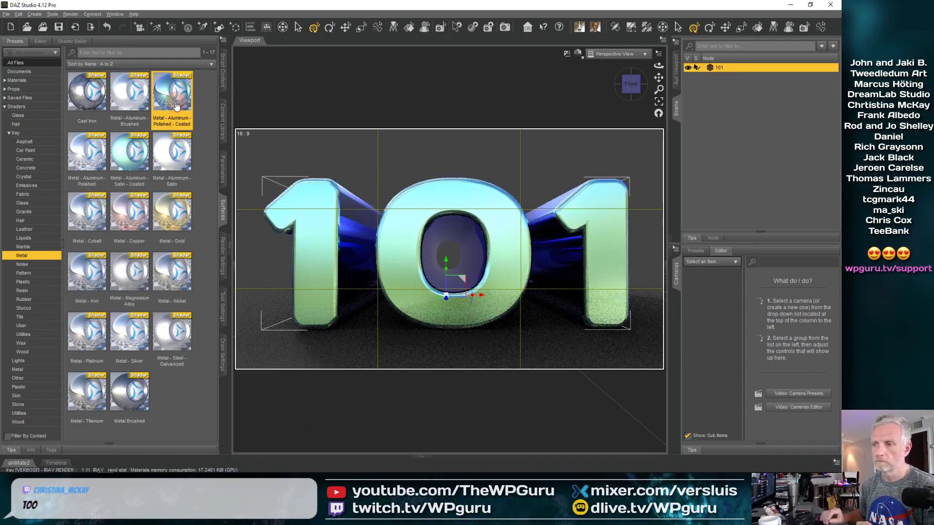
left_click(179, 398)
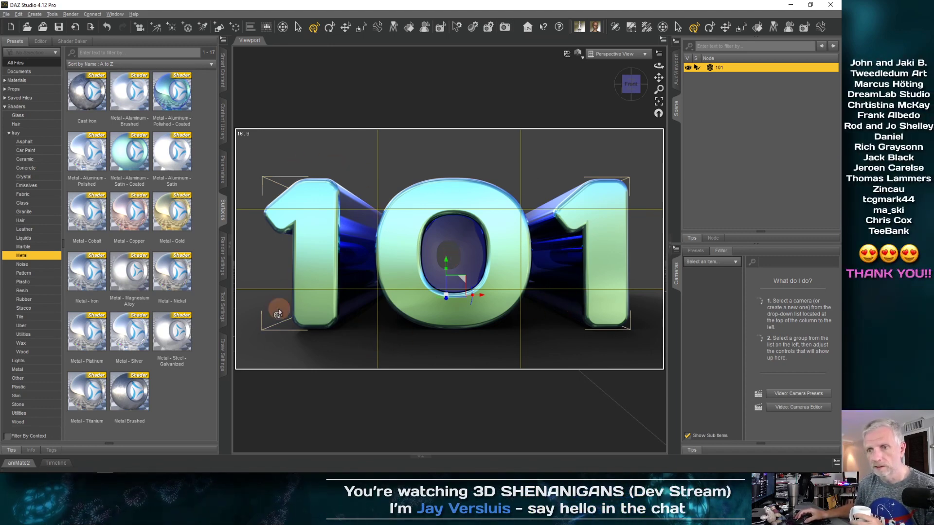
double_click(168, 97)
double_click(140, 149)
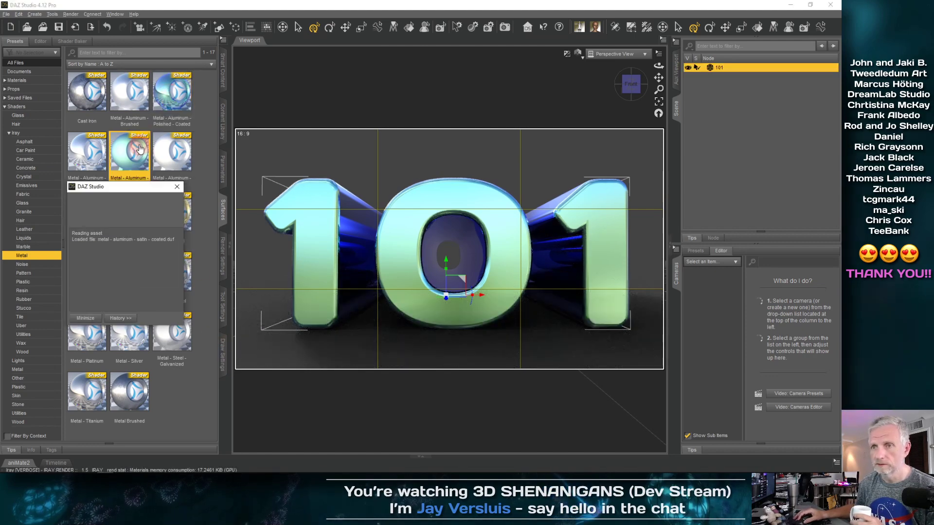
mouse_move(166, 178)
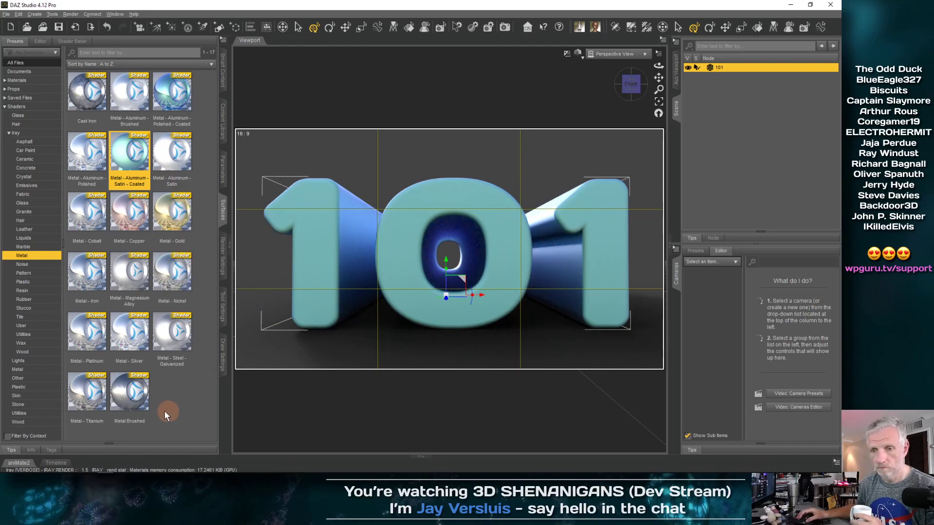
Try the Metal - Titanium and Cast Iron shaders on the 101 lettering and settle on Metal - Copper
double_click(92, 394)
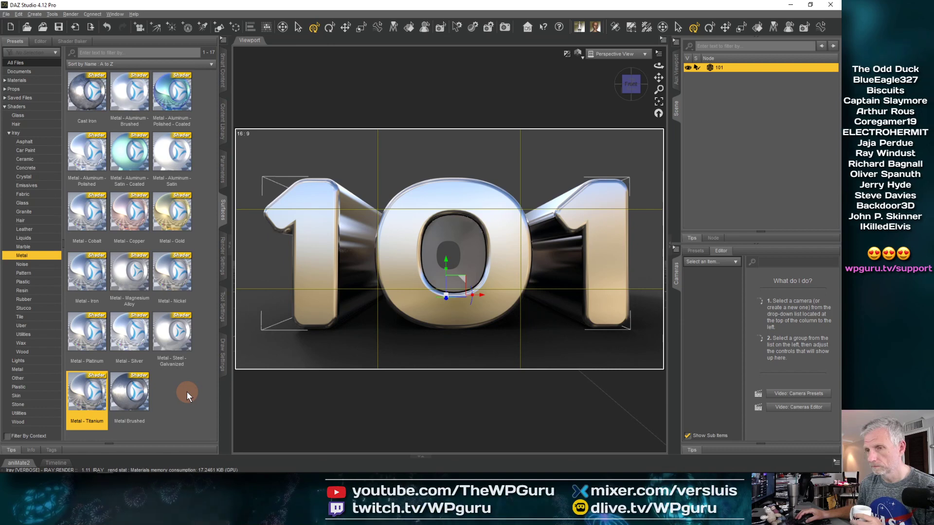
double_click(130, 214)
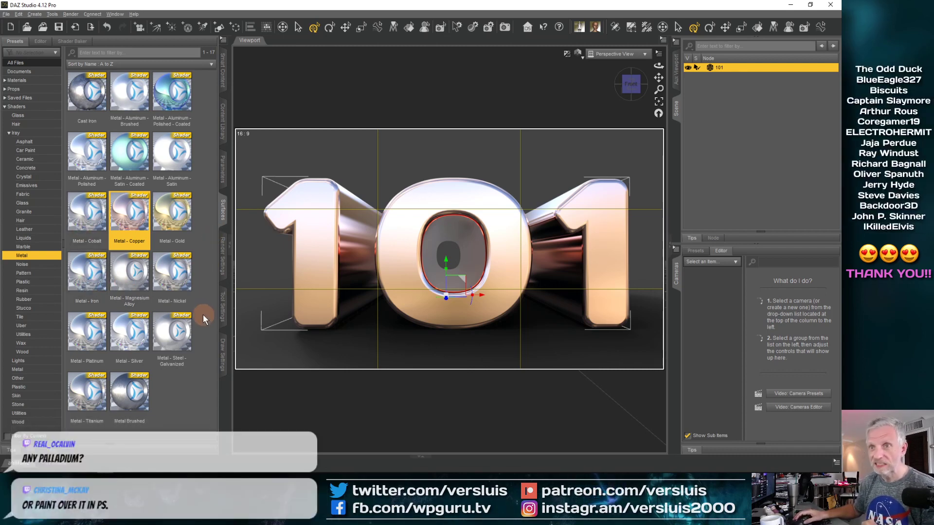
left_click(89, 107)
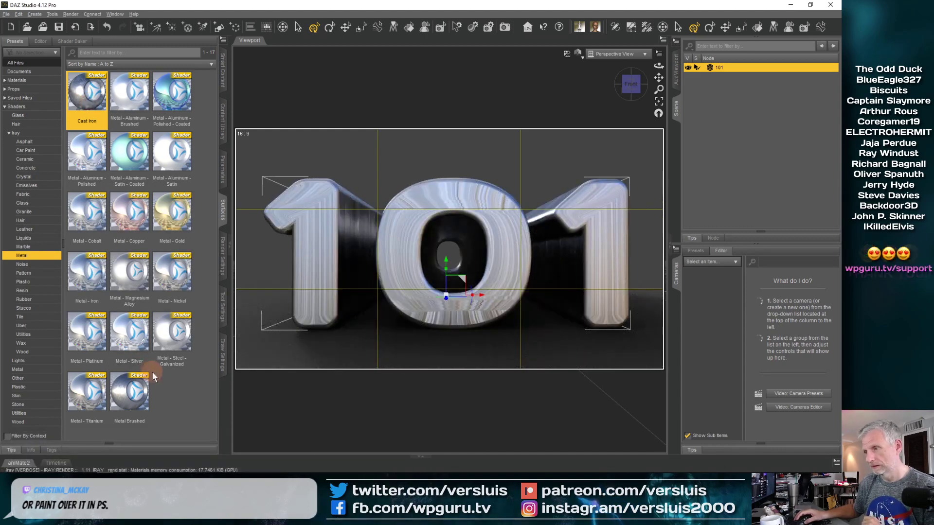
left_click(127, 210)
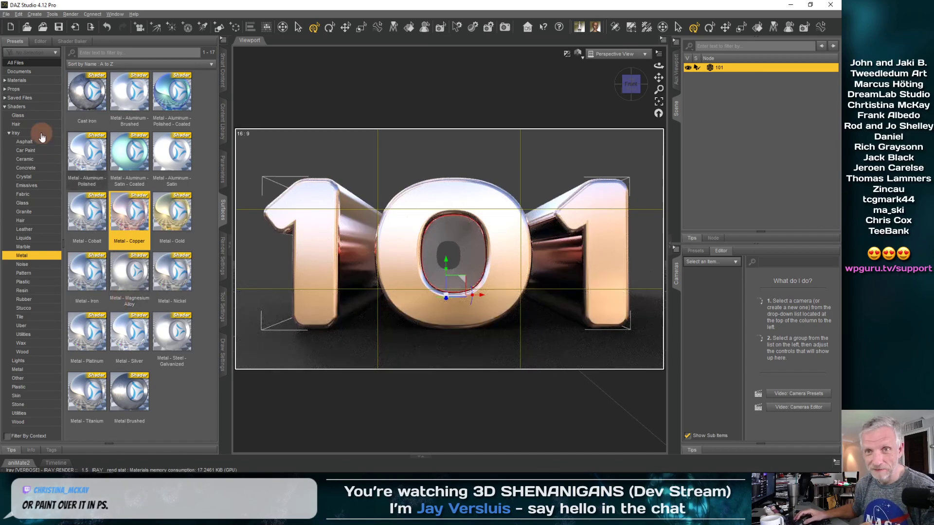
Create a new camera named Camera from the current perspective view and look through it in the viewport
left_click(5, 108)
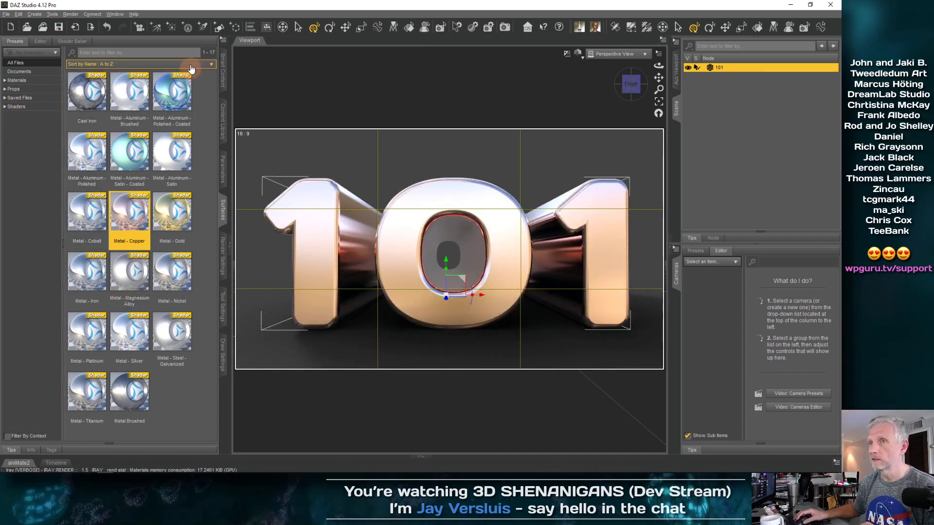
left_click(42, 17)
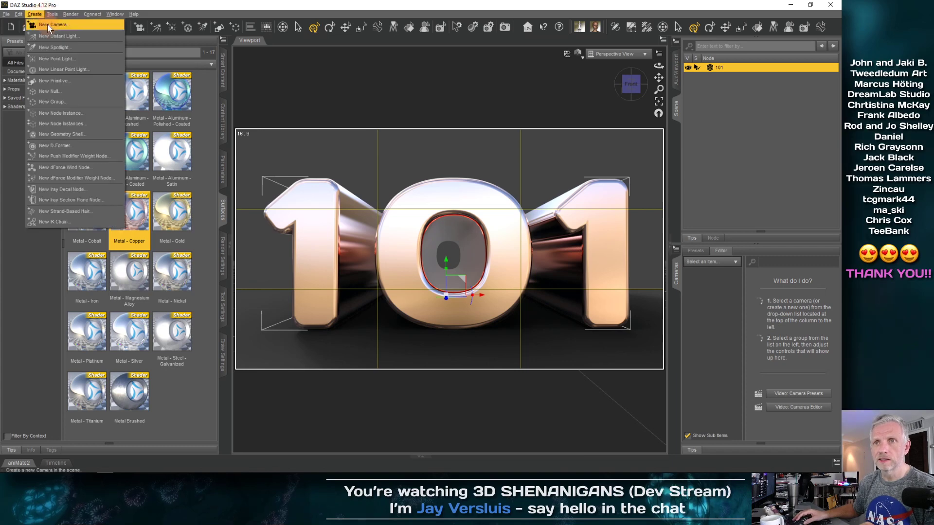
left_click(47, 25)
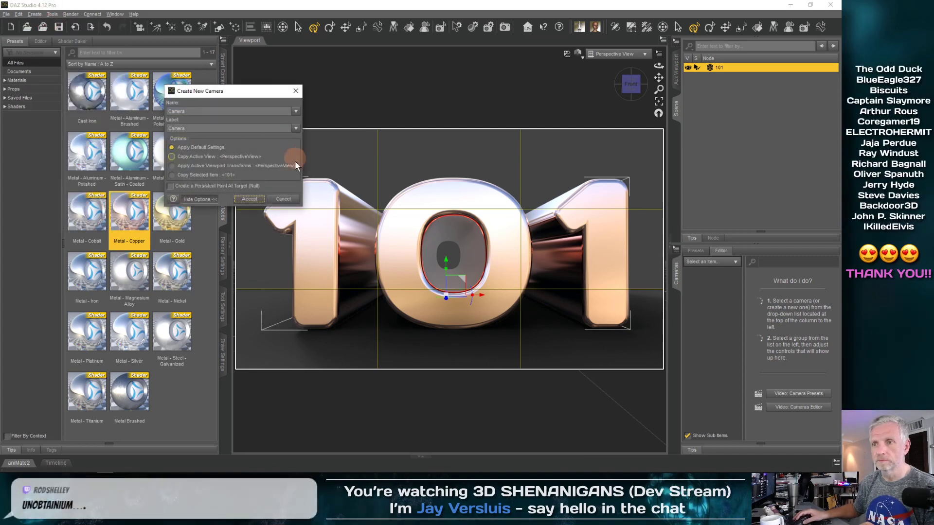
left_click(249, 198)
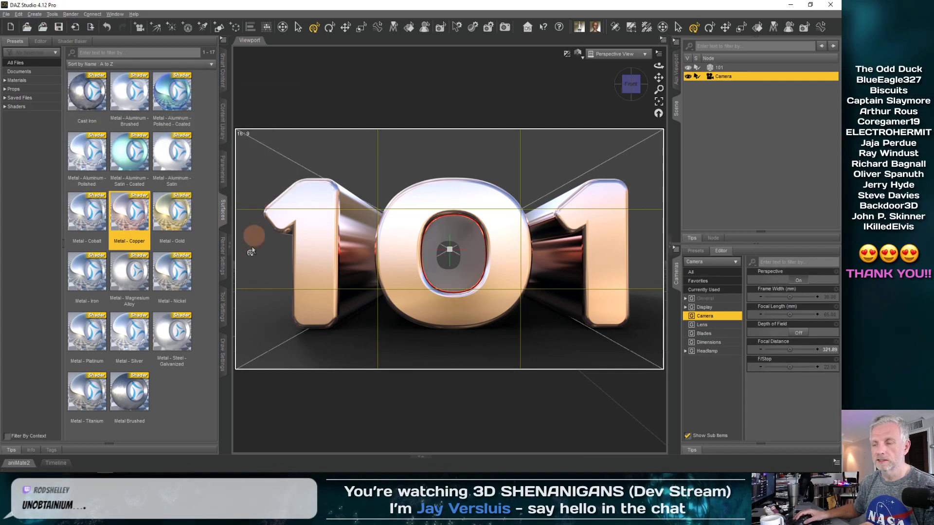
left_click(637, 54)
left_click(641, 133)
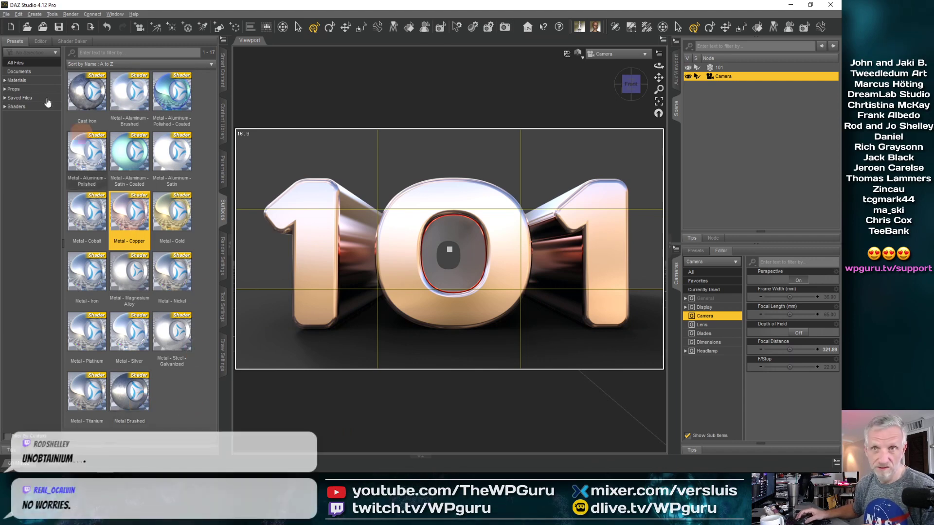
Start saving the scene as a new file and browse to the Streaming 101 folder on the Desktop
left_click(6, 13)
mouse_move(43, 77)
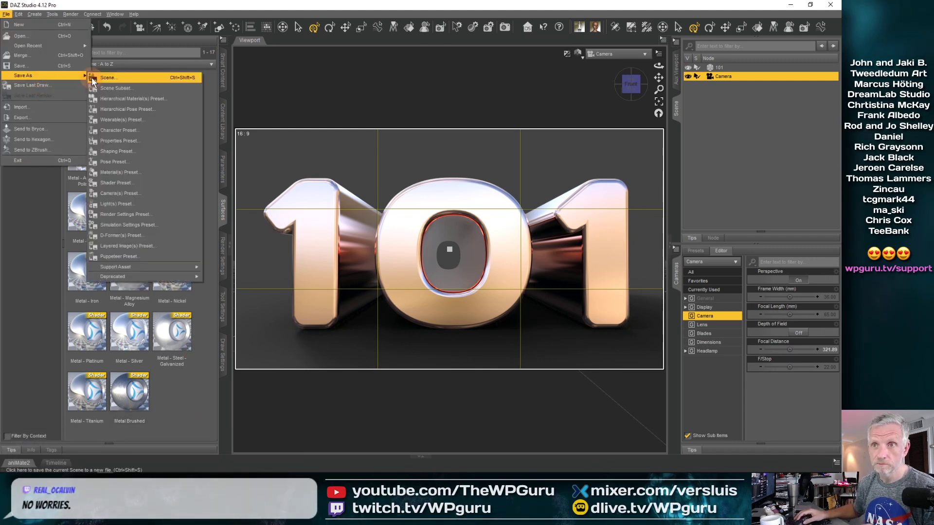
left_click(96, 77)
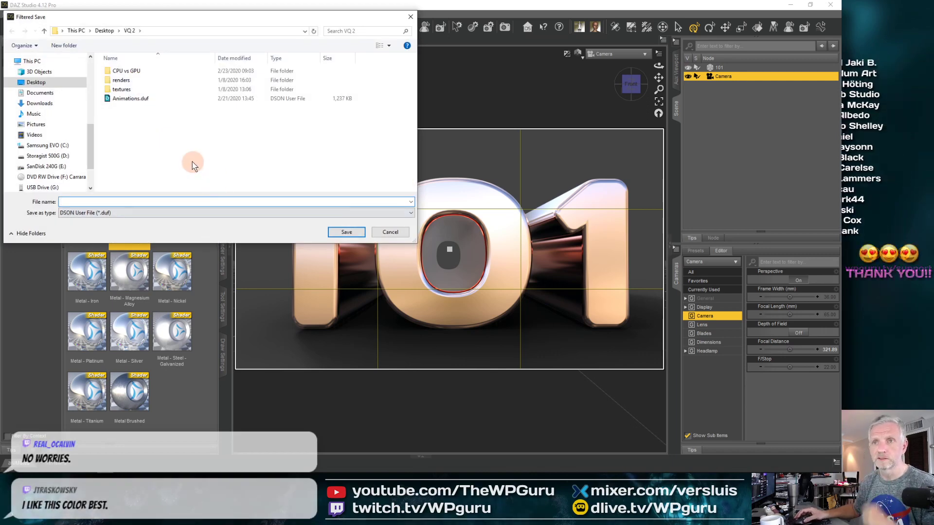
left_click(52, 85)
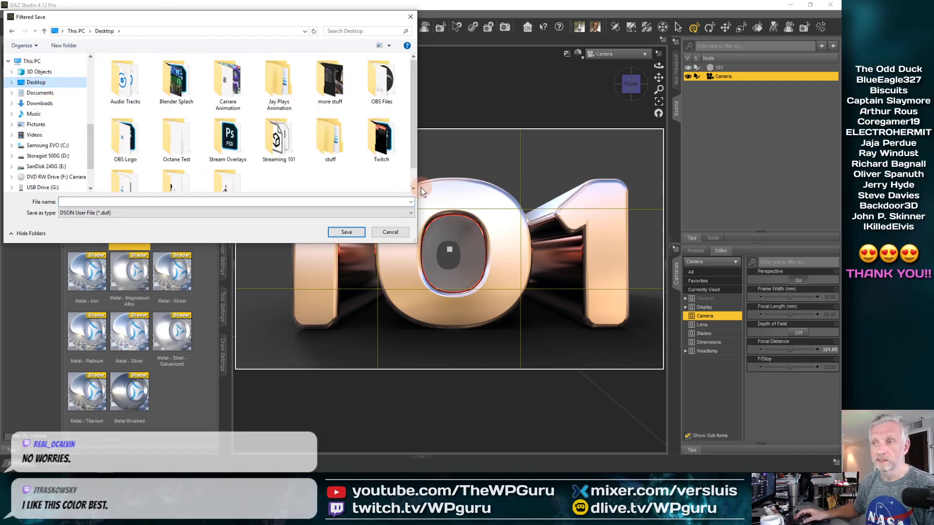
left_click_drag(417, 242, 425, 293)
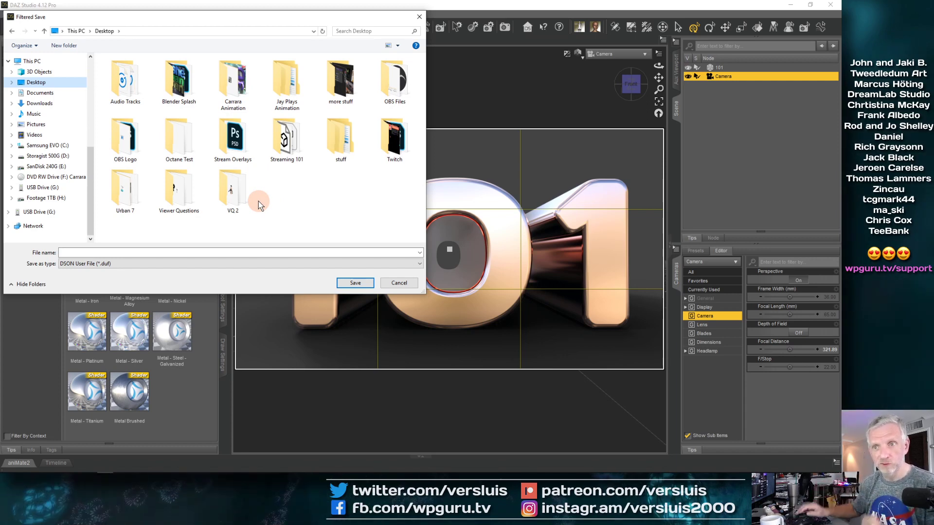
left_click_drag(207, 24, 233, 27)
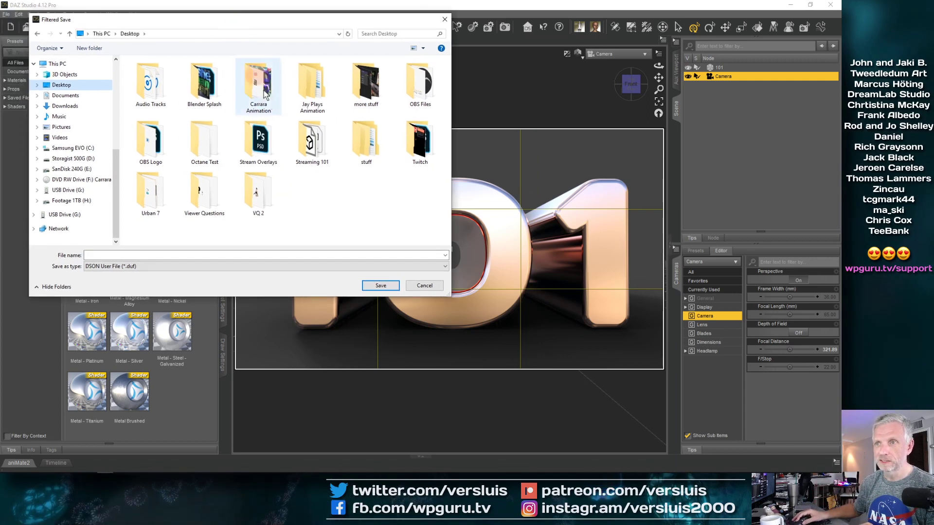
left_click(82, 85)
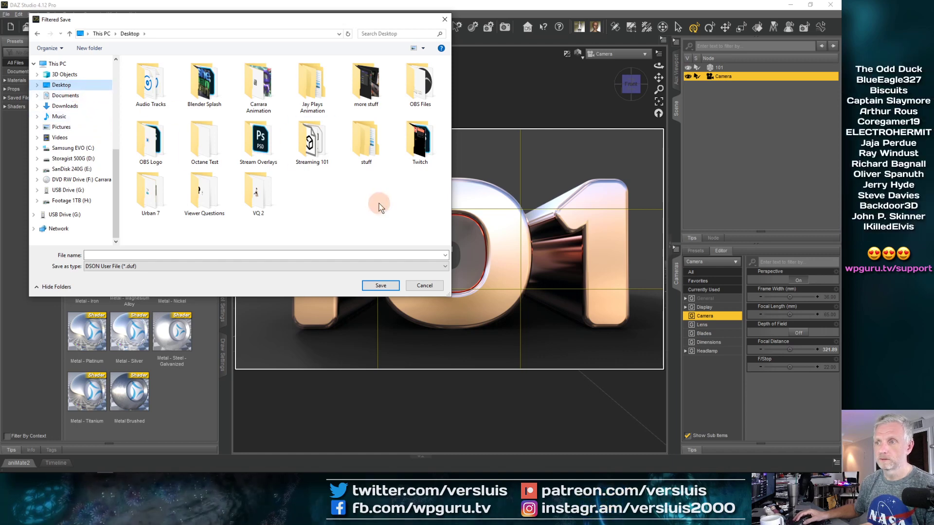
double_click(312, 140)
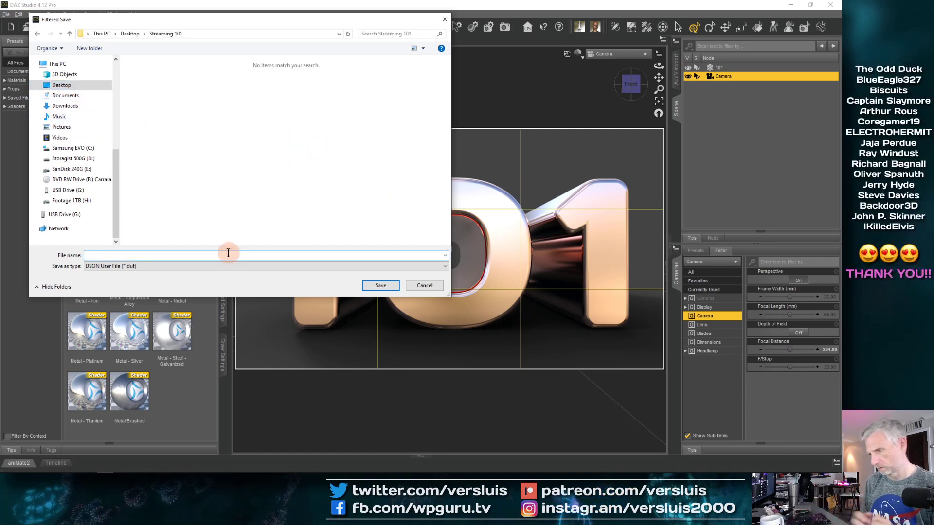
Name the scene file "Streaming 101 - DAZ Scene" and save it as a DSON User File
type("STreaming ")
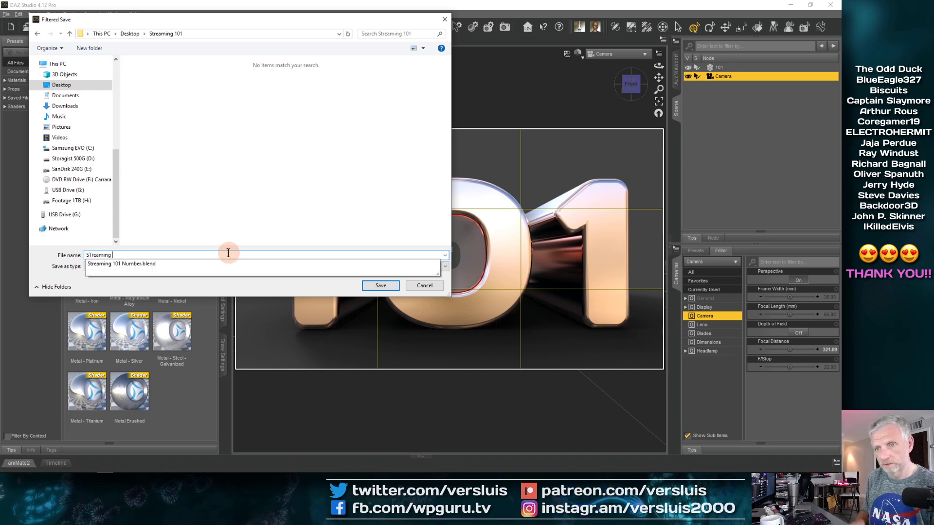
type("101 DAZ")
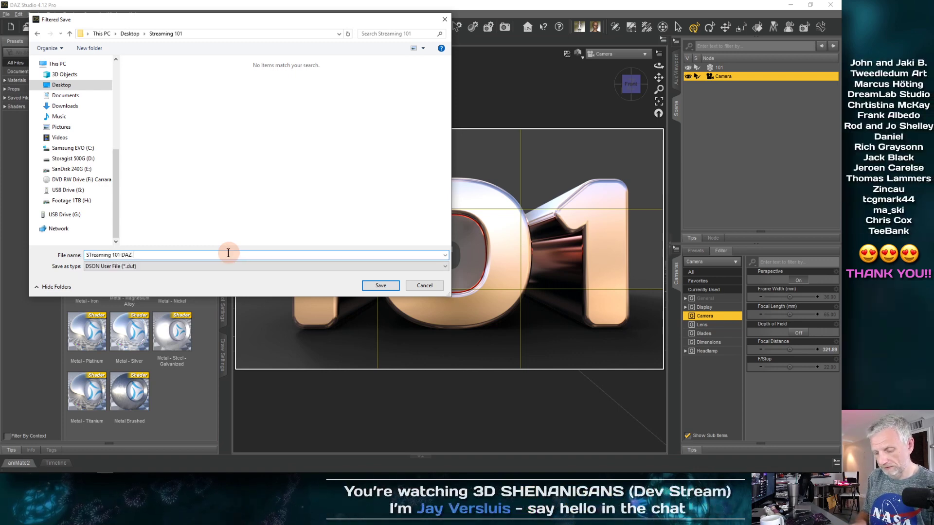
key("Left")
key("Left")
key("Left")
key("Left")
key("Left")
key("Left")
key("Left")
key("Left")
key("Left")
key("Left")
key("Left")
key("Left")
key("Left")
key("Left")
key("Left")
key("Left")
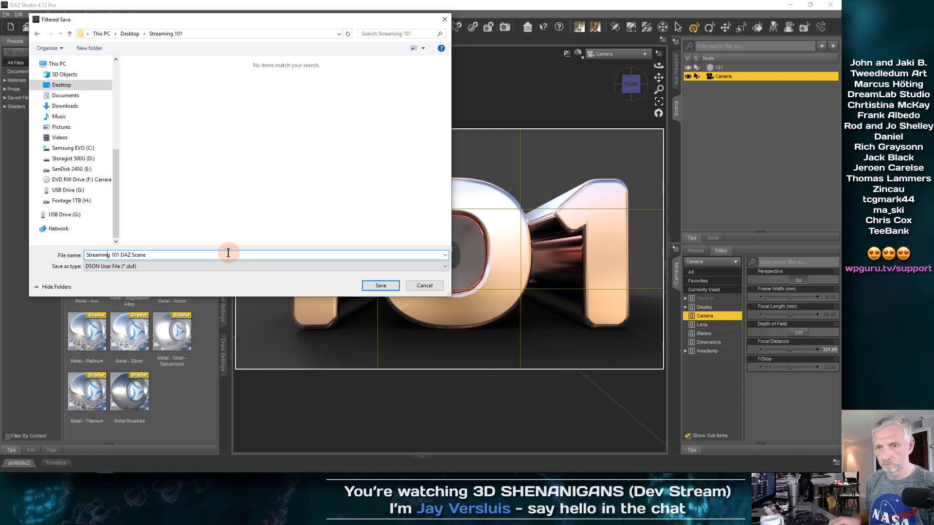
type("-")
key("Return")
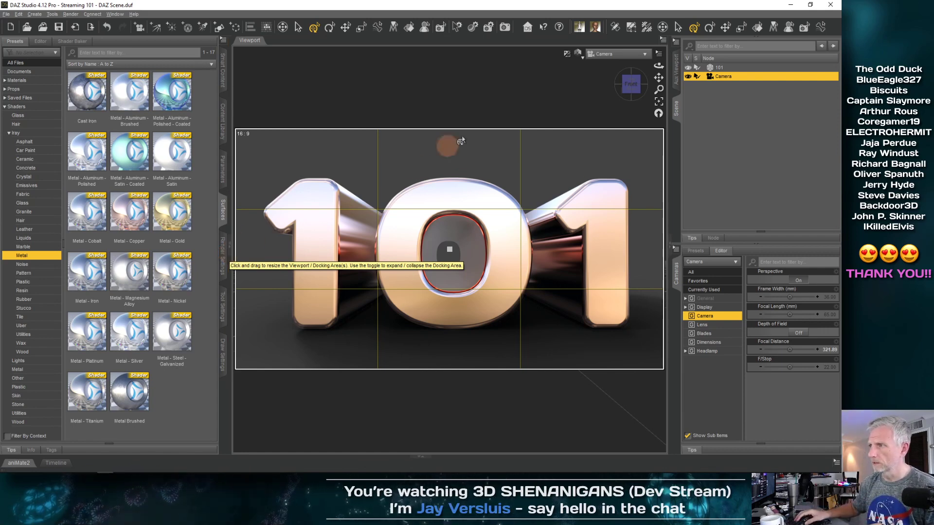
left_click(308, 227)
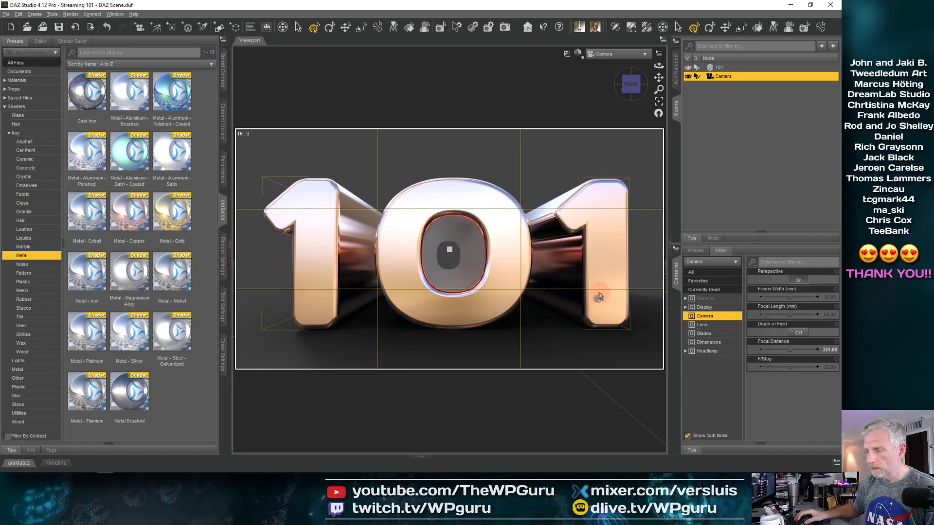
left_click(582, 302)
left_click(466, 274)
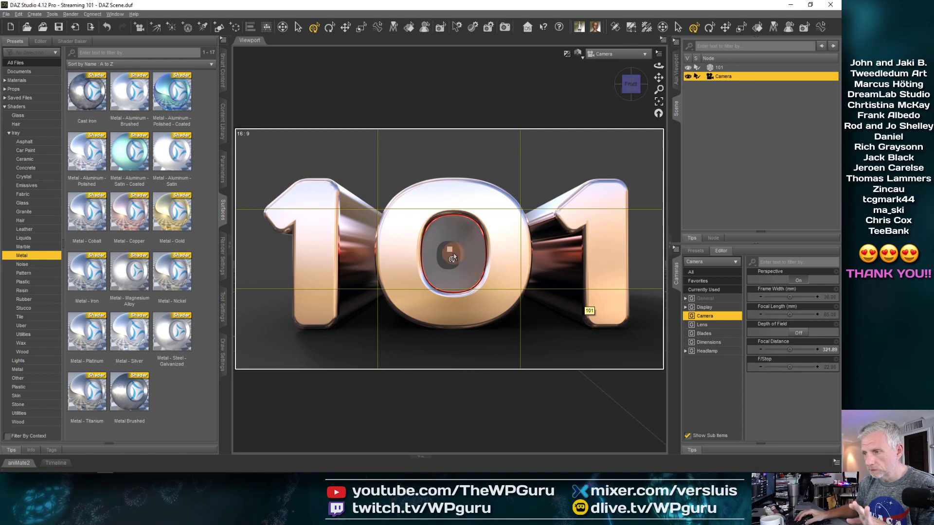
Switch the viewport to Perspective View and create a point light named Tunnel Light with default settings
left_click(644, 57)
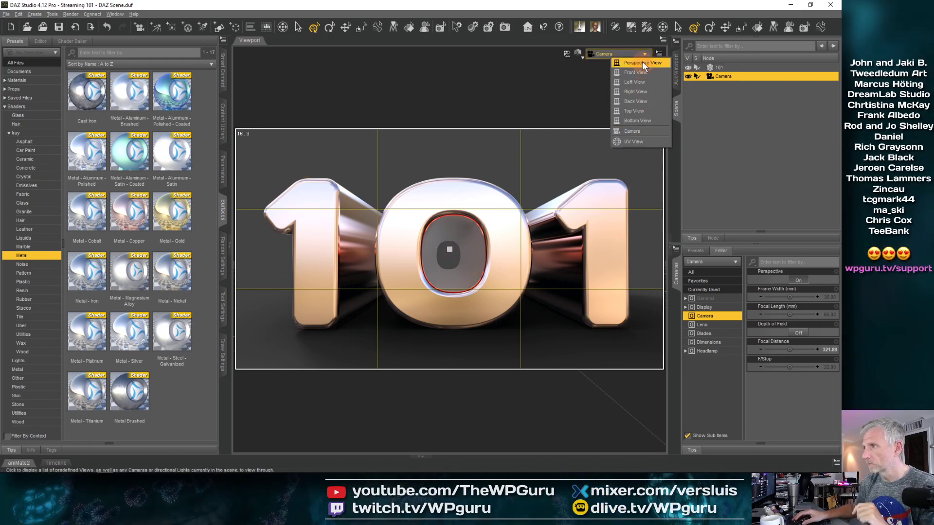
left_click(643, 63)
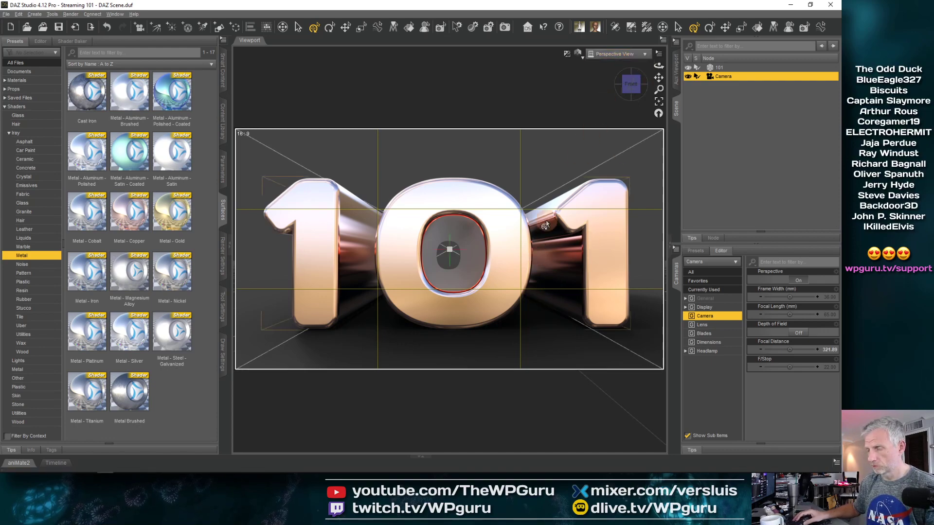
left_click_drag(546, 224, 546, 224)
scroll(545, 224, "down", 3)
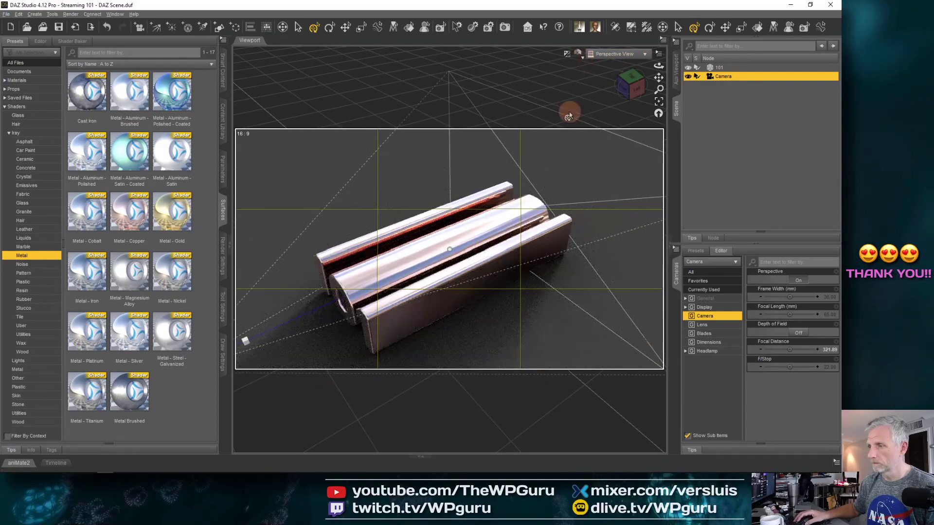
left_click_drag(568, 117, 568, 117)
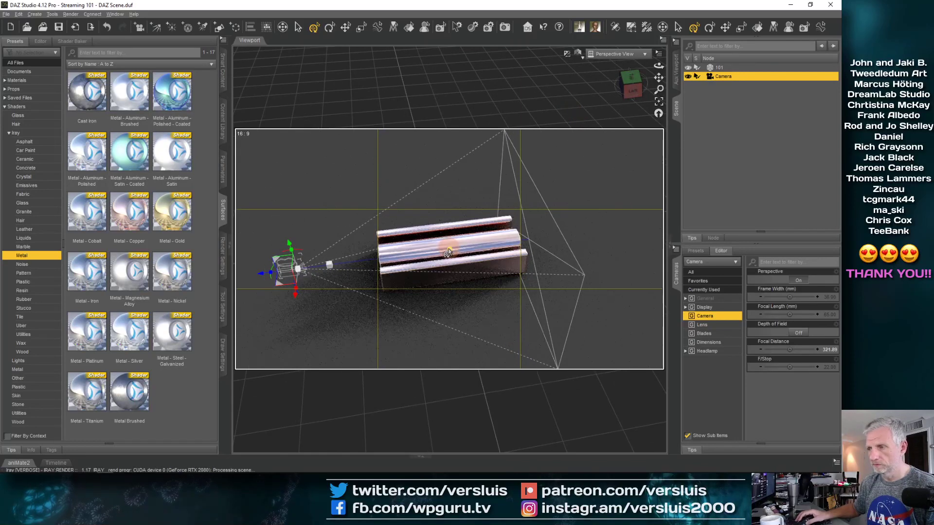
left_click(30, 13)
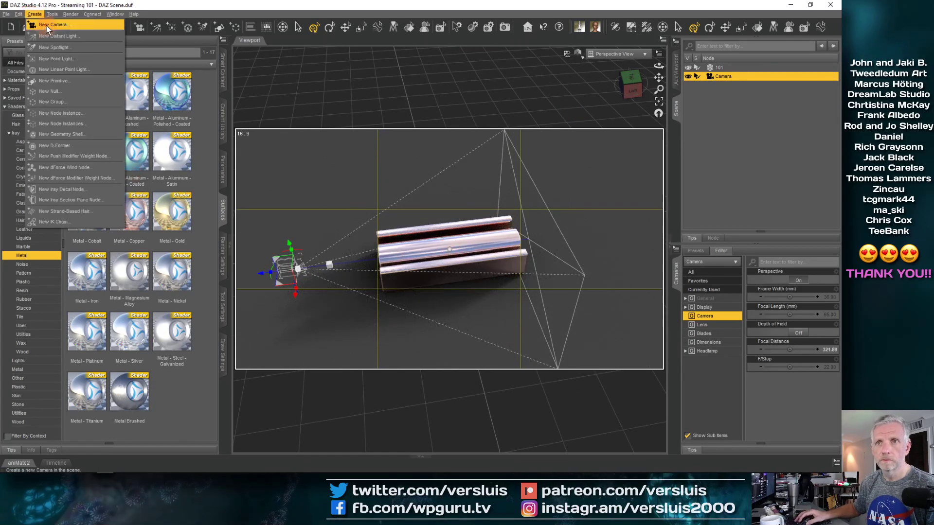
left_click(68, 58)
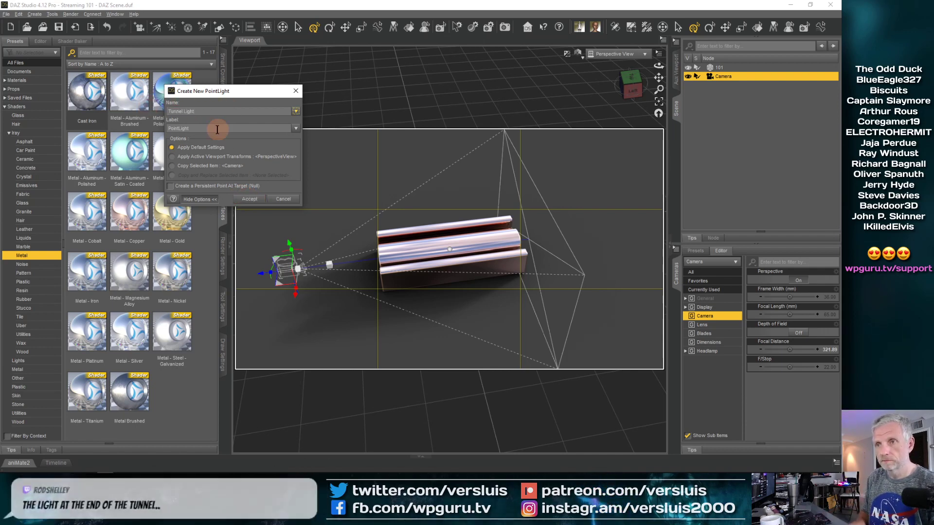
type("Tunnel Light")
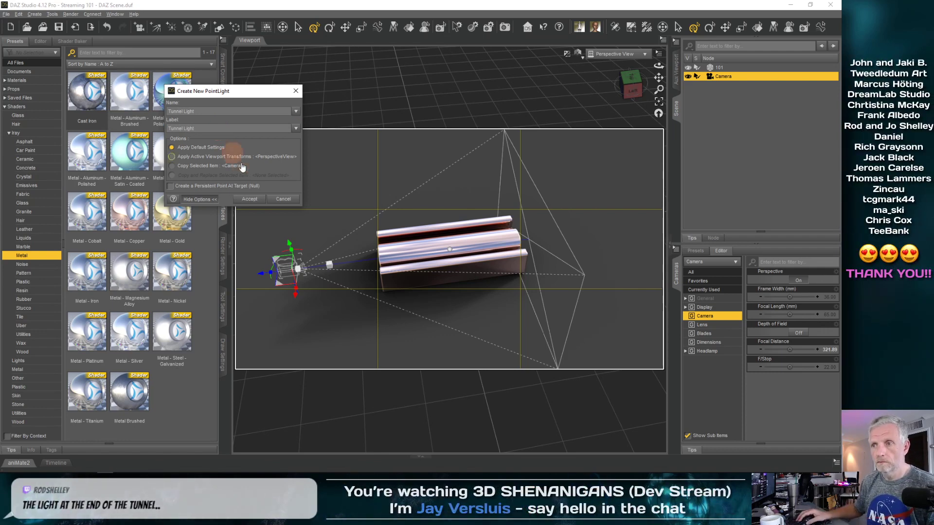
left_click(242, 203)
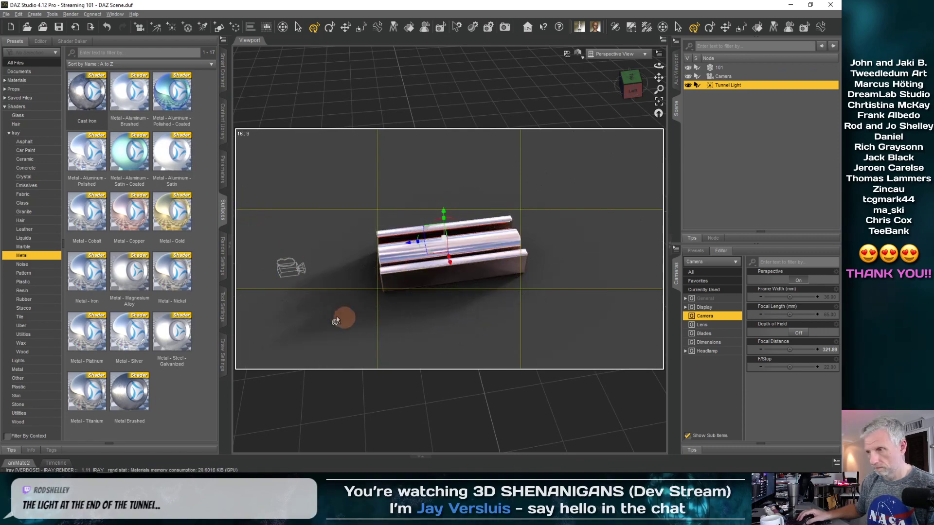
Move the Tunnel Light sideways and up so it sits in the middle of the 0's opening
left_click_drag(336, 321, 328, 310)
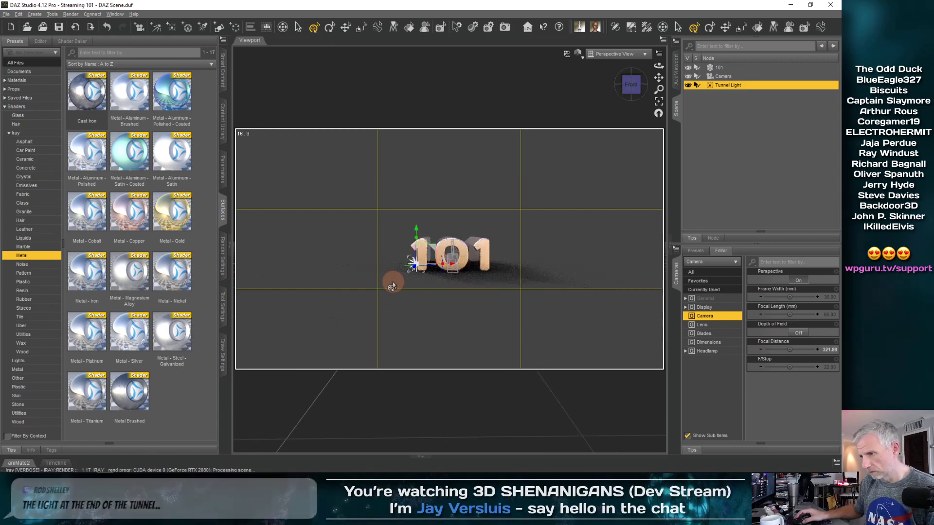
scroll(392, 287, "up", 5)
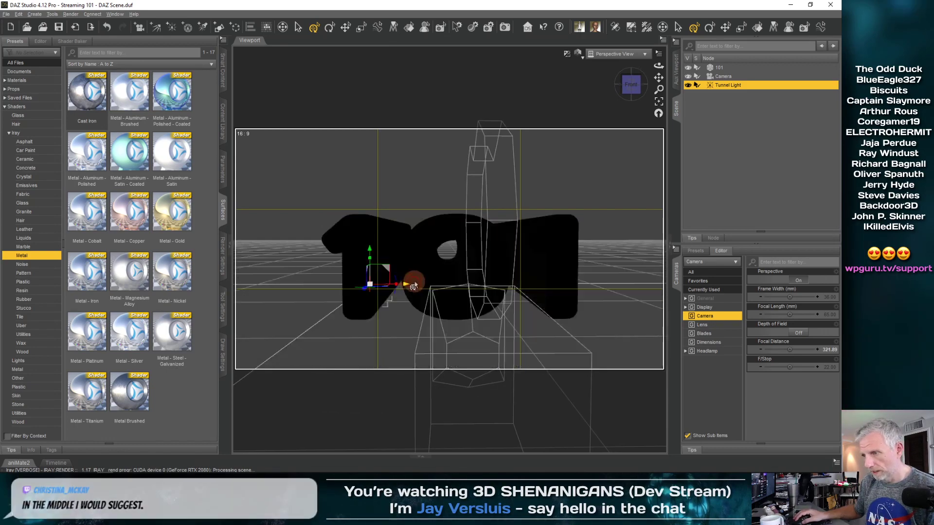
left_click_drag(414, 287, 488, 279)
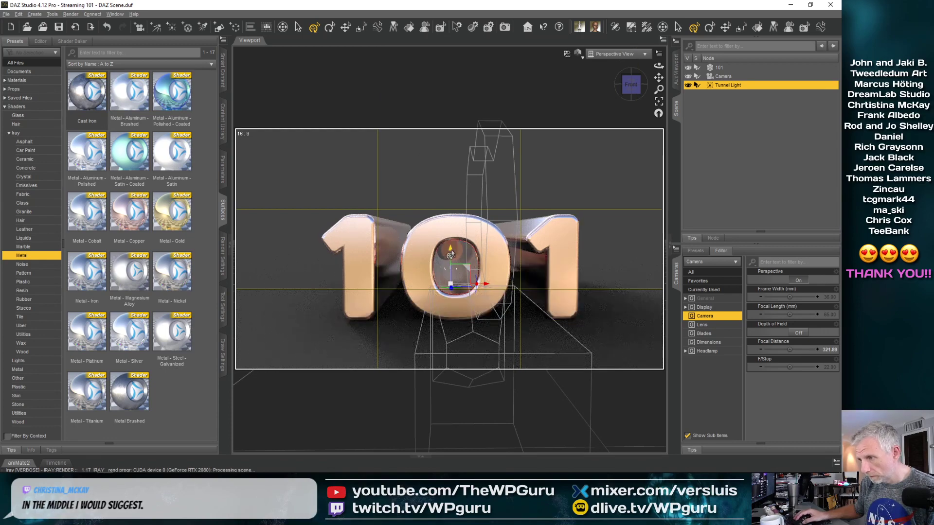
left_click_drag(452, 253, 451, 222)
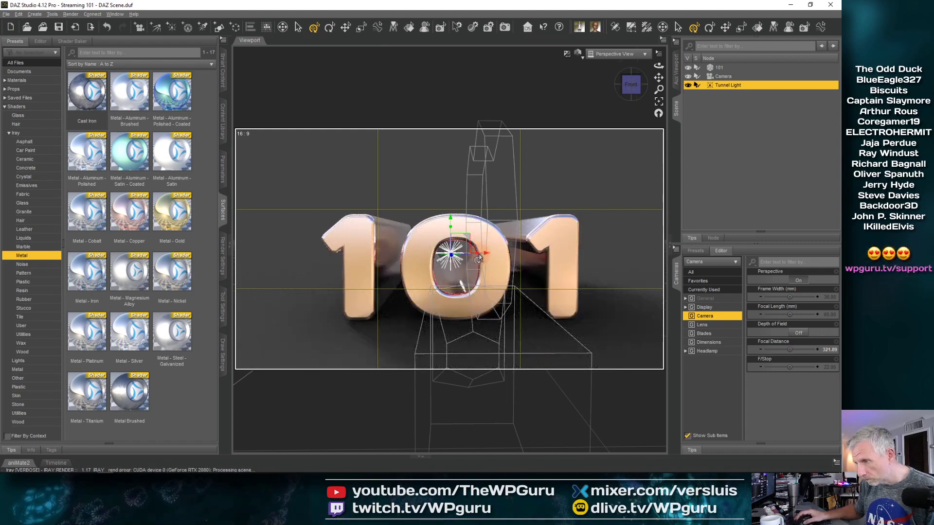
Look through the Camera to check how the Tunnel Light sits inside the 0
left_click(608, 52)
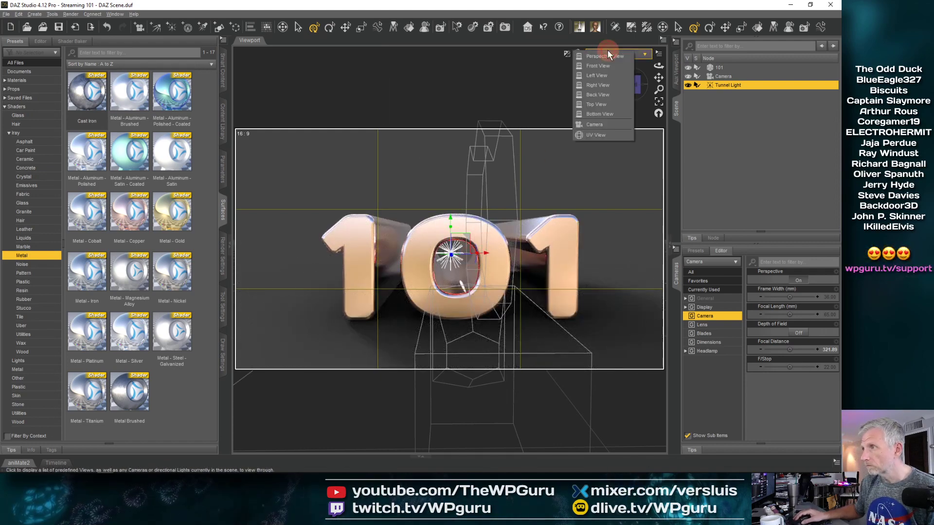
left_click(603, 126)
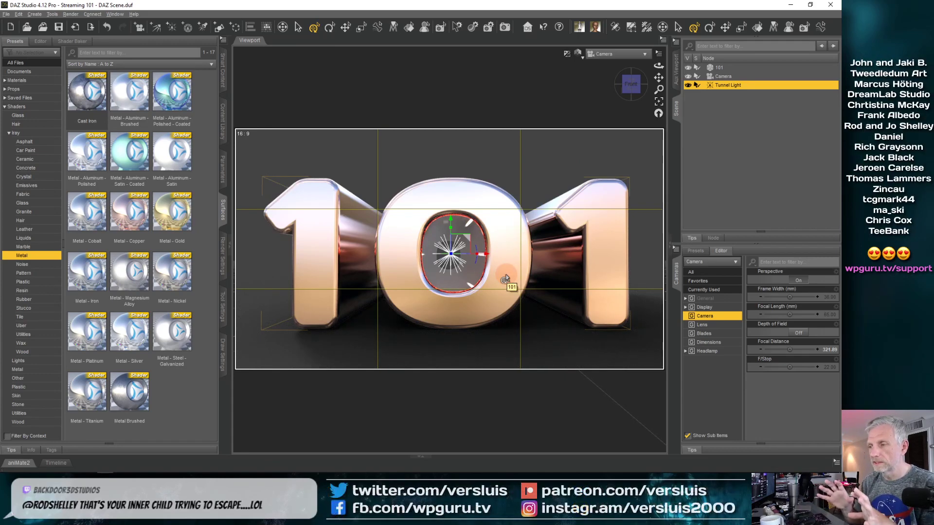
left_click(659, 54)
left_click(662, 105)
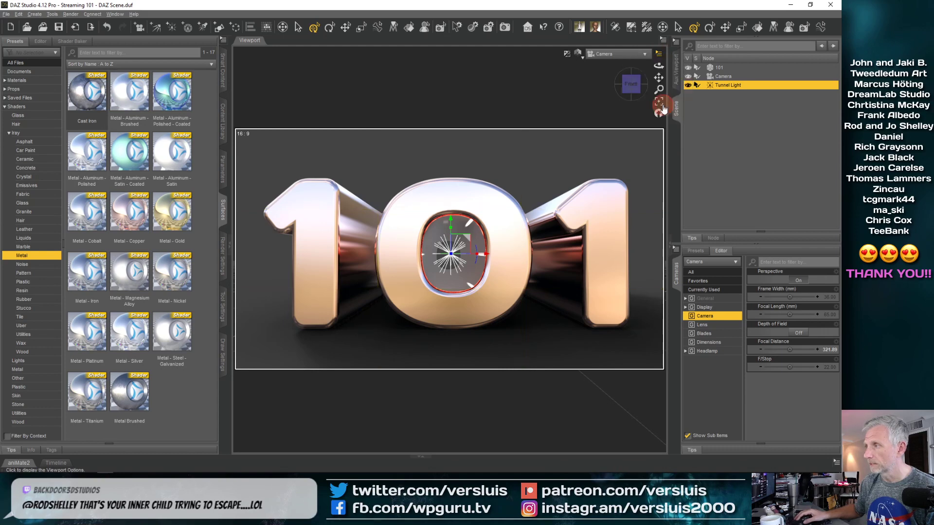
Show the Aux Viewport, and set the main viewport to Texture Shaded in Perspective View
left_click(676, 69)
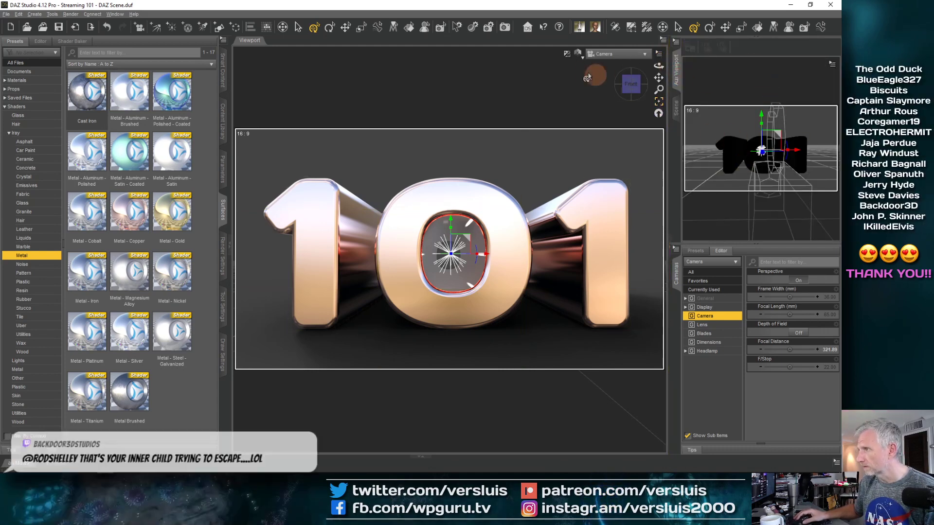
left_click(577, 53)
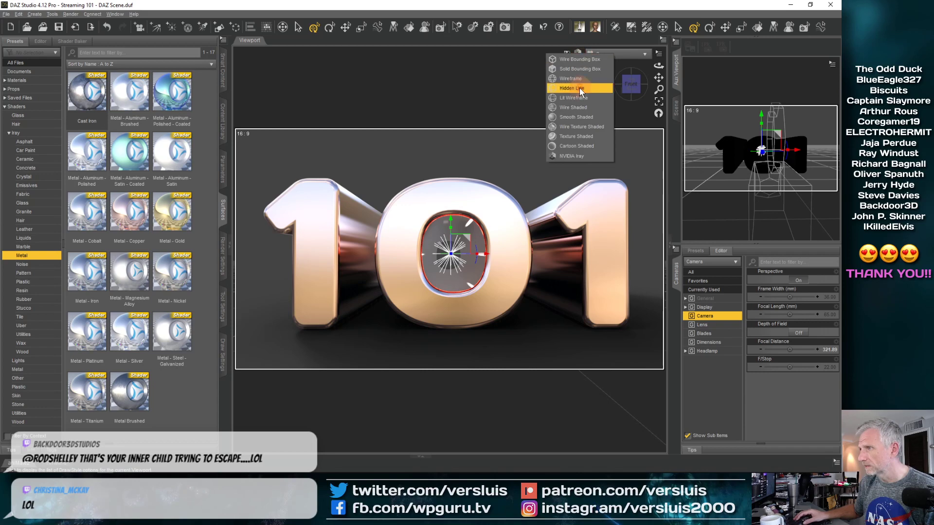
left_click(576, 136)
left_click(617, 53)
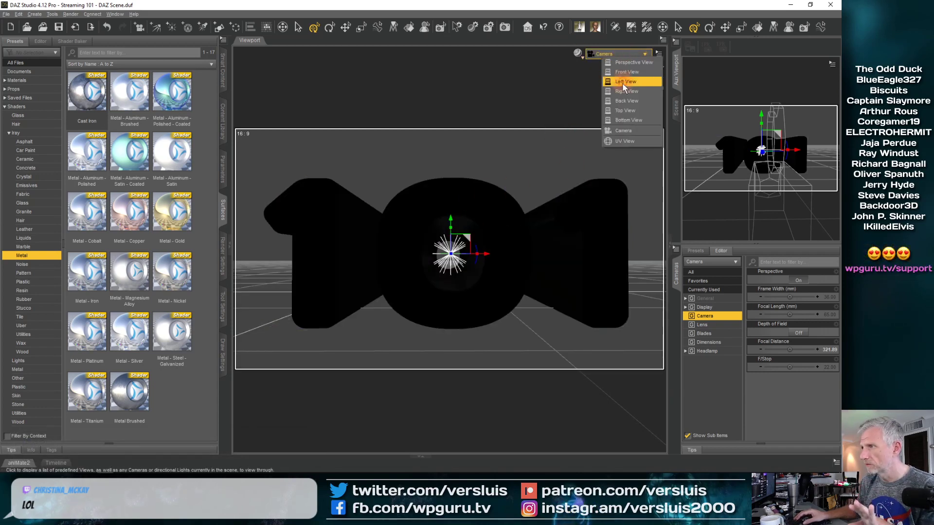
left_click(631, 66)
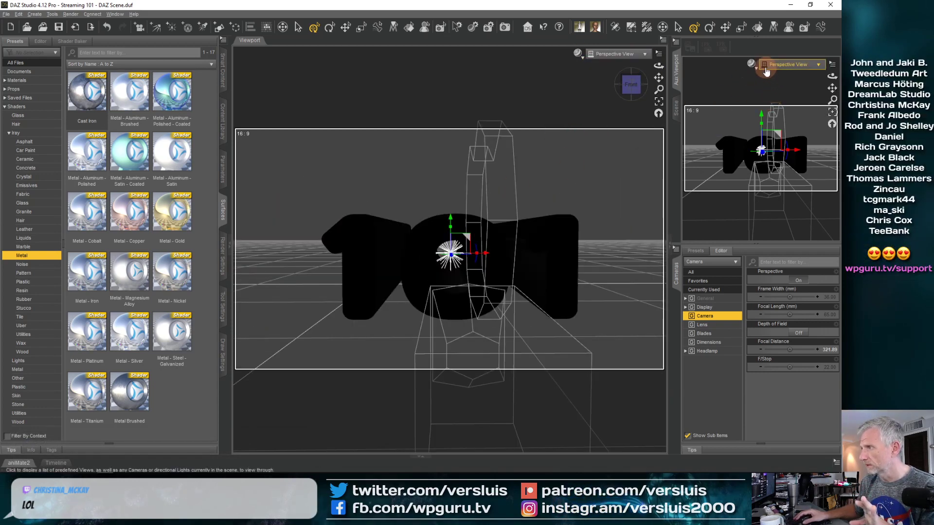
Set the Aux Viewport to look through the Camera with the NVIDIA Iray draw style
left_click(753, 67)
left_click(780, 65)
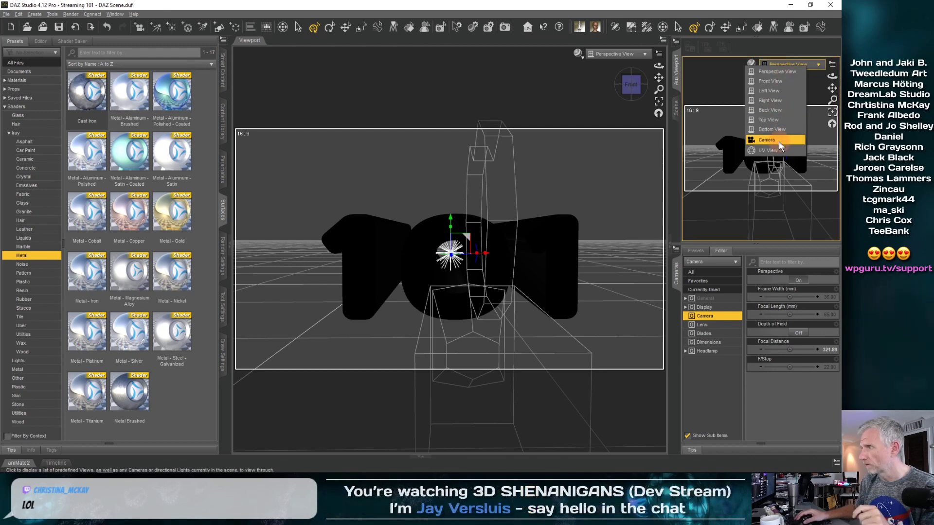
left_click(752, 88)
left_click(752, 63)
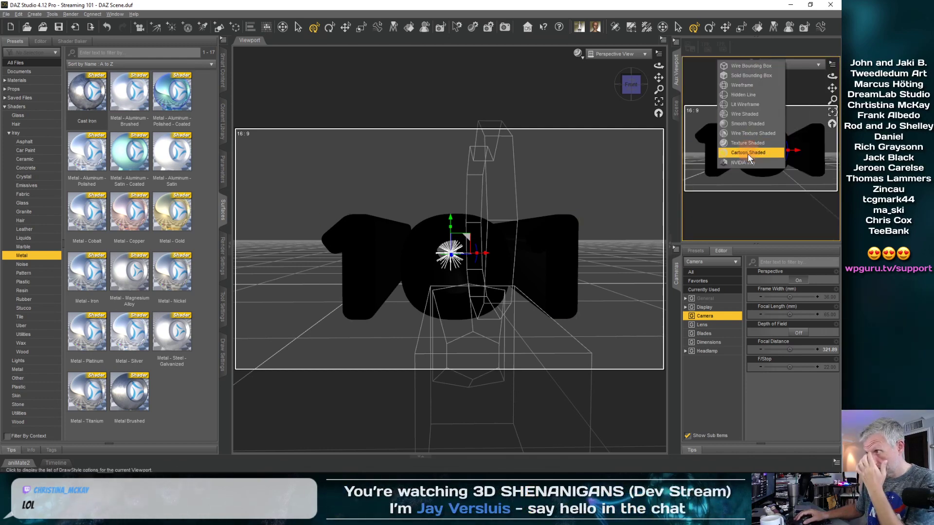
left_click(748, 154)
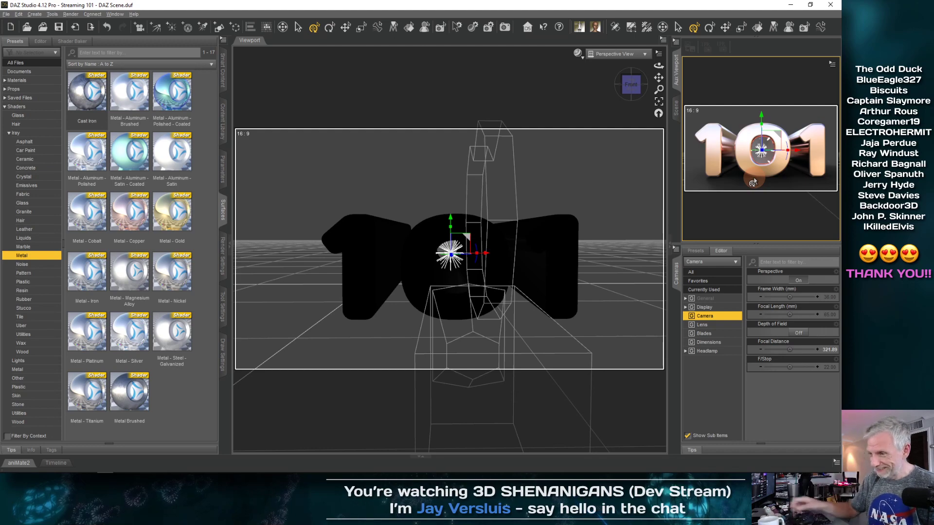
Dock the Scene pane in the same group as the Cameras pane so it shows together with the Aux Viewport
mouse_move(546, 282)
left_mouse_down()
mouse_move(525, 278)
mouse_move(538, 279)
mouse_move(537, 292)
left_mouse_up()
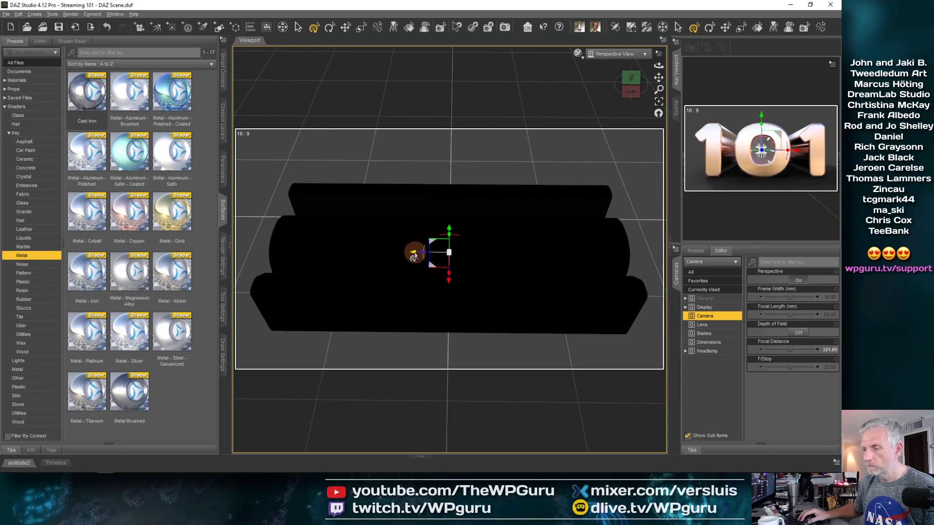
mouse_move(423, 254)
left_mouse_down()
mouse_move(411, 256)
mouse_move(424, 246)
mouse_move(421, 265)
mouse_move(410, 253)
mouse_move(415, 264)
left_mouse_up()
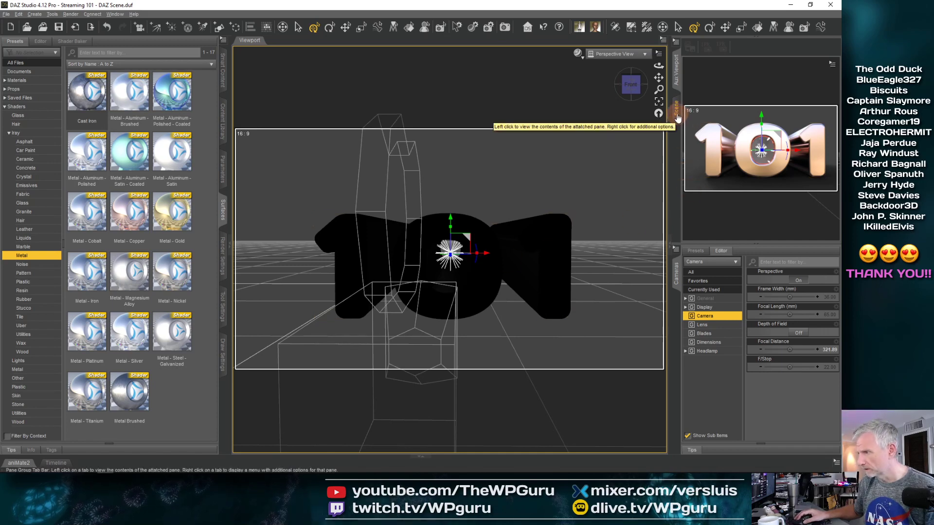
left_click_drag(677, 118, 675, 265)
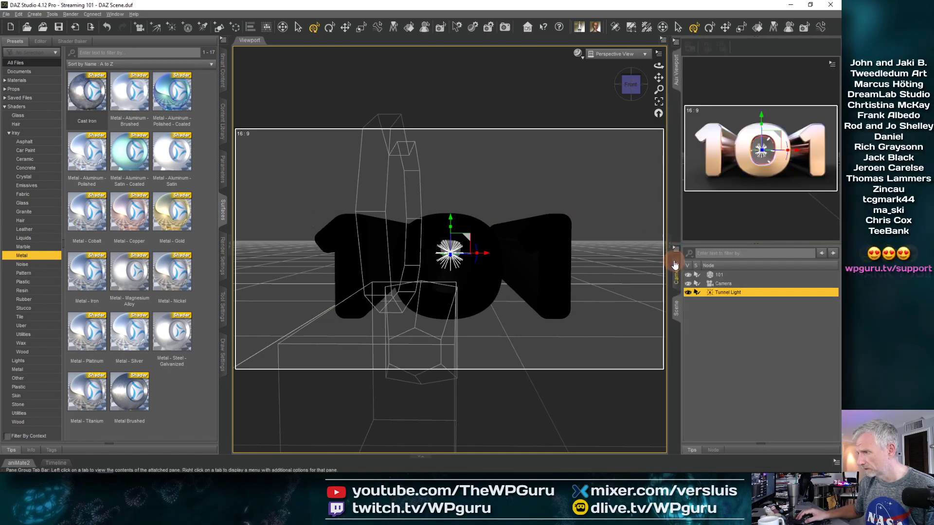
Hide and show the Tunnel Light twice to compare its effect in the Iray preview
left_click(688, 292)
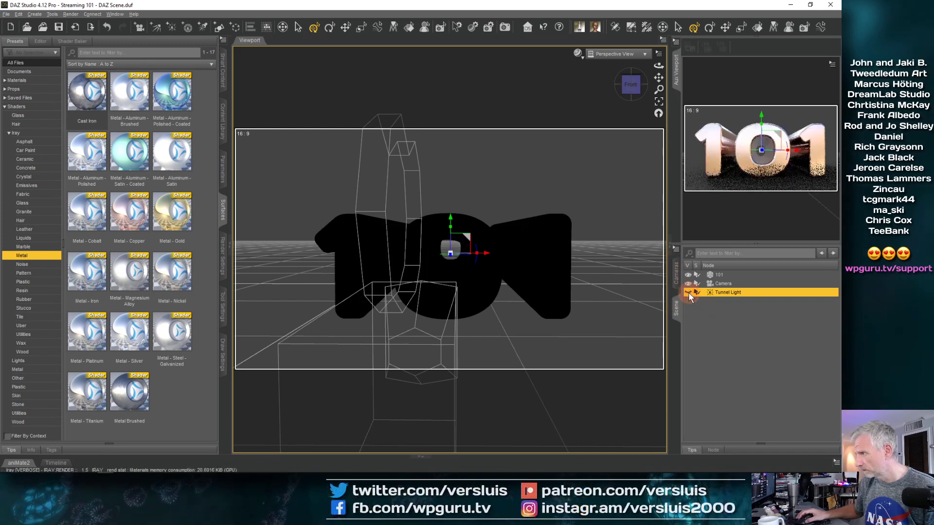
left_click(687, 293)
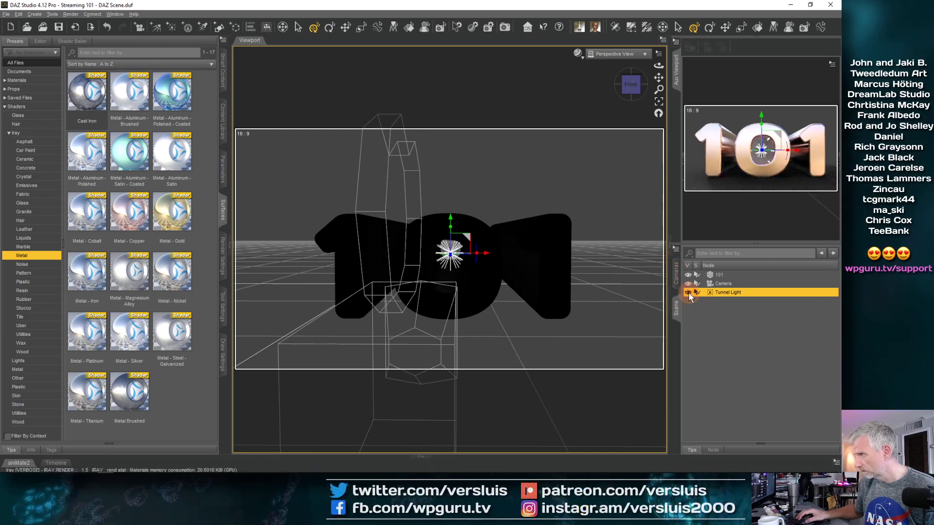
left_click(688, 292)
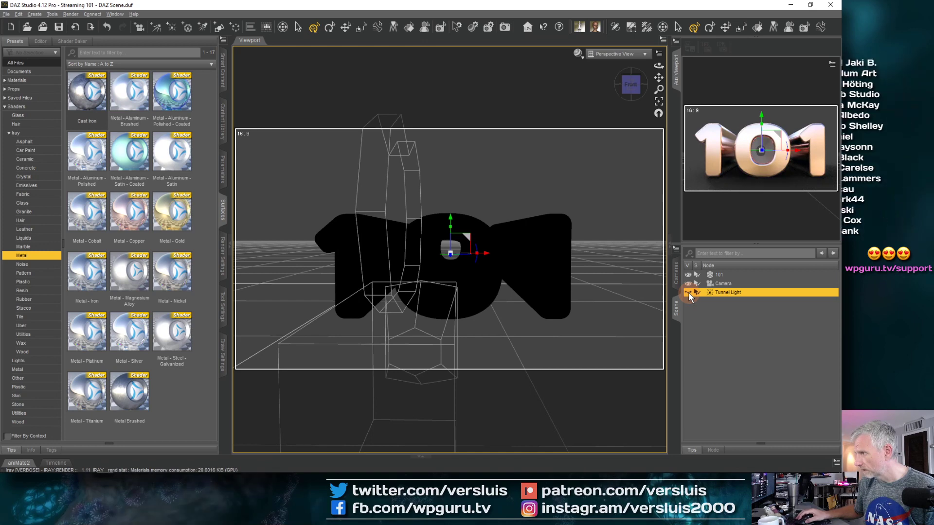
left_click(687, 293)
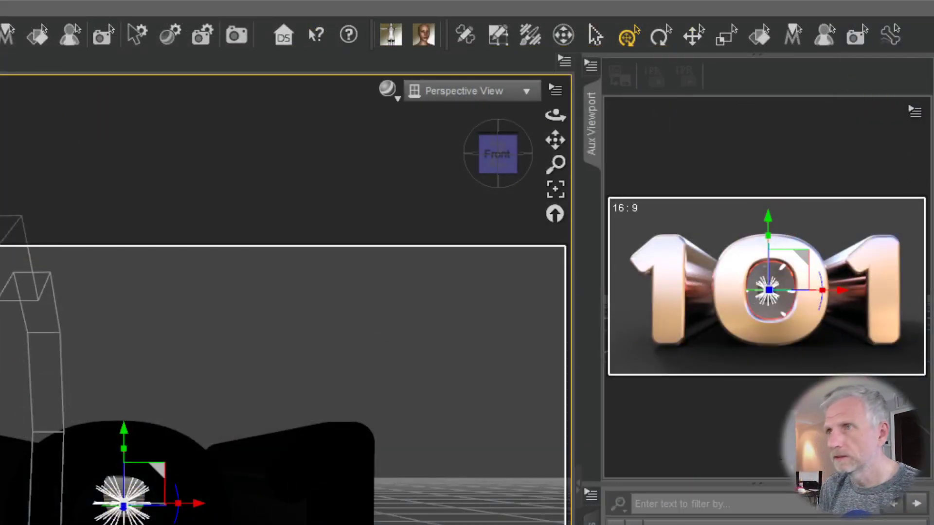
key("ctrl+shift+n")
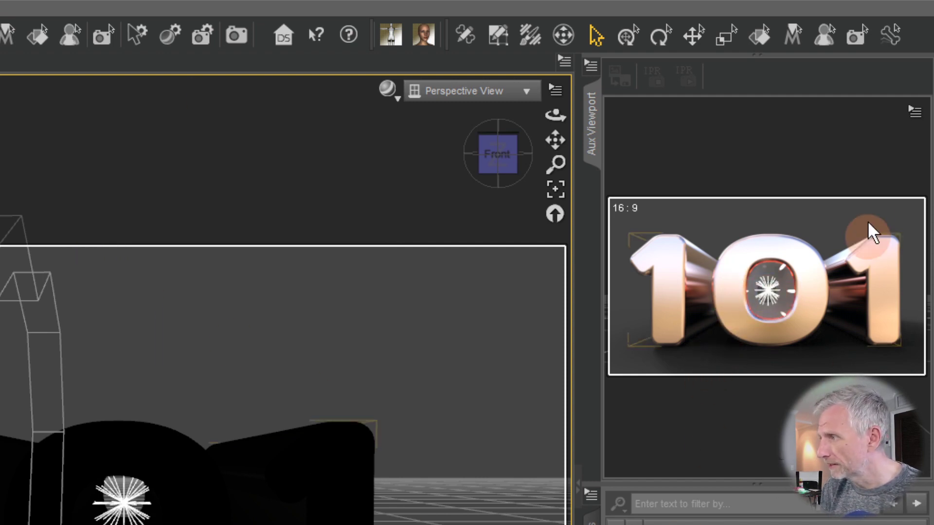
left_click(797, 301)
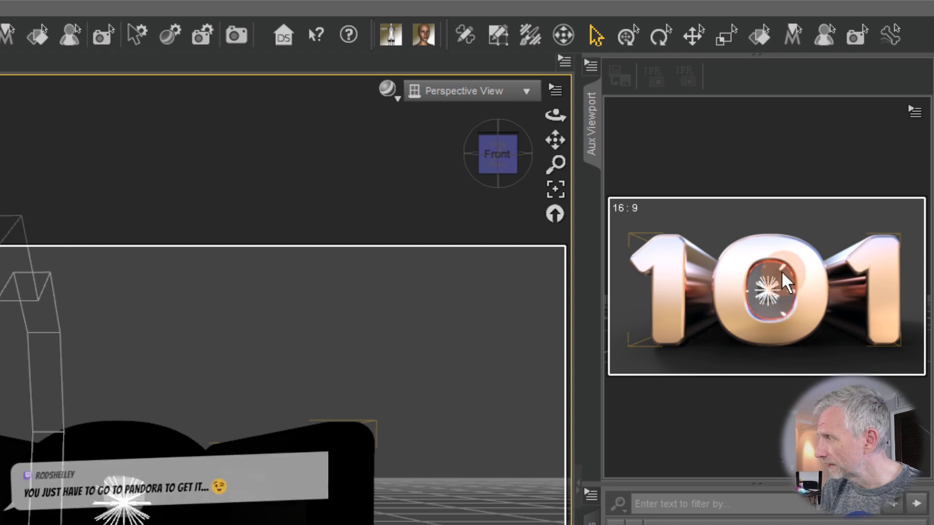
left_click(771, 362)
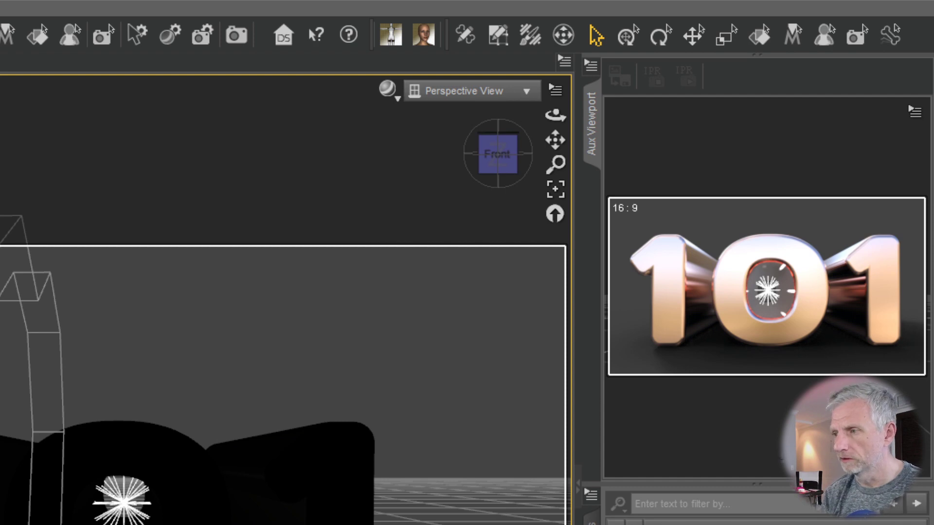
Move the Tunnel Light along its Z axis toward the rear end of the 0's tunnel
left_click_drag(360, 487, 360, 493)
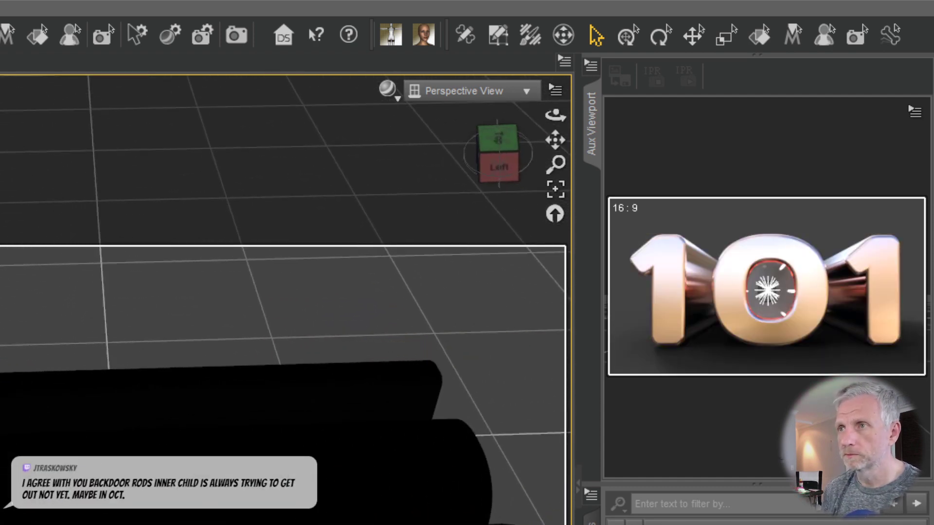
key("ctrl+u")
left_click(51, 513)
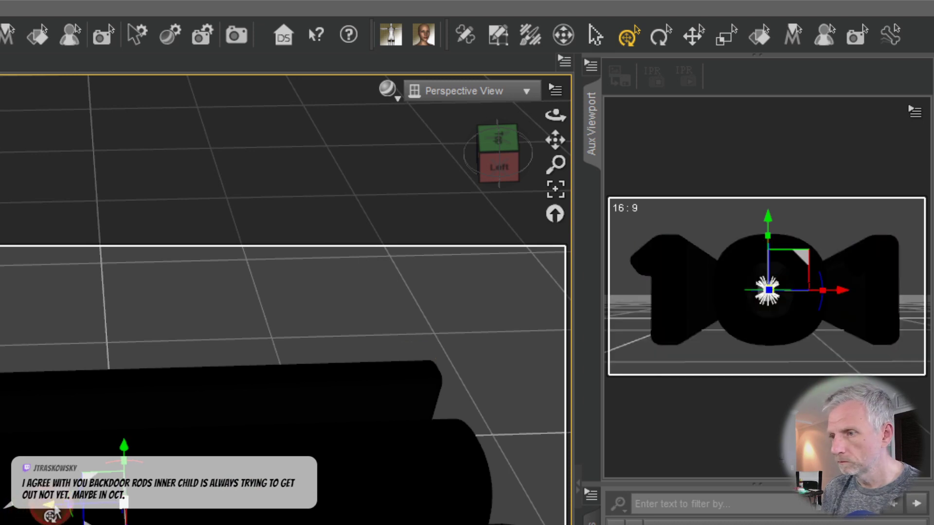
left_click(340, 484)
left_click(328, 486)
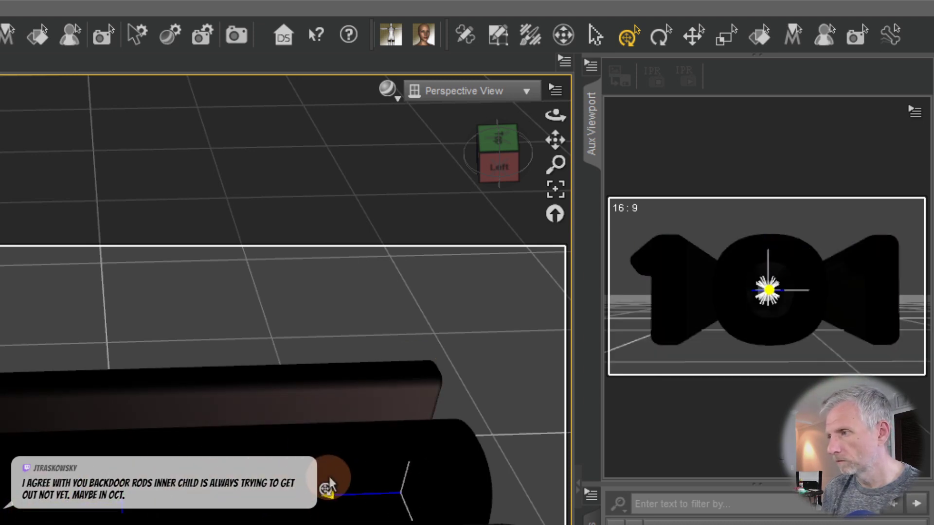
mouse_move(327, 486)
left_mouse_down()
mouse_move(388, 483)
mouse_move(254, 481)
mouse_move(344, 479)
mouse_move(333, 479)
left_mouse_up()
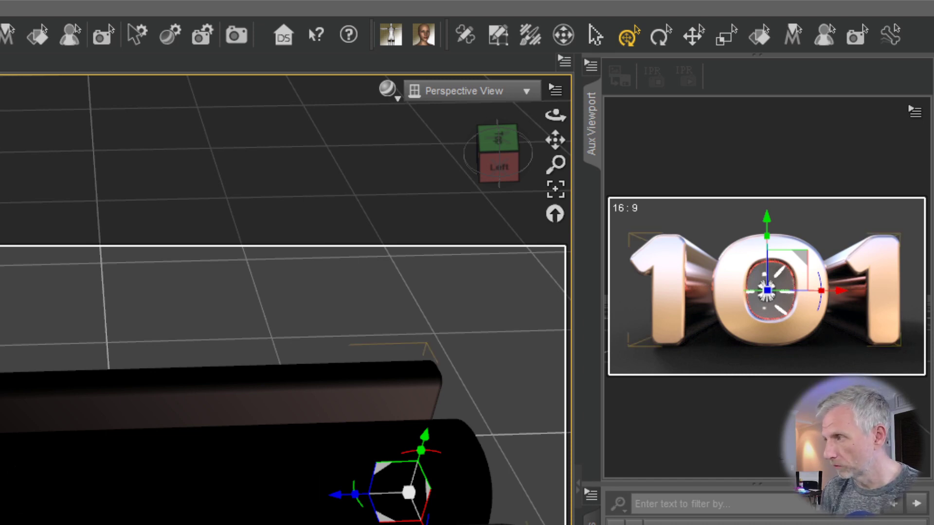
left_click(381, 474)
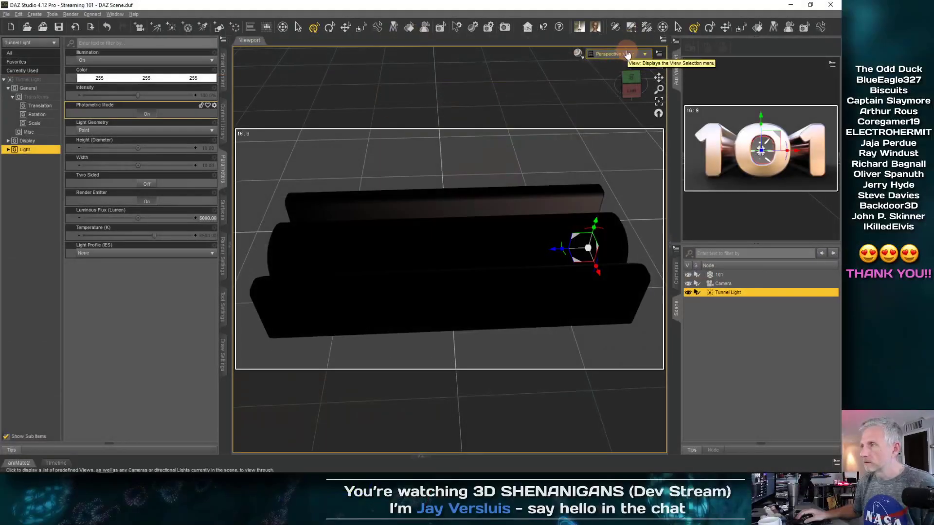
Set the main viewport to the Camera view with the NVIDIA Iray draw style
left_click(621, 54)
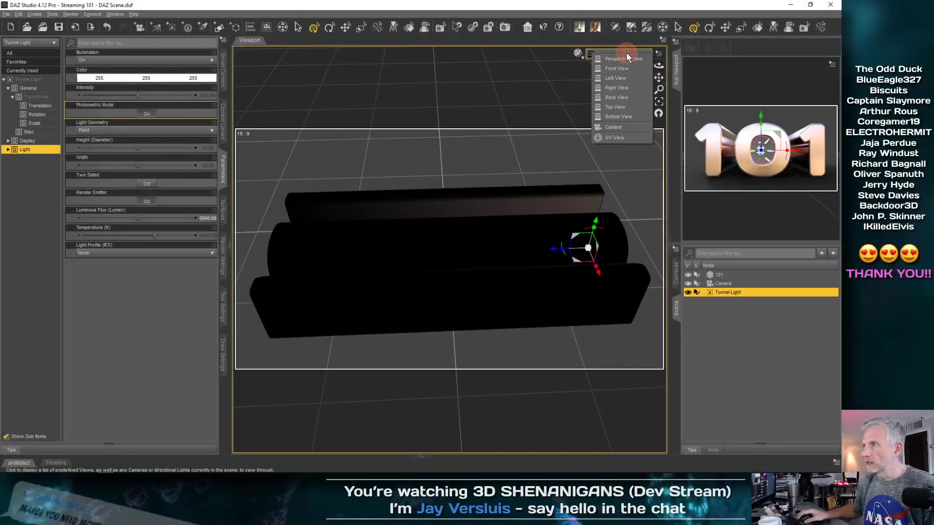
left_click(624, 127)
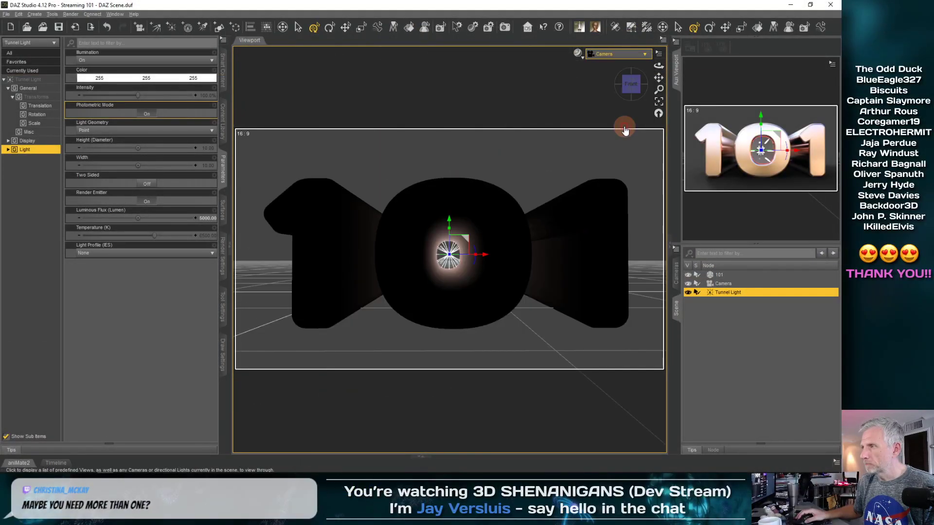
left_click(584, 58)
left_click(579, 153)
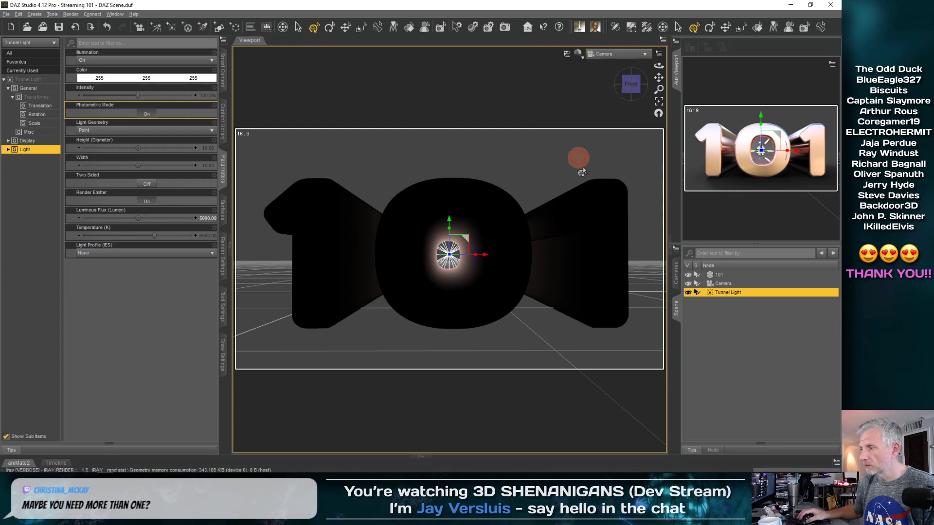
Select the 101 object instead of the Tunnel Light and activate the Translate tool
left_click(719, 334)
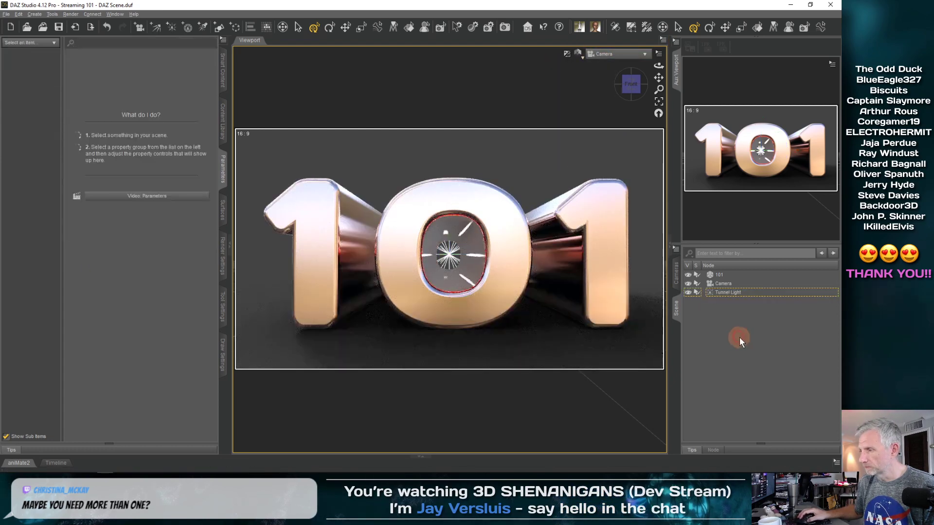
left_click(732, 274)
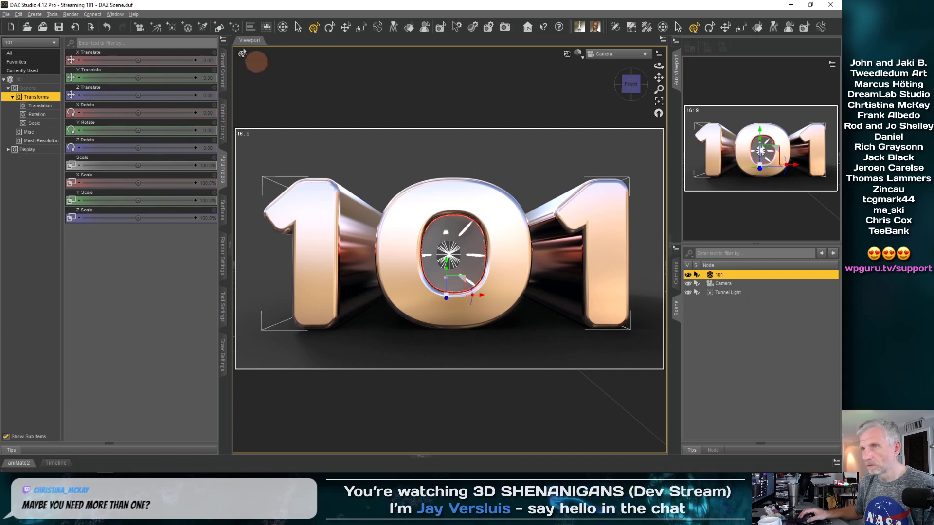
left_click(343, 31)
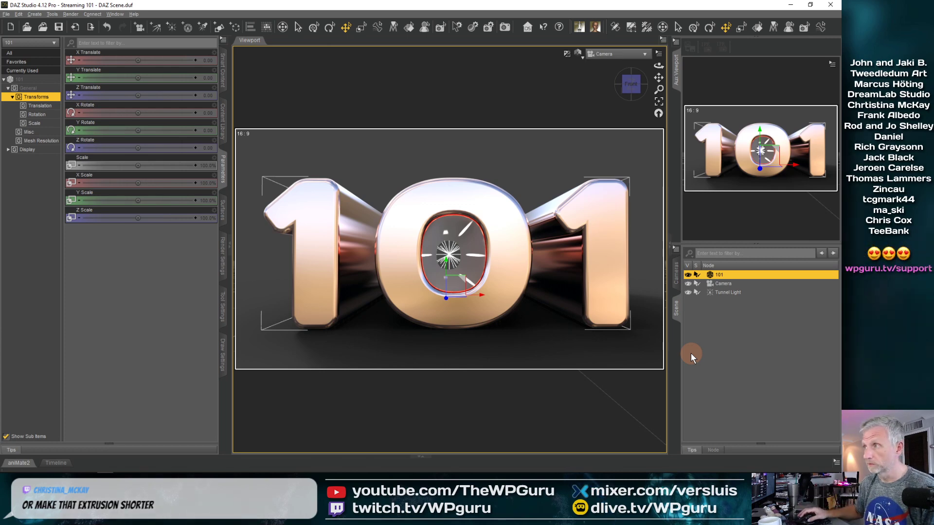
Set the render width to 1200 pixels with the 16:9 proportions constrained, and open the Progressive Rendering settings
left_click(222, 264)
left_click(75, 95)
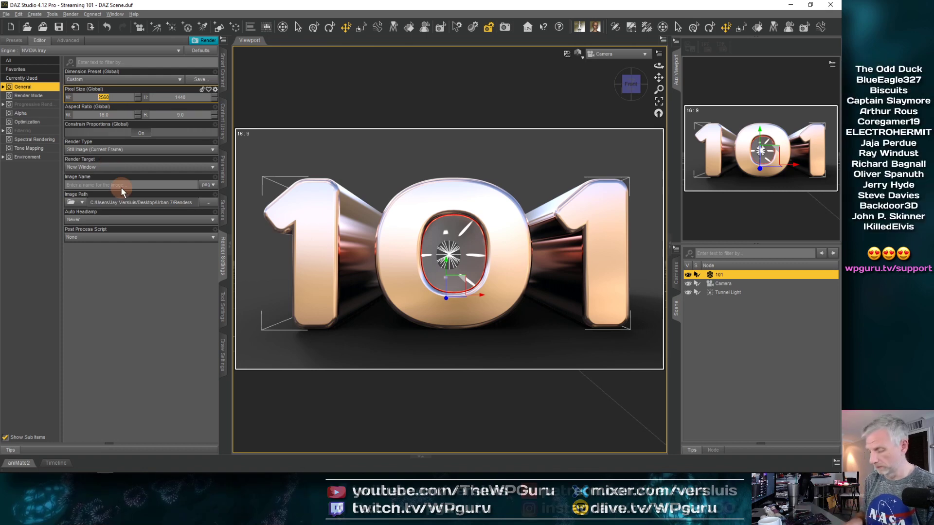
type("1200")
key("Tab")
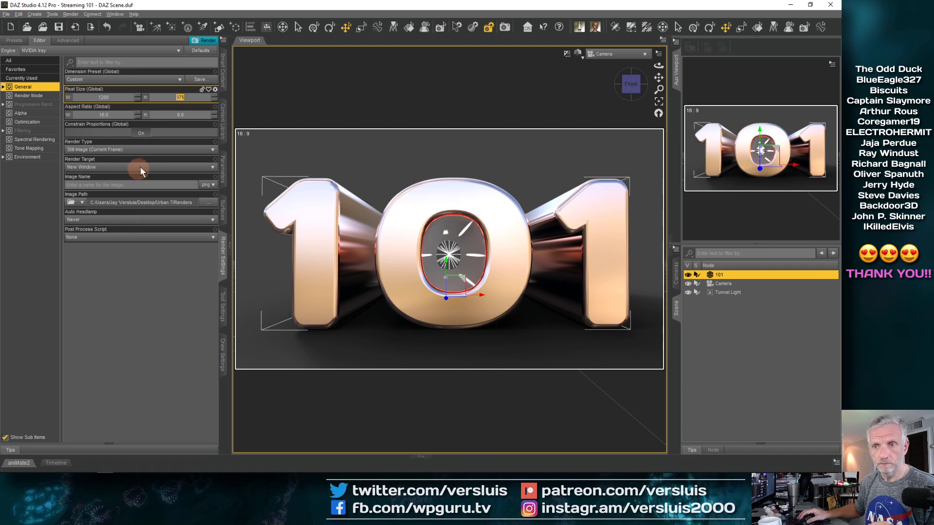
type("375")
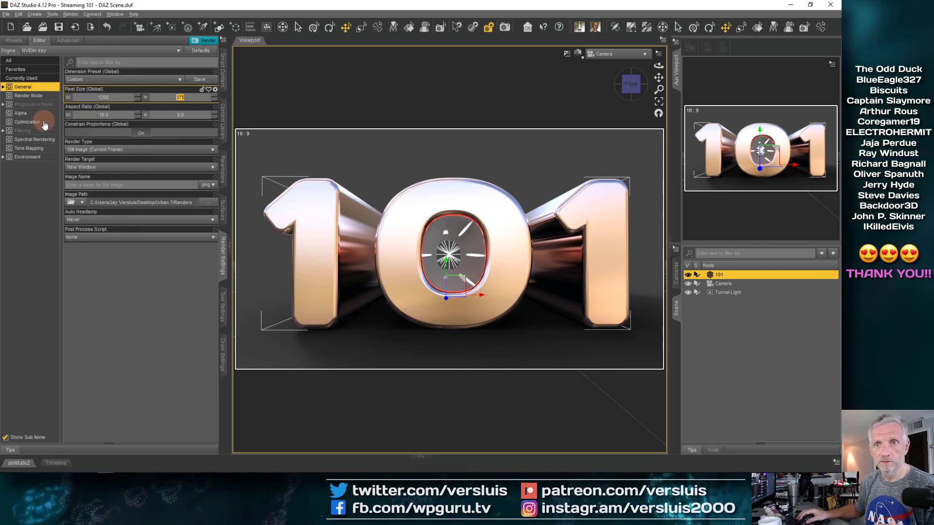
left_click(45, 105)
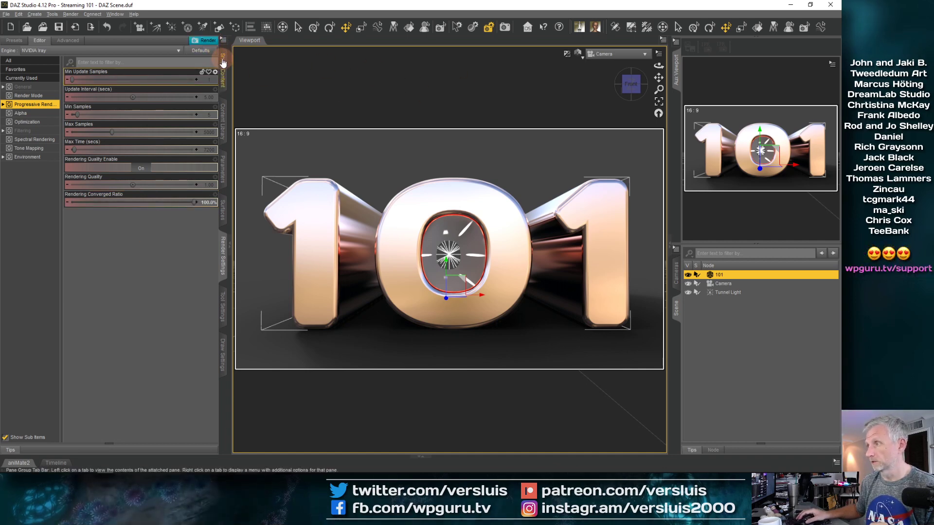
Switch the main viewport out of the NVIDIA Iray draw style and render the 101 scene through the Camera
left_click(752, 63)
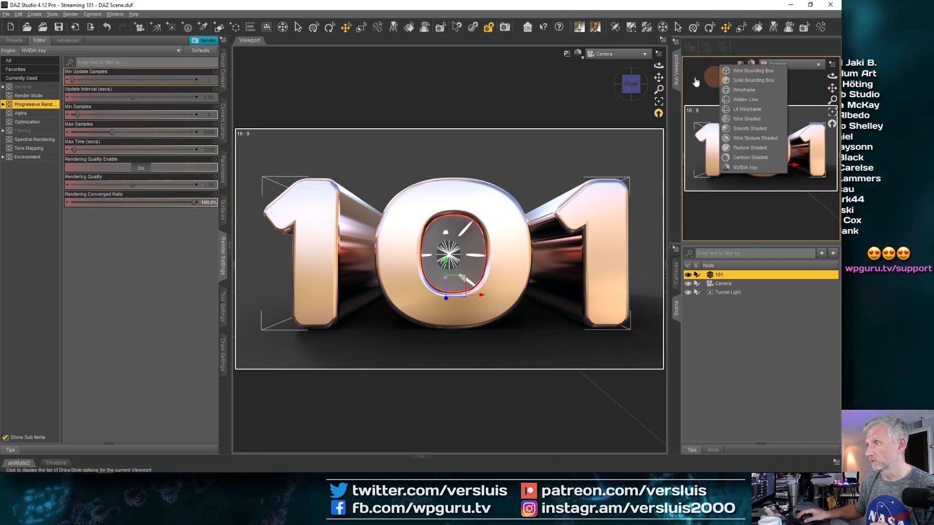
left_click(578, 54)
left_click(578, 54)
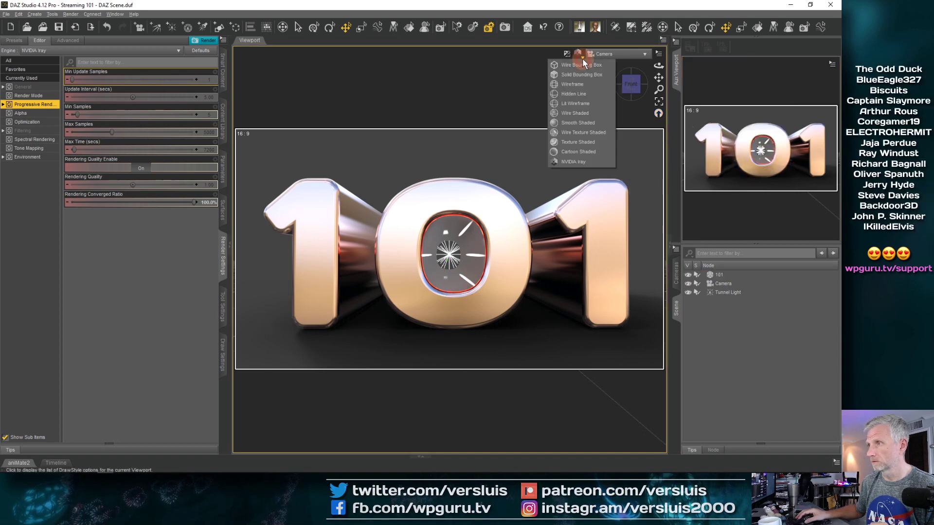
left_click(588, 151)
left_click(204, 42)
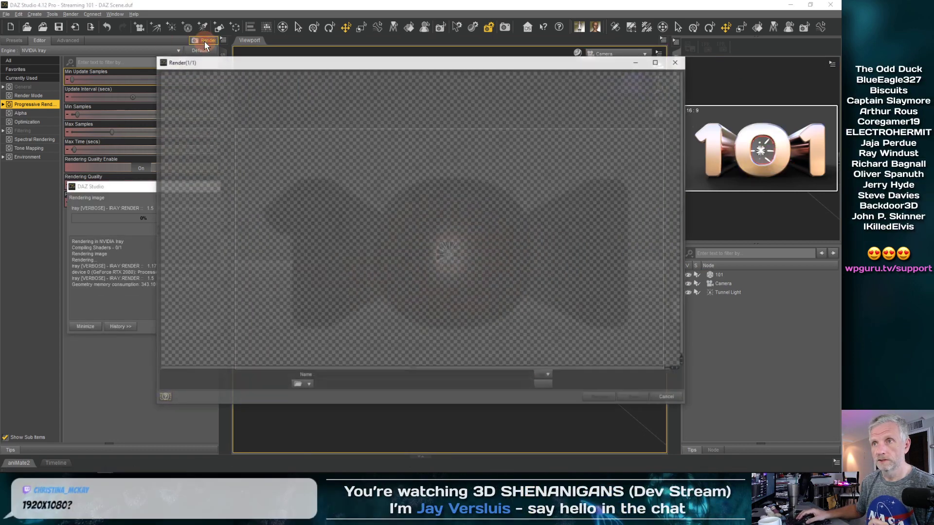
left_click_drag(338, 63, 396, 50)
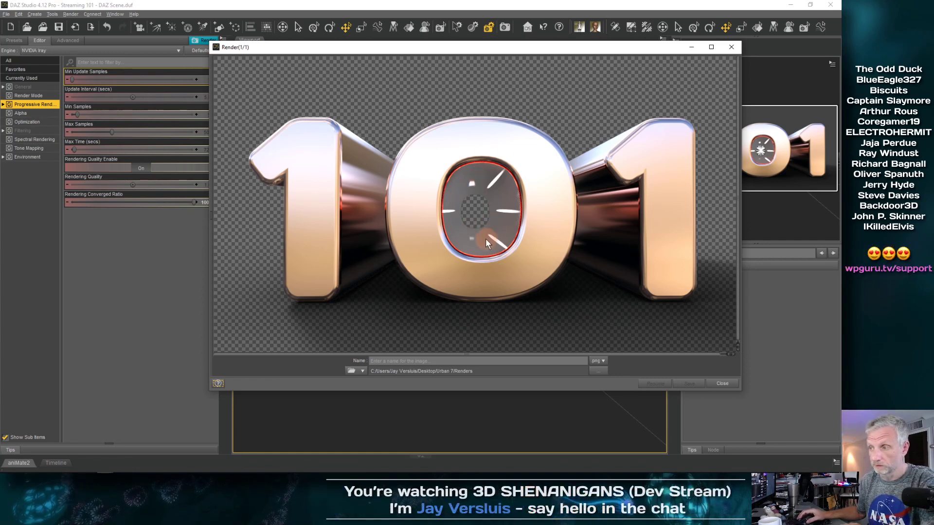
Browse to the Desktop's Streaming 101 folder as the save location for the finished render
left_click(598, 371)
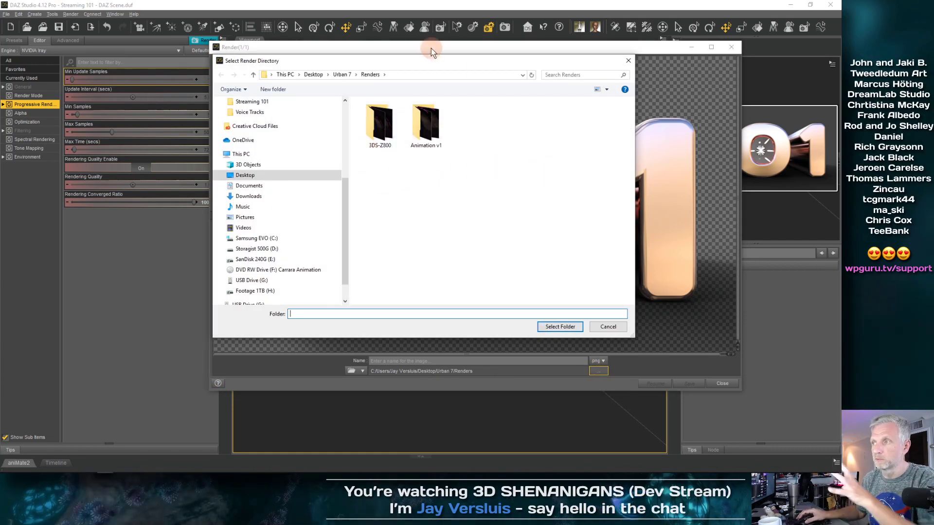
left_click_drag(441, 61, 374, 71)
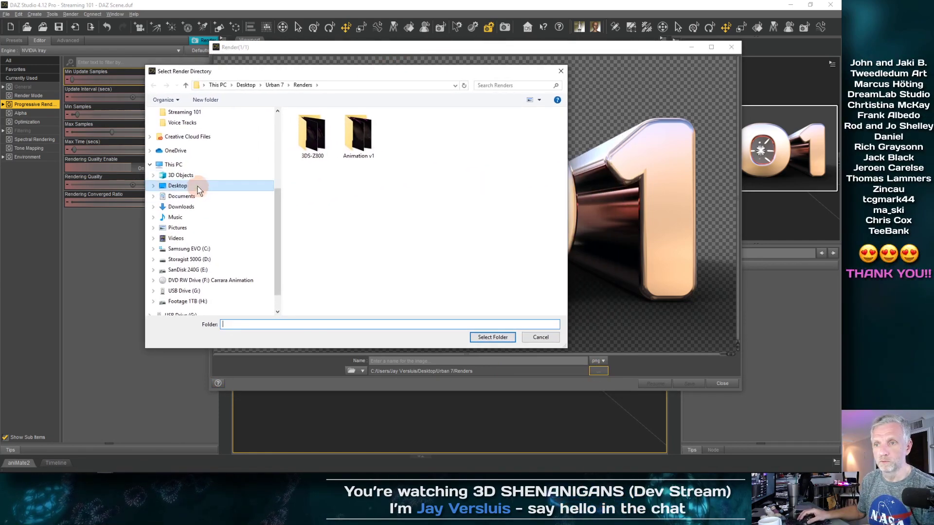
left_click(197, 188)
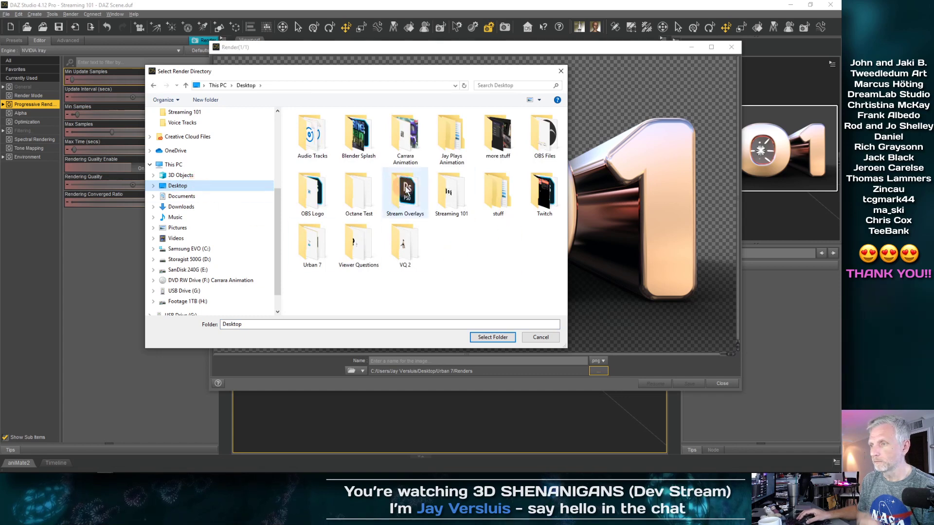
left_click(453, 199)
double_click(454, 199)
Create a folder named Renders inside Streaming 101 and select it as the render directory
right_click(385, 245)
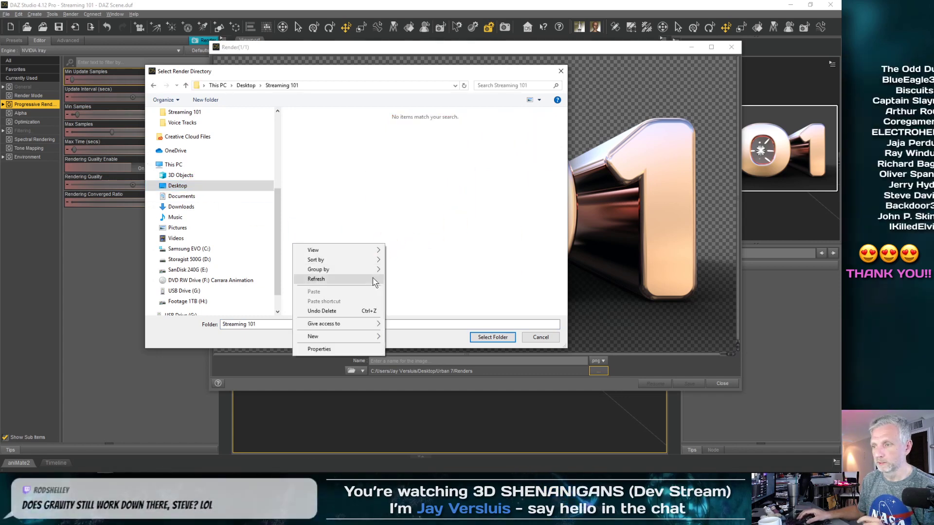
left_click(363, 337)
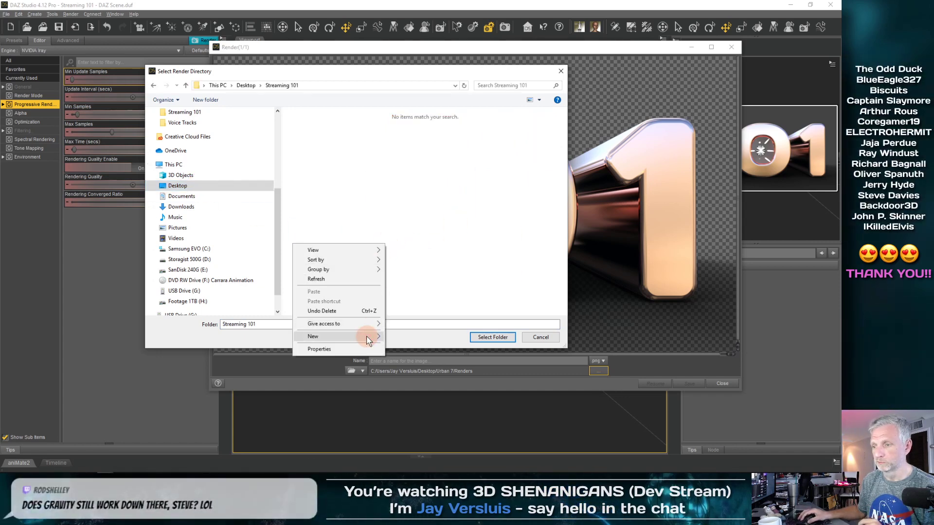
left_click(399, 337)
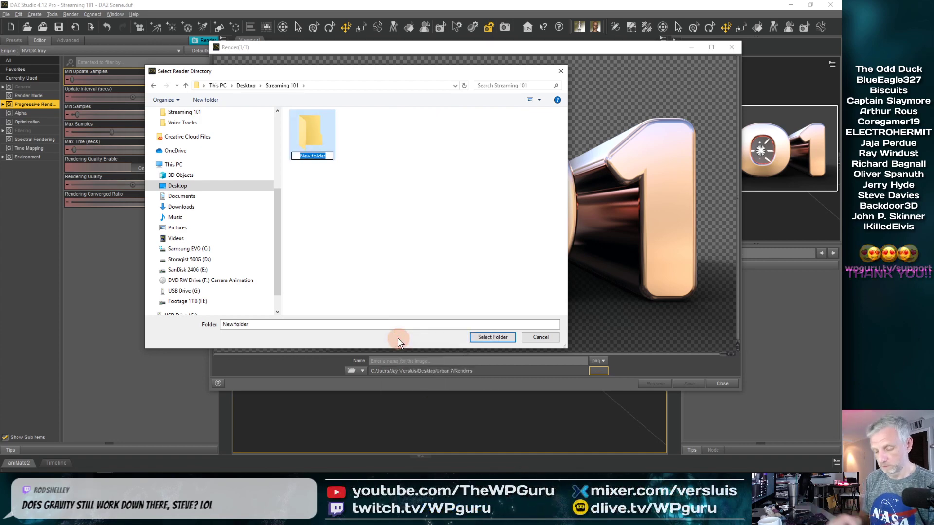
type("Renders")
key("Return")
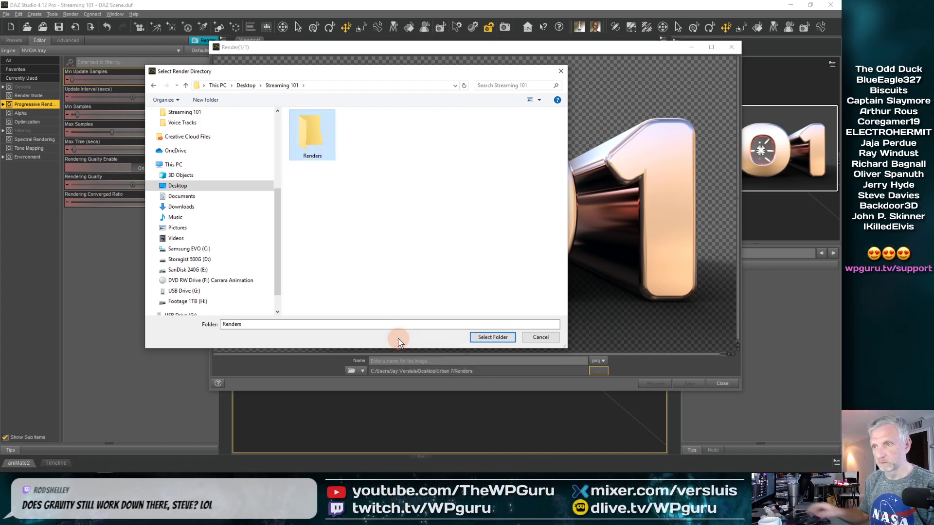
left_click(492, 337)
Save the render as 101 in PNG format and switch to the Streaming 101 thumbnail in Photoshop
left_click(448, 363)
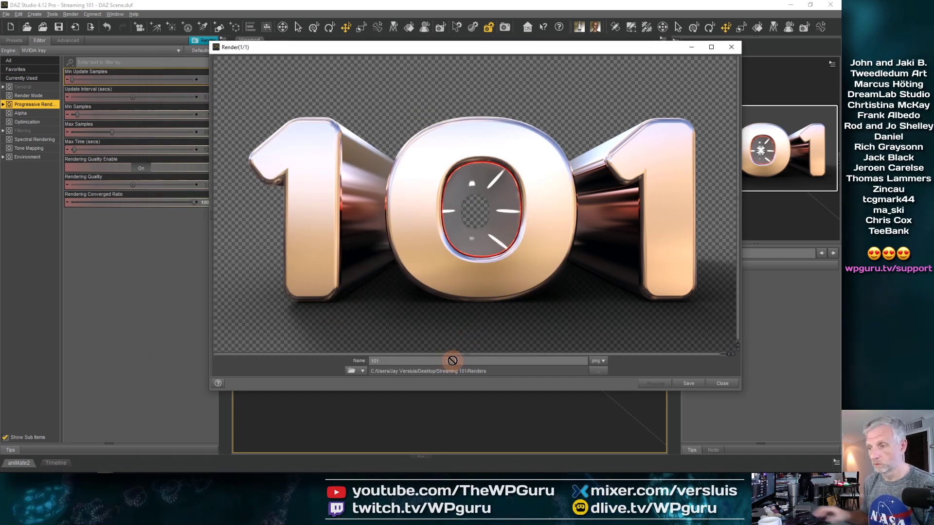
left_click(689, 384)
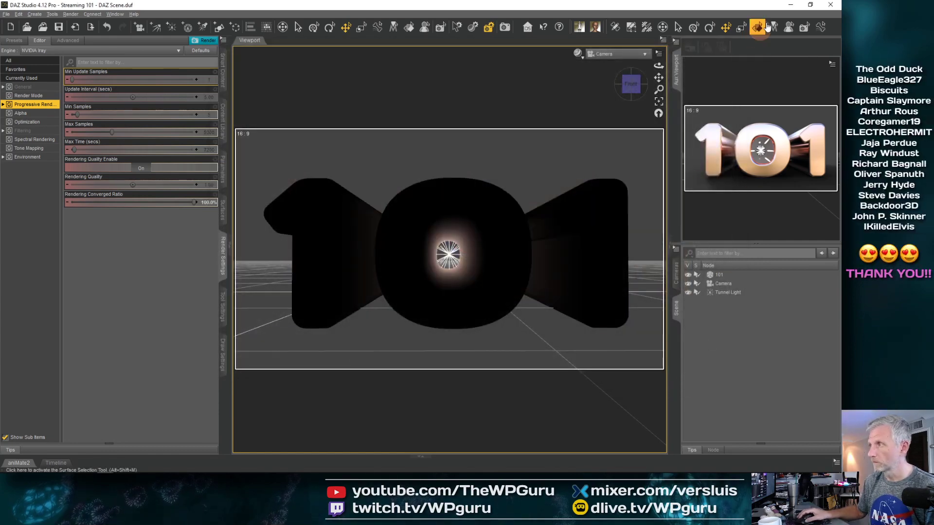
left_click(790, 4)
left_click(89, 467)
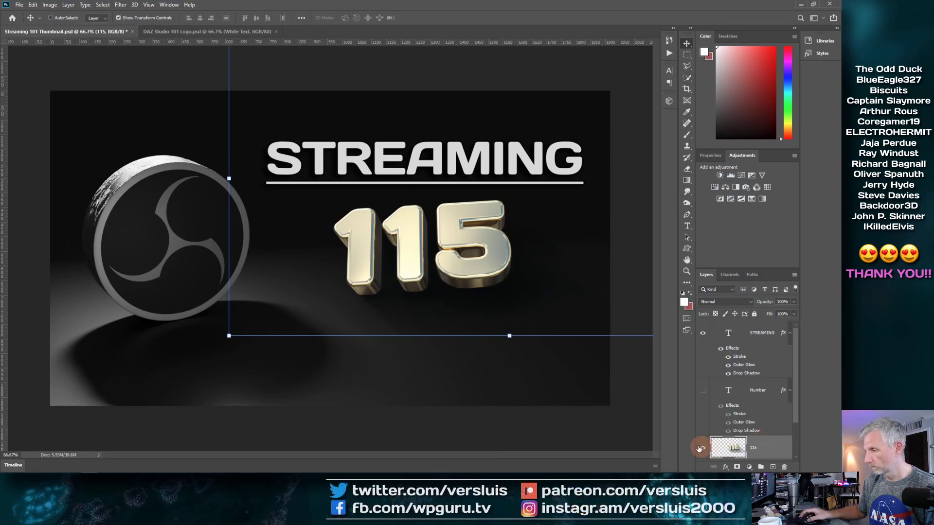
Delete the 115 number layer from the Streaming 101 thumbnail
left_click(703, 449)
left_click_drag(796, 408, 795, 426)
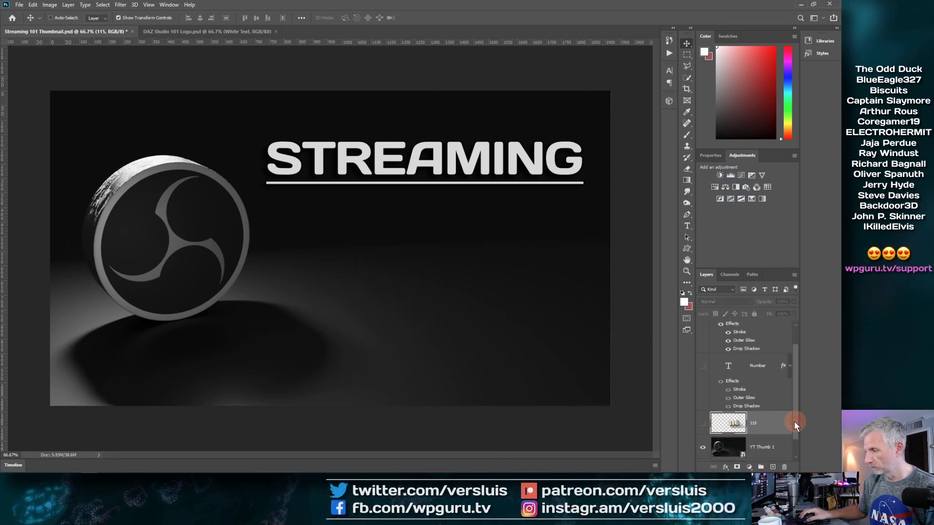
double_click(730, 424)
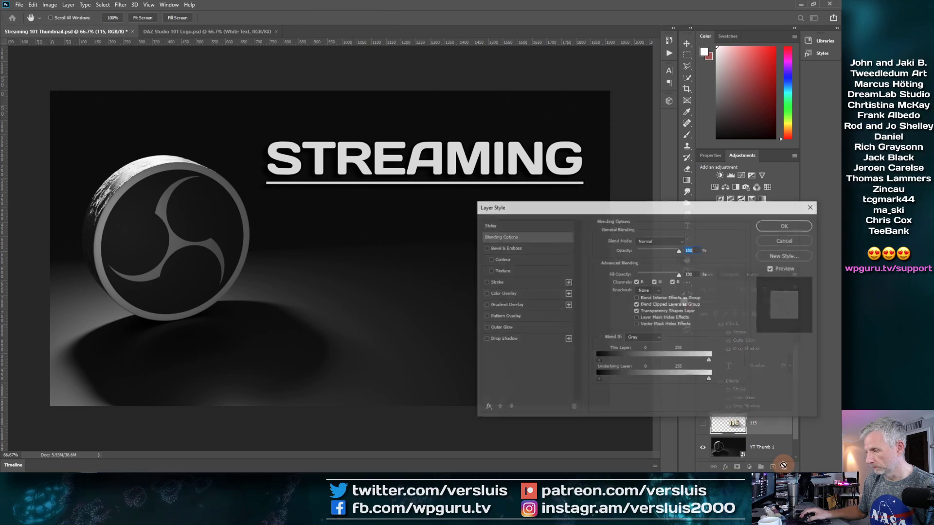
left_click(769, 242)
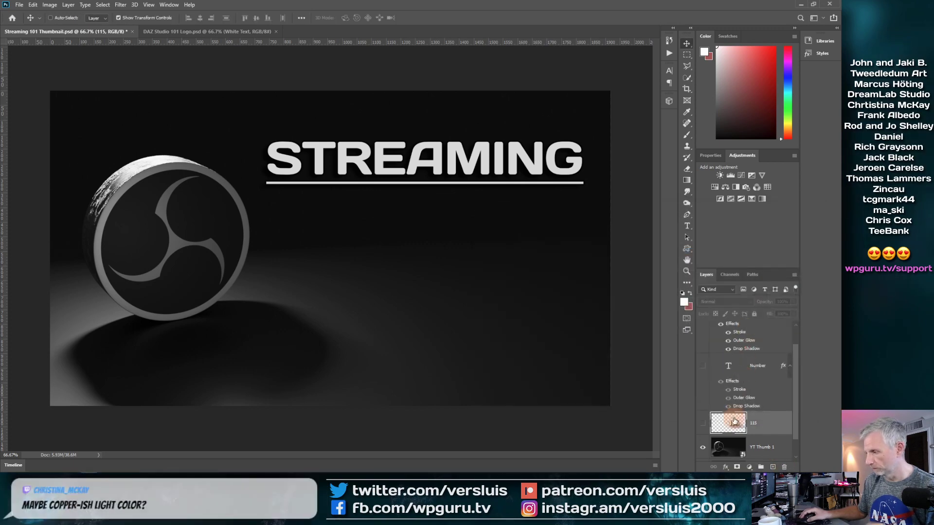
left_click_drag(731, 424, 784, 467)
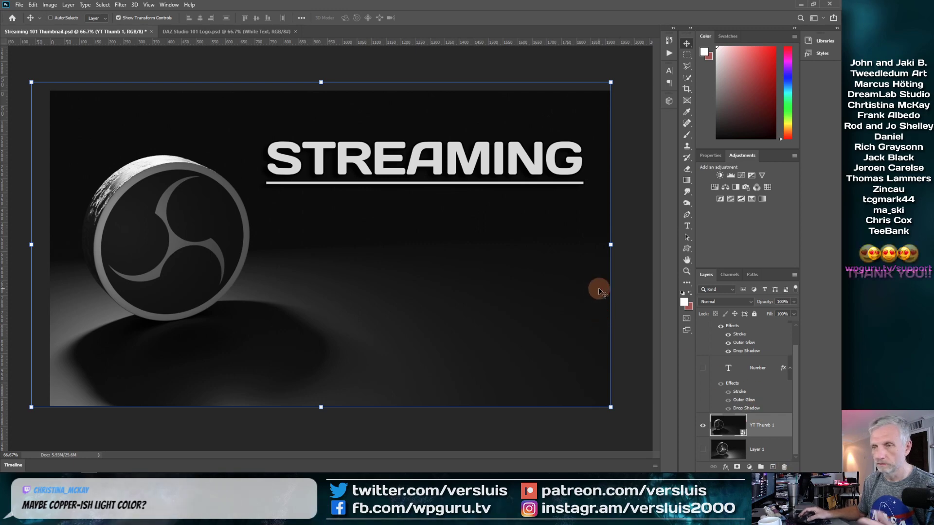
left_click(20, 4)
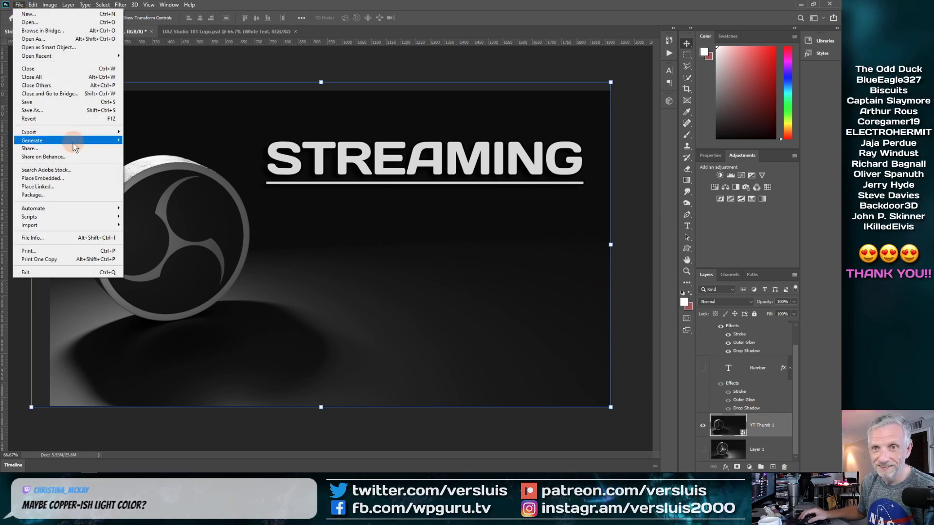
left_click(83, 179)
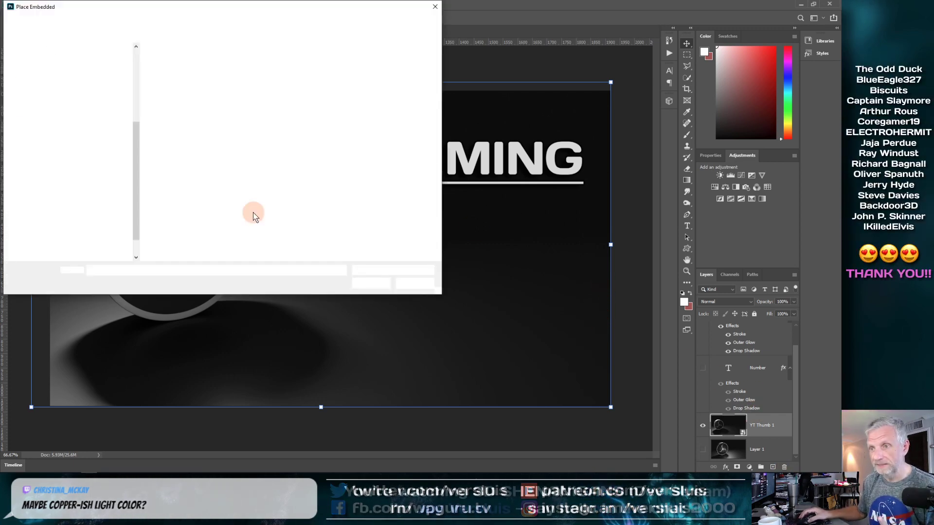
left_click(49, 138)
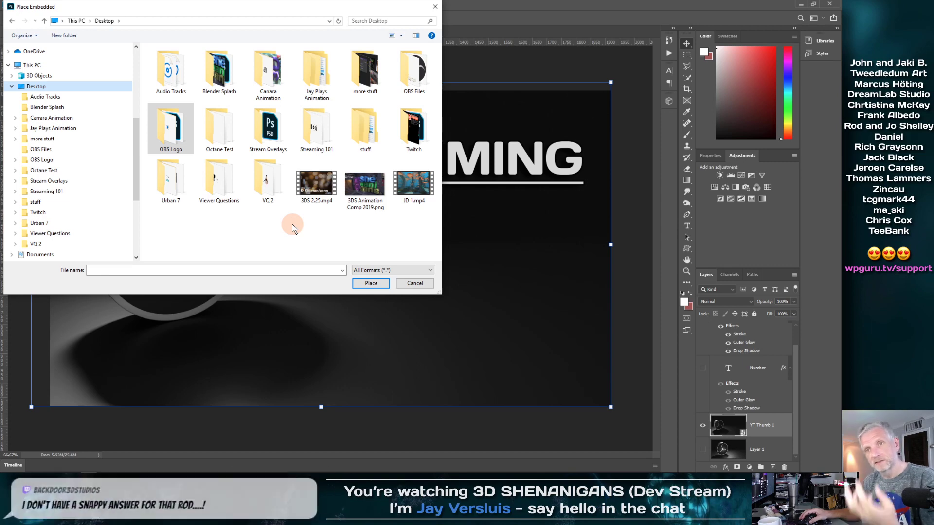
left_click(414, 284)
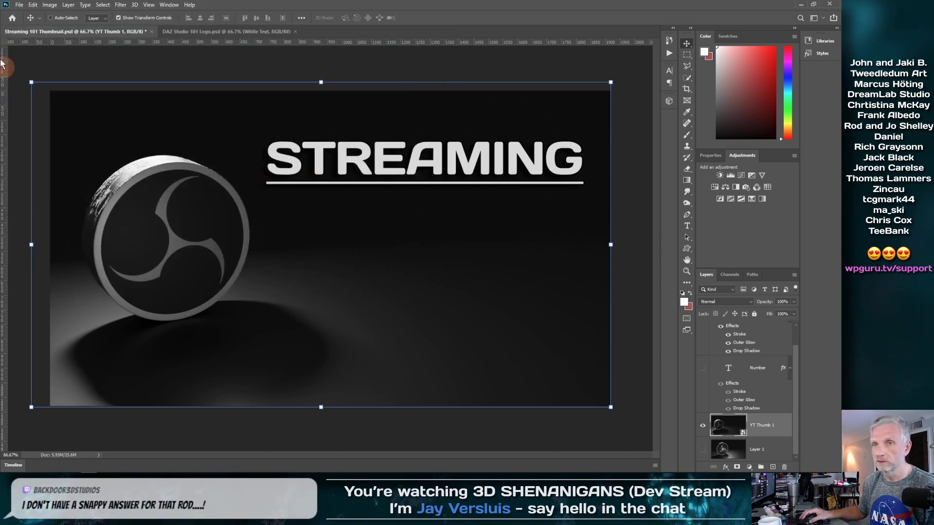
left_click(19, 5)
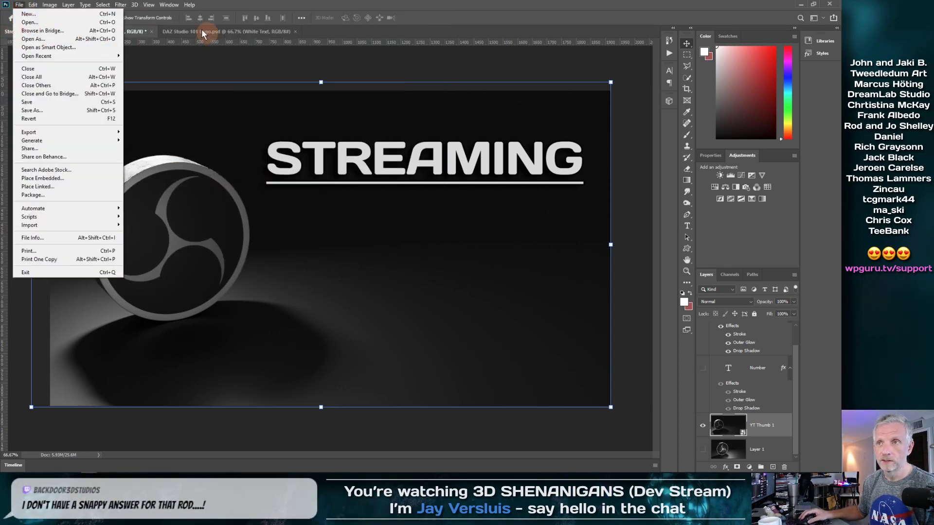
left_click(397, 30)
left_click(228, 32)
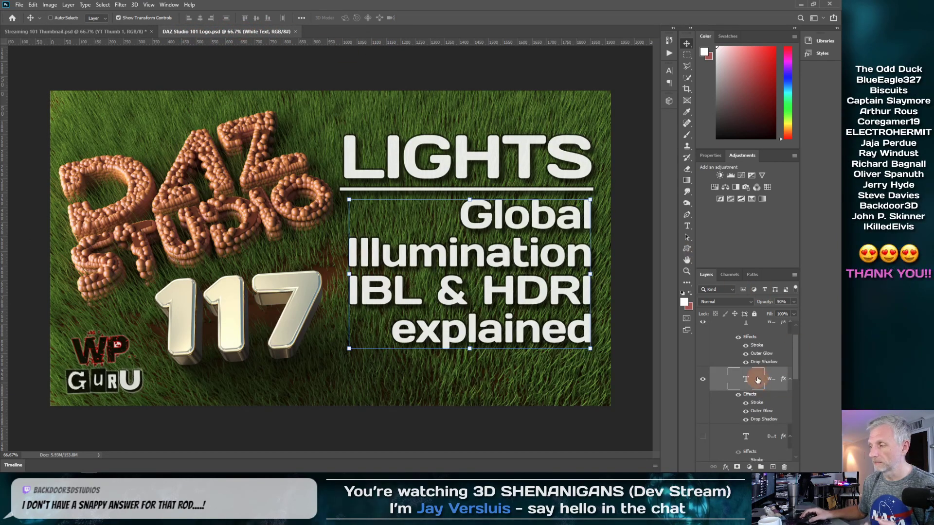
right_click(774, 380)
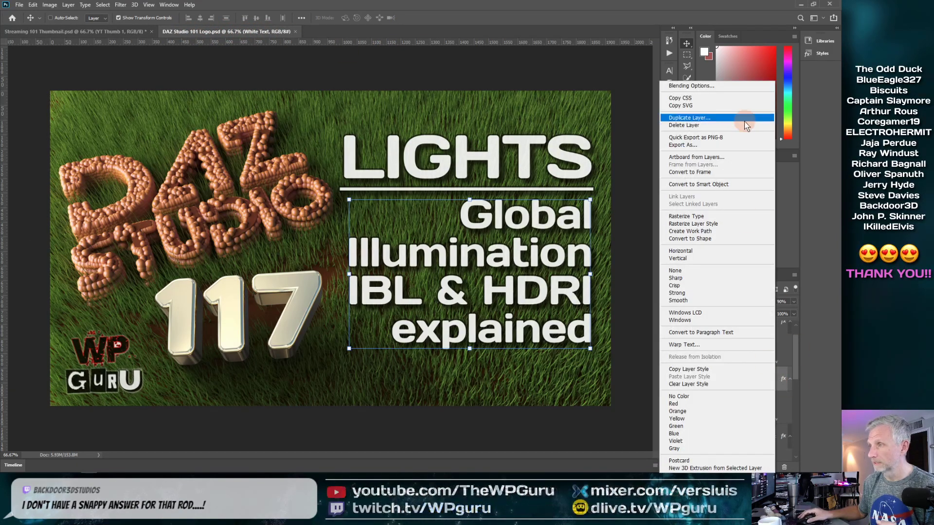
left_click(102, 34)
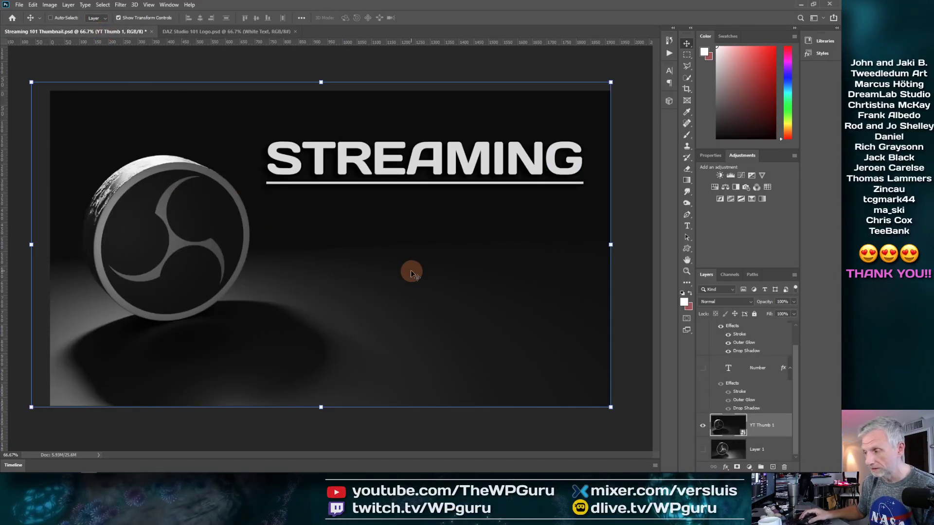
Place 101.png from the Streaming 101 Renders folder into the thumbnail as a linked image
left_click(19, 5)
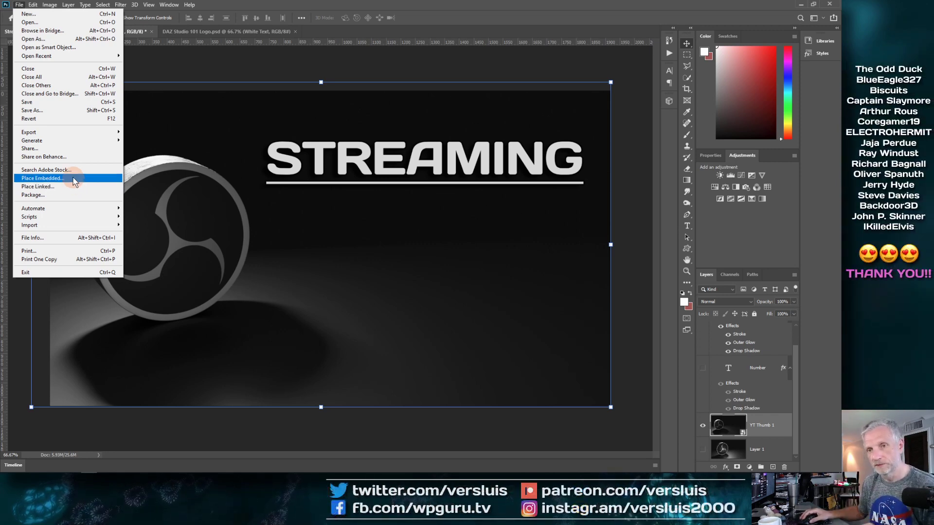
left_click(74, 187)
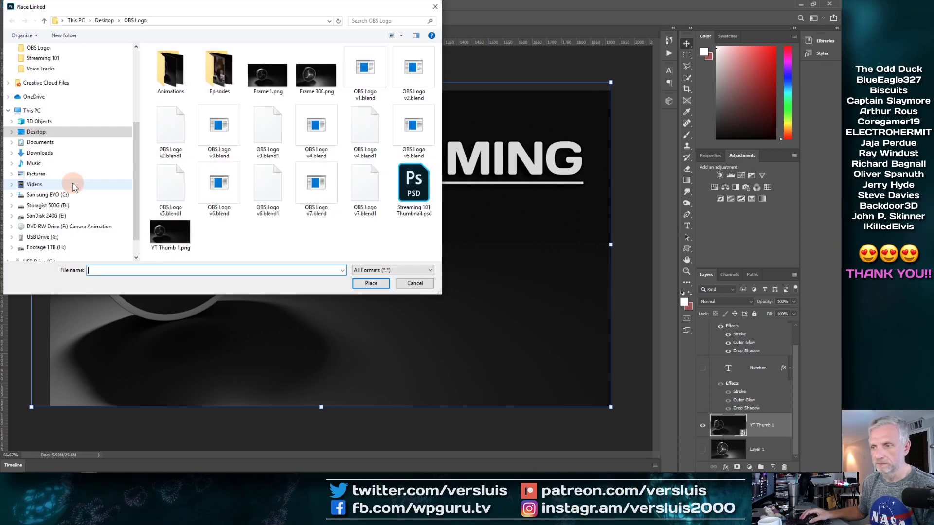
left_click(59, 132)
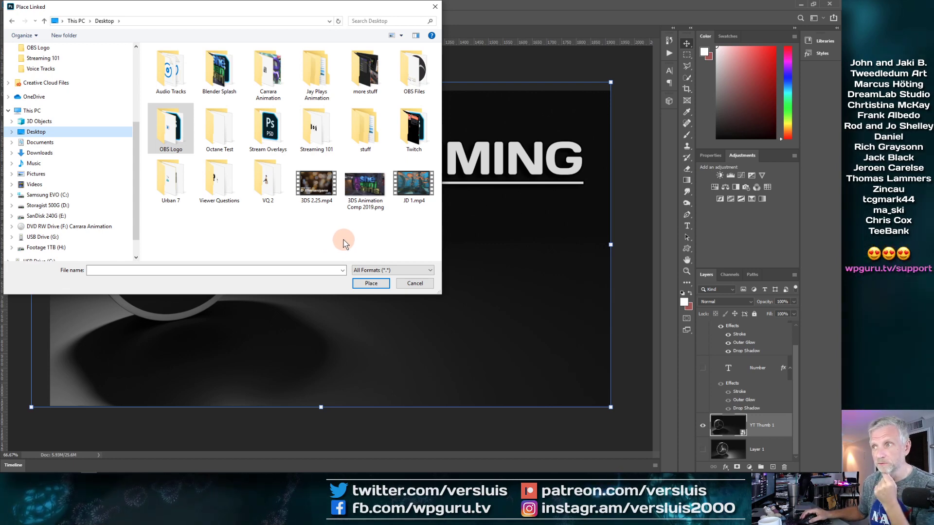
double_click(317, 130)
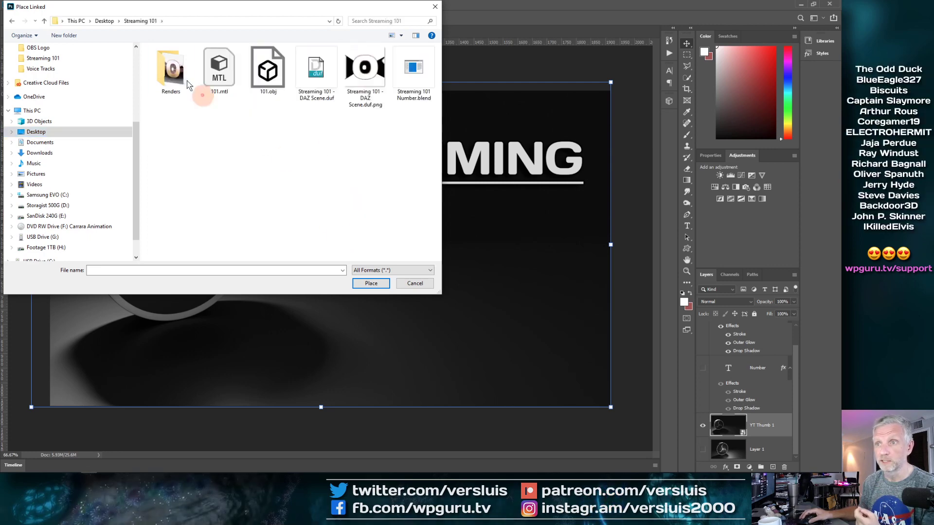
double_click(180, 78)
left_click(171, 61)
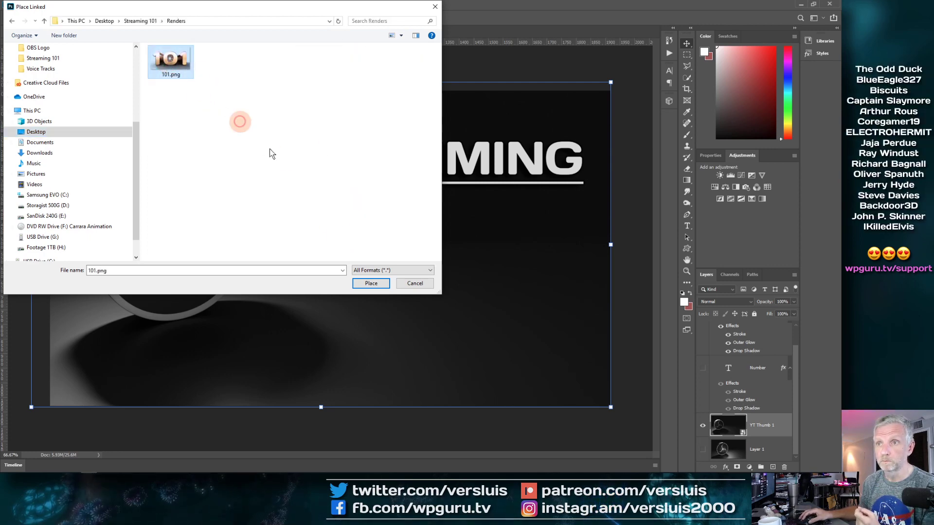
left_click(382, 285)
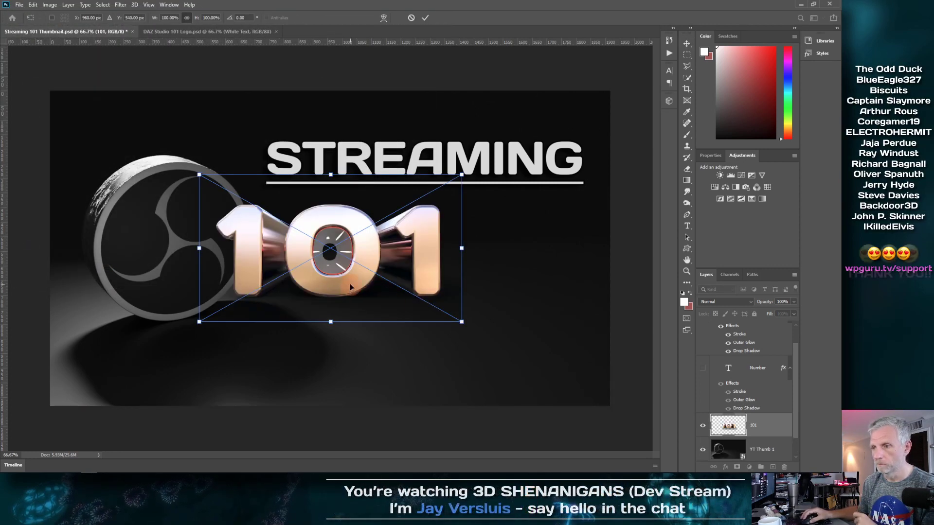
Position the 101 image beneath the STREAMING headline at about X 1283 px, Y 528 px and commit the placement
left_click_drag(350, 287, 442, 277)
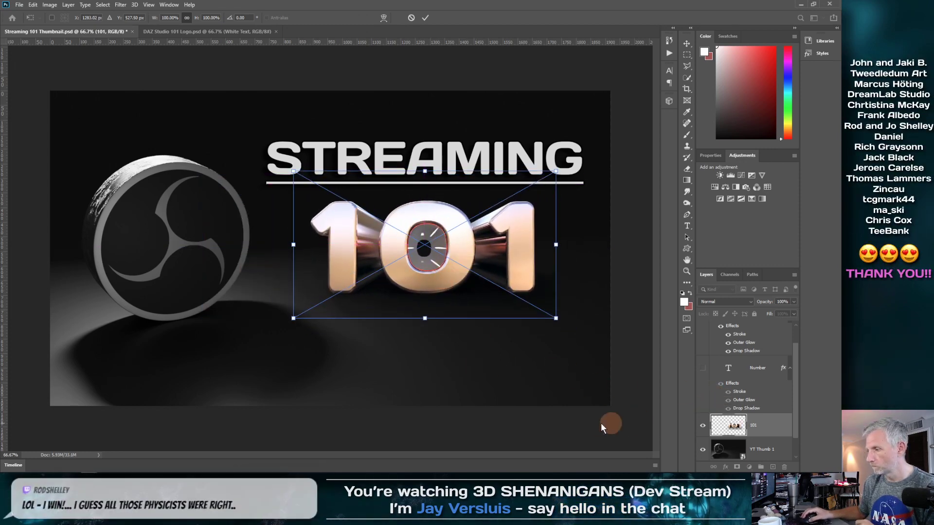
key("Return")
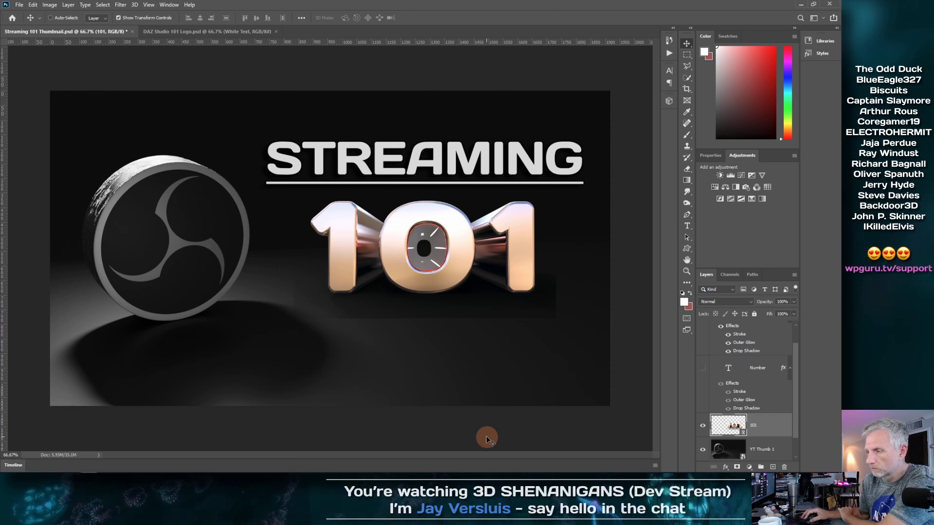
left_click_drag(485, 436, 486, 438)
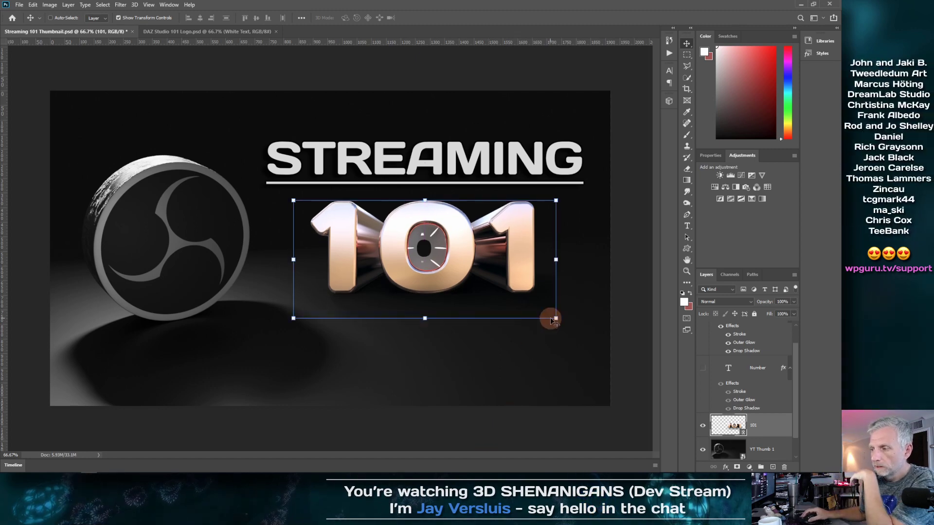
Scale the 101 image down beneath the STREAMING headline, commit the transform and check it with the transform controls hidden
left_click_drag(555, 319, 526, 303)
left_click_drag(431, 276, 434, 263)
key("Return")
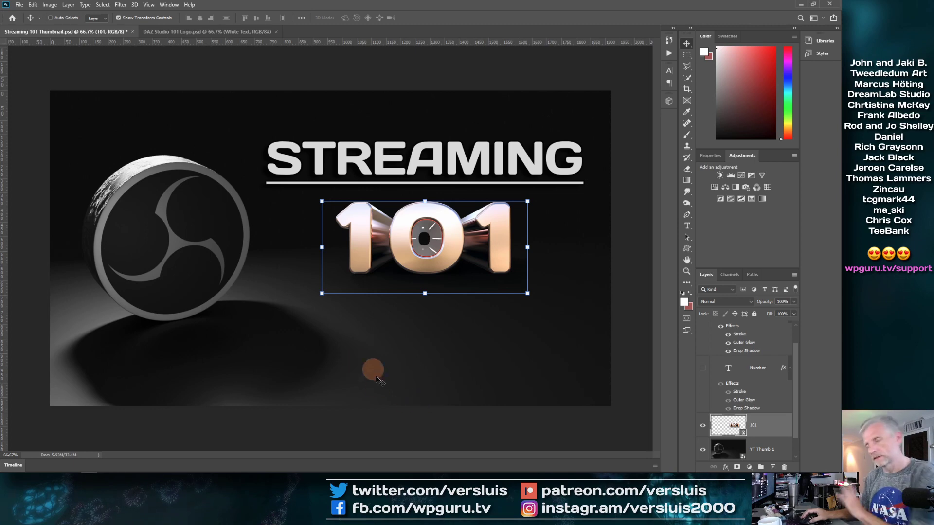
key("ctrl+h")
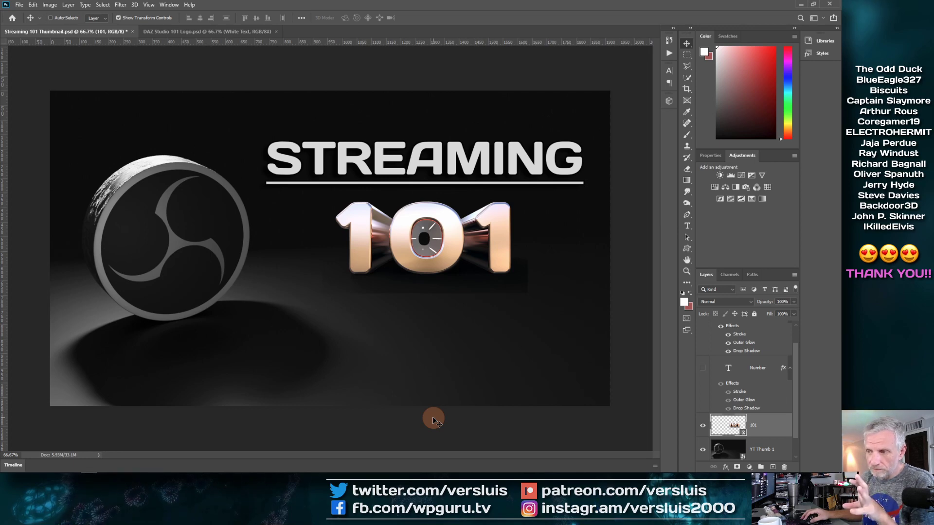
key("ctrl+h")
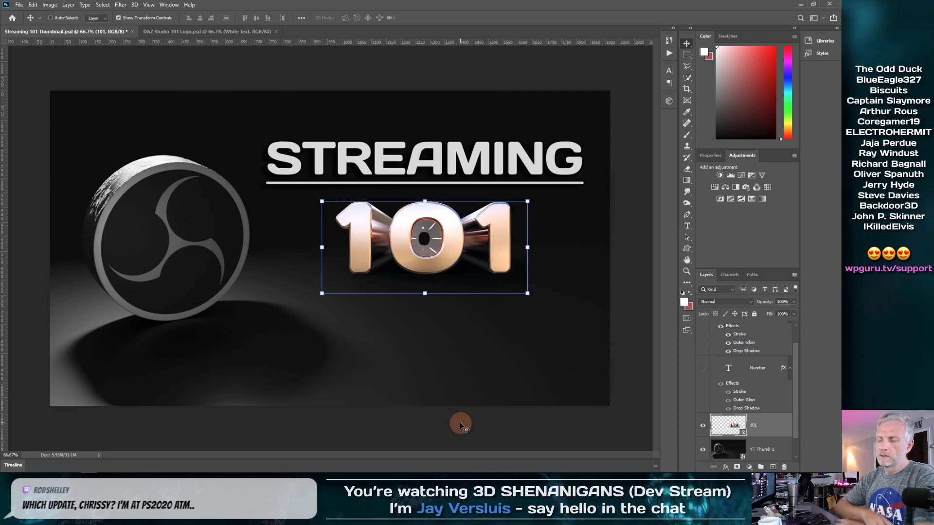
Switch to DAZ Studio, select the 101 object and look through the geometry operations available for it
left_click(799, 5)
mouse_move(127, 470)
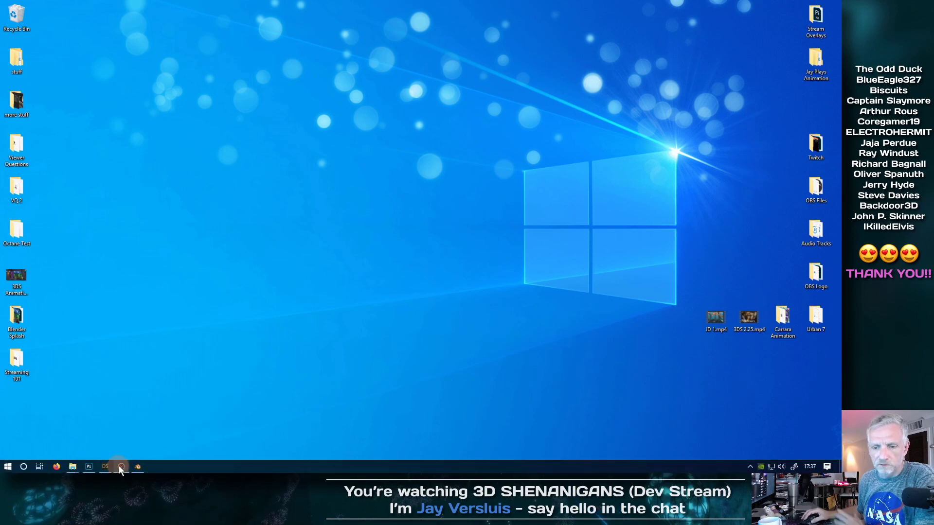
left_click(106, 468)
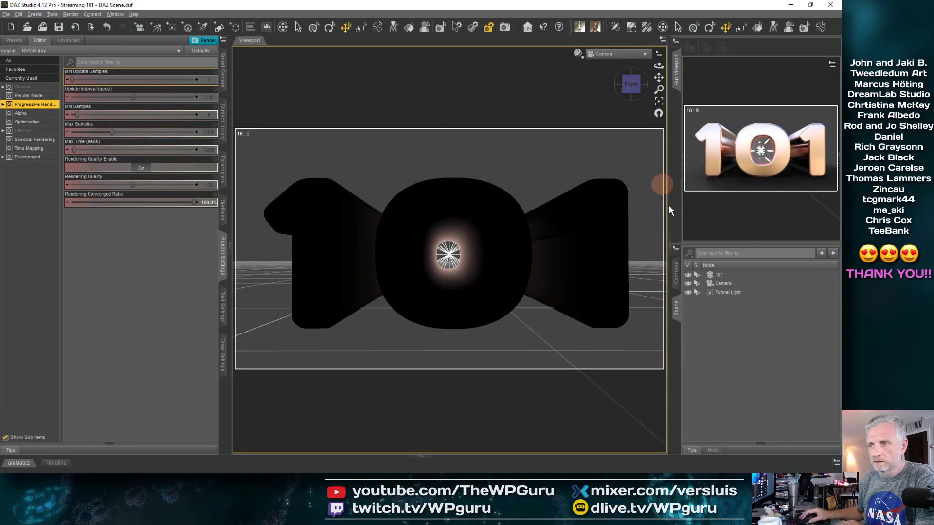
left_click(725, 275)
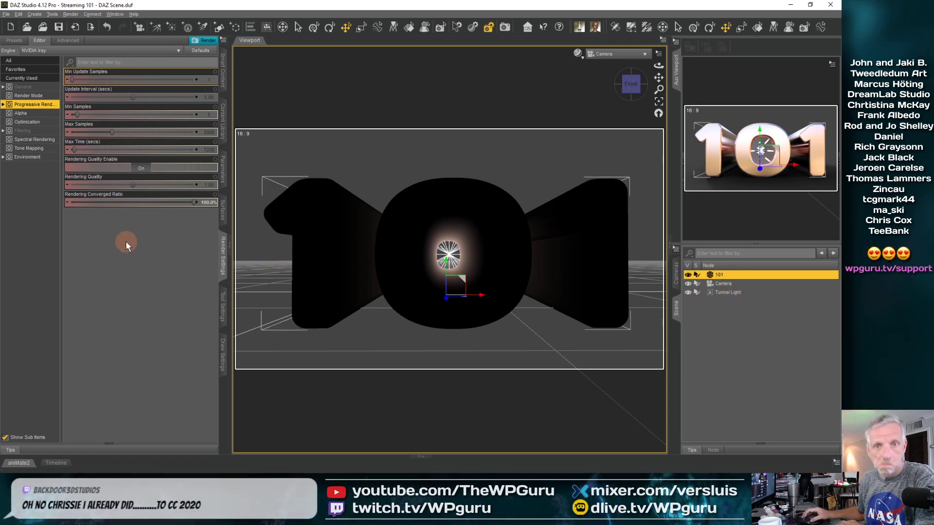
left_click(35, 15)
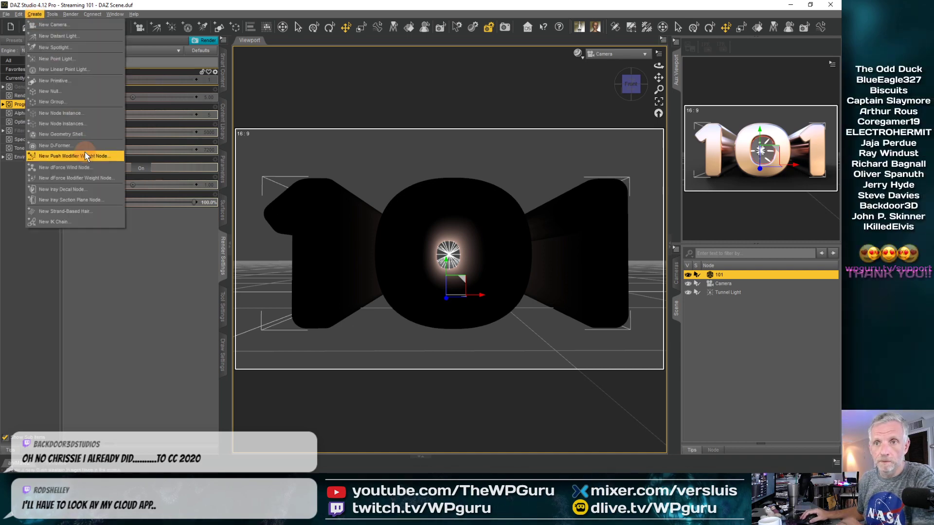
left_click(18, 16)
mouse_move(58, 84)
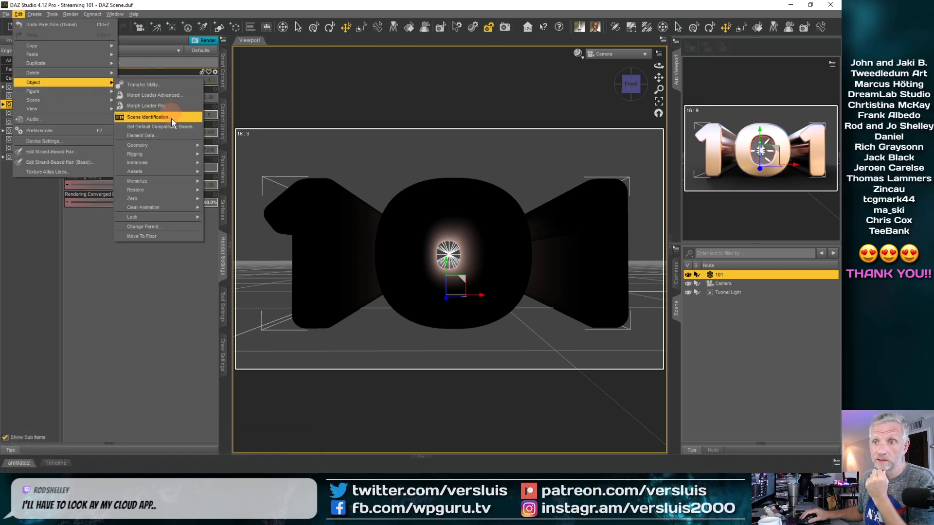
mouse_move(176, 144)
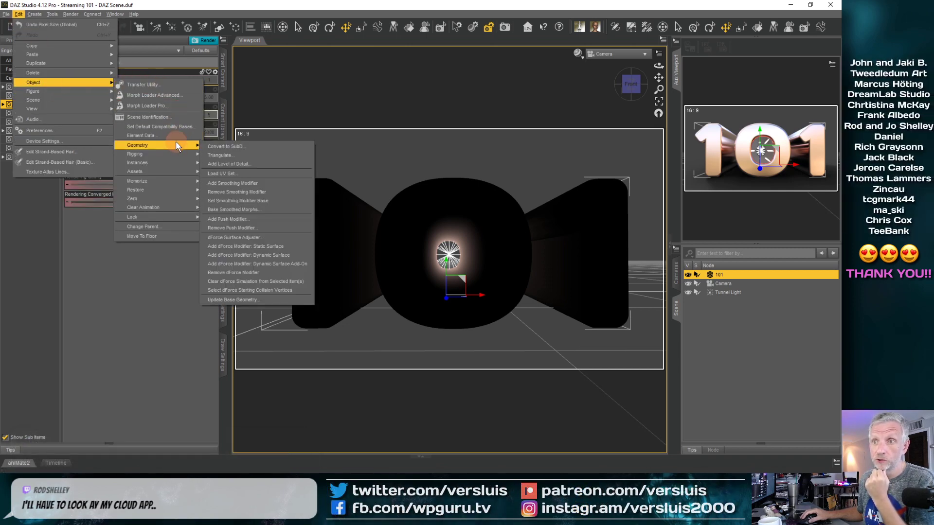
left_click(258, 144)
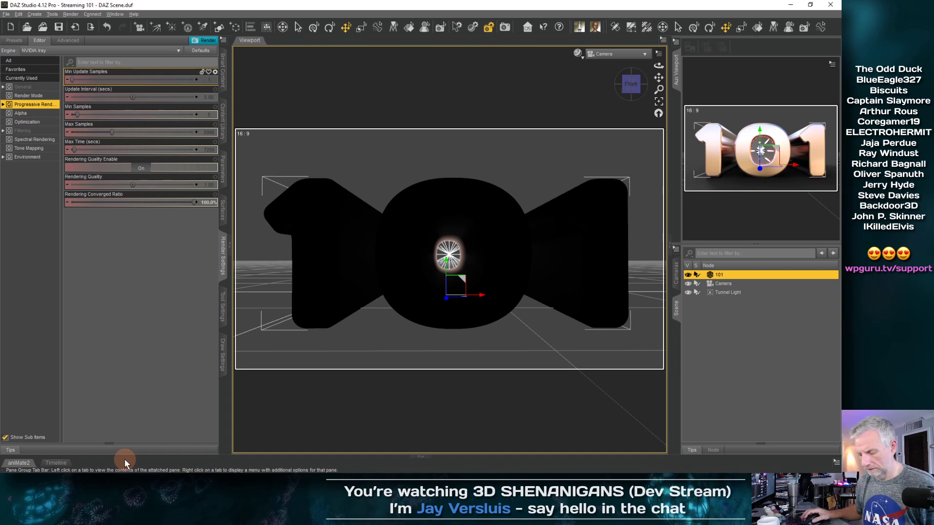
Switch to Photoshop and look for its version information
key("alt+Tab")
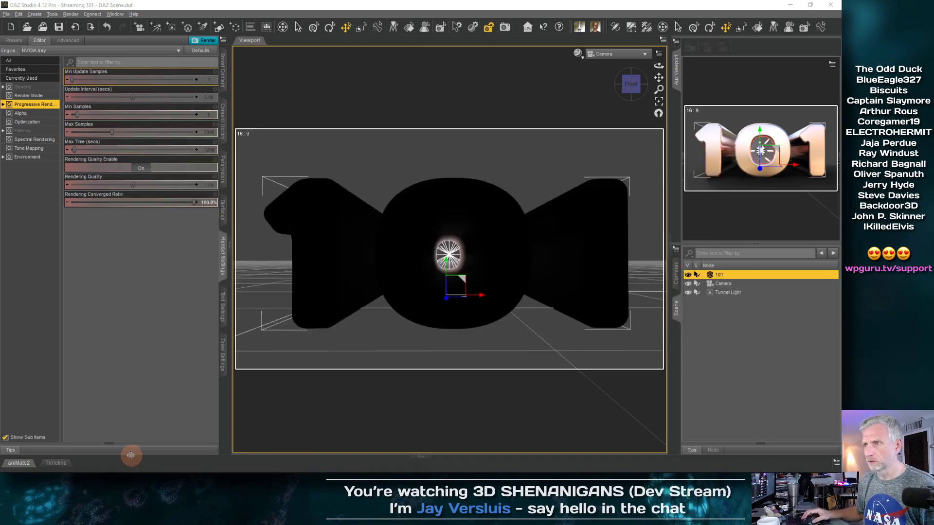
left_click(20, 5)
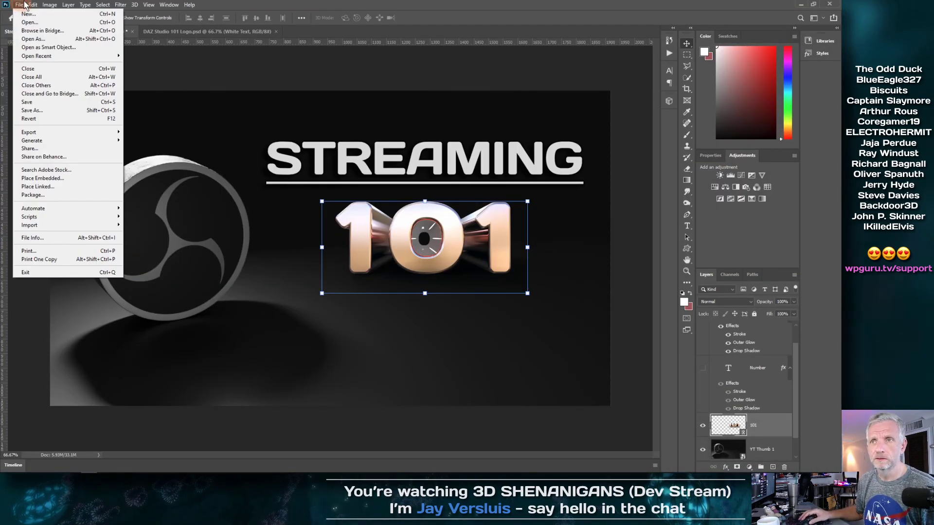
mouse_move(197, 7)
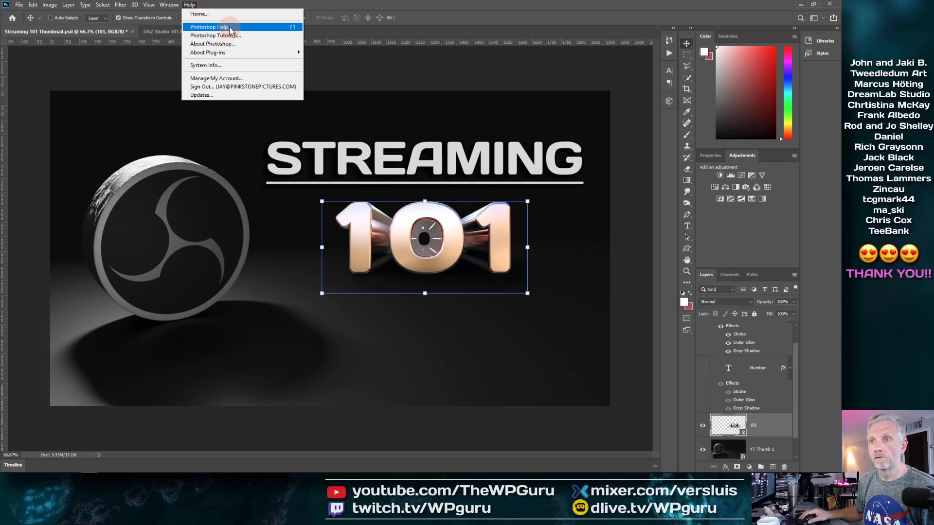
mouse_move(16, 9)
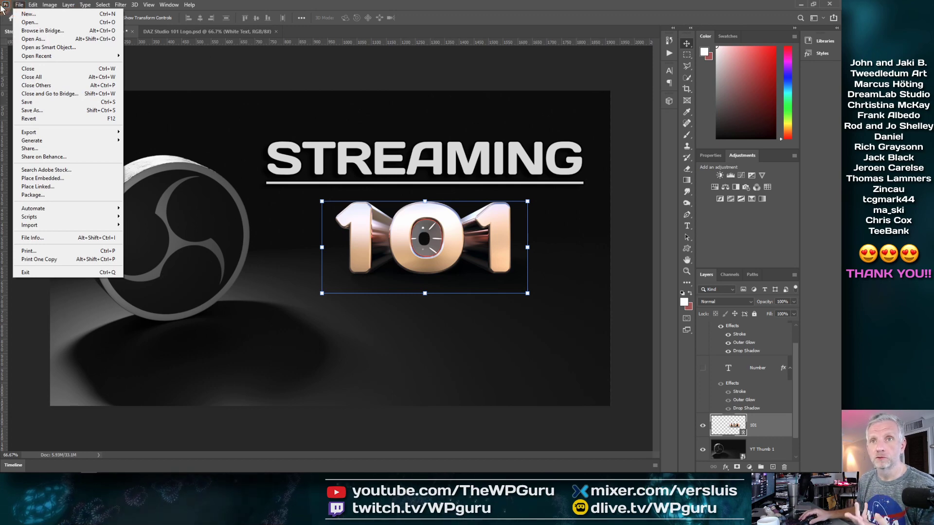
left_click(2, 7)
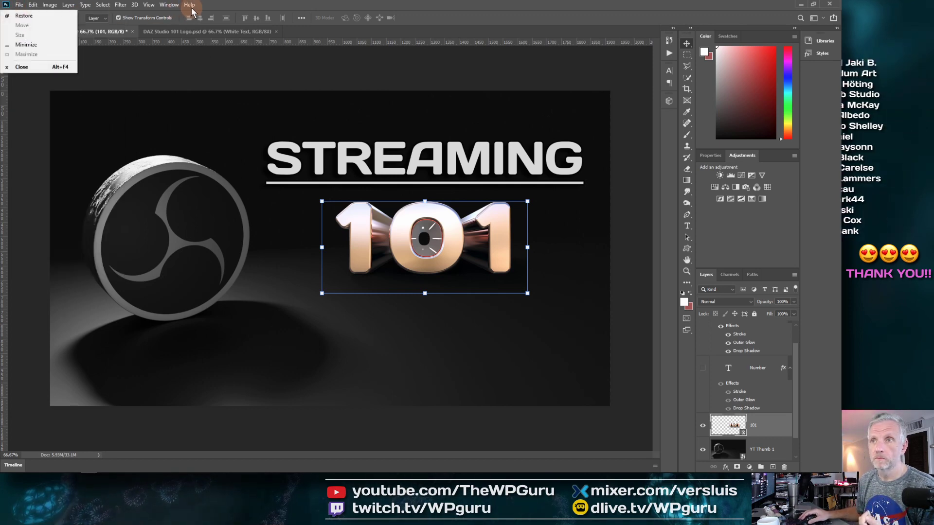
left_click(5, 7)
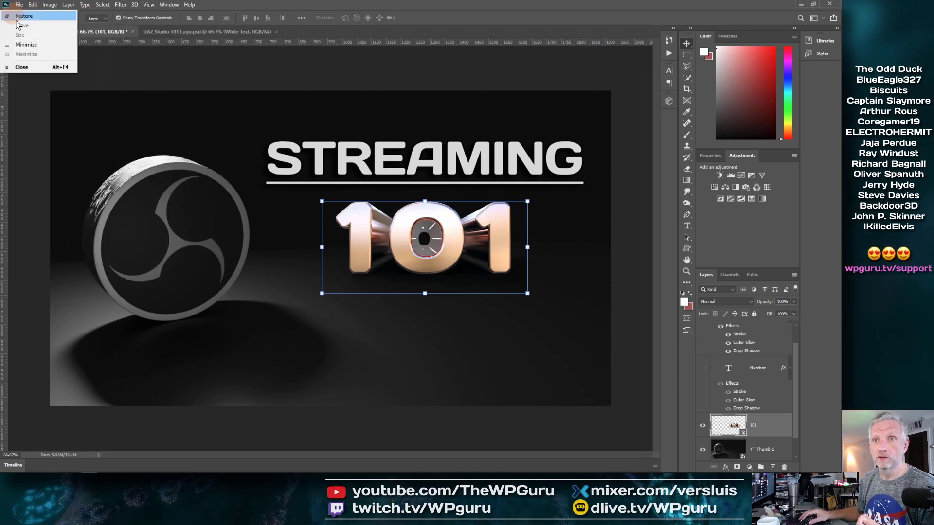
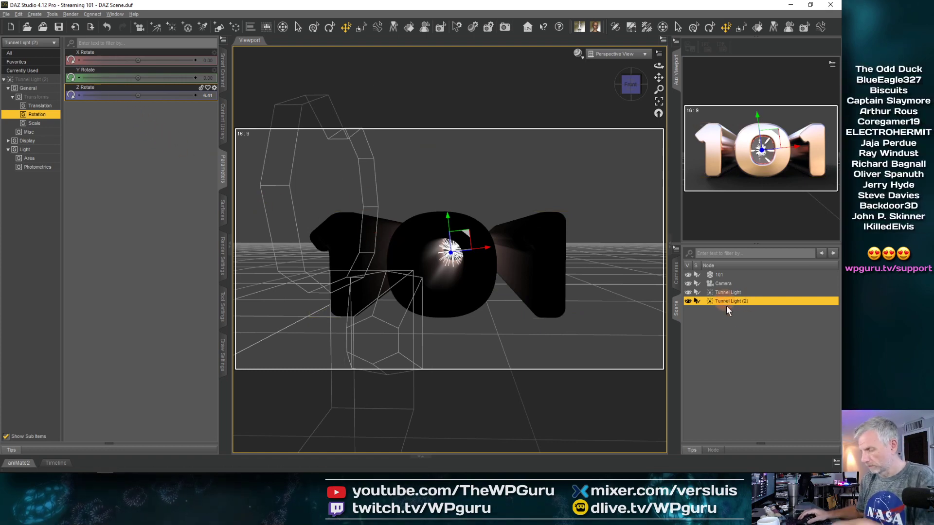
Move Tunnel Light (2) in DAZ Studio along Z to about 116.22
left_click(714, 310)
left_click(713, 302)
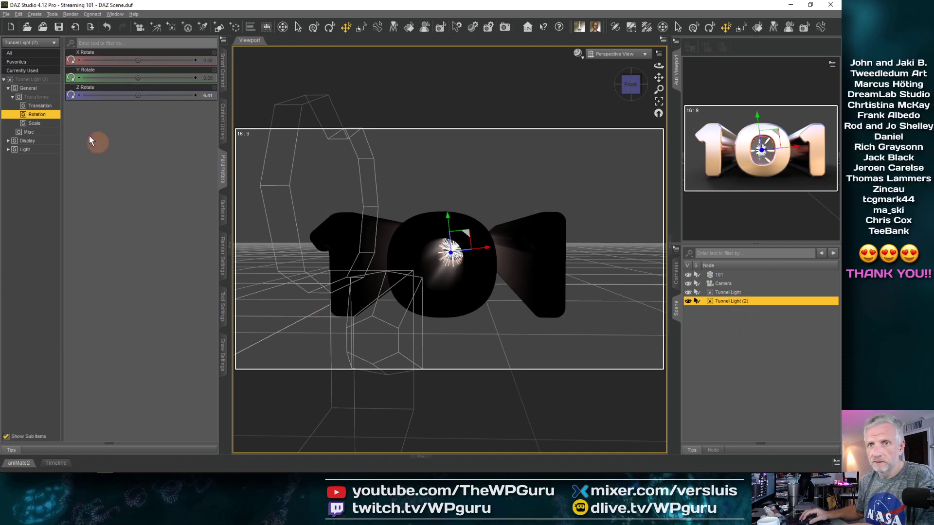
left_click(43, 107)
mouse_move(141, 96)
left_mouse_down()
mouse_move(132, 96)
mouse_move(139, 95)
left_mouse_up()
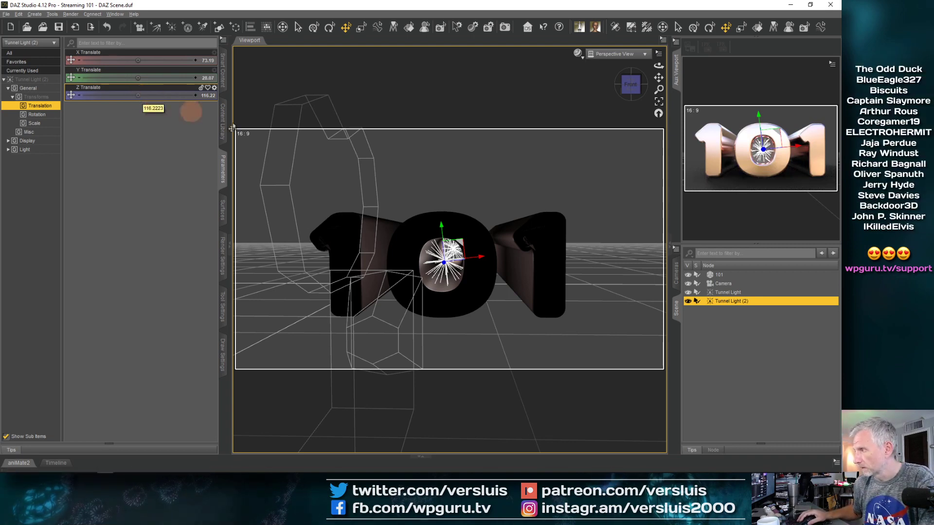
View the scene through Camera in the main viewport with the NVIDIA Iray draw style
left_click(604, 59)
left_click(579, 129)
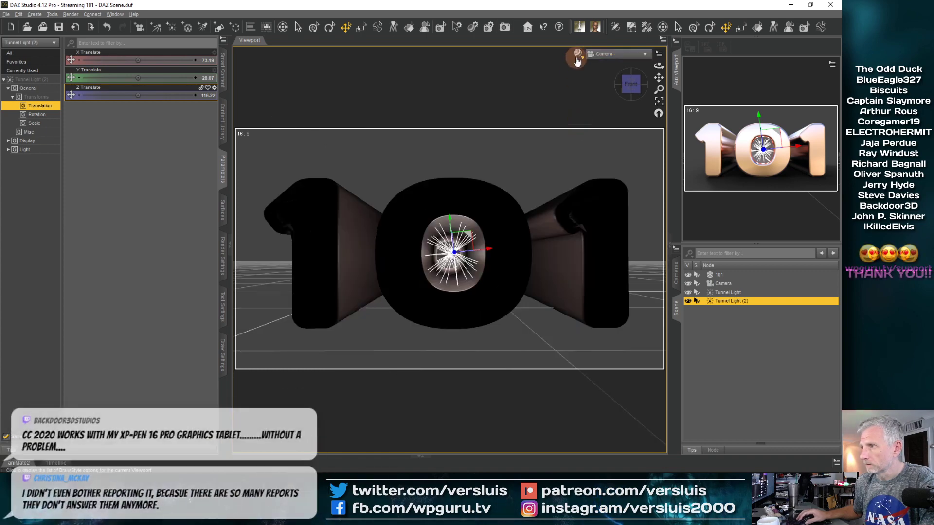
left_click(577, 54)
left_click(569, 156)
left_click(704, 212)
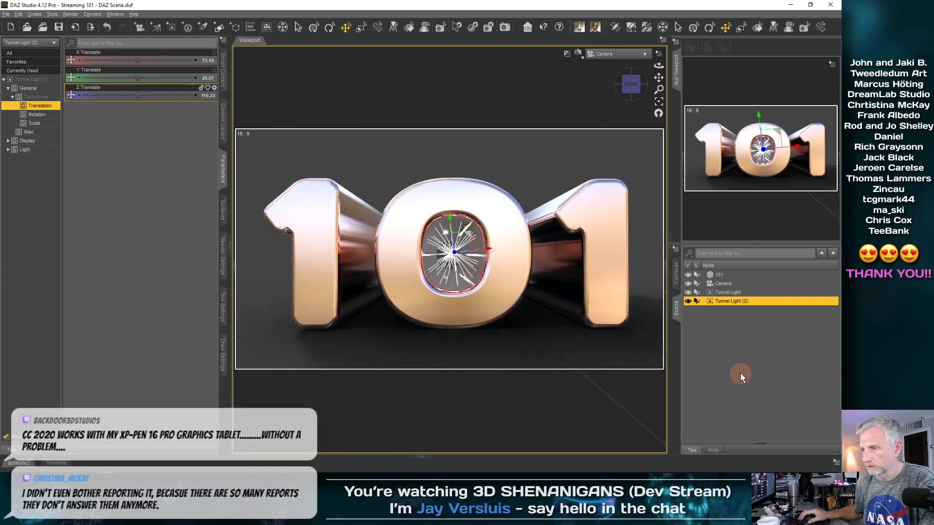
Compare the preview with Tunnel Light (2) hidden and shown, and set the auxiliary viewport to Texture Shaded
left_click(688, 302)
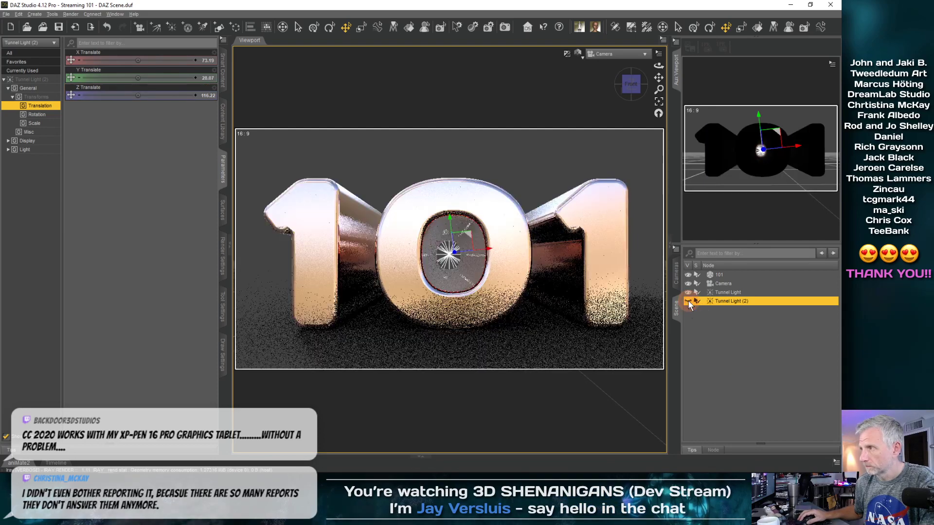
left_click(755, 65)
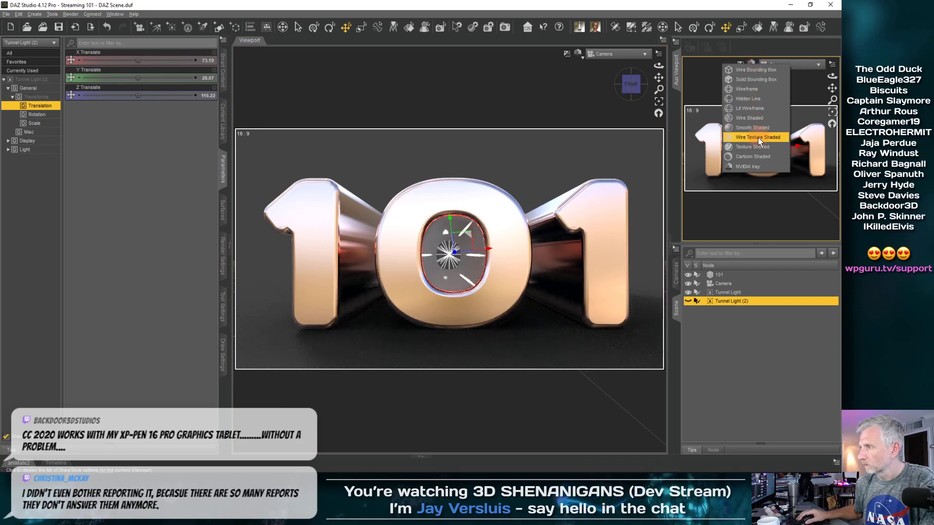
left_click(757, 145)
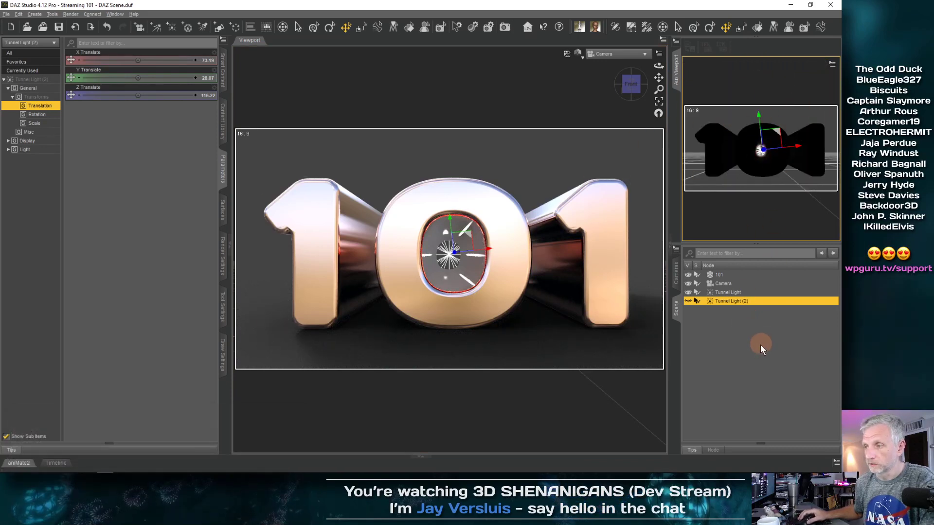
left_click(690, 300)
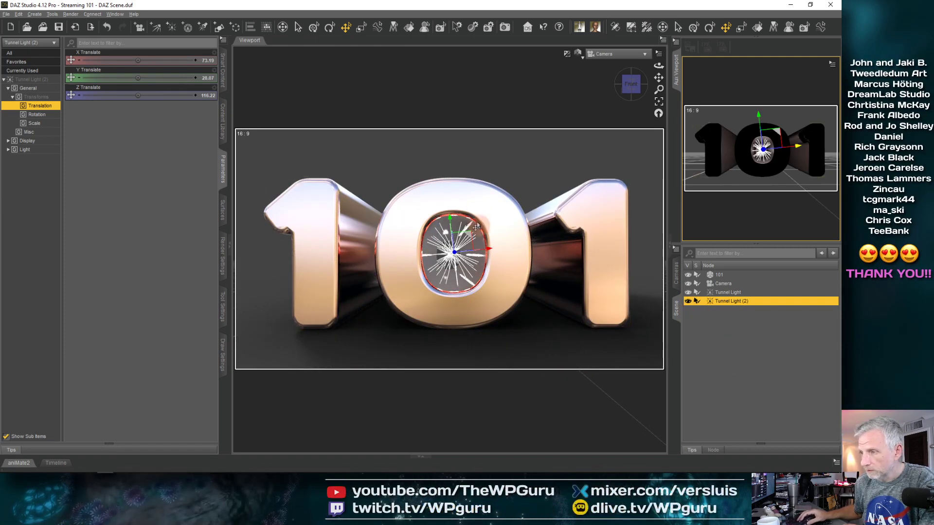
left_click(689, 300)
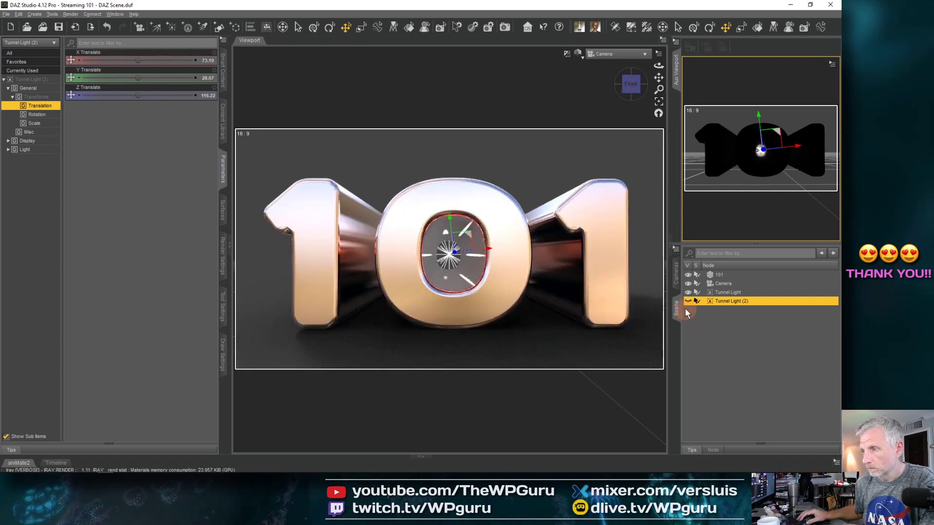
left_click(688, 301)
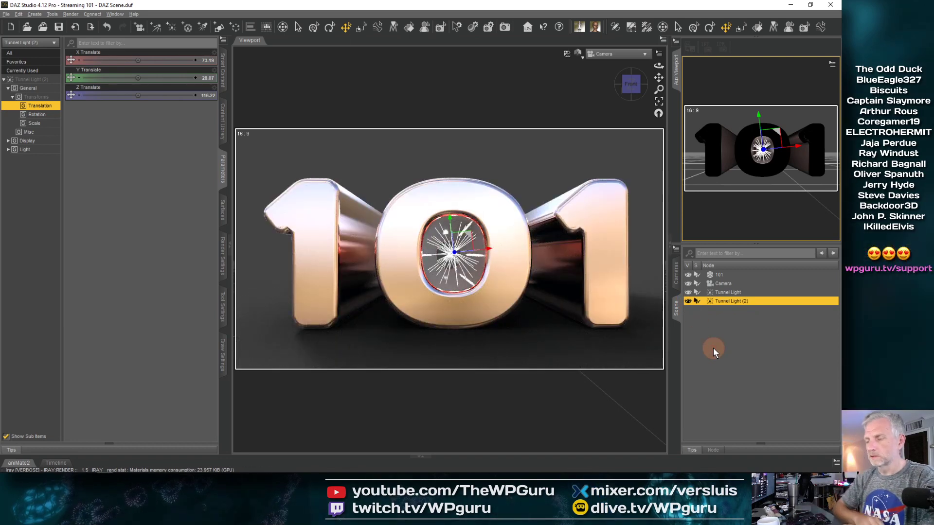
Set the colour temperature of Tunnel Light (2) to 4000 K
left_click(734, 291)
left_click(728, 305)
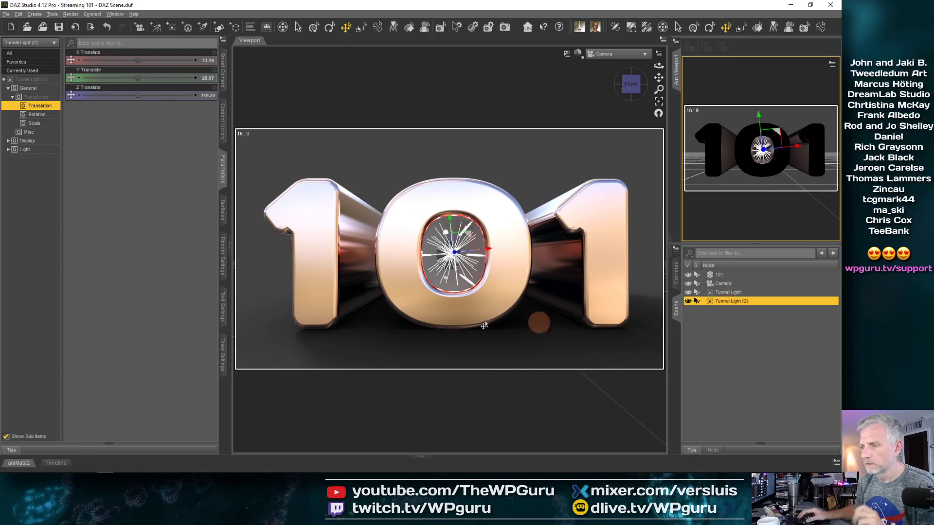
left_click(4, 154)
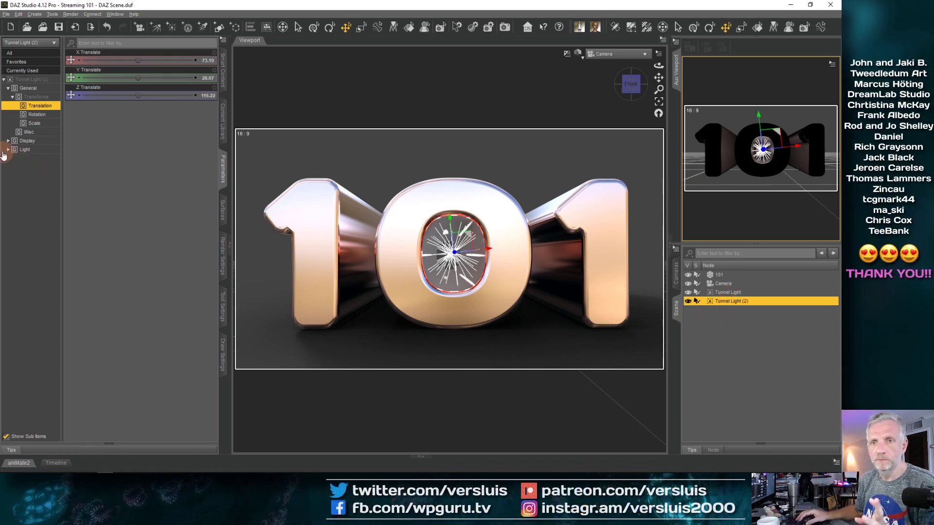
left_click(32, 168)
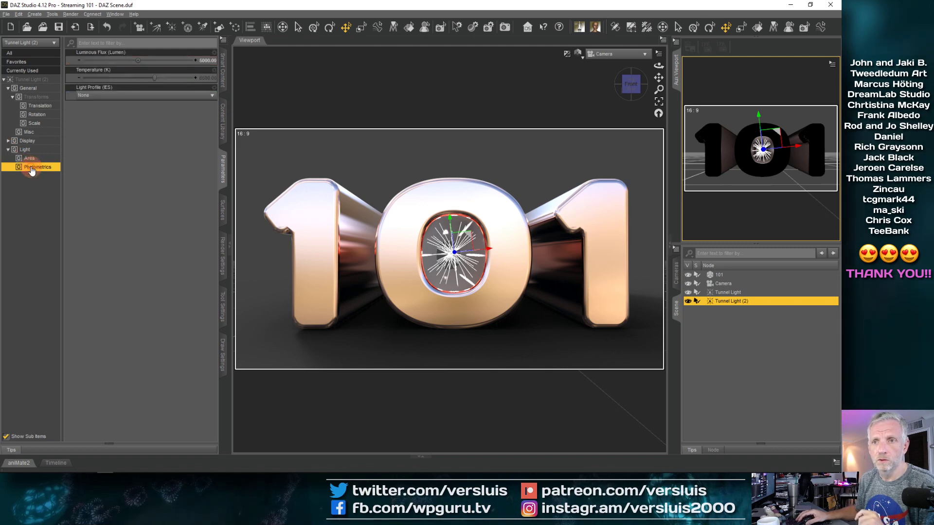
left_click(169, 57)
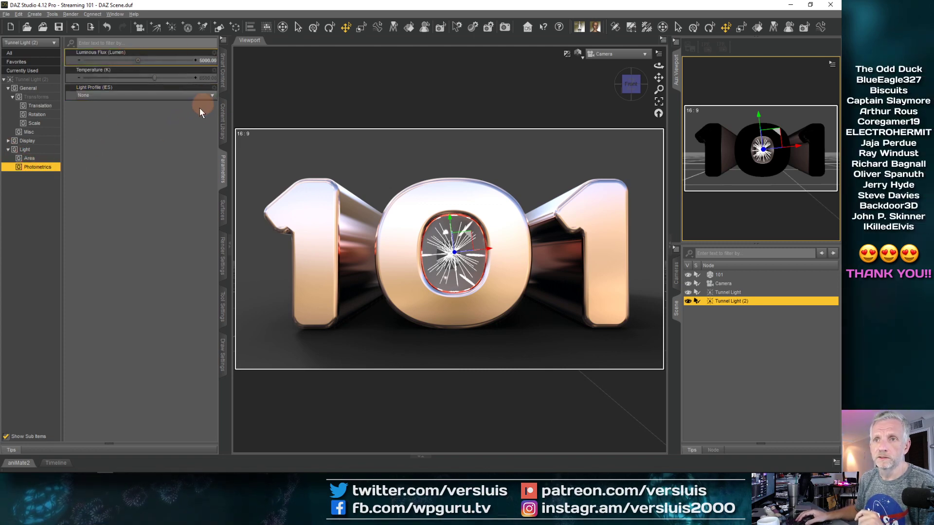
left_click_drag(154, 78, 140, 79)
left_click(204, 78)
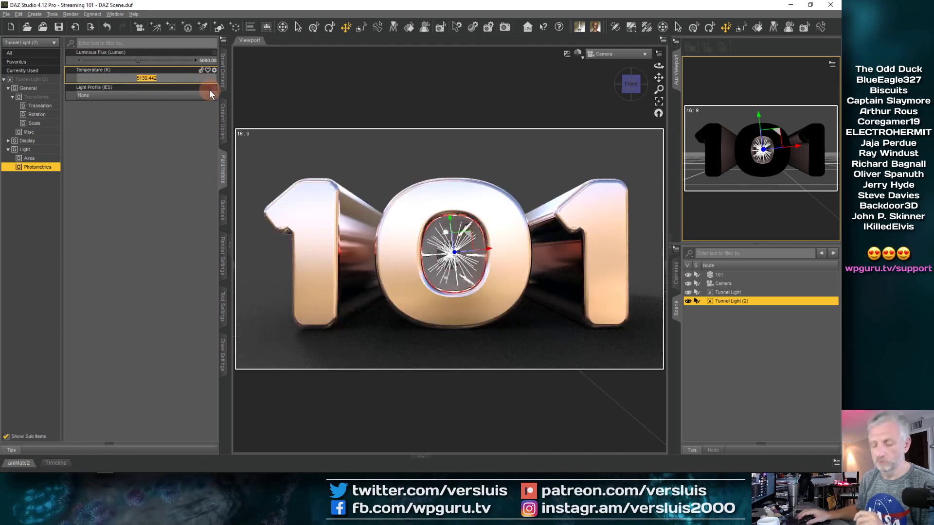
type("4000")
key("Return")
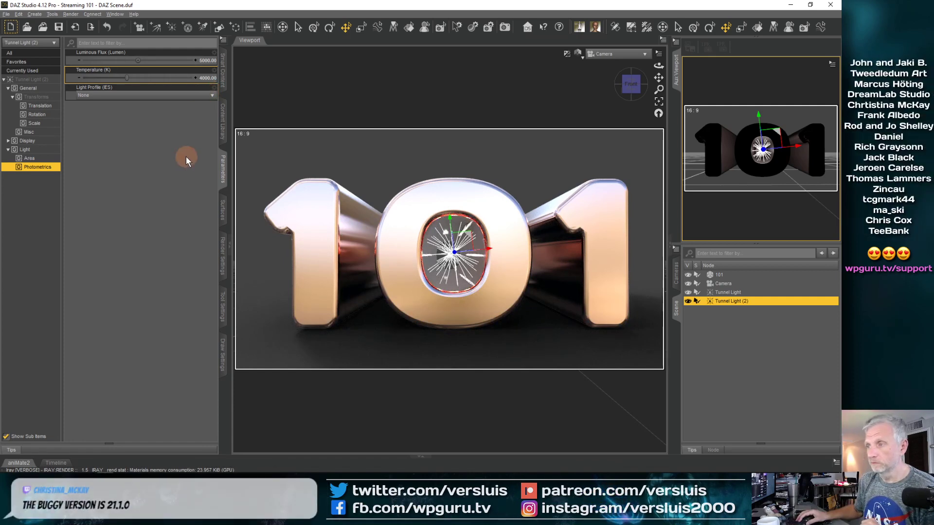
Try a colour temperature of 4000 K on Tunnel Light, and set it to 3000 K instead
left_click(726, 293)
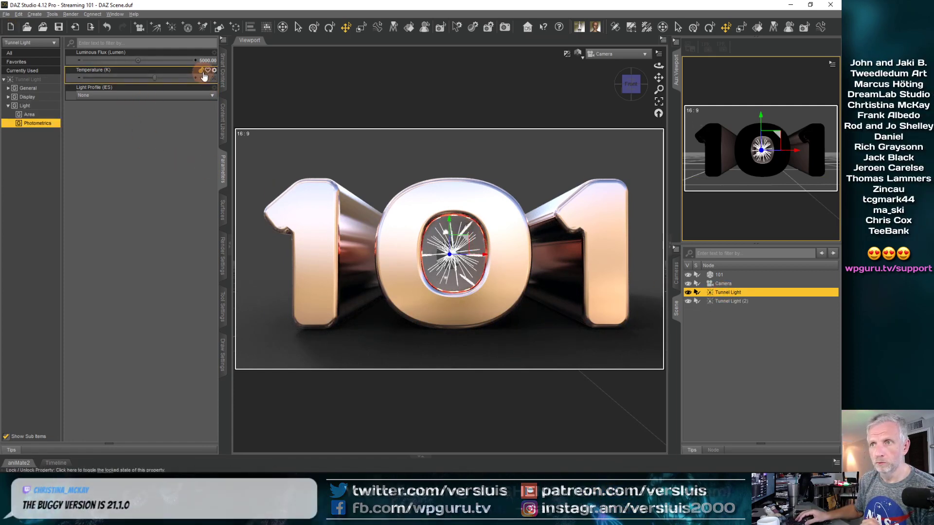
left_click(205, 77)
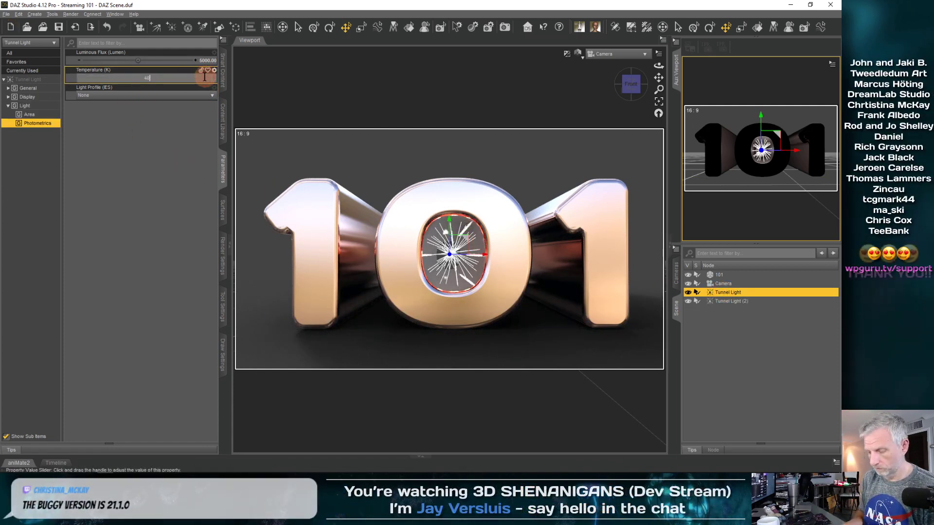
type("4000")
key("Return")
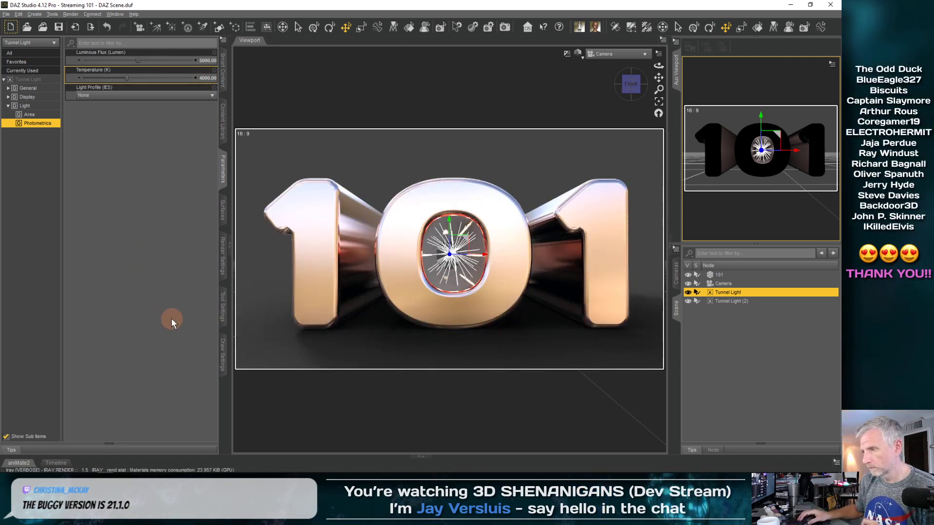
left_click(206, 78)
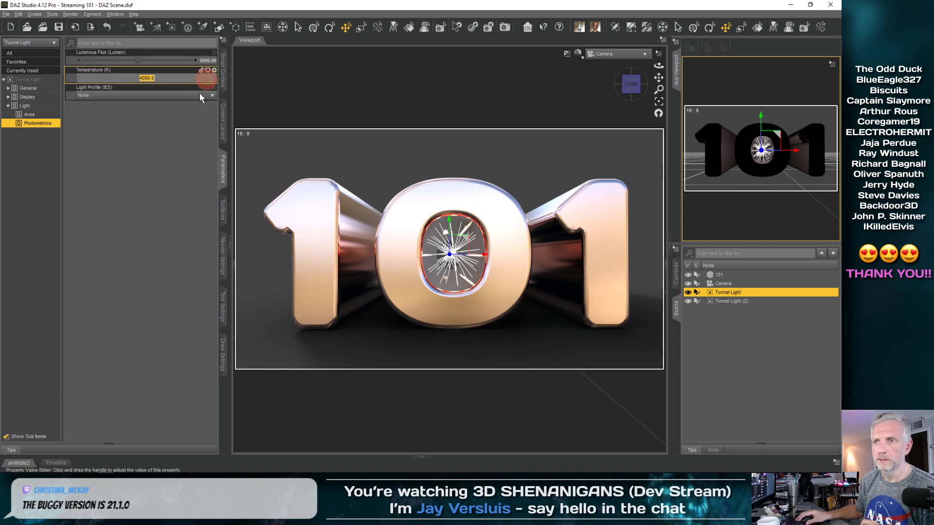
type("3000")
key("Return")
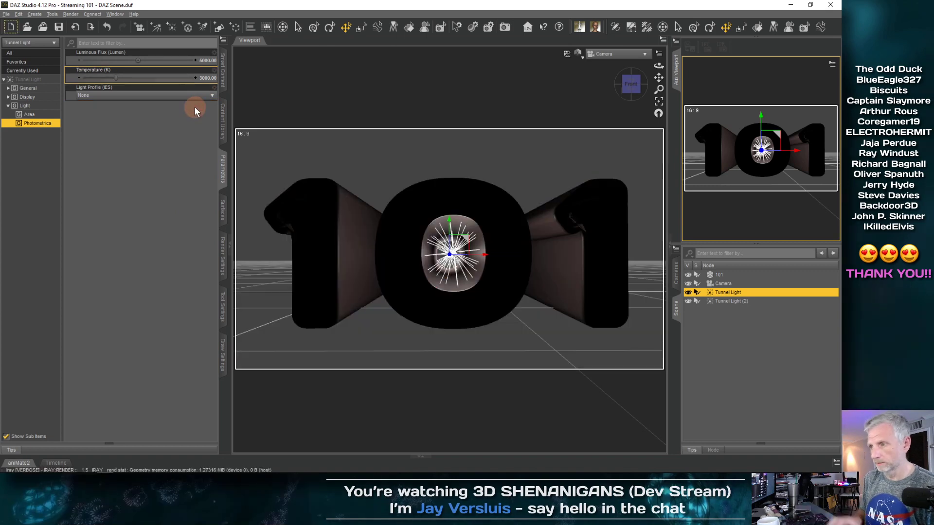
Set the colour temperature of Tunnel Light (2) to 3000 K and render the scene
left_click(726, 300)
left_click(208, 79)
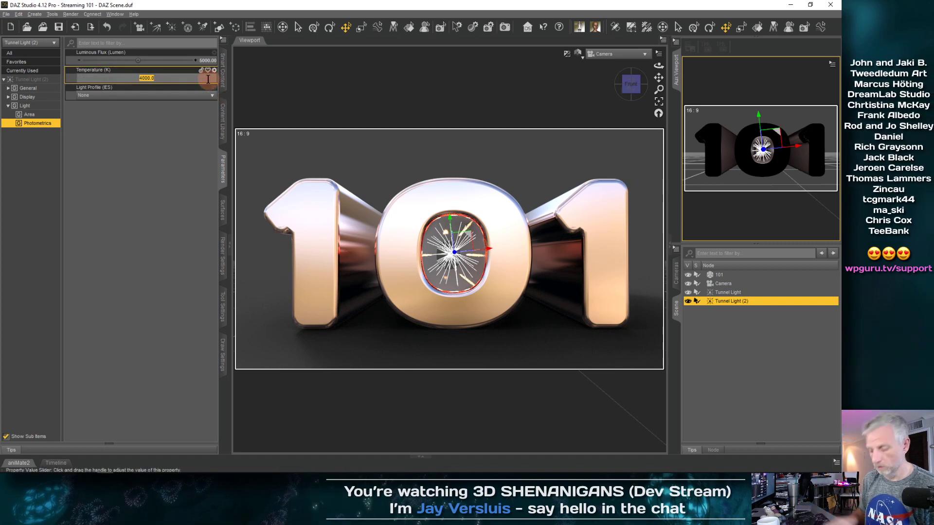
key("Return")
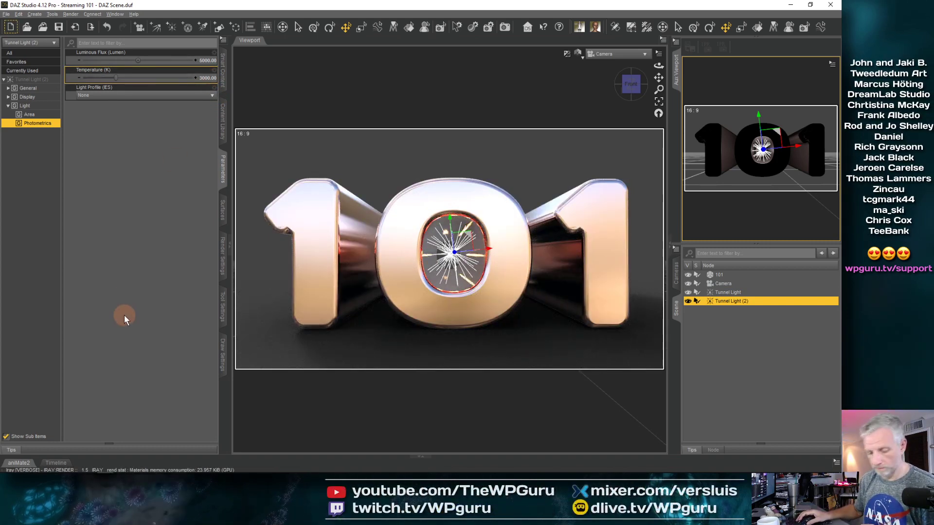
key("ctrl+r")
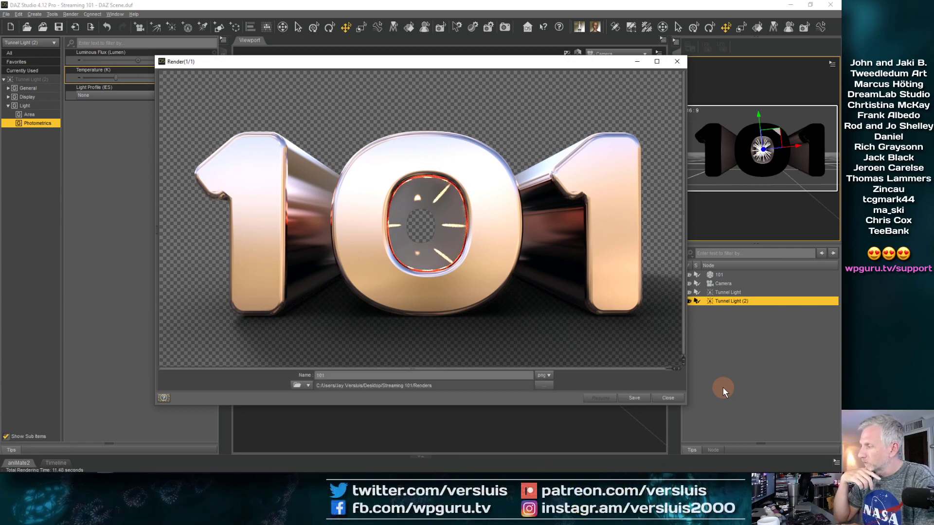
Switch to the Streaming 101 thumbnail in Photoshop and check which version of Photoshop is installed
key("alt+Tab")
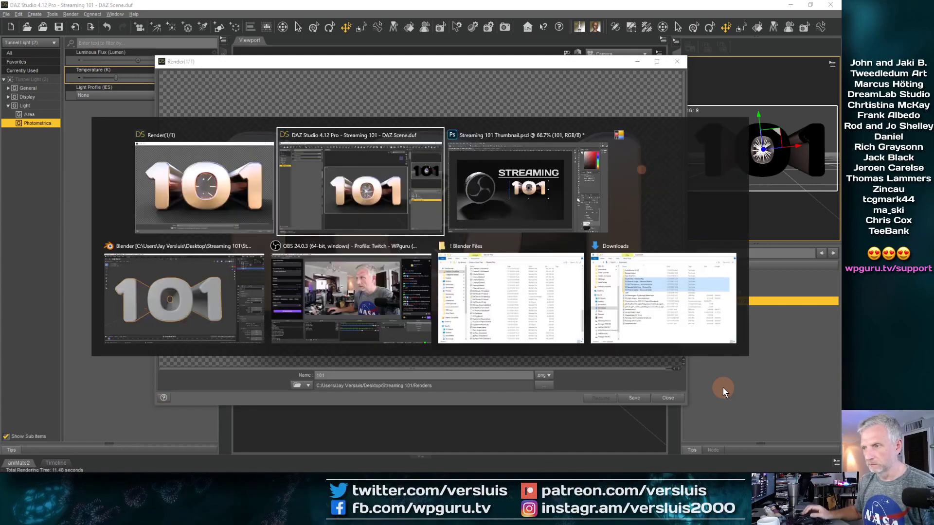
key("alt+Tab")
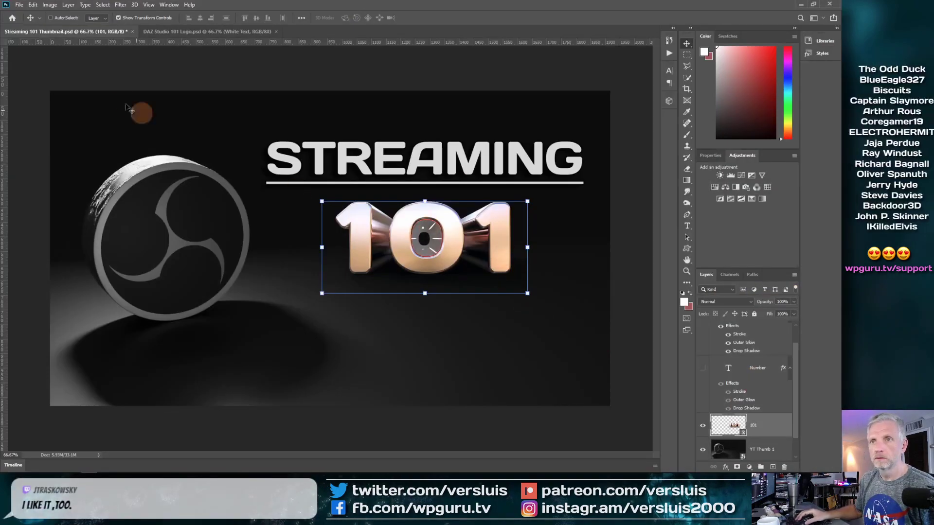
left_click(189, 5)
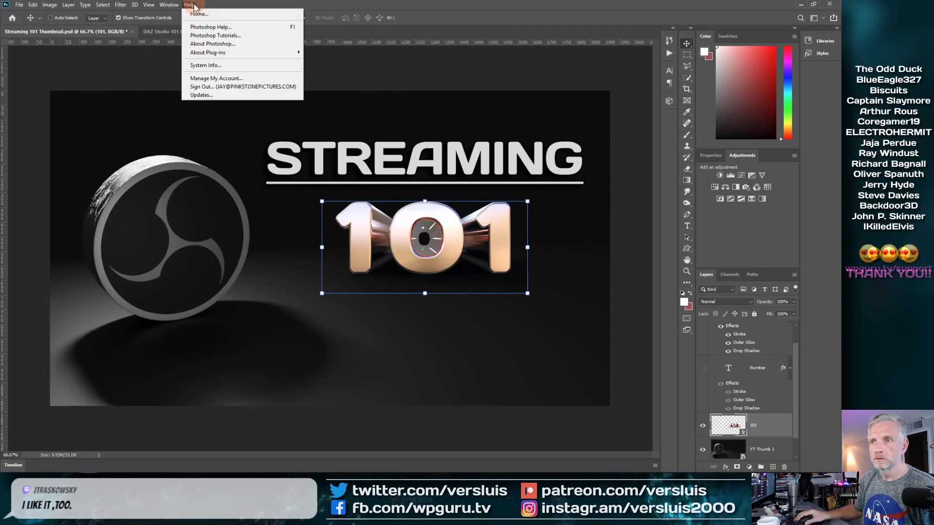
left_click(226, 44)
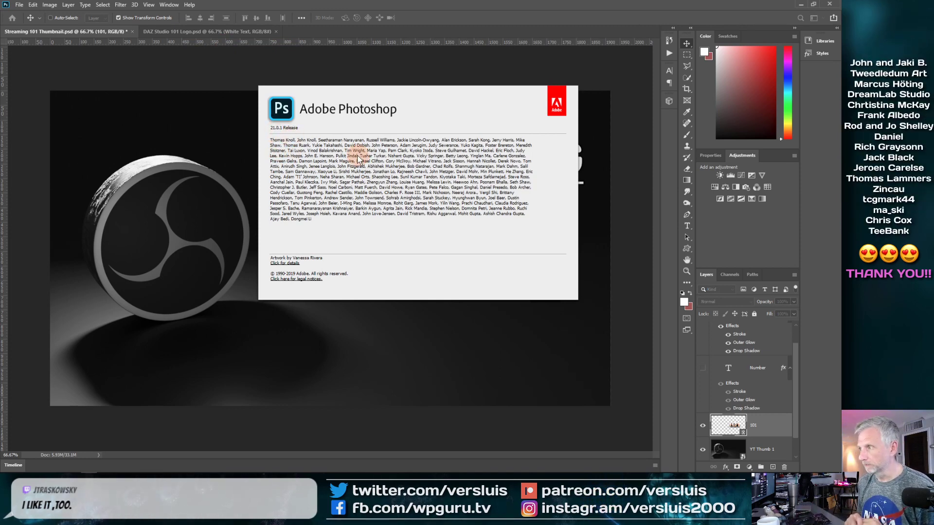
left_click(438, 106)
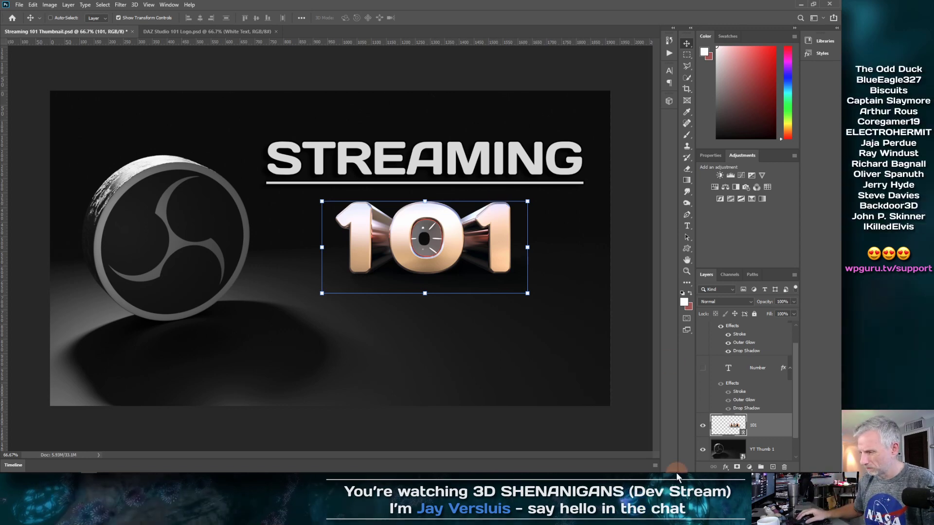
Open Adobe Creative Cloud, examine the available app updates and the update options, and close it without updating
left_click(750, 466)
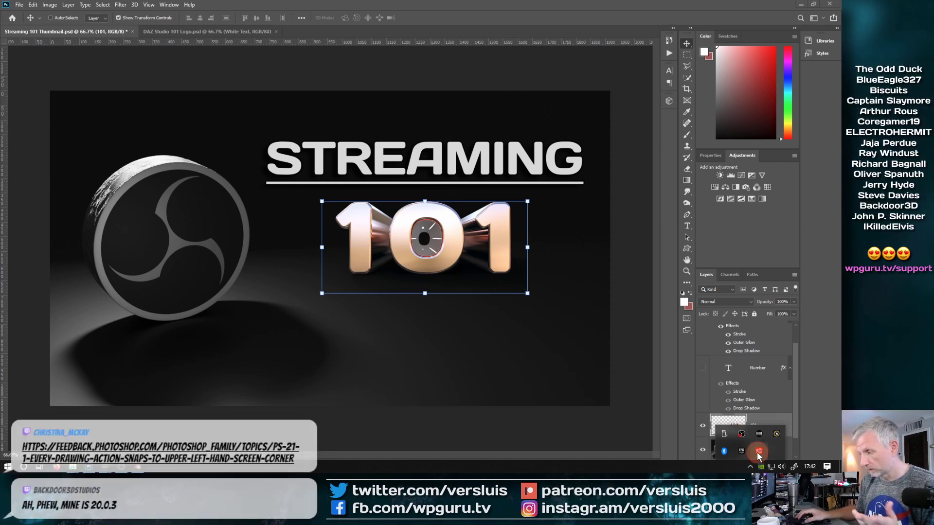
left_click(10, 467)
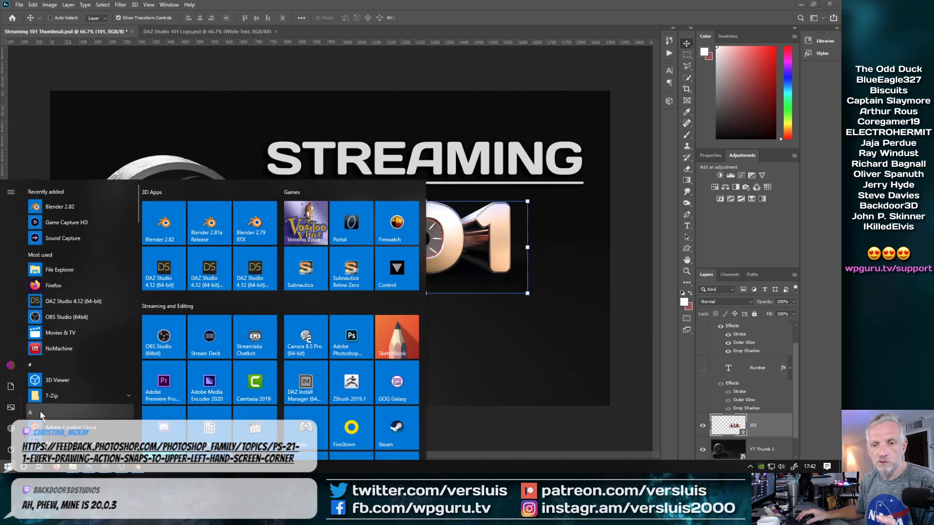
scroll(208, 343, "down", 3)
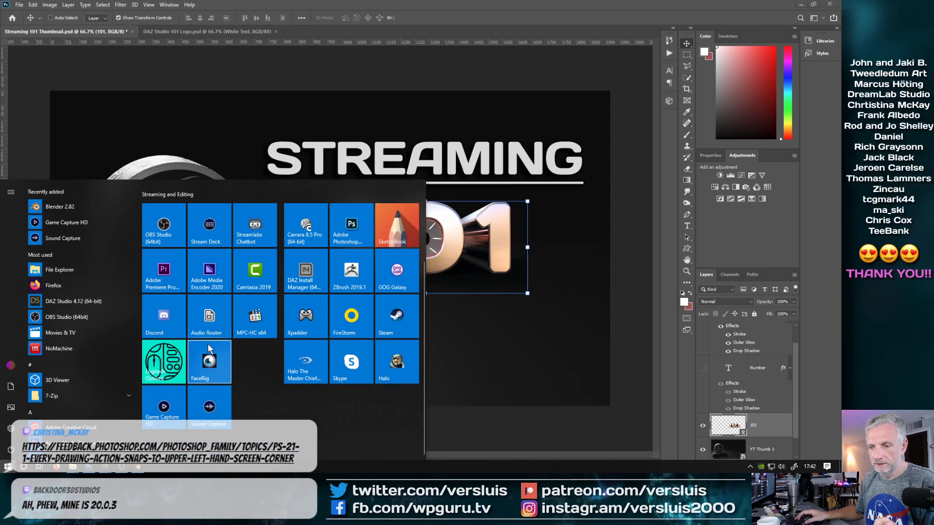
scroll(64, 329, "down", 3)
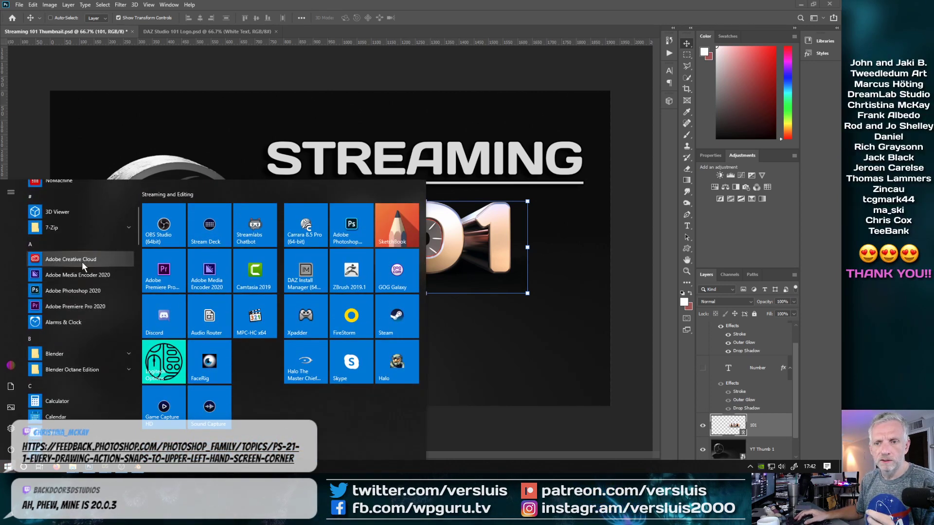
left_click(81, 261)
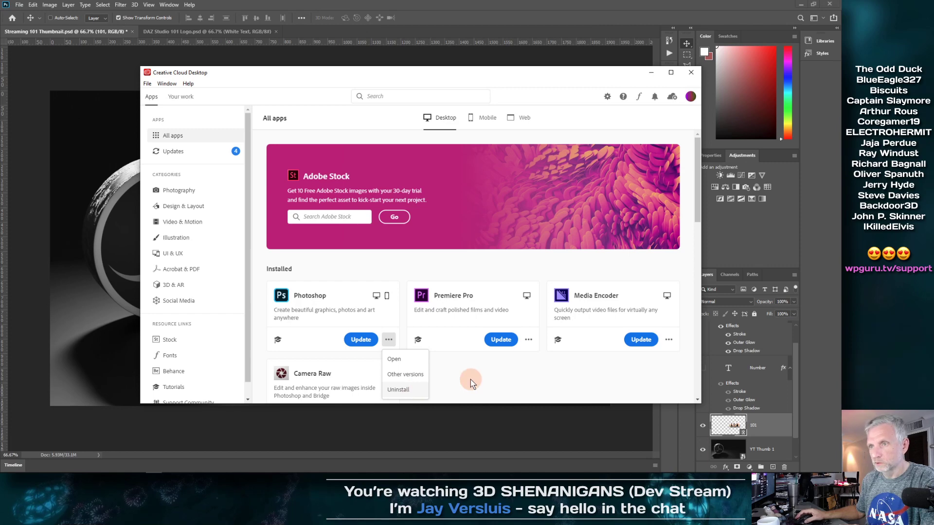
left_click(173, 152)
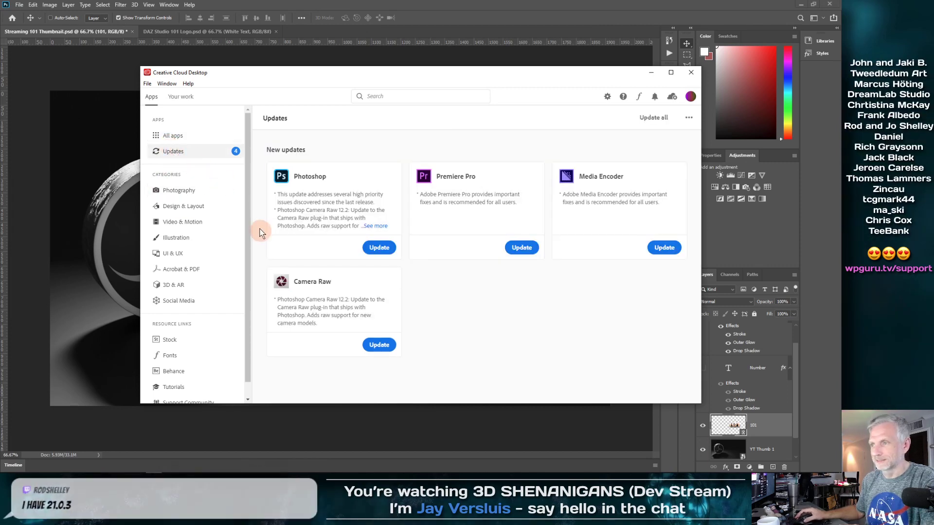
left_click(690, 118)
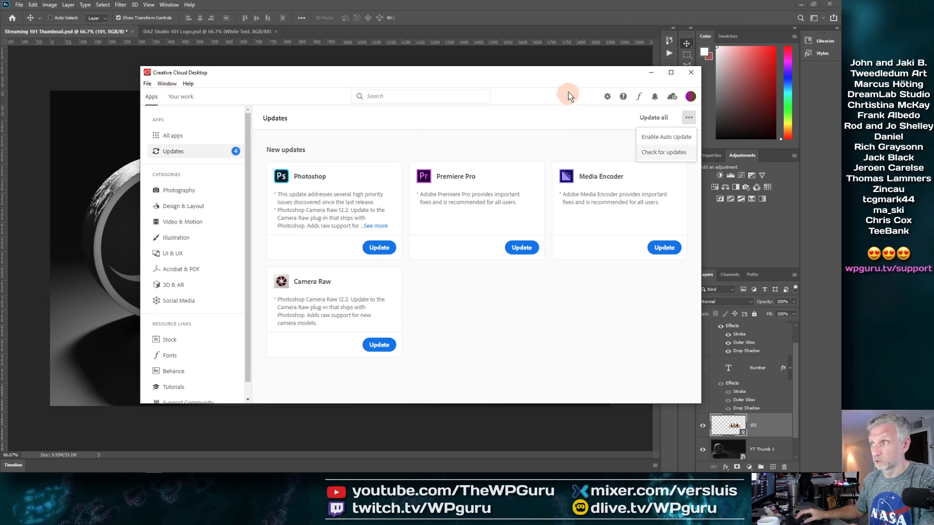
left_click(690, 74)
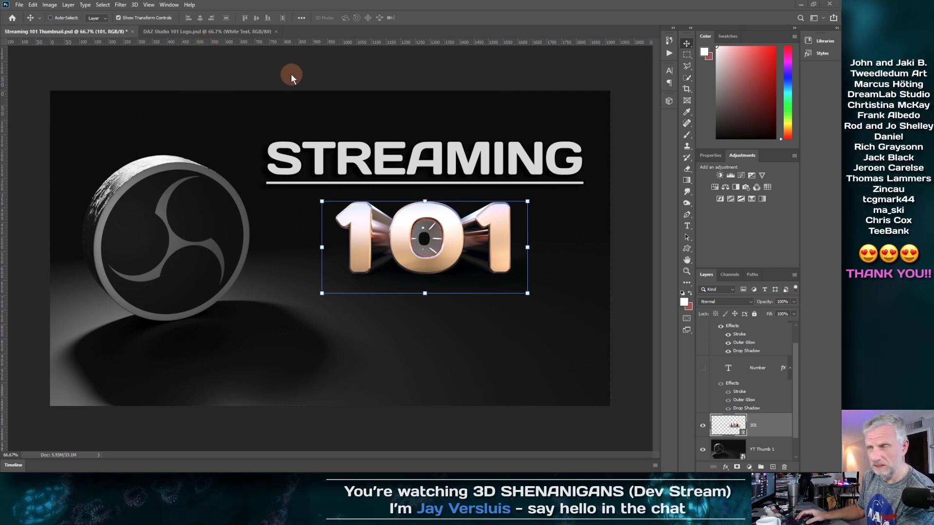
Switch back to DAZ Studio and close the 101 render without saving it
left_click(801, 6)
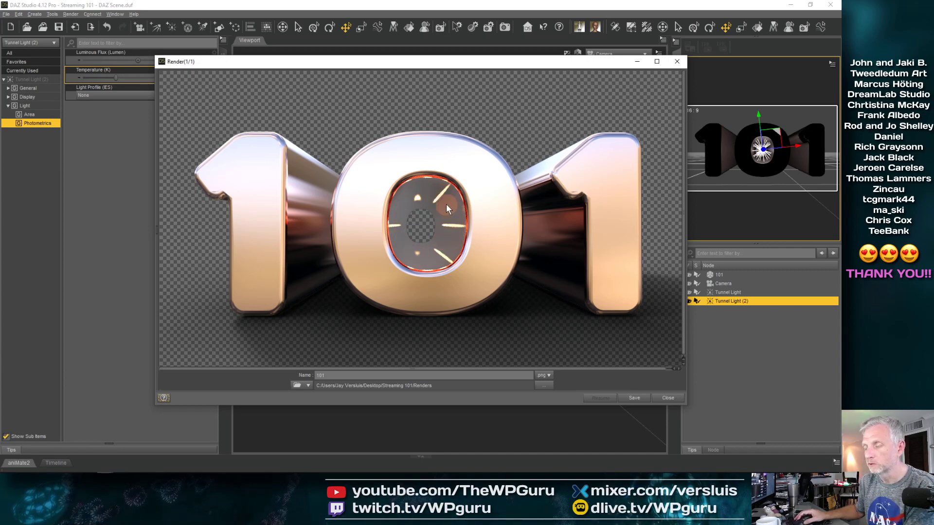
left_click(668, 398)
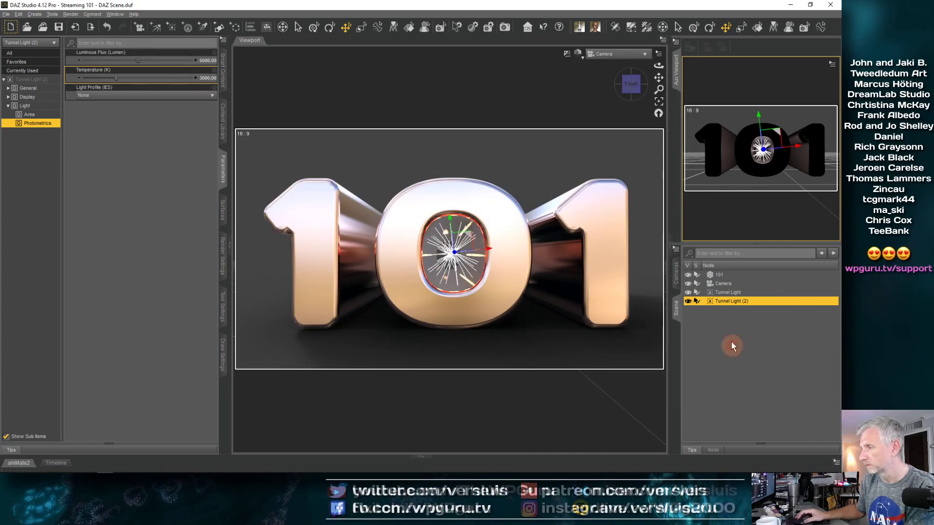
Try a luminous flux of 1000 lumens on Tunnel Light, and set it to 10000 lumens instead
left_click(732, 292)
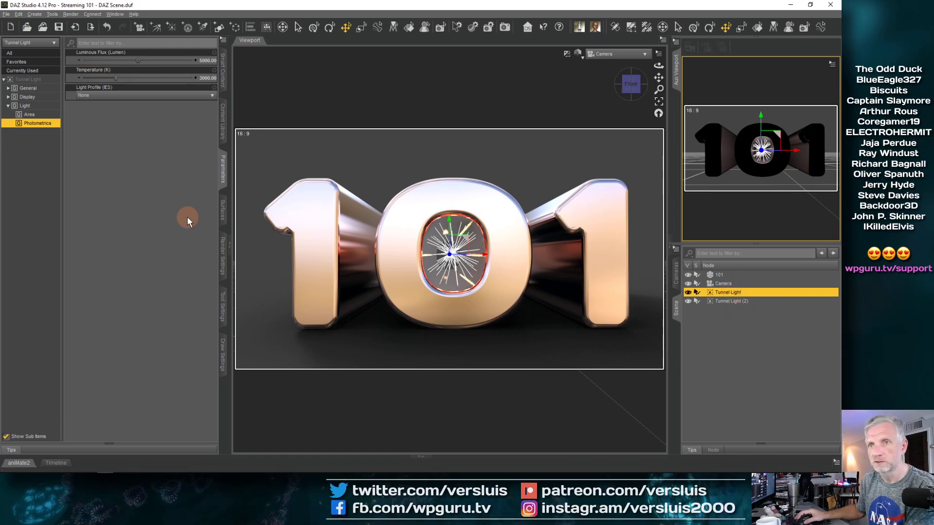
left_click(45, 126)
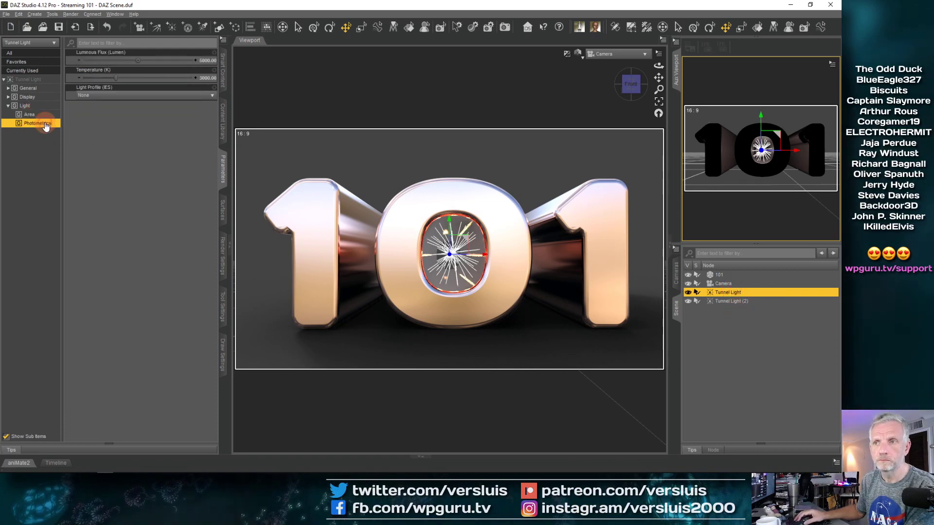
left_click(205, 61)
type("1000")
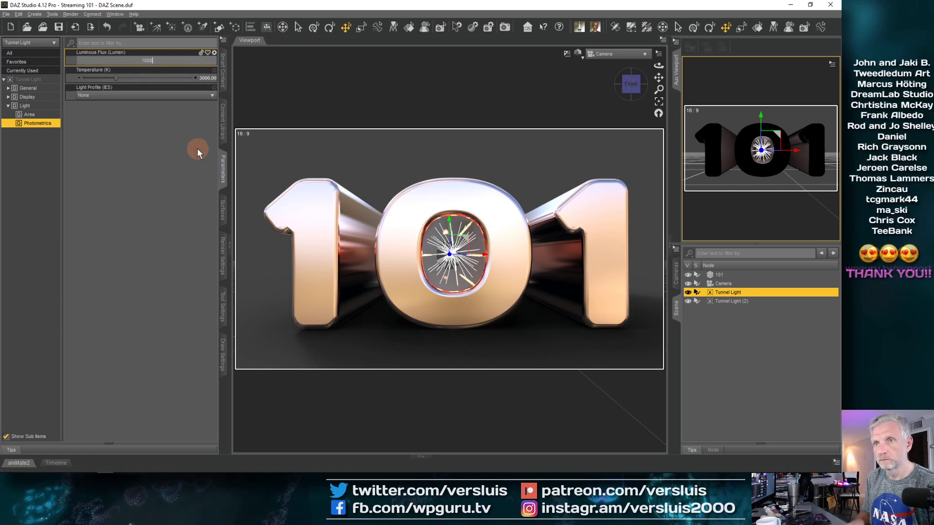
key("Return")
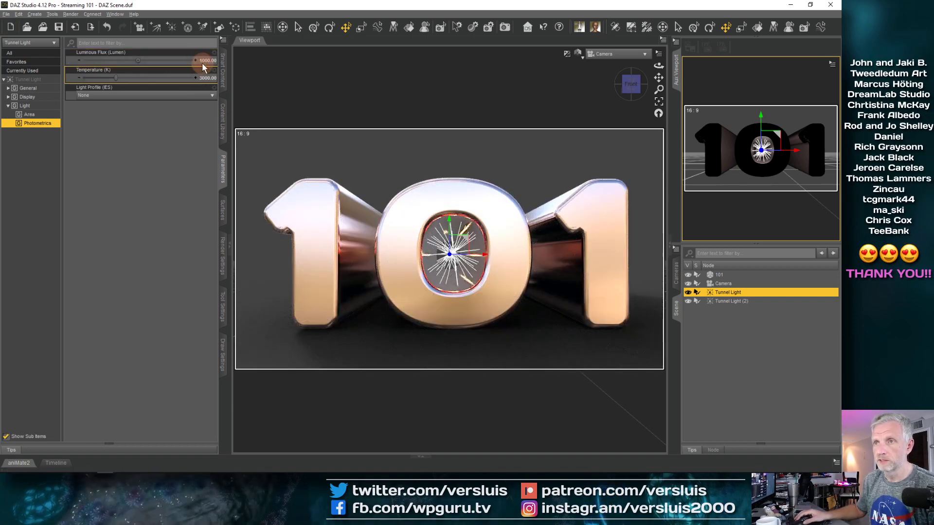
left_click(203, 62)
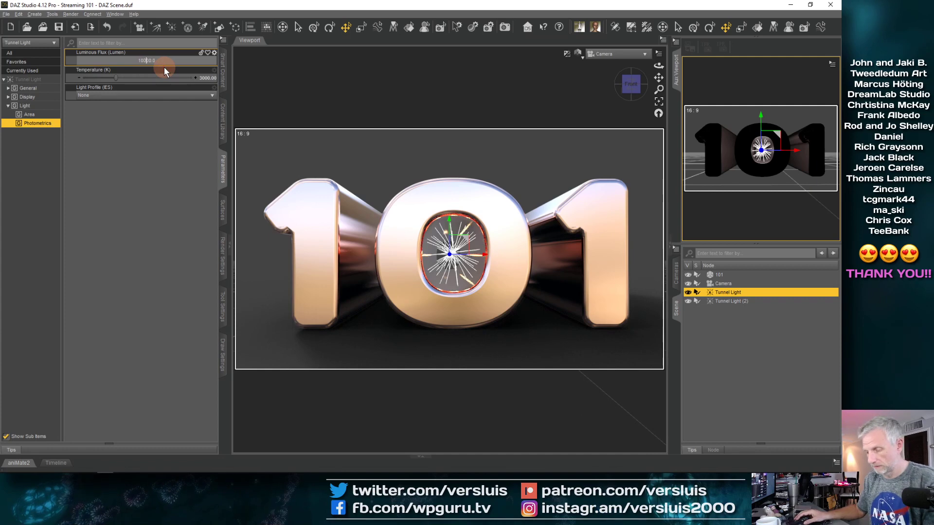
key("Return")
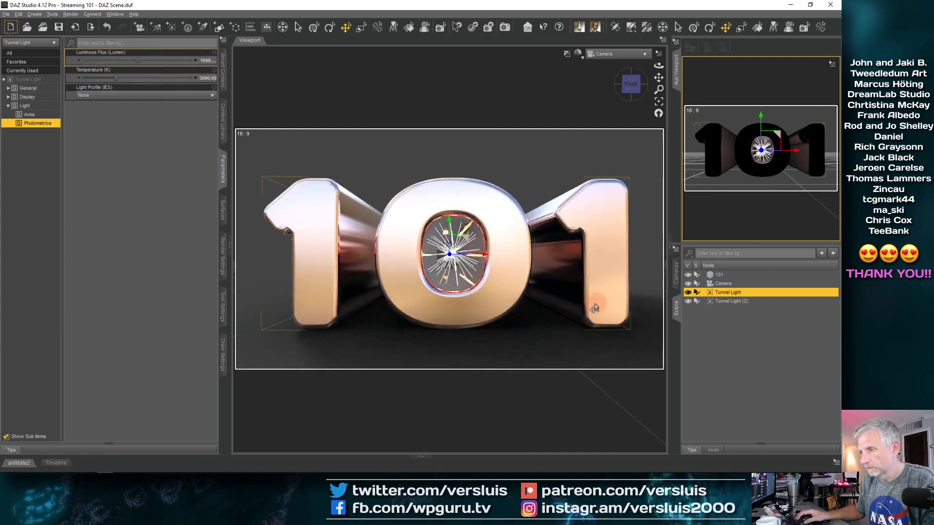
Rename Tunnel Light as Tunnel Light Back and Tunnel Light (2) as Tunnel Light Front
double_click(749, 293)
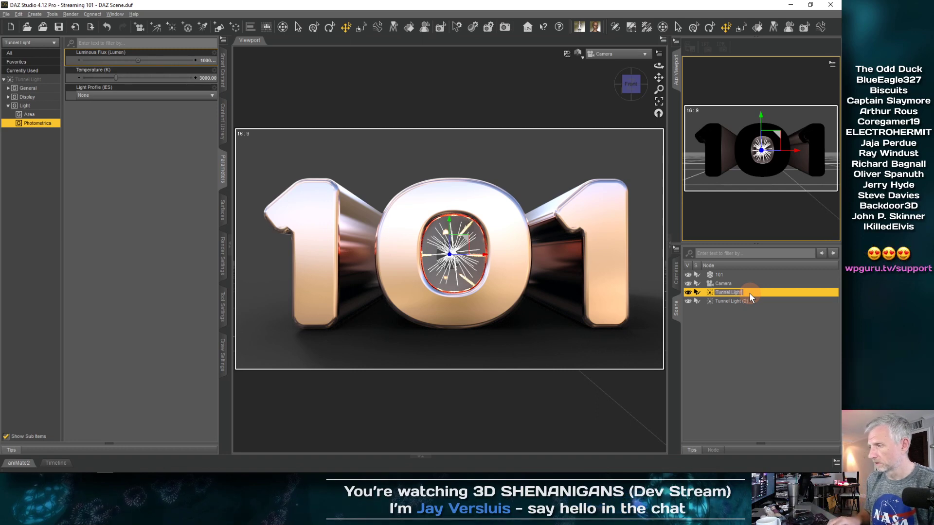
key("End")
type("Back")
key("Return")
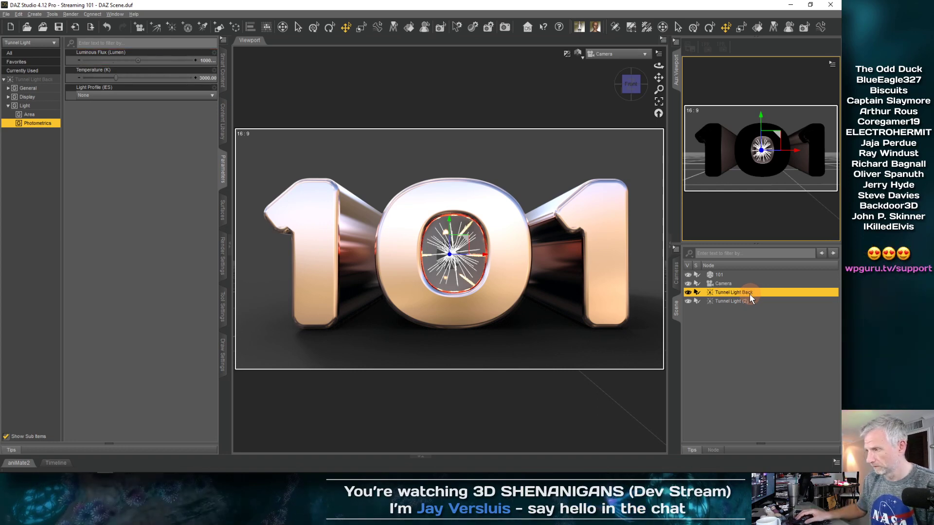
left_click(746, 301)
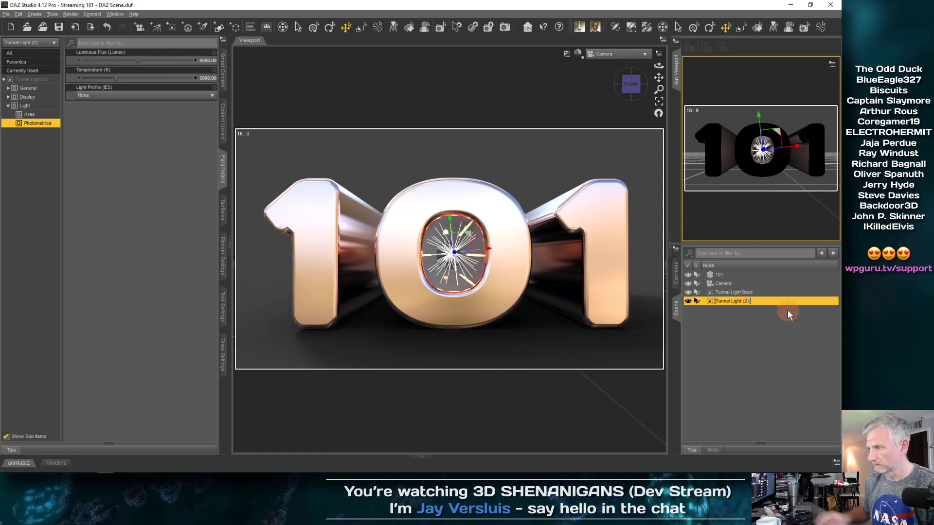
key("End")
type("Front")
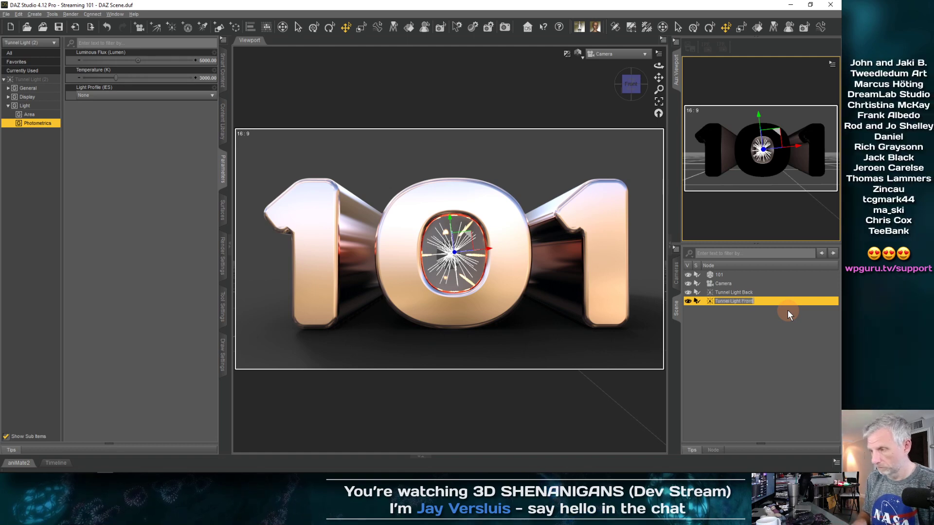
key("Return")
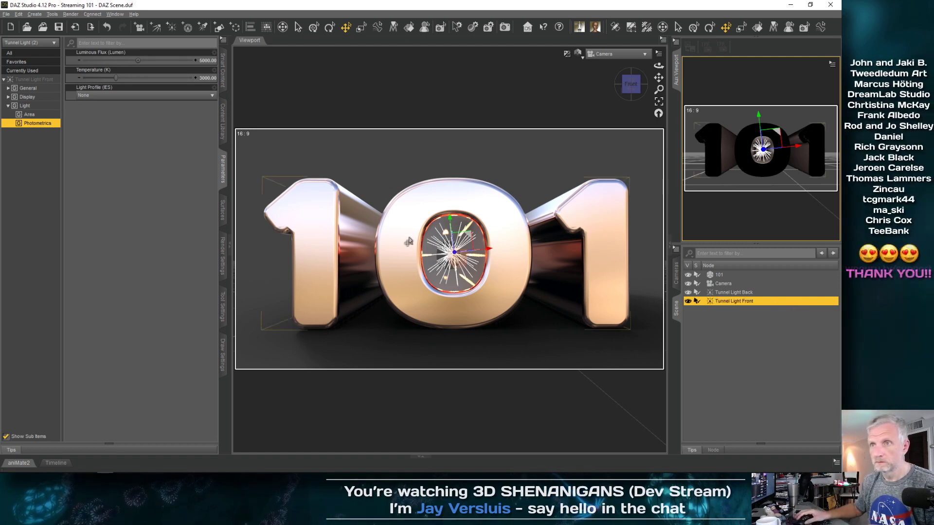
Set the luminous flux of Tunnel Light Front to 10000 lumens and test-render the scene without saving the image
left_click(202, 63)
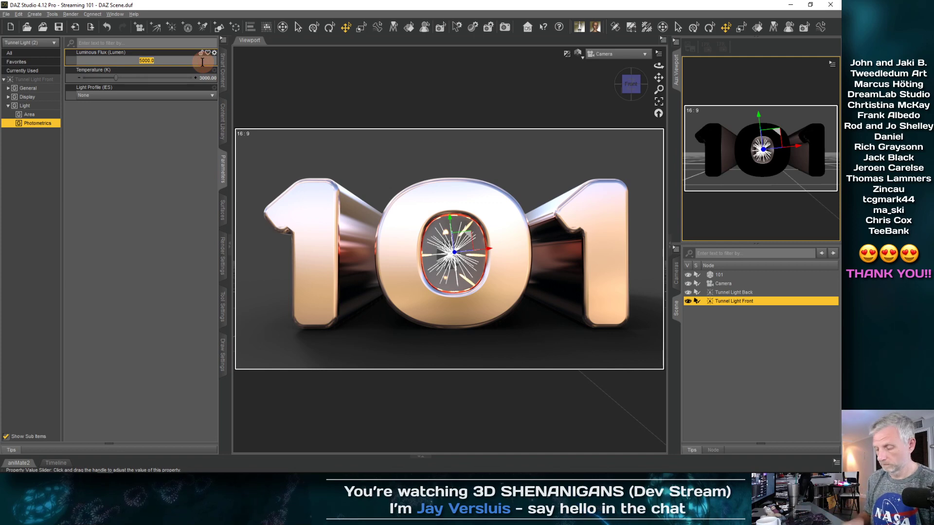
type("1000")
key("Return")
key("ctrl+r")
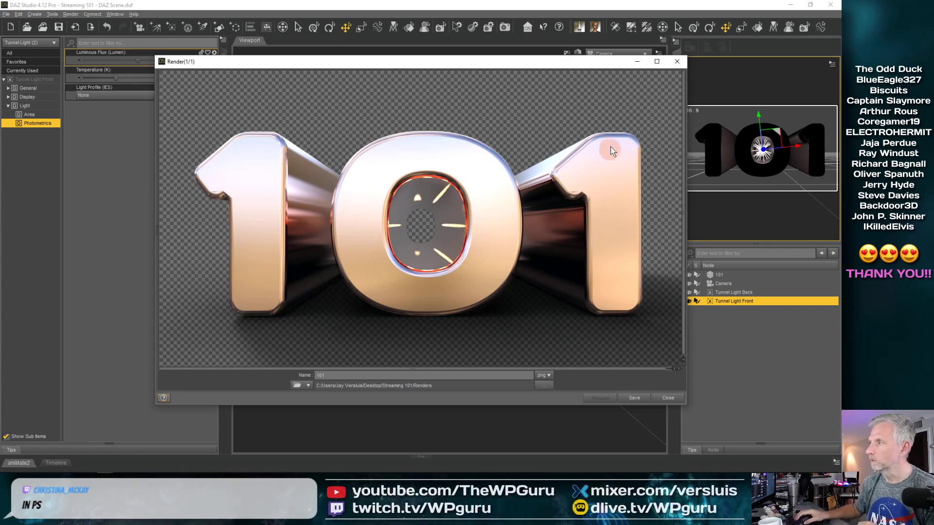
left_click(789, 5)
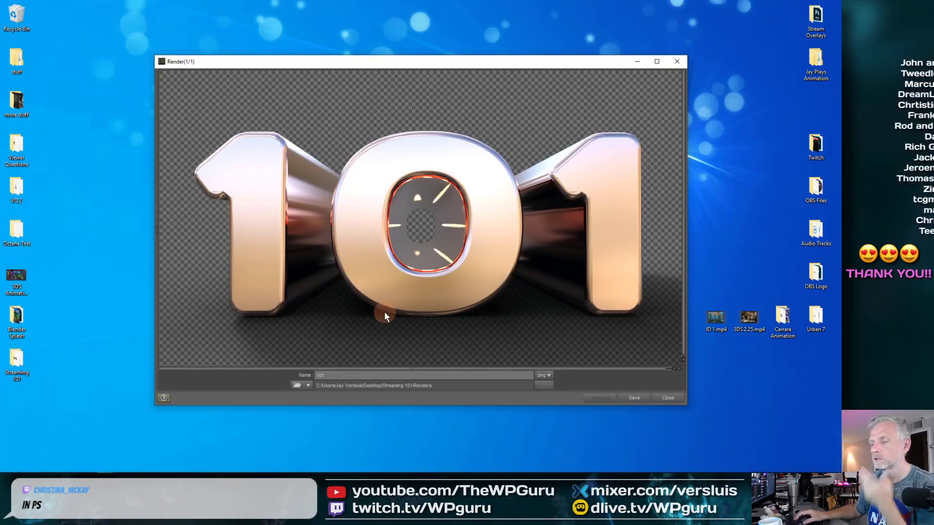
left_click(666, 398)
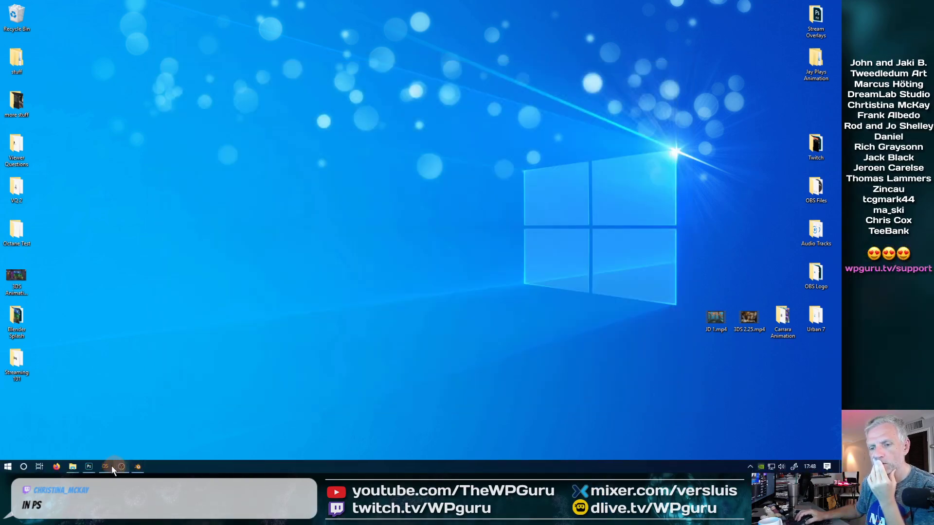
Switch to Photoshop to check the 101 in the Streaming 101 thumbnail, and return to DAZ Studio
left_click(90, 466)
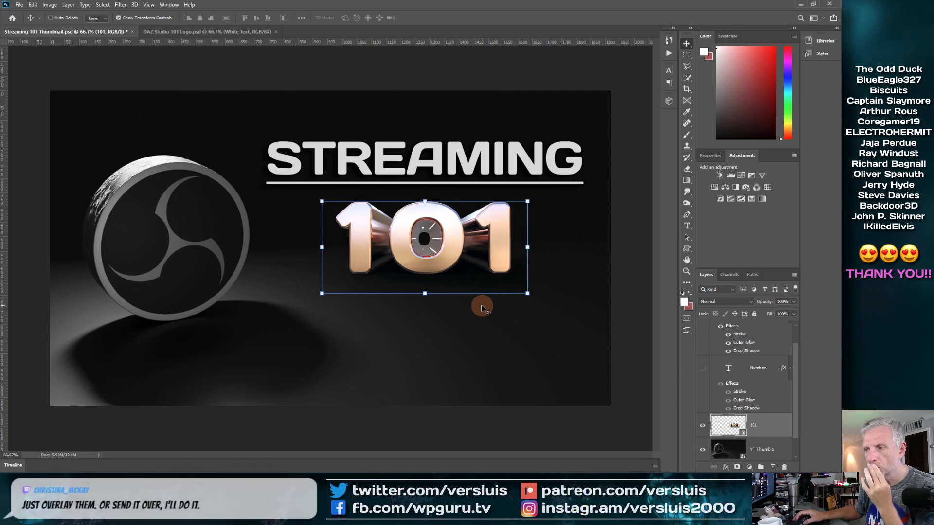
key("super+d")
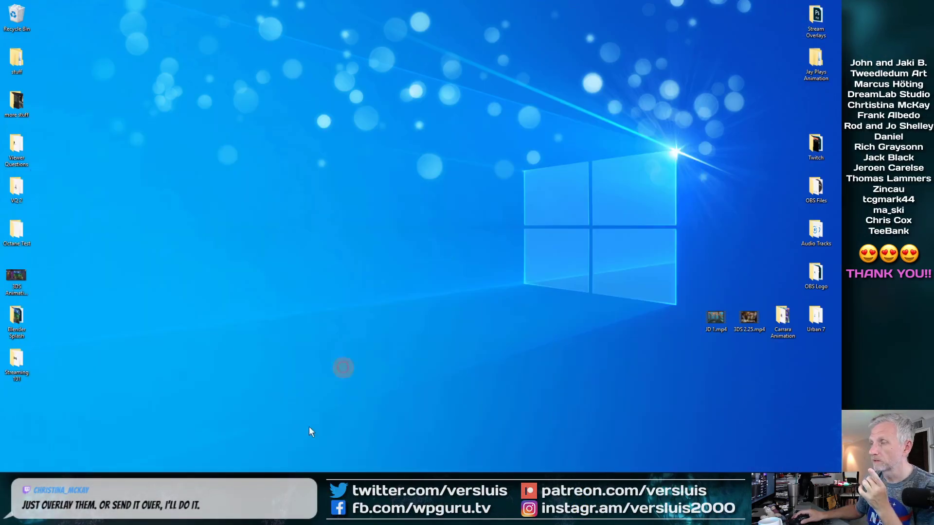
left_click(111, 468)
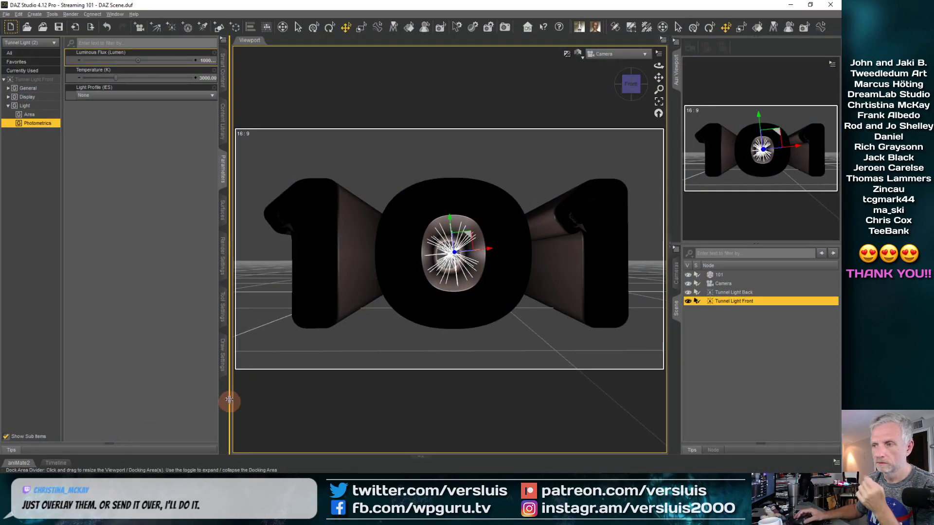
Render the 101 scene again, save it over the existing 101 PNG, and switch to Photoshop
left_click(159, 69)
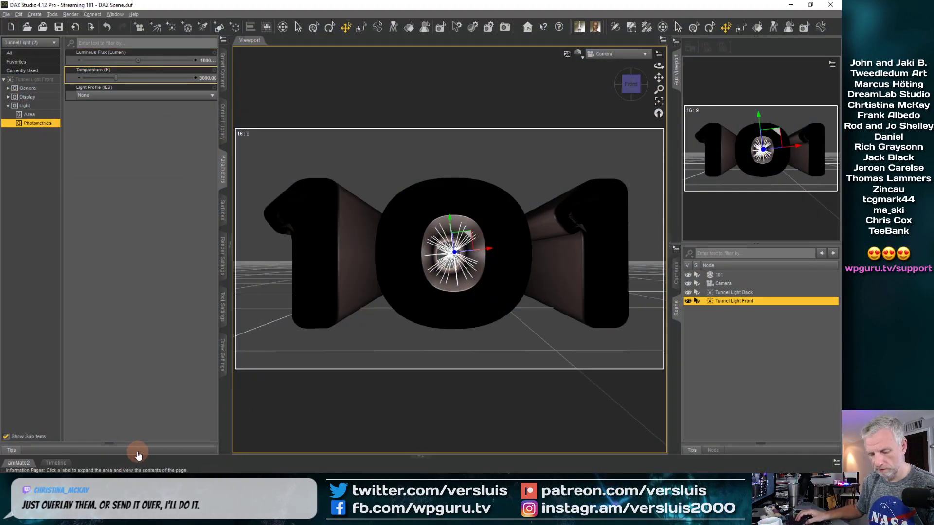
key("ctrl+r")
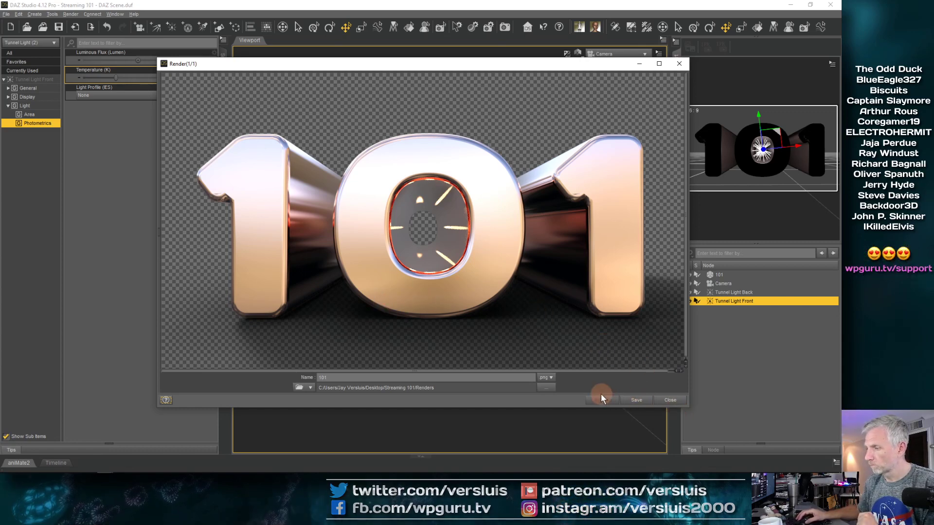
left_click(638, 403)
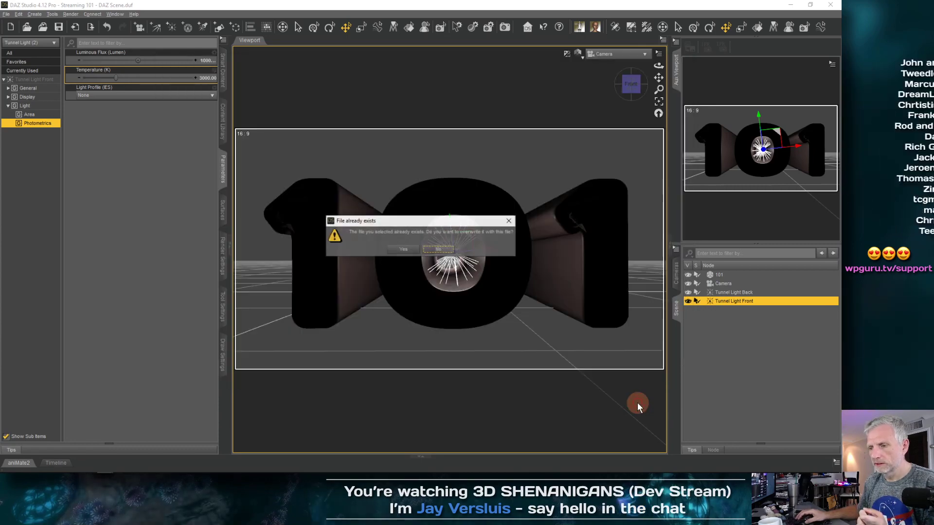
left_click(409, 250)
mouse_move(267, 471)
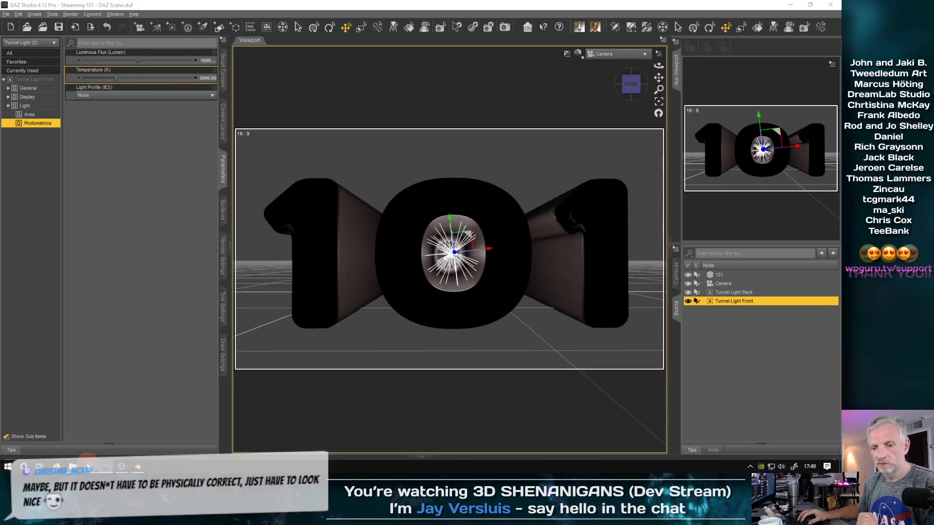
left_click(88, 466)
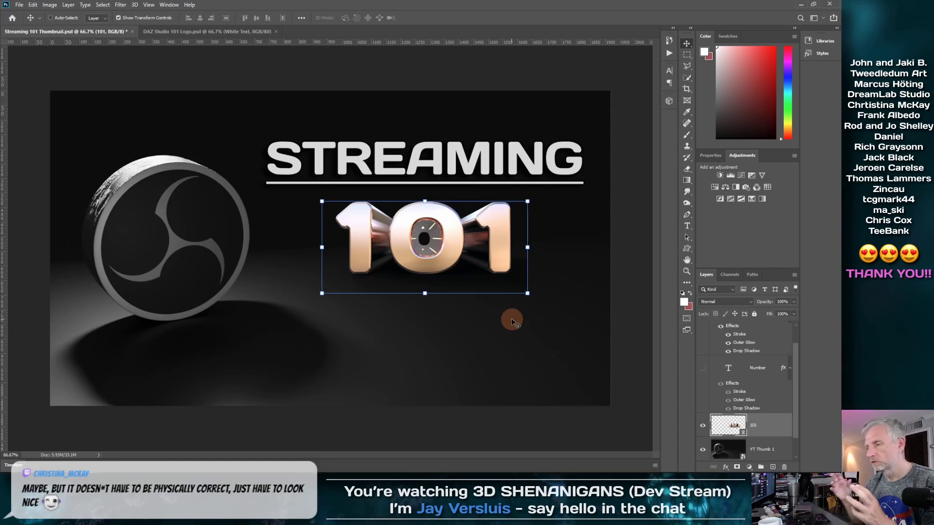
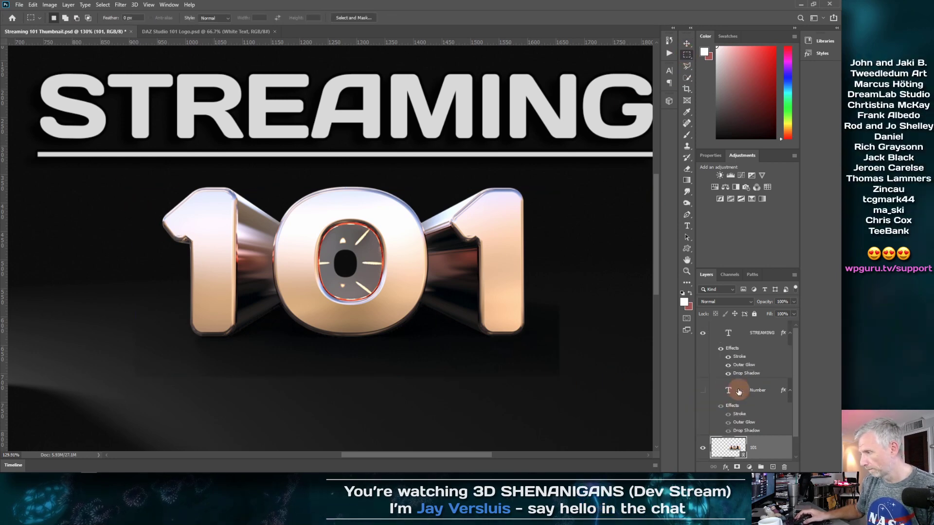
Hide the YT Thumb 1 background layer to inspect the edges of the 101 render's shadow, and show it again
left_click(702, 449)
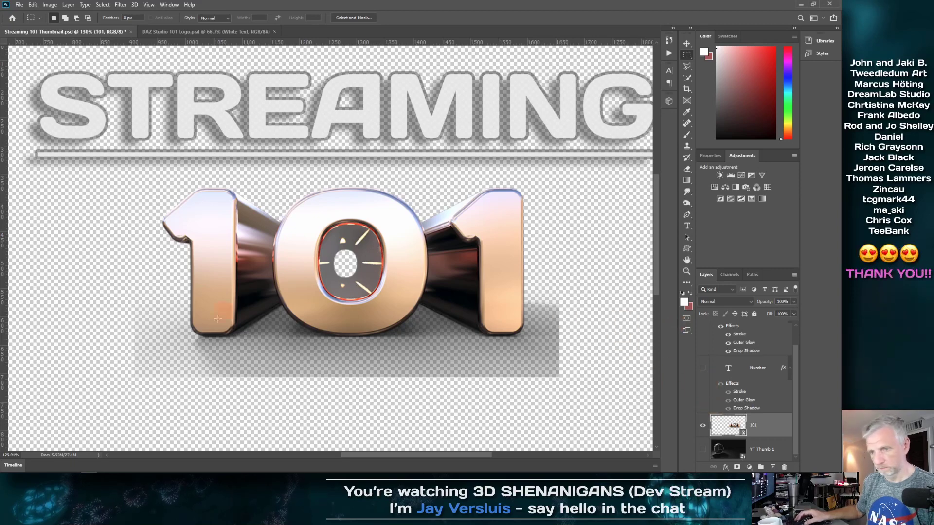
left_click(702, 450)
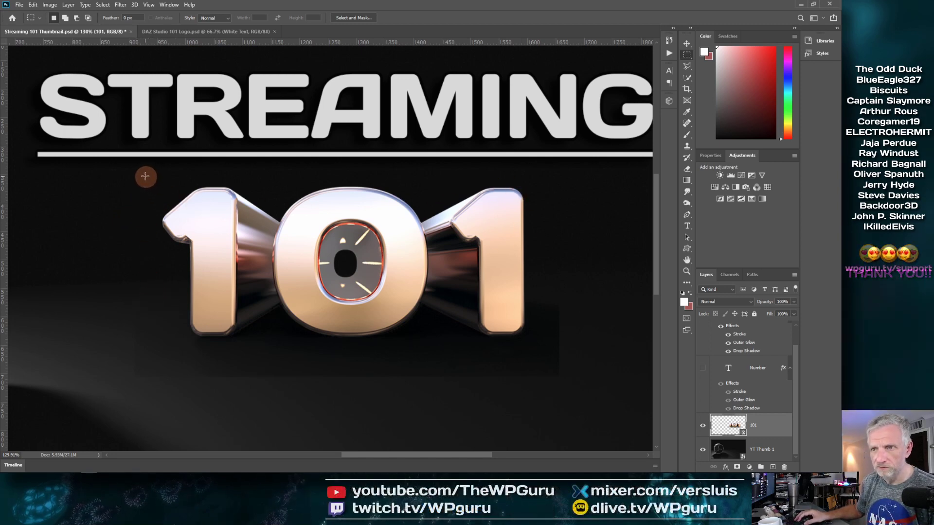
Try a rectangular selection around the 101 and its shadow, and invert it
left_click_drag(143, 174, 547, 367)
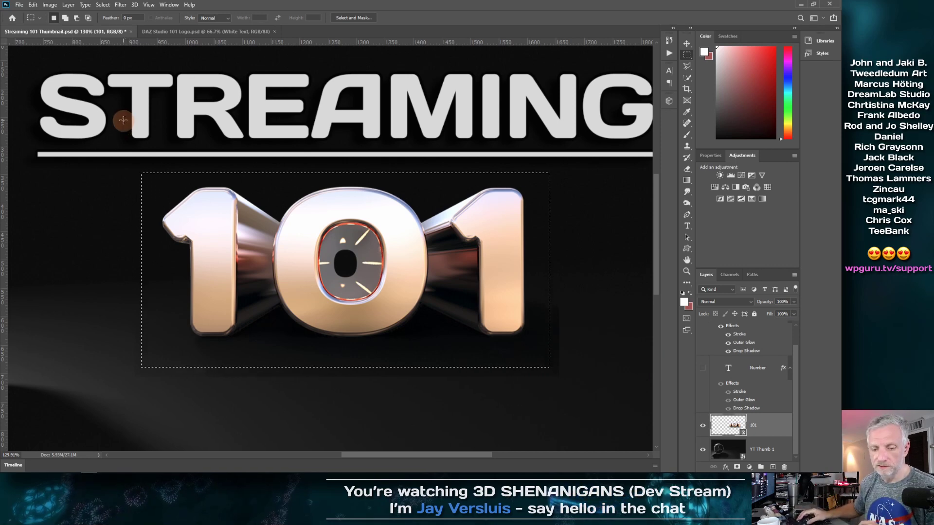
left_click(103, 6)
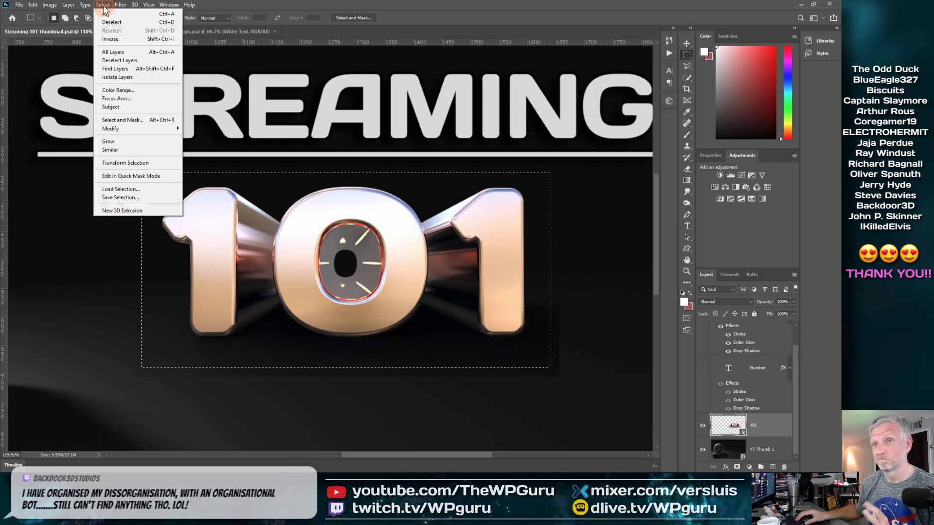
left_click(130, 38)
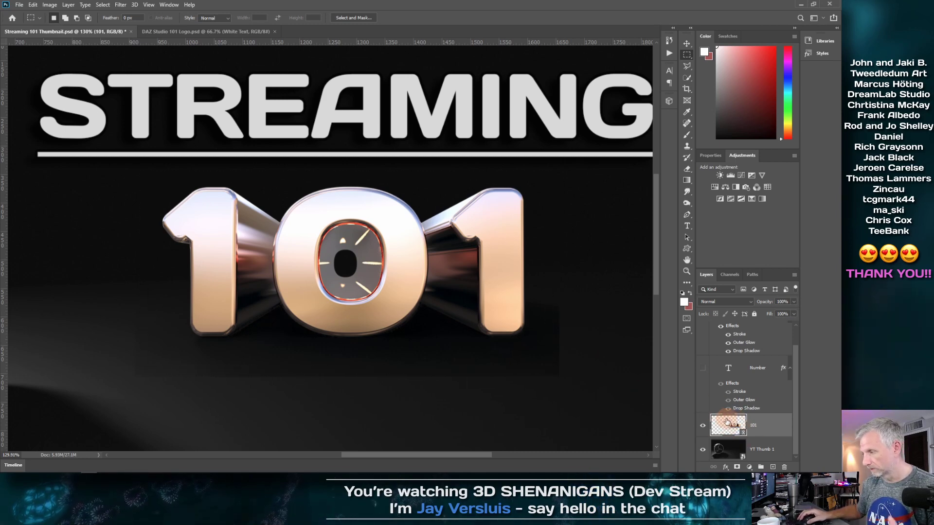
Add a layer mask to the 101 layer and brush black around the number to hide the hard shadow edges
left_click(736, 467)
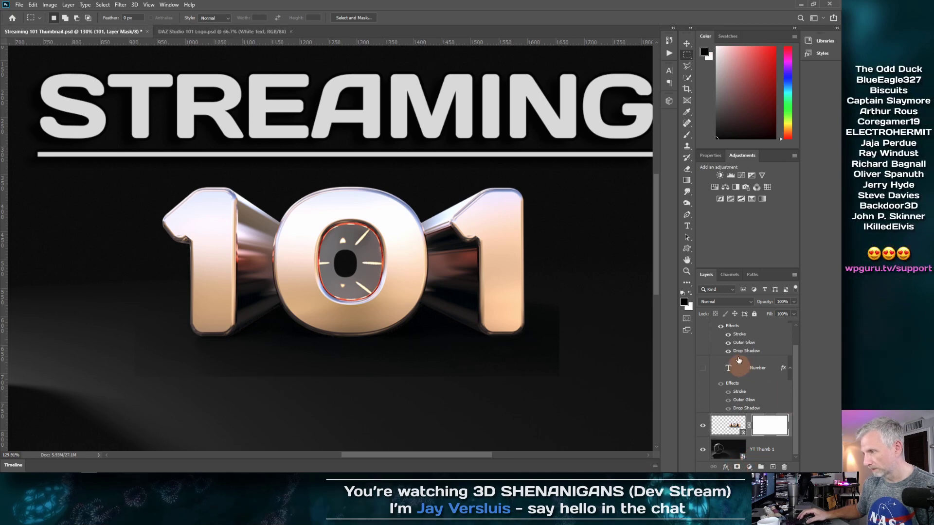
left_click(687, 158)
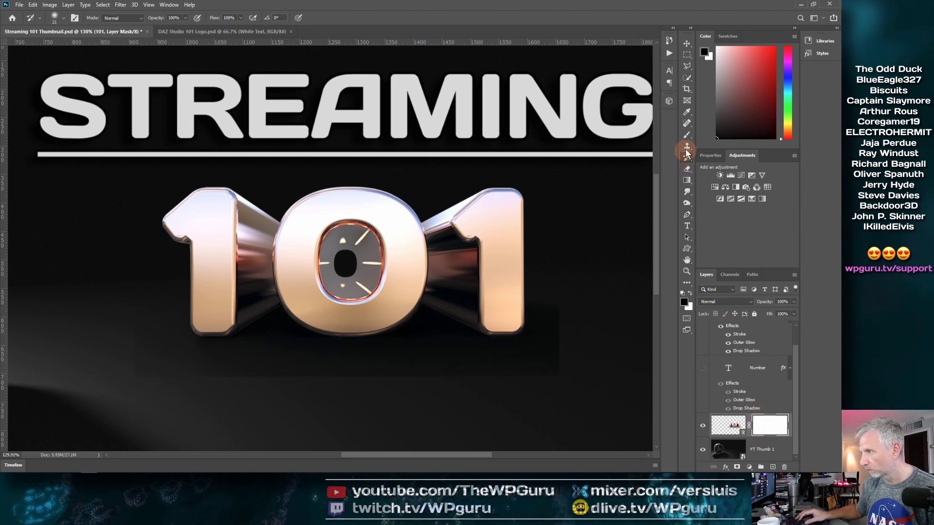
left_click(686, 135)
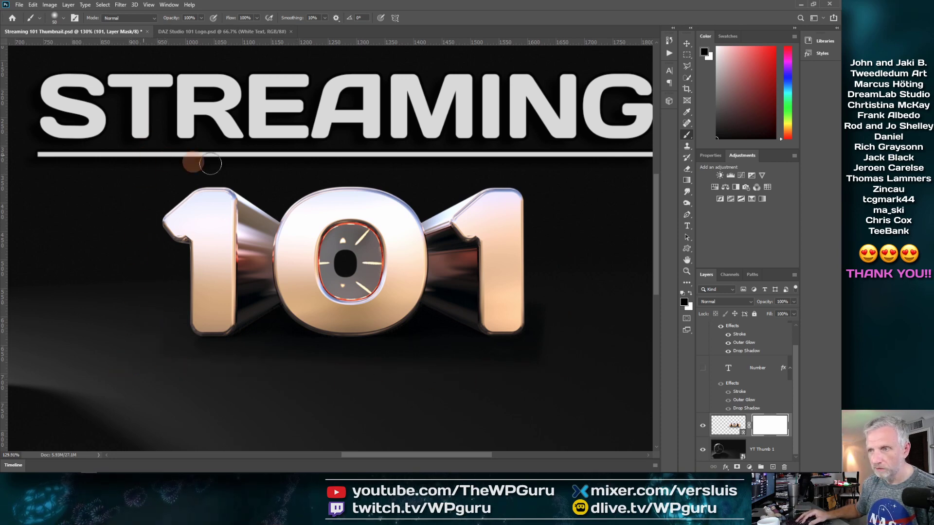
mouse_move(570, 163)
left_mouse_down()
mouse_move(581, 252)
mouse_move(566, 215)
mouse_move(594, 410)
mouse_move(523, 405)
left_mouse_up()
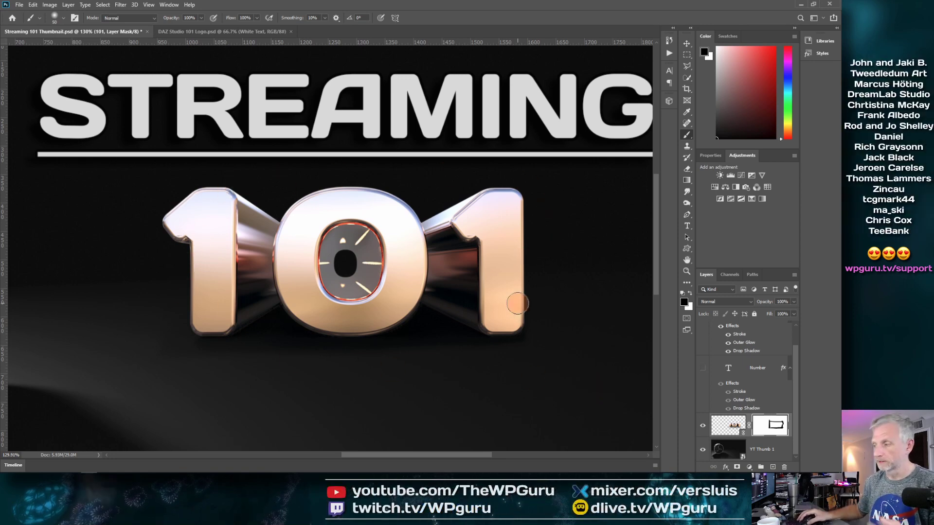
mouse_move(657, 221)
left_mouse_down()
mouse_move(662, 305)
mouse_move(659, 230)
left_mouse_up()
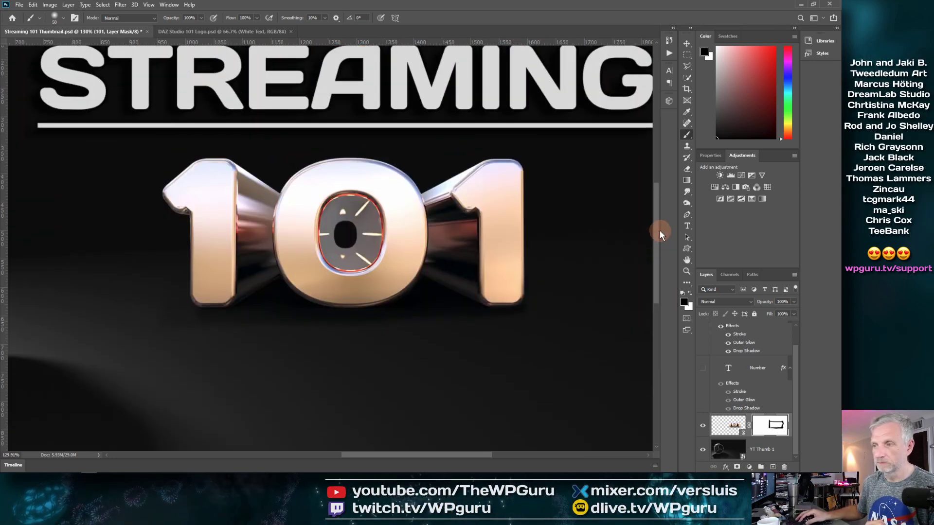
scroll(562, 272, "down", 4)
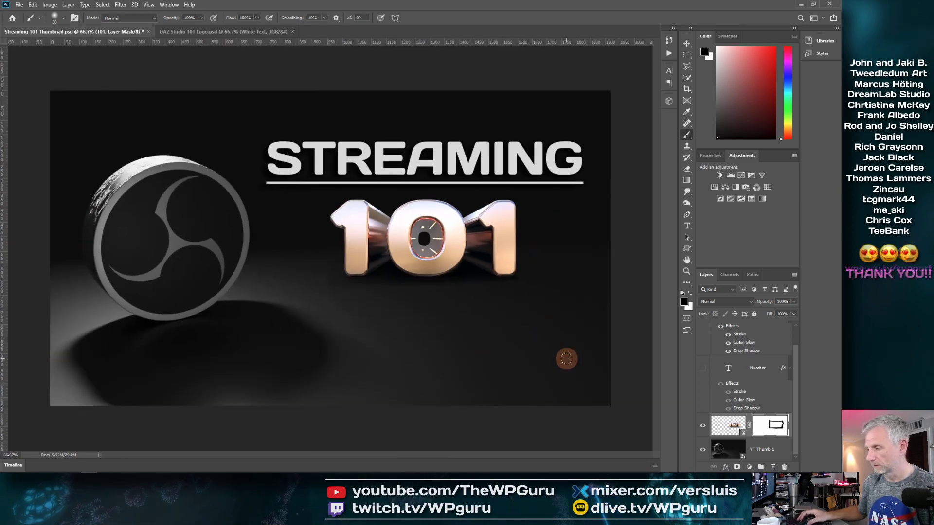
Delete the layer mask from the 101 layer
left_click(722, 425)
left_click(768, 427)
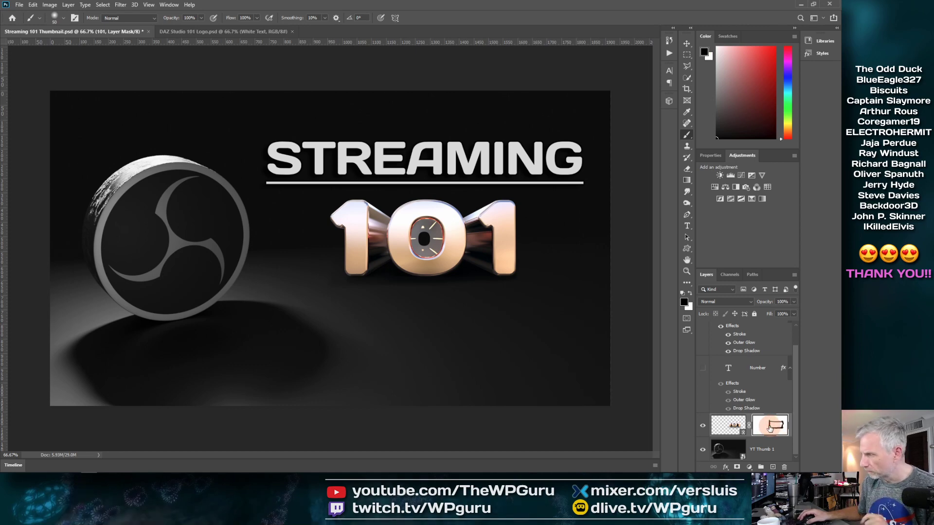
left_click_drag(769, 426, 787, 467)
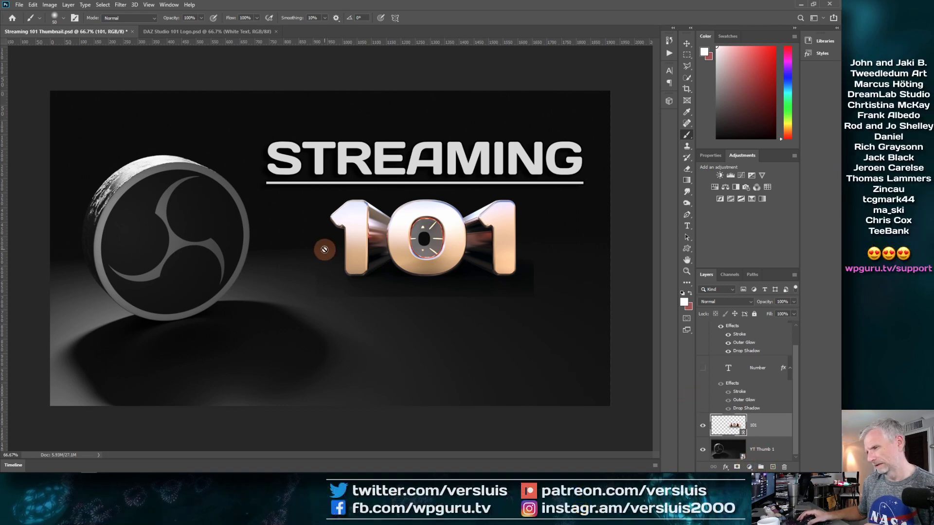
Draw a rectangular marquee closely around the 101 and its shadow on the 101 layer, and invert the selection
scroll(331, 247, "up", 2)
scroll(431, 238, "right", 5)
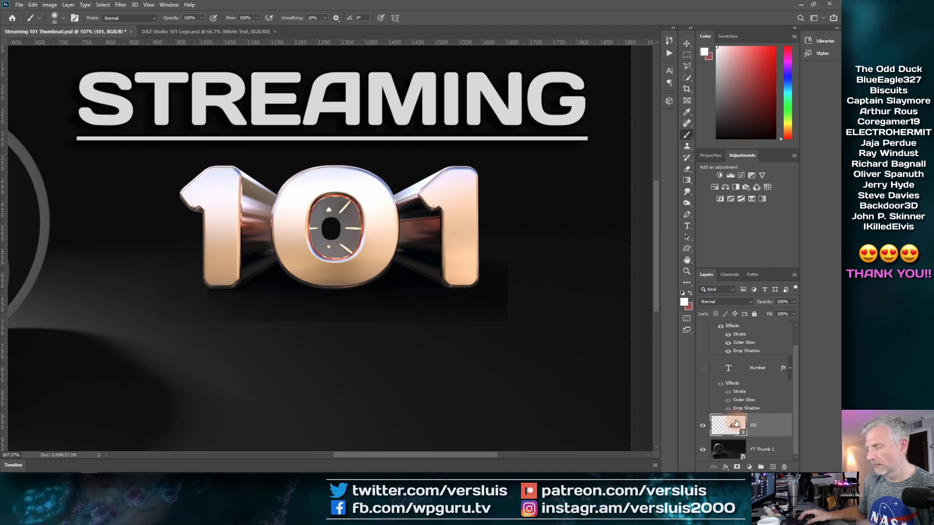
left_click(661, 80)
left_click(685, 54)
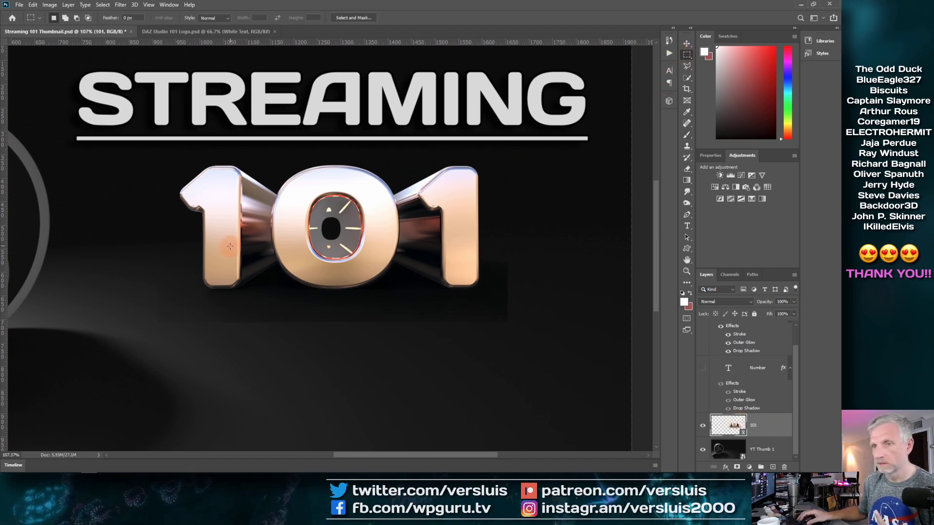
left_click_drag(169, 154, 499, 313)
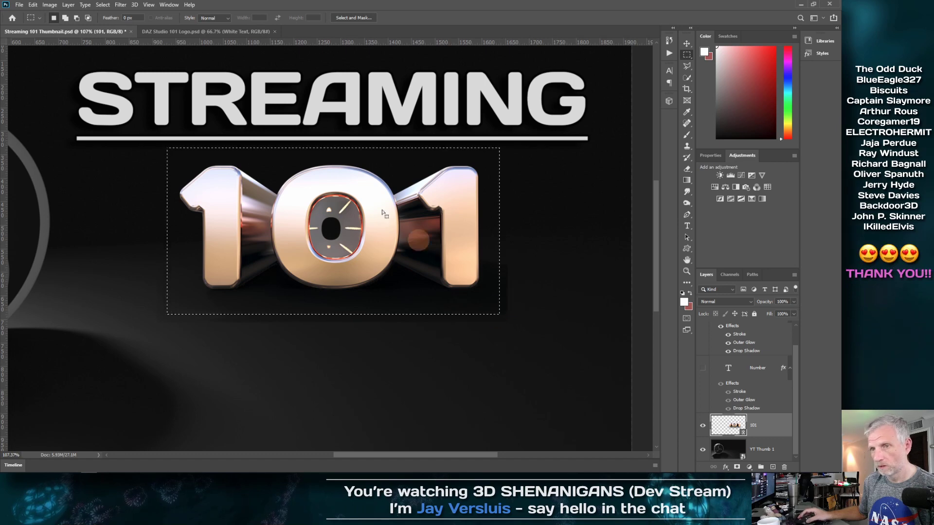
left_click(102, 6)
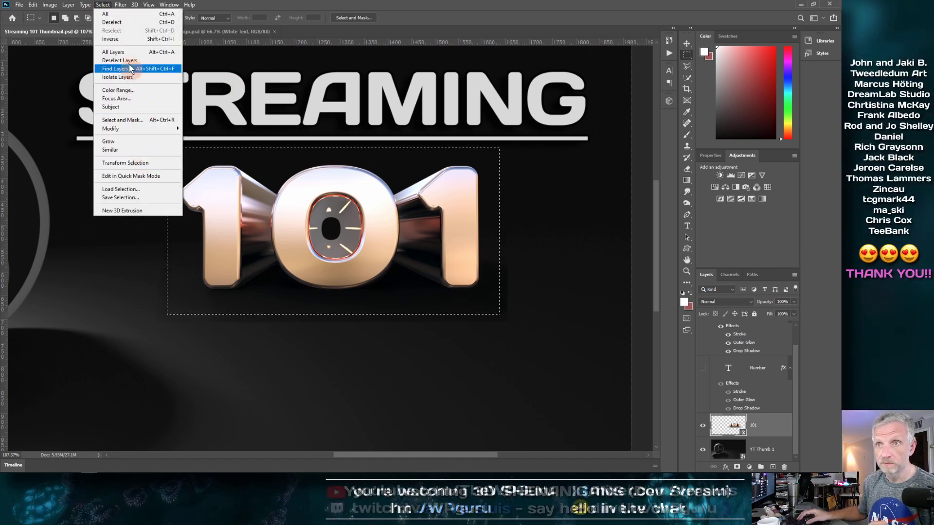
left_click(129, 40)
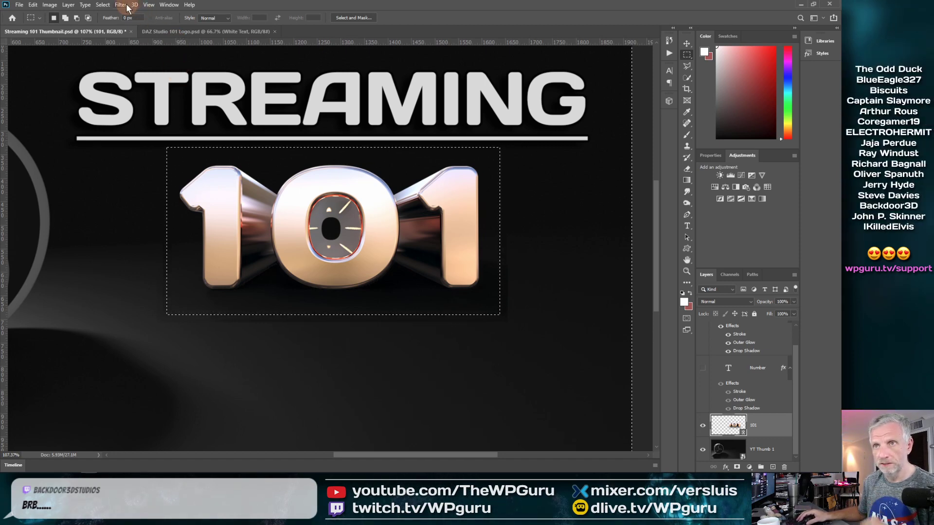
Feather the inverted selection around the 101 with a radius of 50 pixels
left_click(102, 5)
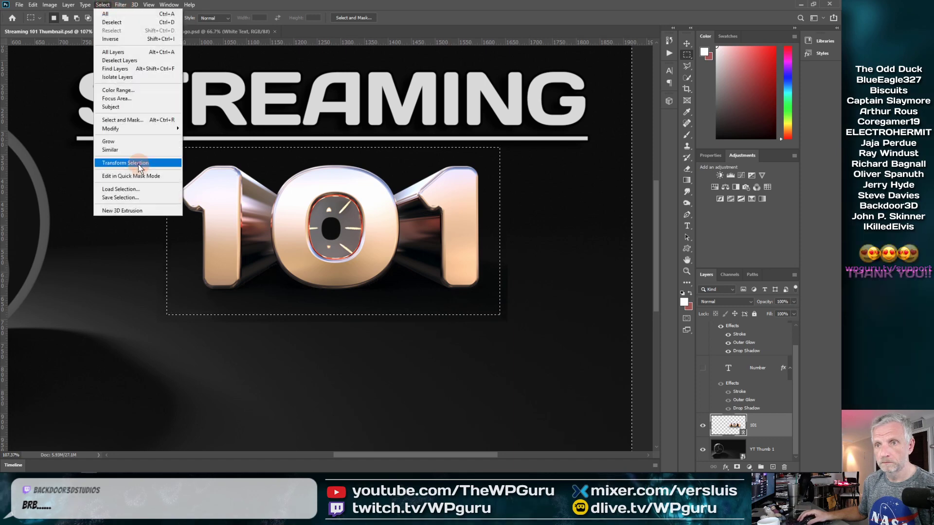
mouse_move(147, 130)
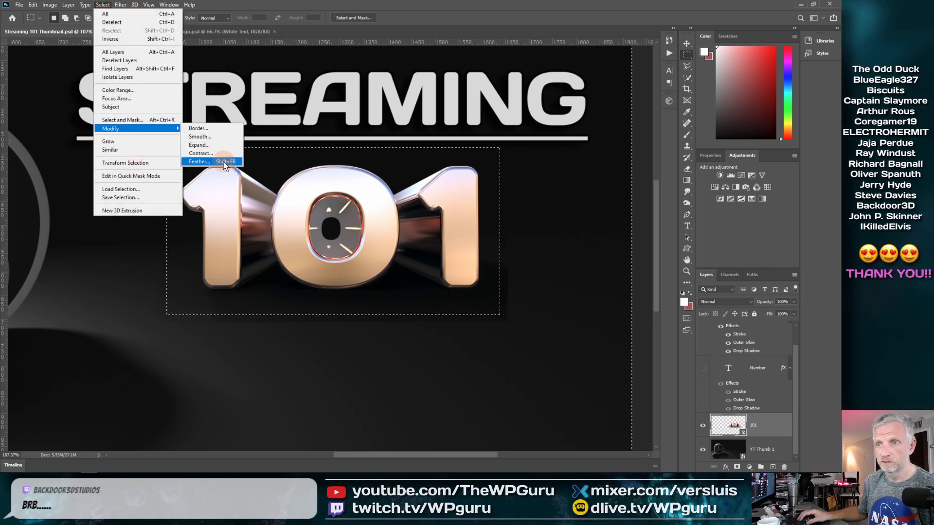
left_click(204, 161)
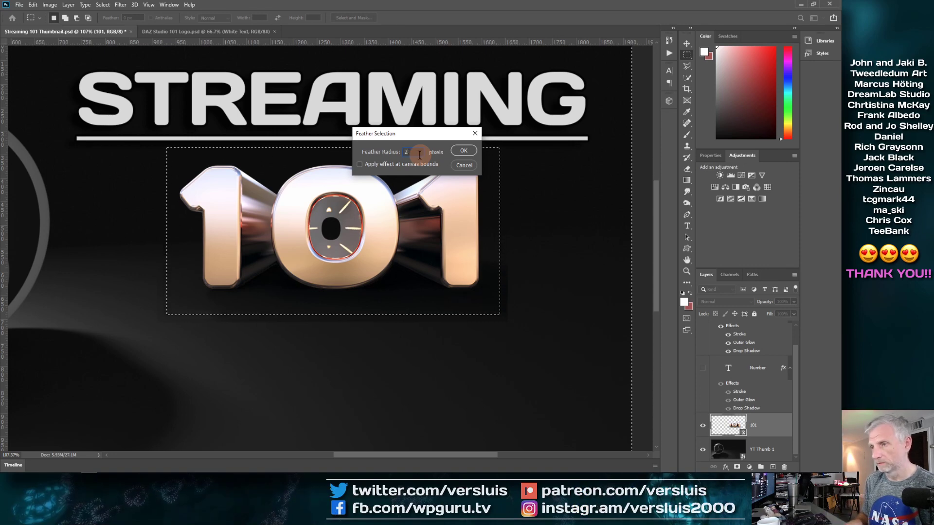
type("50")
key("Return")
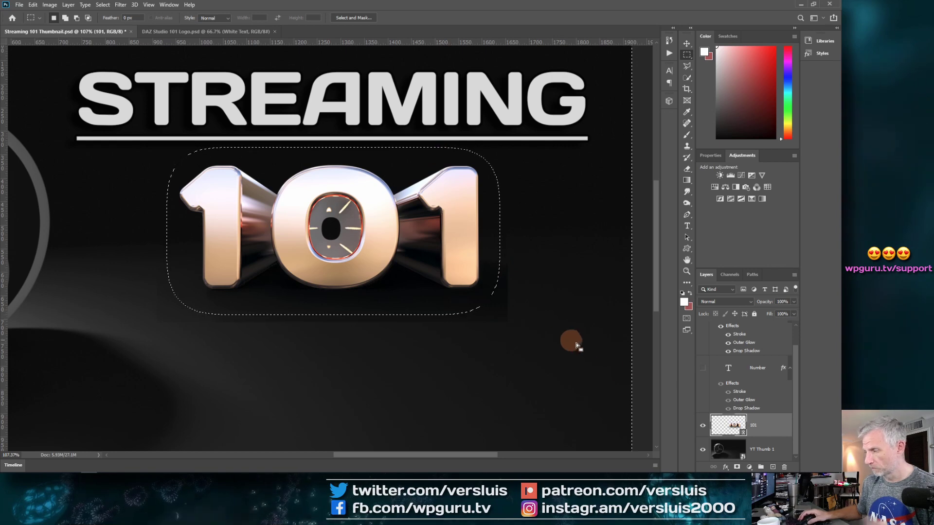
Try masking the 101 layer with the inverted feathered selection, discard the mask, and restore and clear the selection
left_click(736, 468, "alt")
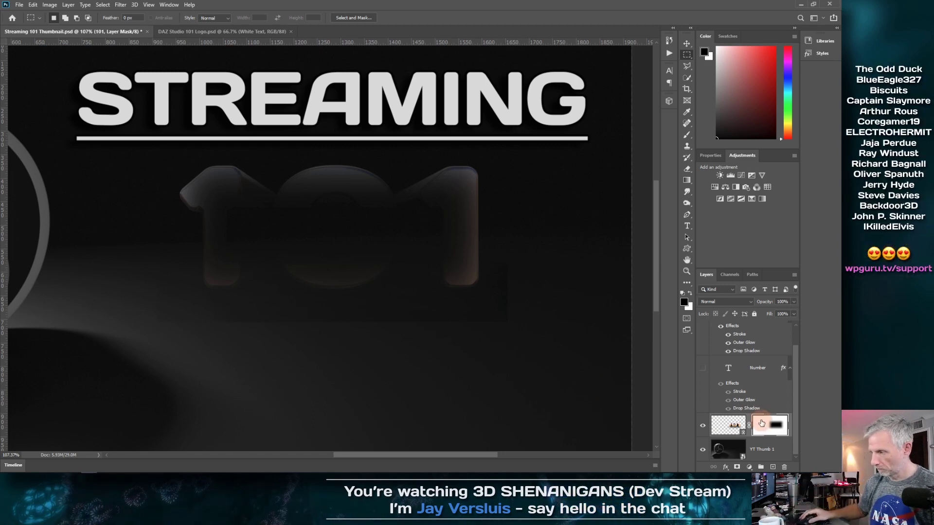
left_click_drag(770, 424, 784, 468)
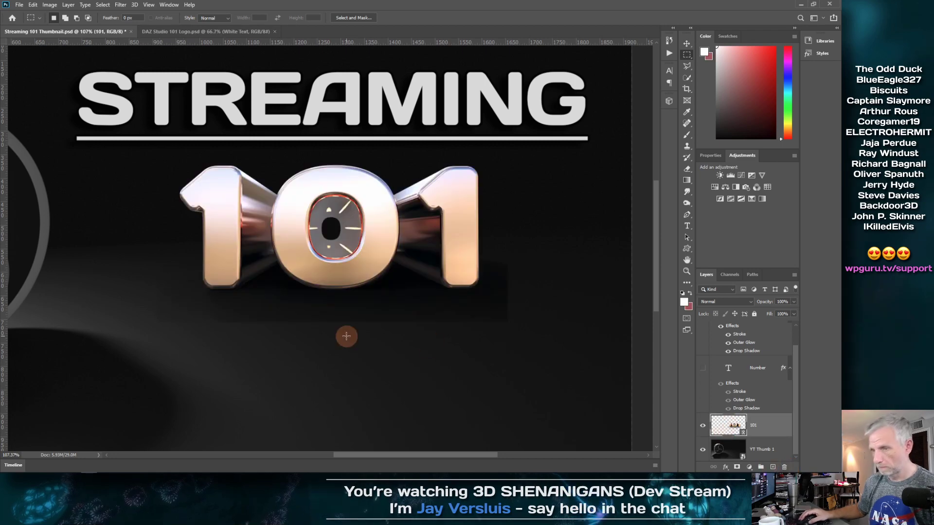
left_click(101, 5)
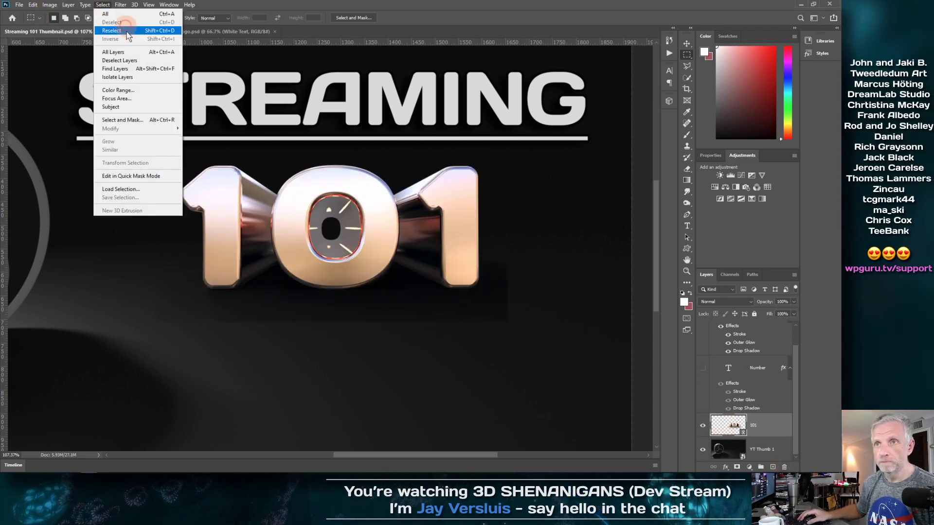
left_click(126, 31)
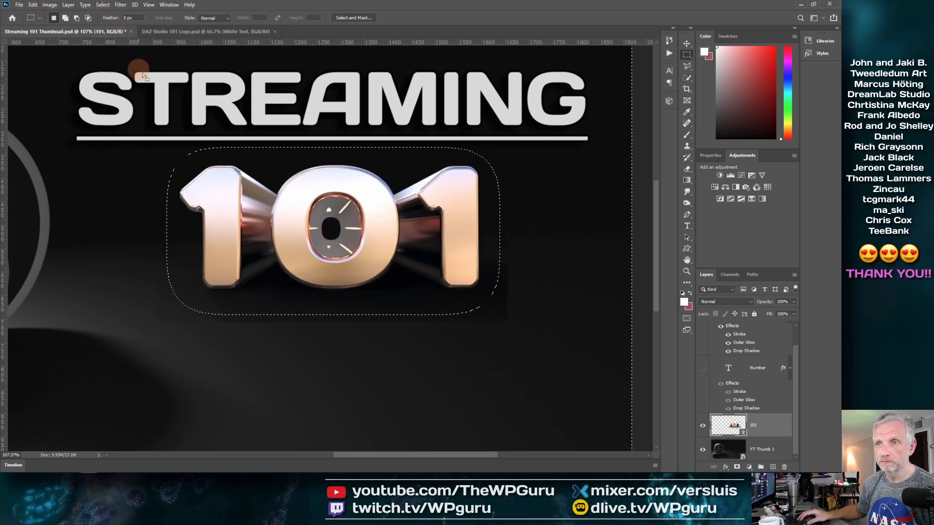
left_click(154, 88)
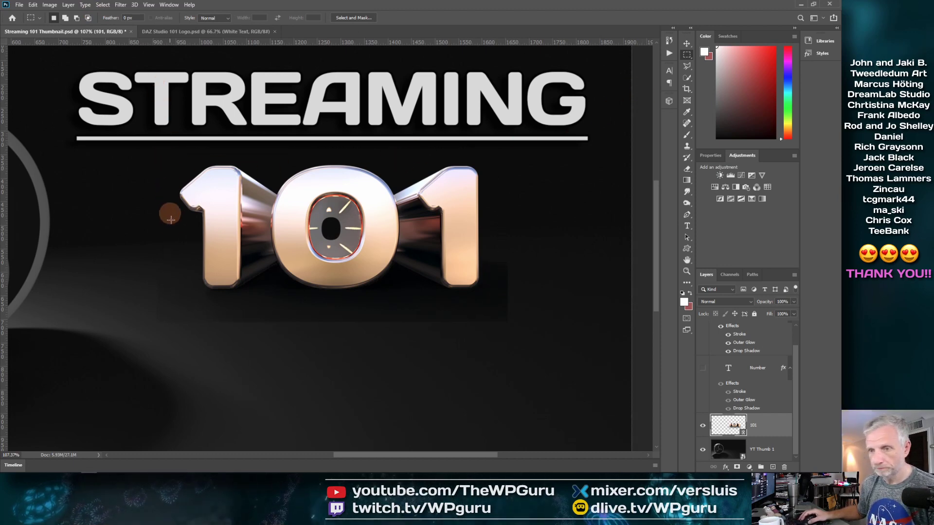
Try masking the 101 layer with a rectangular selection around the number feathered by 20 pixels, and discard the mask
left_click_drag(167, 302, 497, 144)
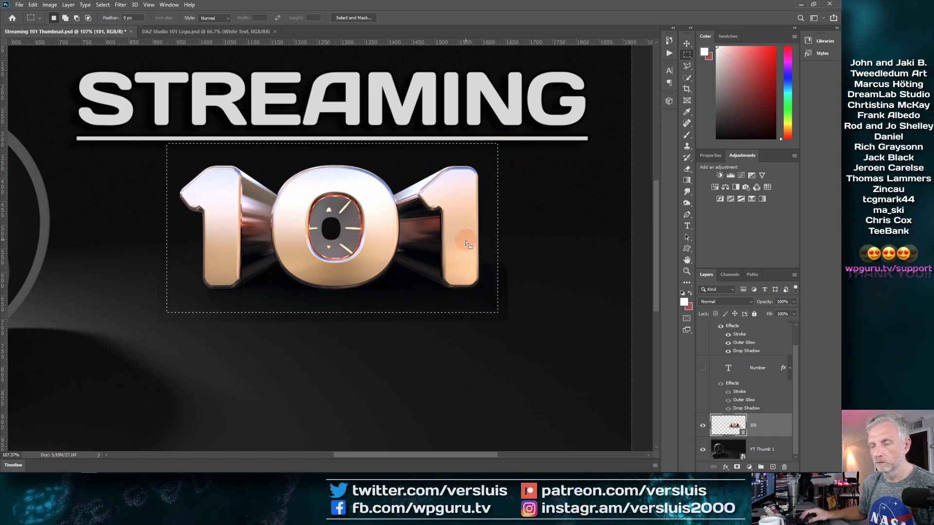
left_click(120, 5)
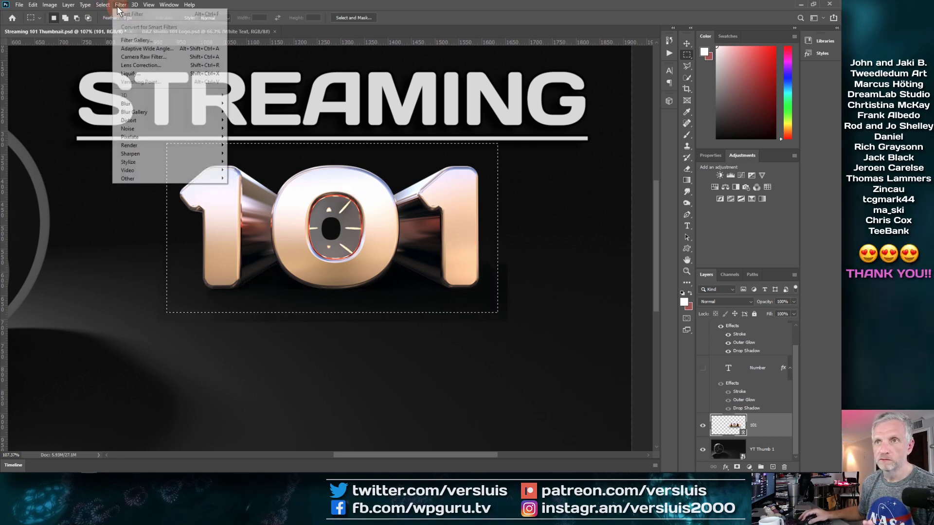
mouse_move(108, 9)
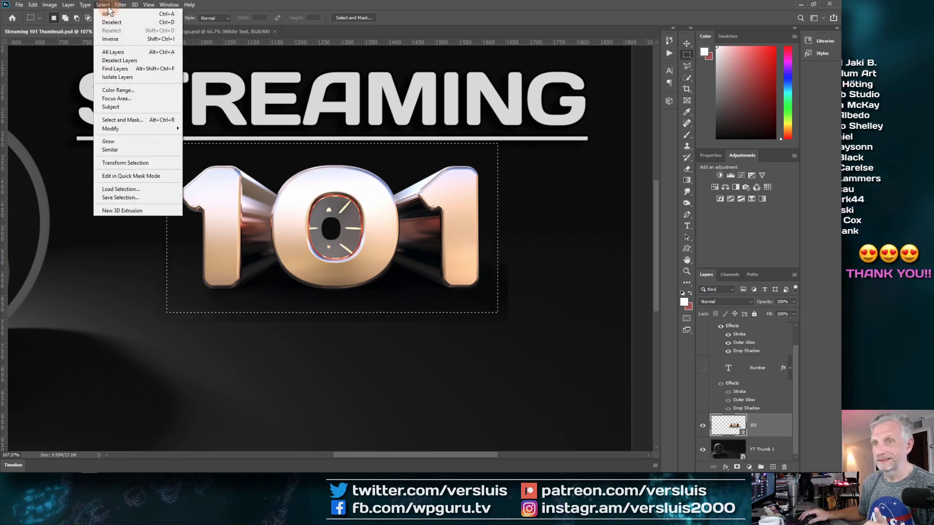
mouse_move(144, 131)
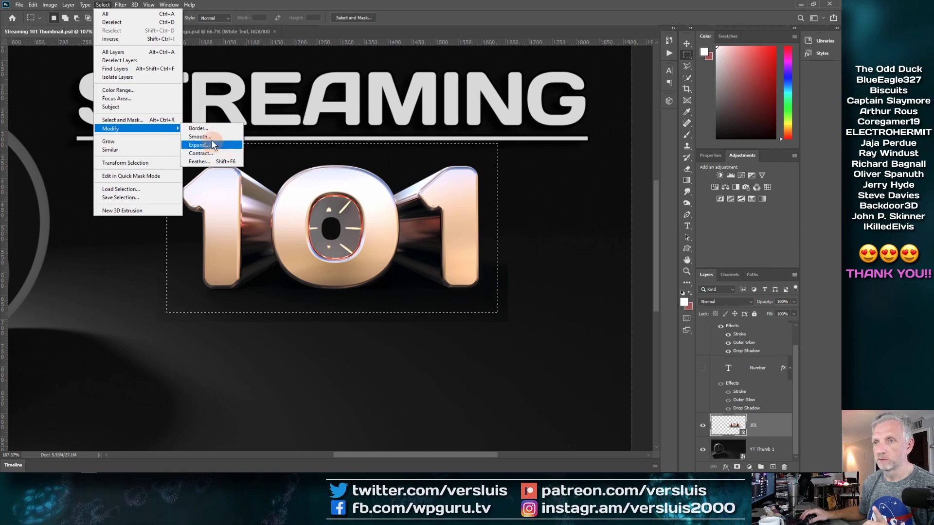
left_click(213, 162)
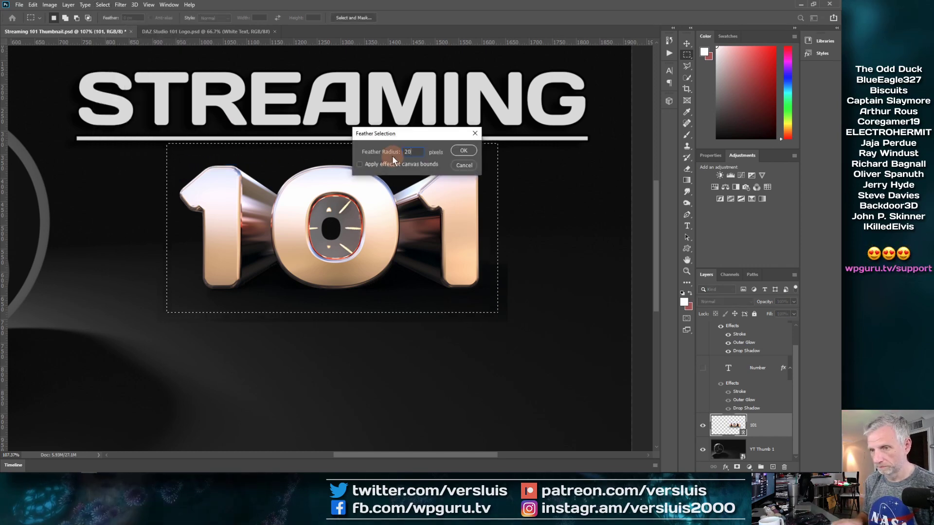
key("Return")
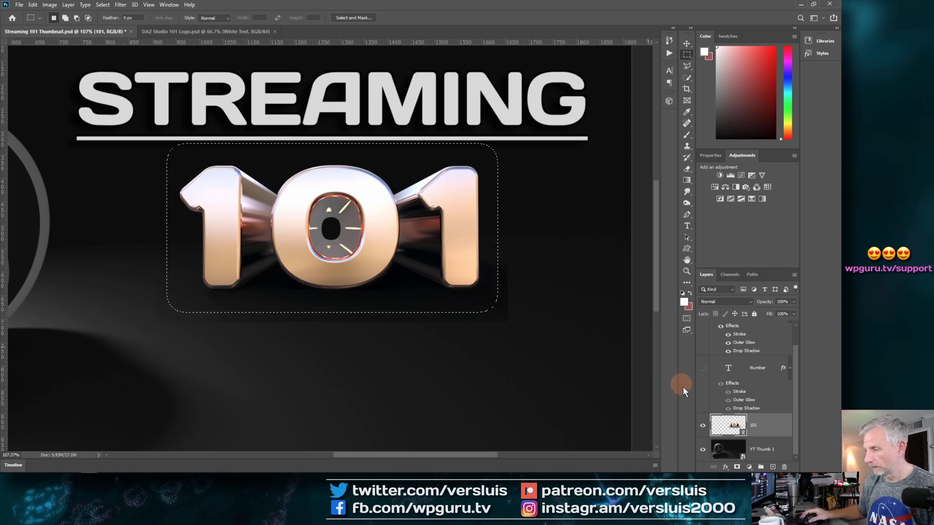
left_click(737, 467)
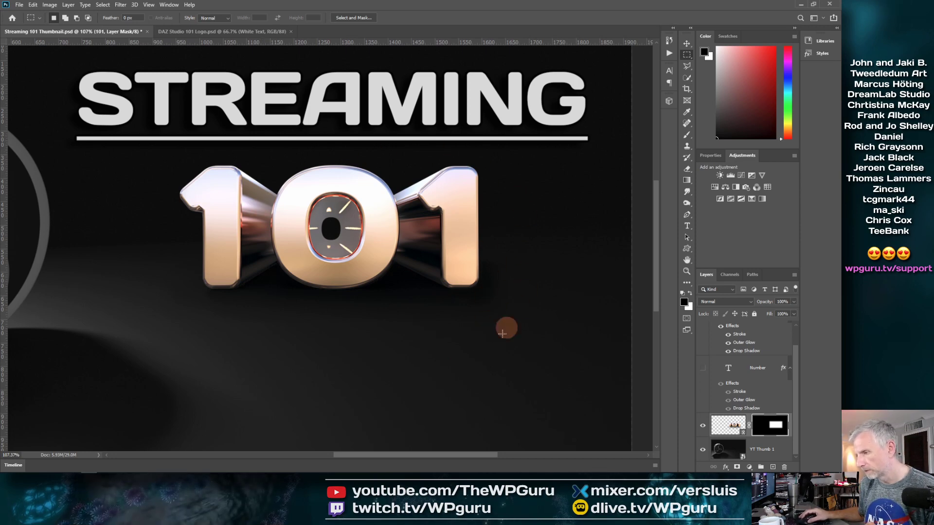
left_click_drag(764, 429, 784, 467)
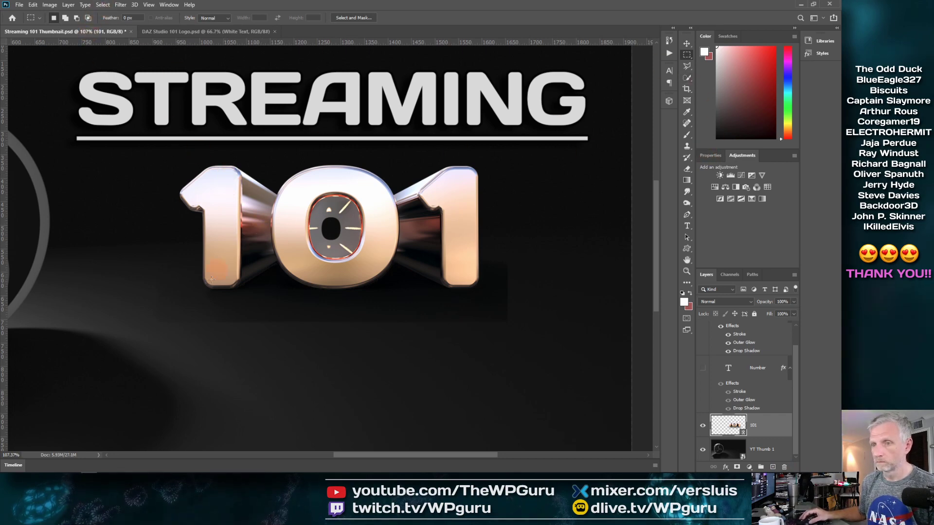
Try masking the 101 layer with a redrawn rectangular selection around the number and its shadow, feathered by 30 pixels
left_click_drag(167, 312, 498, 144)
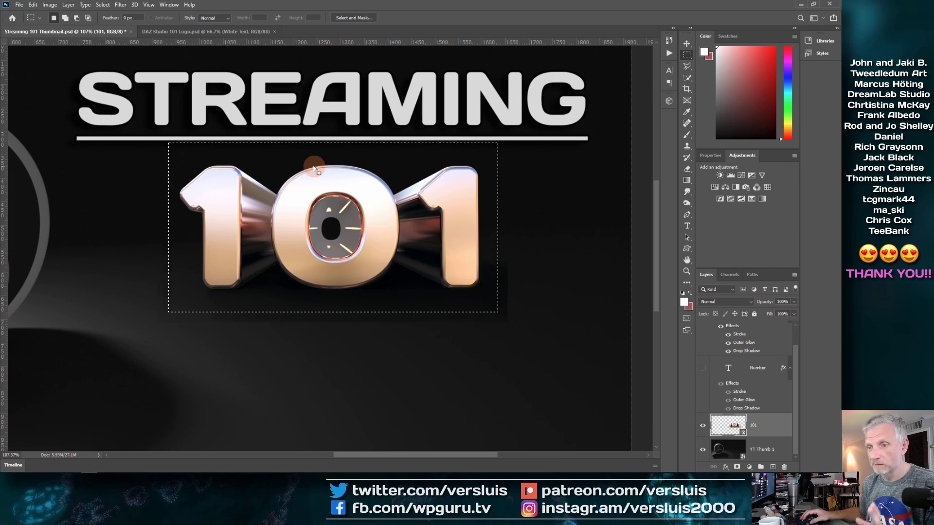
left_click(105, 5)
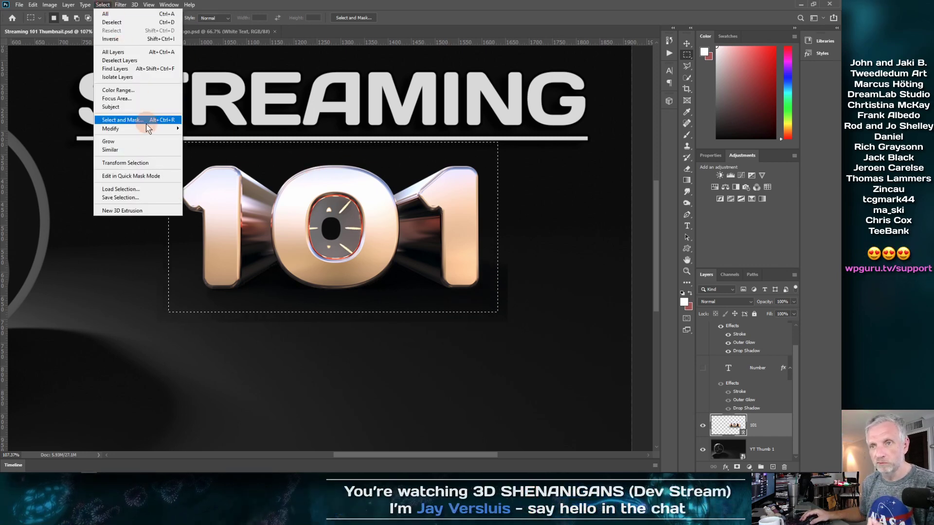
mouse_move(148, 131)
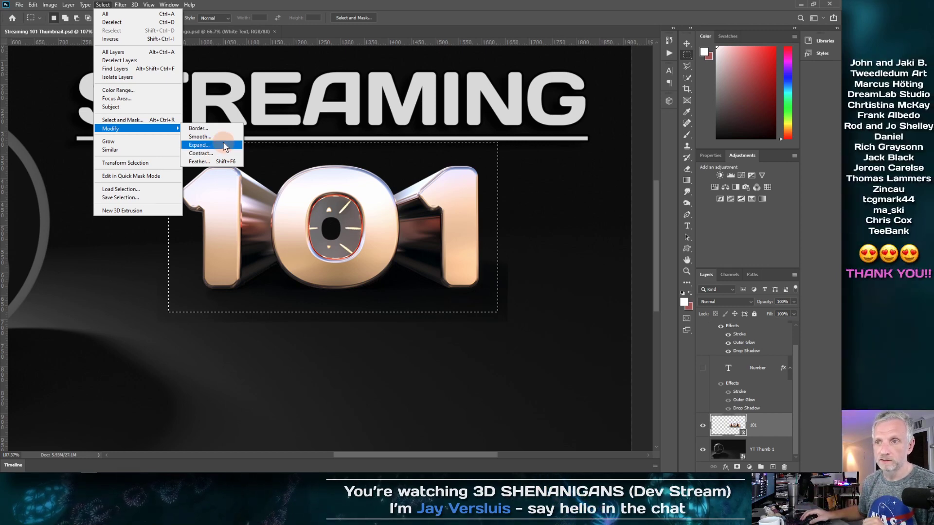
left_click(226, 167)
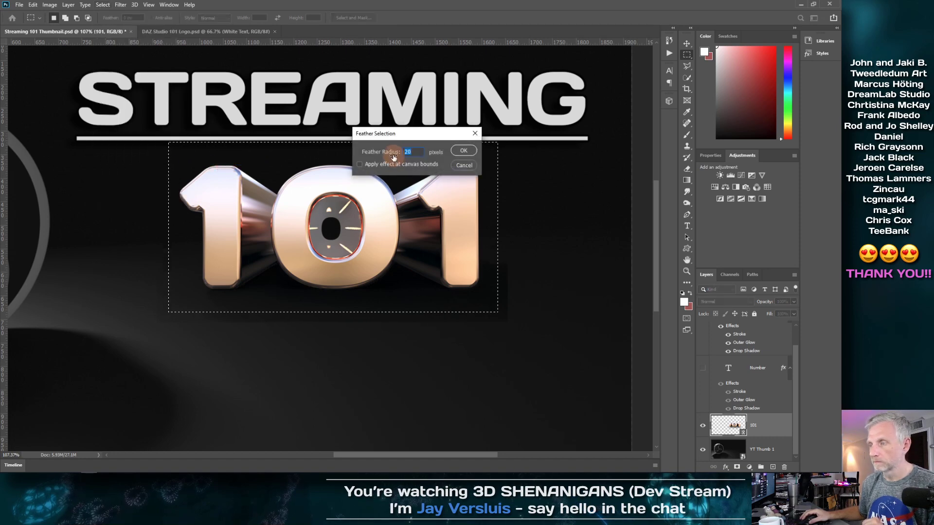
key("Return")
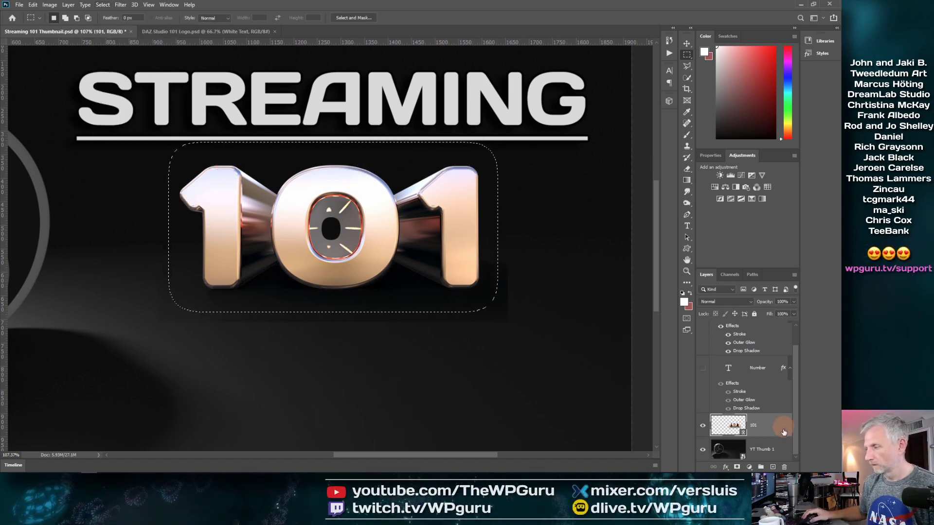
left_click(737, 467)
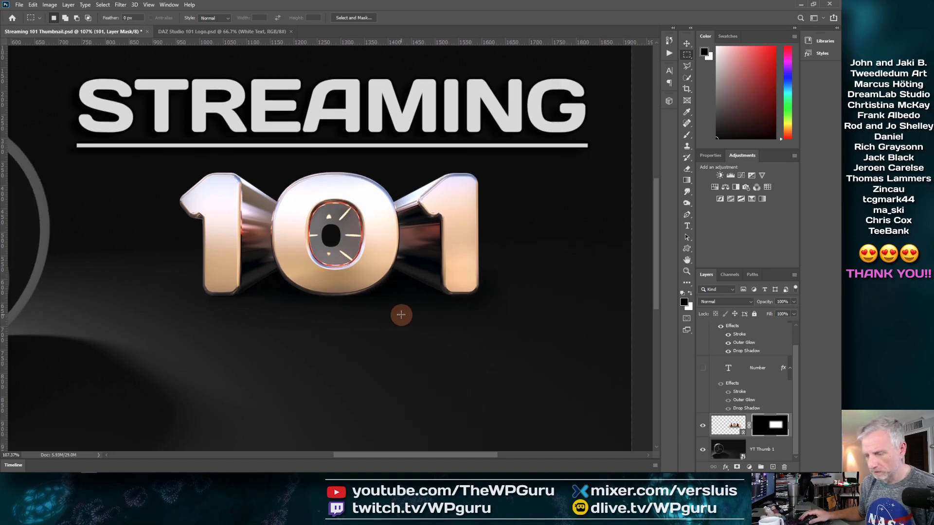
Check the blended shadow edges around the 101 up close and delete its layer mask
scroll(400, 313, "up", 3)
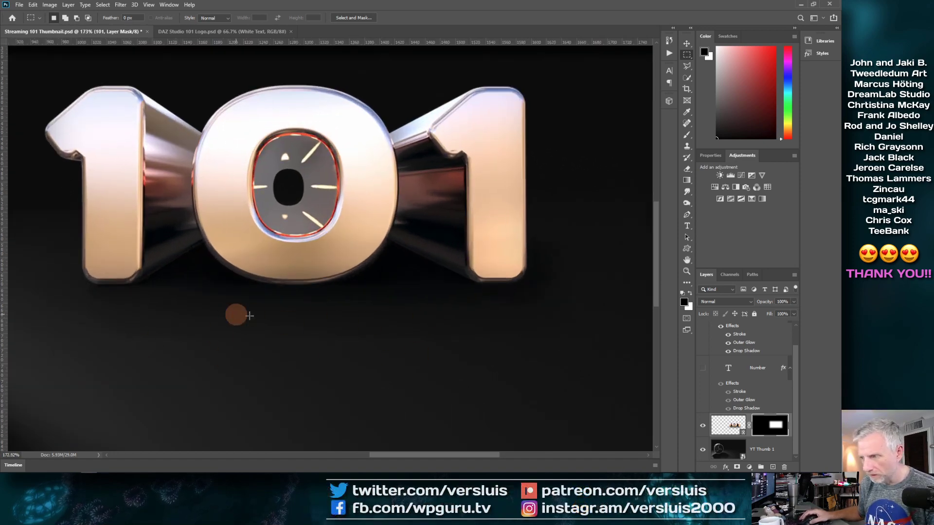
scroll(522, 325, "down", 3)
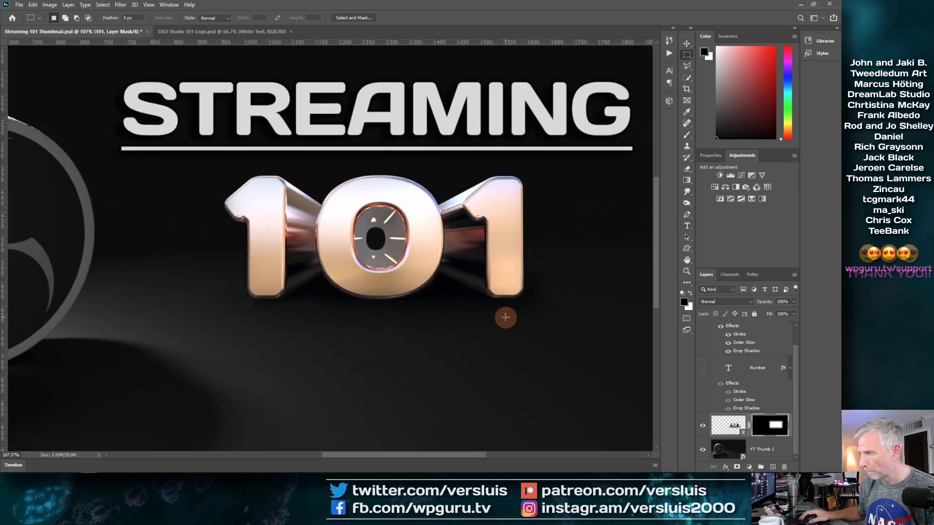
scroll(504, 324, "up", 1)
scroll(502, 329, "down", 2)
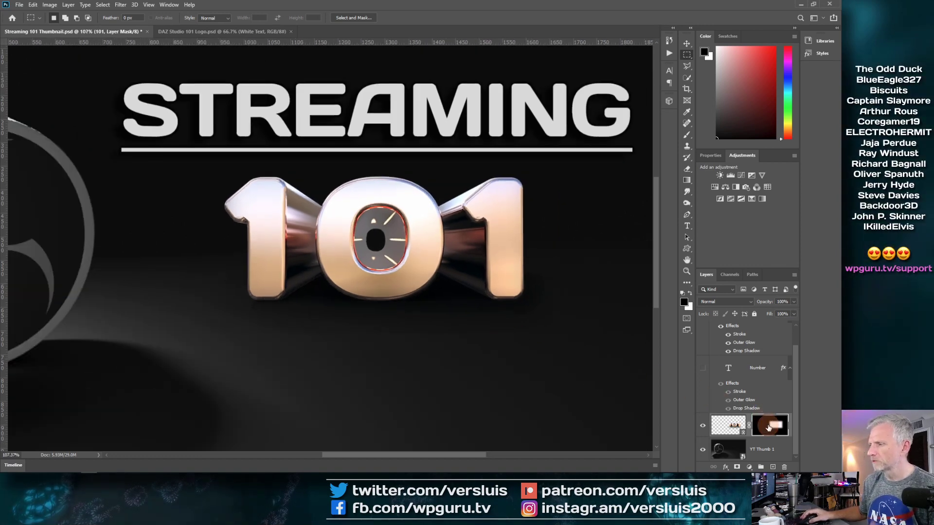
left_click_drag(769, 427, 784, 466)
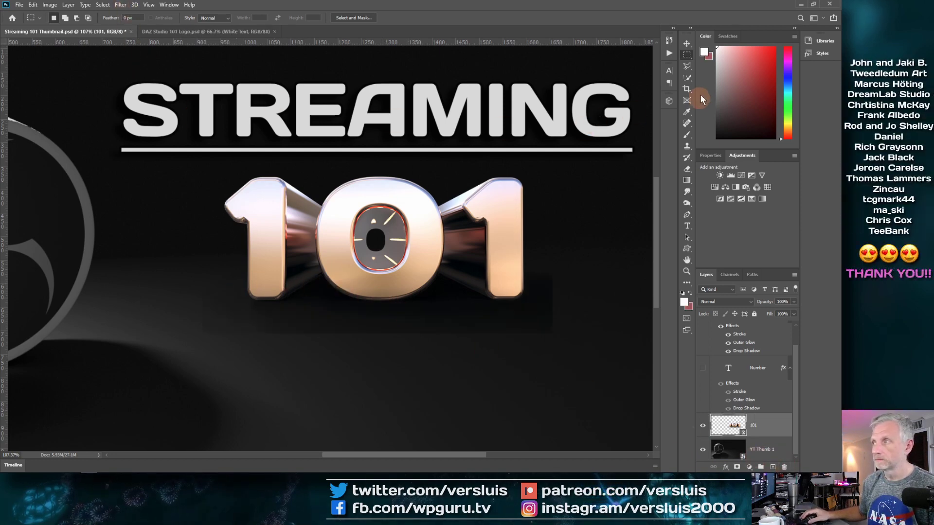
Draw a tighter rectangular selection around the 101, feather it by 30 pixels, and apply it as the 101 layer's mask
left_click_drag(214, 156, 539, 317)
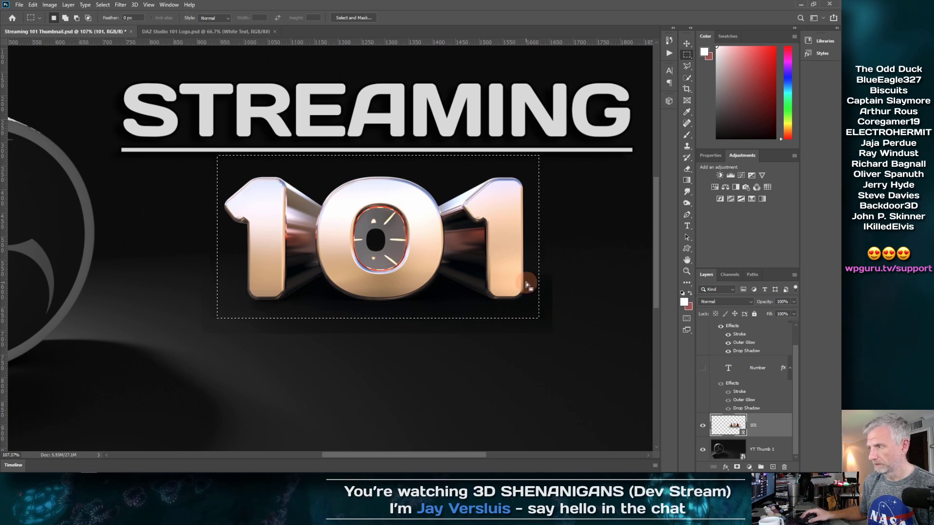
left_click(103, 4)
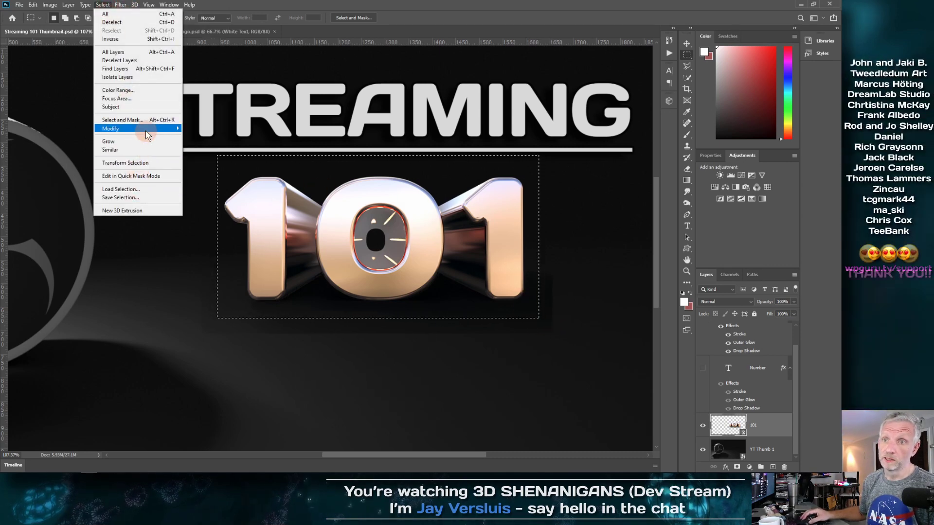
left_click(214, 161)
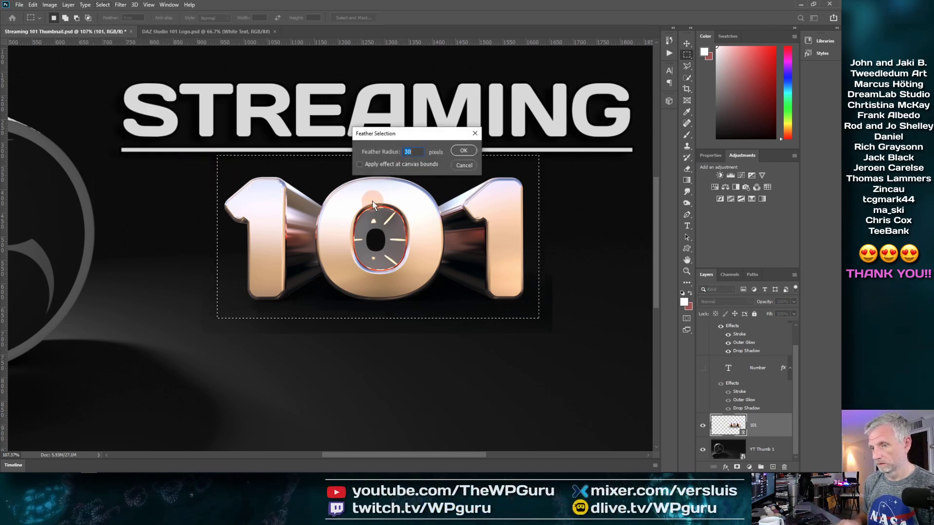
key("Return")
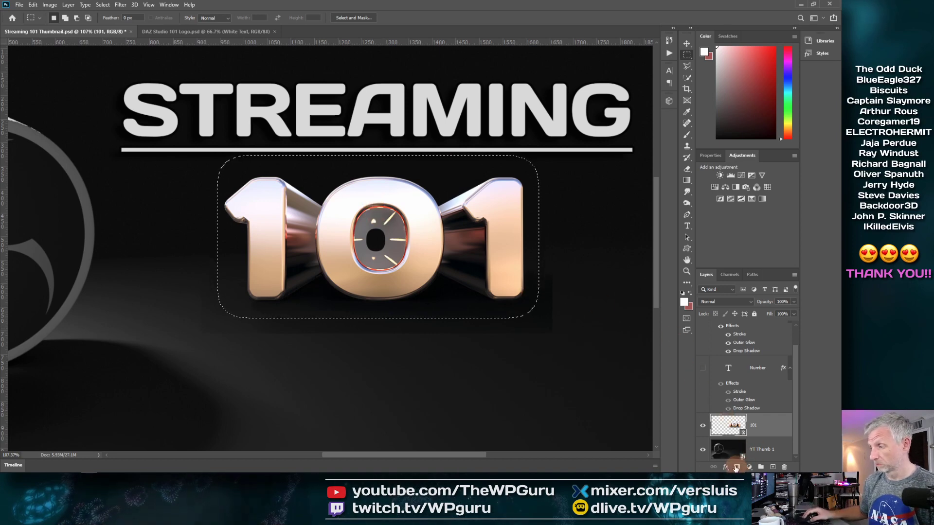
left_click(736, 468)
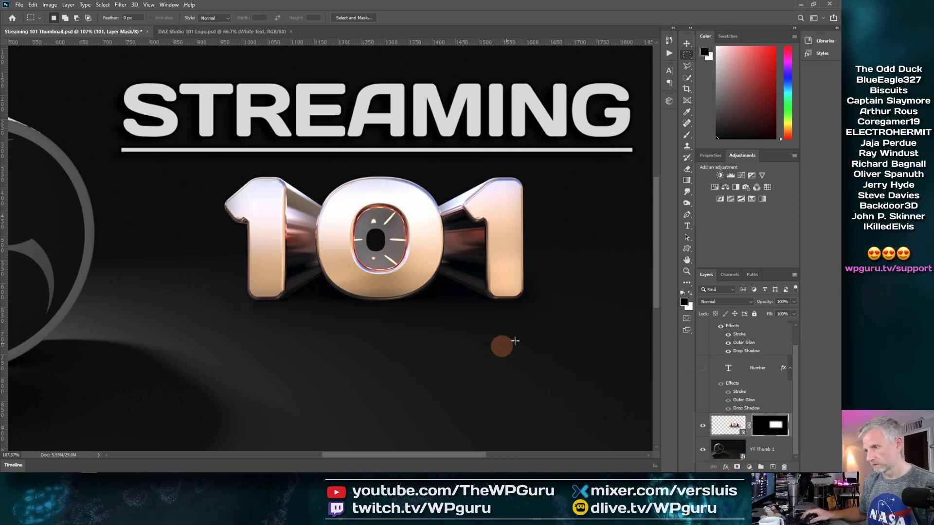
Save the Streaming 101 Thumbnail document and switch to the Streaming 101 Number scene in Blender
scroll(387, 310, "down", 5)
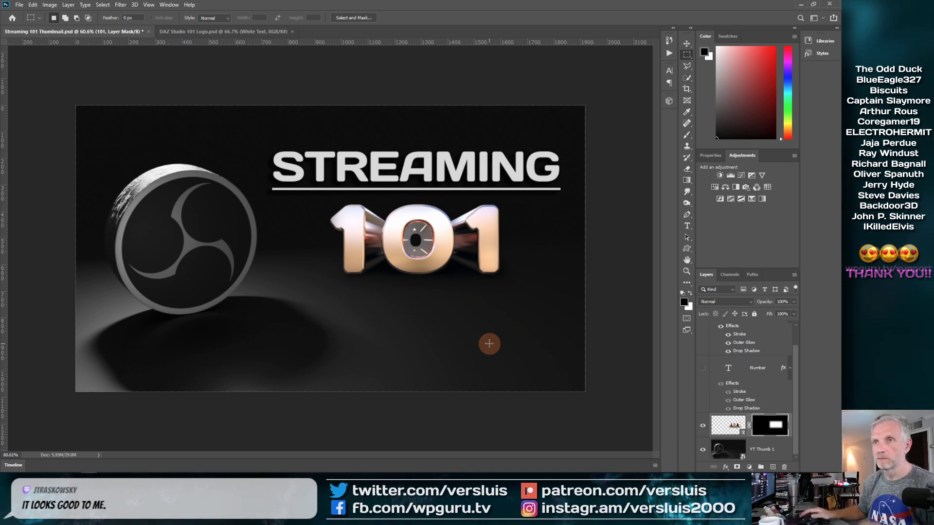
key("ctrl+s")
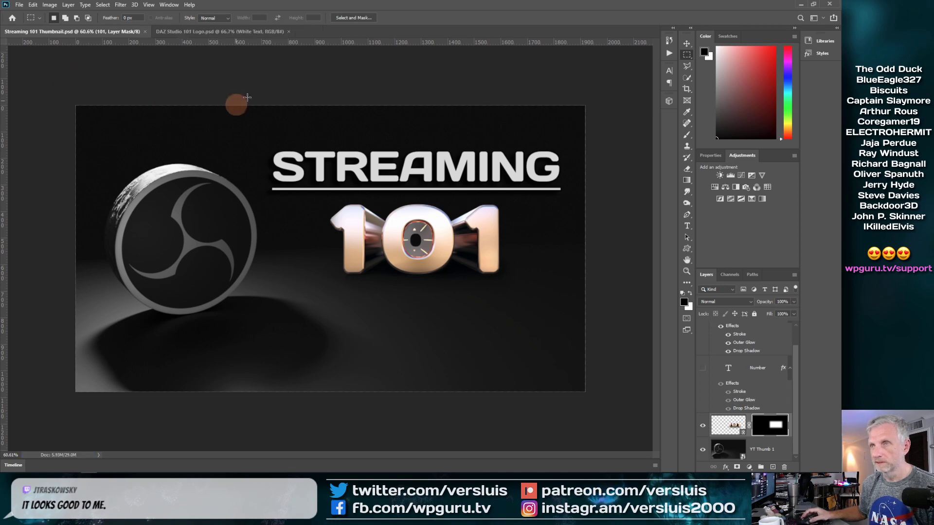
left_click(800, 5)
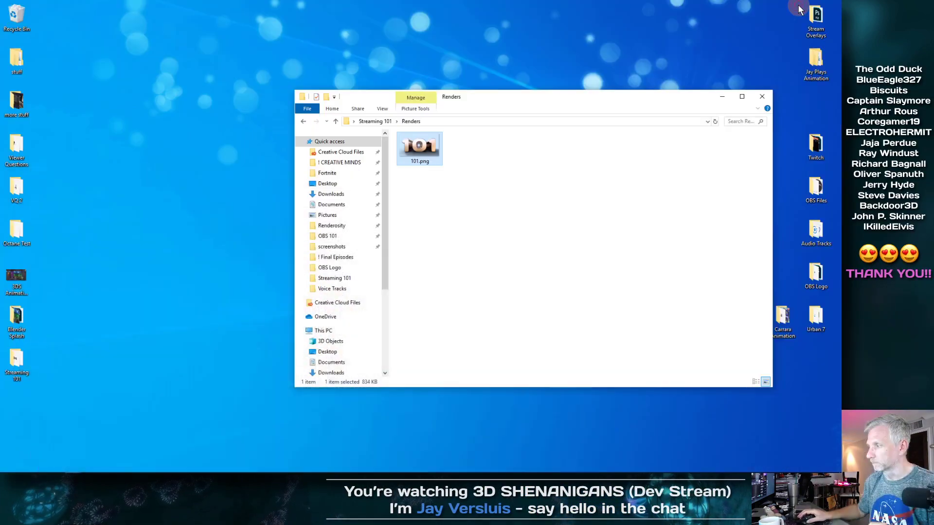
left_click(723, 100)
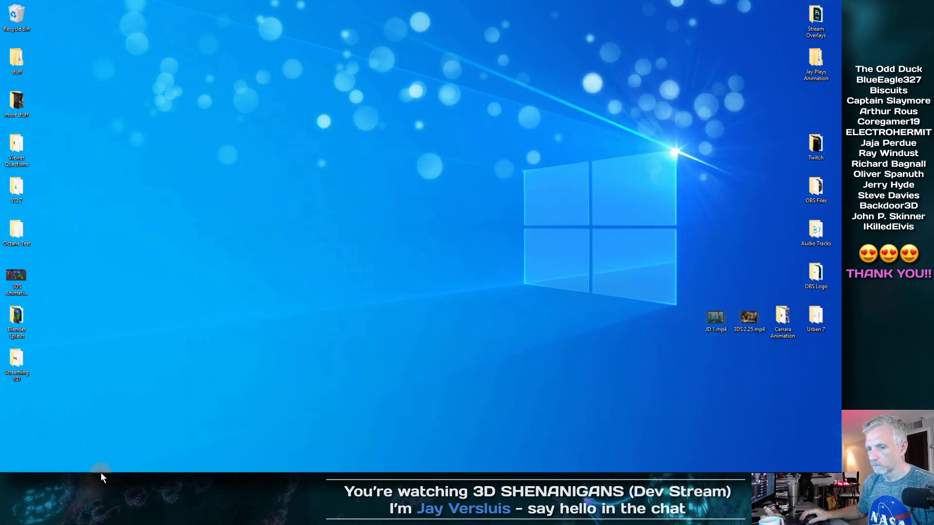
mouse_move(101, 472)
left_click(138, 468)
left_click(363, 281)
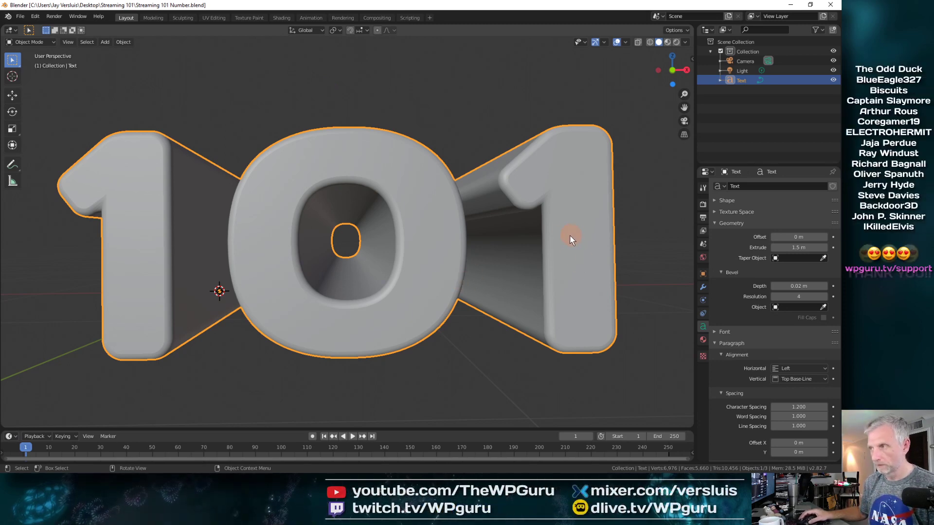
Edit the 3D text object so that it reads 102
left_click_drag(545, 242, 473, 248)
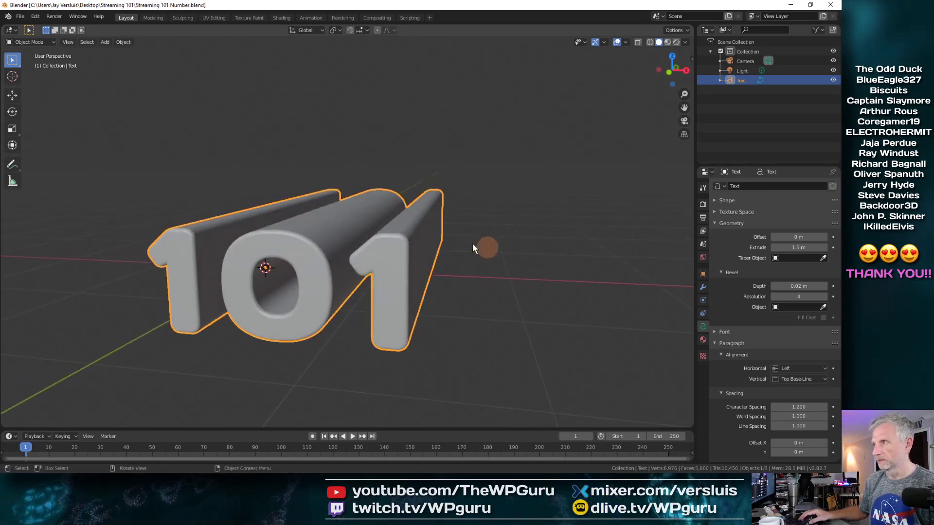
key("Tab")
key("BackSpace")
type("2")
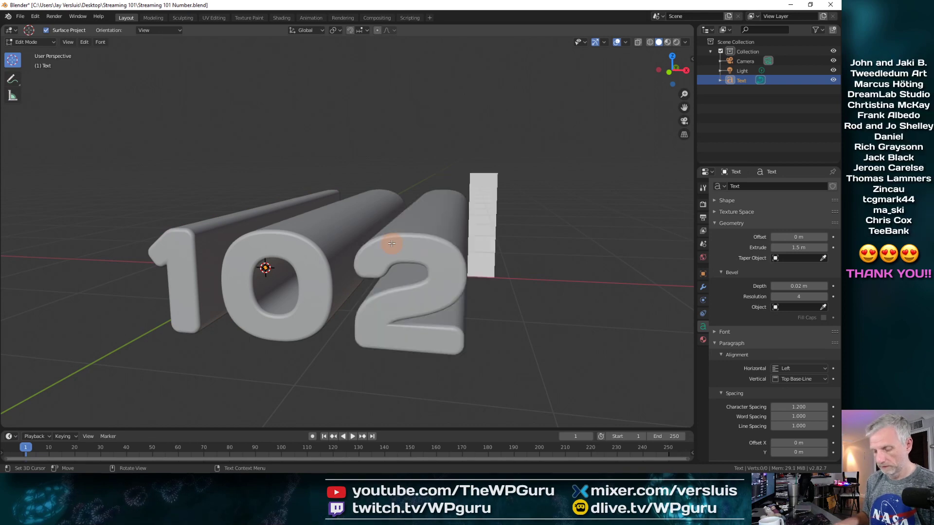
key("Tab")
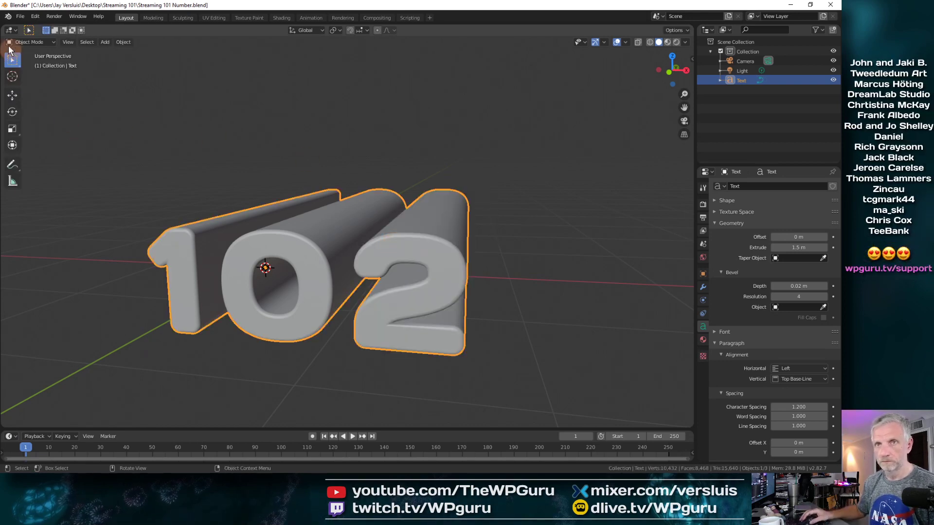
Start a Wavefront OBJ export of the 102 text into the Streaming 101 folder and open the file name for editing
left_click_drag(179, 185, 209, 168)
left_click(22, 16)
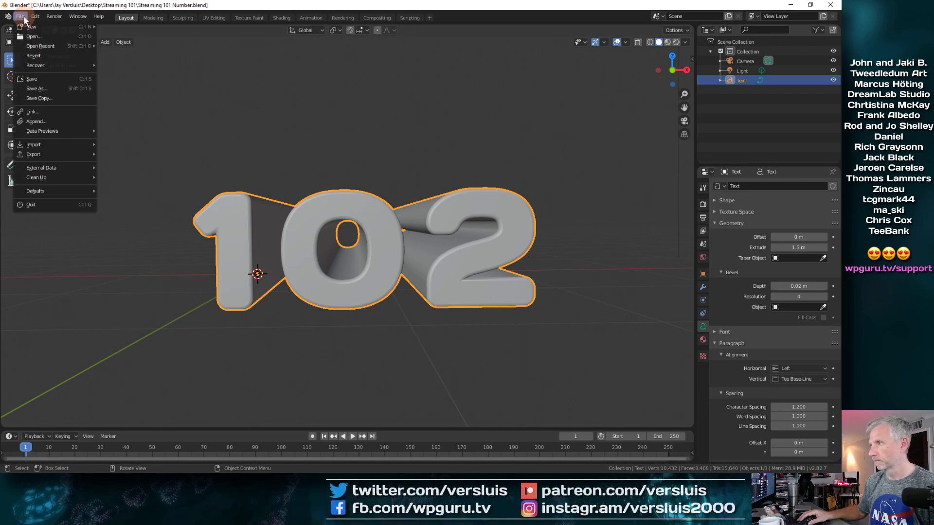
mouse_move(68, 168)
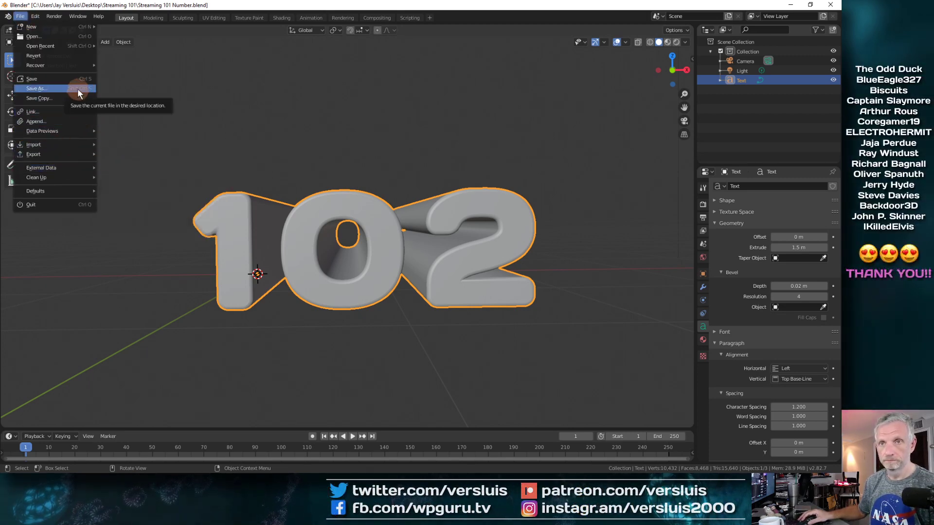
mouse_move(81, 150)
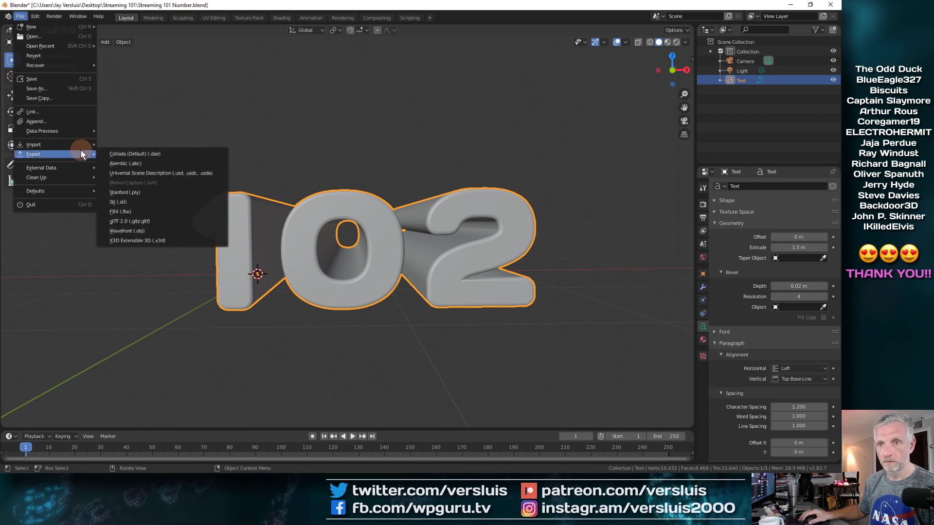
left_click(135, 232)
left_click(356, 411)
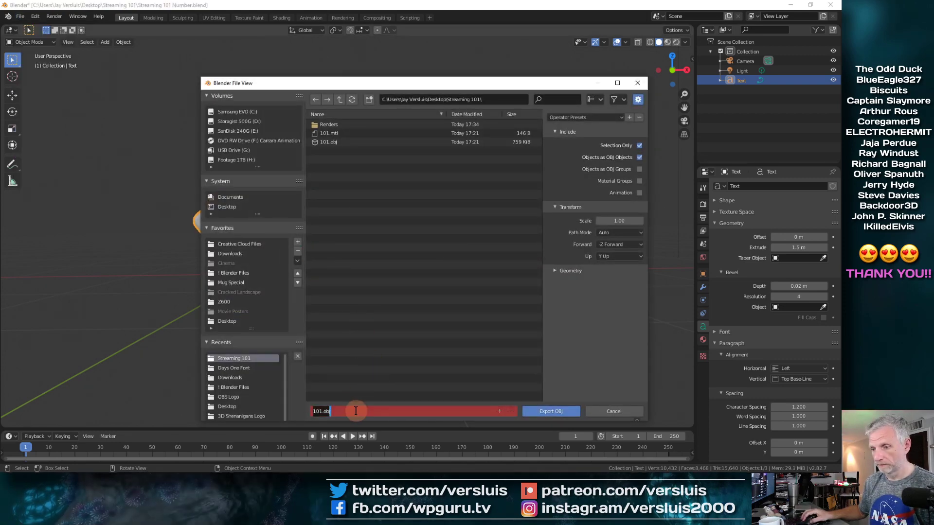
Name the OBJ export 102.obj and export it to the Streaming 101 folder
type("102.obj")
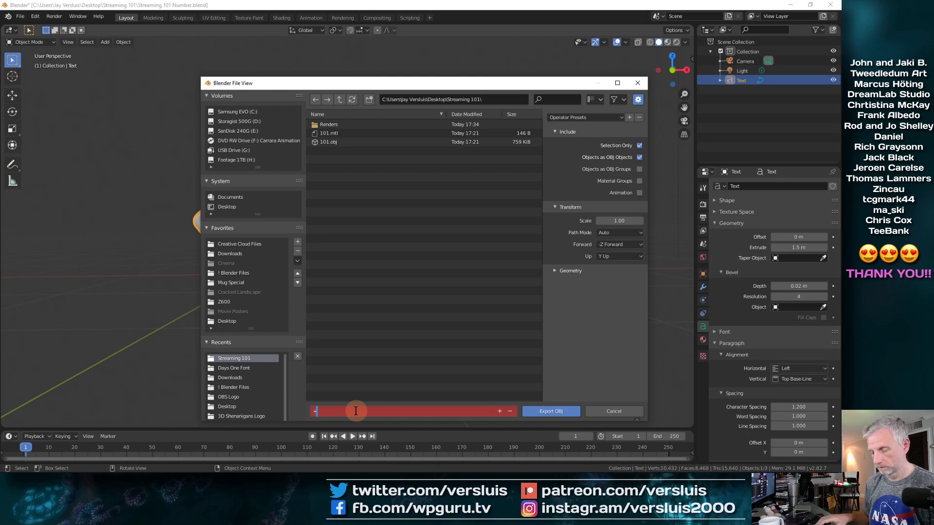
key("Return")
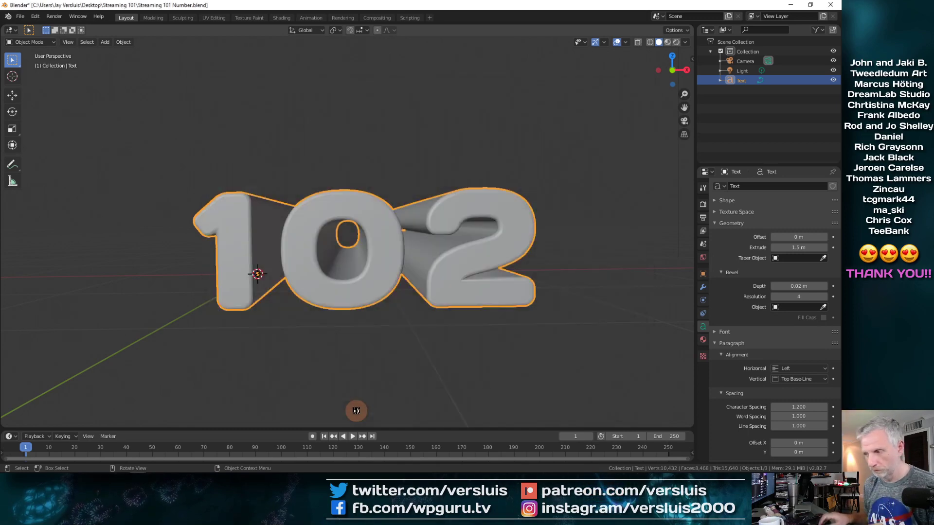
Replace the last digit of the 3D text so that it reads 103
key("Tab")
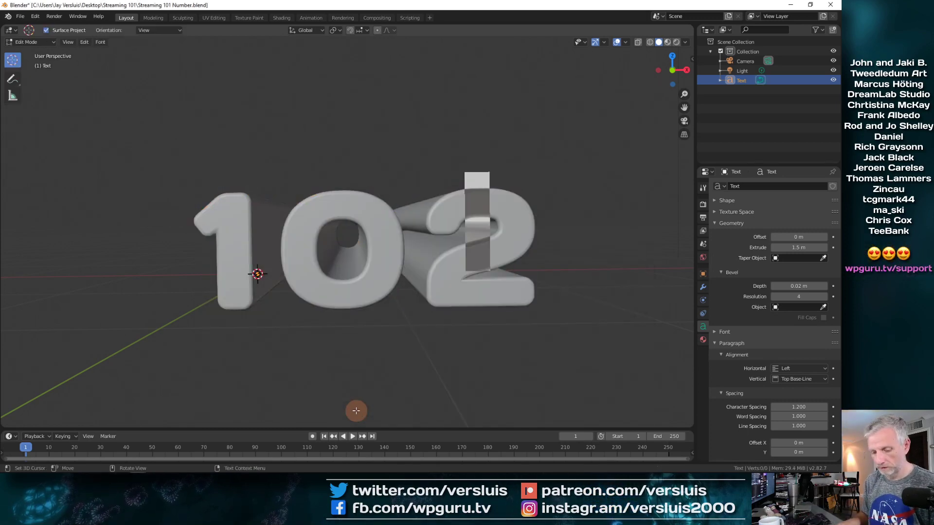
key("BackSpace")
type("3")
key("Tab")
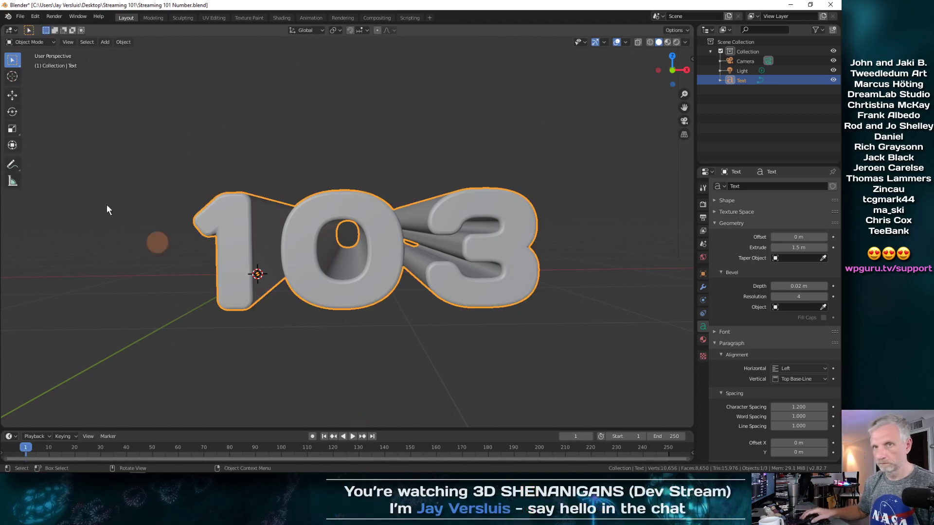
Export the 103 text in Wavefront format as 103.obj to the Streaming 101 folder
left_click(20, 16)
mouse_move(71, 154)
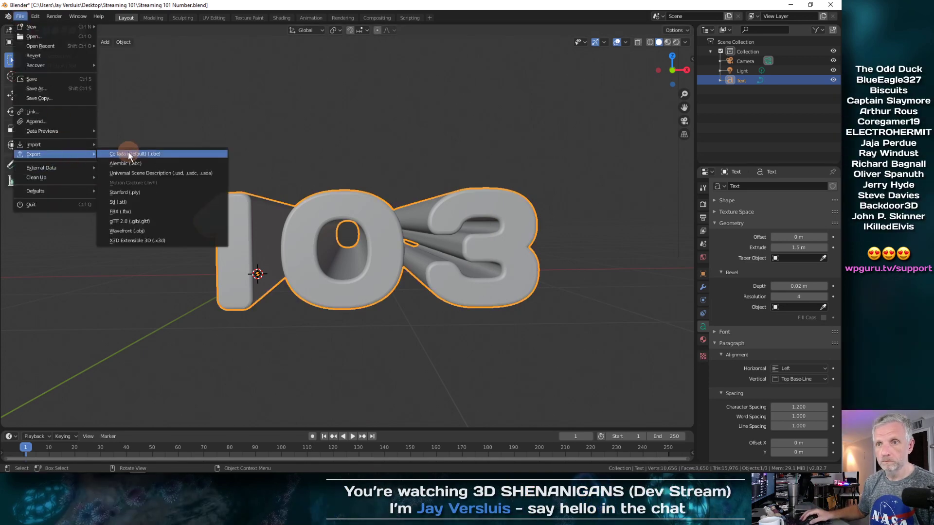
left_click(134, 230)
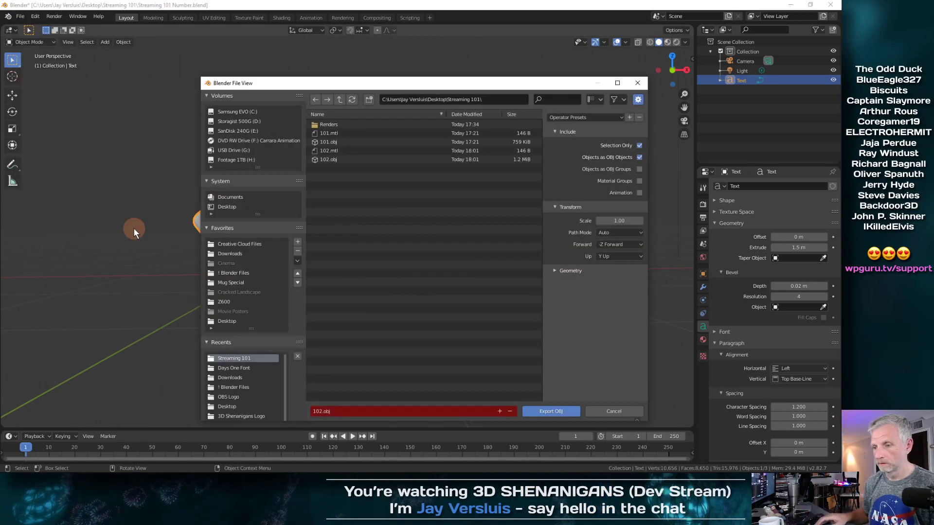
left_click(378, 405)
type("103.obj")
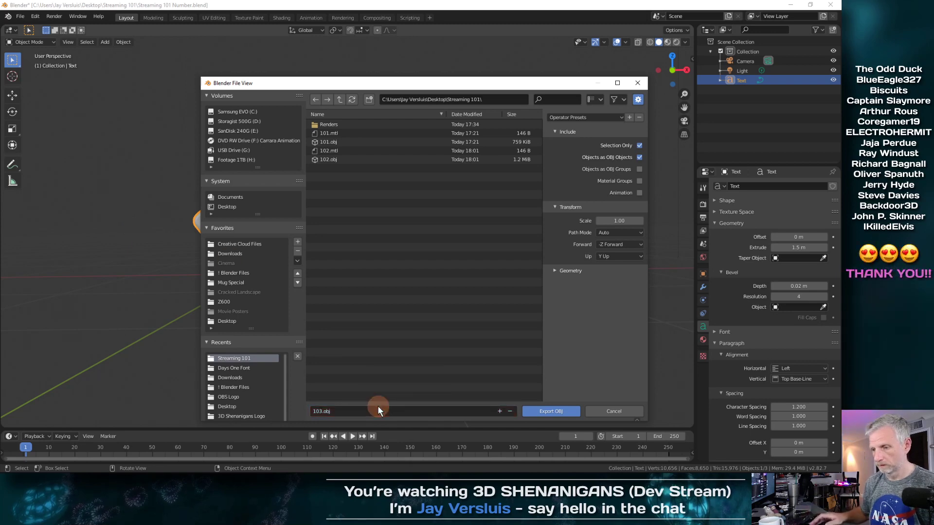
key("Return")
Replace the last digit of the 3D text so that it reads 104
key("Tab")
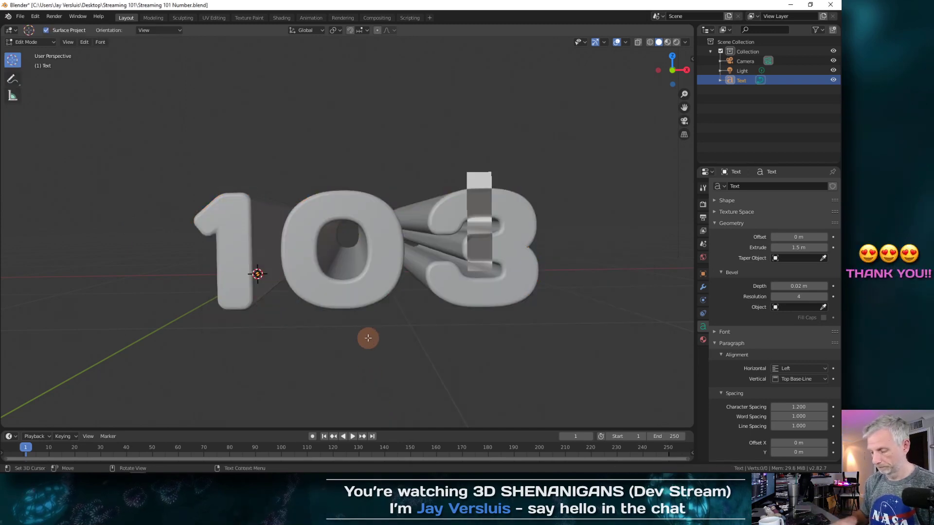
key("BackSpace")
type("4")
key("Tab")
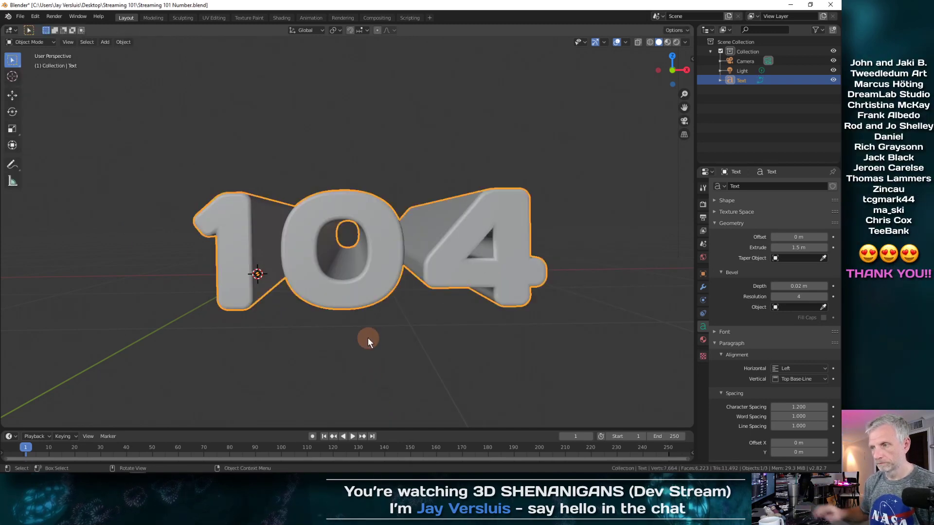
Export the 104 text in Wavefront format as 104.obj to the Streaming 101 folder
left_click(20, 16)
mouse_move(69, 145)
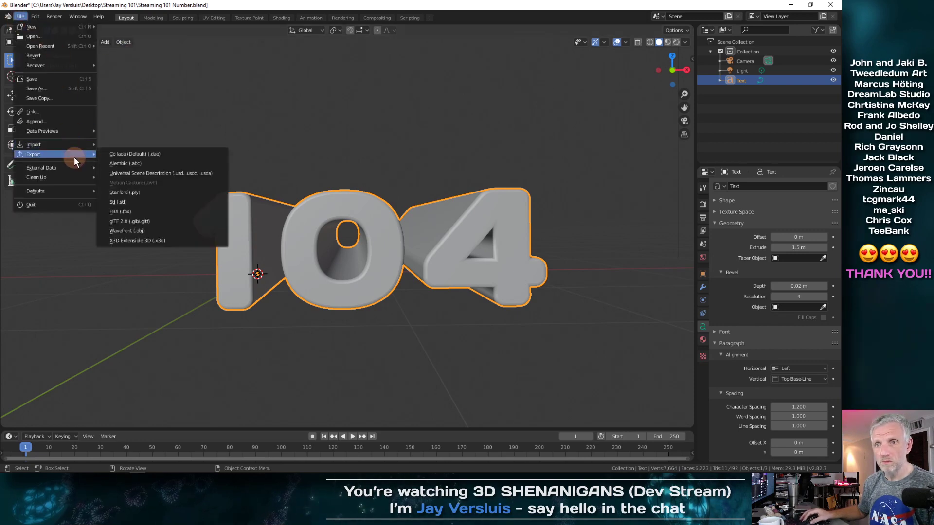
left_click(147, 229)
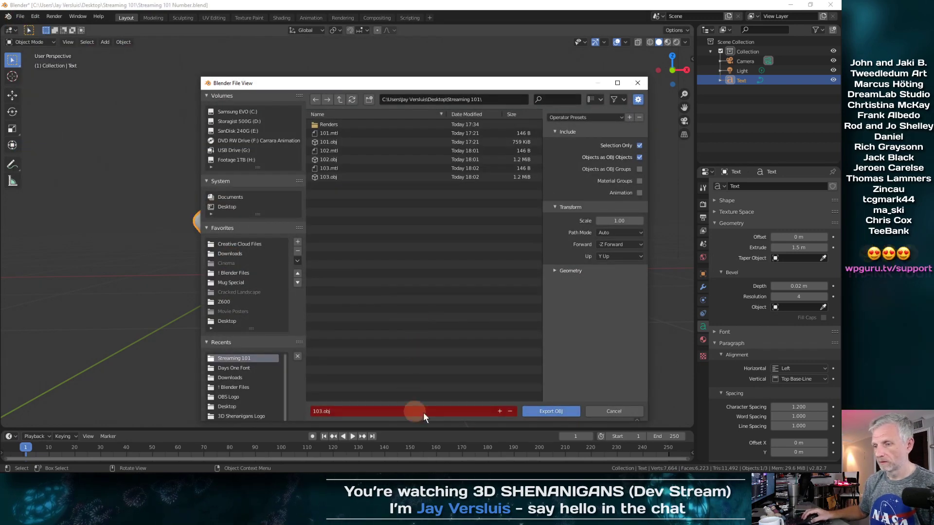
left_click(499, 411)
left_click(526, 411)
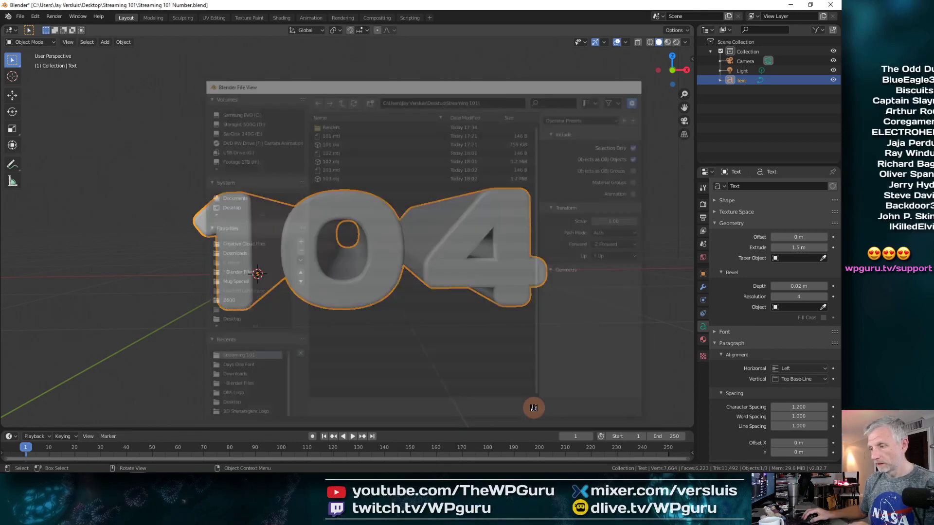
Replace the last digit of the 3D text so that it reads 105
key("Tab")
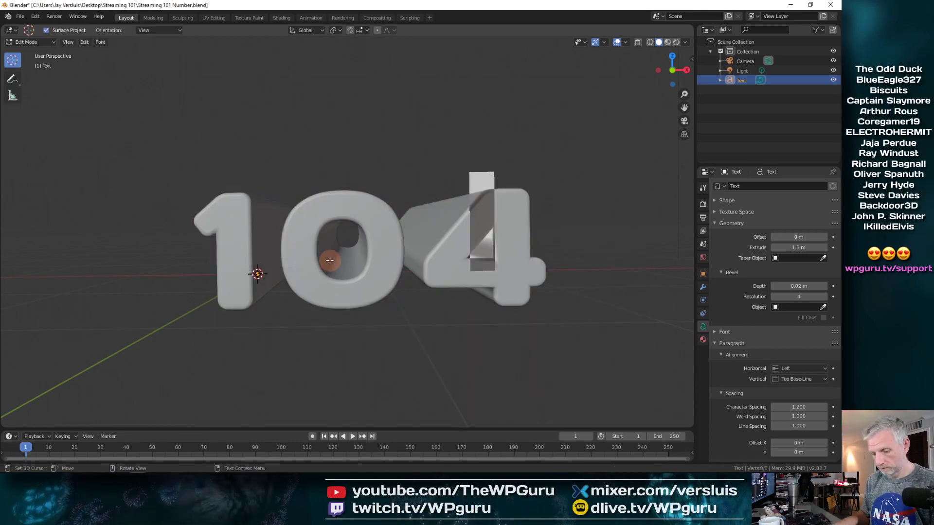
key("BackSpace")
type("5")
key("Tab")
Export the 105 text in Wavefront format as 105.obj to the Streaming 101 folder
left_click(20, 16)
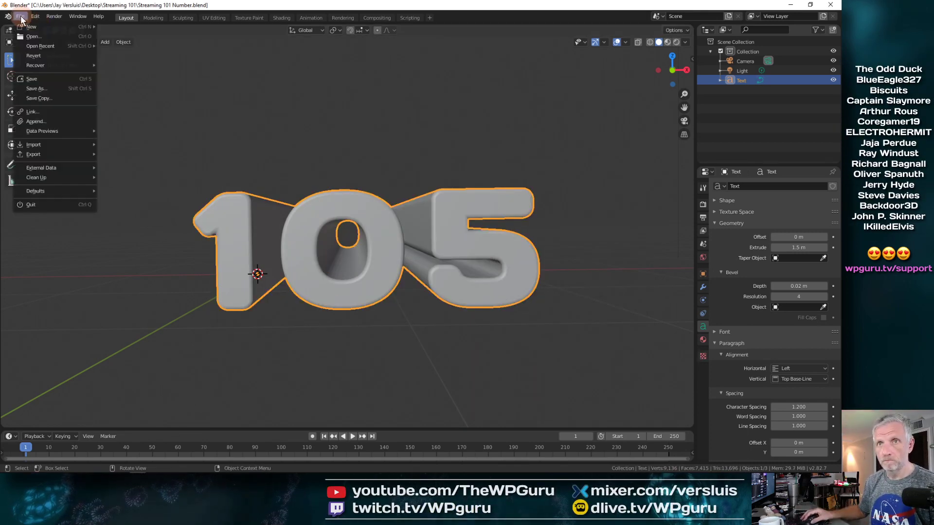
mouse_move(62, 155)
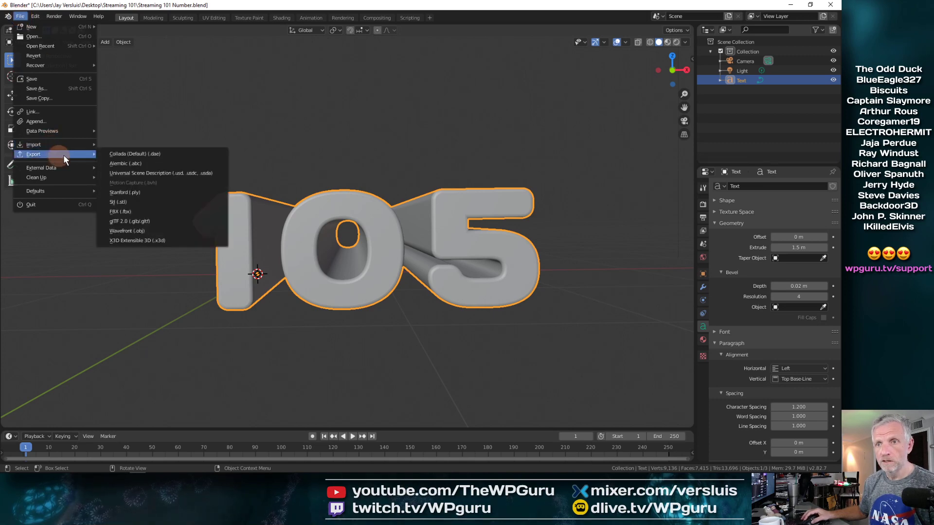
left_click(151, 230)
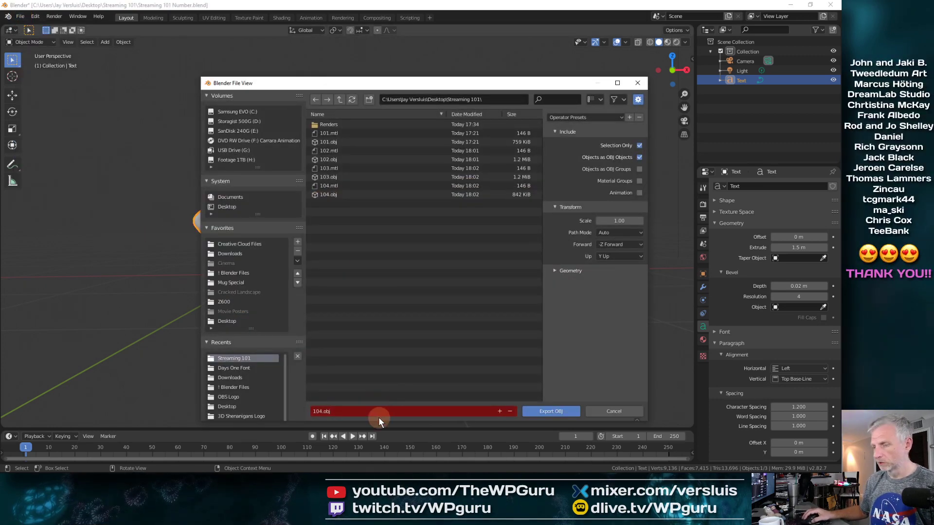
key("KP_Add")
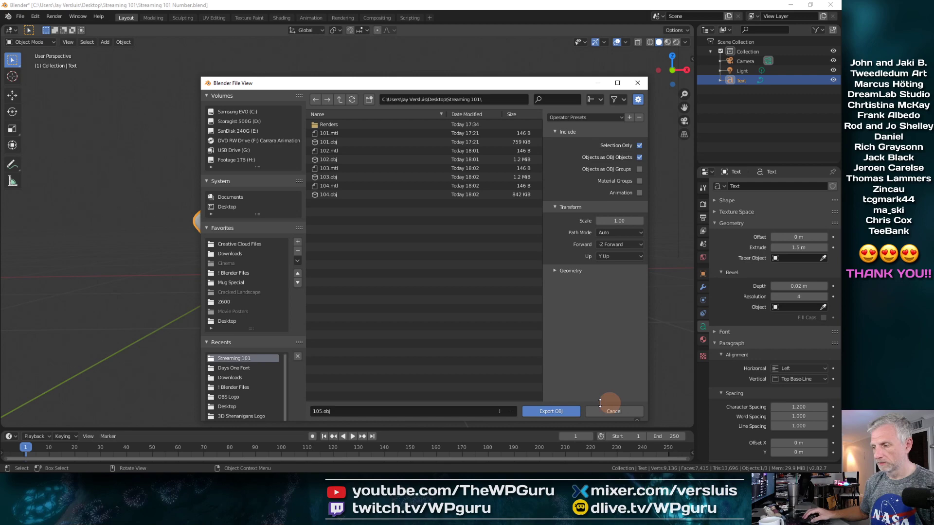
left_click(551, 411)
Replace the last digit of the 3D text so that it reads 106
key("Tab")
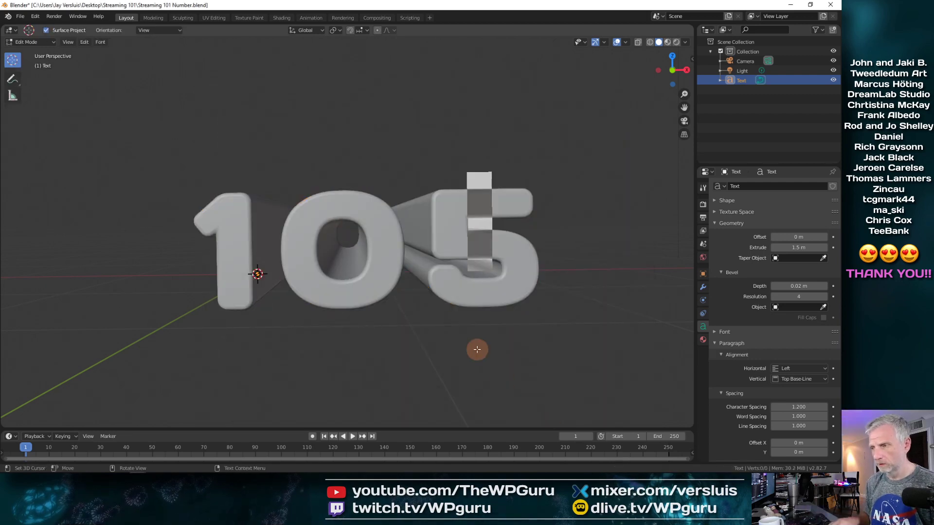
key("BackSpace")
type("6")
key("Tab")
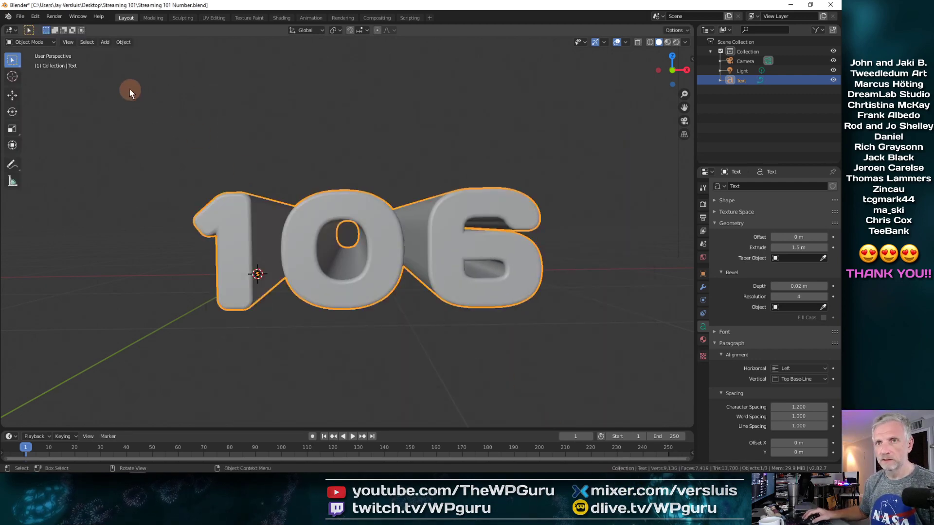
Export the 106 text in Wavefront format as 106.obj to the Streaming 101 folder
left_click(22, 16)
mouse_move(56, 154)
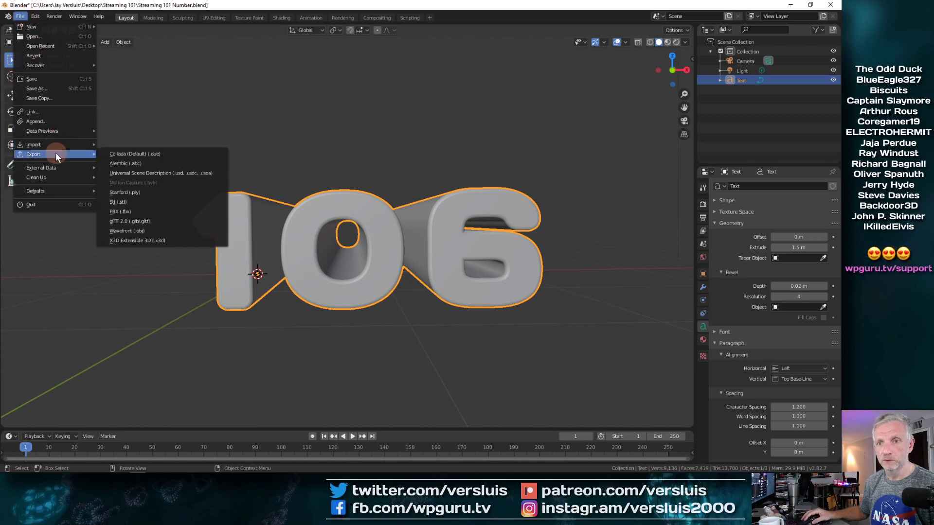
left_click(152, 232)
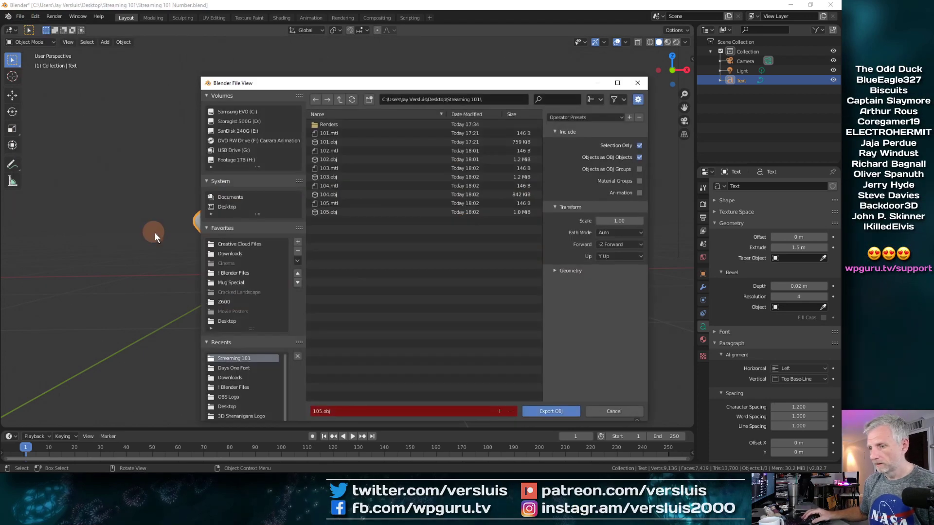
key("KP_Add")
left_click(541, 413)
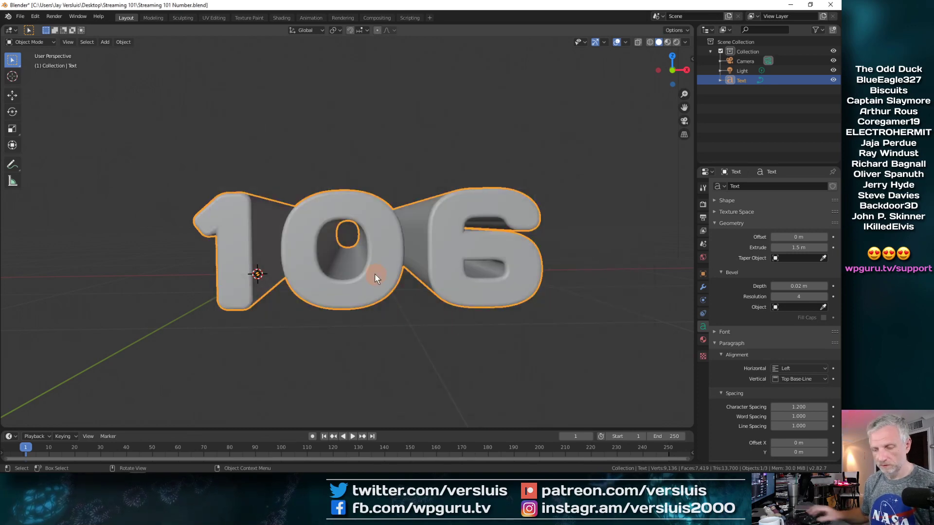
Replace the last digit of the 3D text so that it reads 107
left_click(375, 274)
key("Tab")
key("BackSpace")
type("7")
key("Tab")
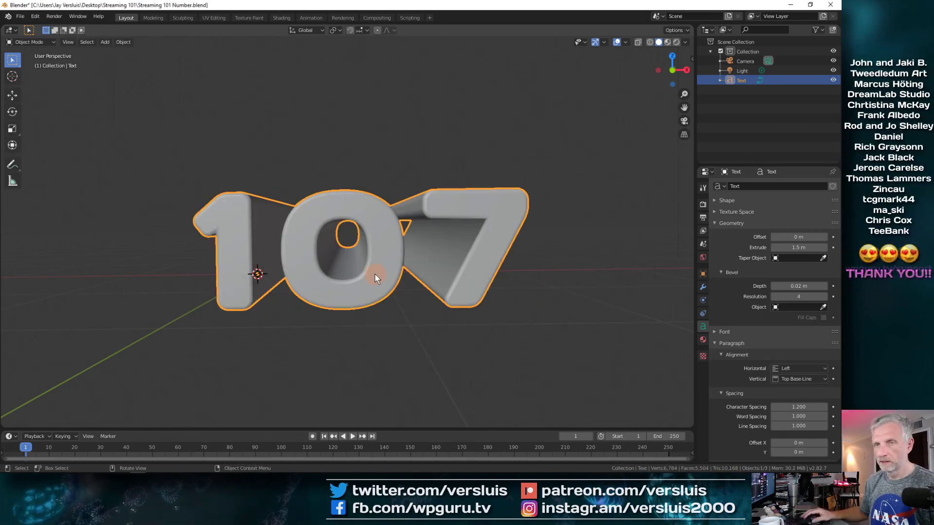
Export the 107 text in Wavefront format as 107.obj to the Streaming 101 folder
left_click(20, 16)
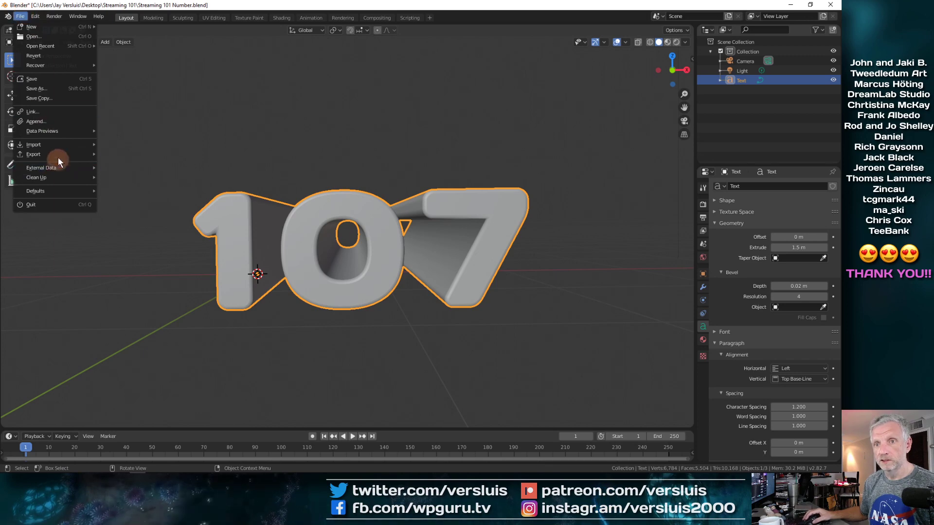
mouse_move(59, 154)
left_click(146, 230)
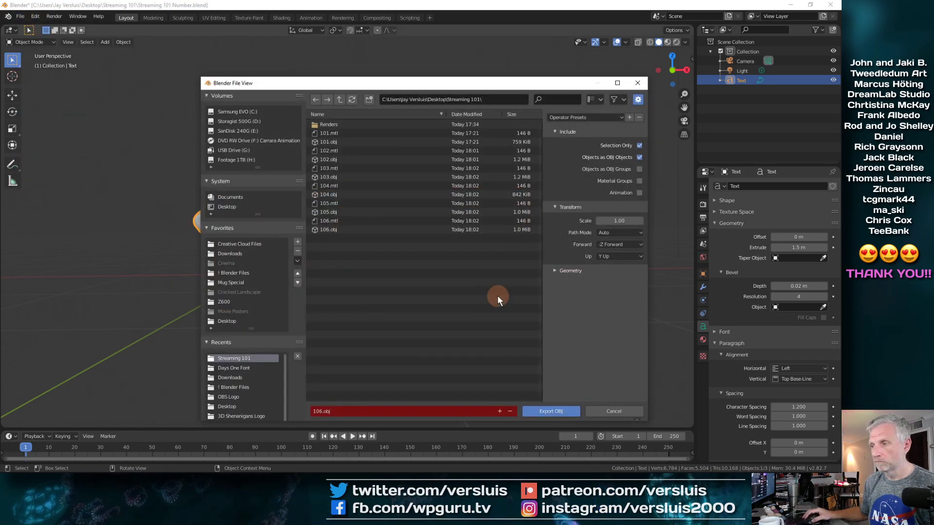
key("KP_Add")
left_click(551, 411)
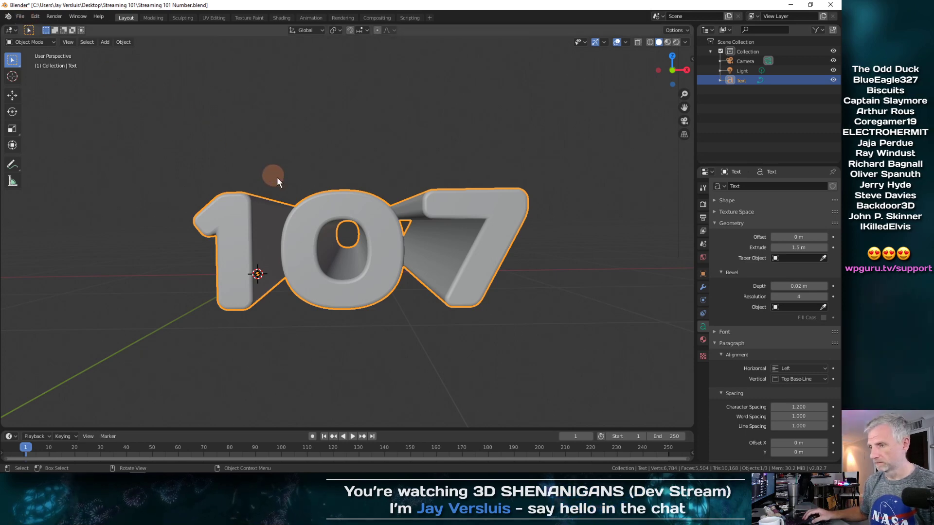
left_click(20, 16)
mouse_move(70, 153)
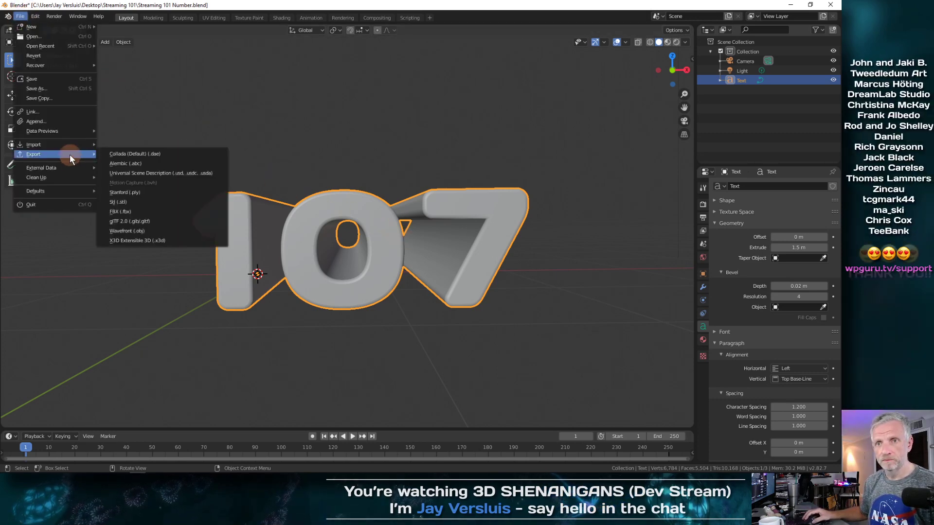
left_click(135, 230)
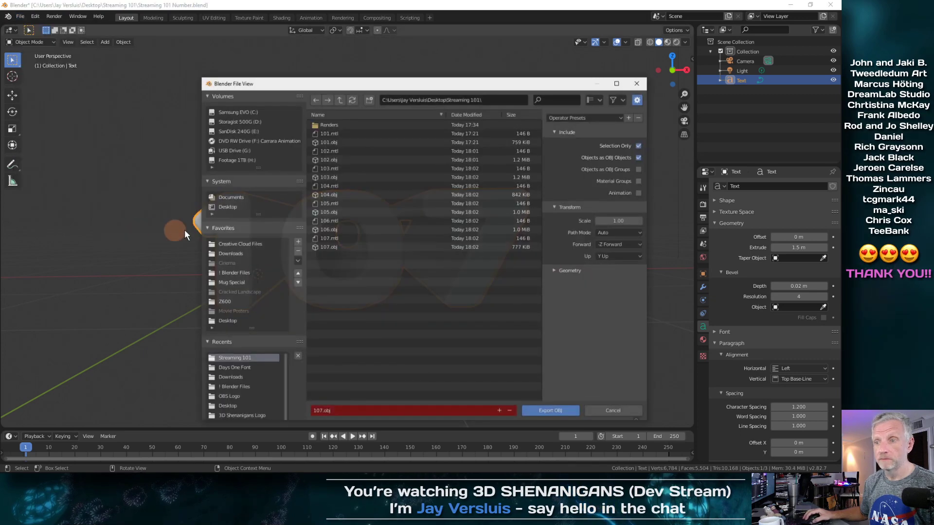
left_click(613, 411)
Replace the last digit of the 3D text so that it reads 108
key("Tab")
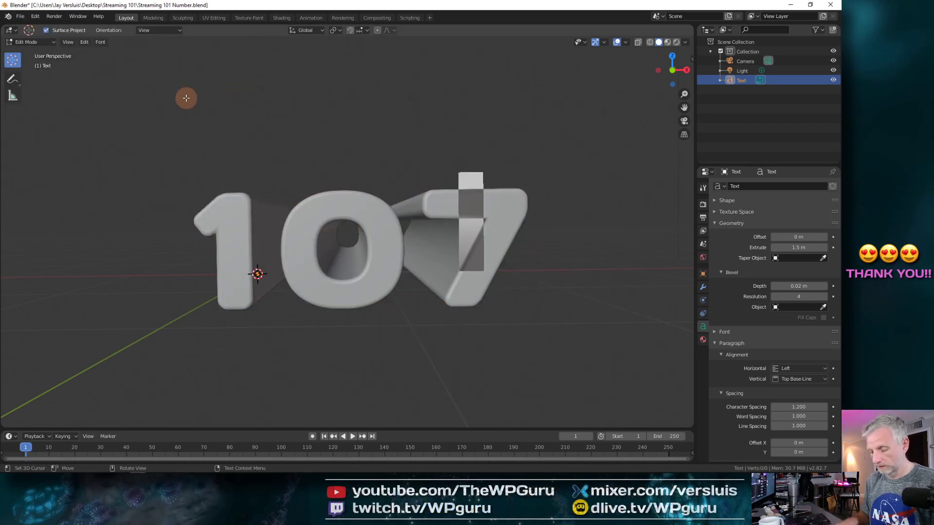
key("BackSpace")
type("8")
key("Tab")
Export the 108 text in Wavefront format as 108.obj to the Streaming 101 folder
left_click(20, 16)
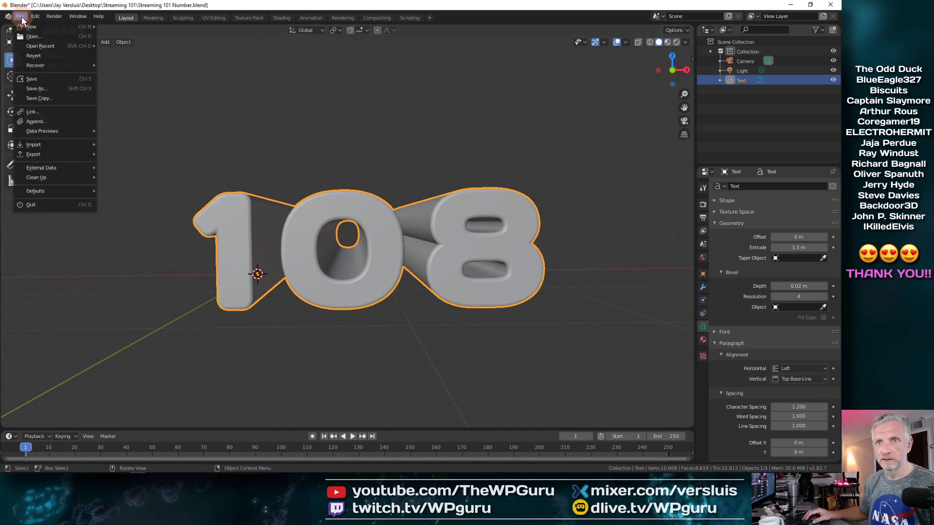
mouse_move(46, 154)
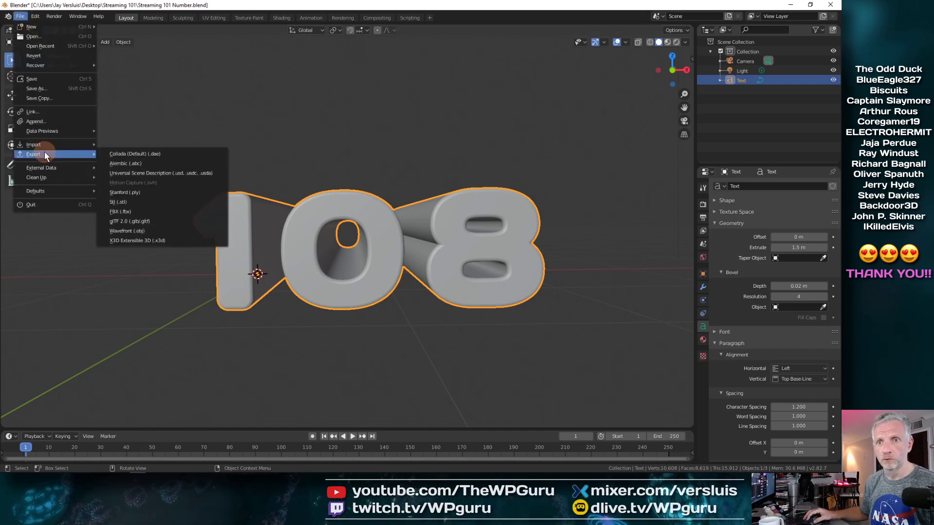
left_click(168, 231)
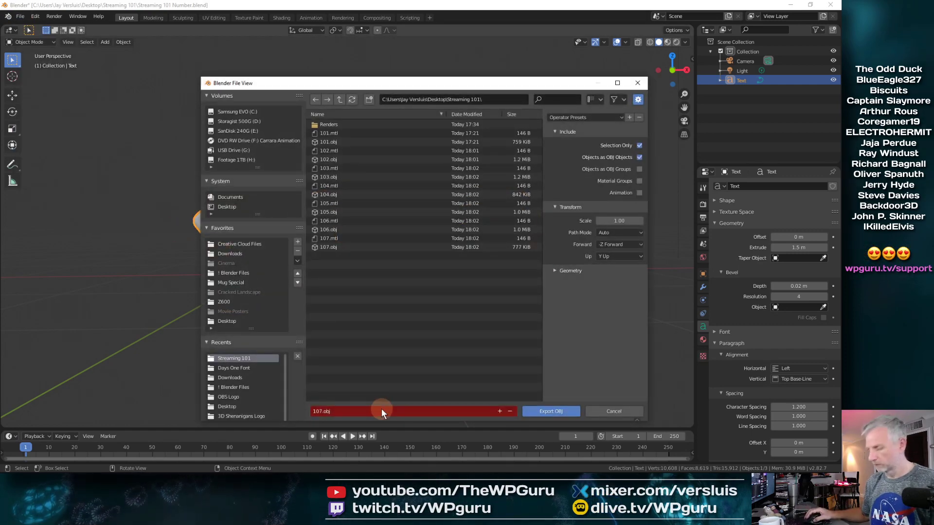
left_click(499, 411)
left_click(542, 411)
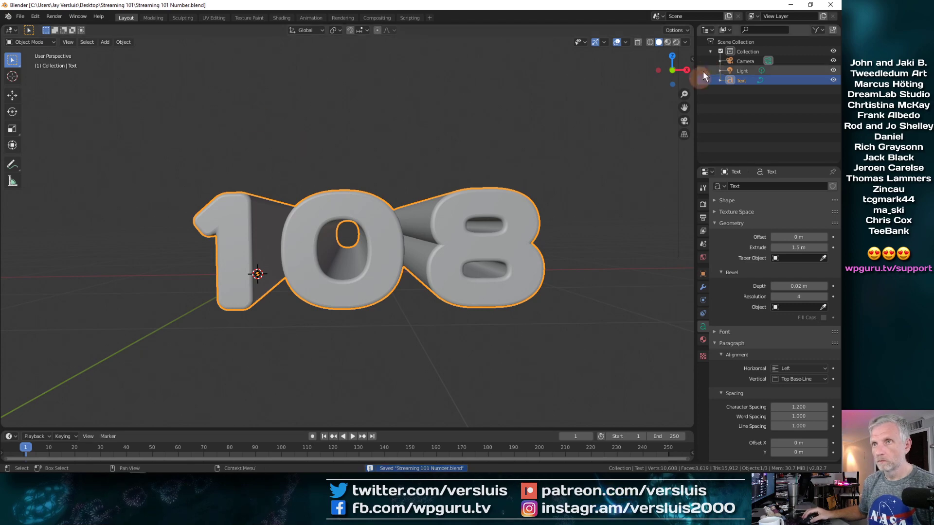
Minimize Blender and switch to DAZ Studio with the Streaming 101 - DAZ Scene file
left_click(791, 4)
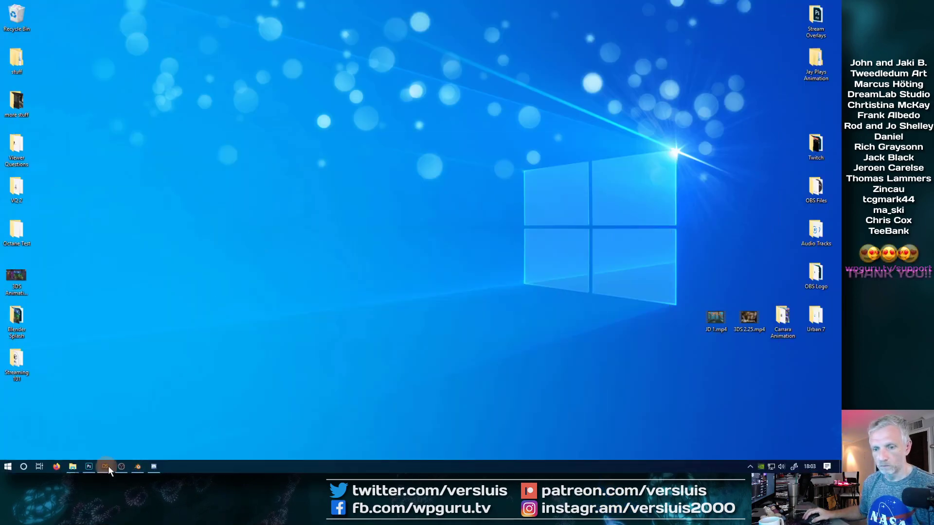
left_click(103, 466)
left_click(457, 325)
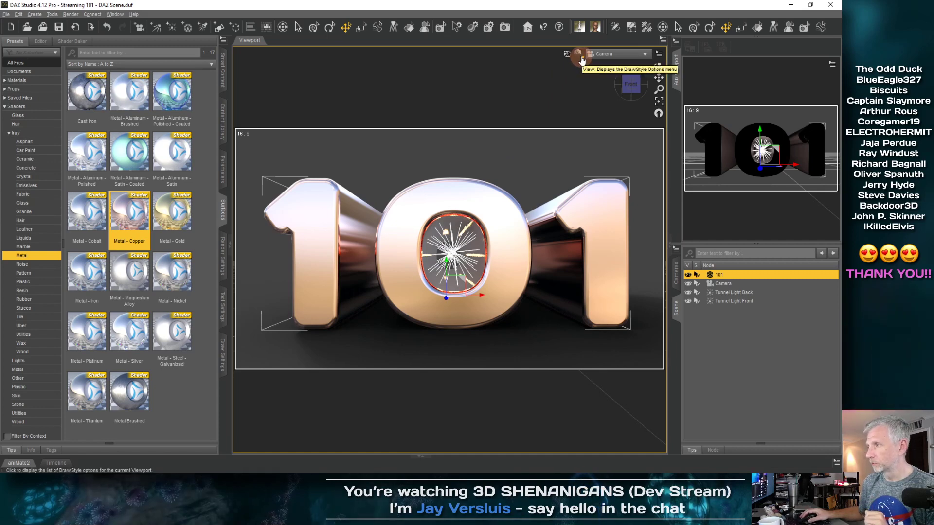
Set the main viewport to the Texture Shaded draw style and switch it from the Camera to the Perspective View
left_click(676, 272)
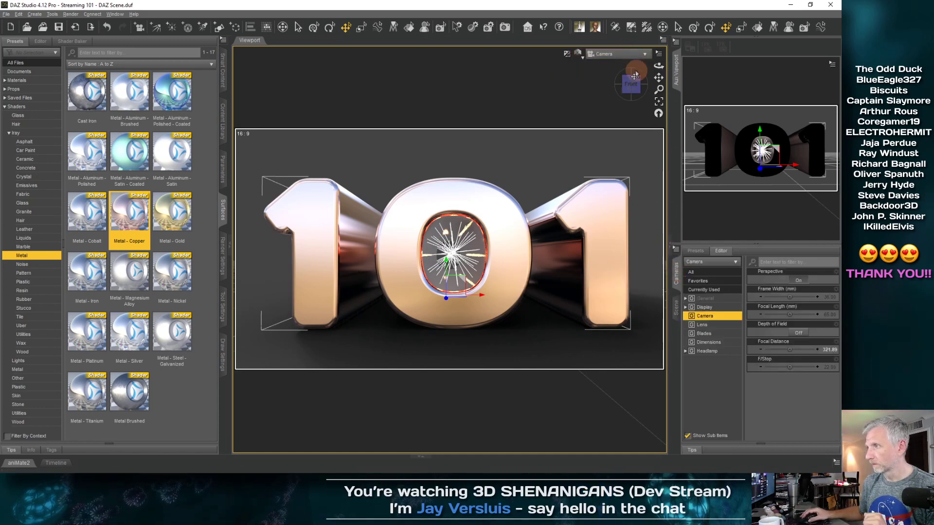
left_click(577, 53)
left_click(577, 135)
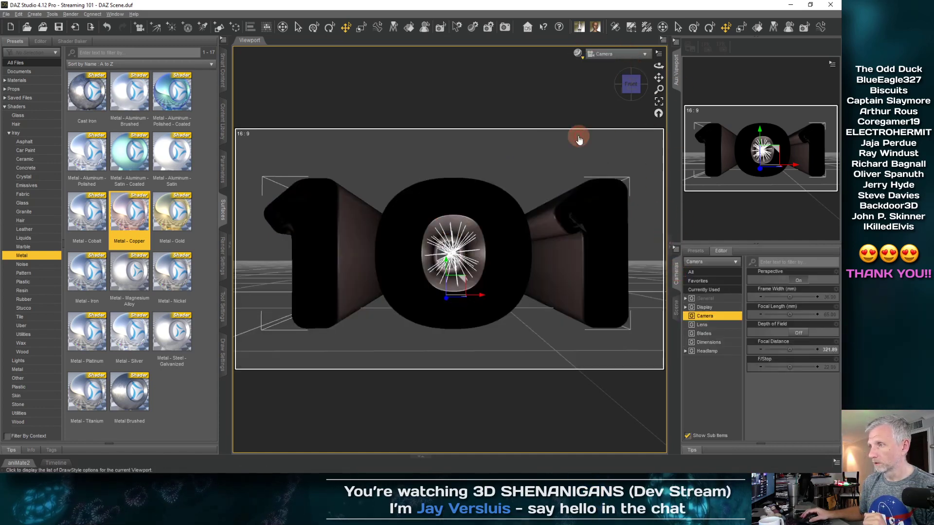
left_click(646, 53)
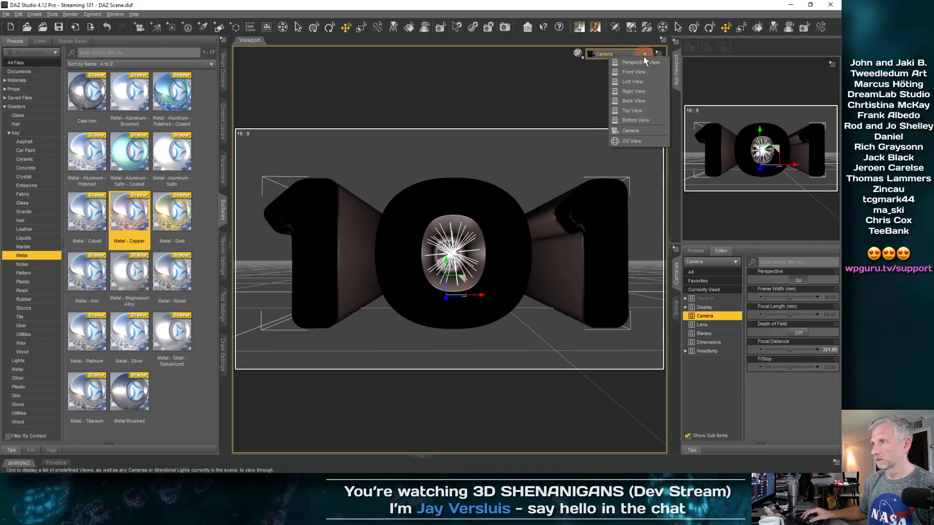
left_click(627, 68)
left_click_drag(506, 216, 496, 235)
Move the Scene pane up into the same pane group as the Aux Viewport
left_click_drag(674, 315, 675, 194)
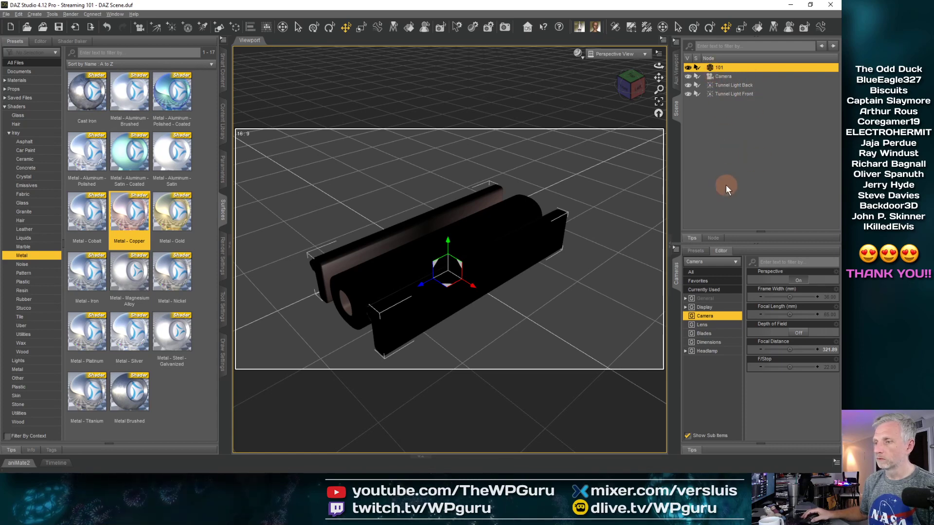
mouse_move(491, 211)
left_mouse_down()
mouse_move(481, 214)
mouse_move(496, 231)
left_mouse_up()
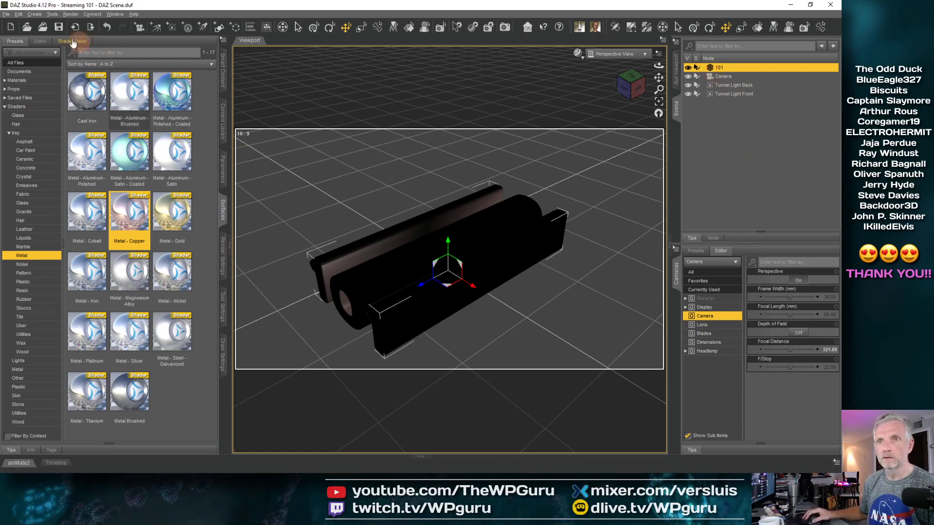
Import 102.obj from the Streaming 101 folder, accepting the Custom OBJ import options at 10000% scale
left_click(7, 14)
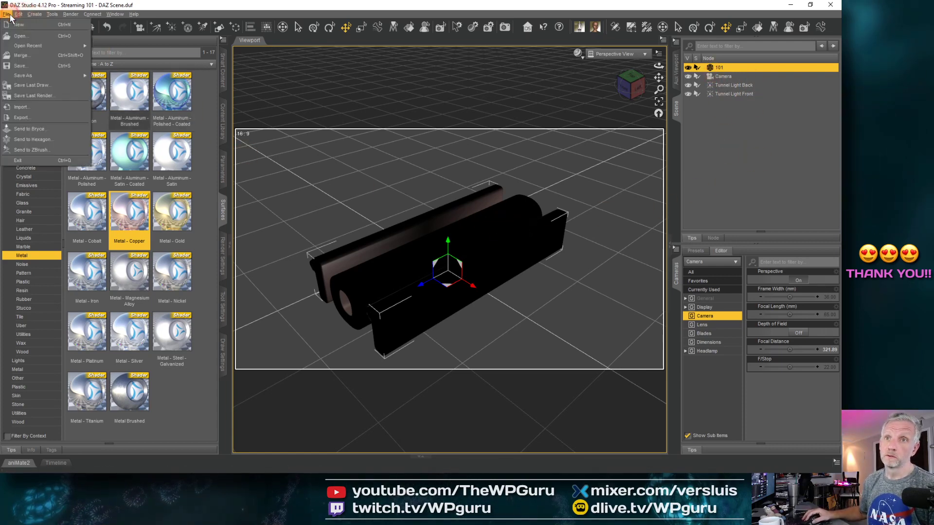
left_click(22, 100)
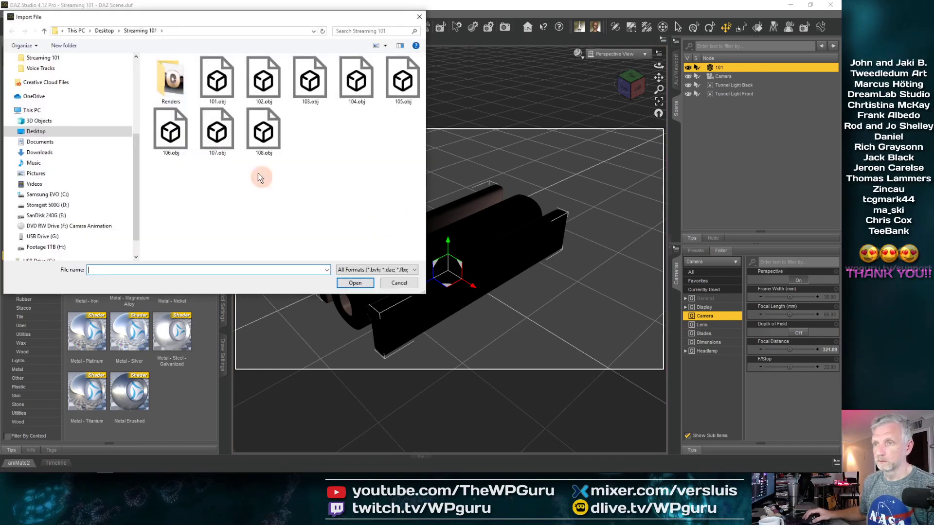
left_click(260, 79)
left_click(363, 287)
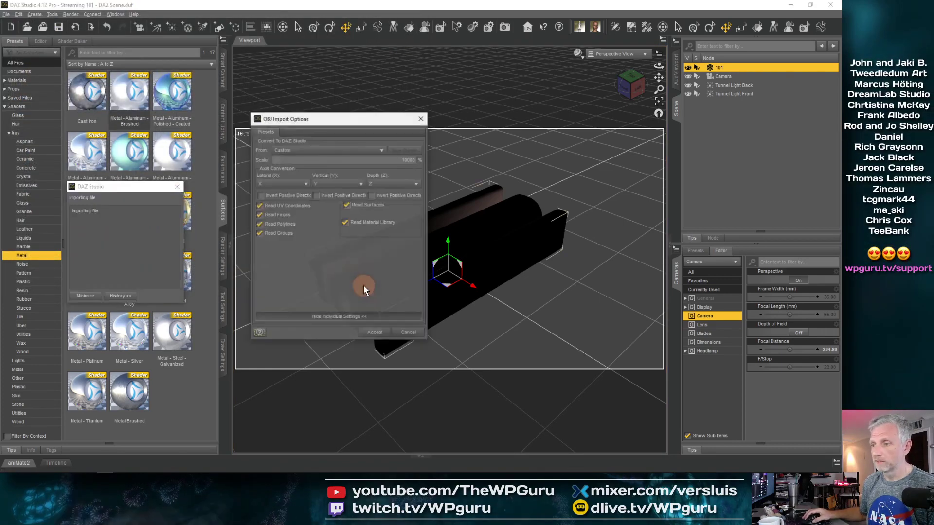
left_click(370, 330)
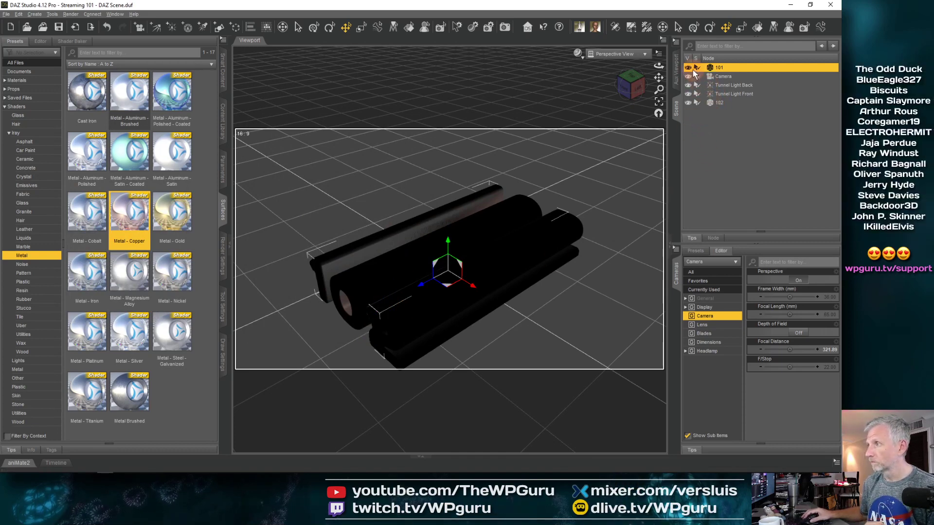
Hide the 101 object and, with the viewport looking through the Camera, select the 102 object
left_click(573, 79)
left_click(579, 53)
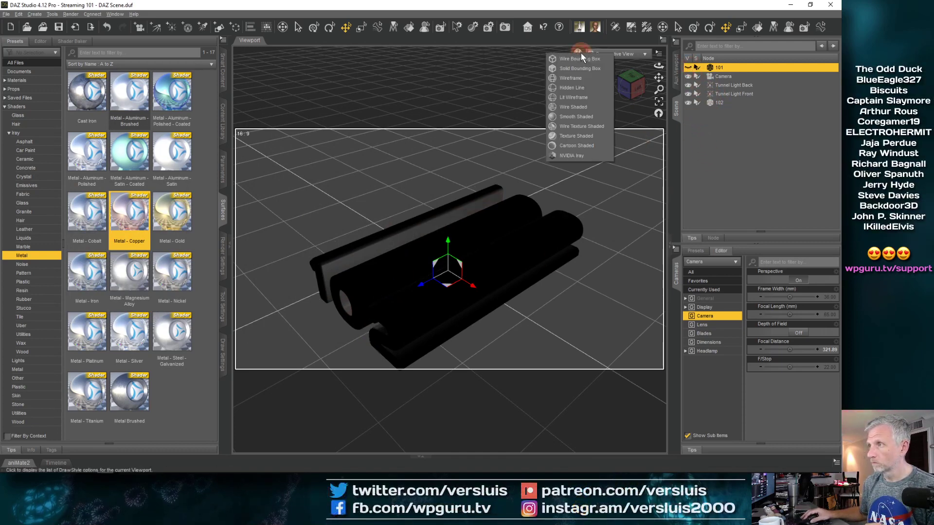
left_click(627, 53)
left_click(618, 130)
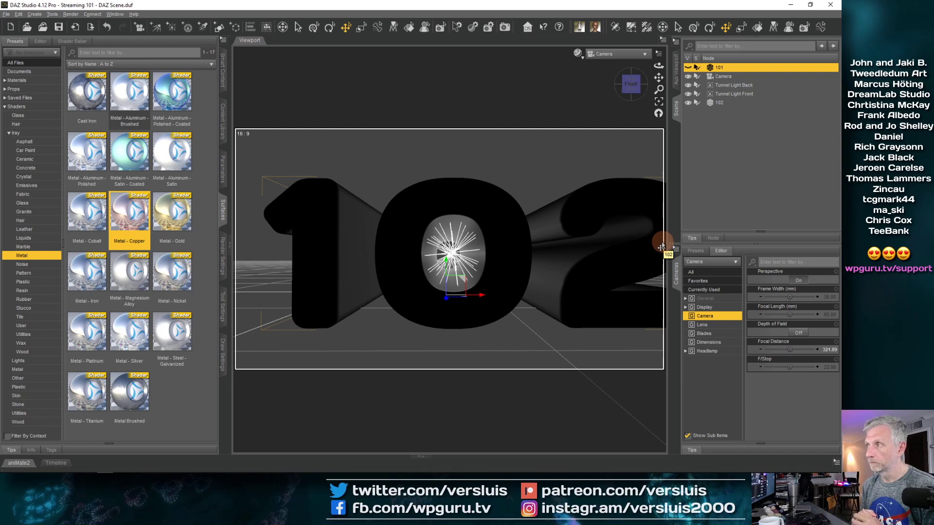
left_click(717, 103)
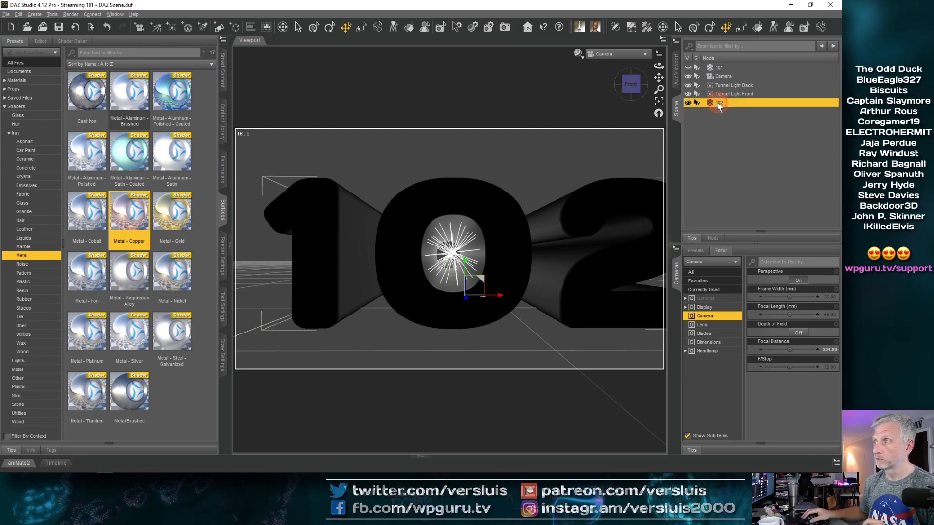
Import 103.obj from the Streaming 101 folder with the same Custom OBJ import options at 10000% scale
left_click(6, 15)
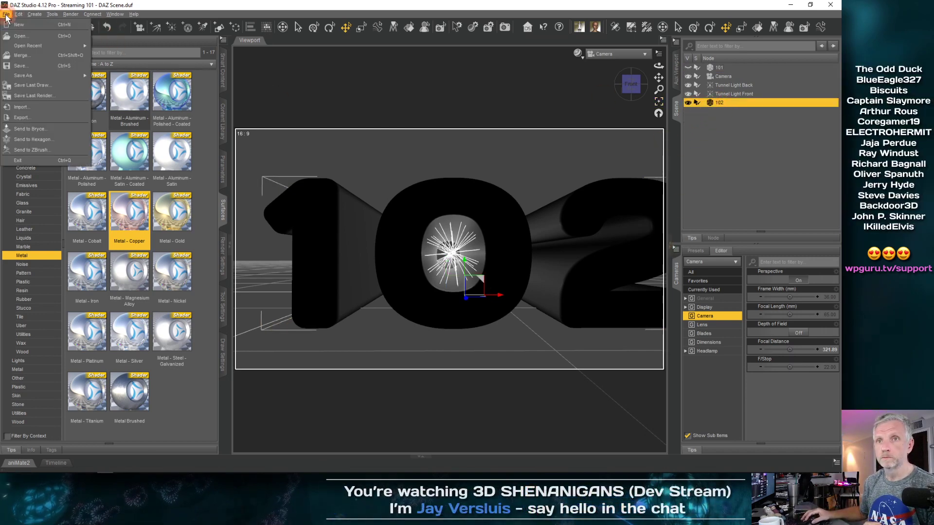
left_click(60, 108)
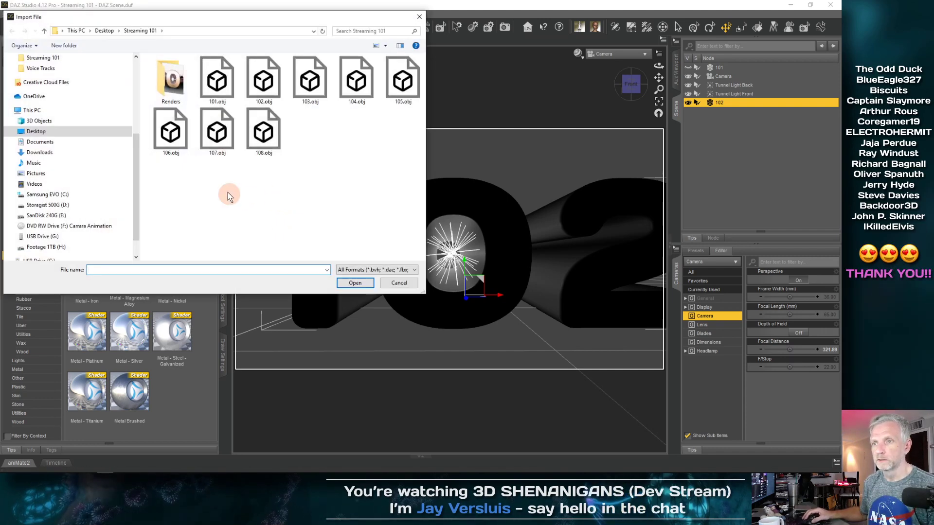
left_click(306, 81)
left_click(265, 134)
left_click(309, 82)
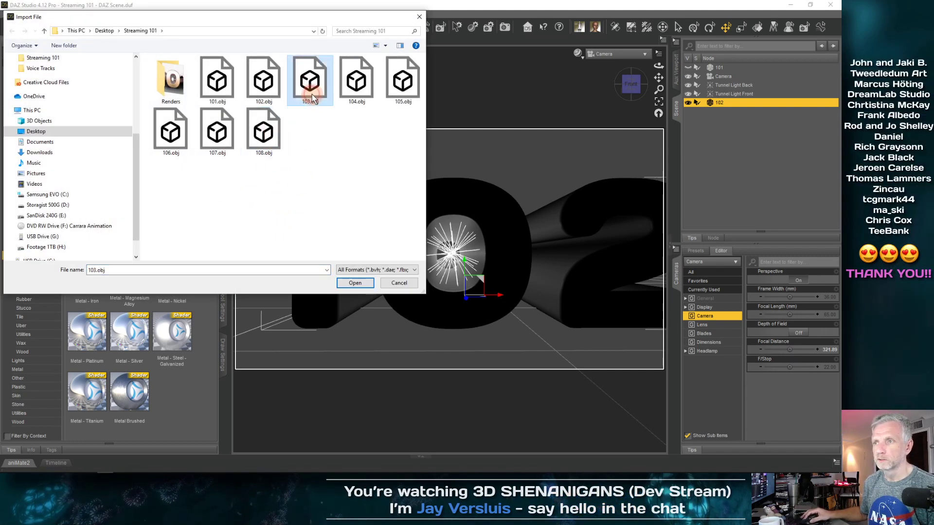
left_click(358, 84)
left_click(396, 79)
left_click(308, 72)
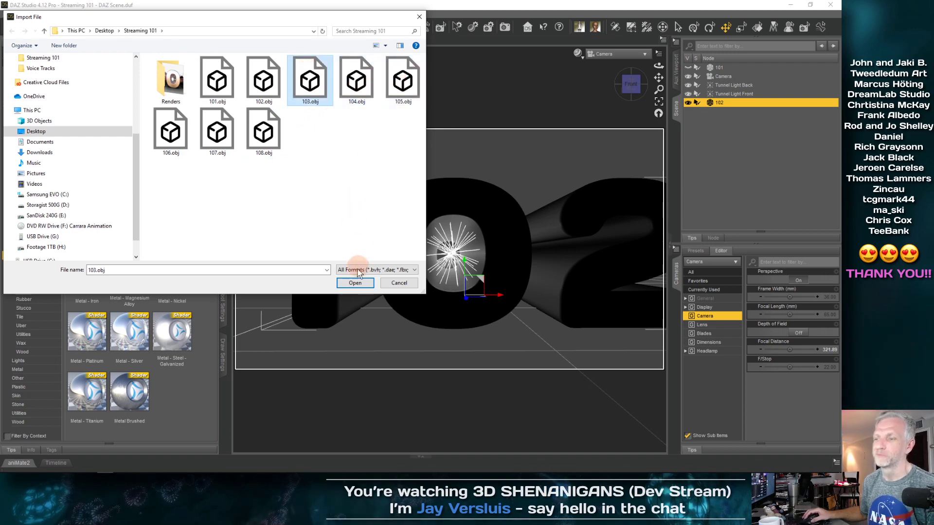
left_click(354, 283)
left_click(369, 333)
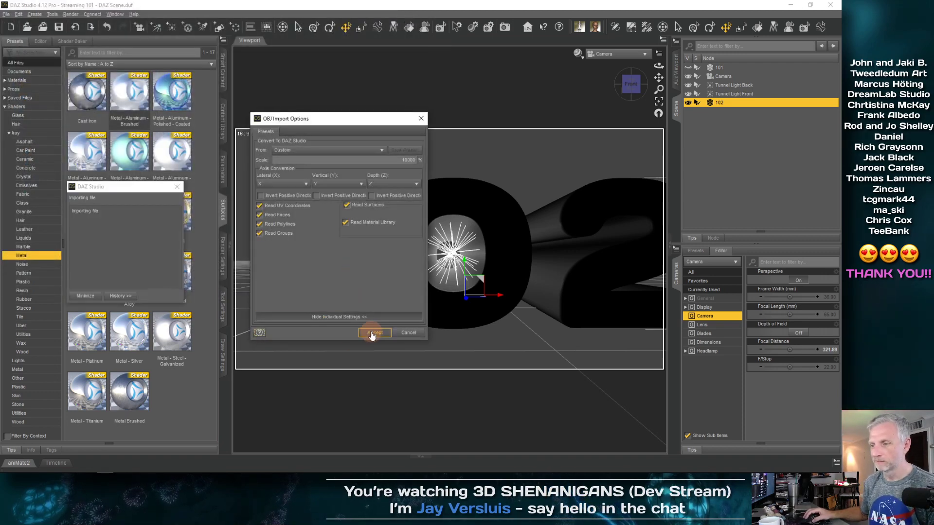
Import 104.obj from the Streaming 101 folder with the same Custom OBJ import options at 10000% scale
left_click(8, 16)
left_click(39, 105)
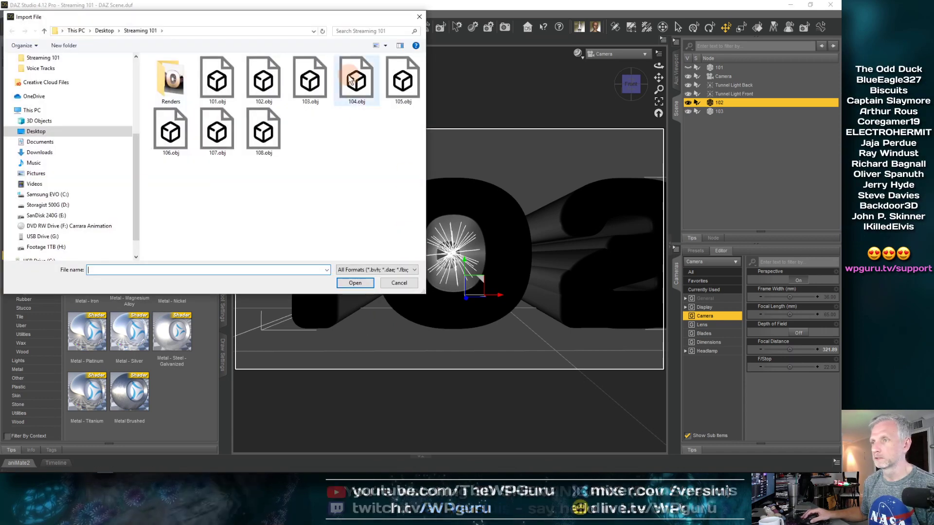
left_click(351, 80)
left_click(355, 283)
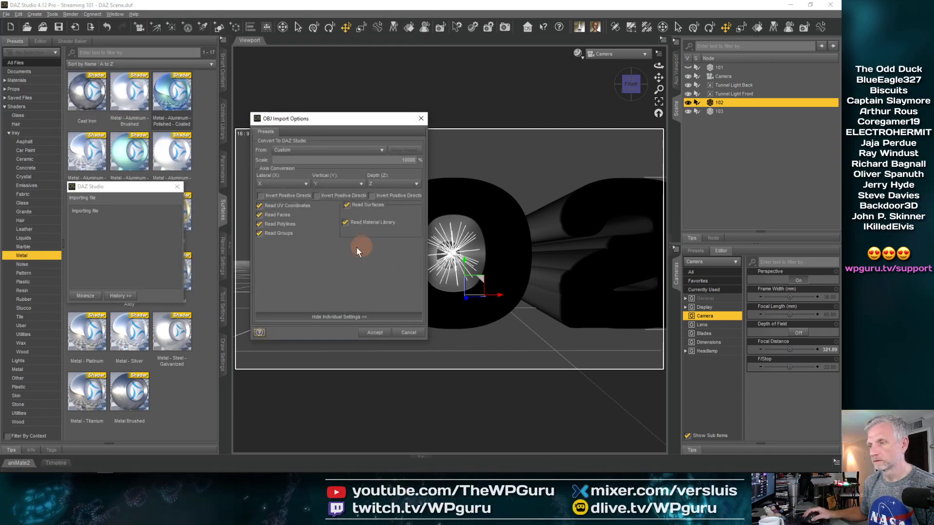
left_click(374, 333)
Import 105.obj from the Streaming 101 folder with the same Custom OBJ import options at 10000% scale
left_click(6, 14)
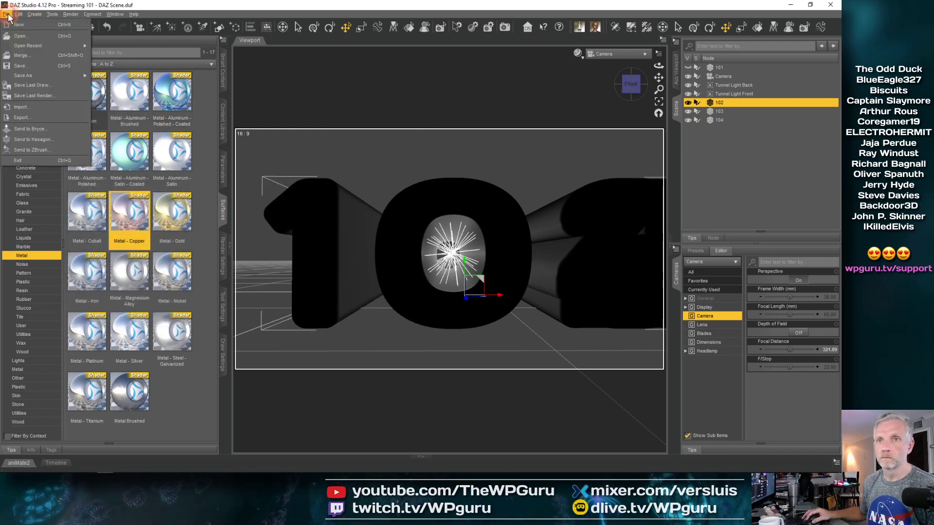
left_click(42, 108)
left_click(402, 80)
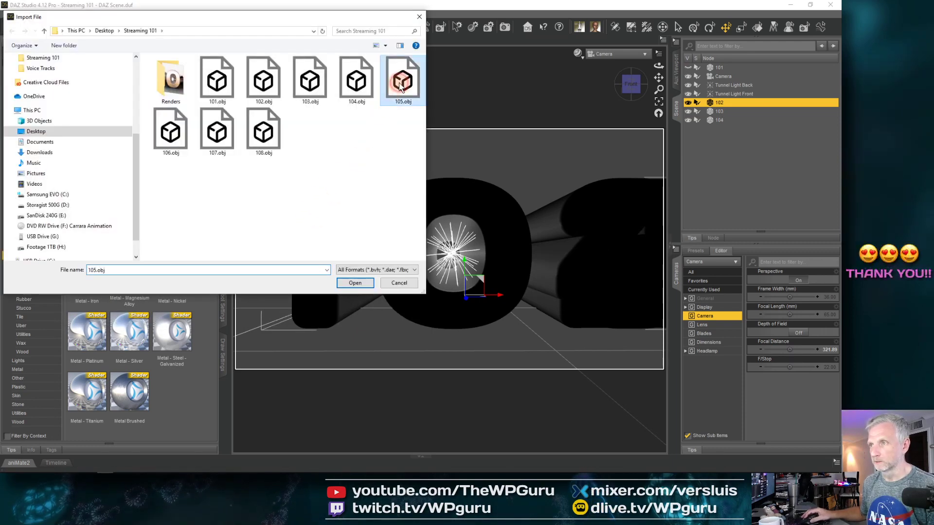
left_click(355, 283)
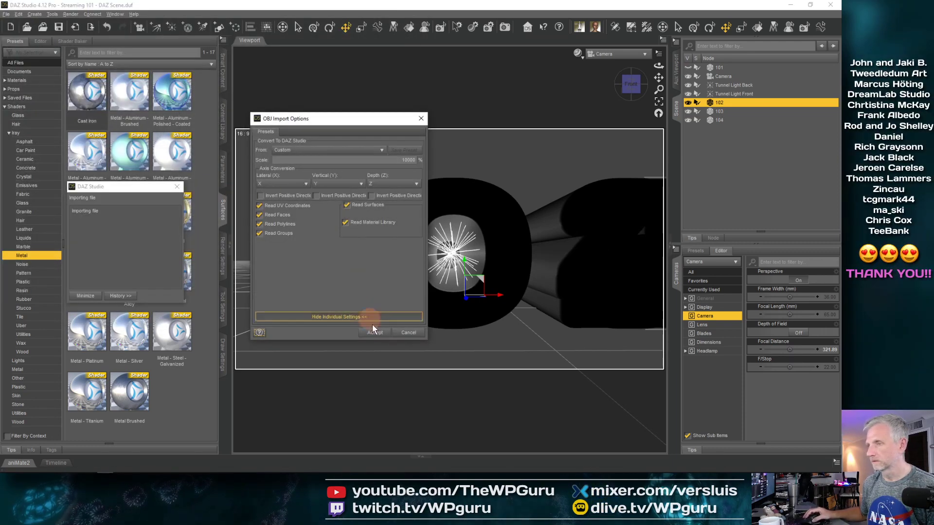
left_click(374, 333)
Import 106.obj from the Streaming 101 folder with the same Custom OBJ import options at 10000% scale
left_click(6, 14)
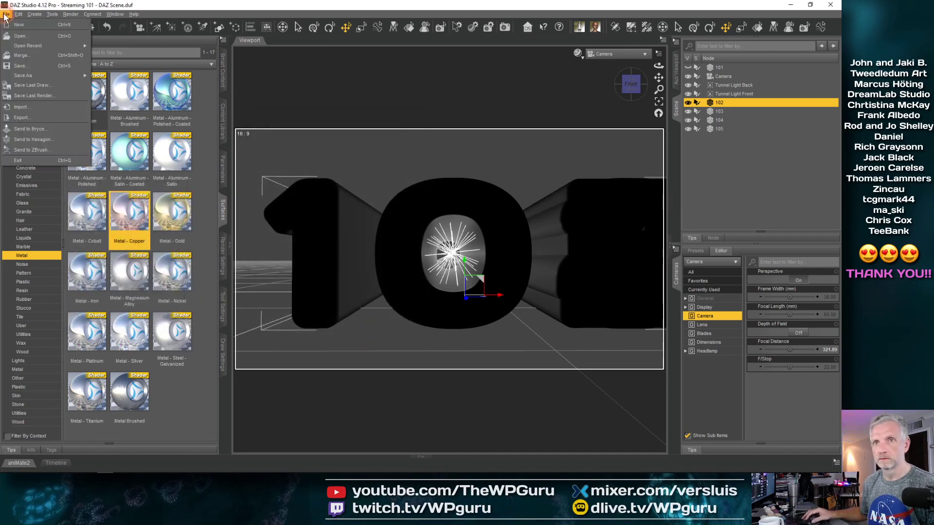
left_click(50, 107)
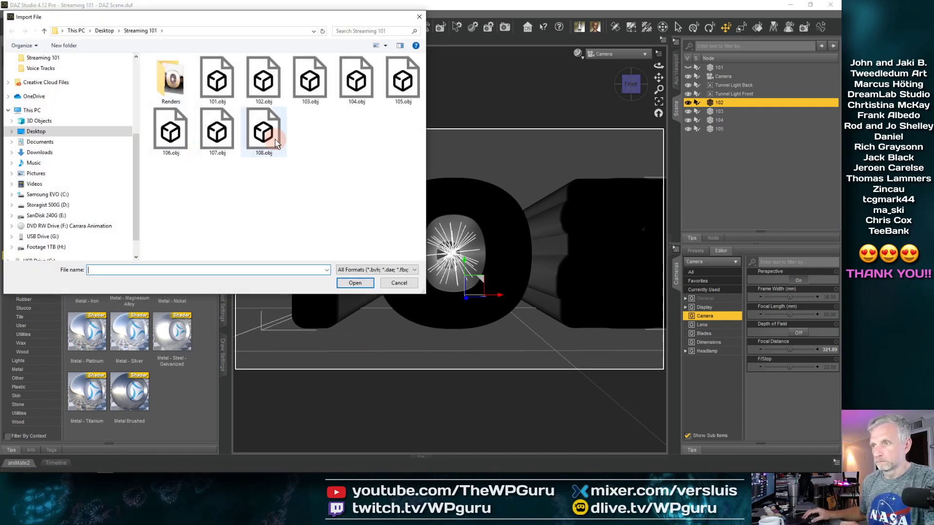
left_click(170, 131)
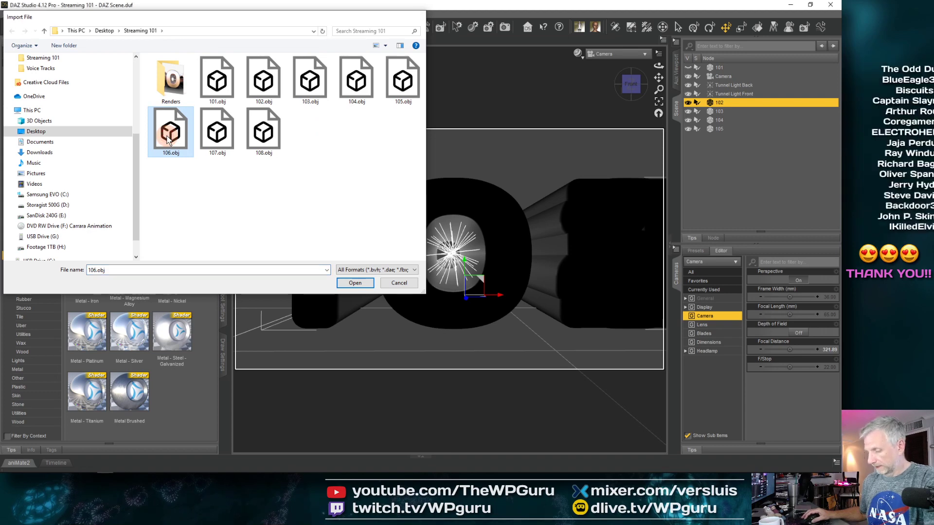
double_click(170, 131)
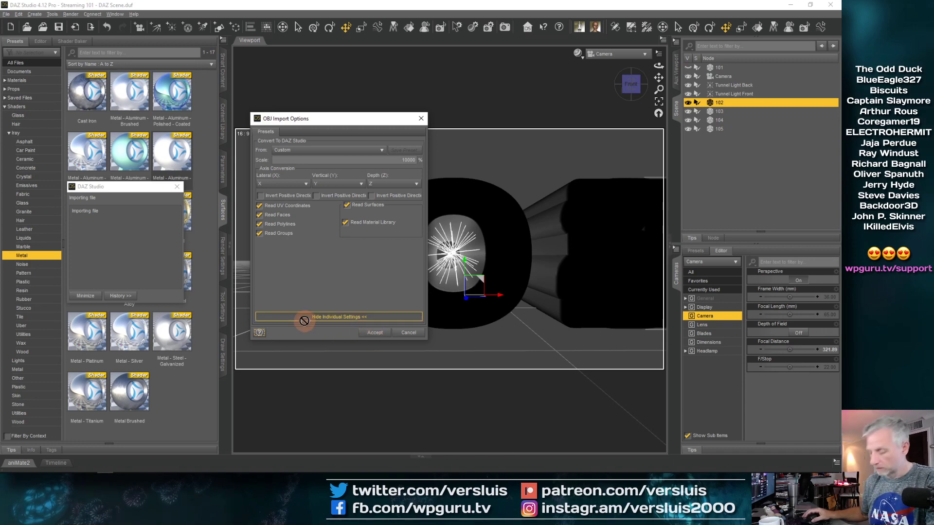
left_click(375, 332)
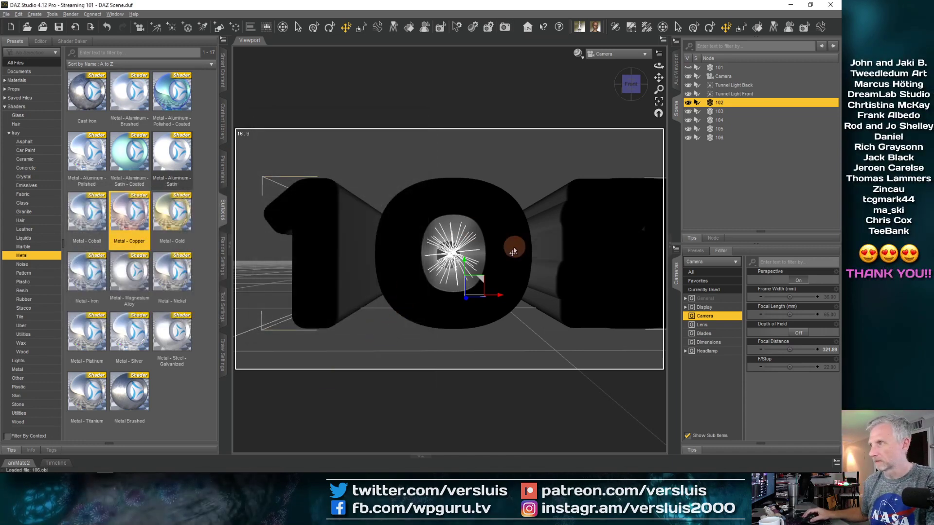
Import 107.obj from the Streaming 101 folder, accepting the OBJ import options as they are
left_click(6, 13)
left_click(21, 106)
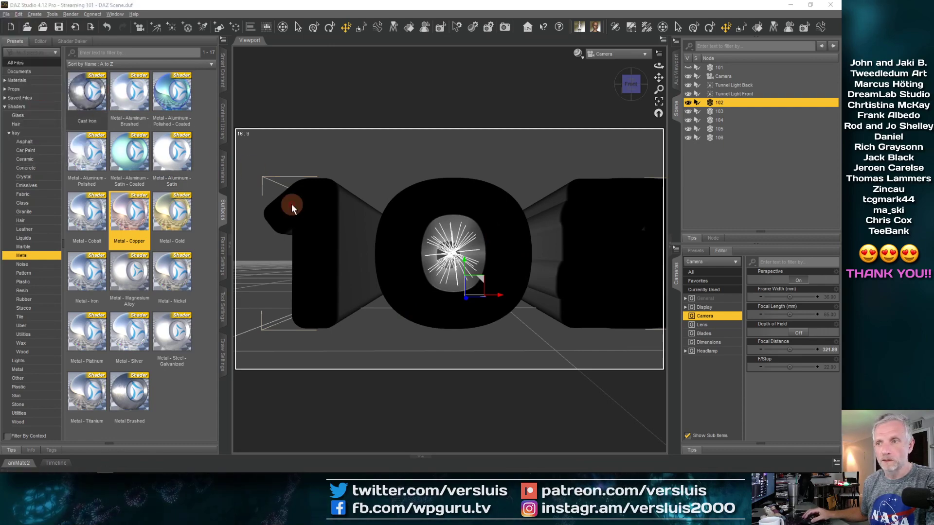
left_click(219, 133)
left_click(348, 281)
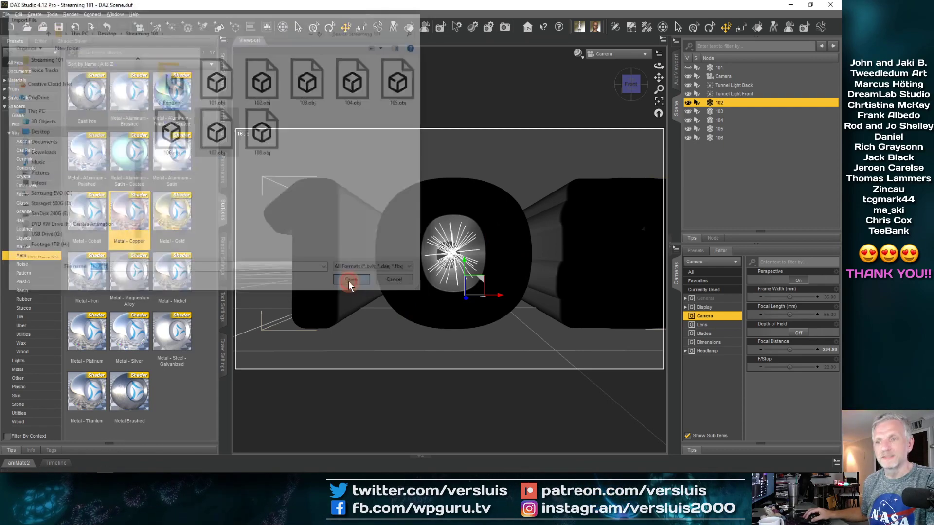
left_click(383, 335)
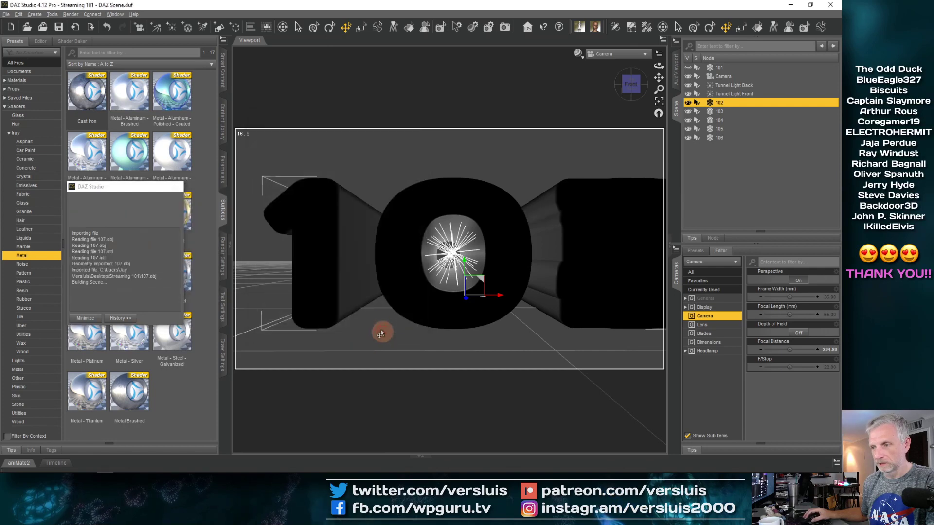
Import 108.obj from the Streaming 101 folder, accepting the OBJ import options as they are
left_click(5, 14)
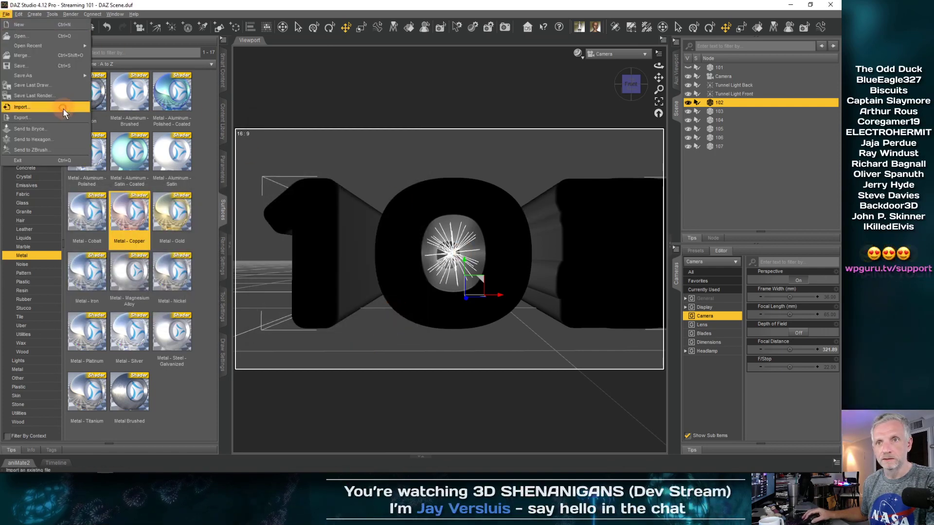
left_click(73, 107)
left_click(270, 138)
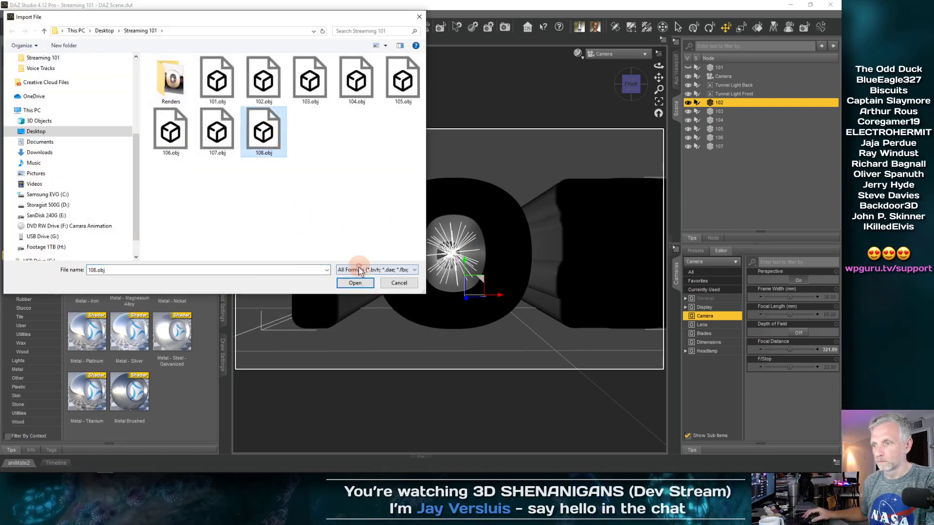
left_click(355, 282)
left_click(377, 335)
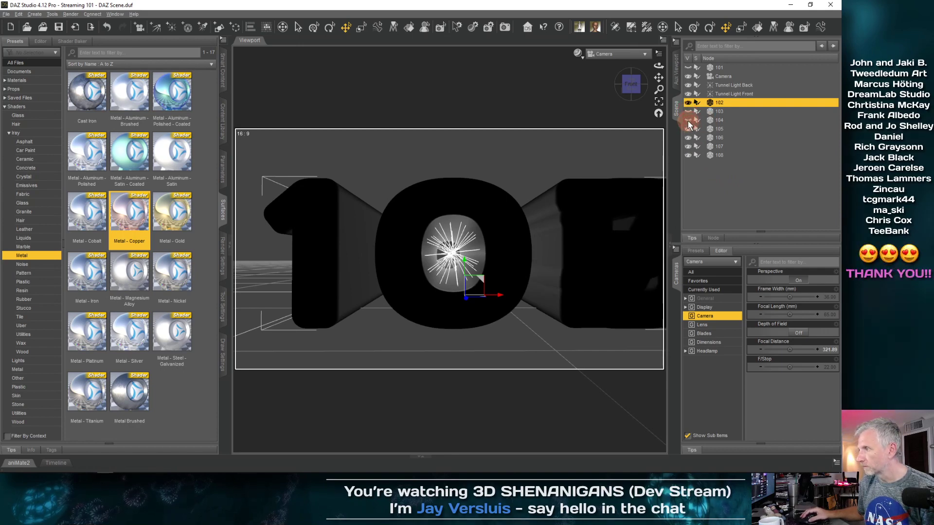
Hide the number objects 103 through 108 in the scene, keeping only 102 shown
left_click(688, 146)
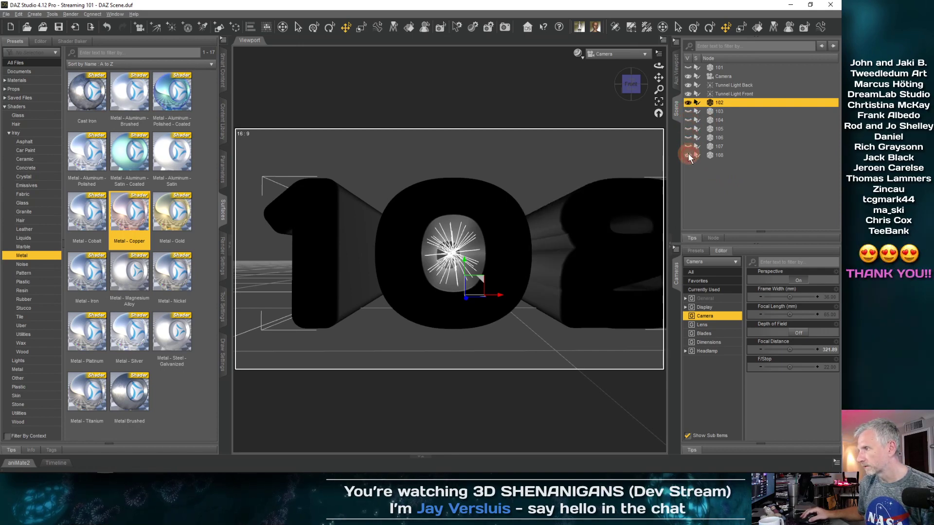
left_click(688, 154)
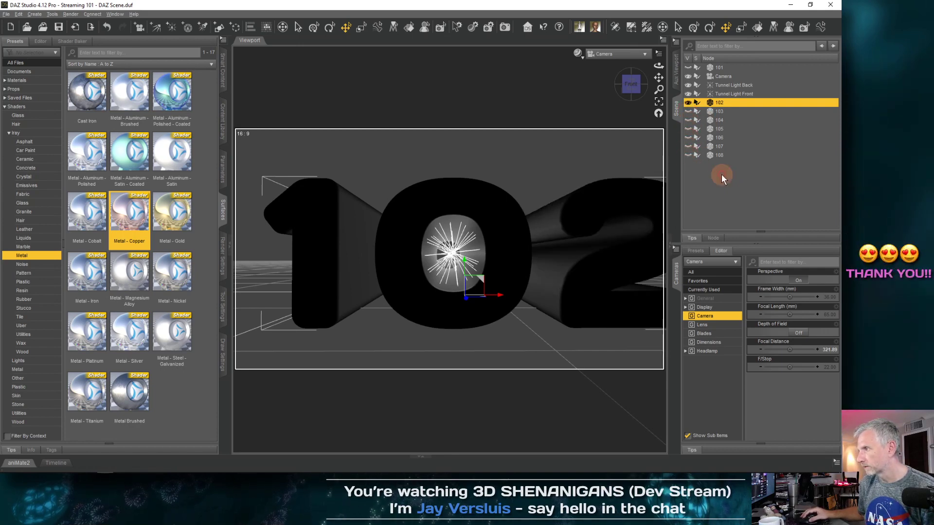
Select the camera and slide it along X to about 82.98 so that the number 102 fits the frame width
left_click(727, 76)
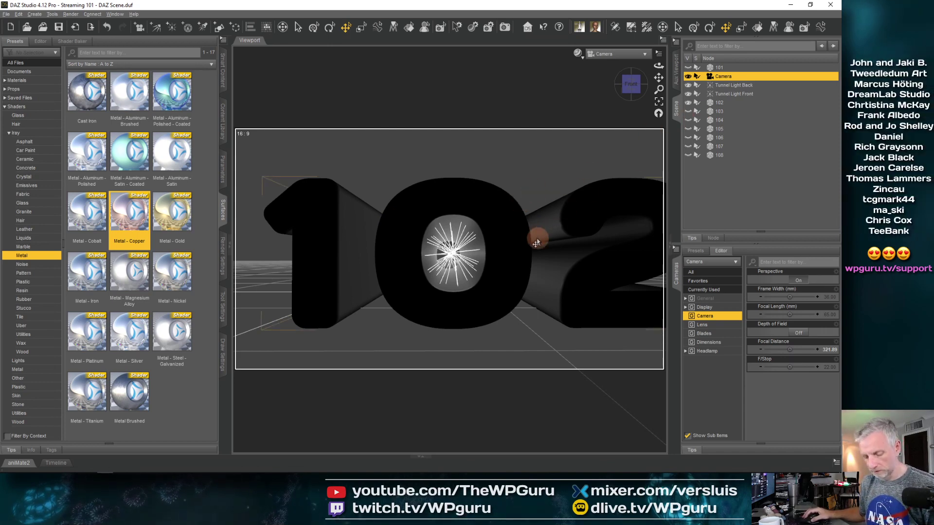
left_click_drag(535, 242, 537, 242)
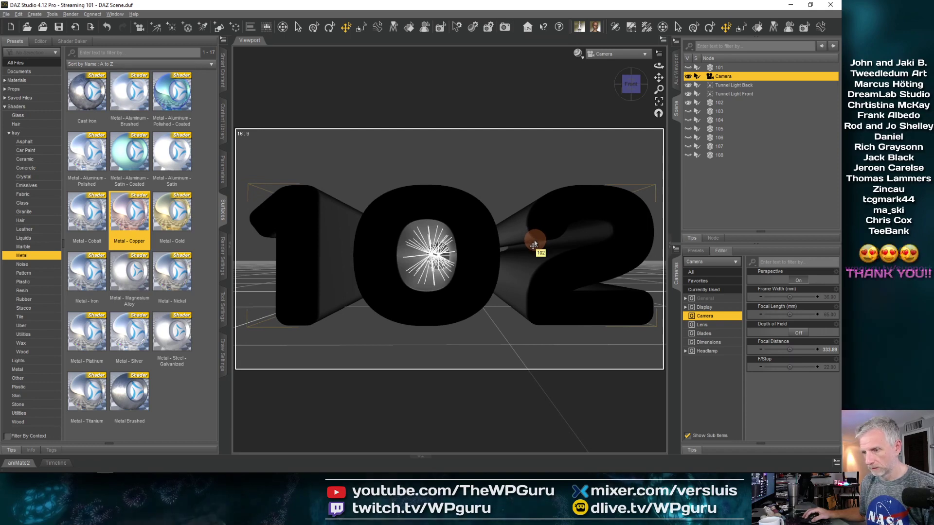
left_click_drag(535, 239, 535, 240)
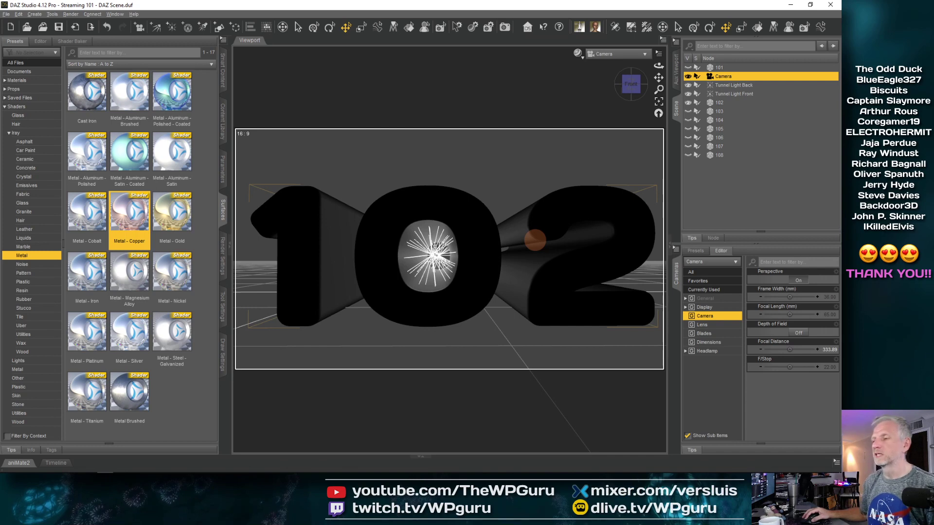
scroll(534, 243, "up", 2)
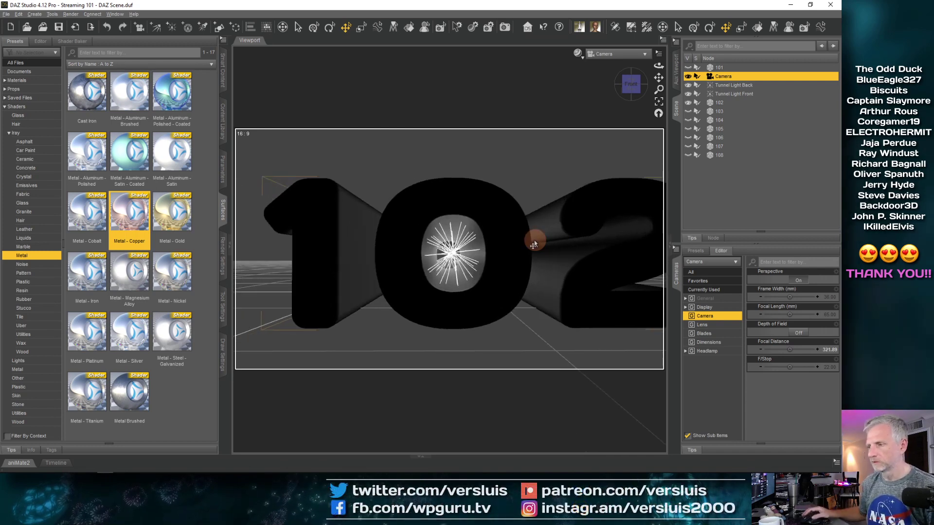
left_click(223, 178)
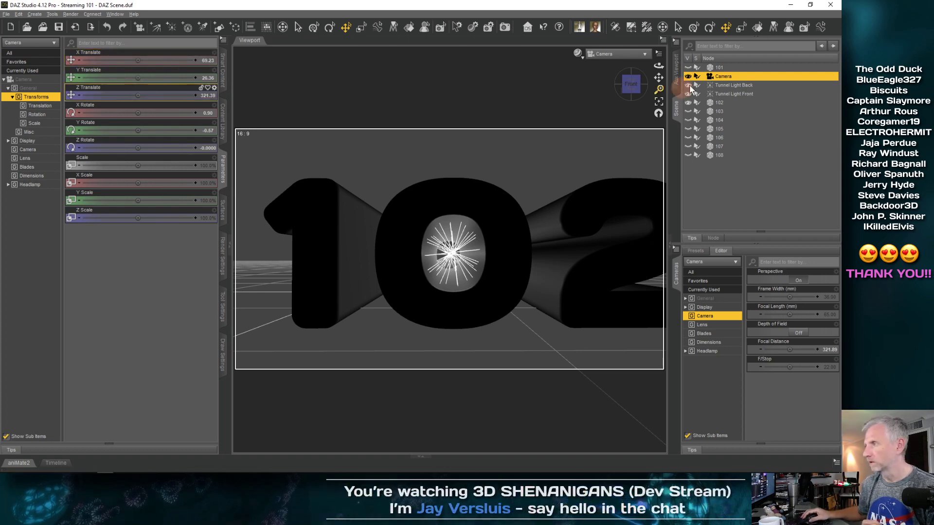
left_click_drag(137, 59, 137, 59)
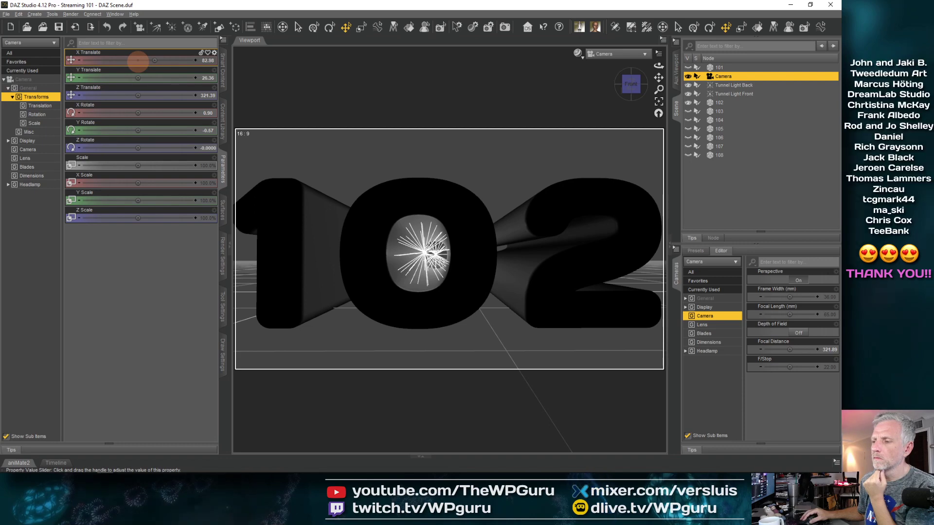
left_click_drag(138, 60, 138, 60)
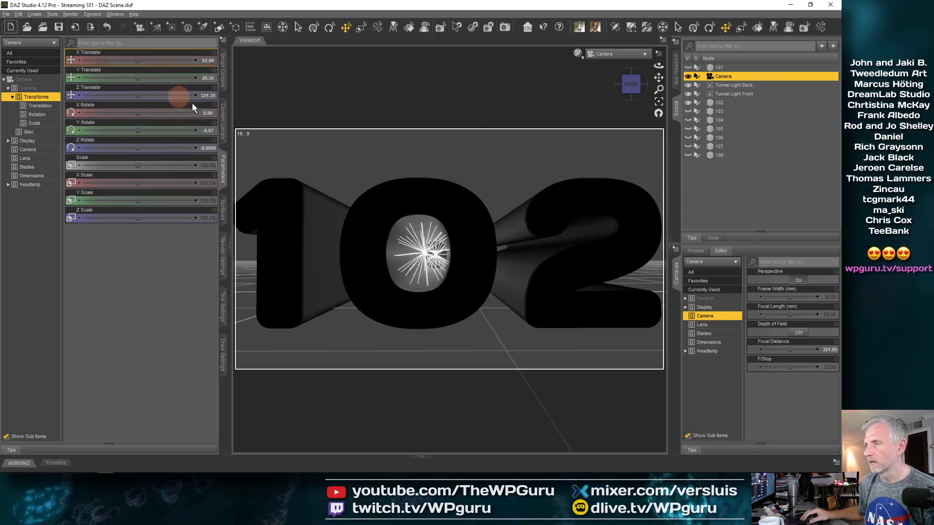
Pull the camera back to about 333 on Z and shift its angle slightly to leave room around 102
scroll(357, 171, "down", 3)
scroll(357, 171, "up", 2)
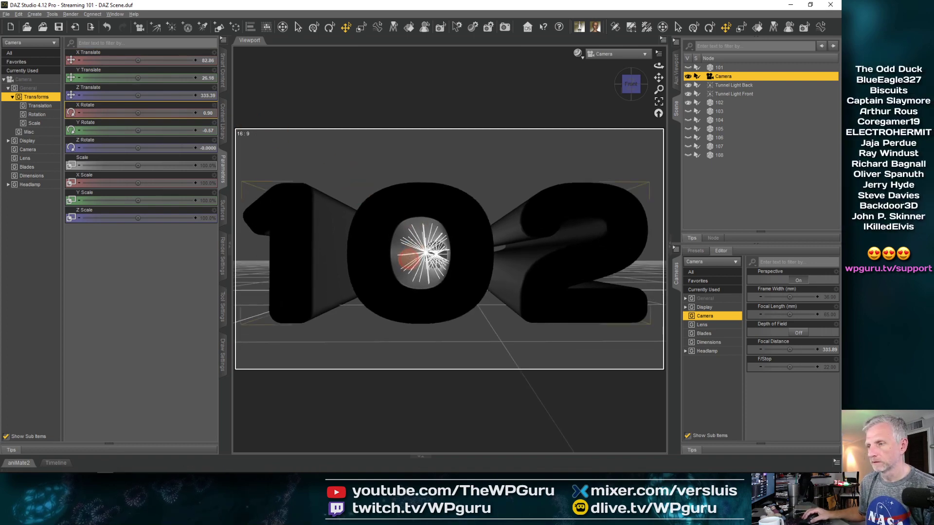
left_click_drag(428, 253, 403, 261)
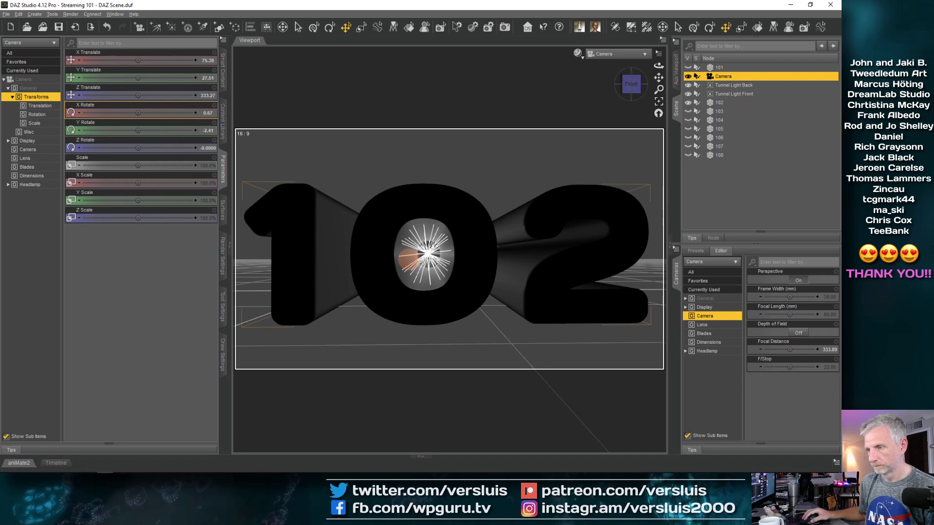
Show the thirds guide and centre the number 102 against it by adjusting the camera's position and angle, ending at about 74 on X
left_click(658, 52)
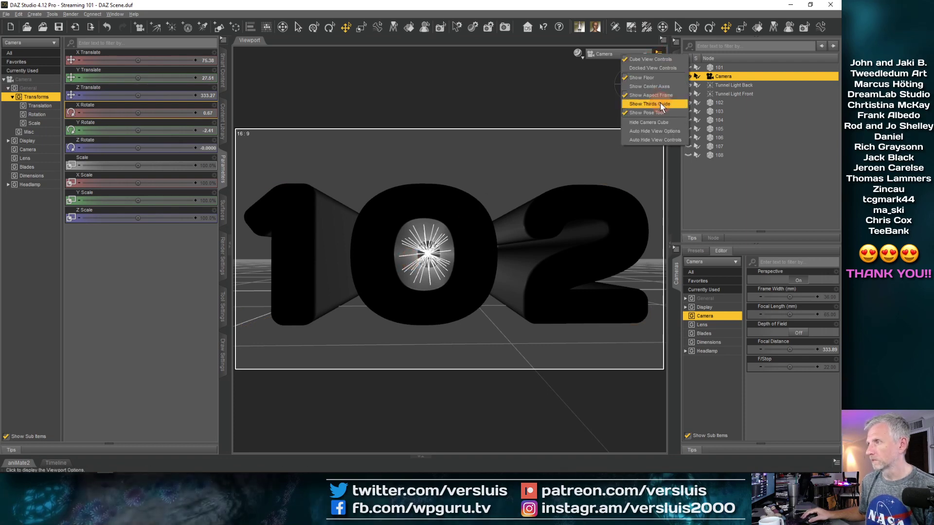
left_click(660, 103)
left_click_drag(459, 224, 459, 224)
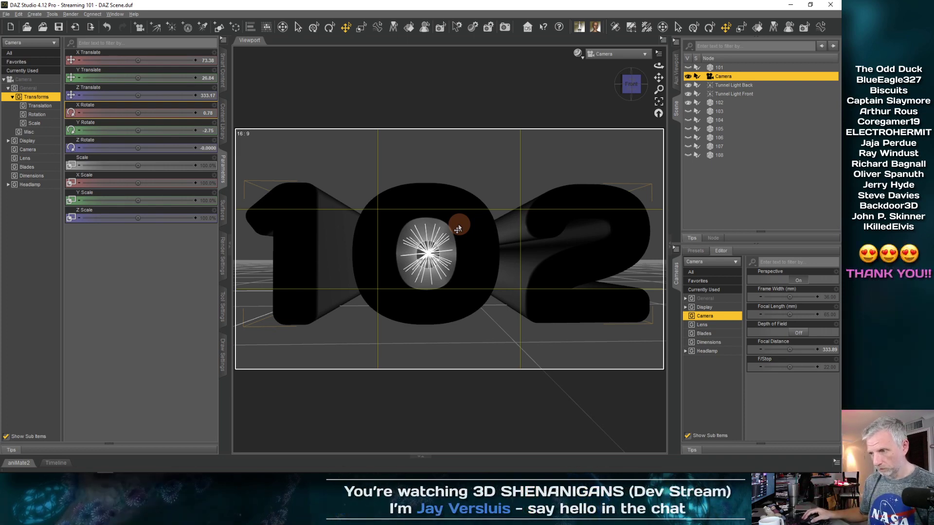
left_click_drag(458, 229, 483, 229)
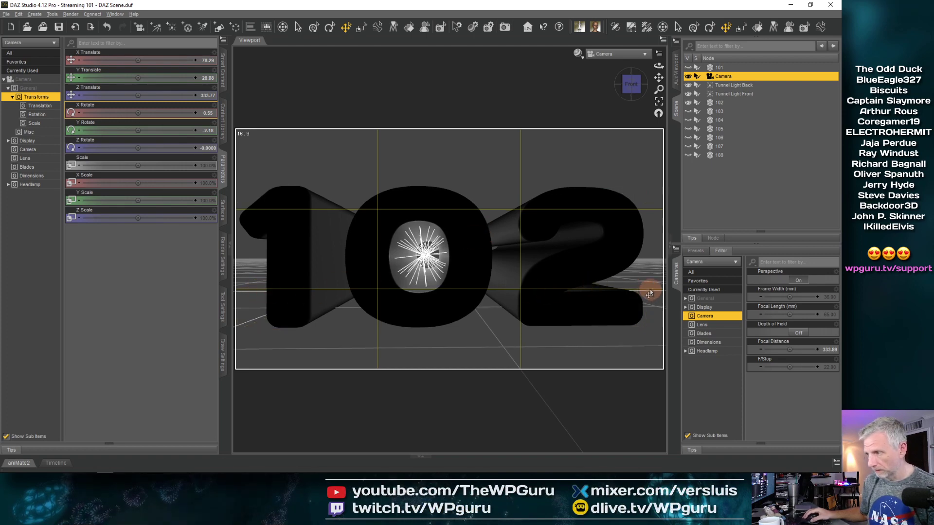
left_click_drag(565, 277, 535, 274)
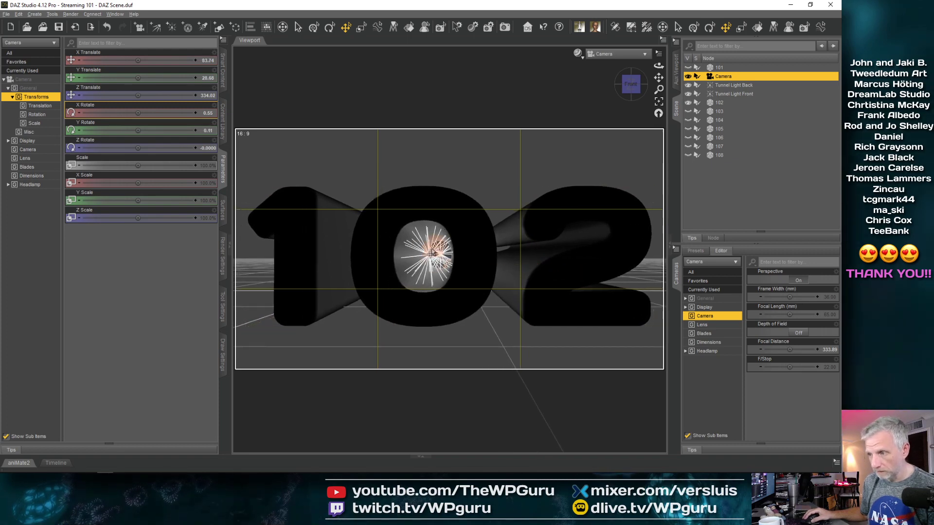
left_click_drag(434, 255, 461, 254)
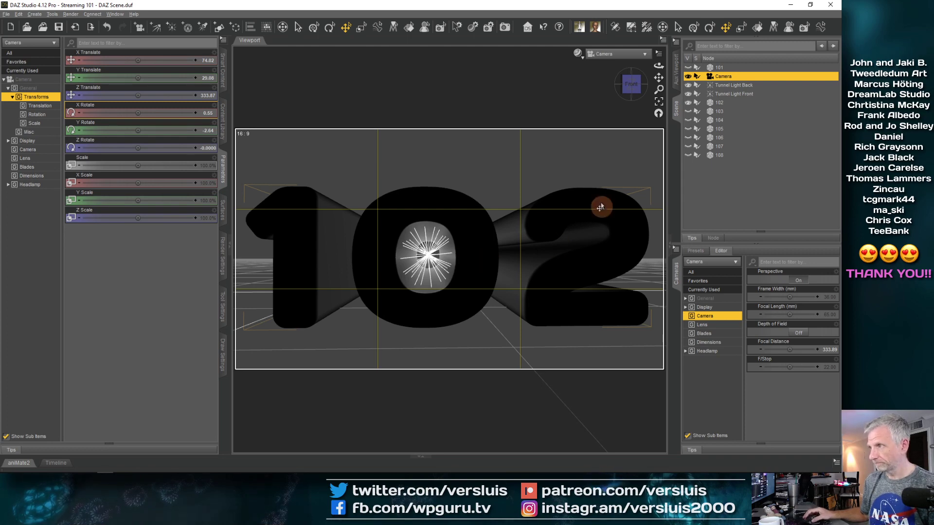
Turn off the thirds guide in the viewport, keeping the aspect frame shown
left_click(664, 56)
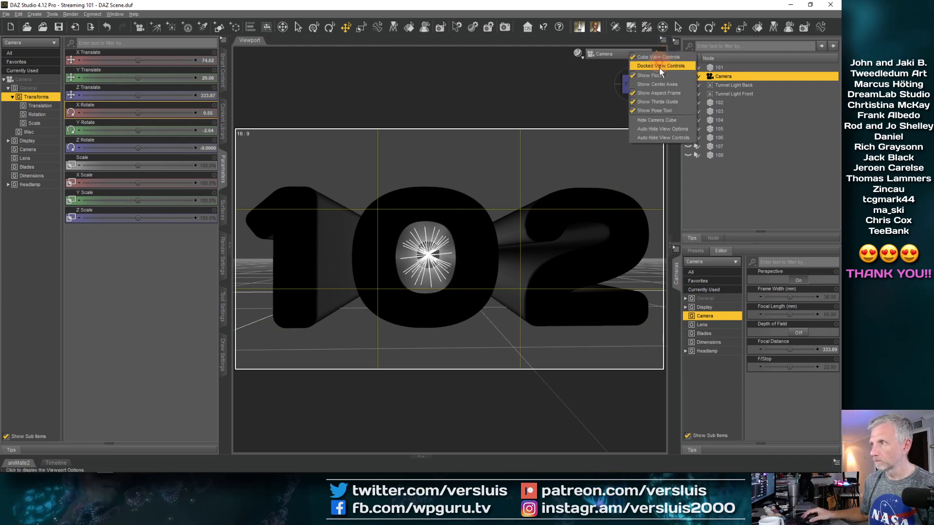
left_click(660, 96)
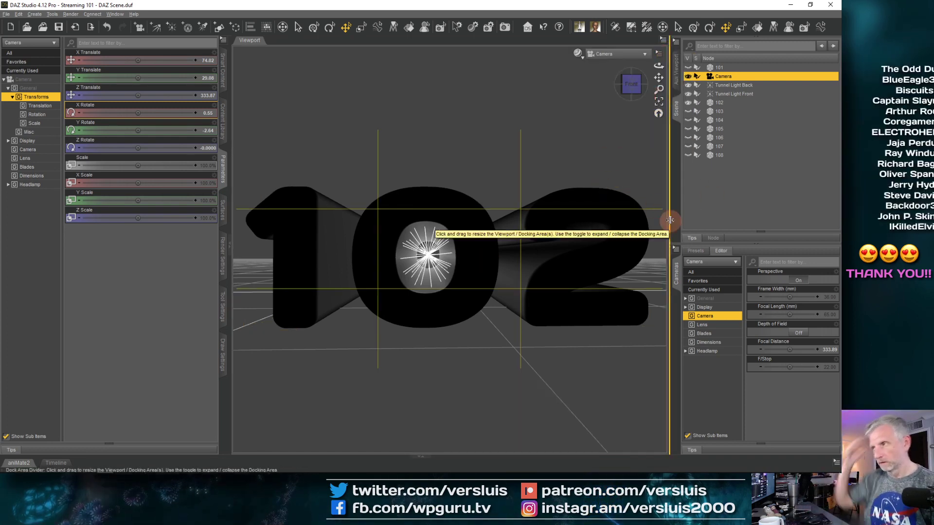
left_click(658, 53)
left_click(659, 88)
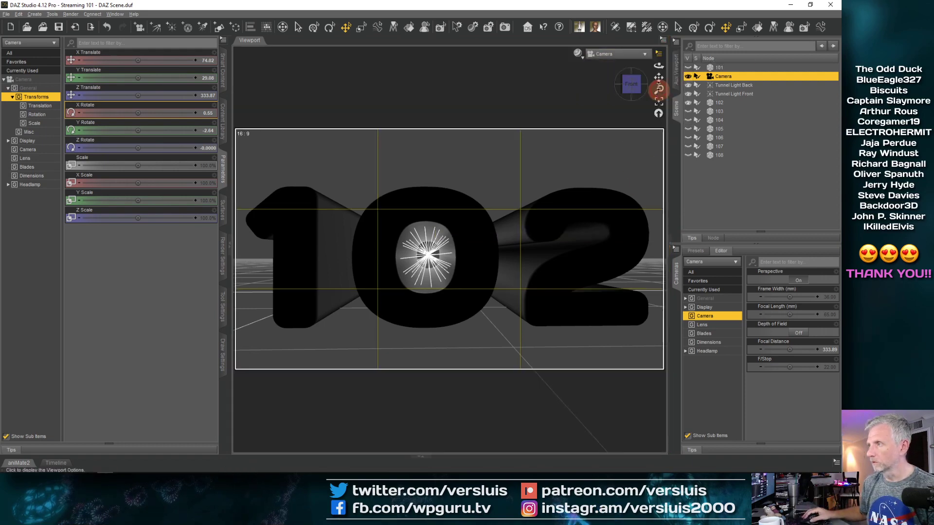
left_click(659, 55)
left_click(657, 101)
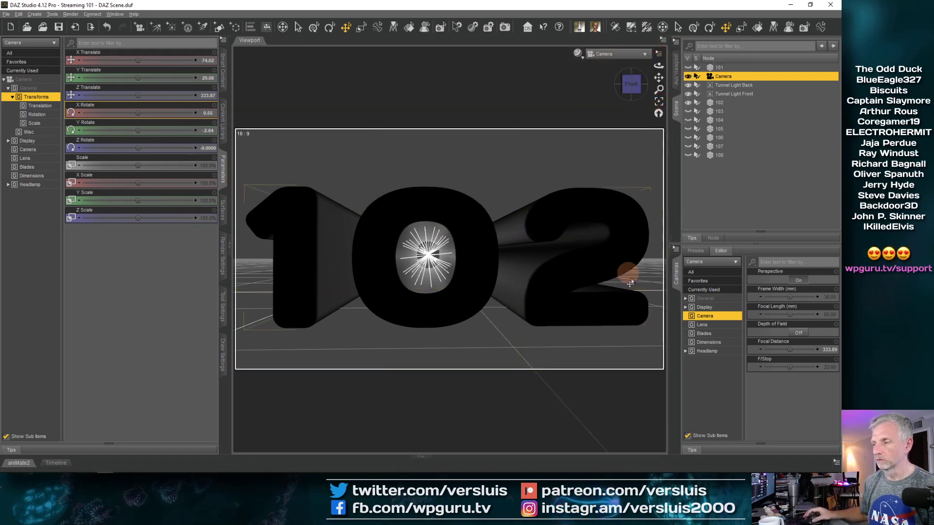
Apply the Iray Metal - Copper shader to the 102 object
left_click(715, 104)
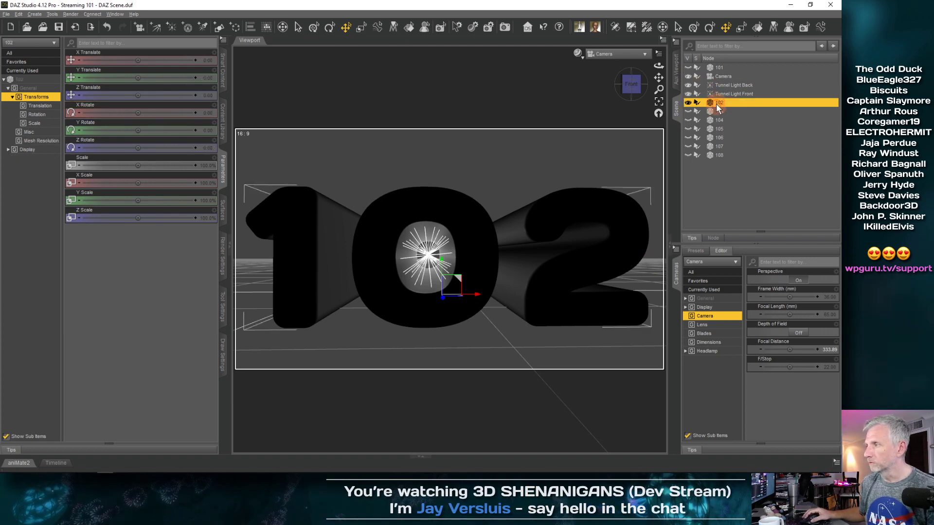
left_click(226, 214)
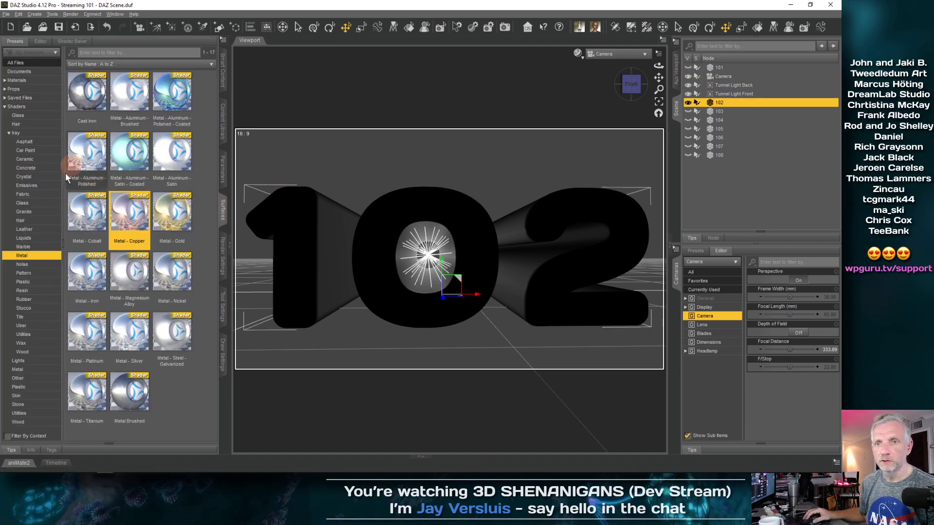
left_click(40, 41)
left_click(39, 88)
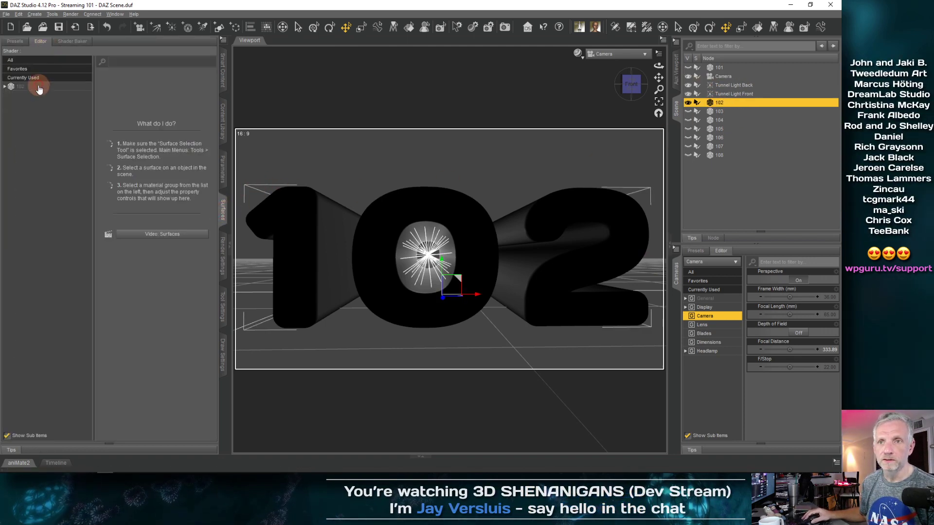
left_click(15, 42)
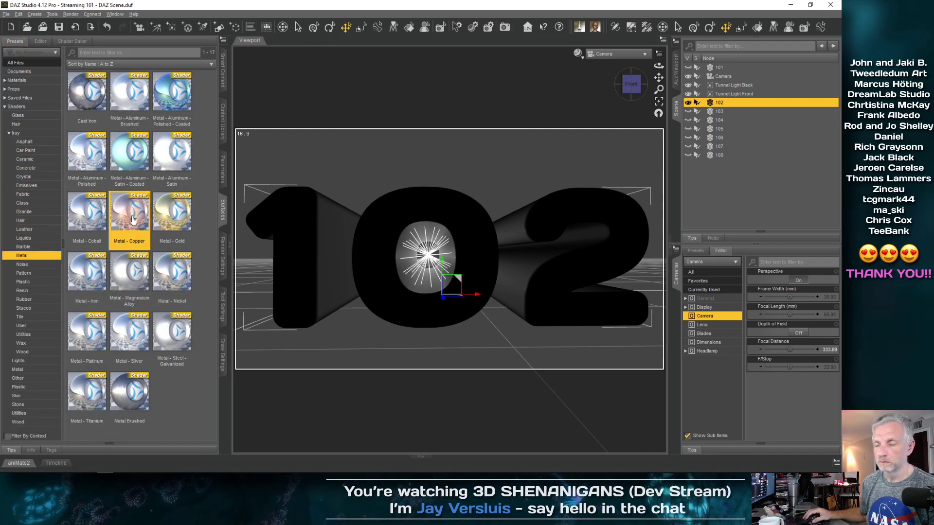
left_click_drag(132, 219, 294, 218)
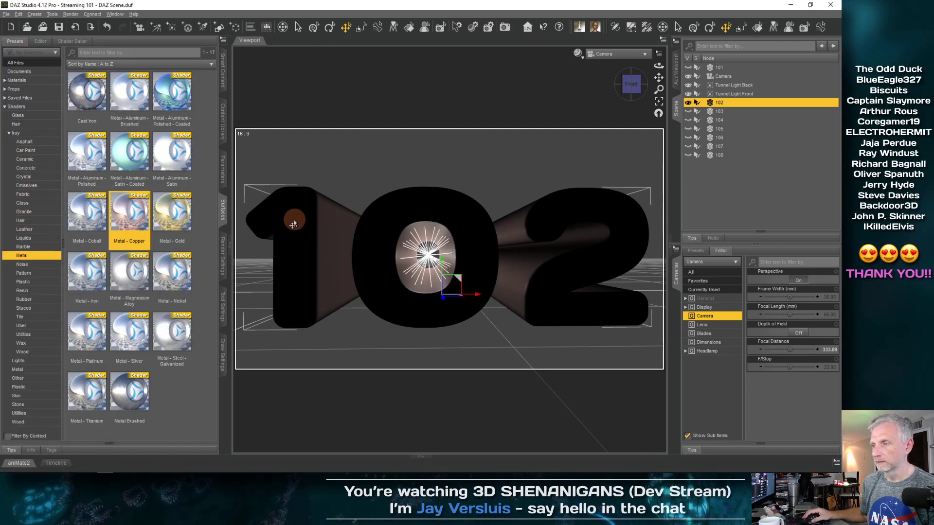
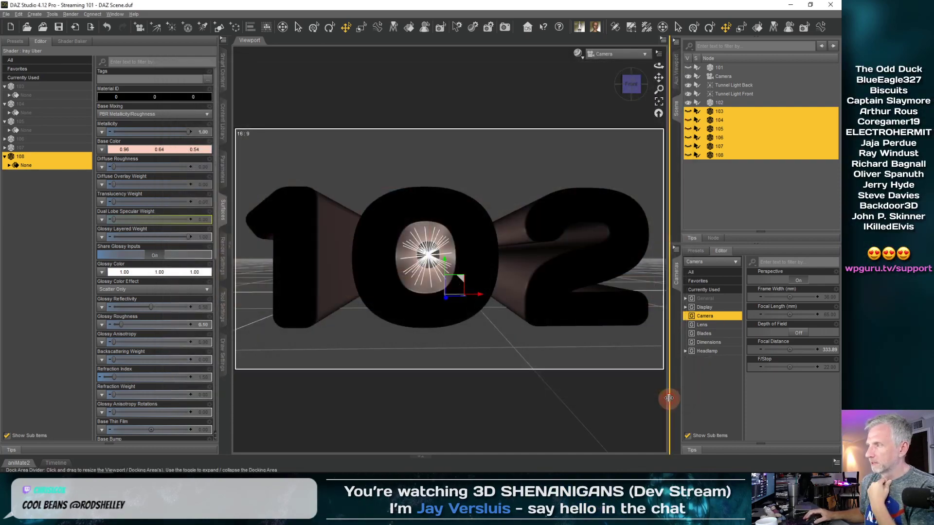
Pull the camera back a little for more margin around the number 102 and render the scene
left_click(669, 398)
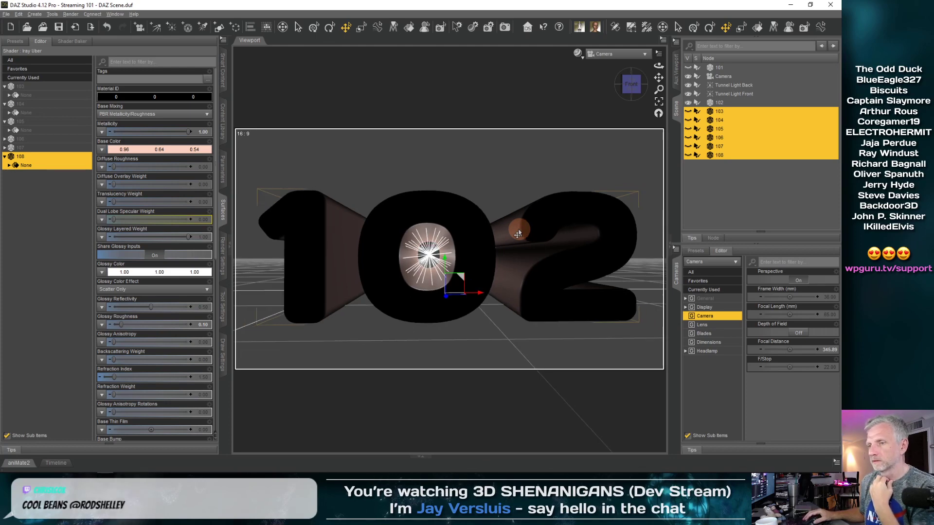
scroll(518, 233, "down", 3)
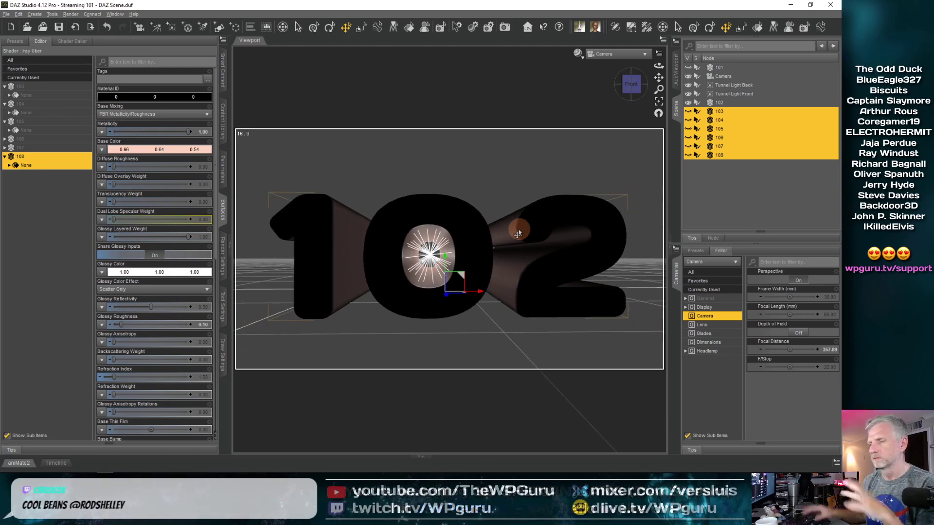
scroll(518, 233, "down", 1)
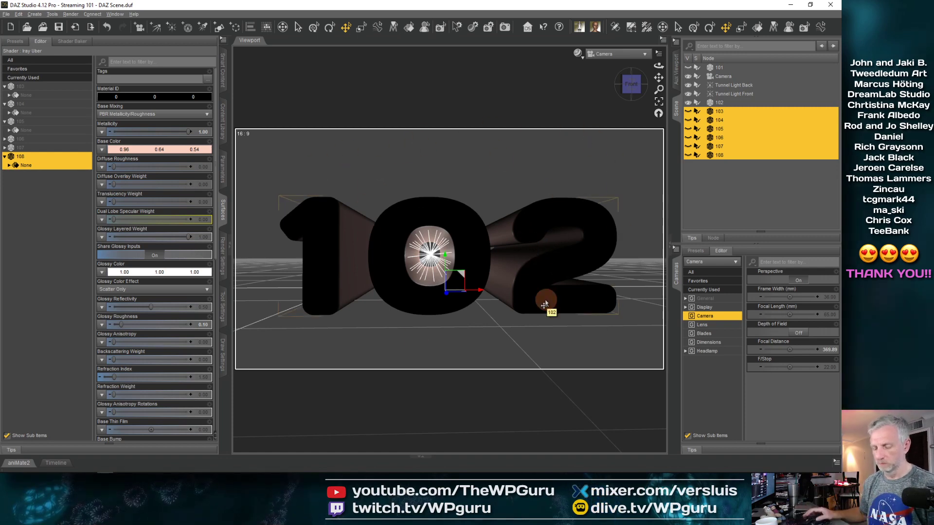
key("ctrl+r")
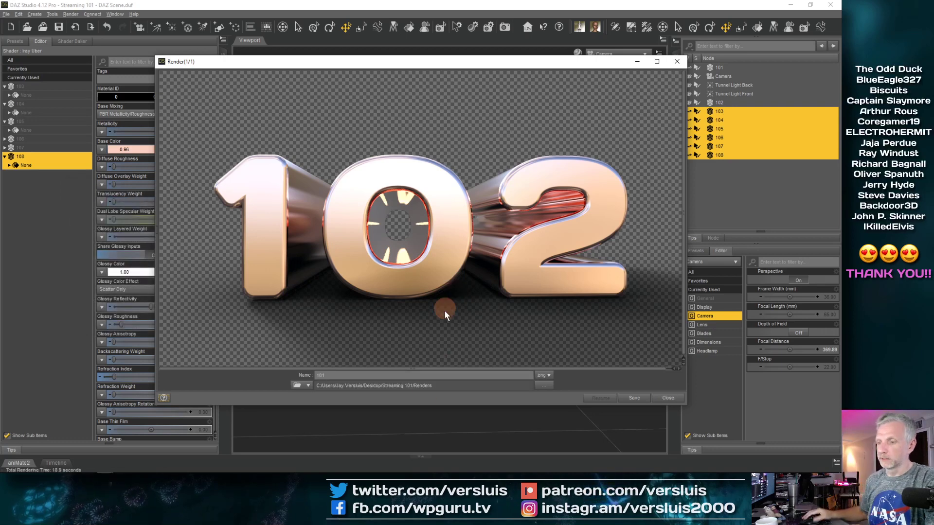
Save the finished render as a PNG named 102 in the Streaming 101 Renders folder
key("BackSpace")
type("2")
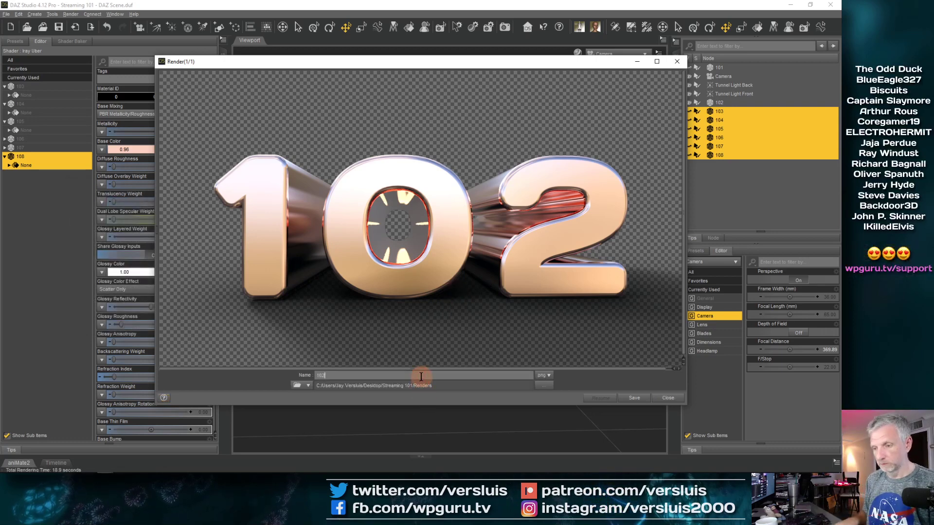
left_click(641, 402)
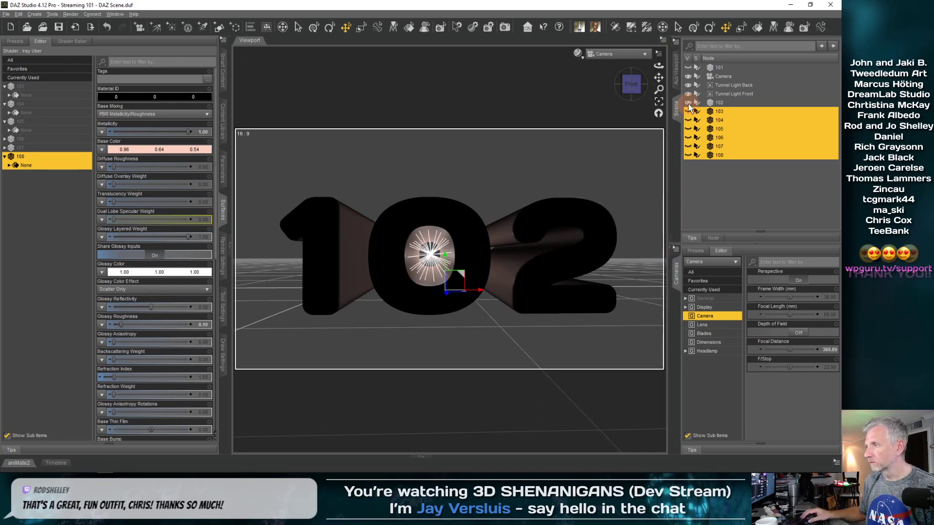
Hide the 102 object and show only the 103 number object in the scene
left_click(688, 120)
left_click(688, 120)
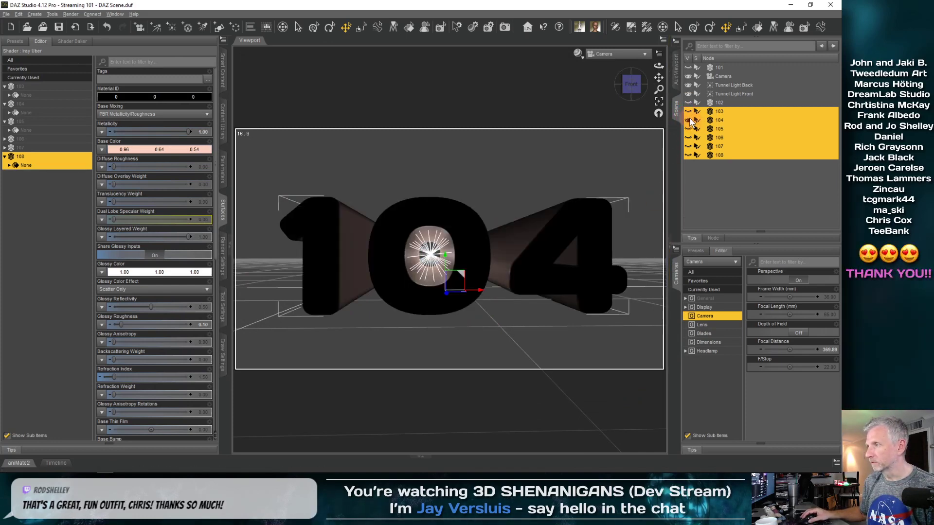
left_click(688, 120)
left_click(688, 111)
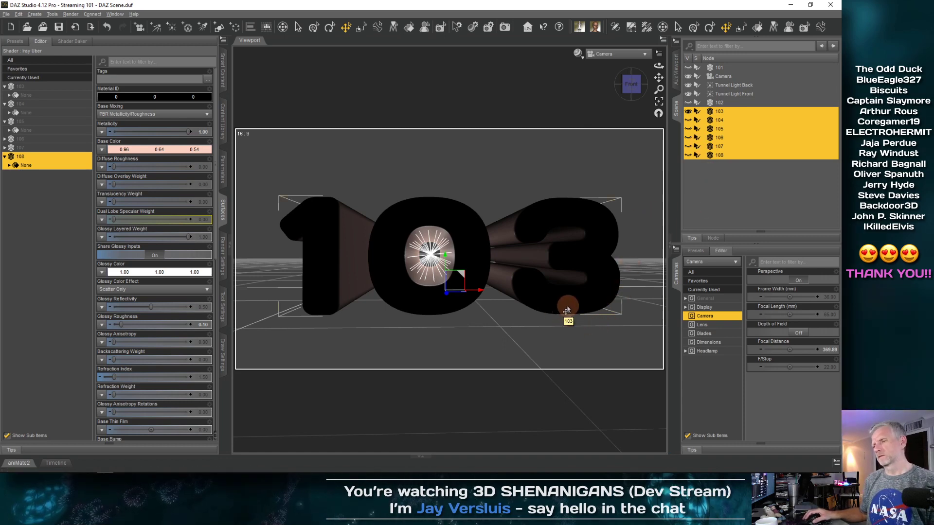
left_click_drag(567, 311, 567, 310)
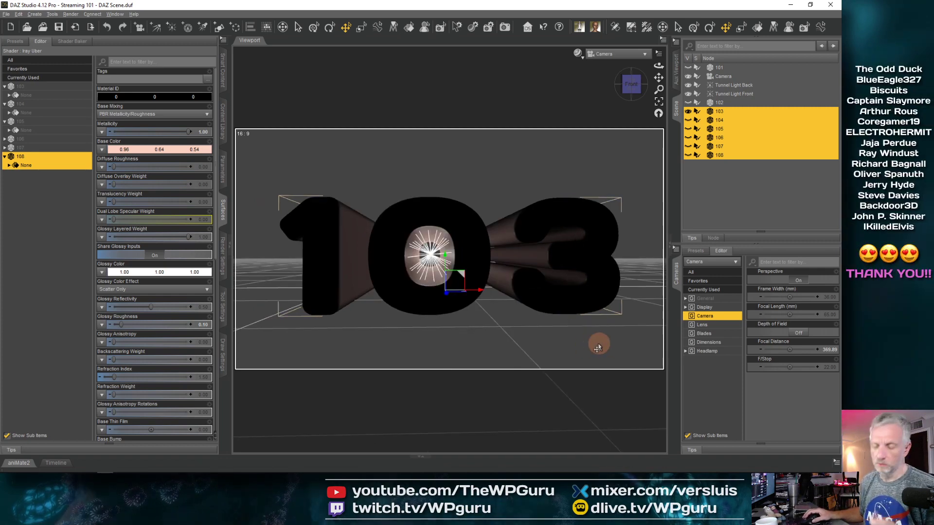
Render the number 103 and save the image as a PNG named 103 in the Streaming 101 Renders folder
key("ctrl+r")
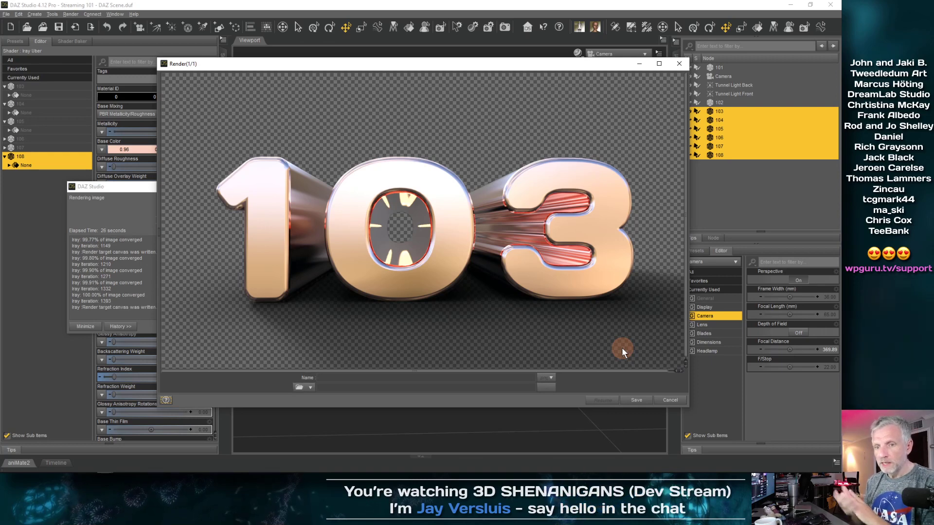
left_click(485, 374)
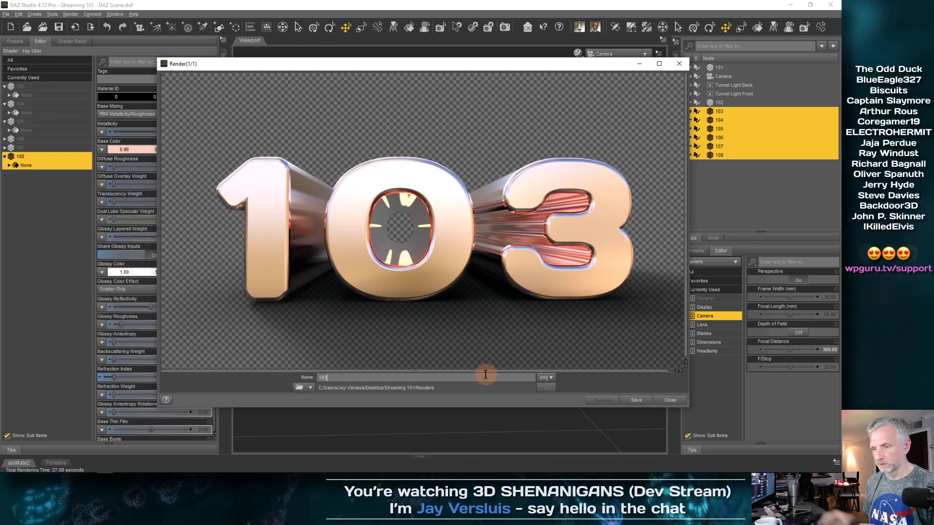
type("3")
left_click(638, 402)
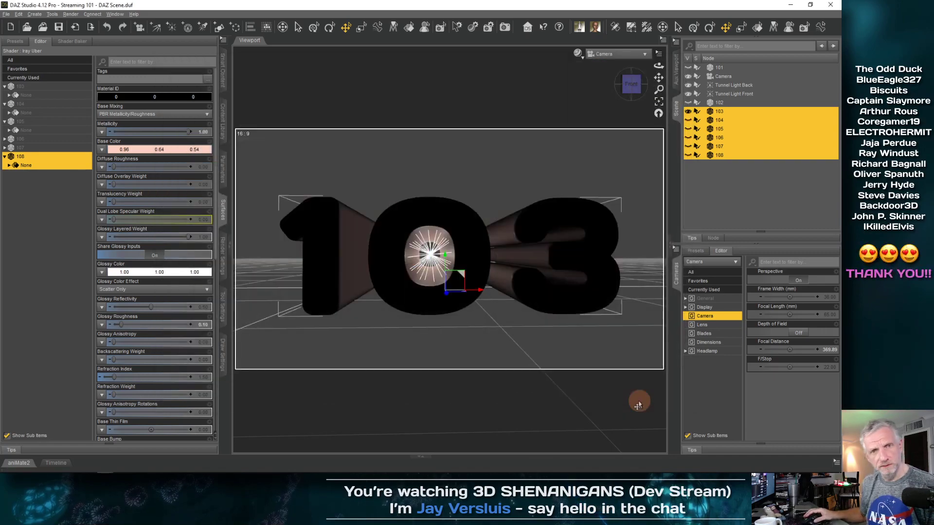
Hide the 103 object, show the 104 object and render it, closing the result without saving
left_click(688, 111)
left_click(687, 120)
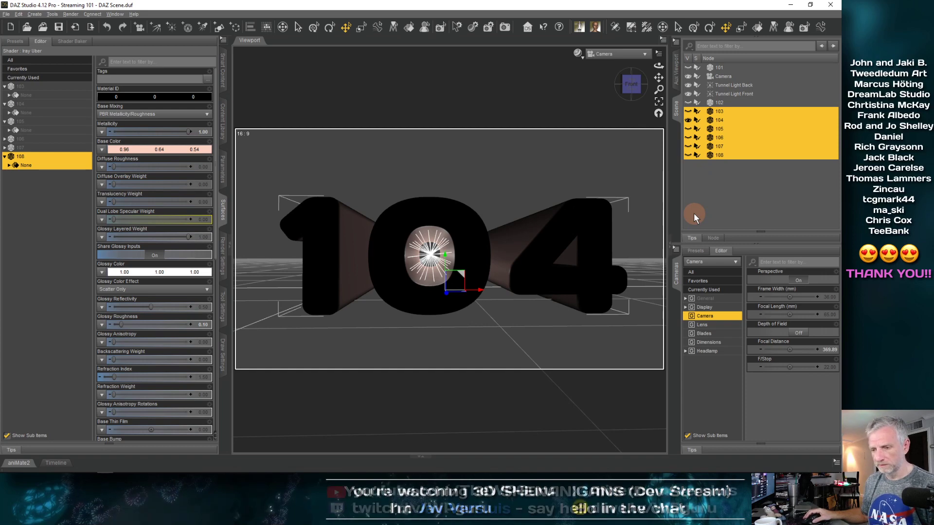
key("ctrl+r")
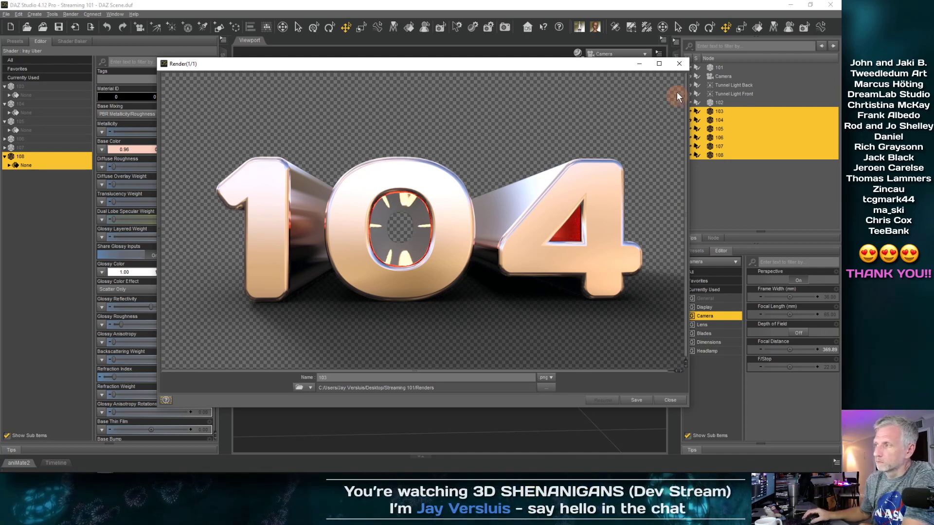
left_click(679, 64)
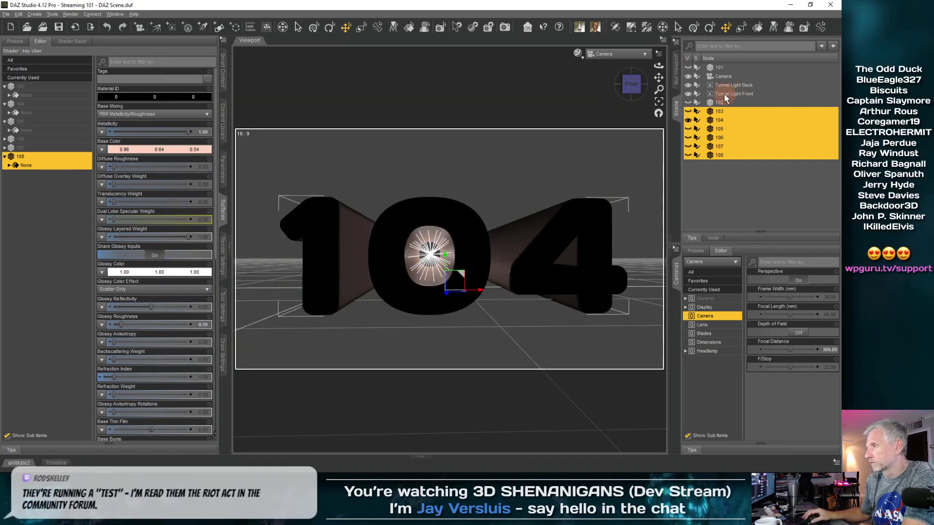
Duplicate the Tunnel Light Front node on its own
left_click(738, 94)
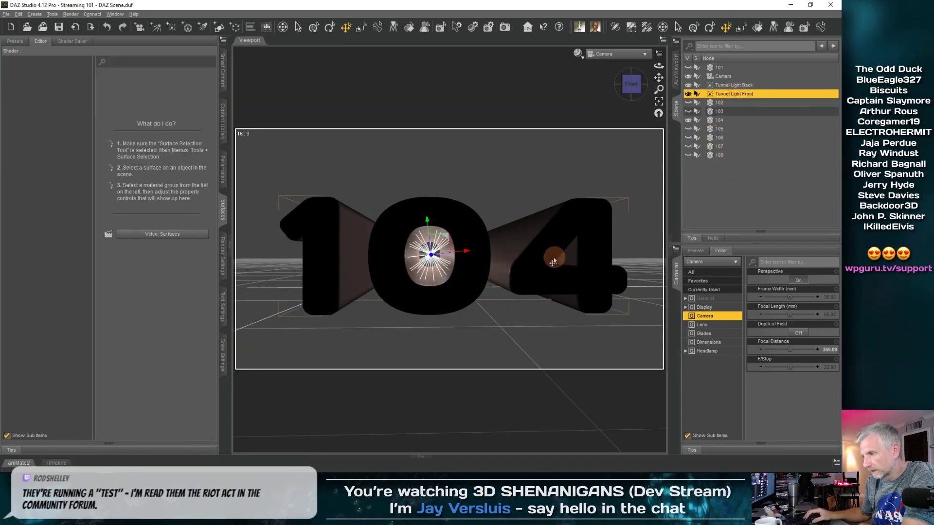
left_click(18, 14)
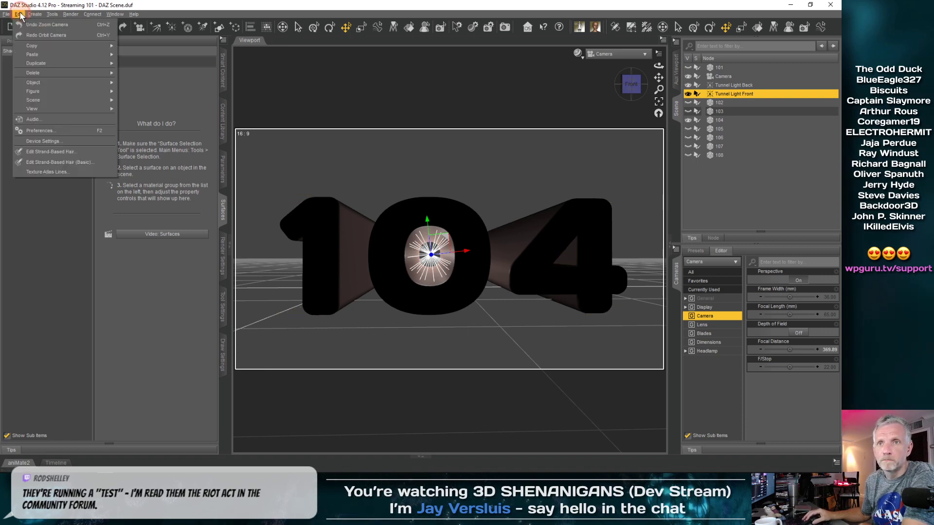
mouse_move(51, 57)
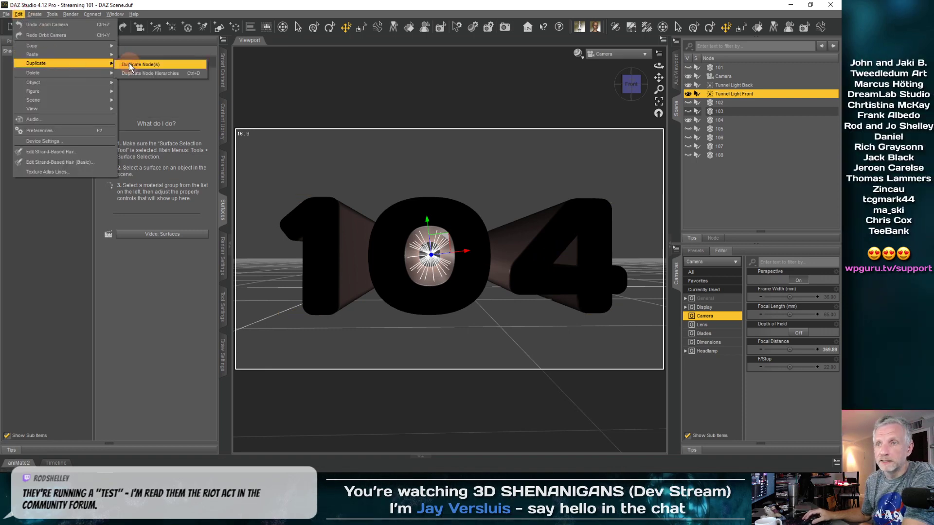
left_click(129, 62)
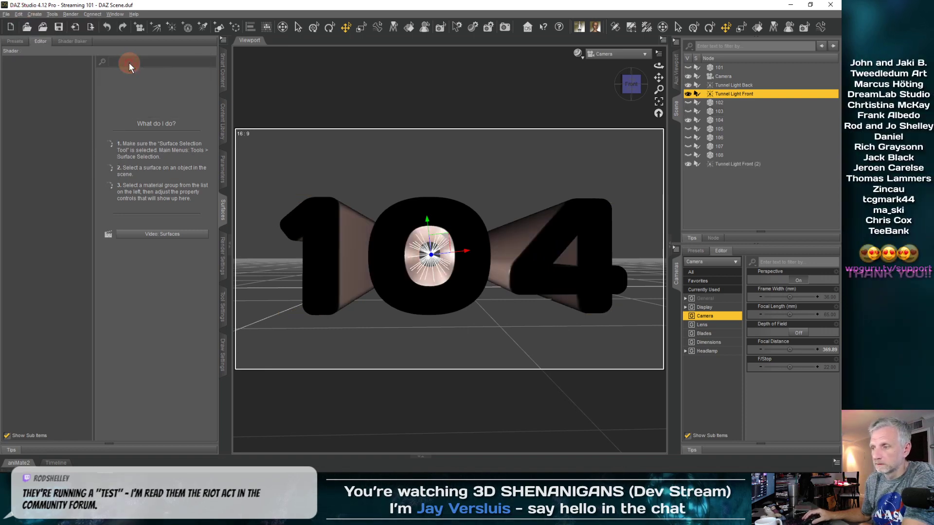
Rename the duplicated tunnel light as Tunnel Light Four
left_click(744, 163)
double_click(752, 163)
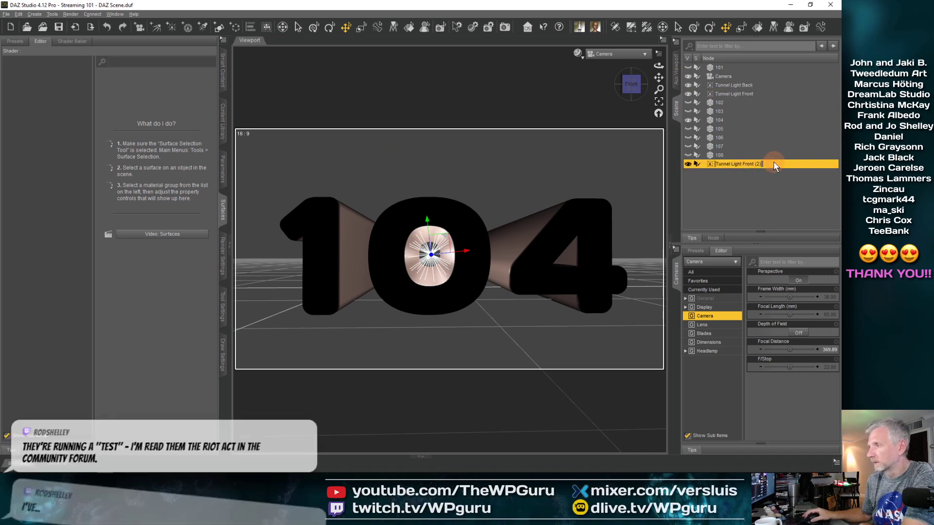
key("BackSpace")
key("BackSpace")
key("BackSpace")
key("BackSpace")
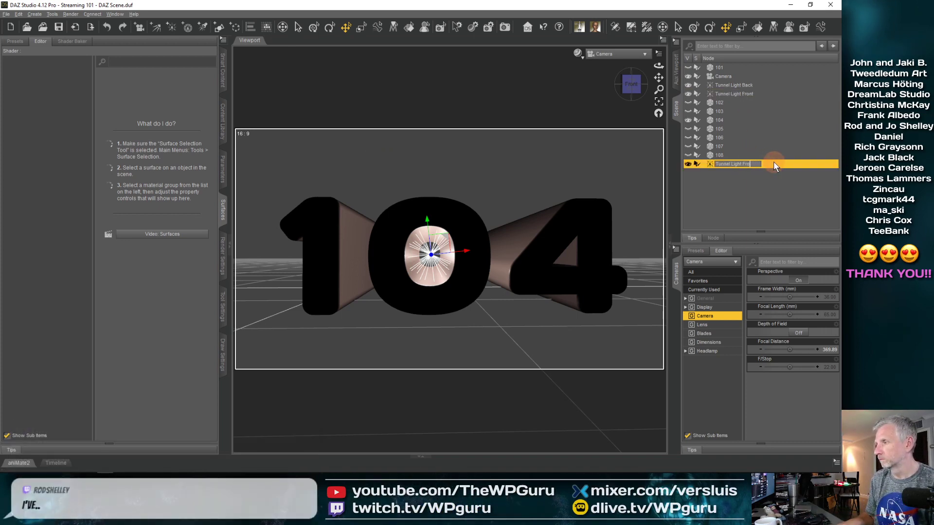
type("ur")
key("Return")
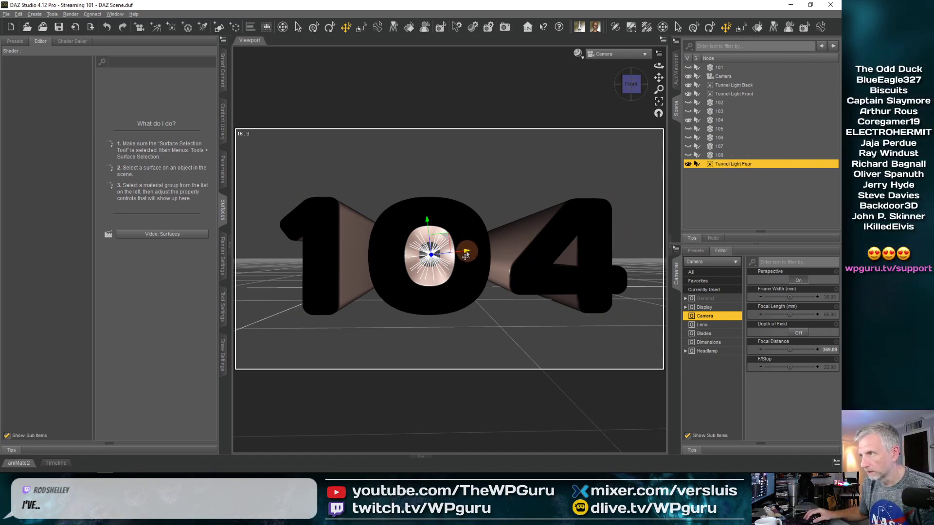
Undo the trial move of Tunnel Light Four and set the Translate tool to use world coordinates
left_click_drag(465, 254, 599, 247)
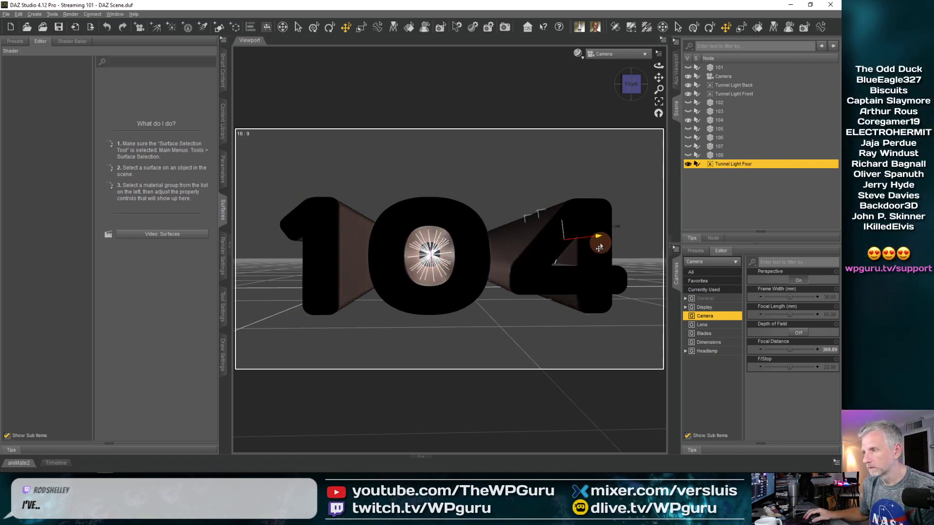
key("ctrl+z")
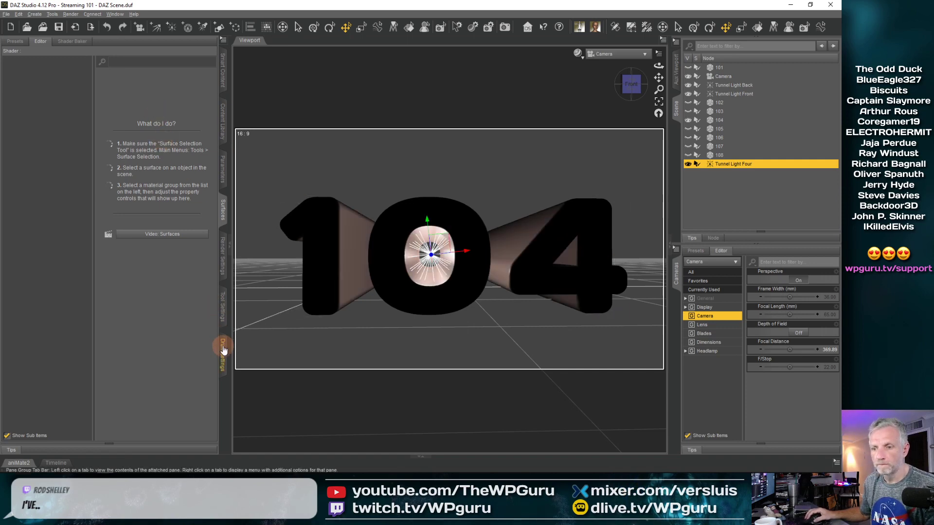
left_click(224, 308)
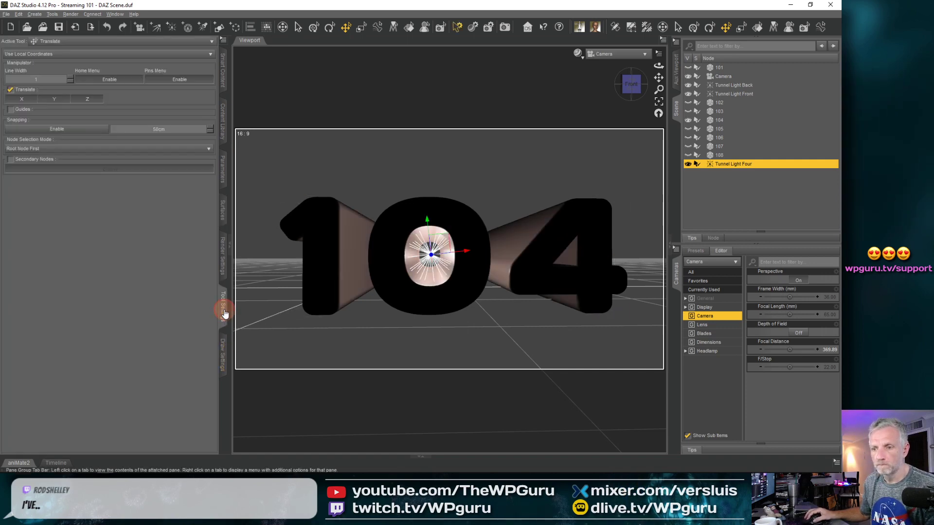
left_click(110, 55)
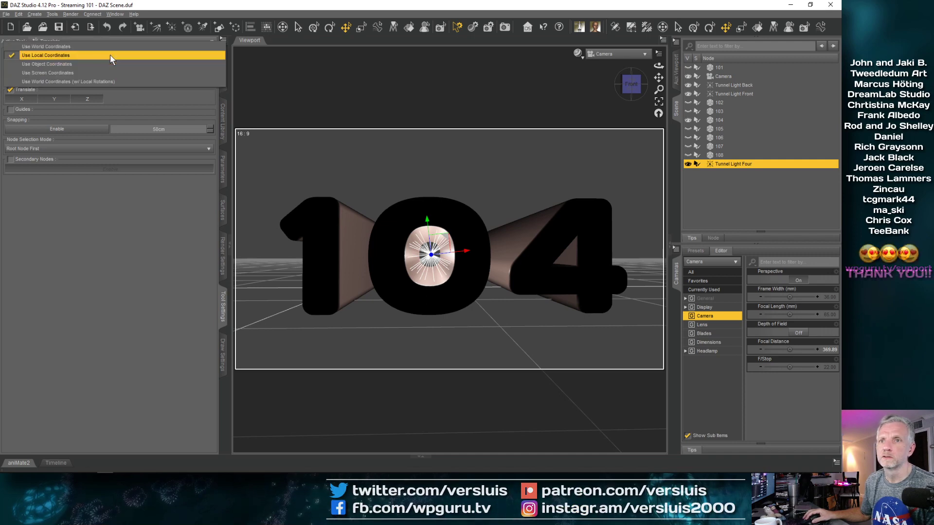
left_click(109, 47)
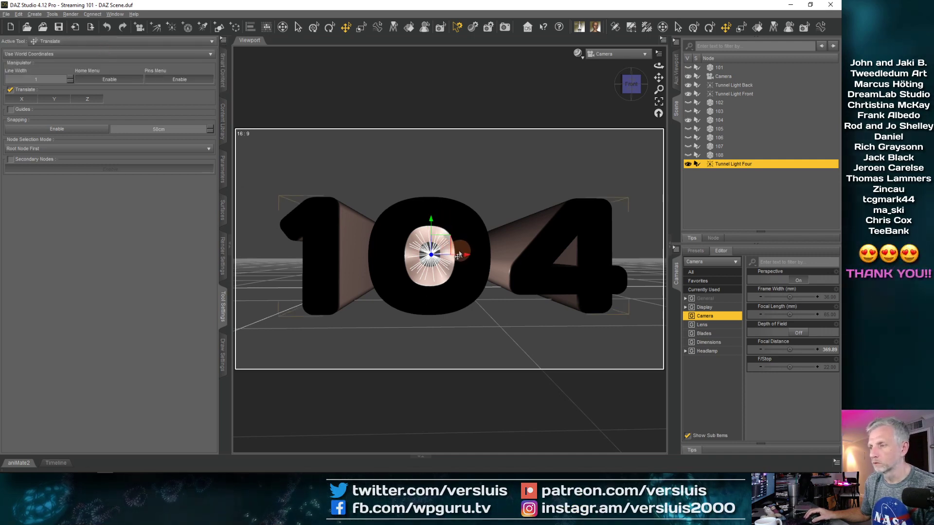
Move Tunnel Light Four sideways along the X axis to sit behind the opening of the digit 4
left_click_drag(464, 258, 558, 257)
left_click_drag(573, 257, 591, 258)
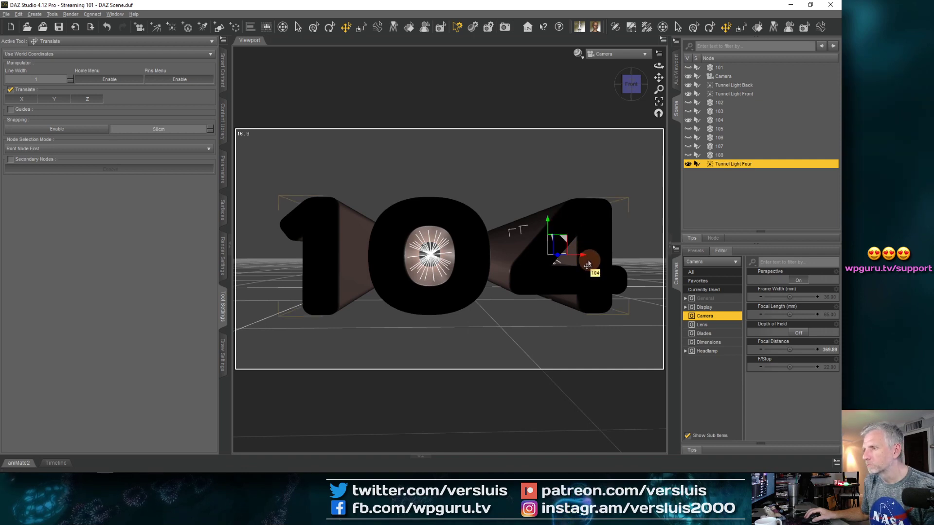
left_click(592, 258)
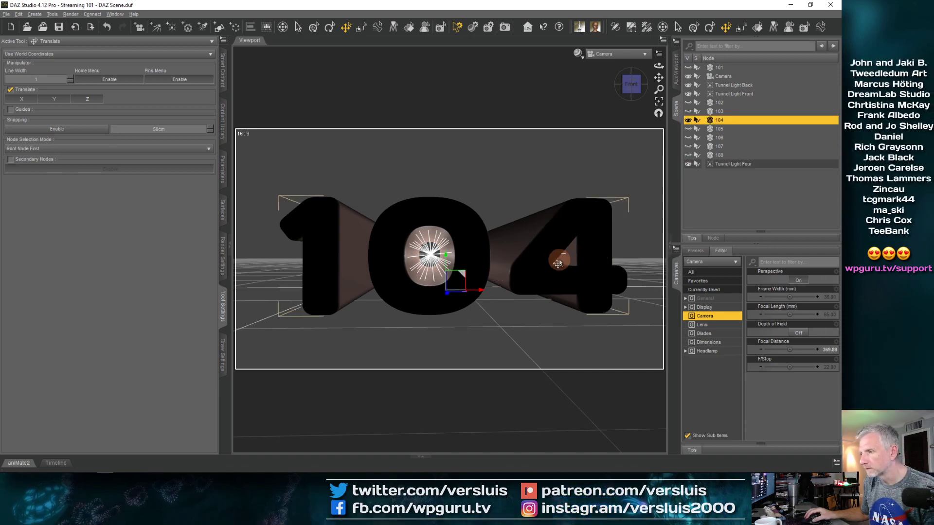
left_click(724, 164)
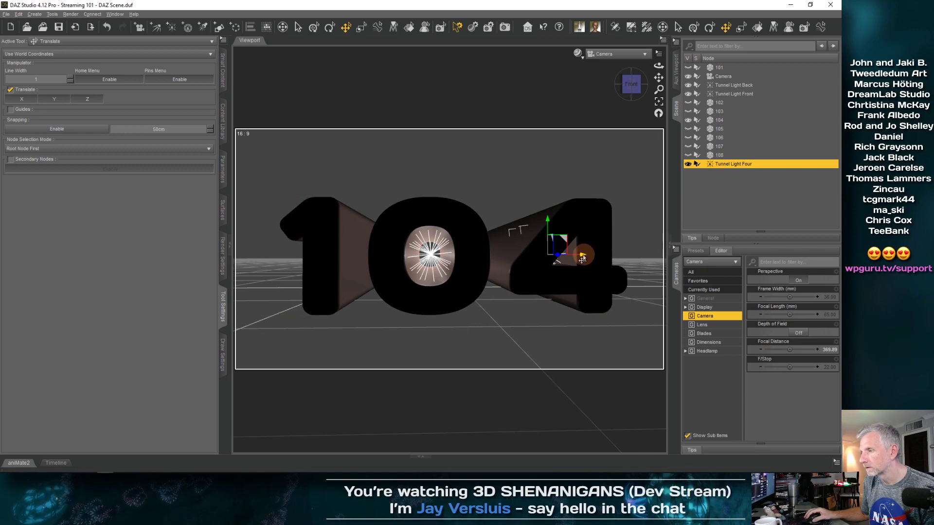
left_click_drag(582, 258, 588, 261)
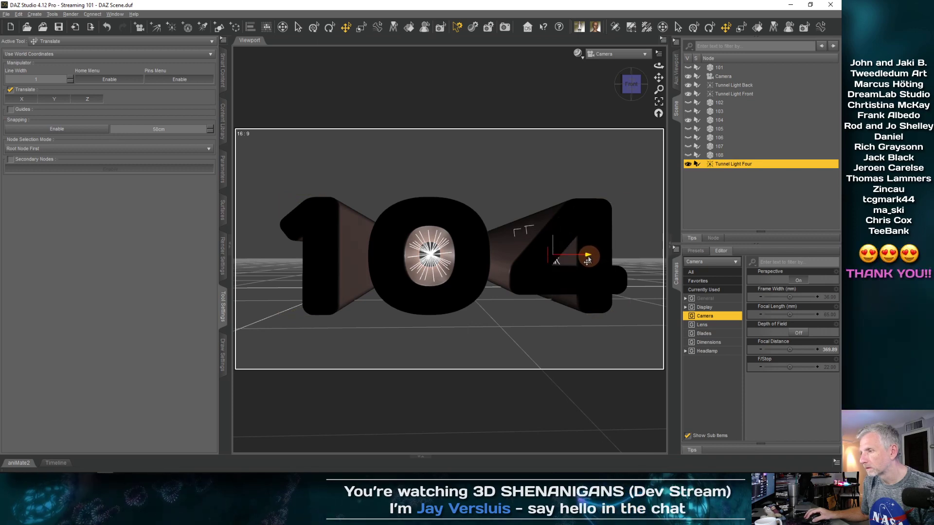
Reselect Tunnel Light Four and make all other scene nodes unselectable in the viewport
left_click(554, 222)
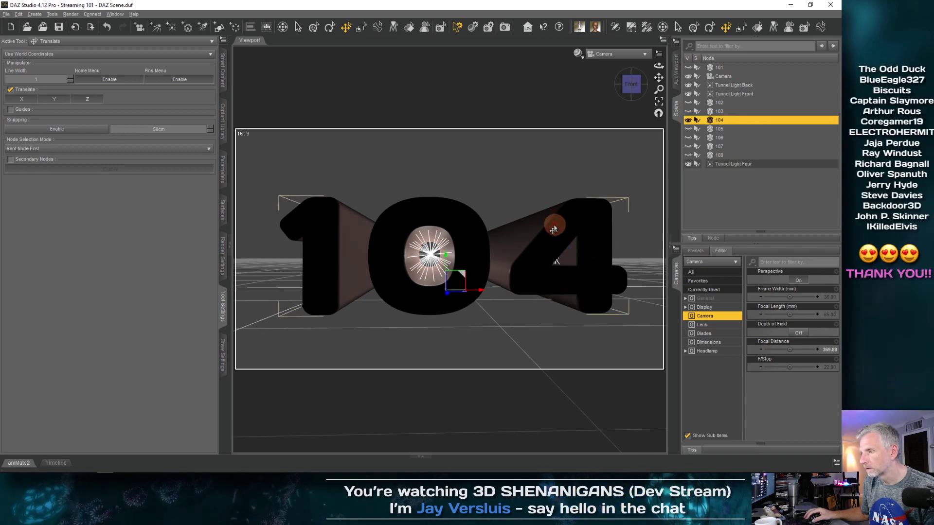
left_click(717, 165)
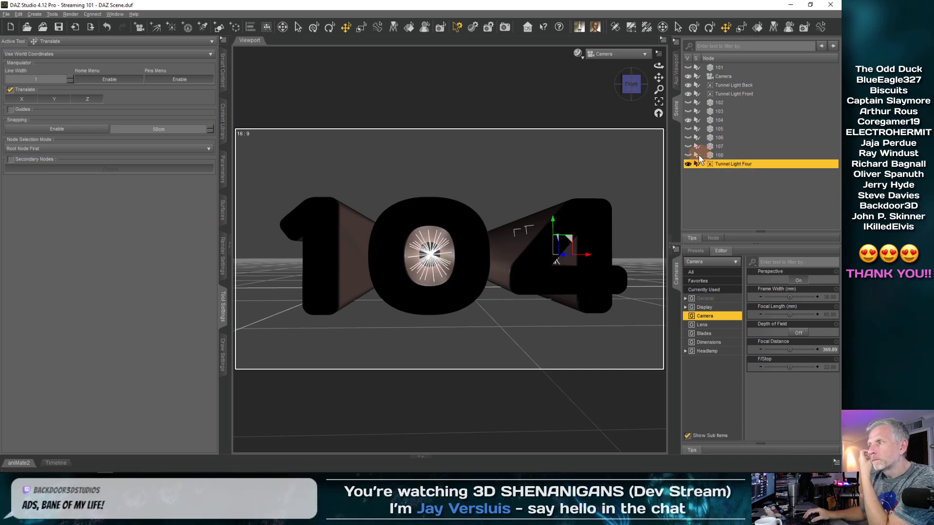
left_click_drag(698, 137, 698, 74)
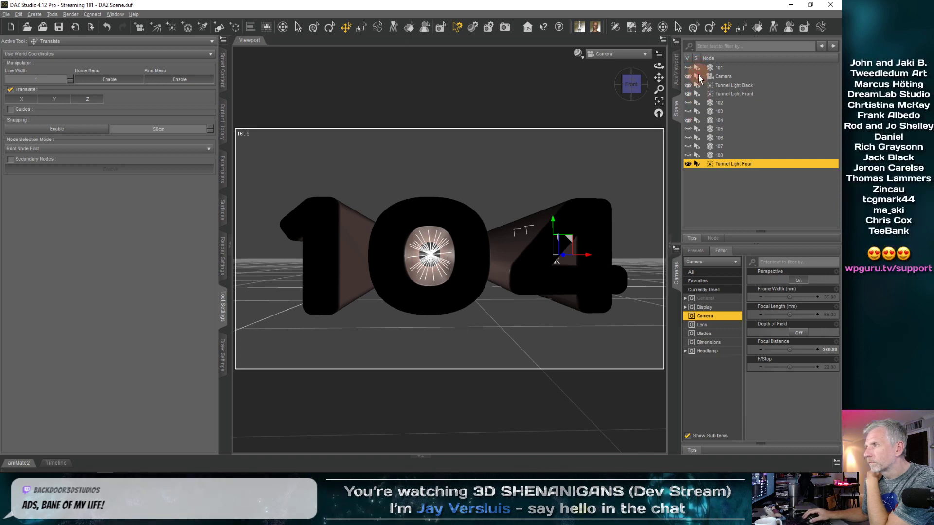
Nudge Tunnel Light Four slightly right and down within the opening of the 4, and run a test render without saving
left_click(591, 257)
left_click_drag(588, 258, 598, 256)
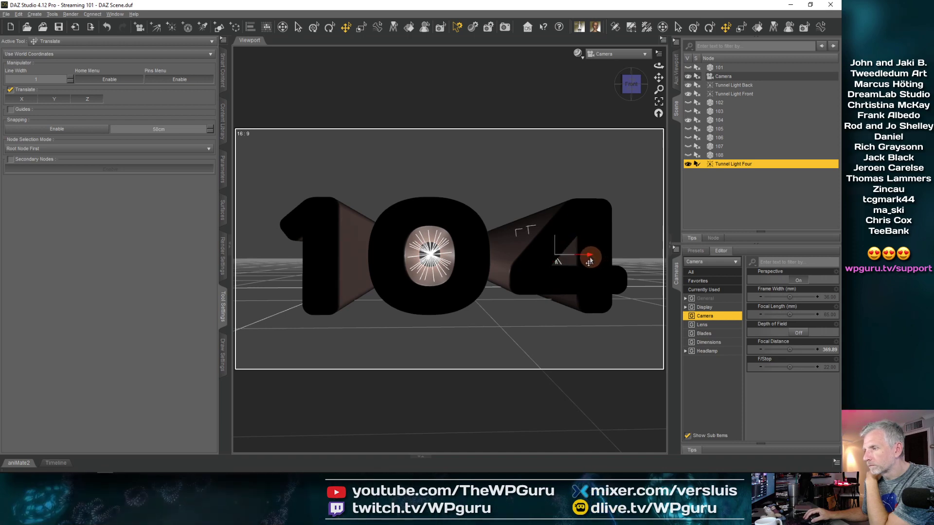
left_click_drag(554, 222, 554, 229)
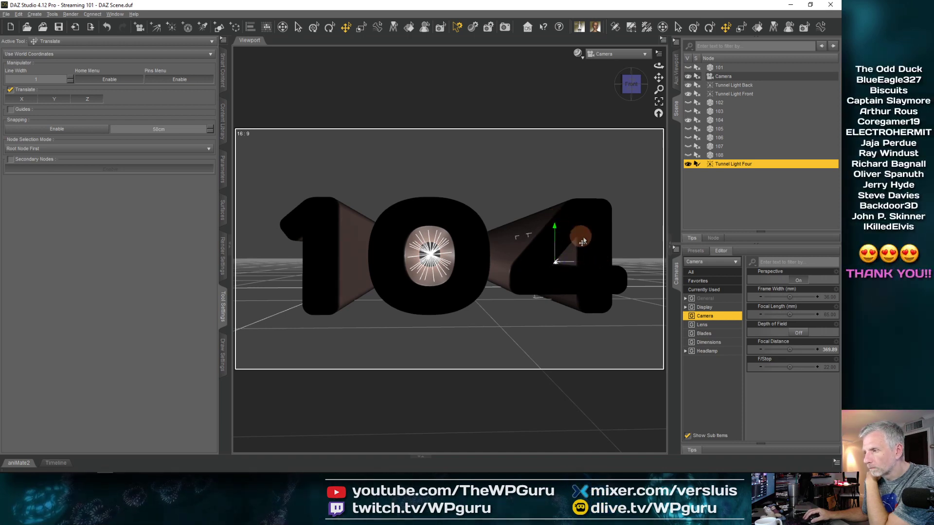
left_click_drag(589, 265, 593, 265)
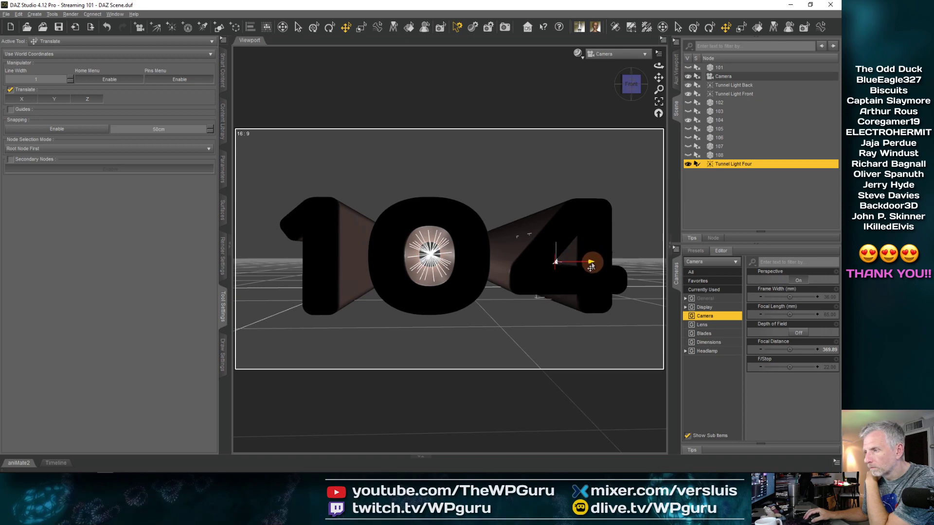
key("ctrl+r")
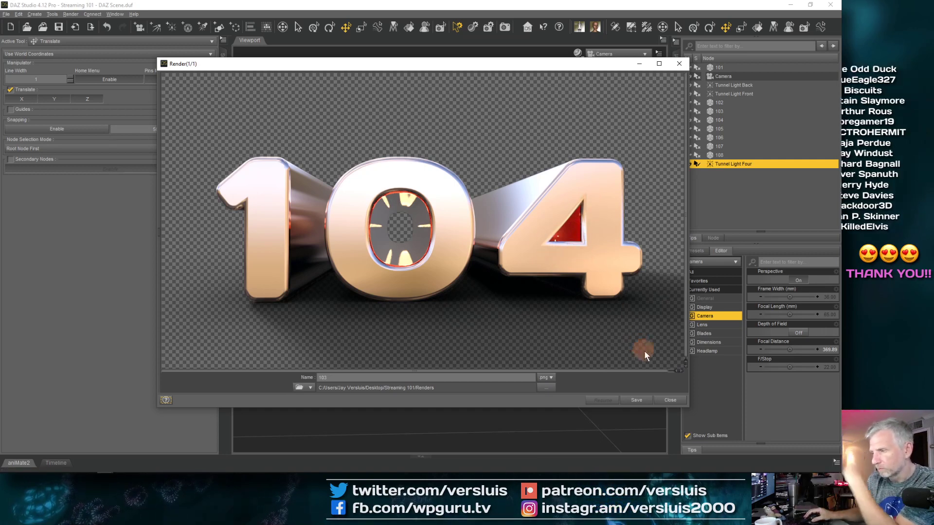
left_click(667, 401)
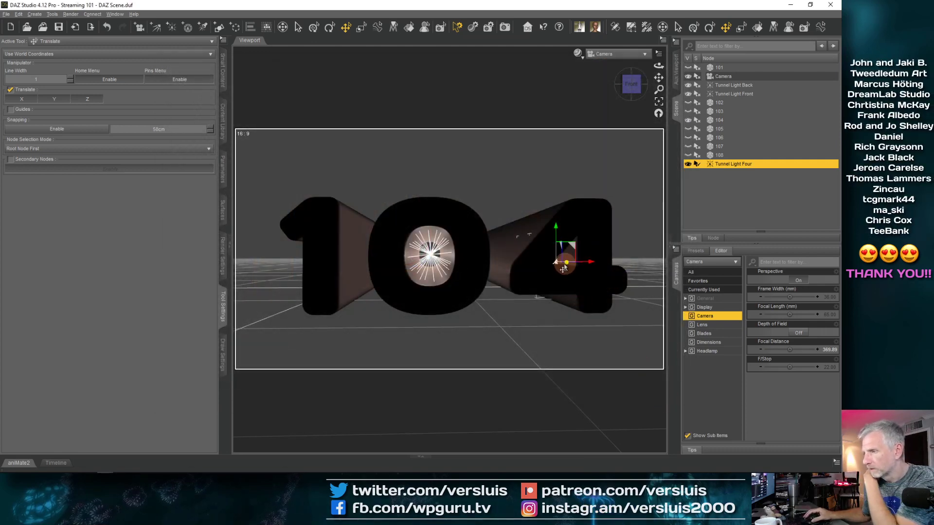
Bring Tunnel Light Four forward and slightly up inside the 4, and run another test render without saving
left_click_drag(564, 266, 601, 267)
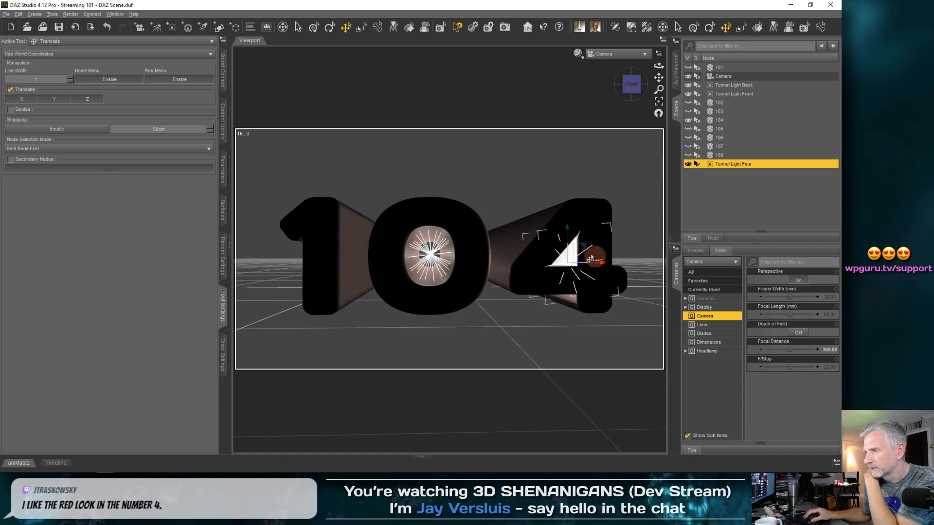
left_click_drag(566, 234, 565, 228)
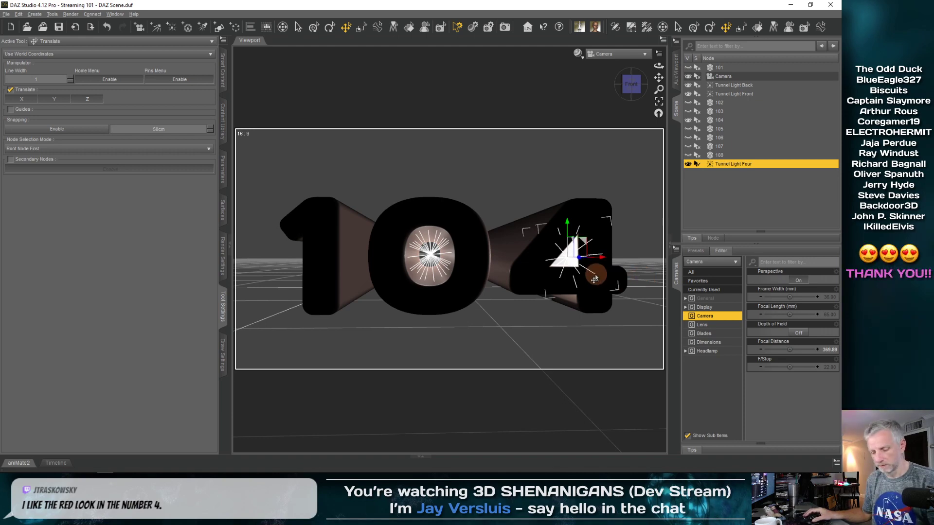
key("ctrl+r")
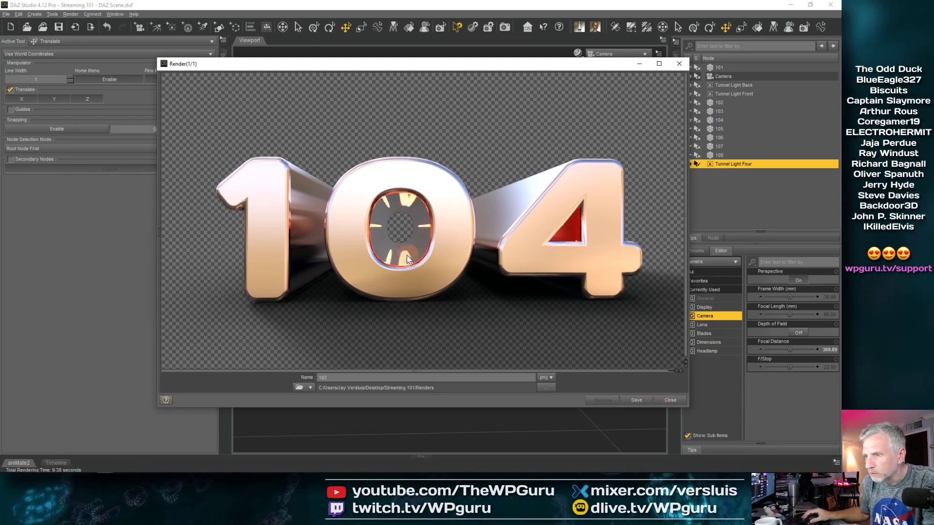
left_click(671, 393)
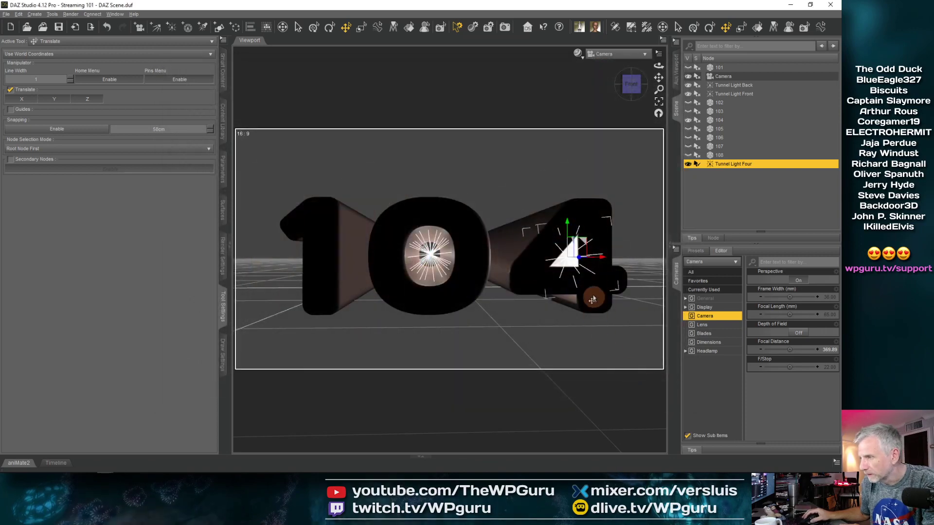
Bring Tunnel Light Four forward inside the opening of the 4, render the image and save it as 104 in PNG format
left_click_drag(579, 263, 587, 267)
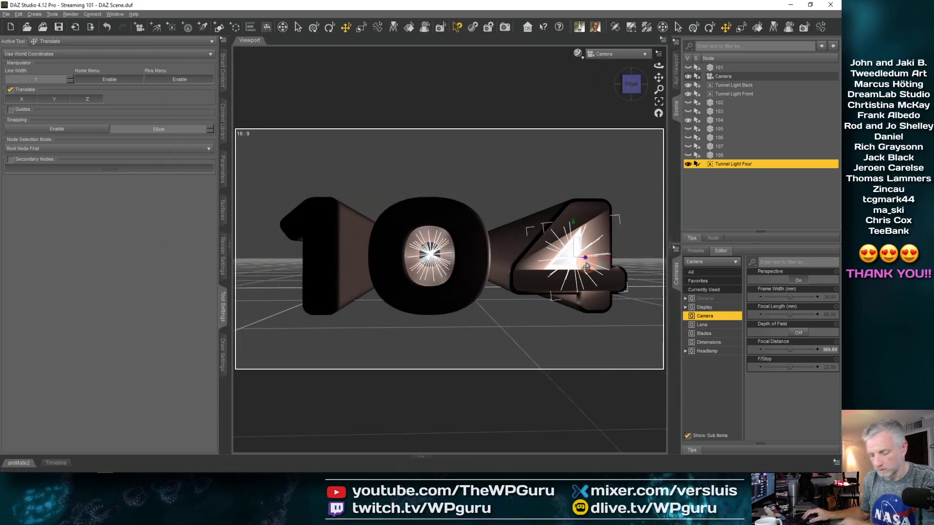
key("ctrl+r")
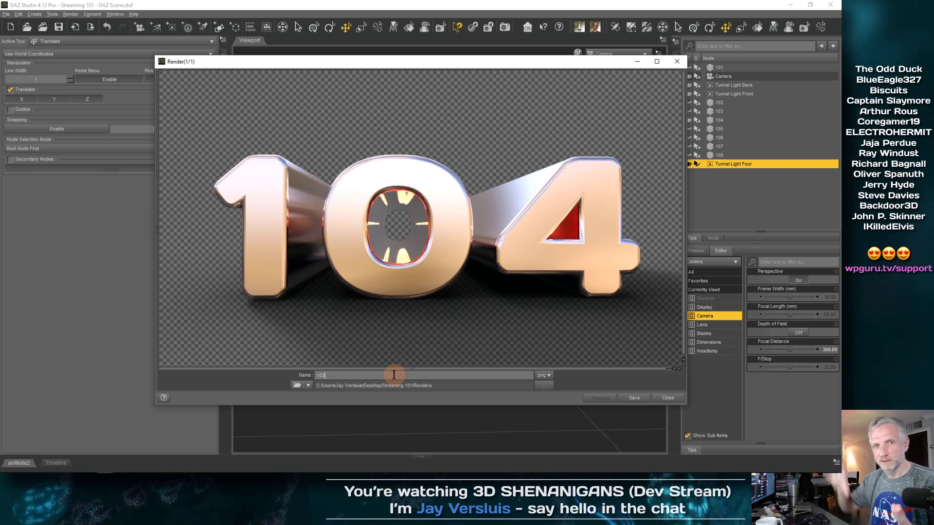
key("BackSpace")
type("4")
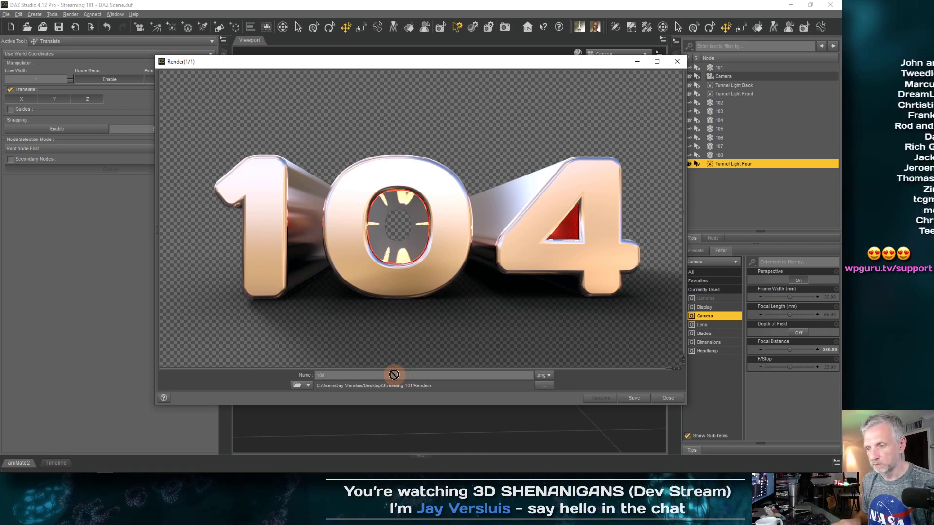
left_click(635, 397)
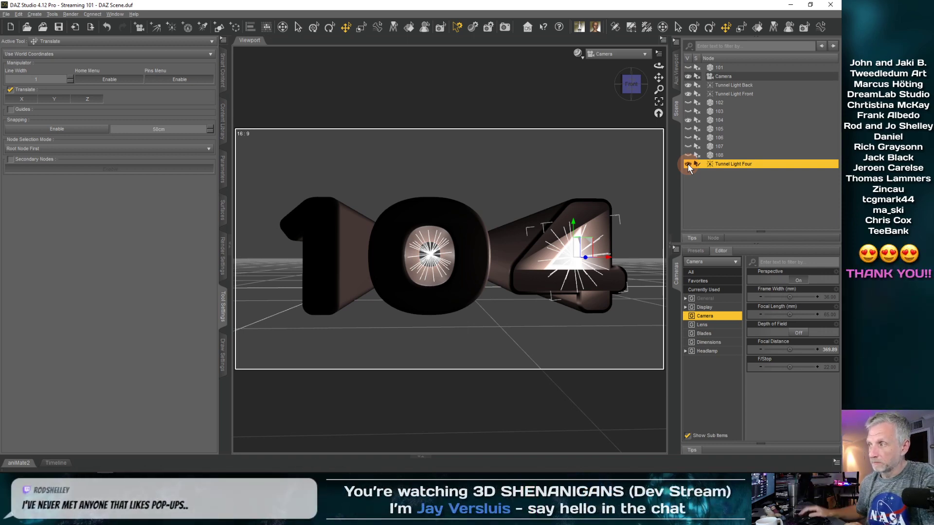
Hide Tunnel Light Four and number 104, show 105, and render it to a PNG named 105
left_click(687, 164)
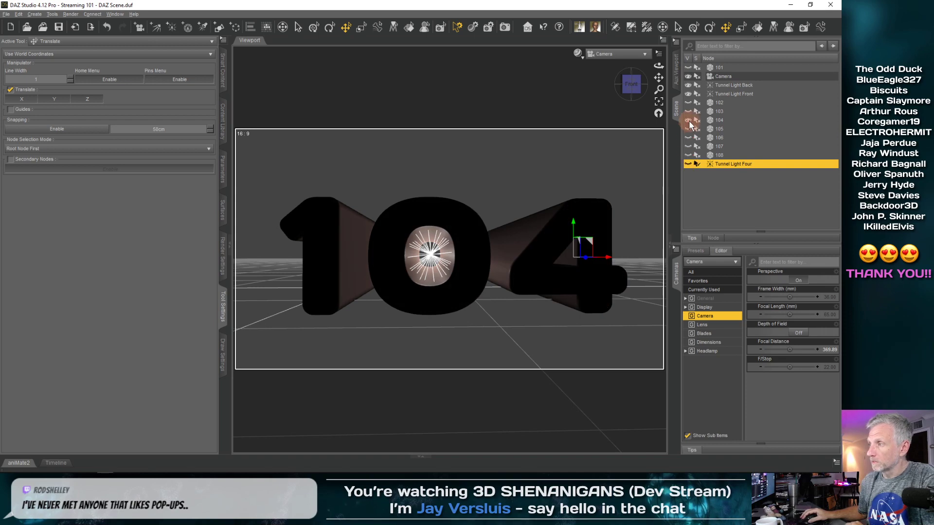
left_click(687, 130)
left_click(688, 120)
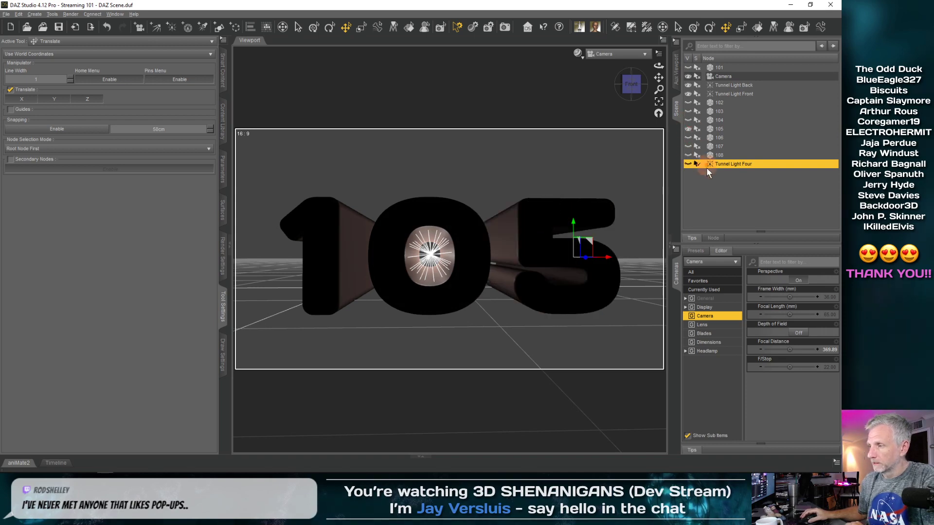
key("ctrl+r")
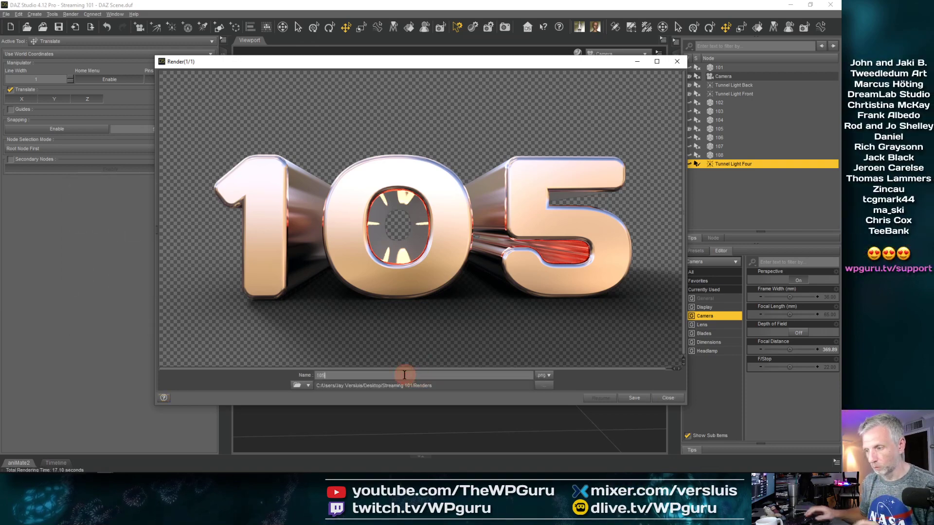
left_click(634, 398)
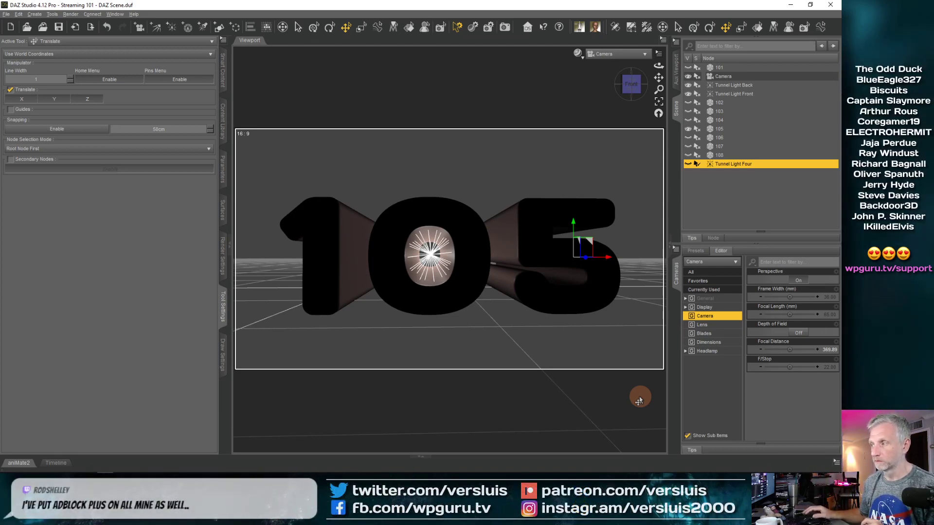
Hide number 105, show 106, and make Tunnel Light Four visible
left_click(688, 128)
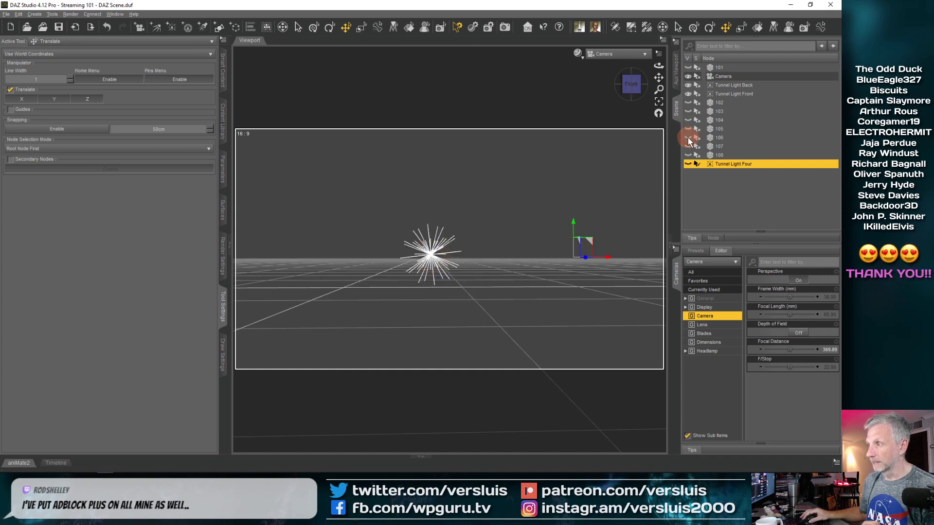
left_click(687, 138)
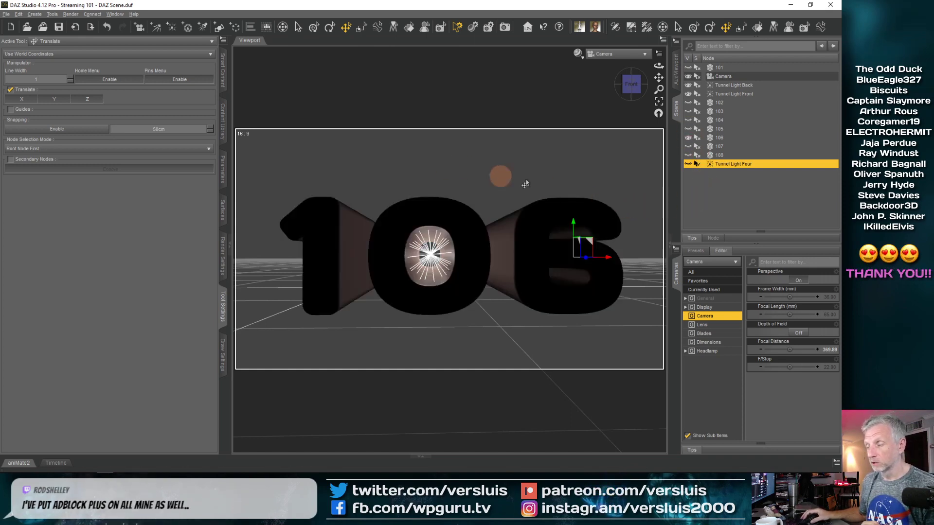
left_click(689, 163)
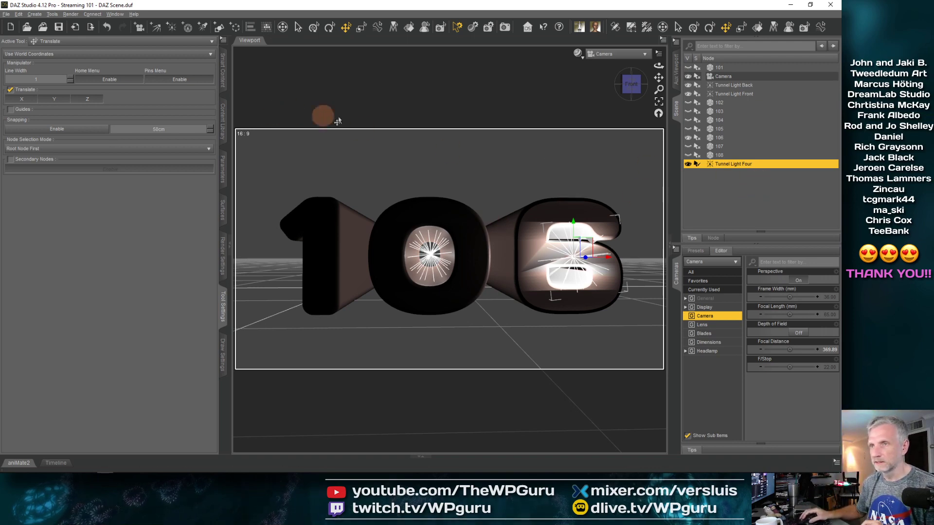
Duplicate the Tunnel Light Four node and hide the original light
left_click(19, 14)
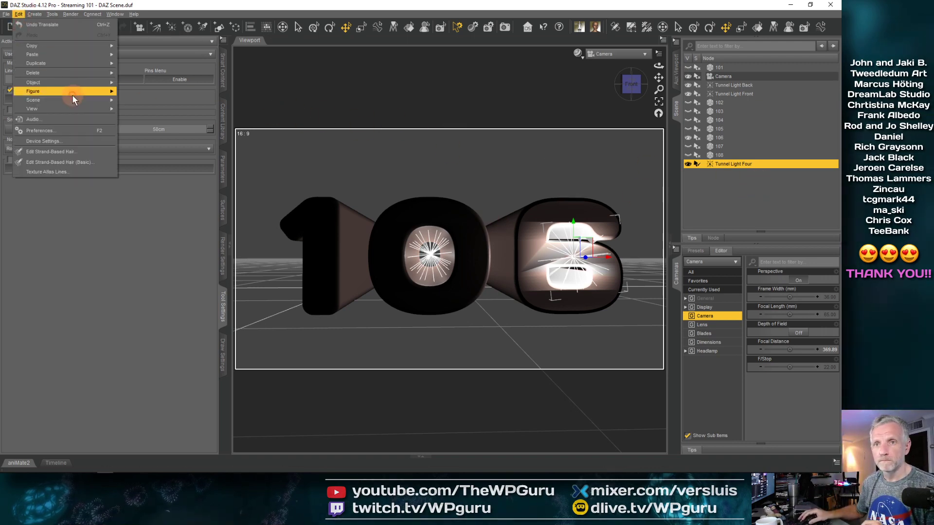
mouse_move(73, 68)
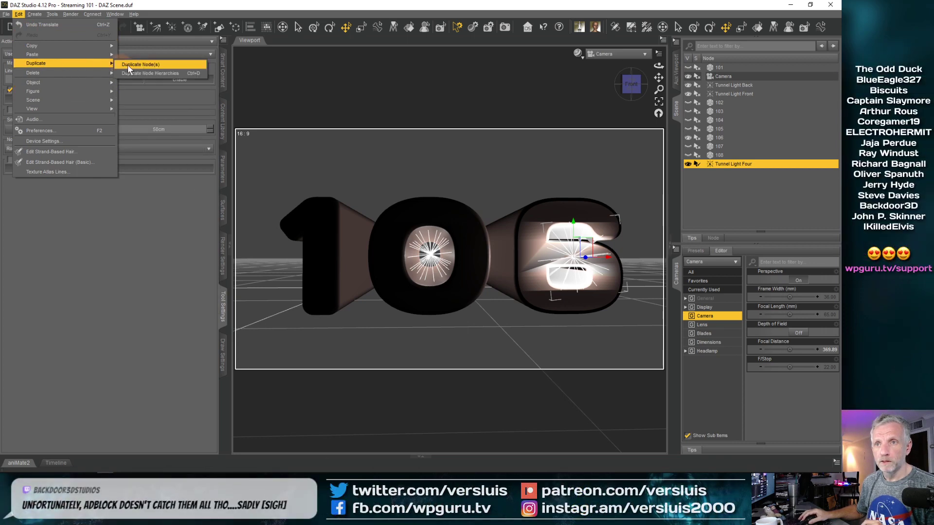
left_click(148, 68)
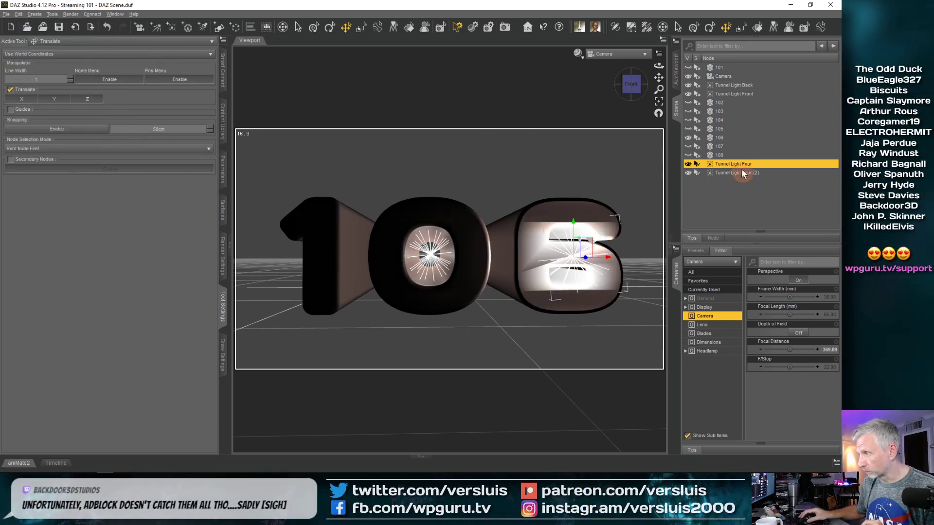
left_click(688, 165)
left_click(746, 165)
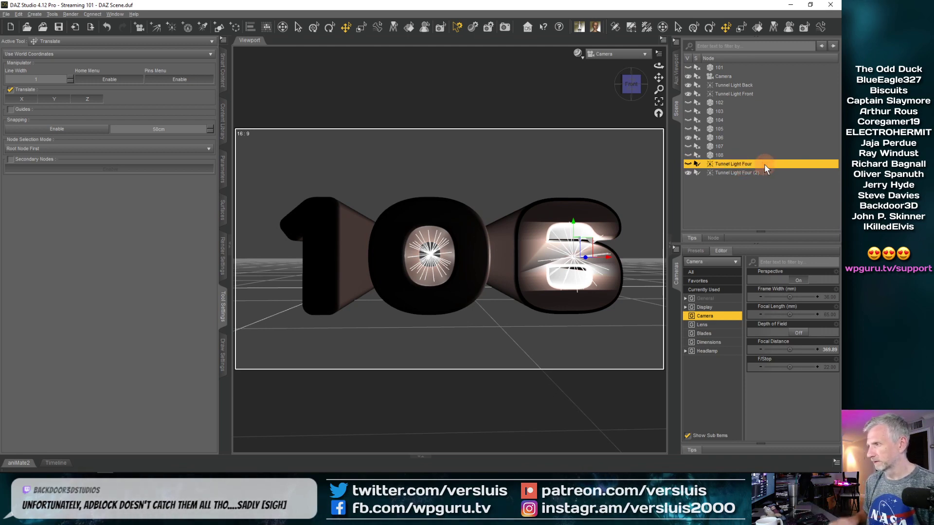
Rename the duplicated light as Tunnel Light Six
left_click(751, 173)
left_click(758, 173)
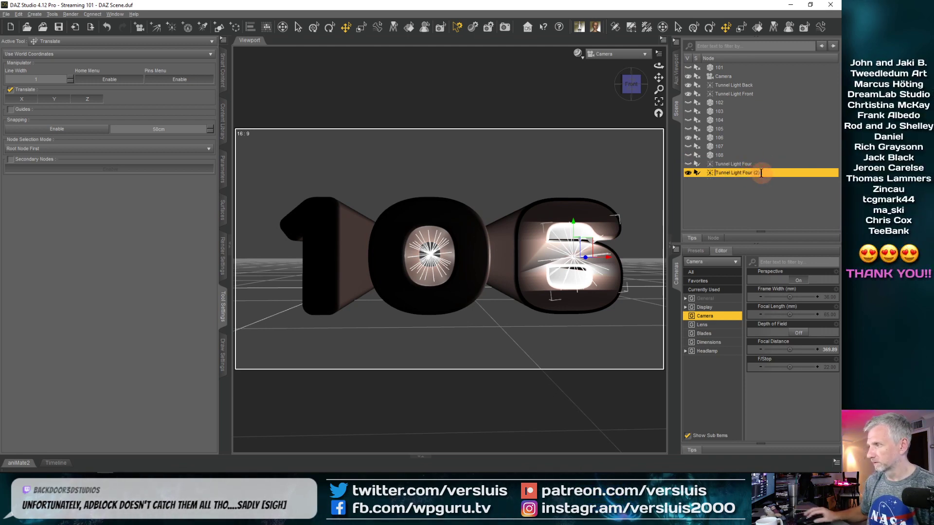
key("ctrl+a")
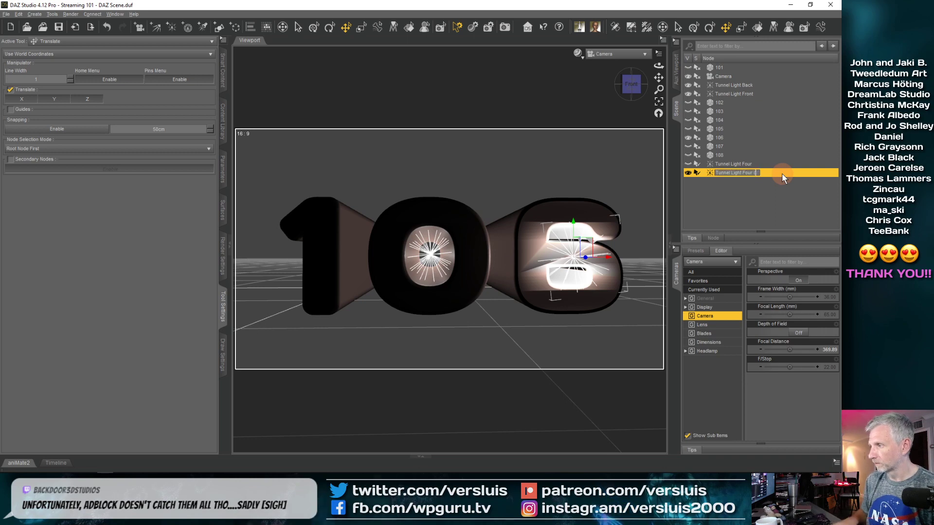
key("BackSpace")
key("BackSpace")
key("BackSpace")
key("BackSpace")
key("BackSpace")
key("BackSpace")
type("Six")
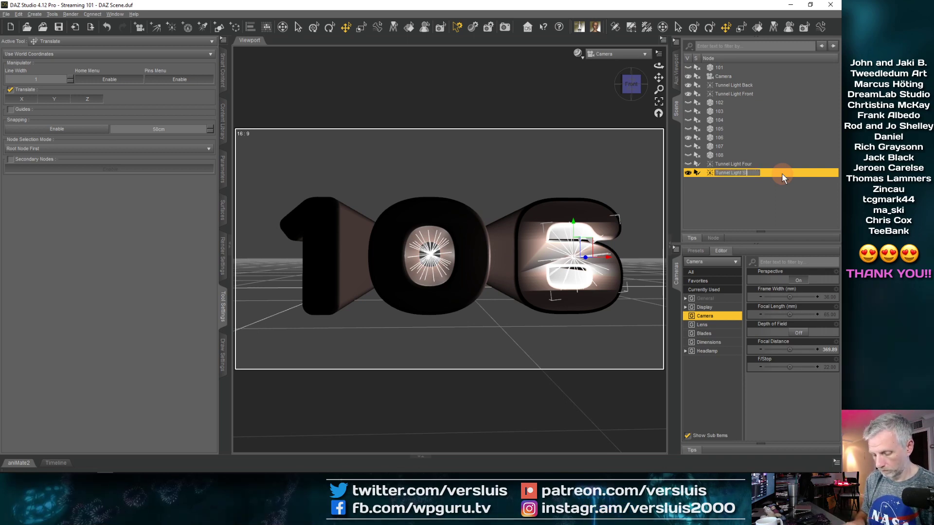
key("Return")
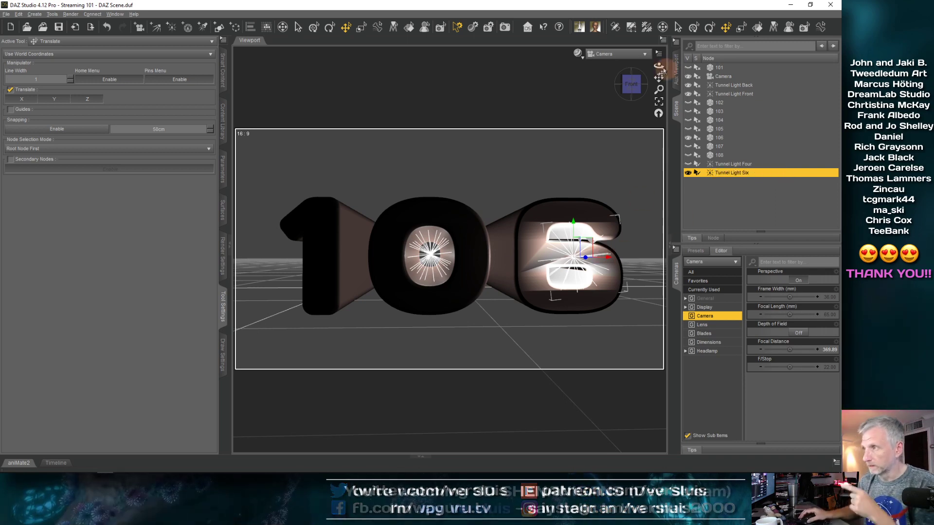
In Perspective View, lower Tunnel Light Six to the lower opening of the 6 and push it back into the tunnel, then return to the Camera view
left_click(644, 54)
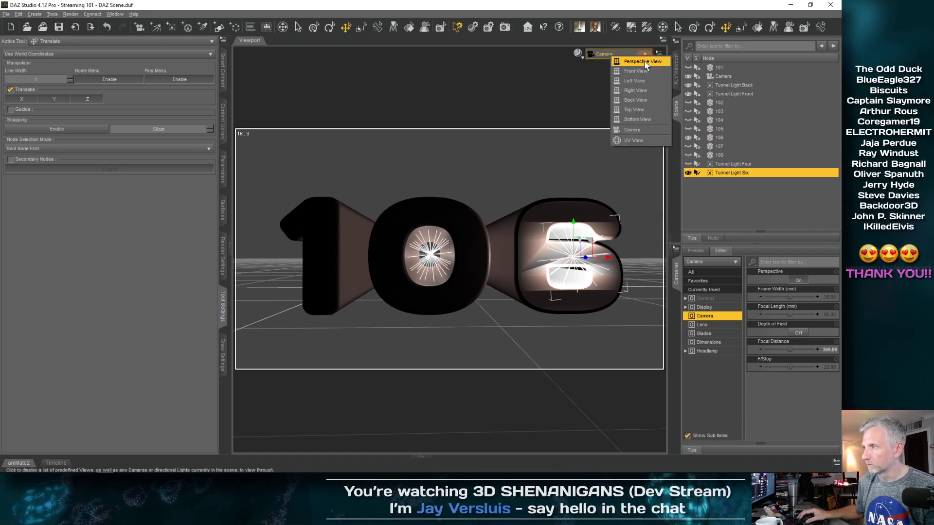
left_click(644, 60)
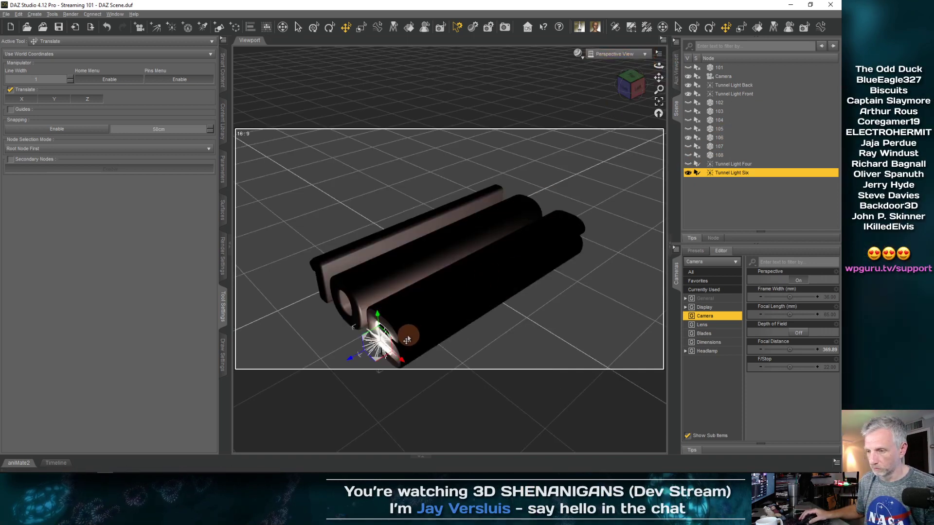
mouse_move(411, 334)
left_mouse_down()
mouse_move(351, 327)
mouse_move(414, 330)
mouse_move(495, 267)
left_mouse_up()
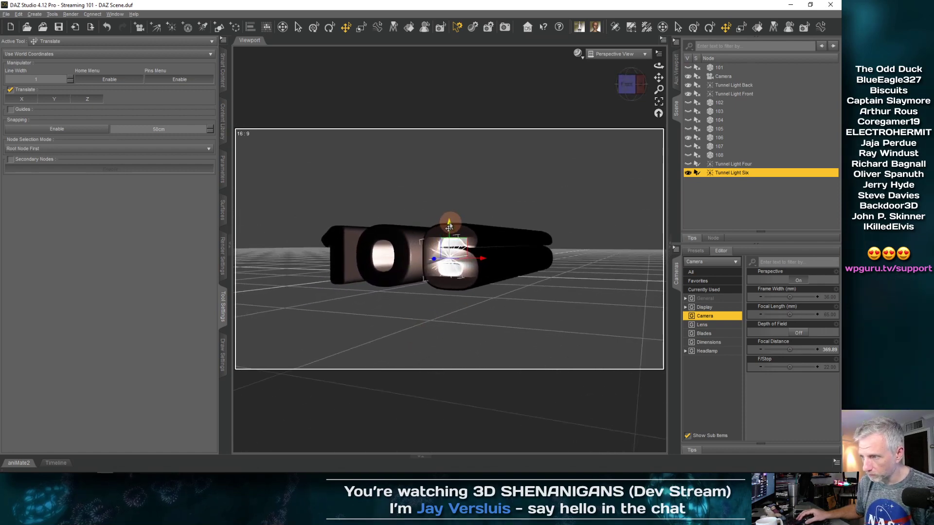
left_click_drag(449, 227, 518, 299)
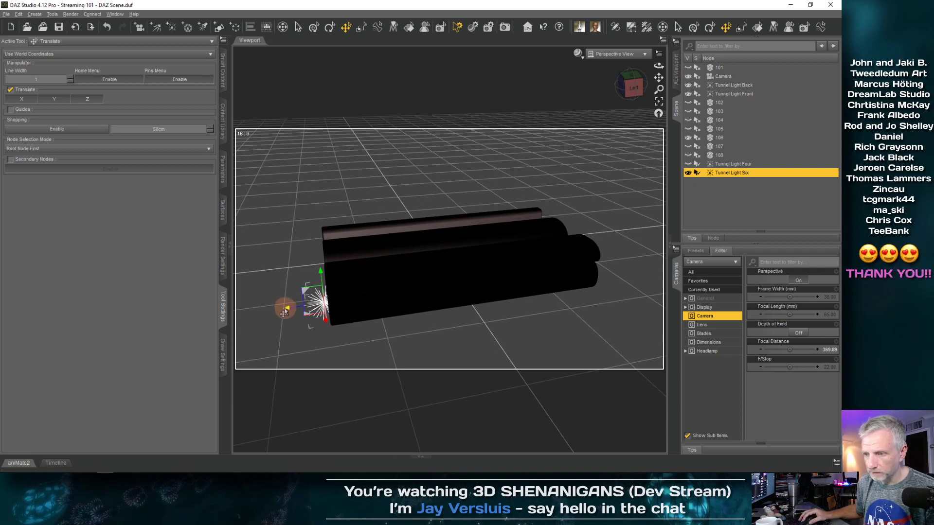
left_click_drag(284, 312, 344, 306)
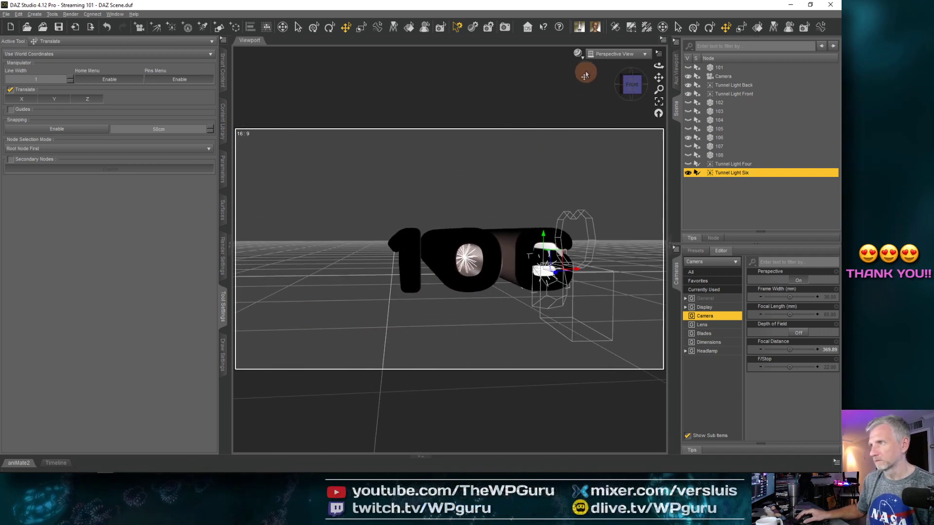
left_click(602, 53)
left_click(601, 129)
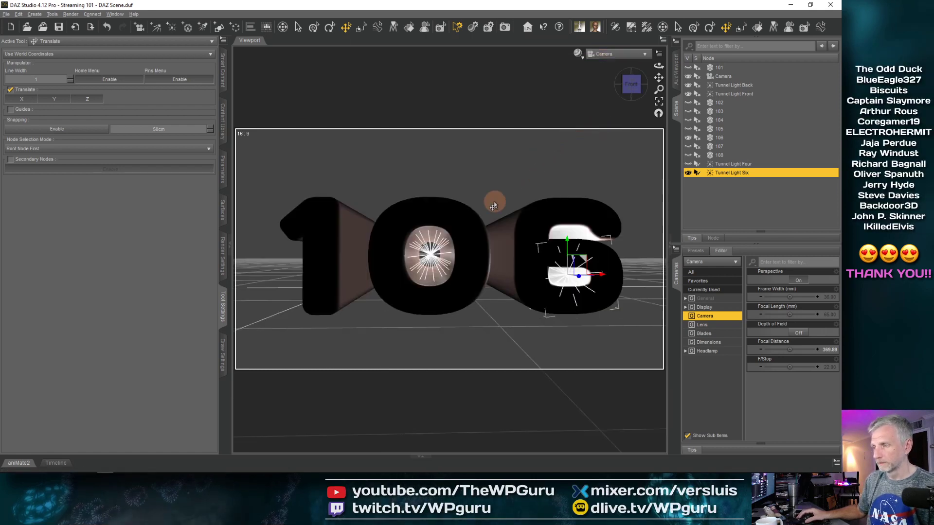
Run a test render of 106 with the name 106 entered, and close it without saving
key("ctrl+r")
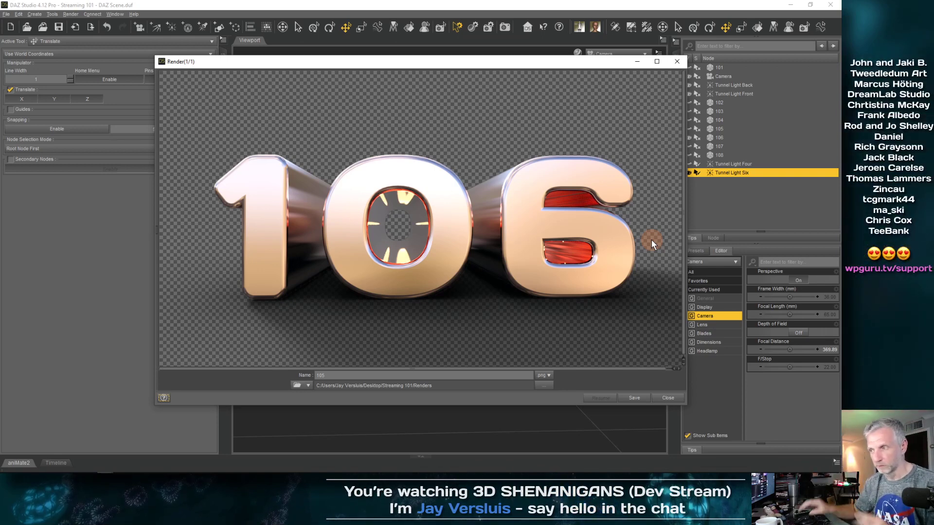
left_click(374, 377)
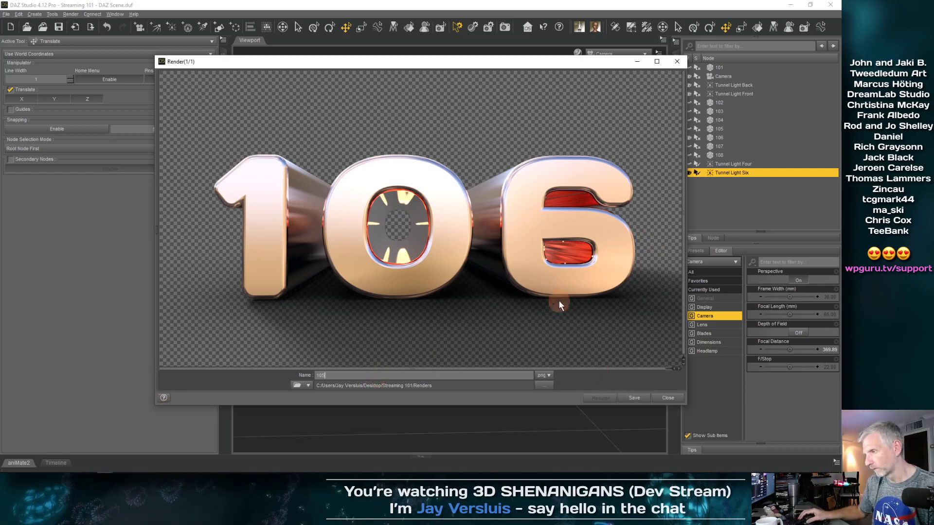
left_click(677, 400)
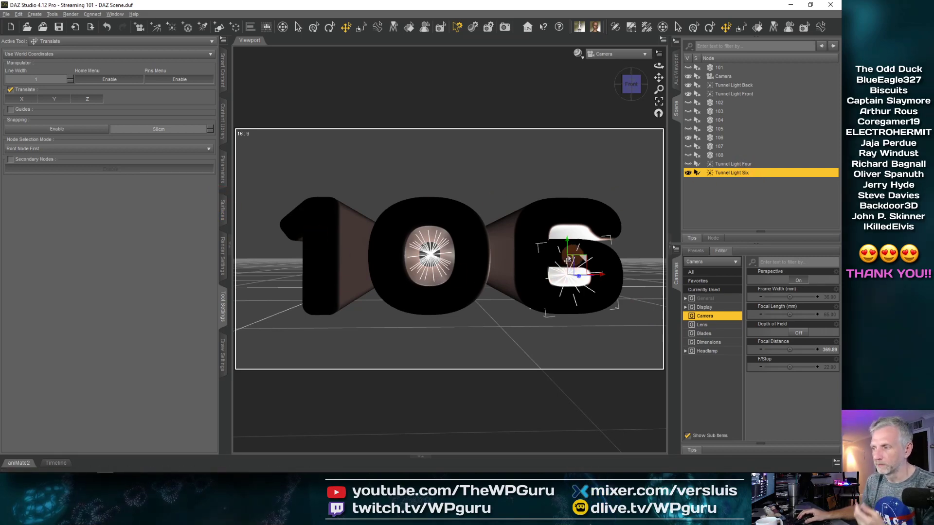
Bring Tunnel Light Six slightly forward inside the lower opening of the 6, and run another test render without saving
left_click_drag(579, 281, 585, 282)
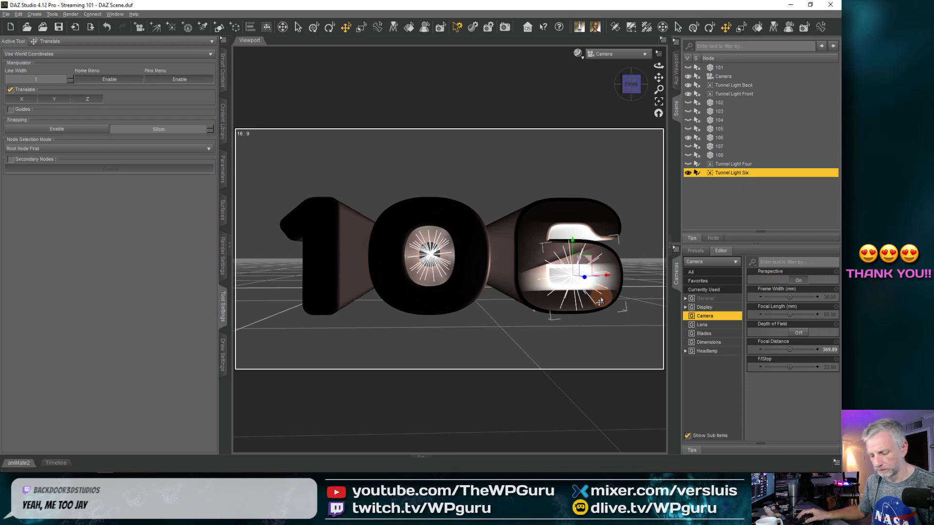
key("ctrl+r")
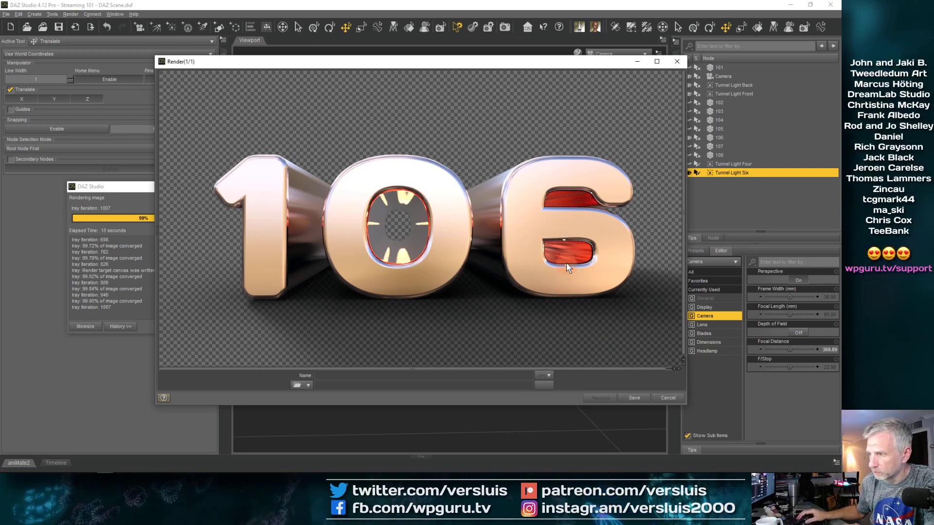
left_click(663, 402)
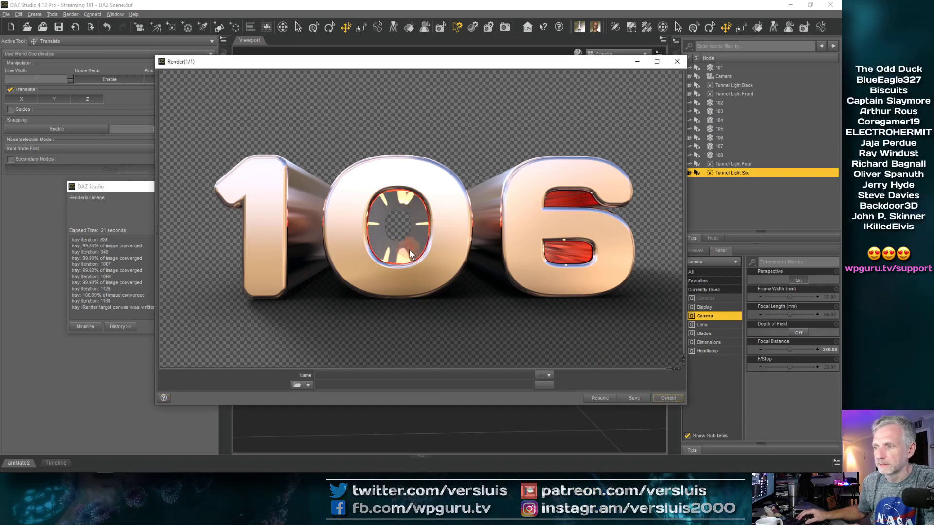
left_click(669, 391)
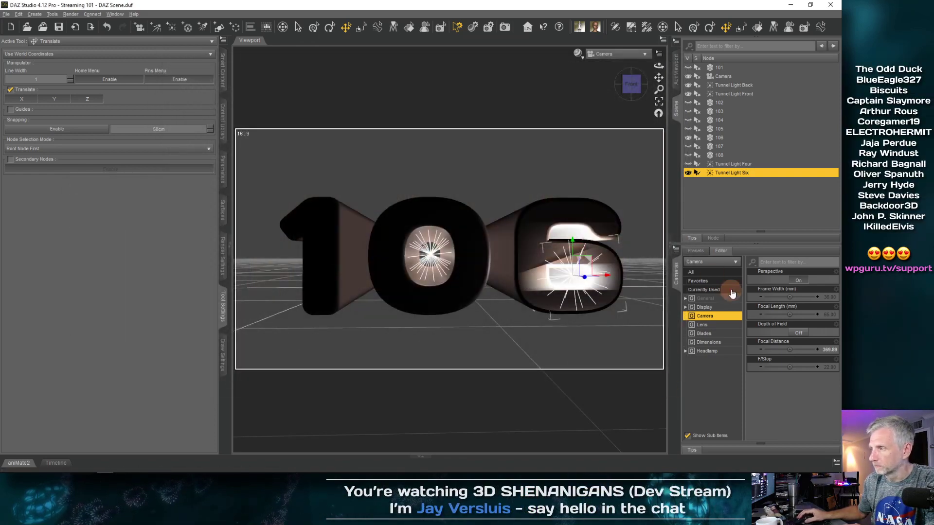
Edit the Luminous Flux of Tunnel Light Six in its photometric parameters
left_click(221, 173)
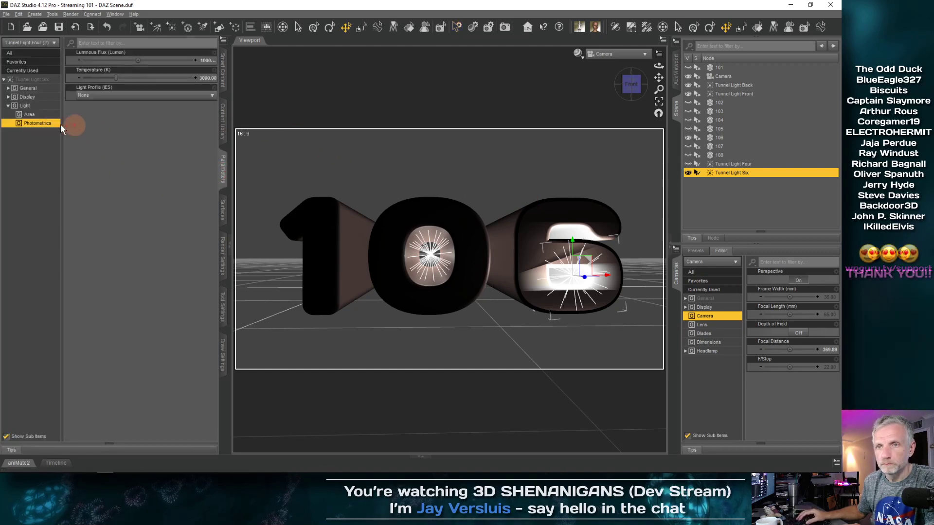
left_click(204, 62)
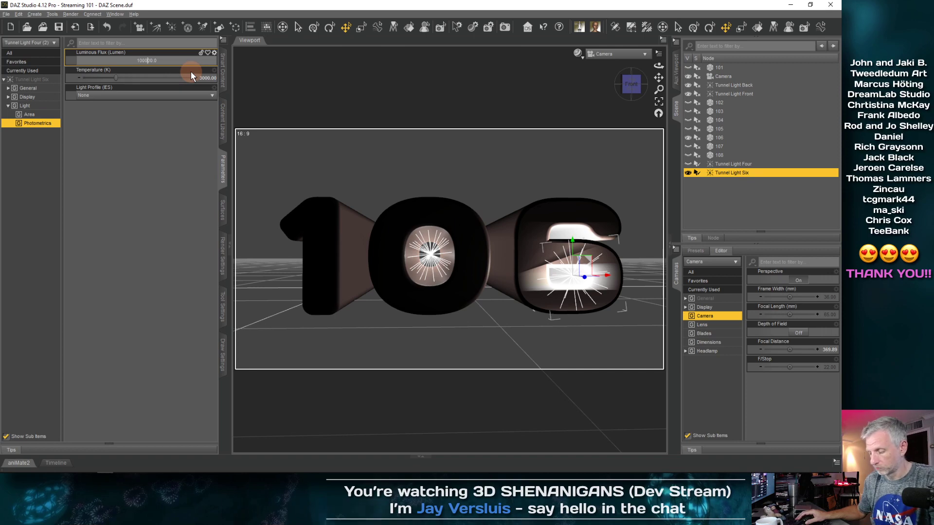
key("Return")
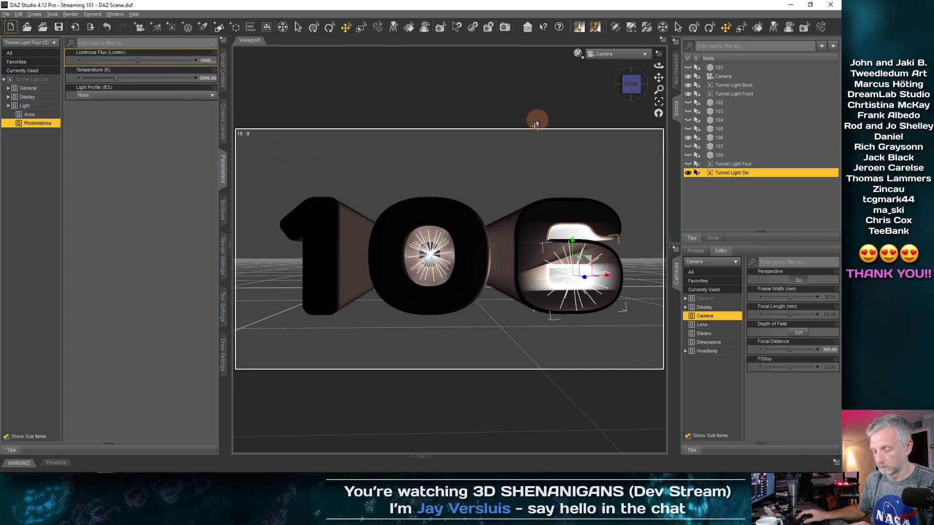
Render the 106 number and save the result as a PNG named 106
key("ctrl+r")
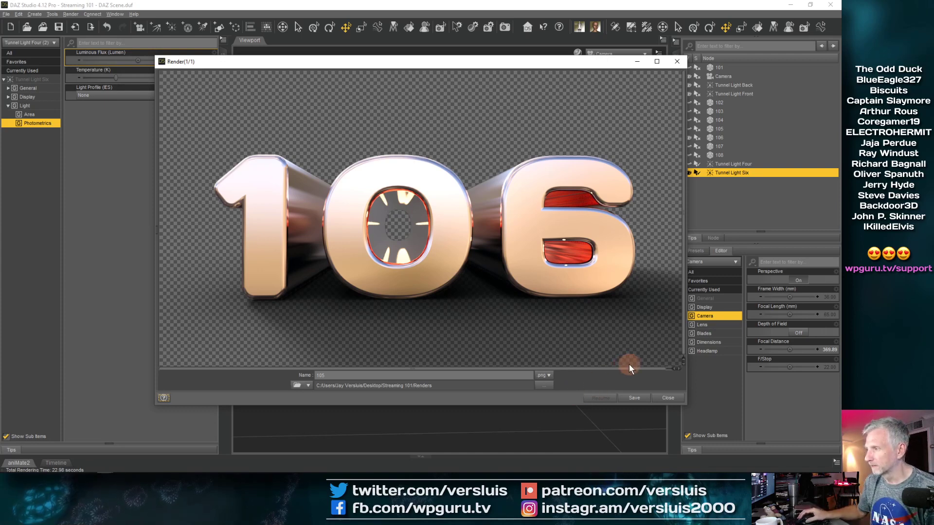
double_click(365, 375)
type("106")
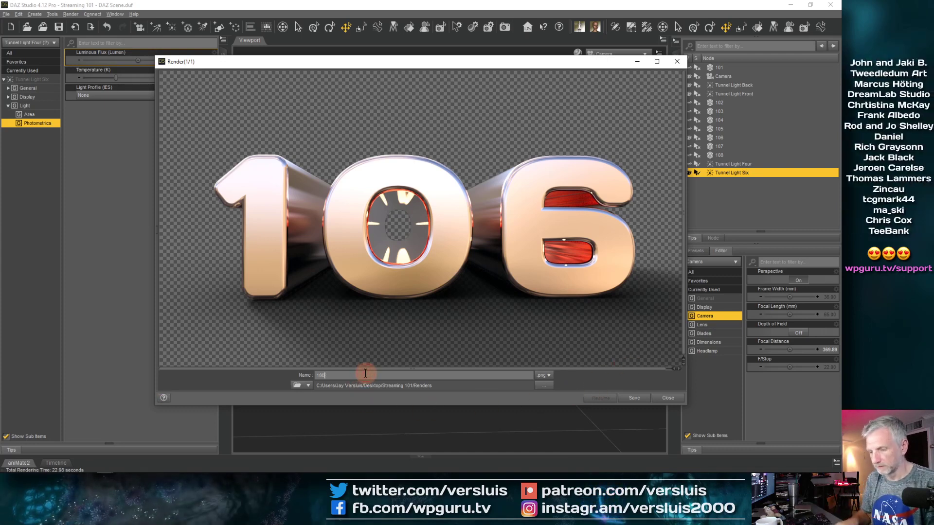
left_click(634, 398)
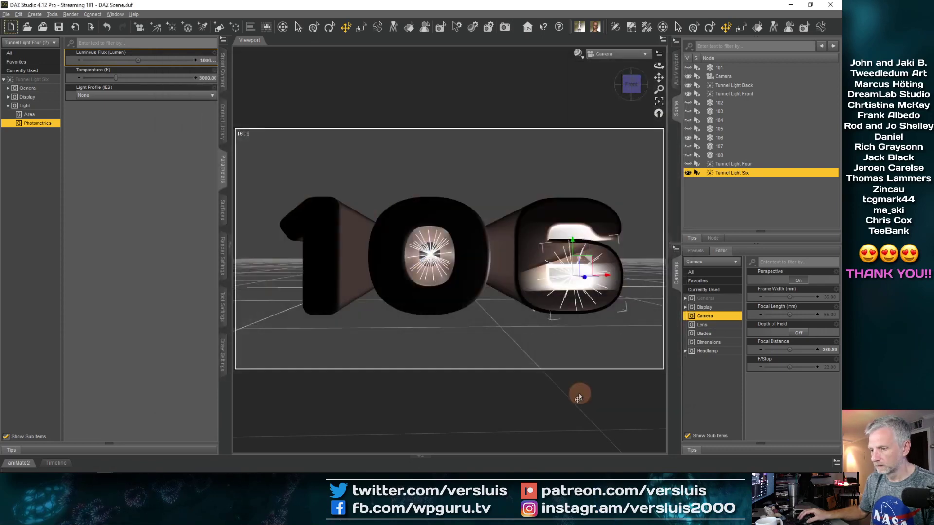
Hide Tunnel Light Six and 106, show 107 instead, and run a test render without saving it
left_click(688, 173)
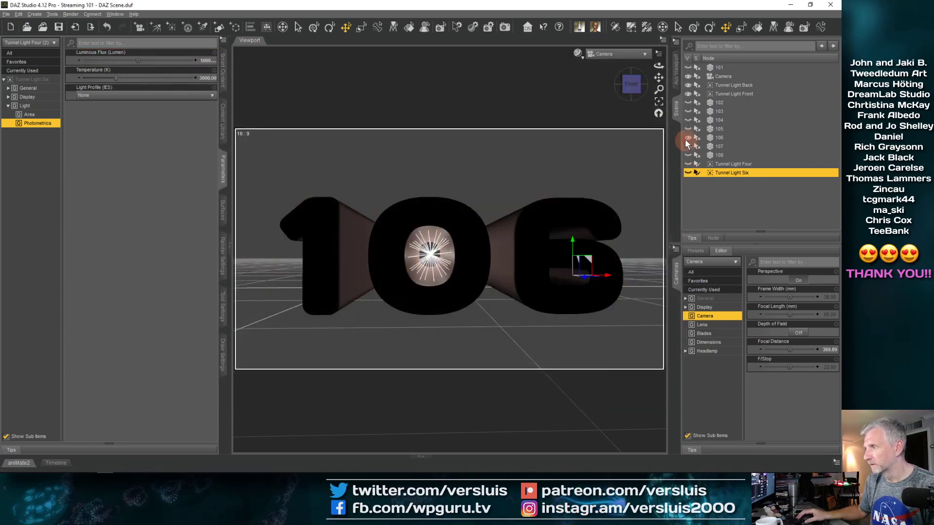
left_click(688, 138)
left_click(688, 147)
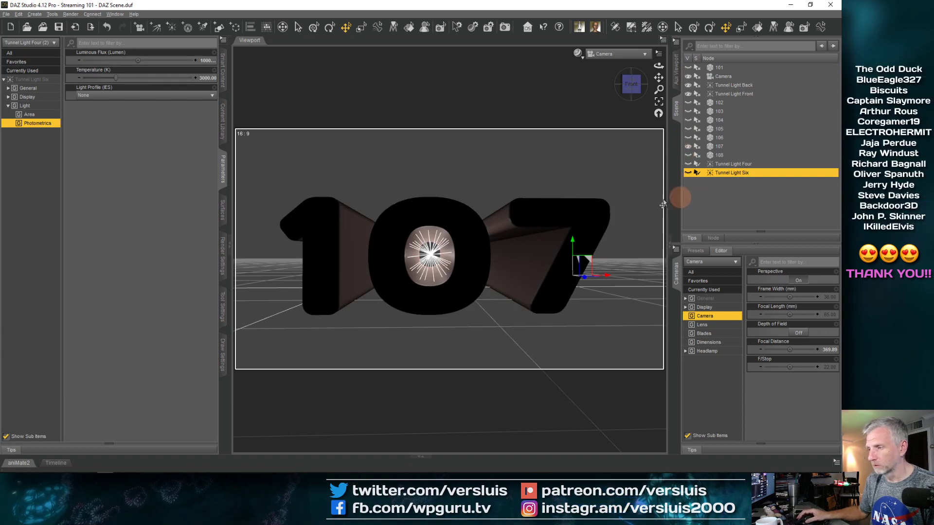
key("ctrl+r")
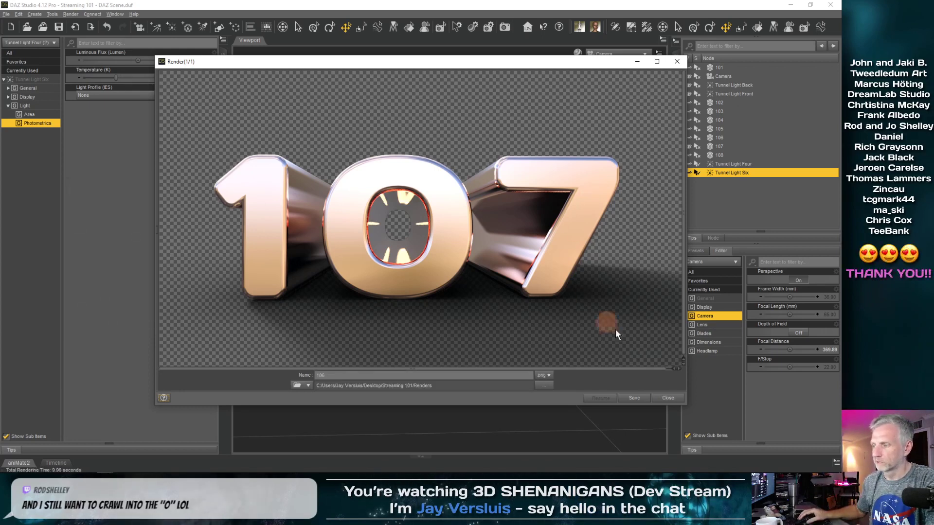
left_click(667, 398)
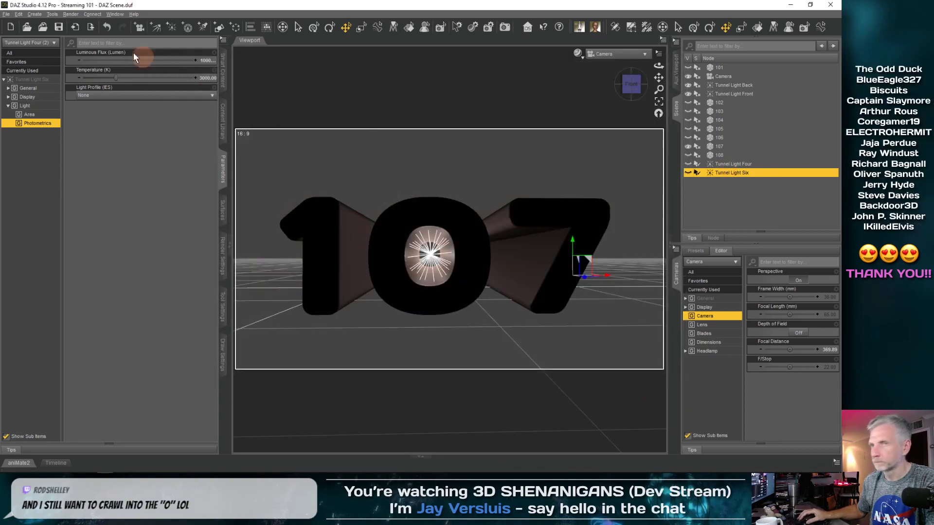
Duplicate the Tunnel Light Six node and rename the copy Tunnel Light Seven
left_click(28, 14)
mouse_move(18, 13)
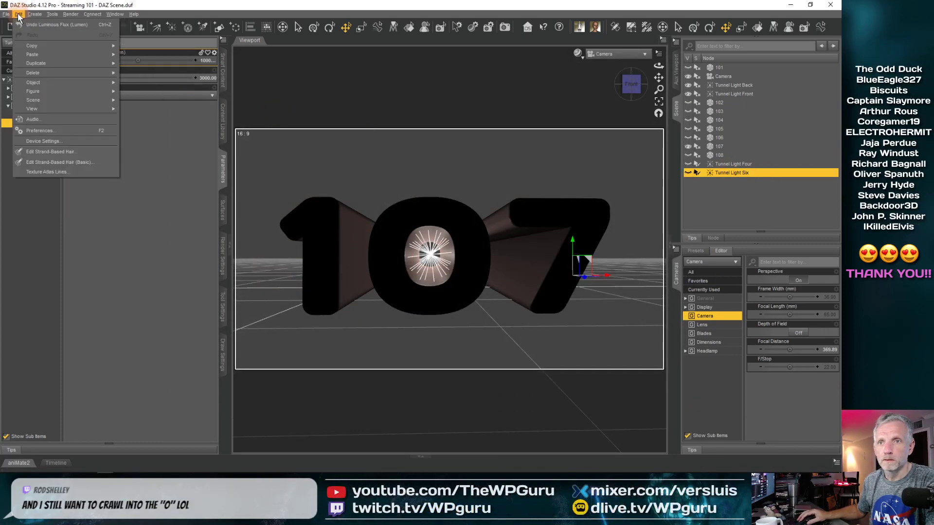
mouse_move(45, 64)
left_click(139, 63)
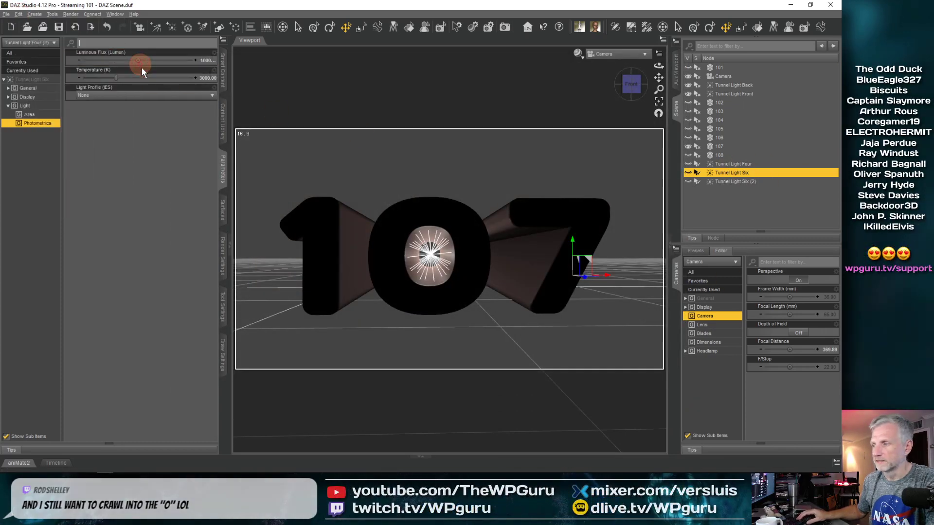
left_click(723, 181)
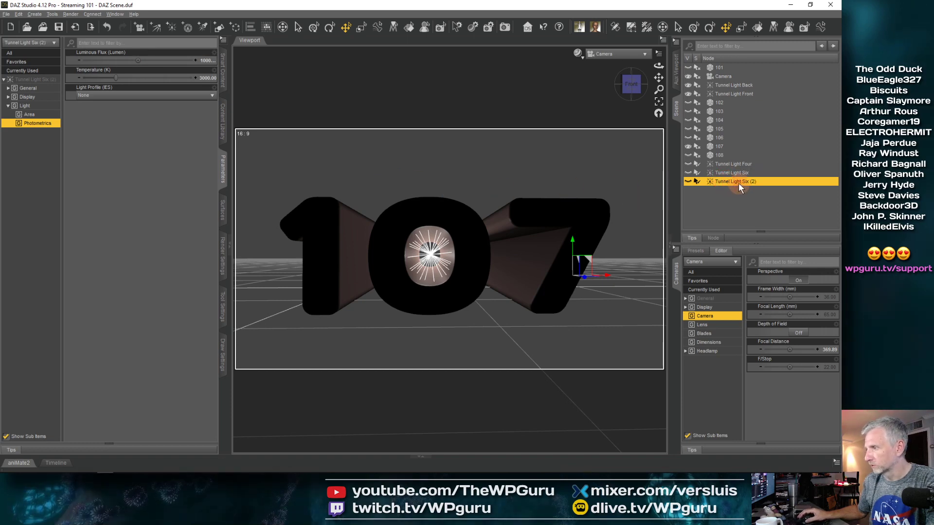
double_click(742, 181)
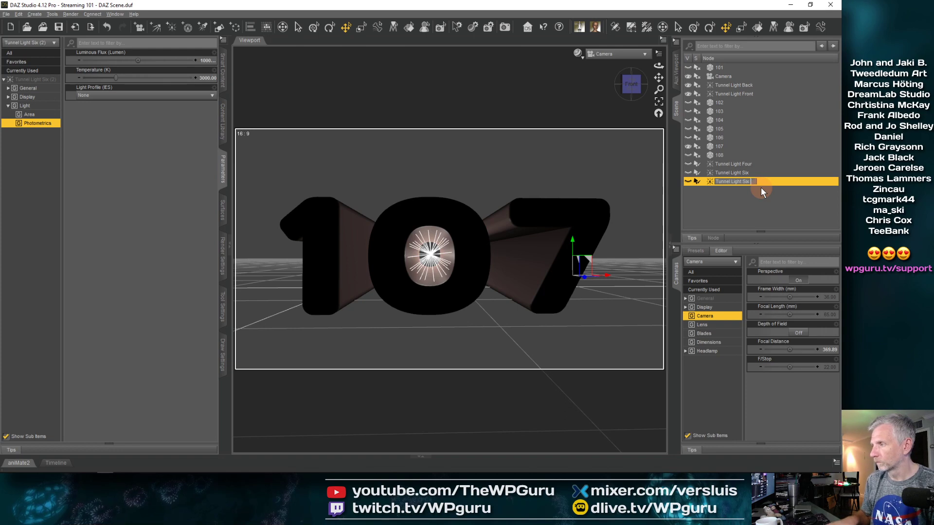
type("Tunnel Light Seven")
key("Return")
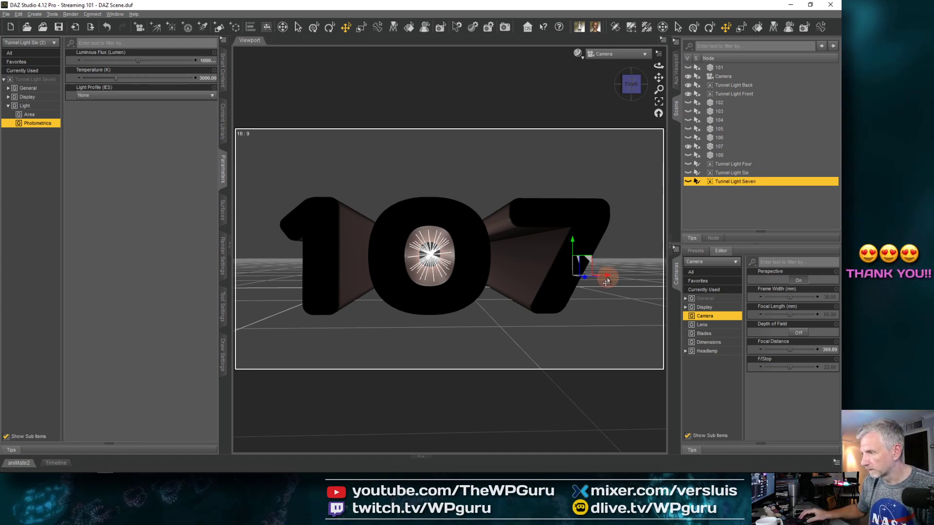
Make Tunnel Light Seven visible and move it sideways between the 0 and the 7, then test-render without saving
left_click_drag(606, 281, 582, 280)
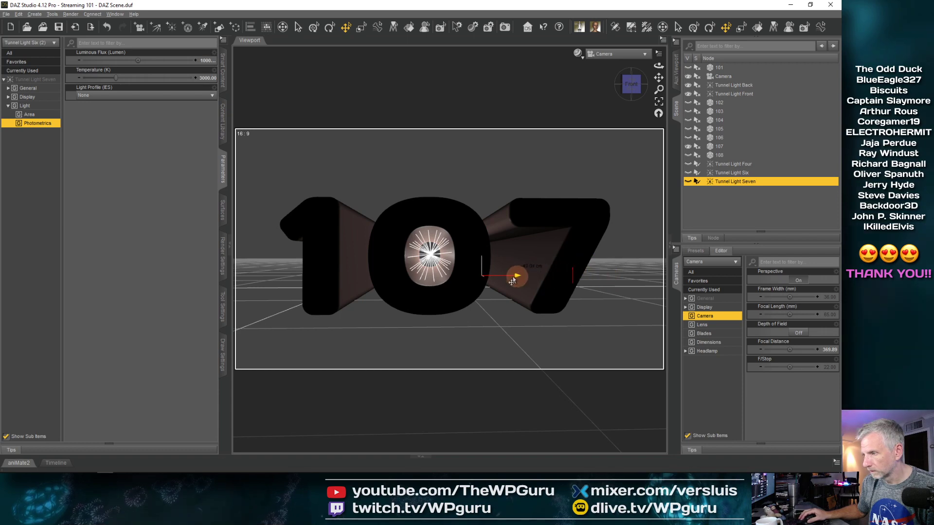
left_click_drag(512, 281, 651, 275)
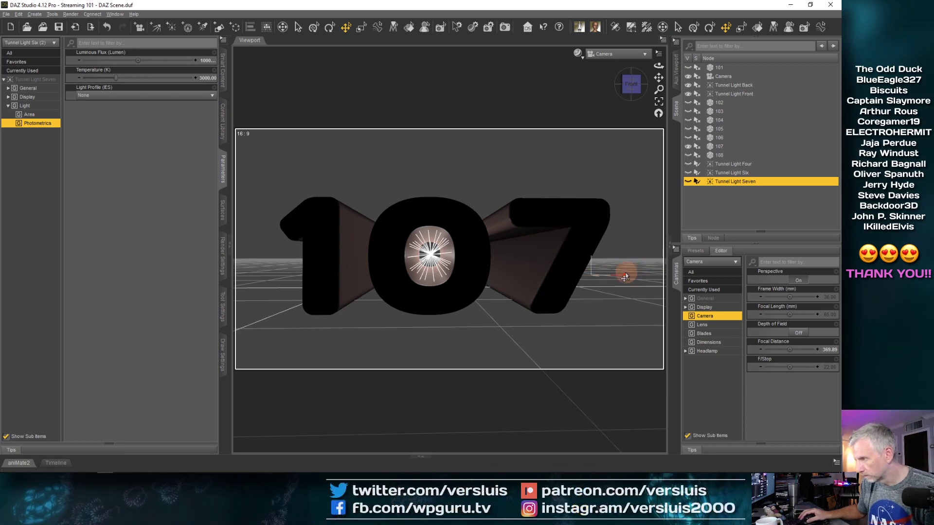
left_click(687, 181)
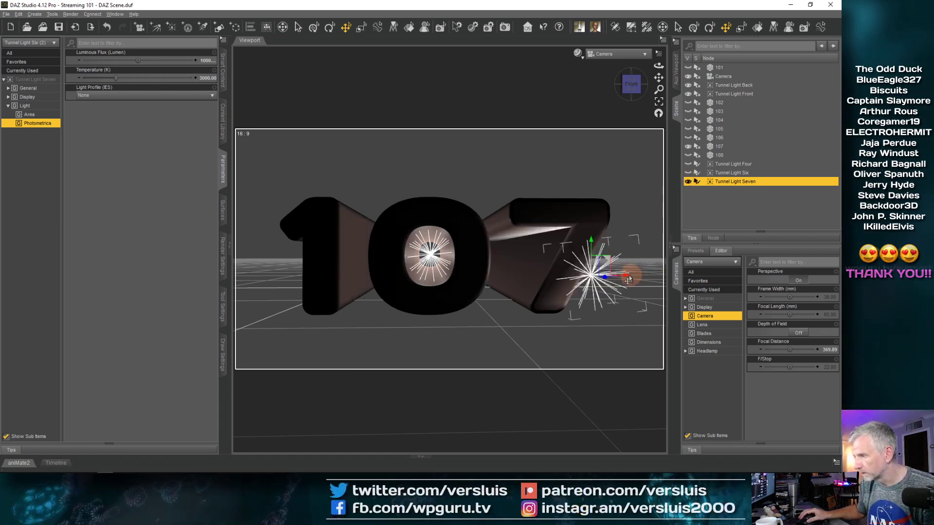
left_click_drag(629, 280, 546, 283)
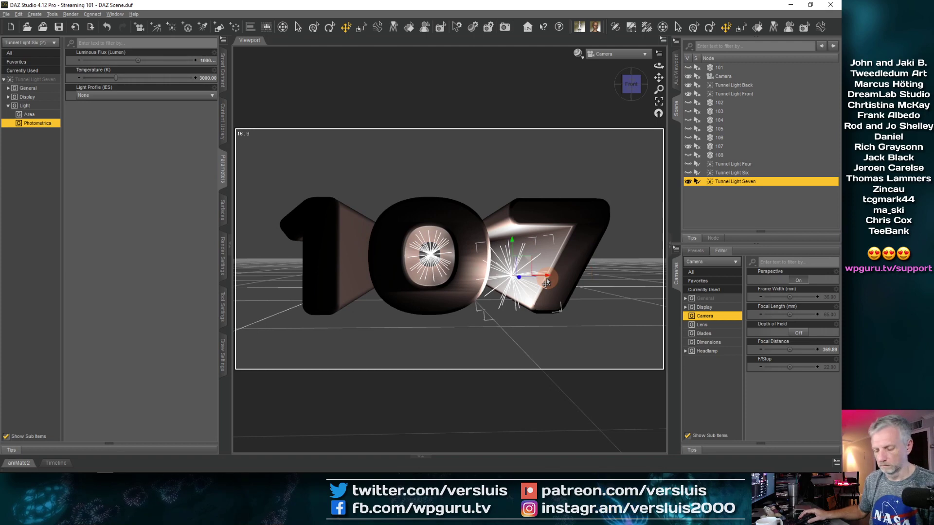
key("ctrl+r")
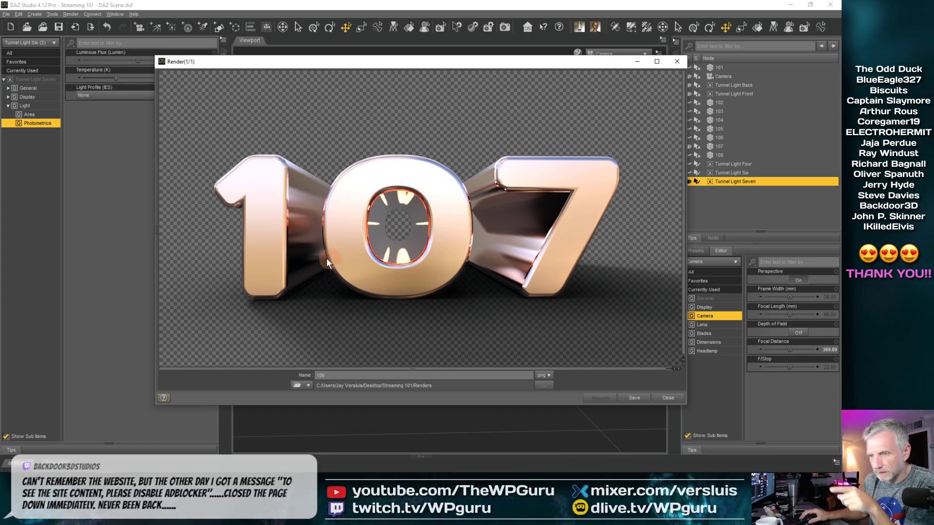
left_click(659, 397)
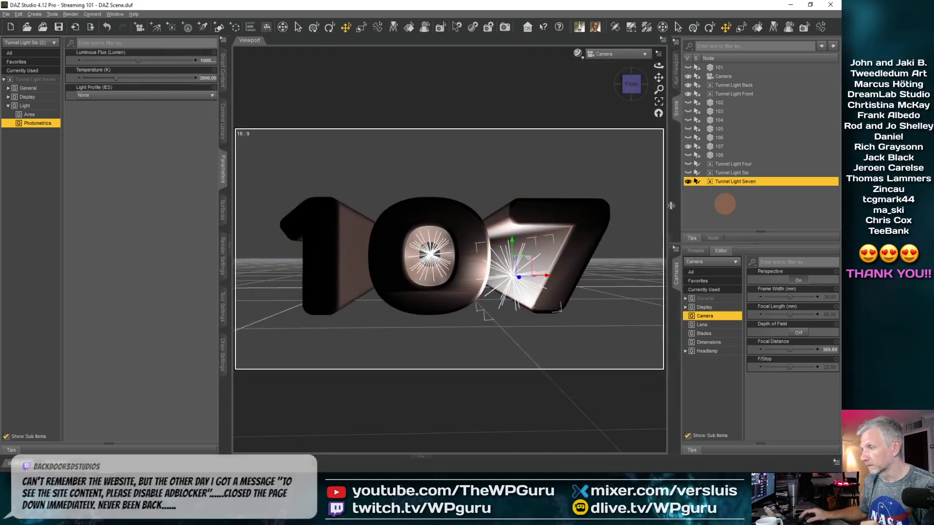
Duplicate the Tunnel Light Seven node and rename the copy Tunnel Light One
left_click(19, 14)
mouse_move(37, 67)
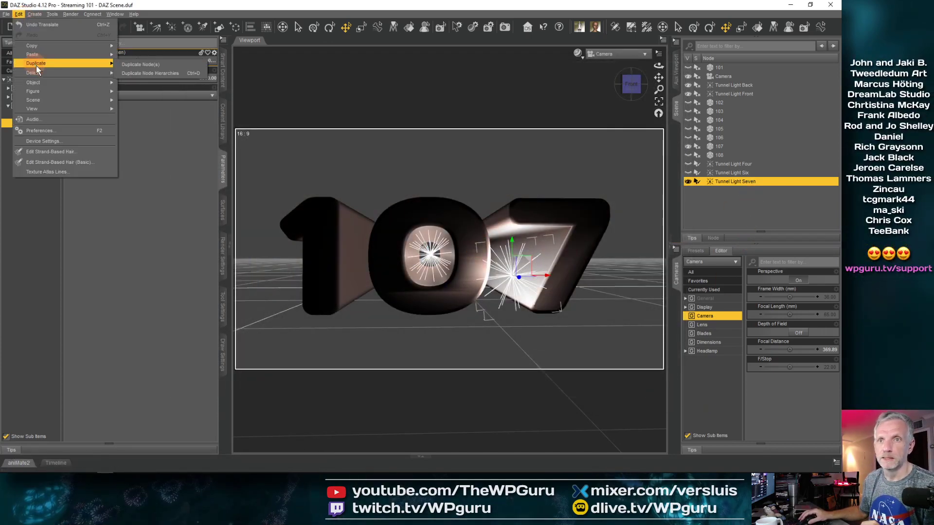
left_click(136, 66)
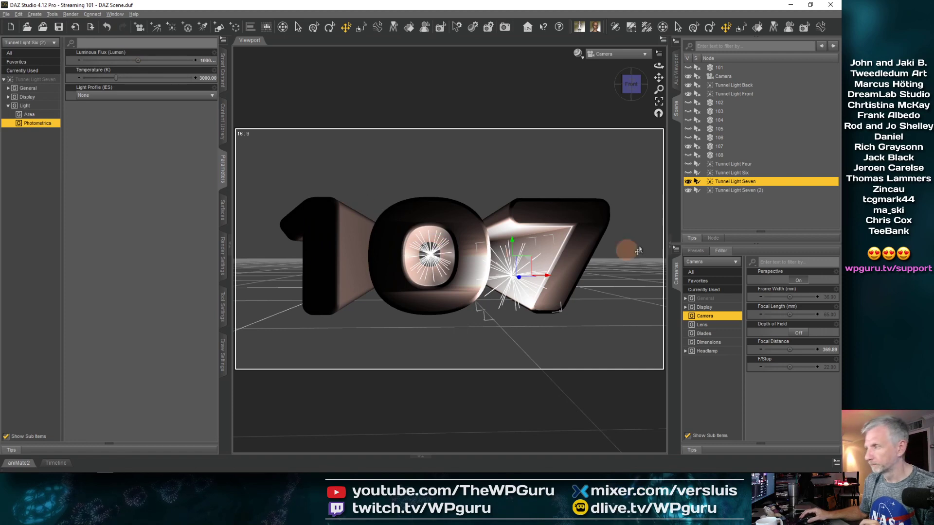
left_click(746, 191)
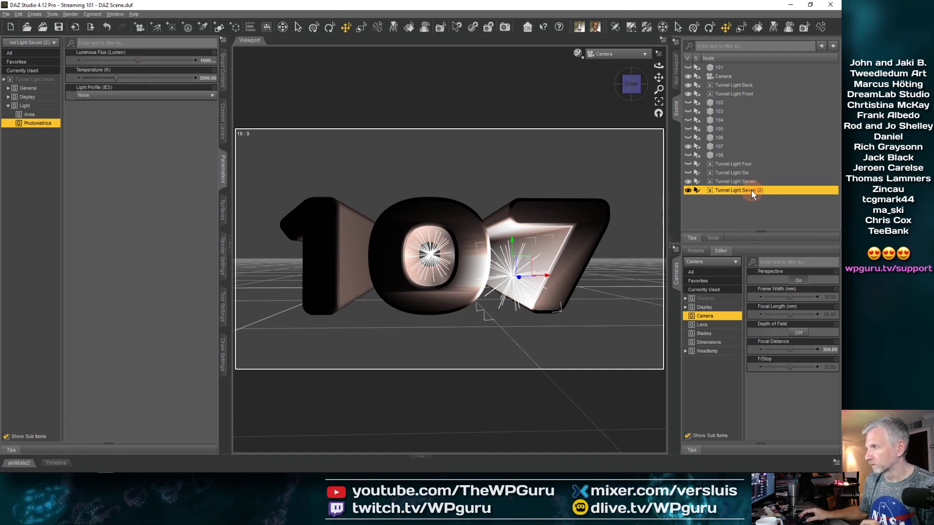
key("F2")
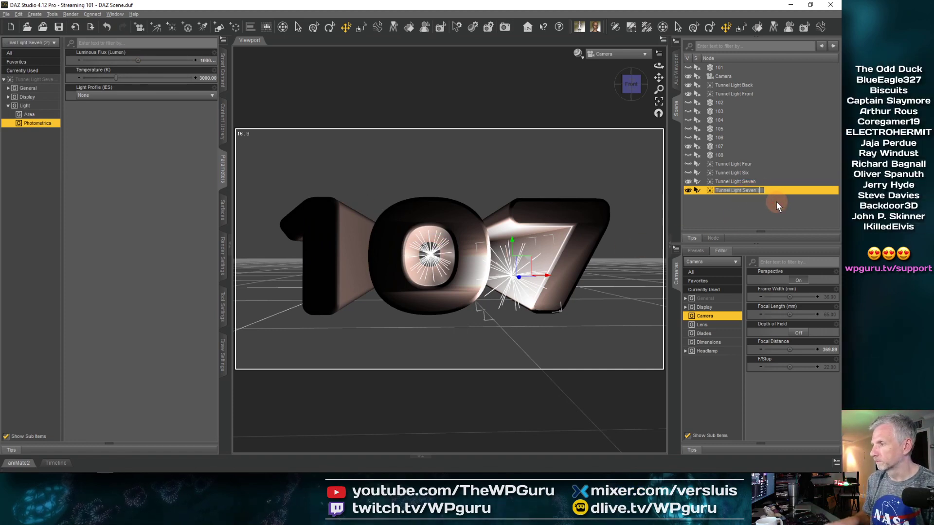
type("Tunnel Light S")
key("BackSpace")
type("One")
key("Return")
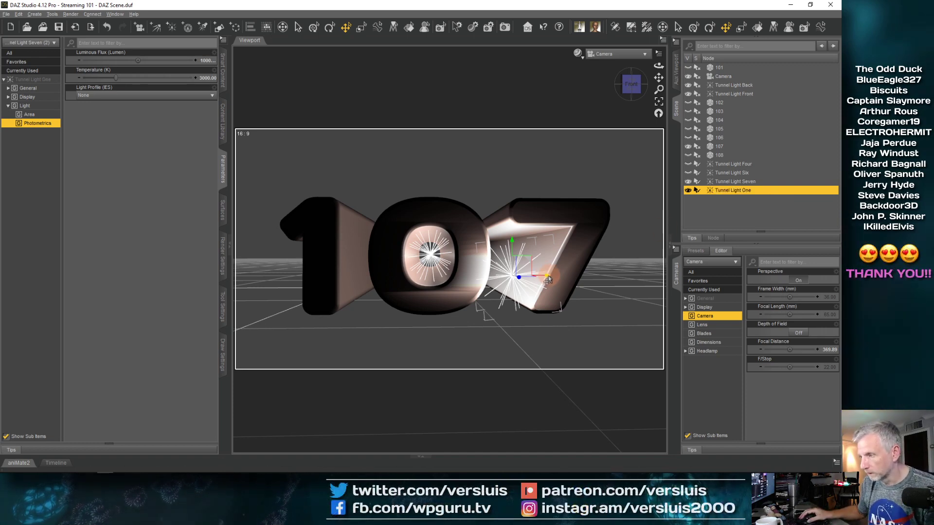
Move Tunnel Light One sideways into the gap between the 1 and the 0, and run a test render without saving
left_click_drag(545, 278, 392, 290)
key("ctrl+r")
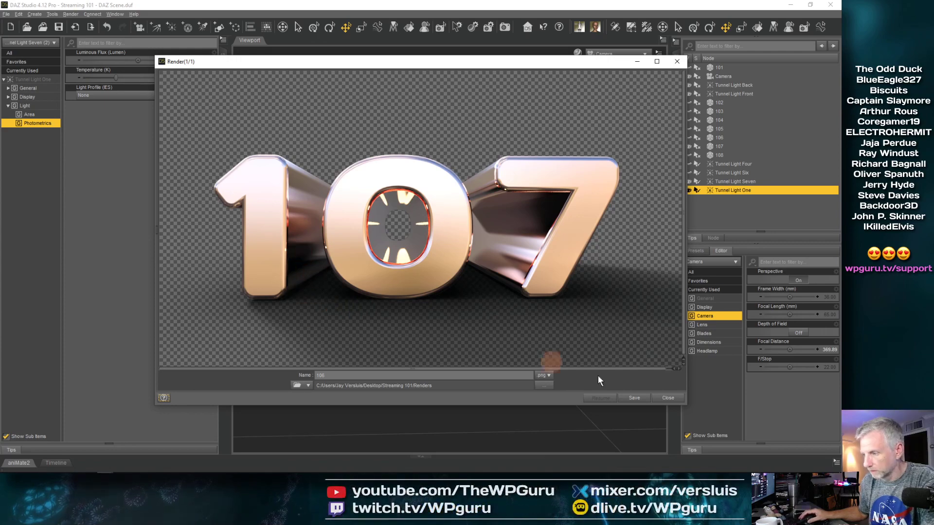
left_click(668, 398)
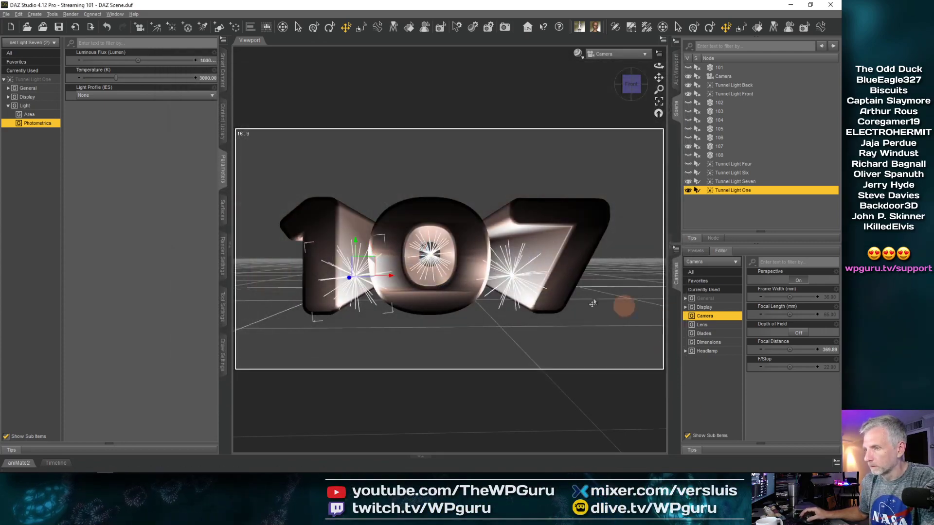
In Perspective View, push Tunnel Light One slightly back between the 1 and the 0, then return to the Camera view
left_click(617, 53)
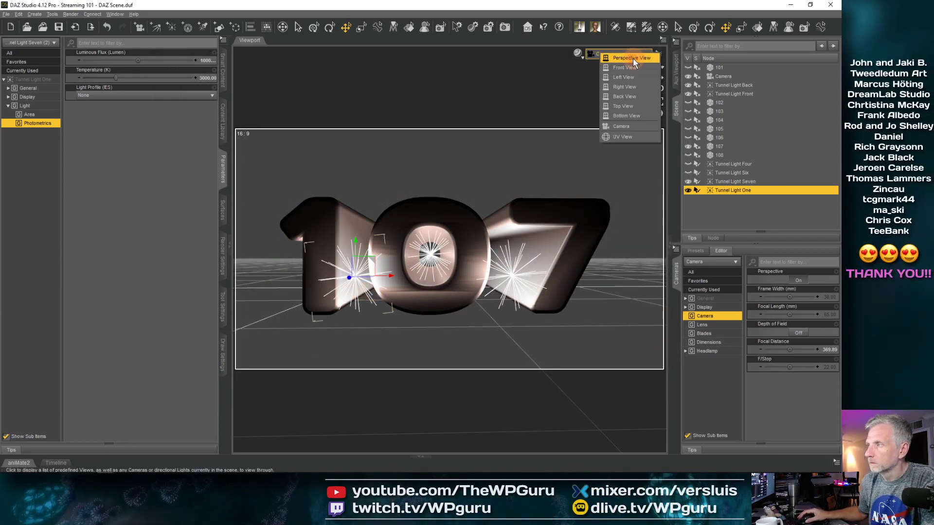
left_click(632, 58)
left_click_drag(471, 239, 469, 243)
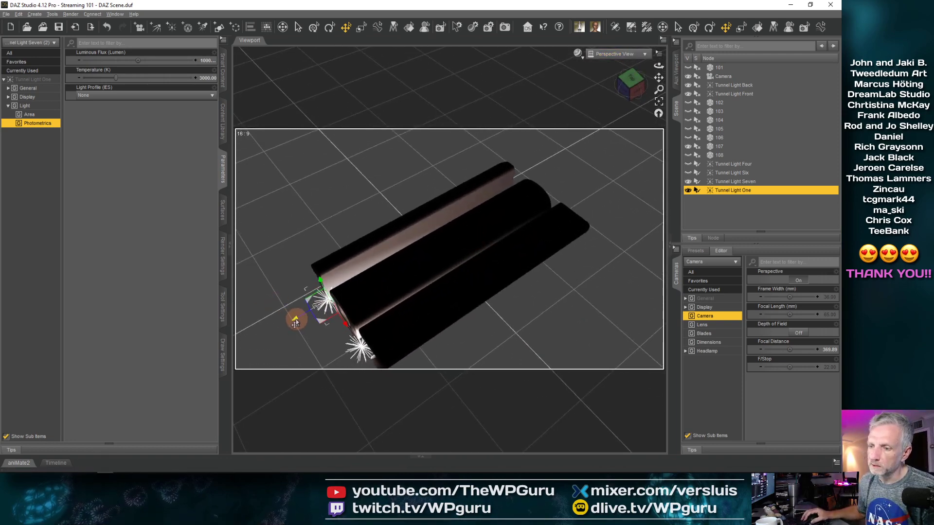
left_click_drag(295, 322, 340, 311)
left_click(617, 54)
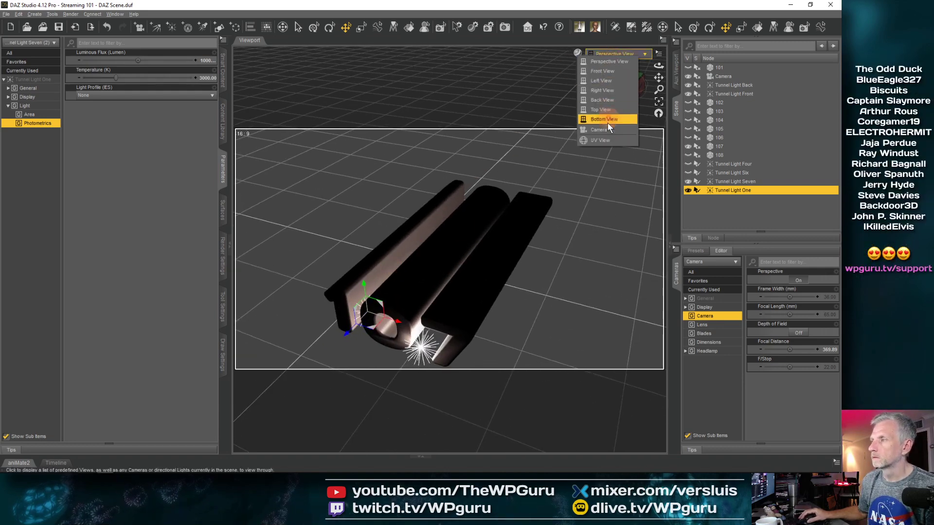
left_click(608, 129)
Render the 107 number and save the result as a PNG named 107
key("ctrl+r")
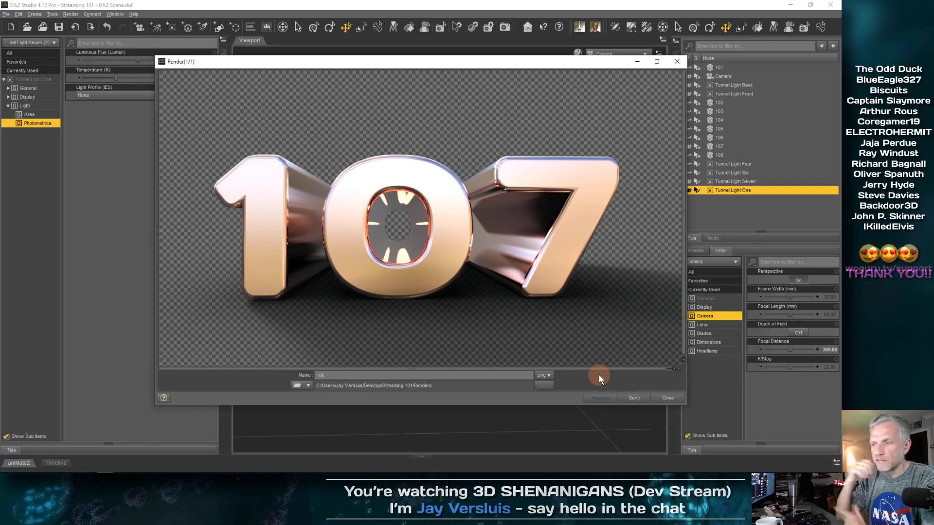
left_click(457, 373)
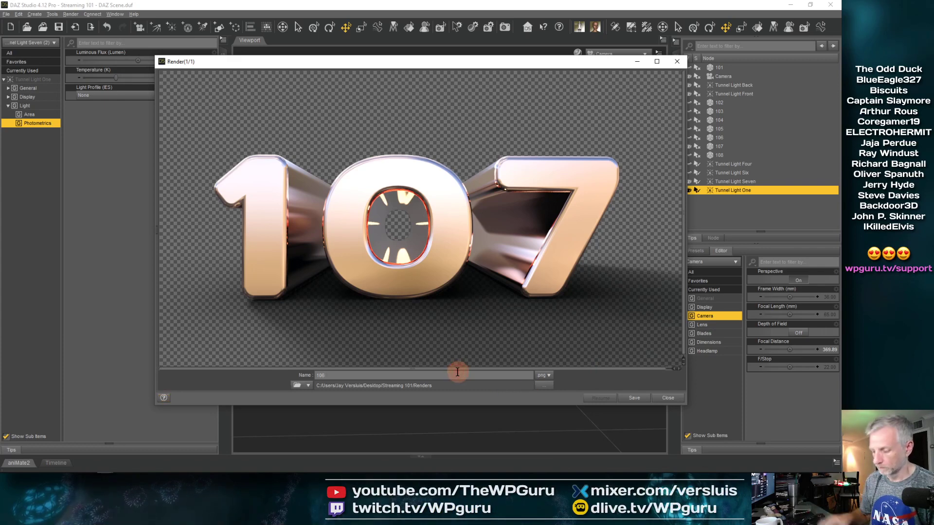
type("7")
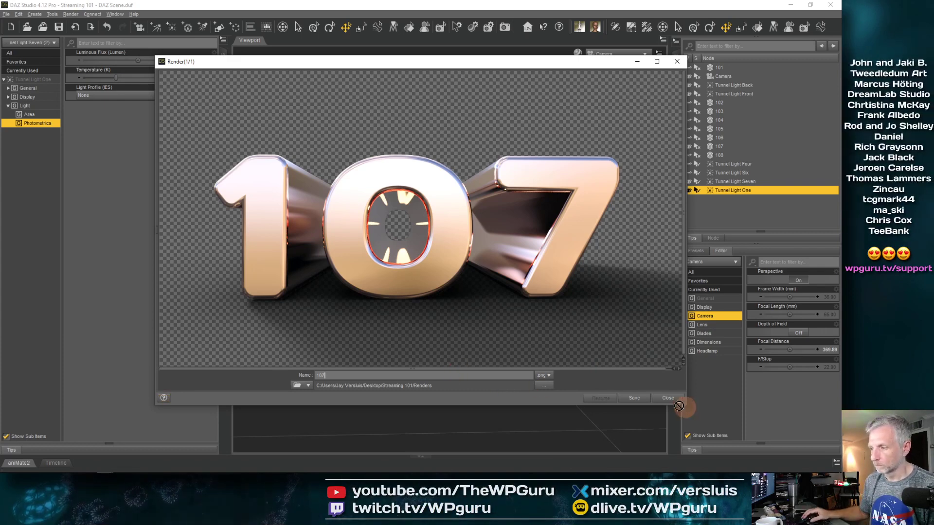
left_click(633, 402)
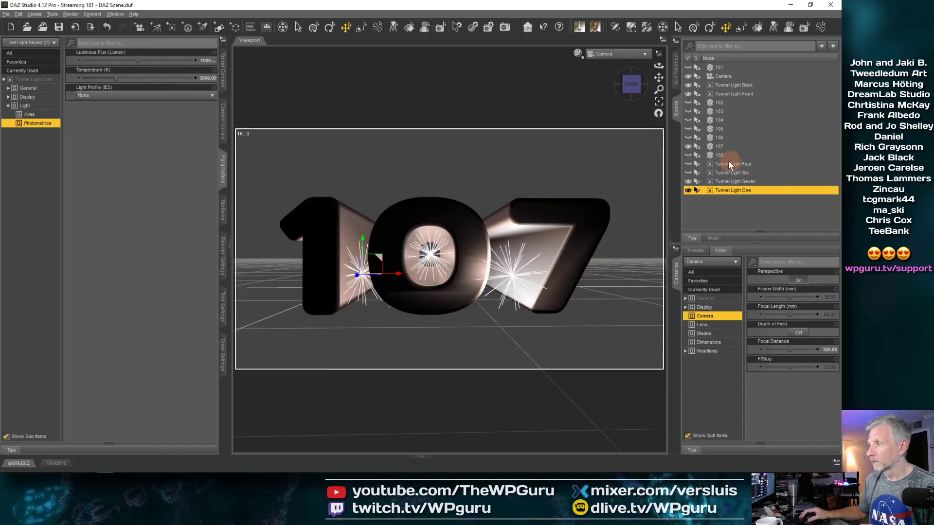
Hide 107 and Tunnel Light Seven, and make 108 and Tunnel Light Six visible
left_click(688, 145)
left_click(688, 155)
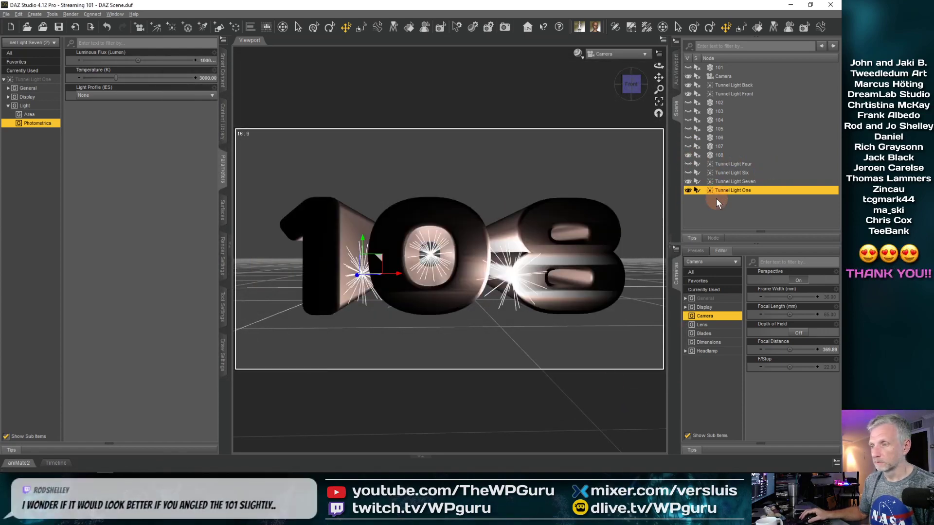
left_click(688, 181)
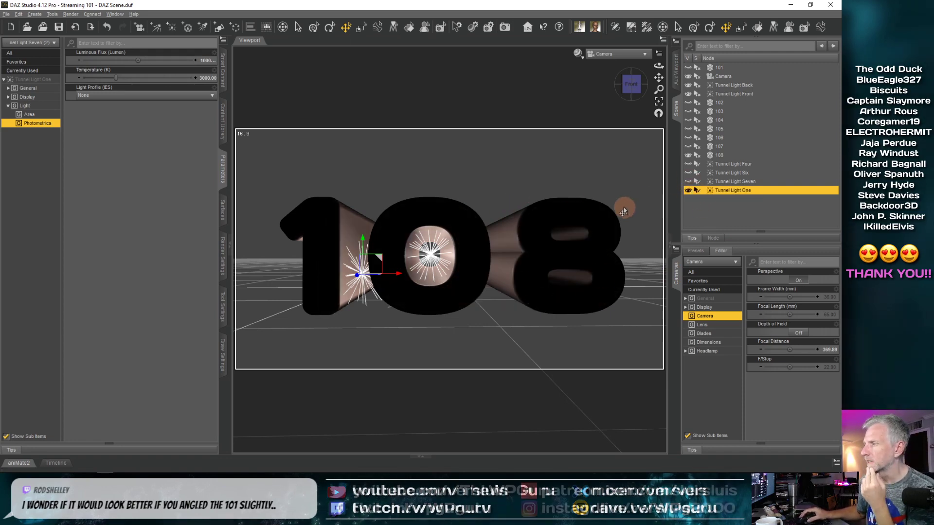
left_click(691, 174)
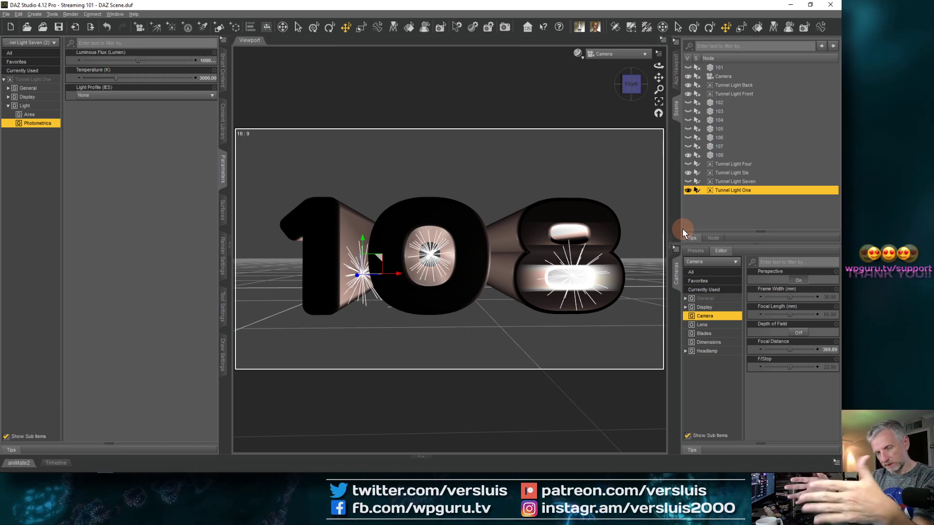
Render the 108 number, save the result as a PNG named 108, and save the Streaming 101 scene
key("ctrl+r")
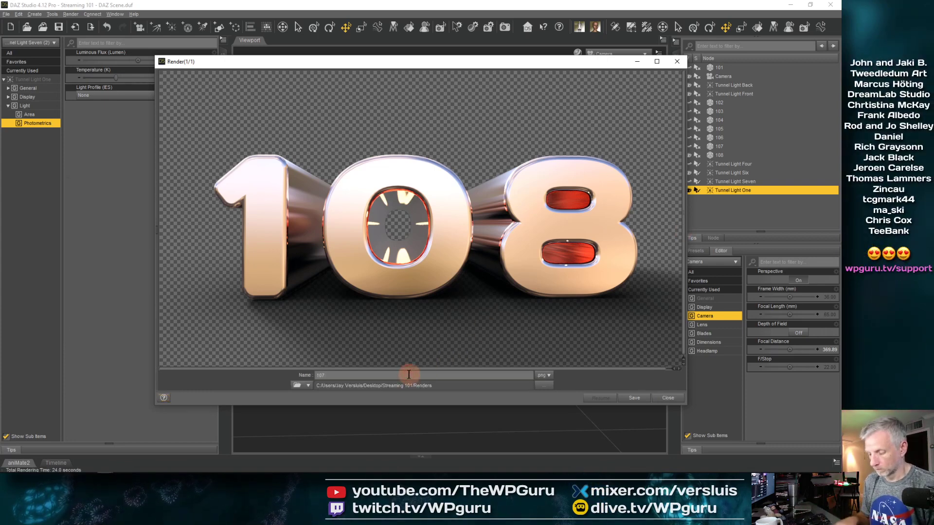
left_click(632, 399)
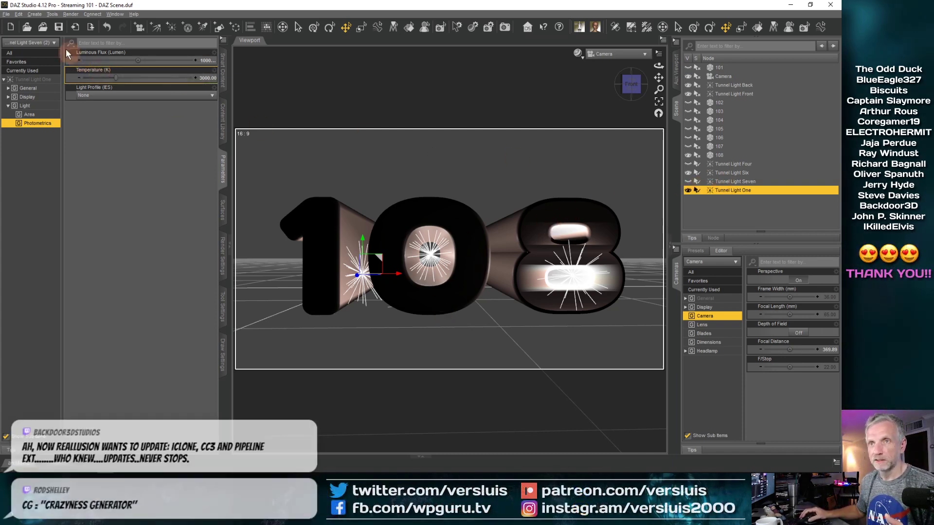
left_click(6, 14)
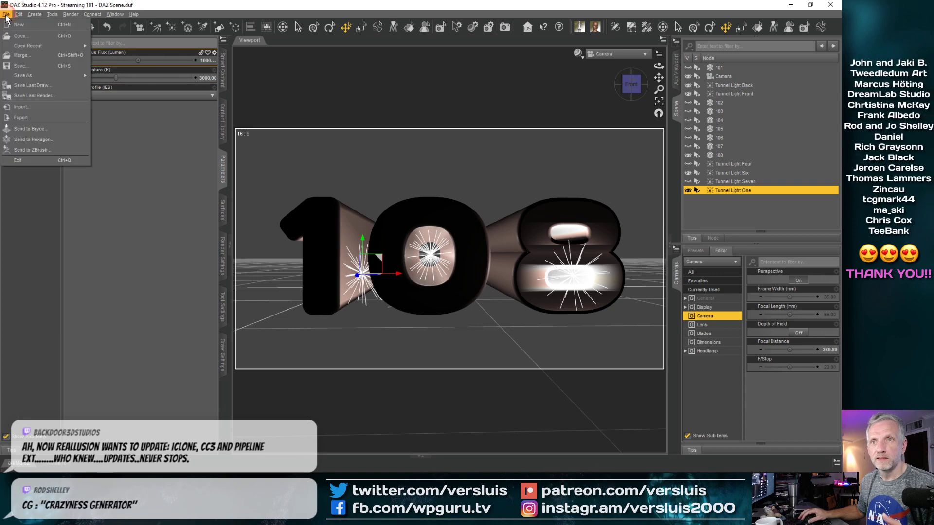
left_click(50, 67)
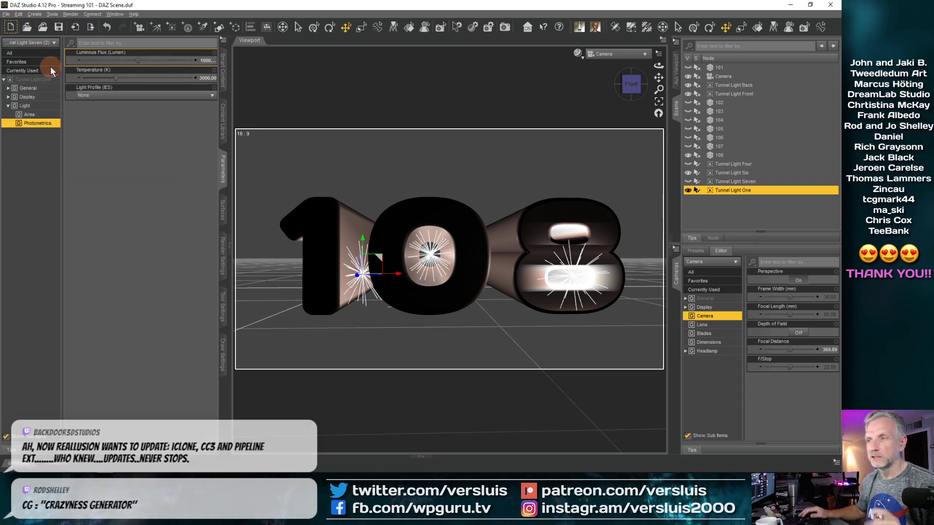
Minimize DAZ Studio and switch to the Streaming 101 Thumbnail document in Photoshop
left_click(426, 16)
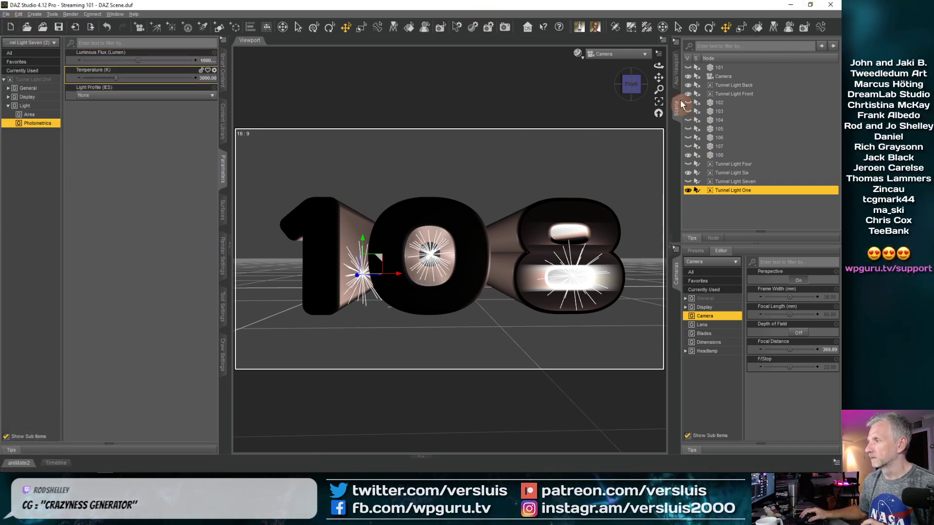
left_click(678, 79)
left_click(677, 100)
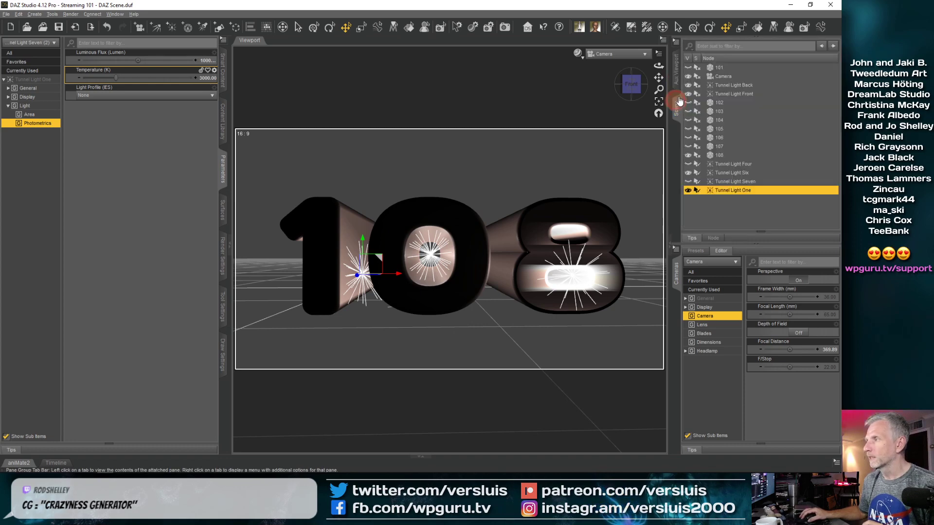
left_click(790, 5)
left_click(277, 361)
left_click(140, 457)
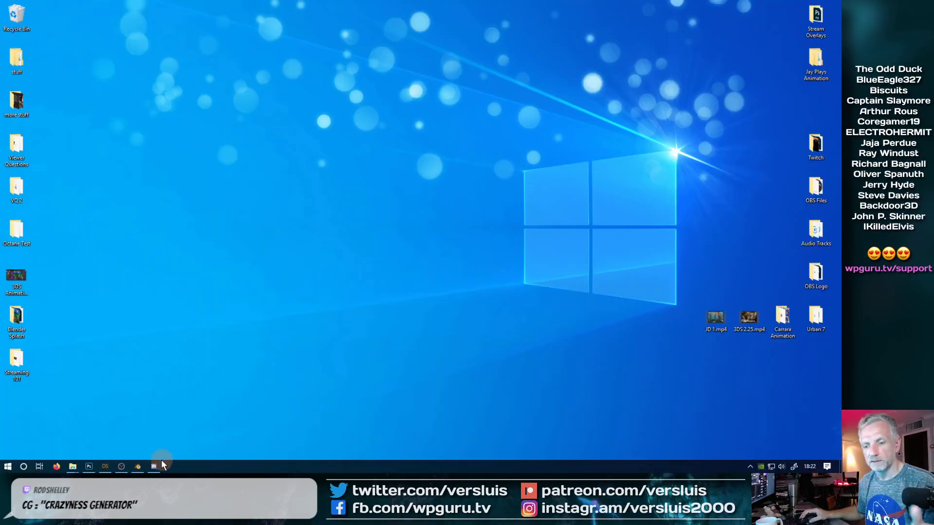
left_click(88, 468)
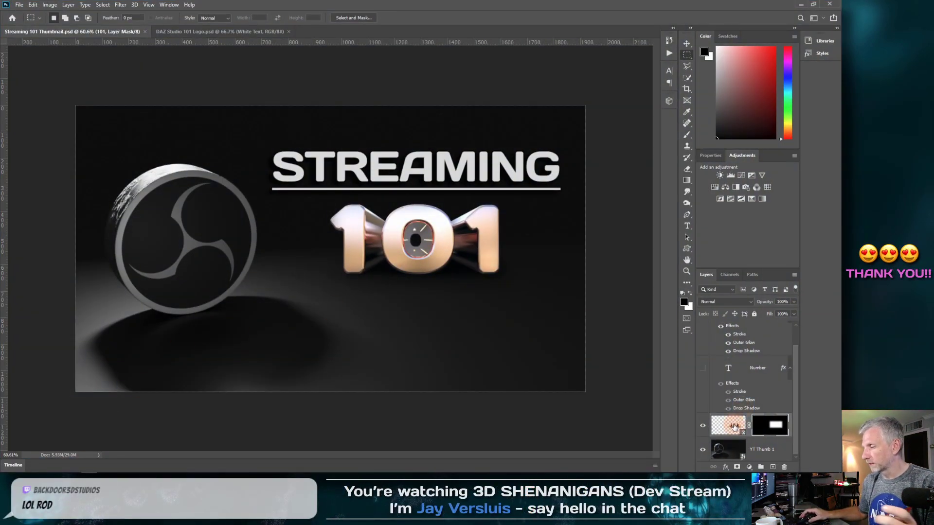
left_click(19, 5)
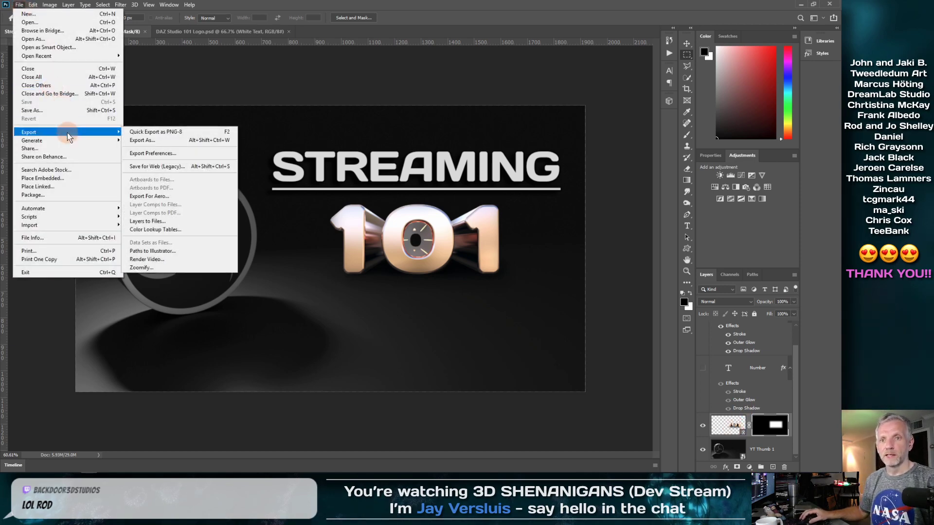
left_click(68, 187)
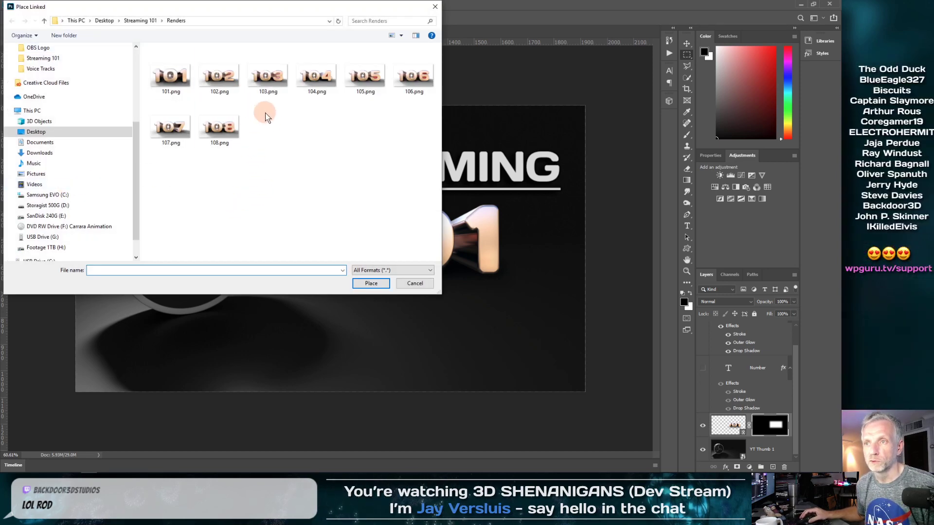
left_click(219, 88)
left_click(222, 109)
left_click(220, 75)
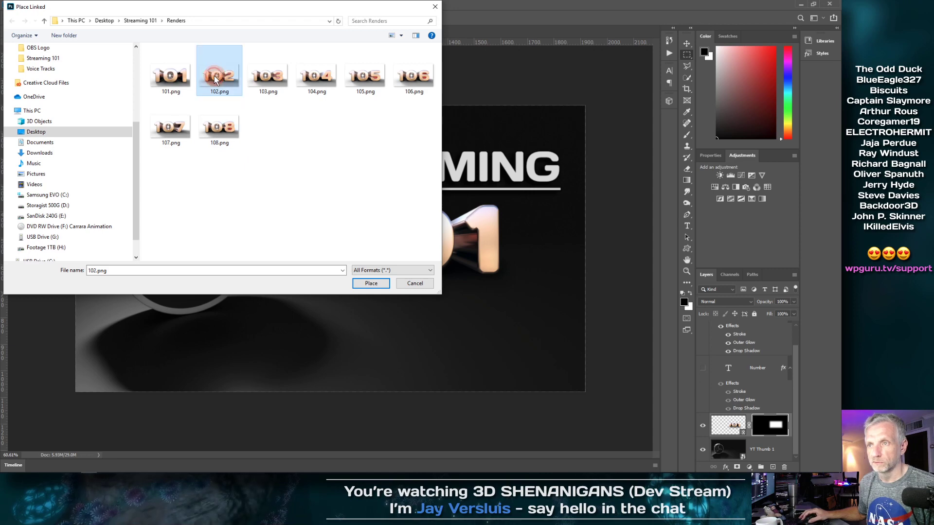
left_click(371, 284)
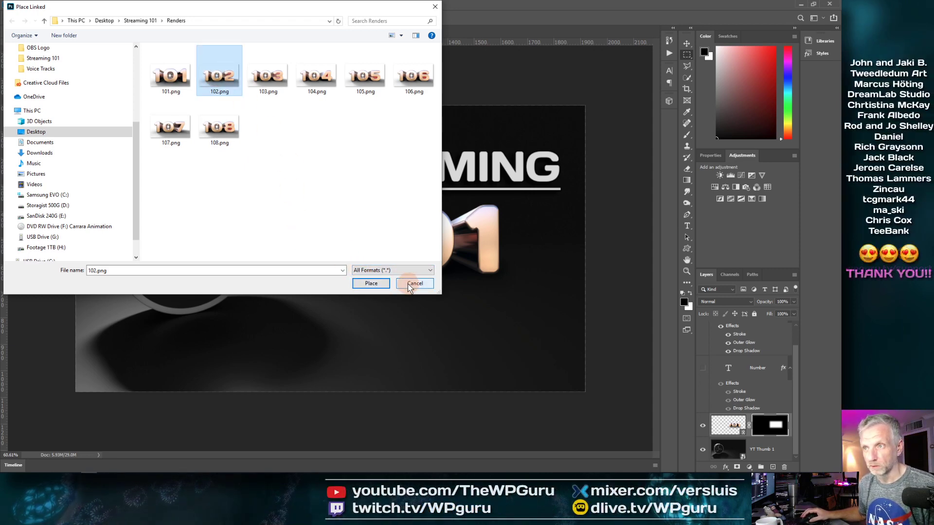
left_click(289, 74)
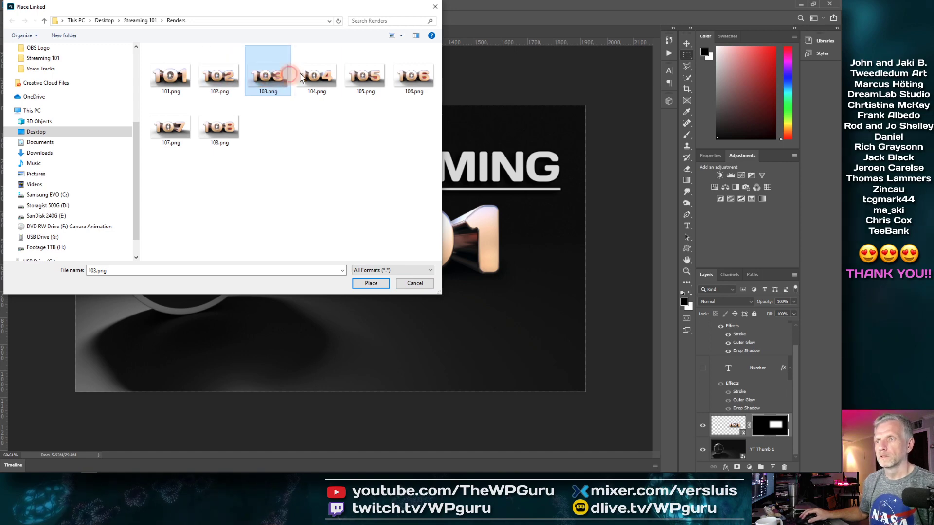
left_click(301, 75)
left_click(411, 76)
left_click(242, 146)
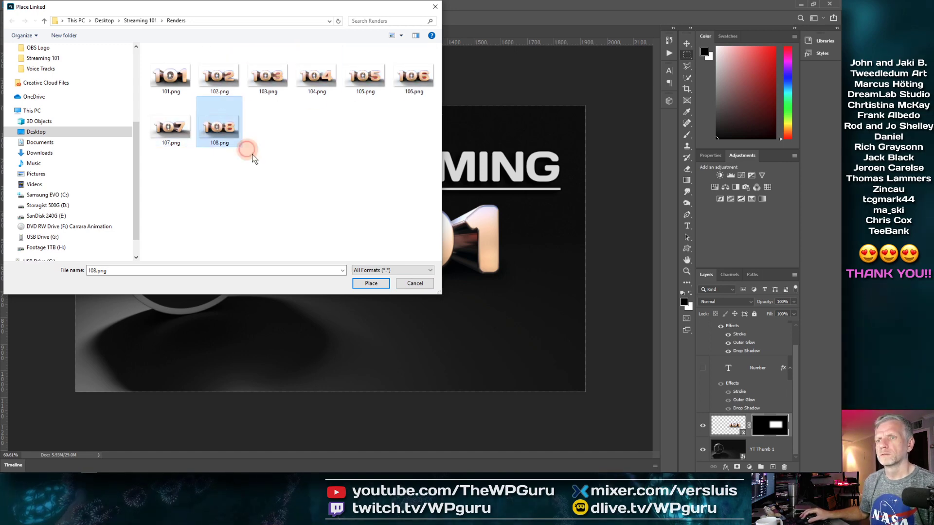
left_click(416, 283)
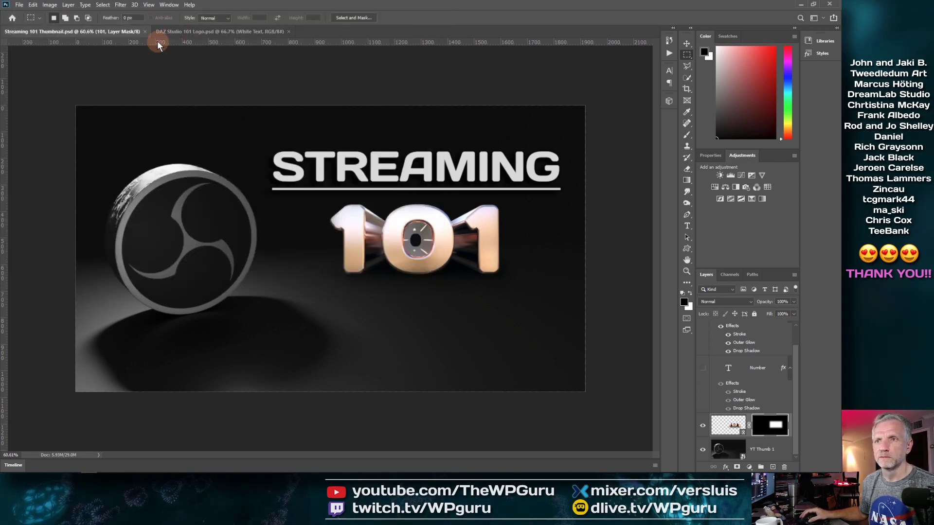
Load the renders 102.png through 108.png as a layer stack into a new document using the Load Files into Stack script
left_click(20, 5)
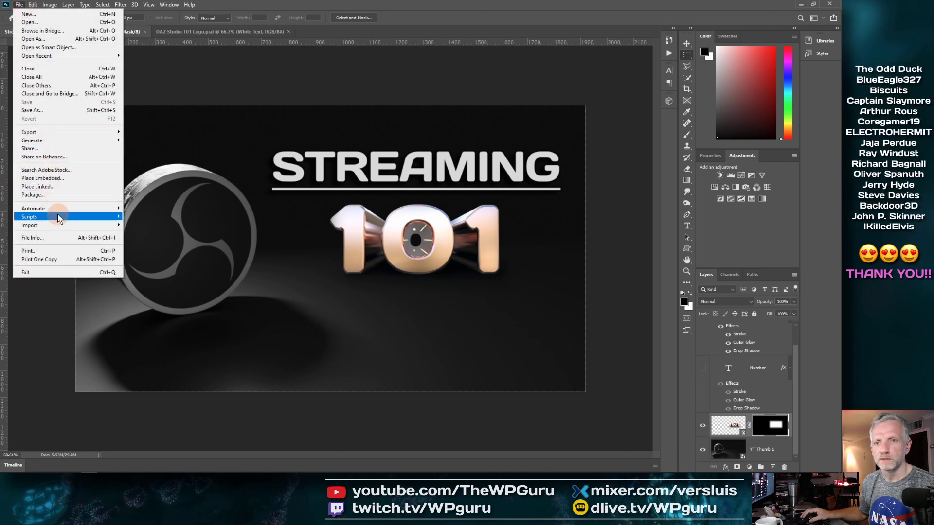
mouse_move(58, 217)
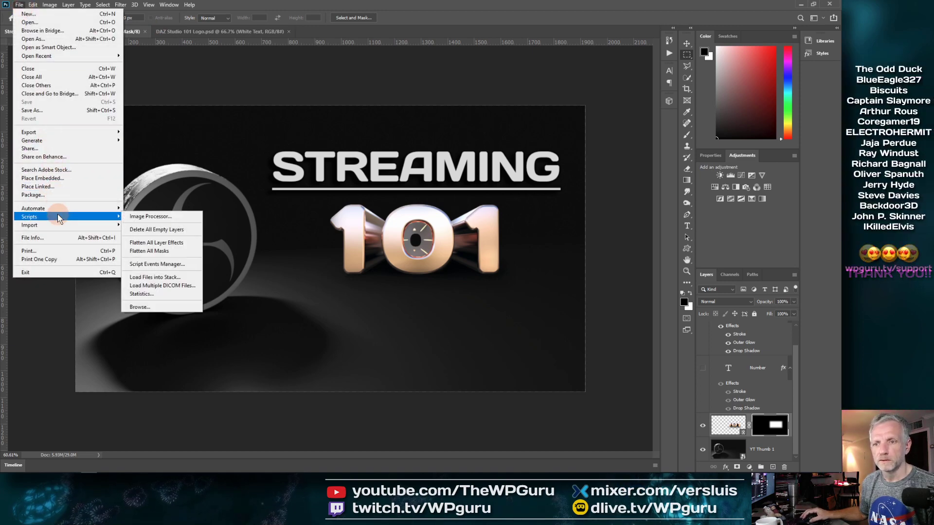
left_click(182, 277)
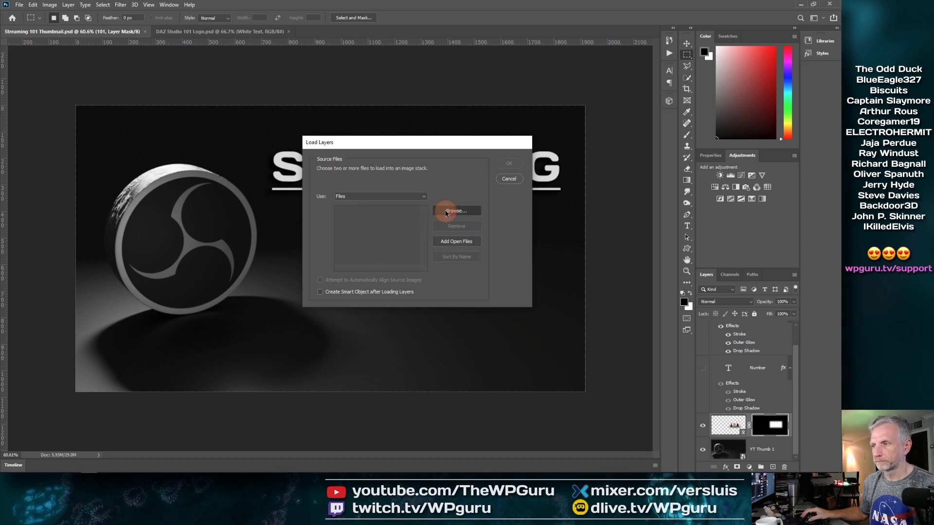
left_click(445, 212)
left_click(521, 209)
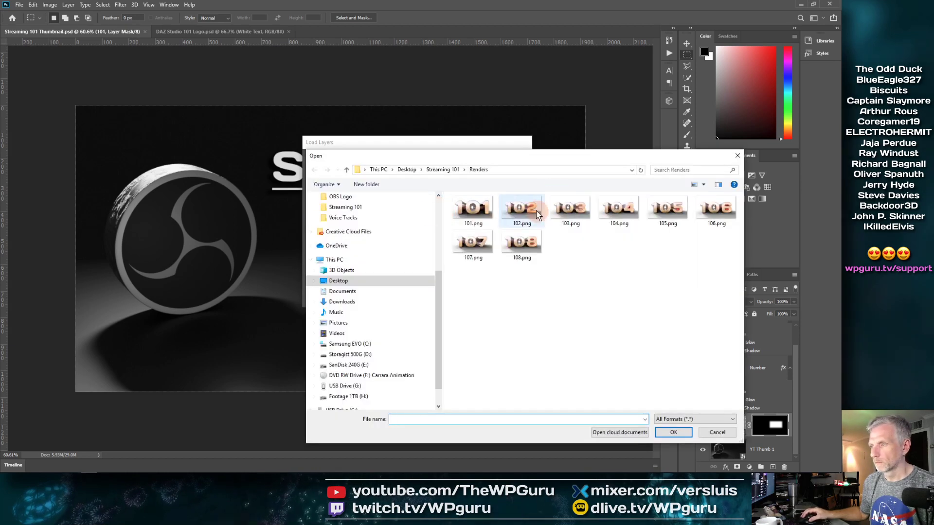
left_click(529, 248, "shift")
left_click(673, 432)
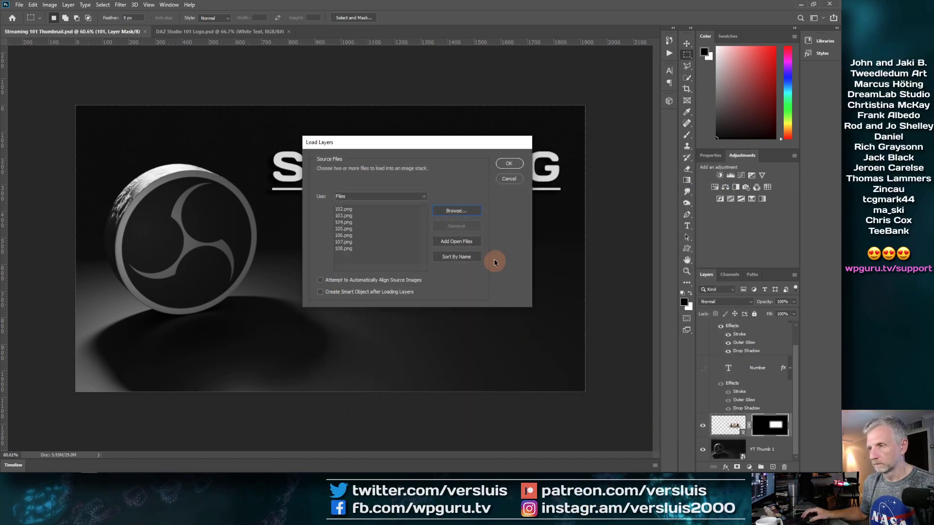
left_click(520, 165)
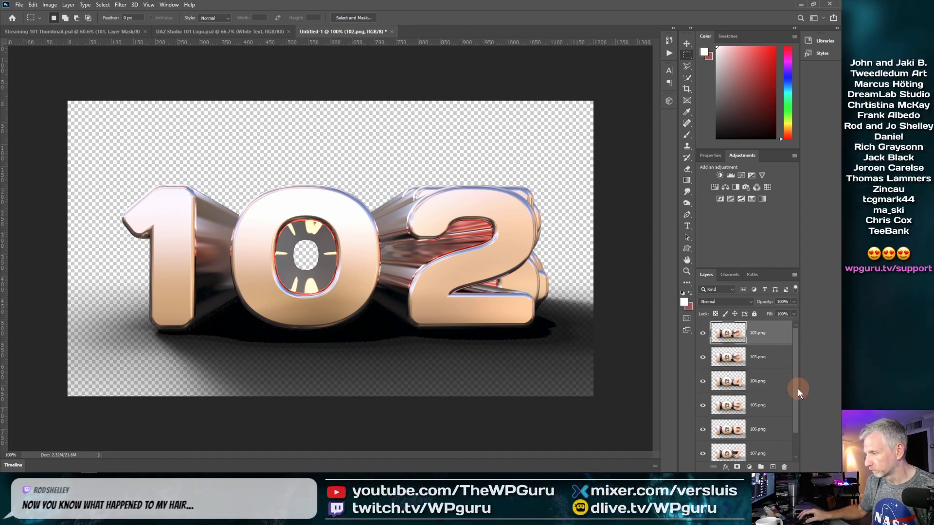
Group all the number layers in the new stack and name the group Numbers
scroll(790, 433, "down", 1)
left_click_drag(737, 452, 761, 468)
double_click(736, 326)
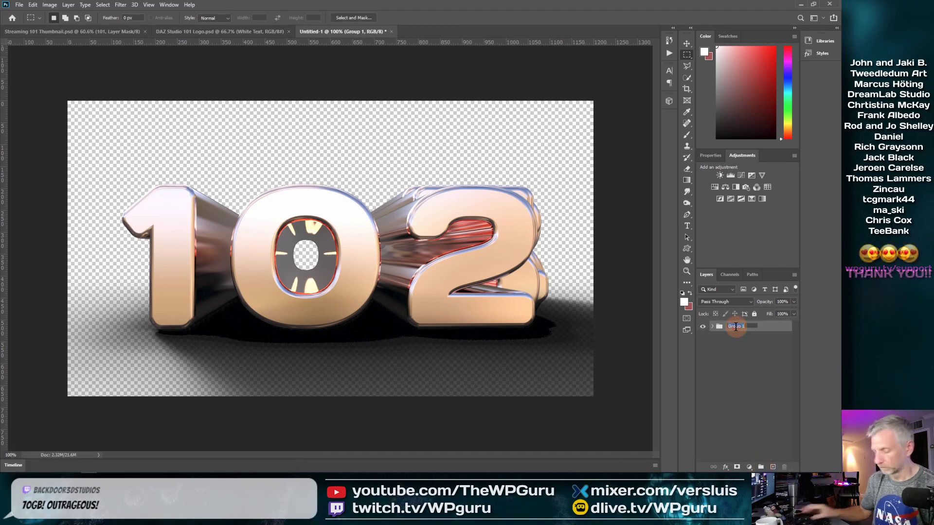
type("Numbers")
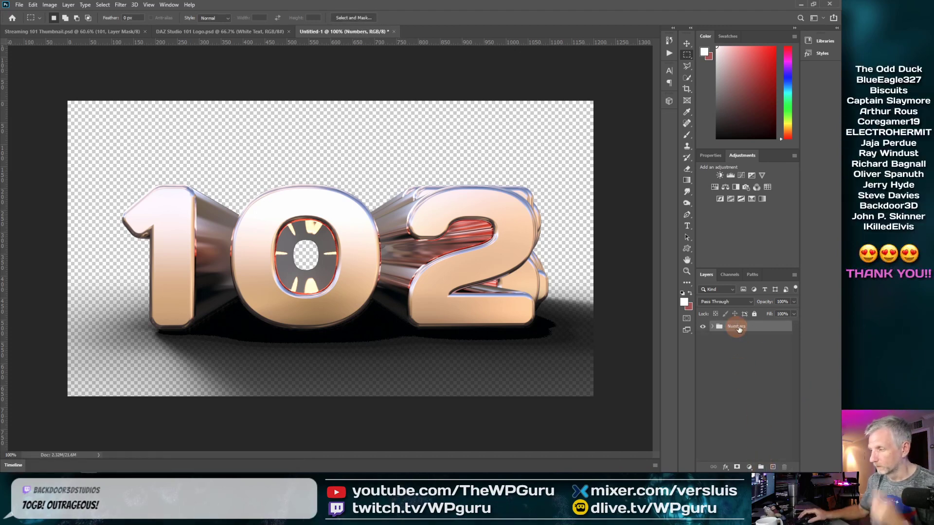
key("Return")
Duplicate the Numbers group into Streaming 101 Thumbnail.psd and close the untitled stack document without saving
right_click(763, 328)
left_click(722, 157)
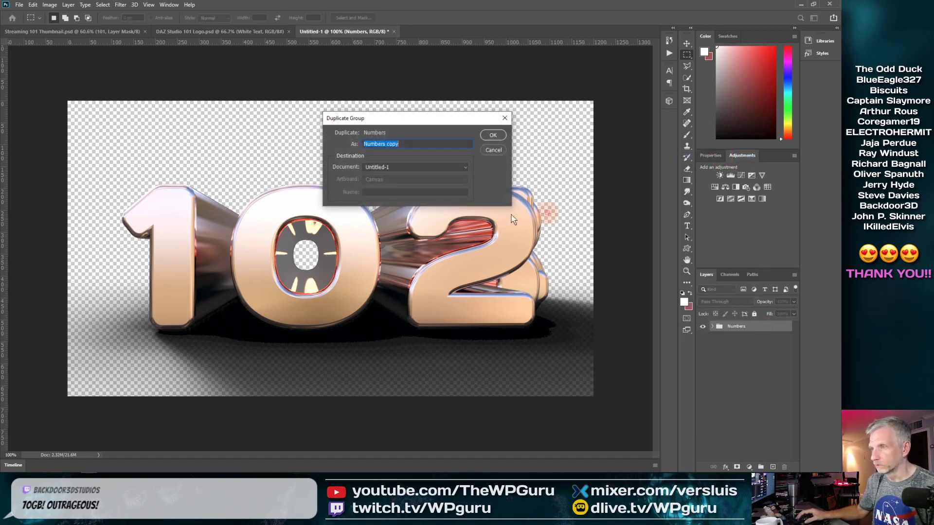
left_click(444, 171)
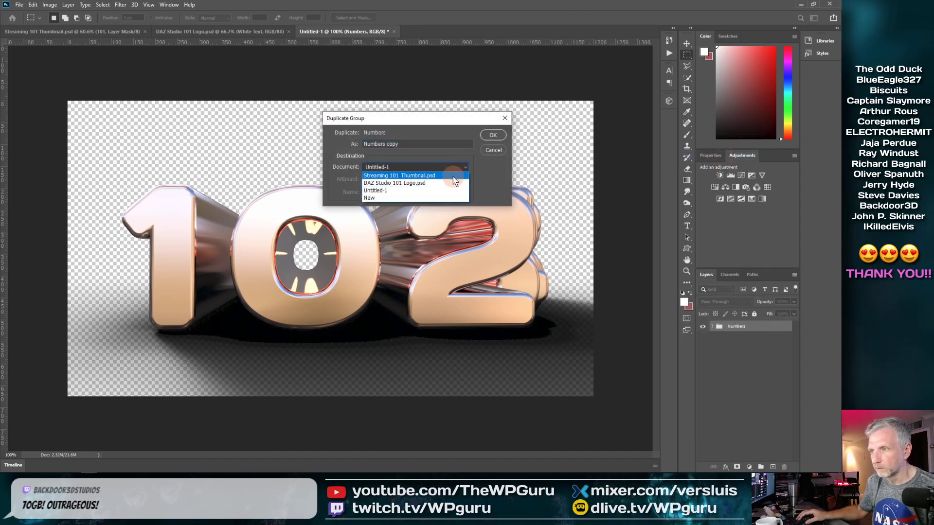
left_click(454, 178)
left_click(492, 136)
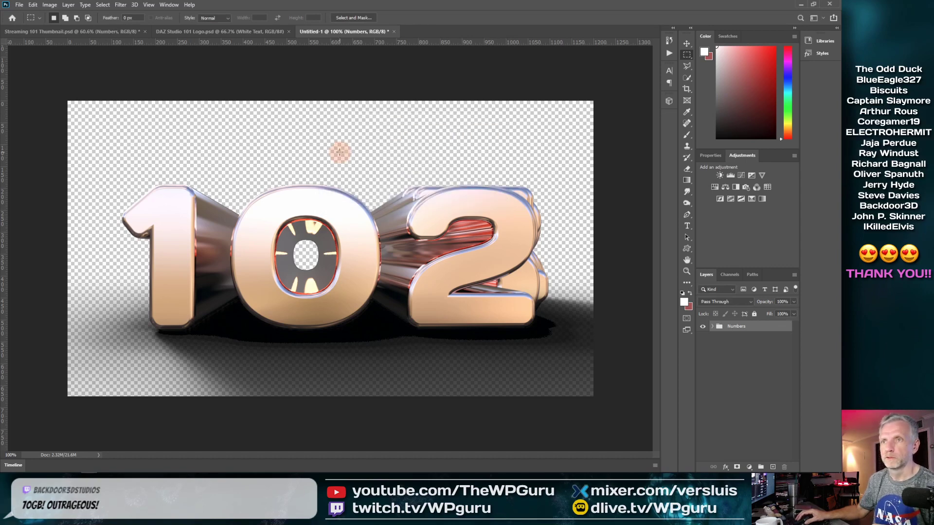
left_click(393, 31)
left_click(417, 179)
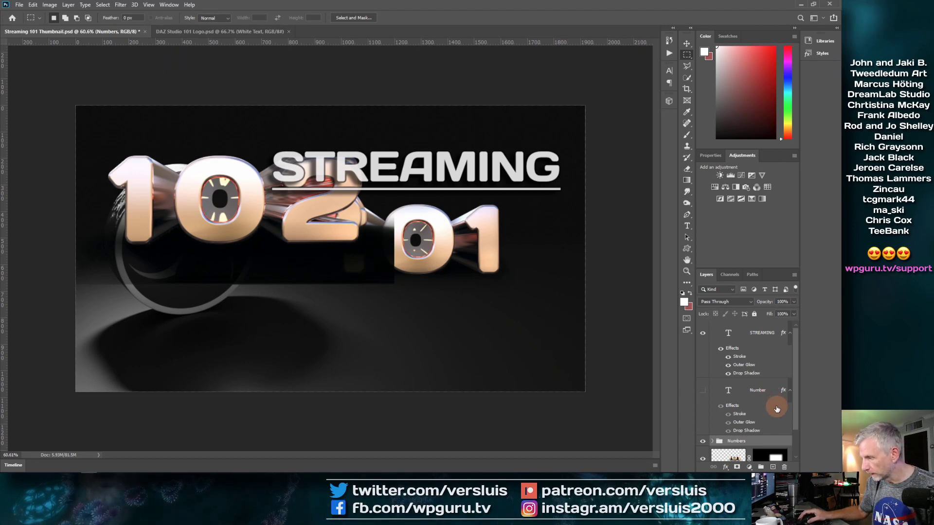
Put the Numbers group beneath the 101 layer and fit it over the existing 101 by moving it and scaling it to about 70%
scroll(776, 408, "down", 2)
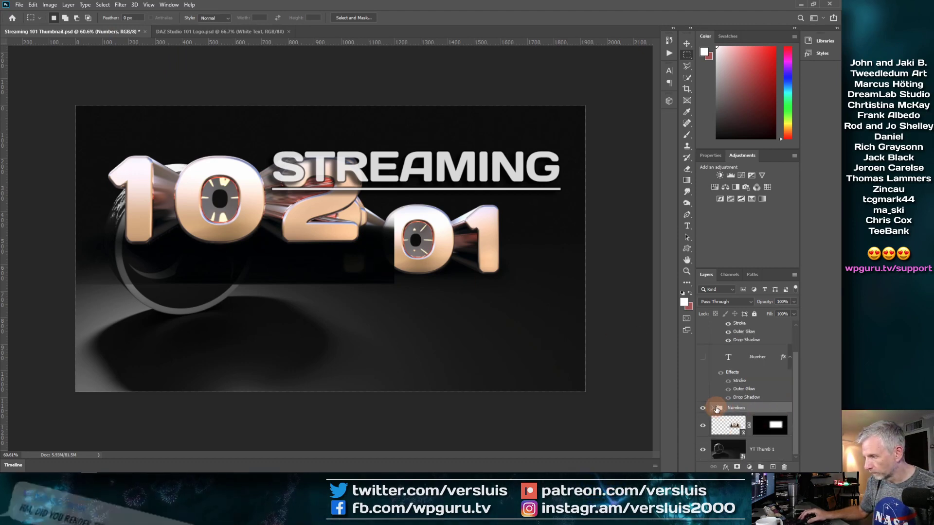
left_click_drag(718, 408, 719, 438)
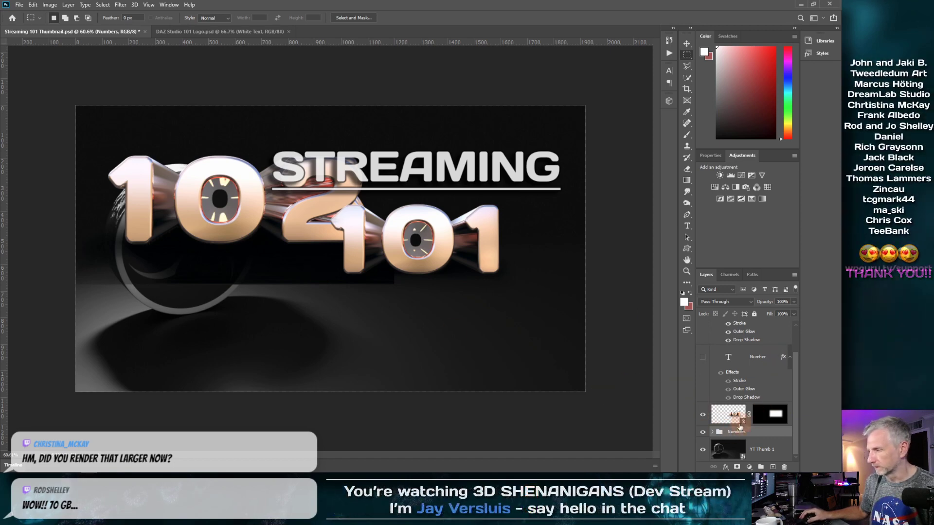
left_click(687, 43)
left_click_drag(289, 233, 471, 271)
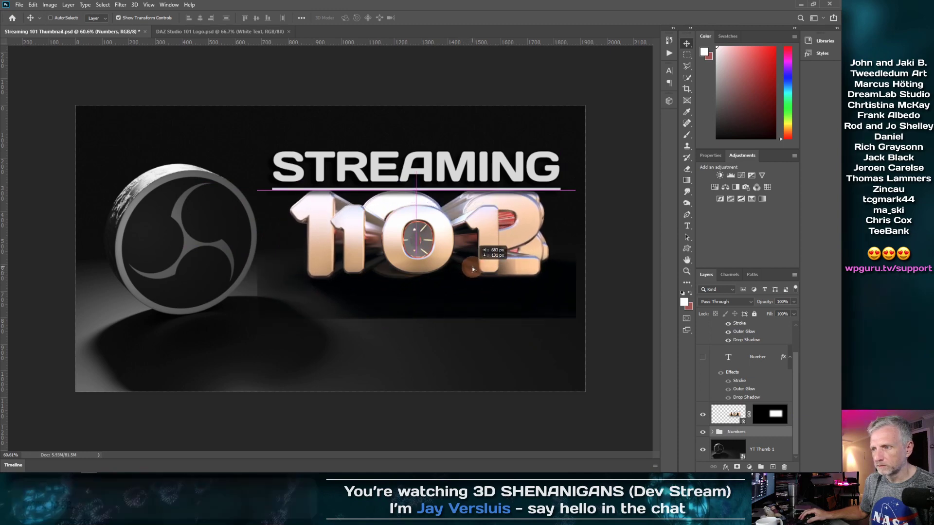
left_click_drag(256, 319, 302, 294)
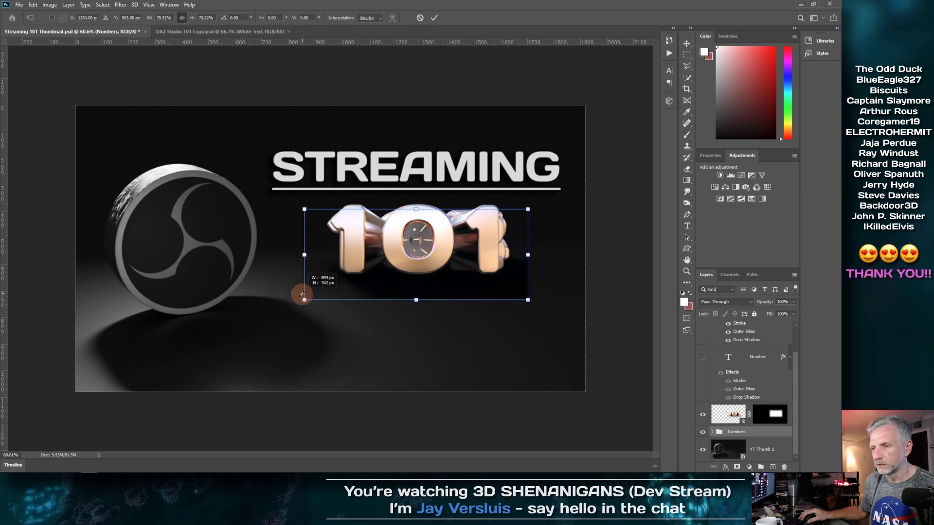
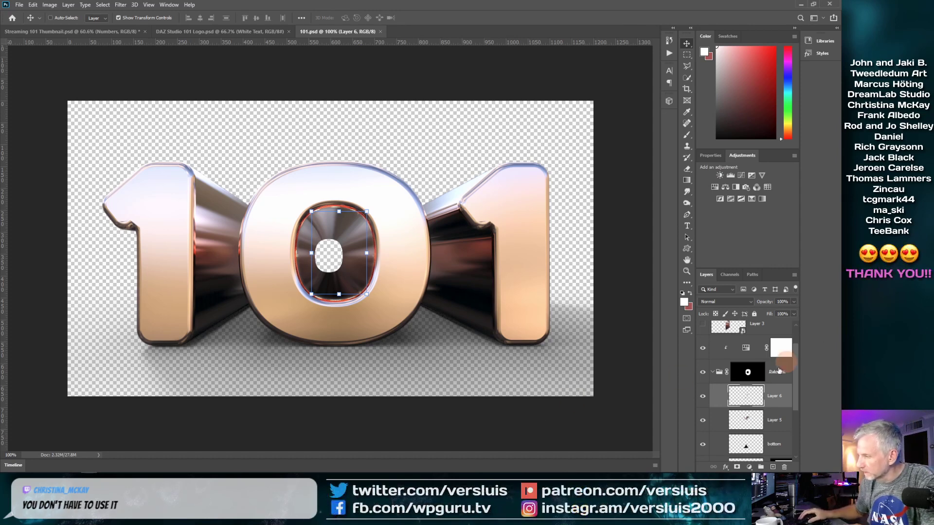
Enlarge the layer list of 101.psd and examine how the 101 artwork's layers and masks are built up
left_click_drag(763, 270, 749, 154)
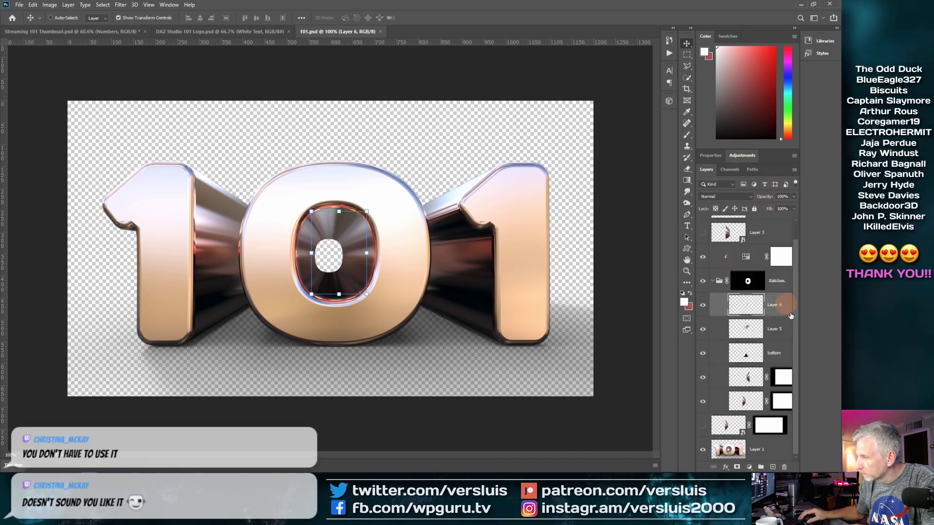
scroll(795, 352, "up", 1)
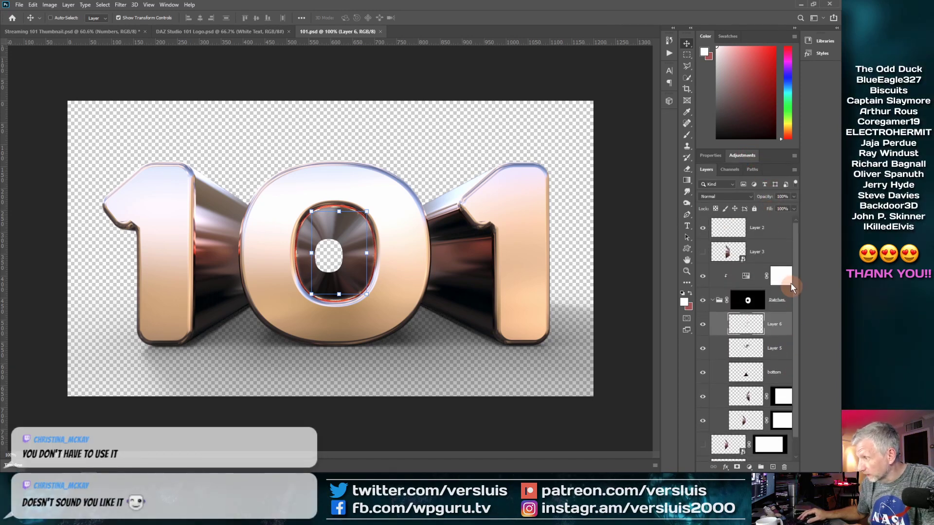
scroll(798, 320, "down", 1)
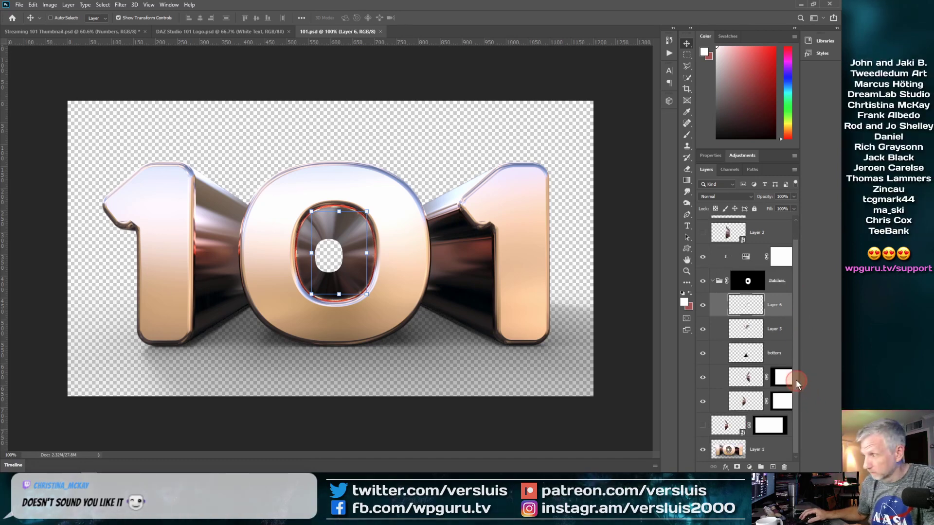
Compare the 101.psd artwork with the 102 in Streaming 101 Thumbnail.psd and the numbers in DAZ Studio 101 Logo.psd
scroll(796, 381, "up", 2)
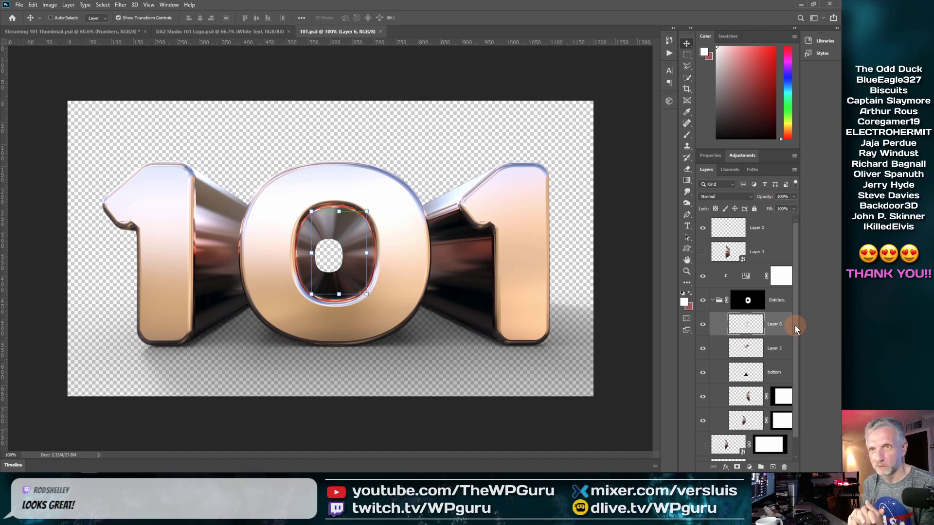
left_click(91, 31)
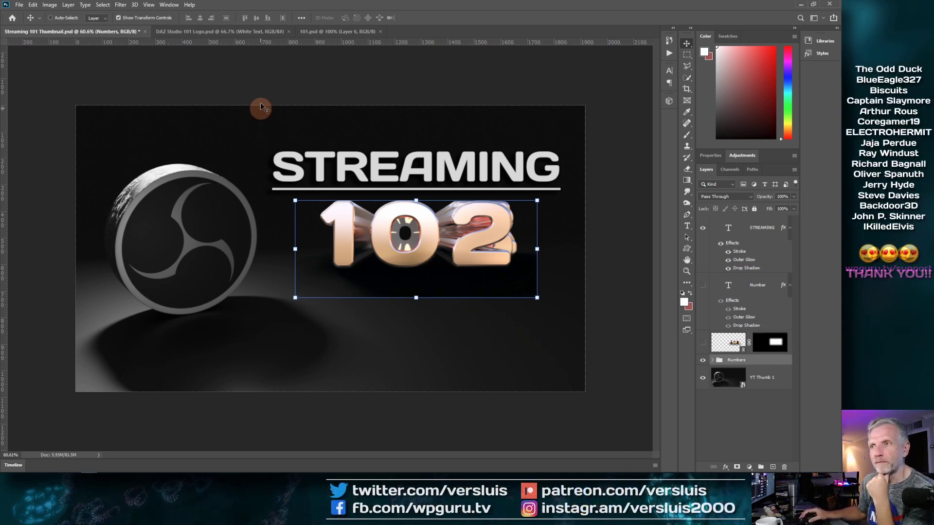
left_click(354, 32)
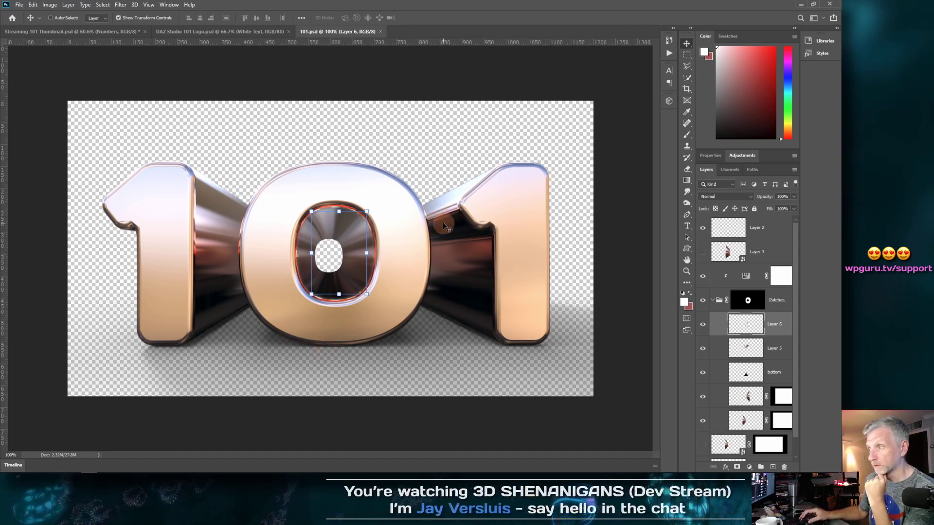
left_click(225, 30)
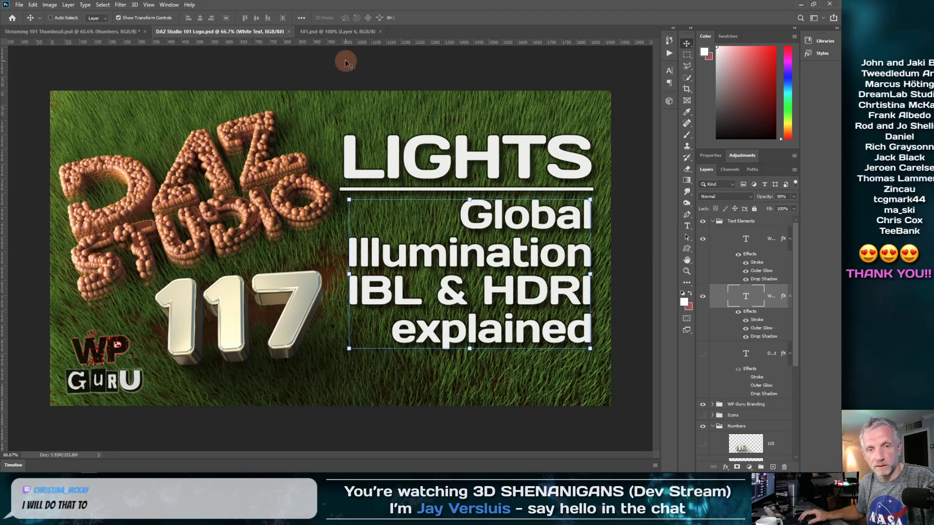
Switch to the Renders folder in File Explorer and arrange its narrowed window beside the Discord chat
left_click(797, 5)
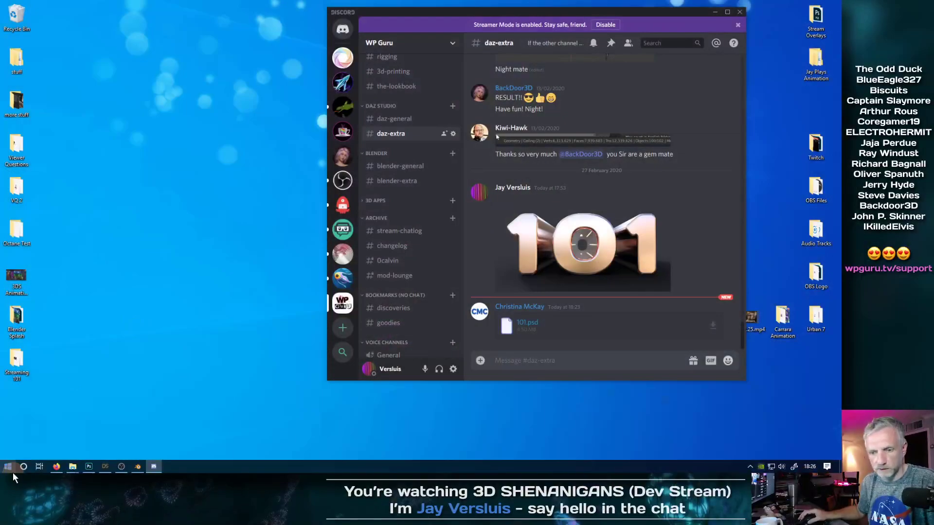
mouse_move(72, 466)
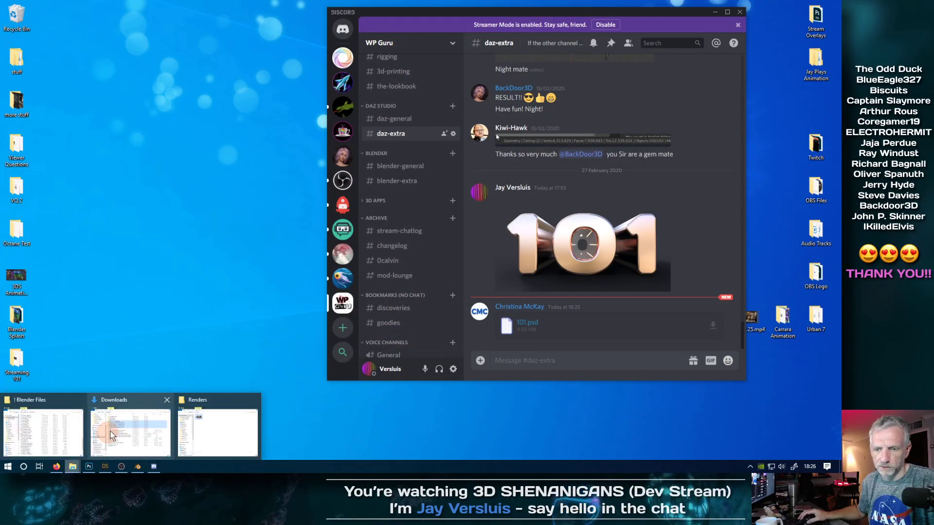
left_click(194, 421)
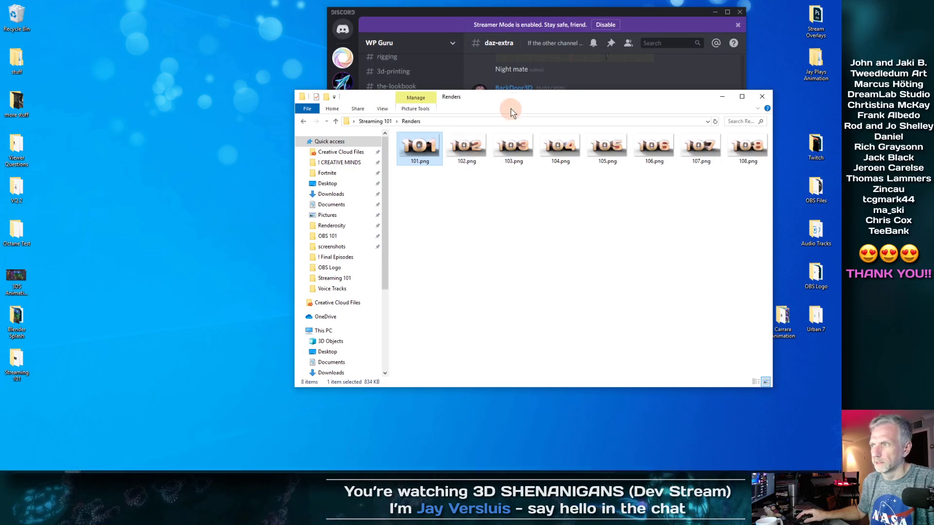
left_click_drag(511, 114, 217, 52)
left_click_drag(474, 330, 313, 332)
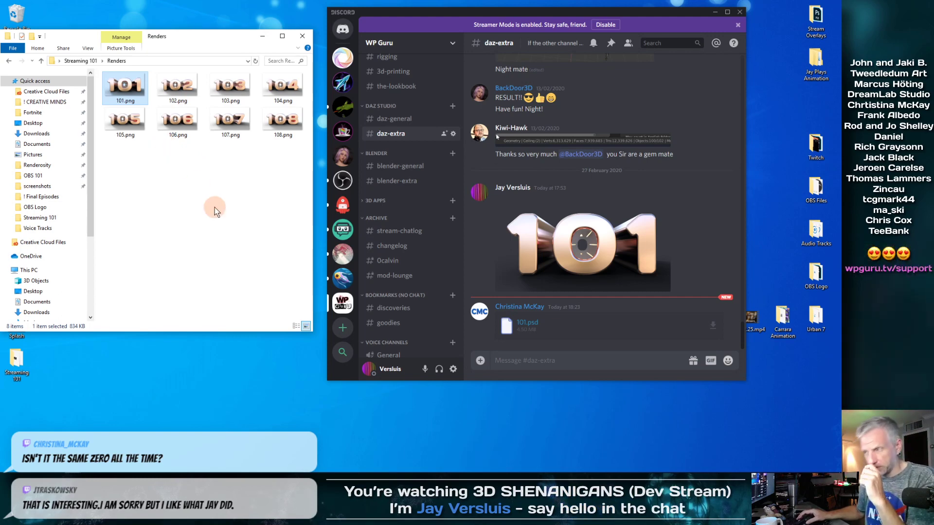
Upload 102.png, 103.png and 104.png from the Renders folder to the daz-extra channel in Discord, without comments
left_click_drag(189, 98, 557, 217)
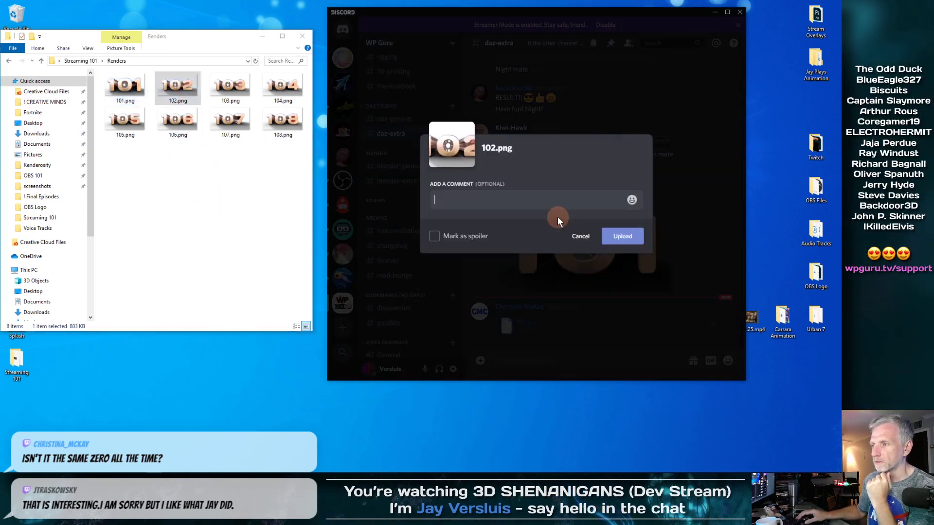
left_click(629, 247)
left_click_drag(231, 88, 556, 244)
left_click(624, 236)
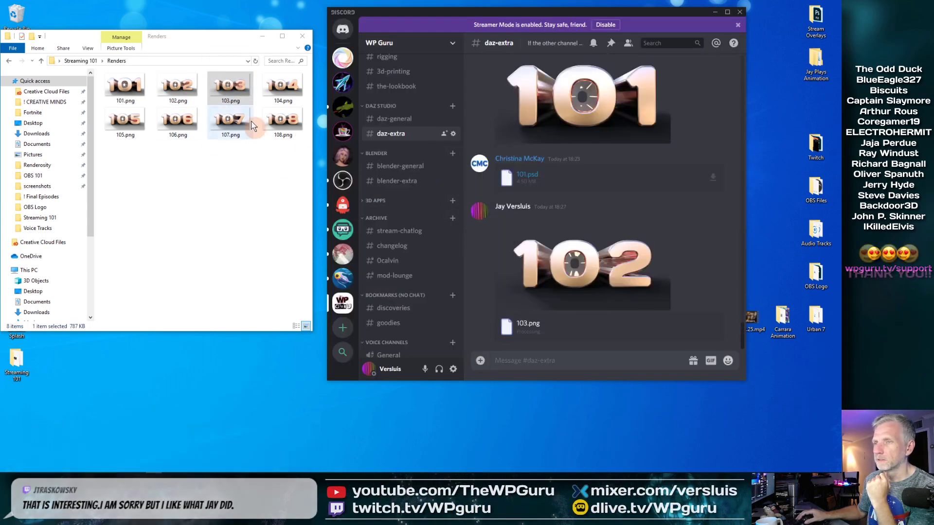
left_click_drag(270, 83, 557, 254)
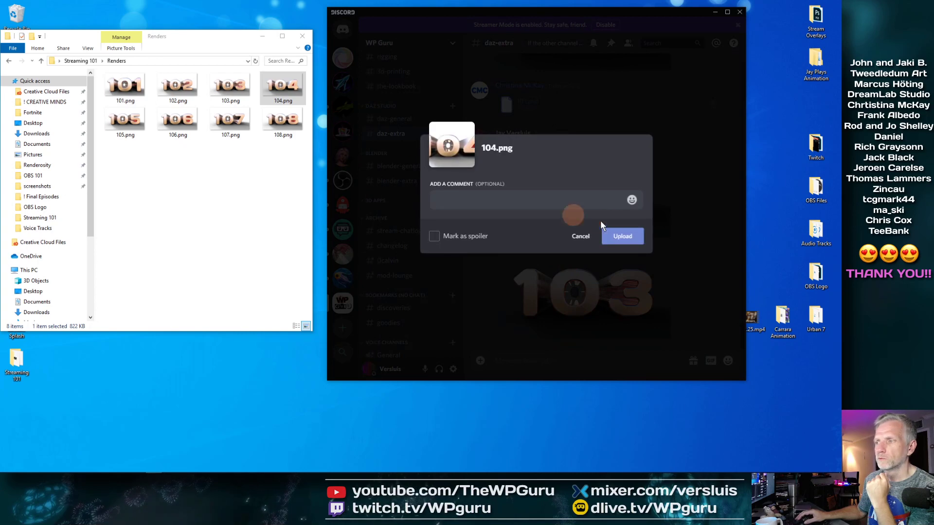
left_click(622, 237)
Upload 105.png, 106.png, 107.png and 108.png from the Renders folder to the daz-extra channel
left_click_drag(133, 118, 563, 300)
left_click(611, 242)
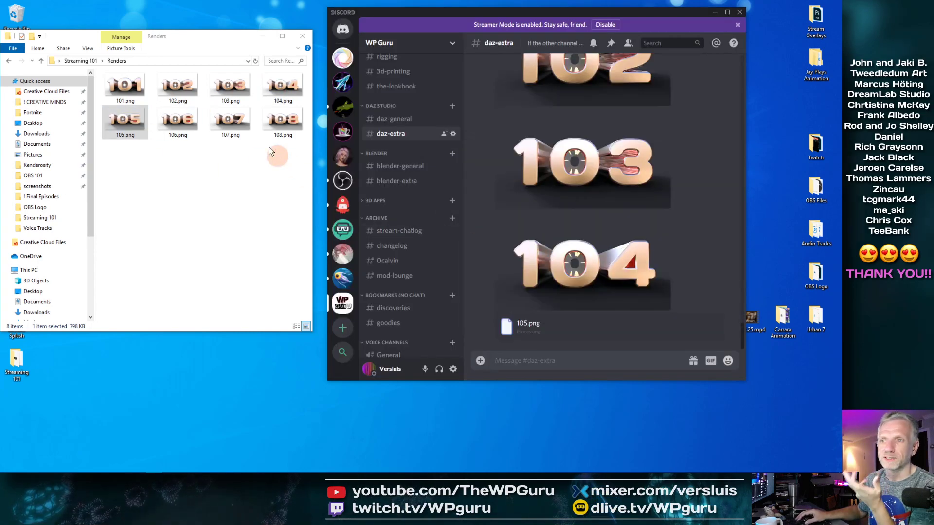
left_click_drag(178, 121, 585, 291)
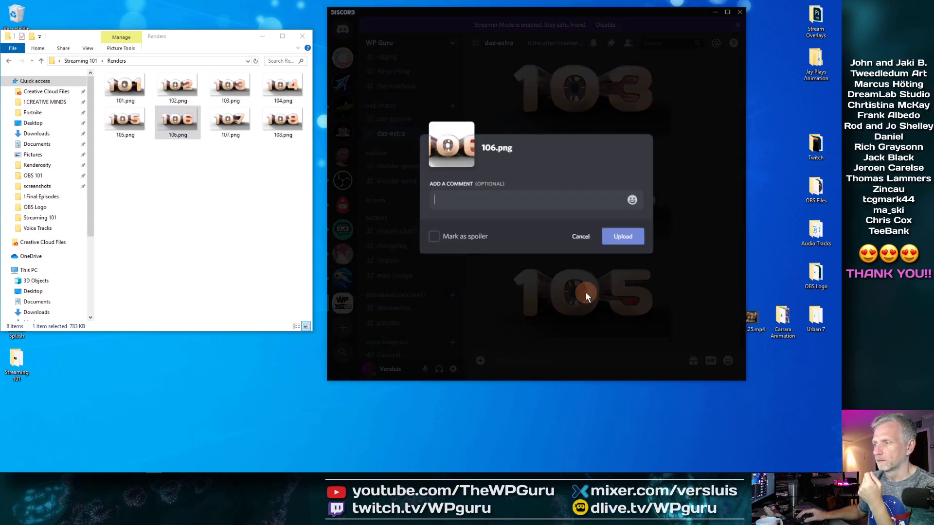
left_click(622, 237)
left_click_drag(230, 118, 599, 293)
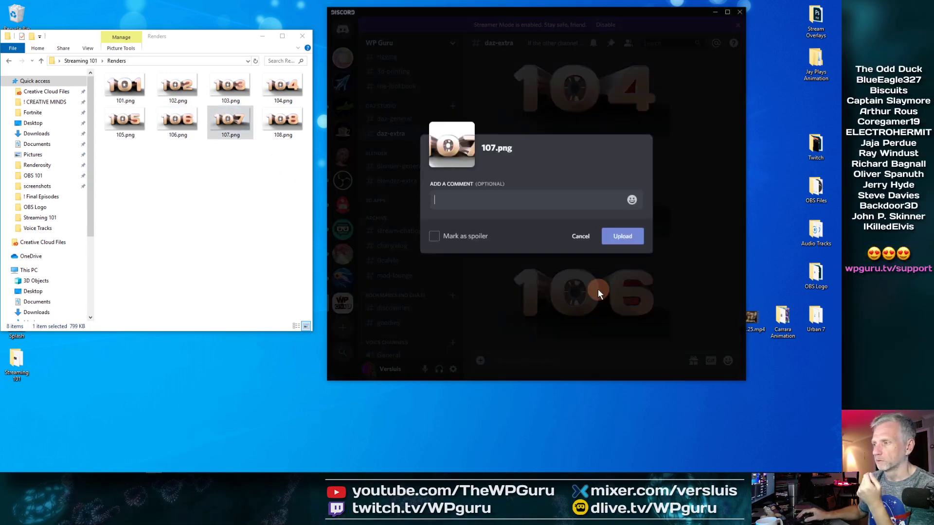
left_click(623, 238)
left_click_drag(283, 121, 559, 259)
left_click(622, 237)
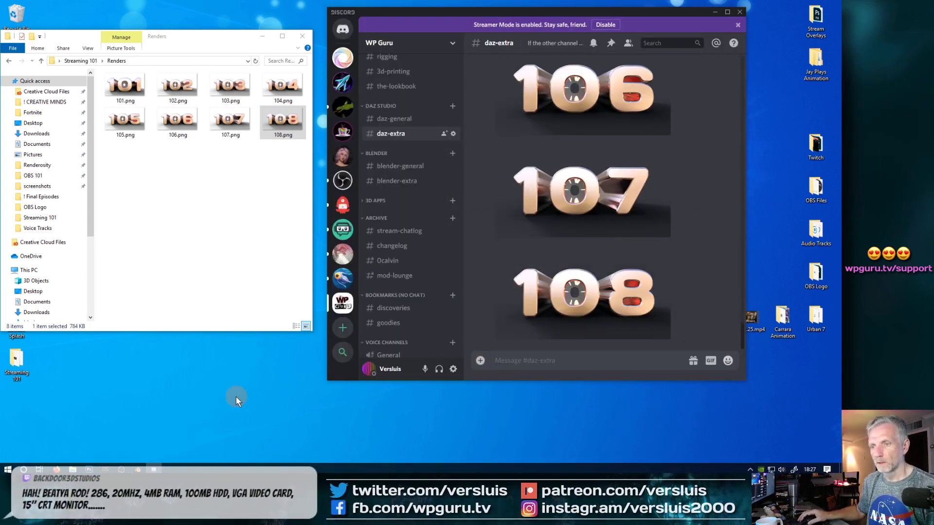
Switch to DAZ Studio, show the 101 object, and hide 108, Tunnel Light One and Tunnel Light Six
left_click(105, 466)
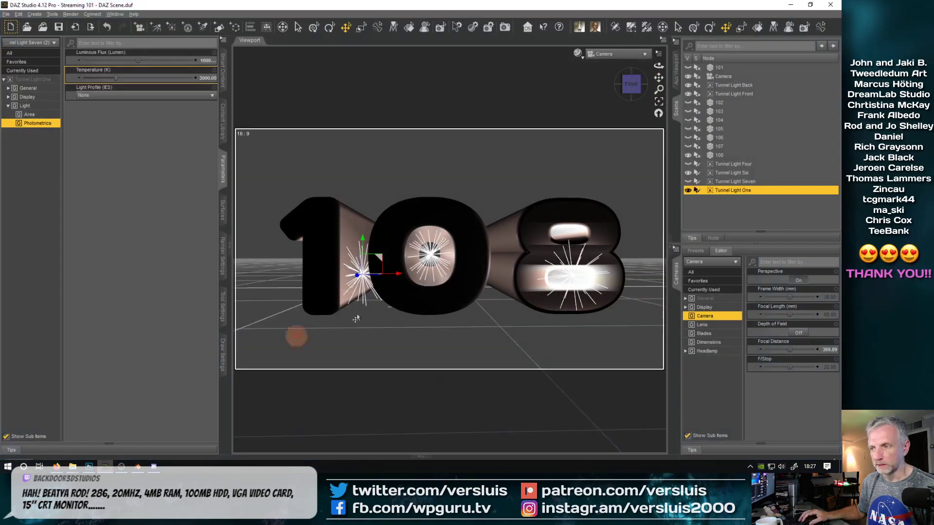
left_click(688, 190)
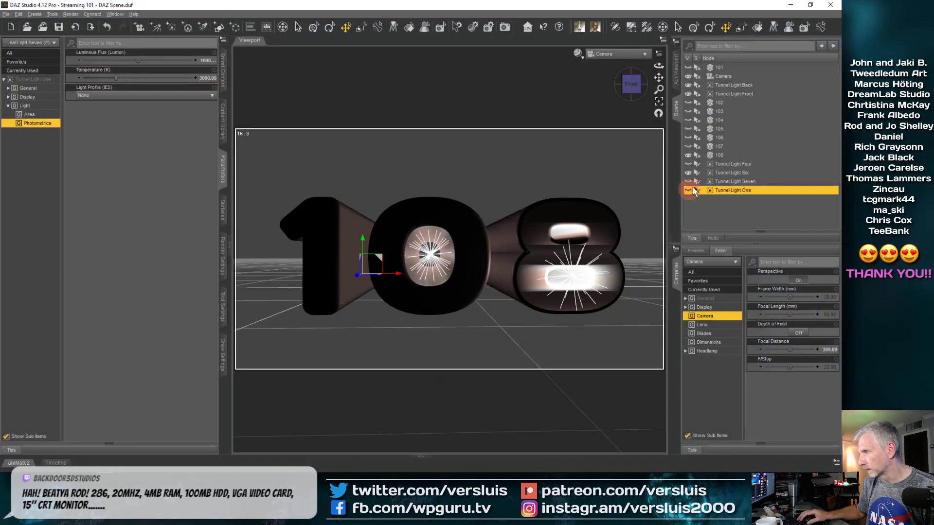
left_click(688, 156)
left_click(687, 67)
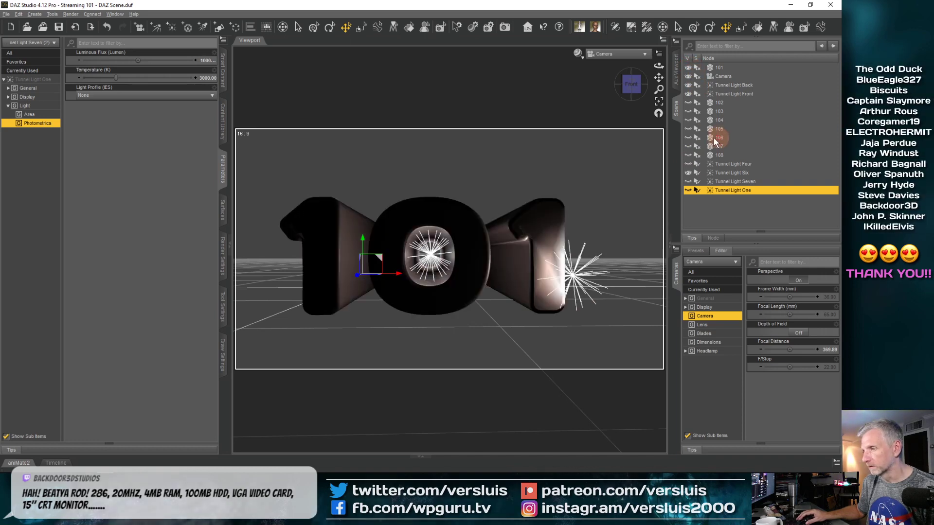
left_click(688, 173)
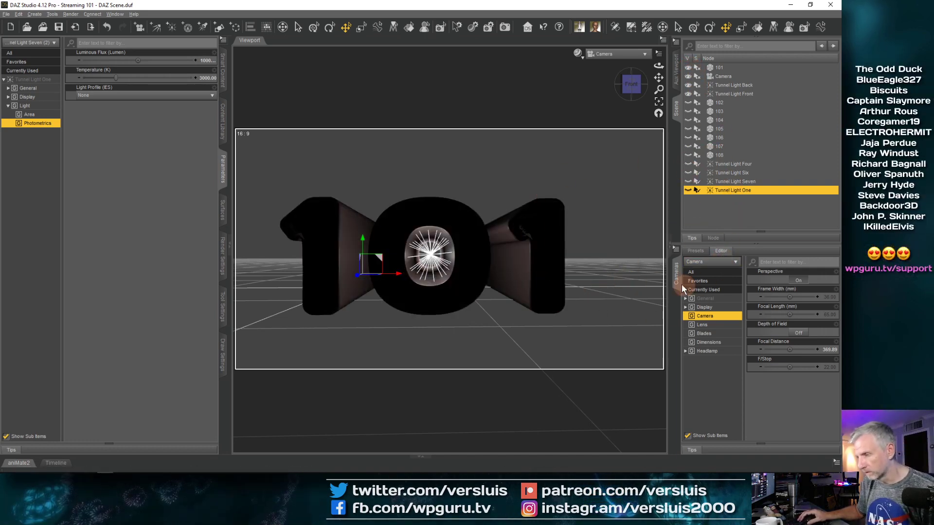
Render the 101 scene and save the image as 101a in PNG format in the Renders folder
key("ctrl+r")
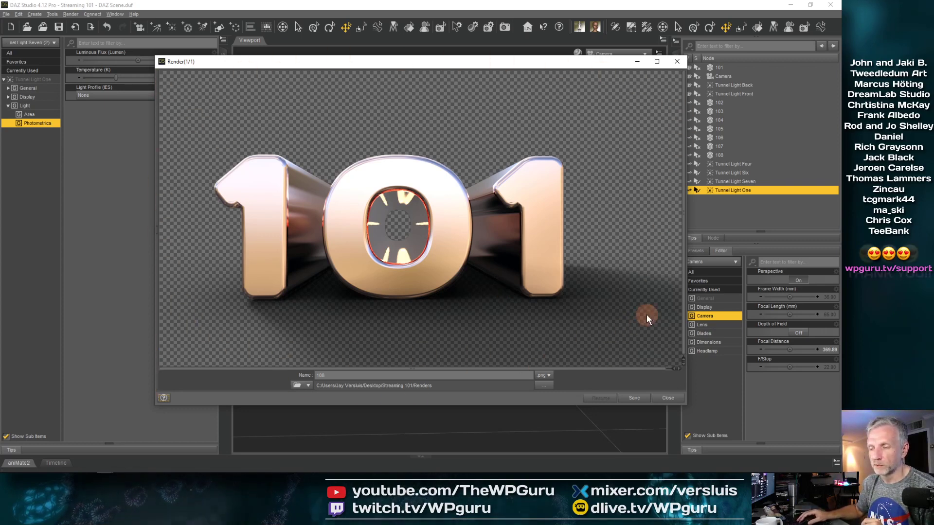
double_click(392, 377)
type("101a")
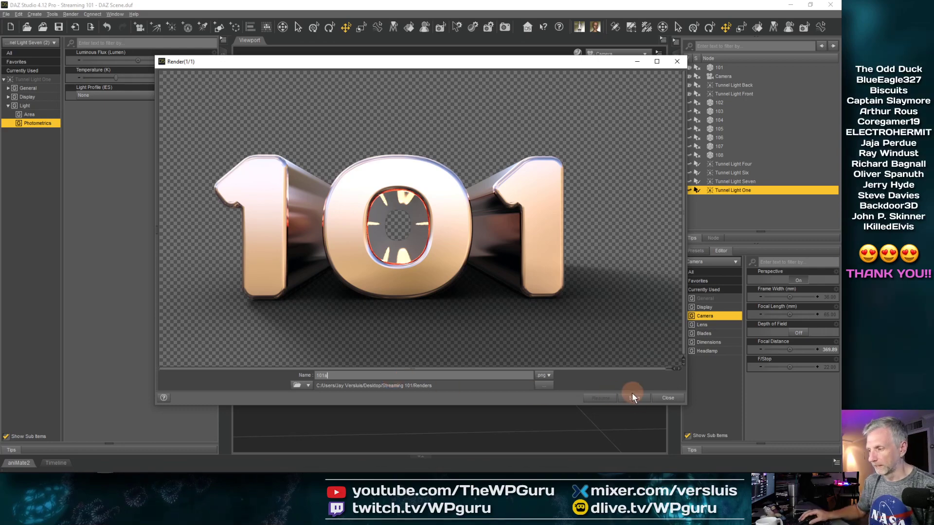
left_click(634, 398)
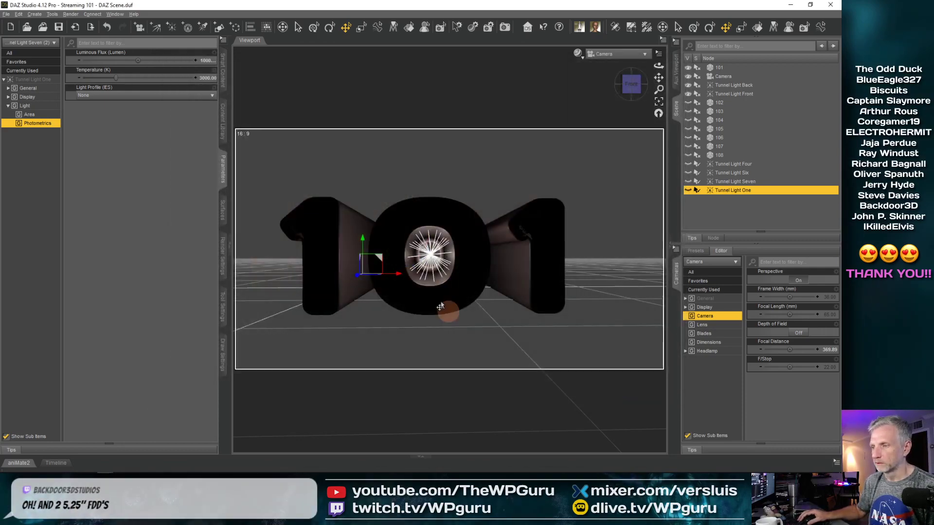
Return to the Renders folder and upload 101a.png to the daz-extra channel in Discord
left_click(790, 5)
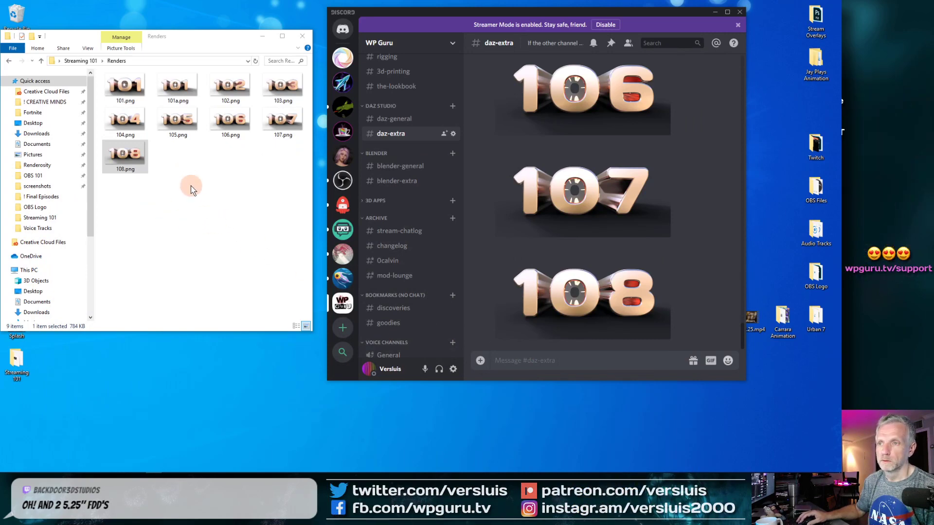
left_click(212, 229)
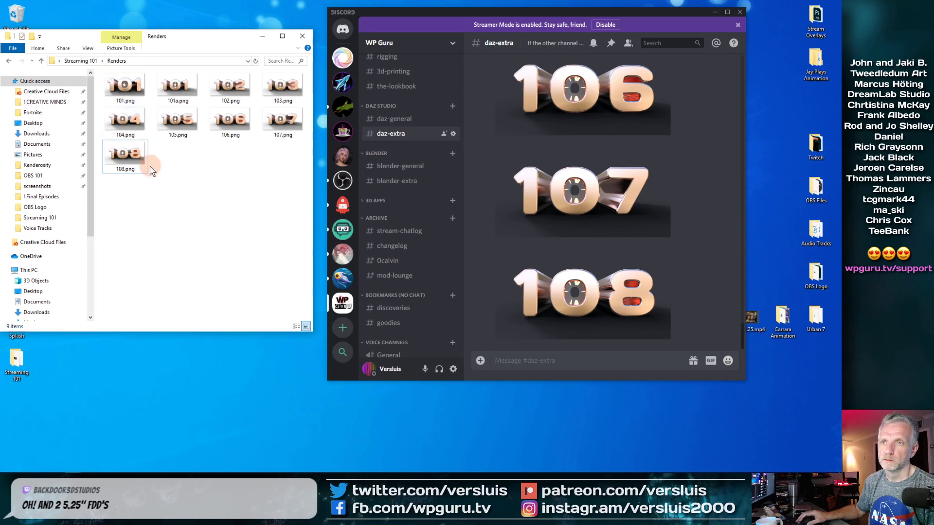
right_click(168, 194)
left_click(197, 182)
left_click_drag(178, 88, 559, 310)
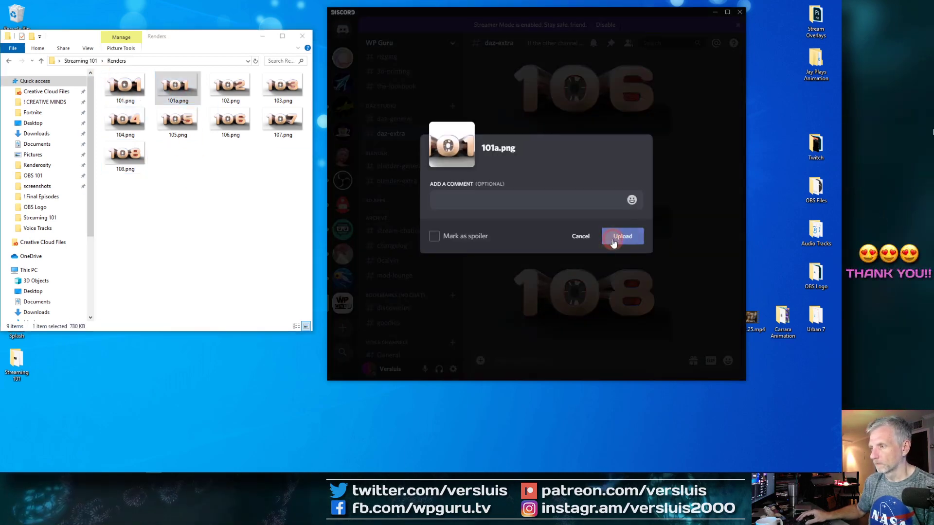
key("Return")
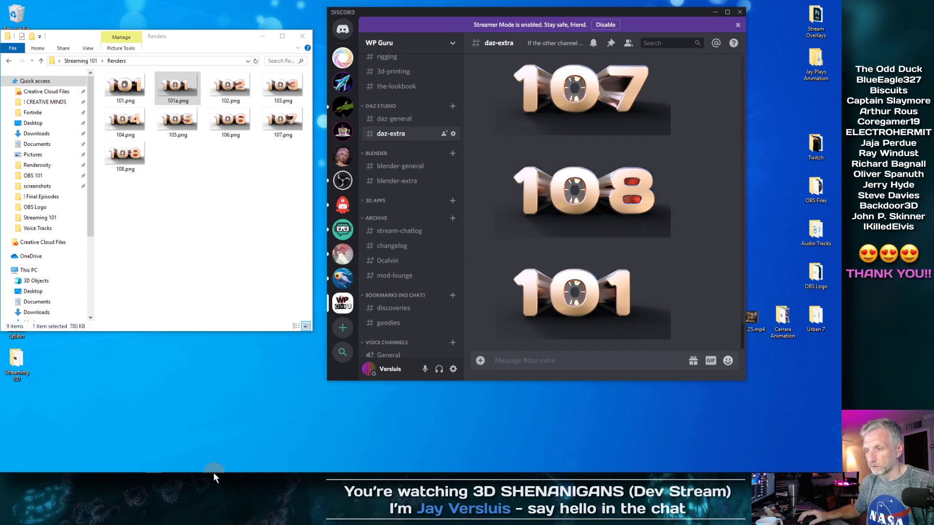
Switch to Streaming 101 Thumbnail.psd in Photoshop and hide layers 103.png to 108.png in the Numbers group, keeping 102.png visible
mouse_move(163, 471)
left_click(87, 467)
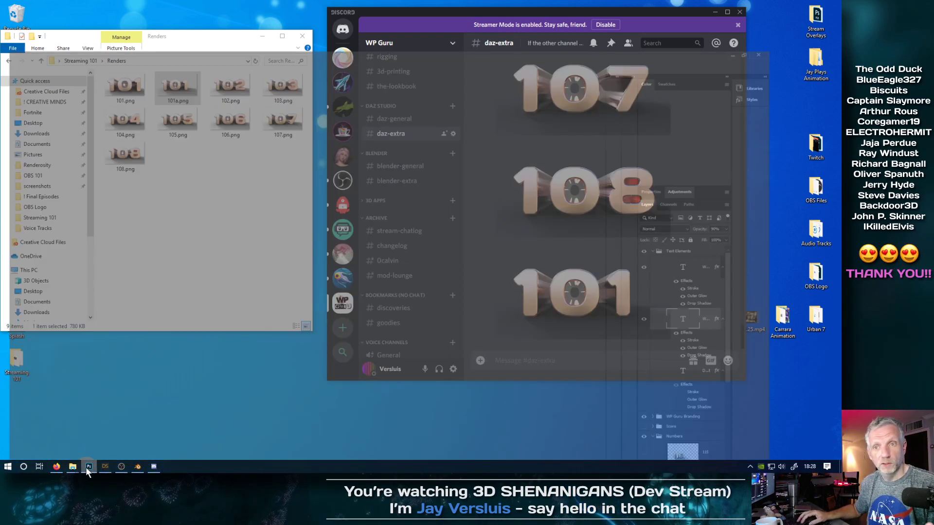
left_click(117, 32)
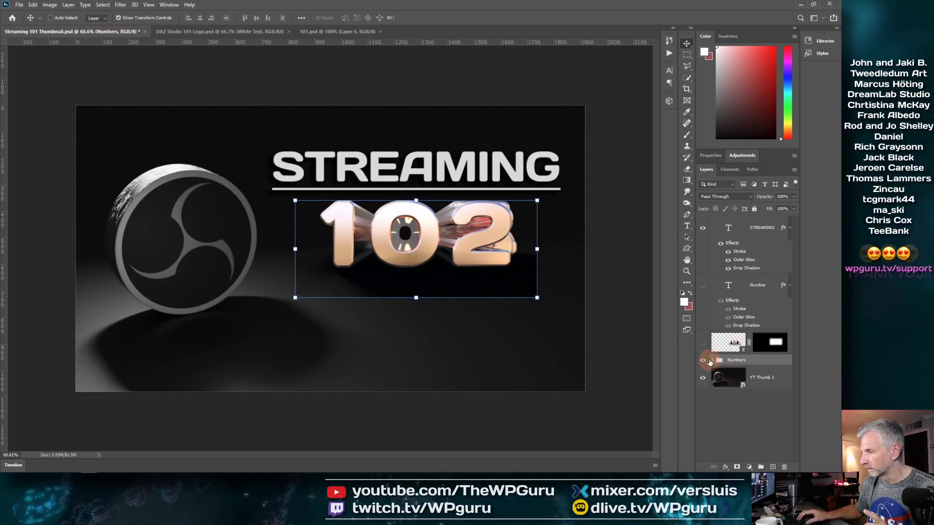
left_click(712, 361)
left_click(702, 402)
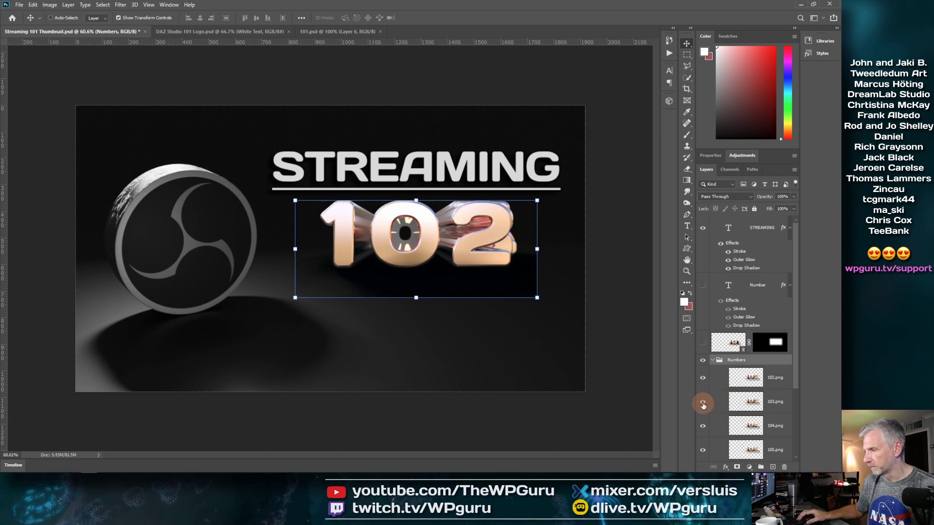
scroll(703, 446, "down", 3)
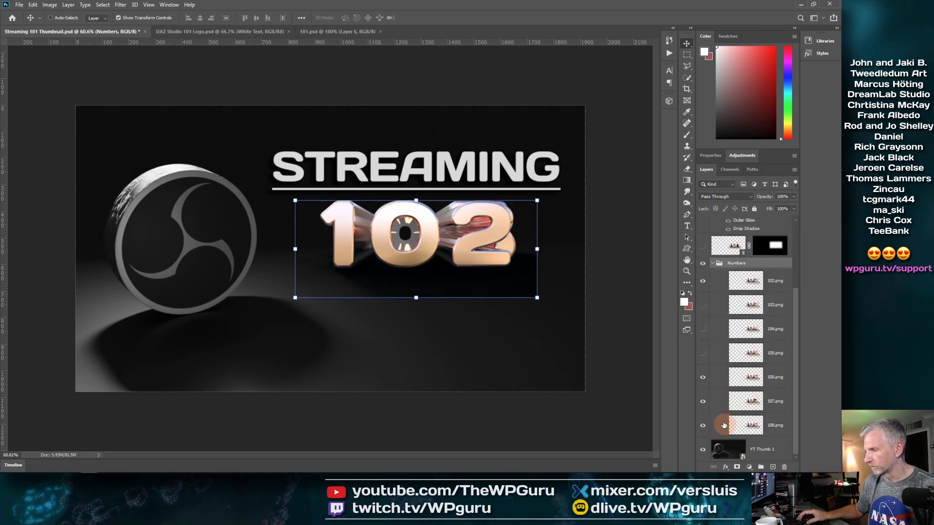
left_click(702, 377)
left_click(706, 401)
left_click(702, 425)
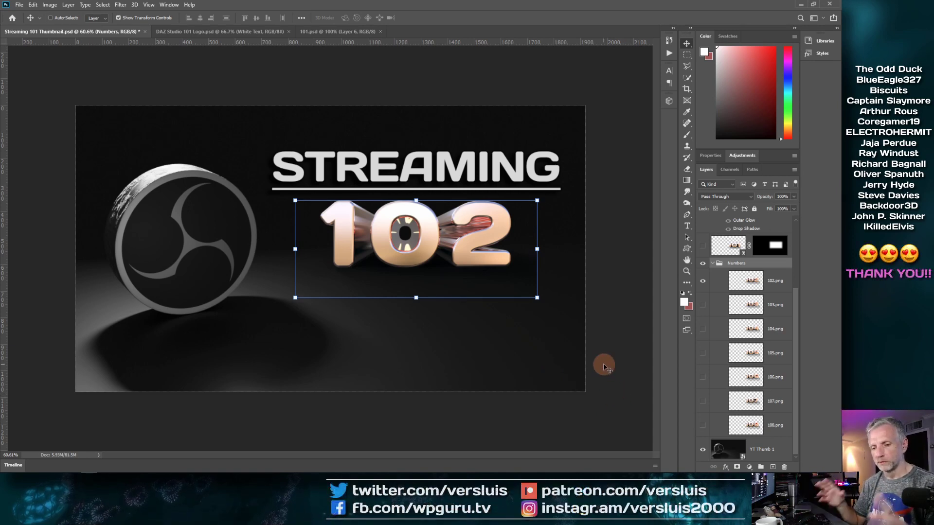
Examine how the thumbnail with the 102 reads at a very small size and at a larger size
key("ctrl+minus")
key("ctrl+minus")
key("ctrl+minus")
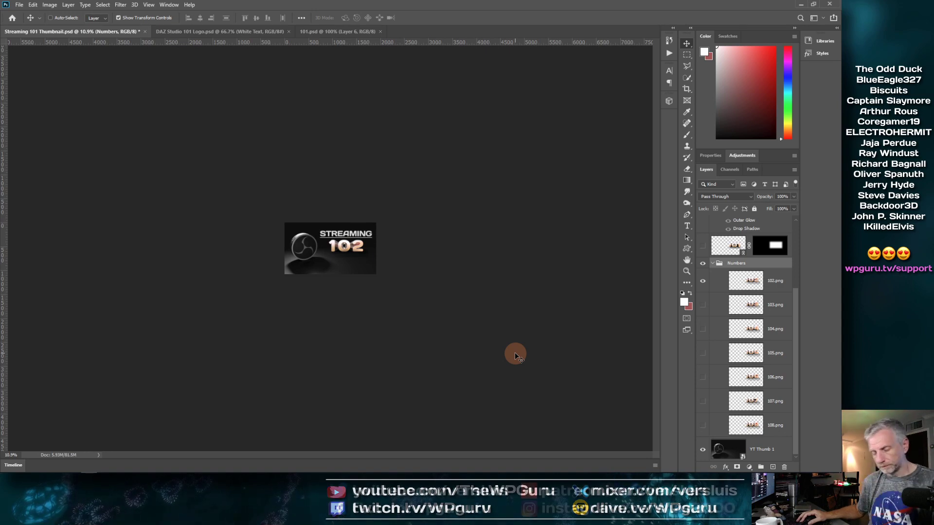
key("ctrl+plus")
key("ctrl+plus")
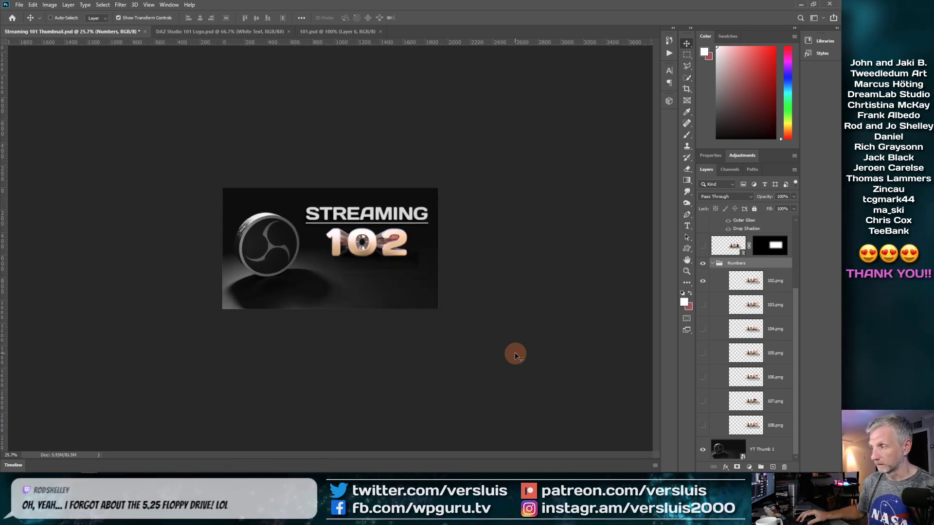
key("ctrl+plus")
key("ctrl+plus")
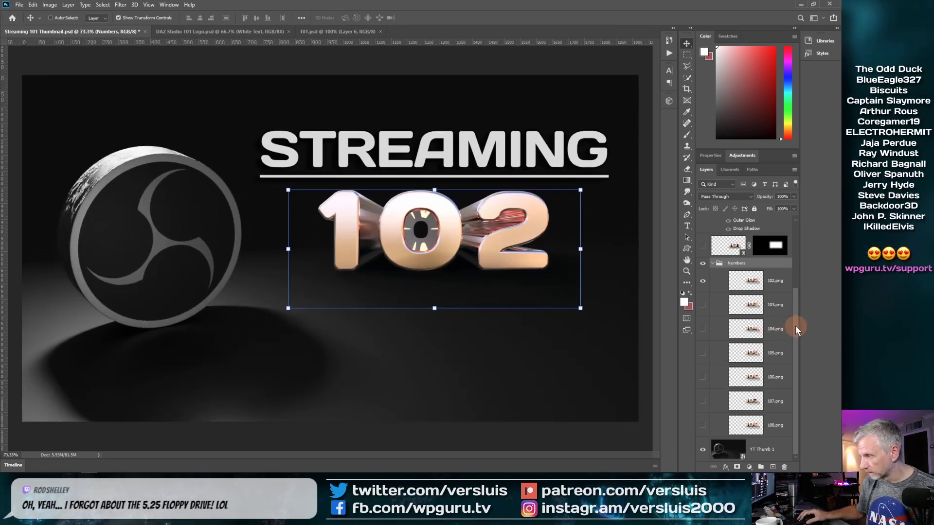
Select the Numbers group and draw a rectangular marquee selection about 822 by 367 px around the 102
left_click_drag(795, 326, 795, 299)
left_click(774, 298)
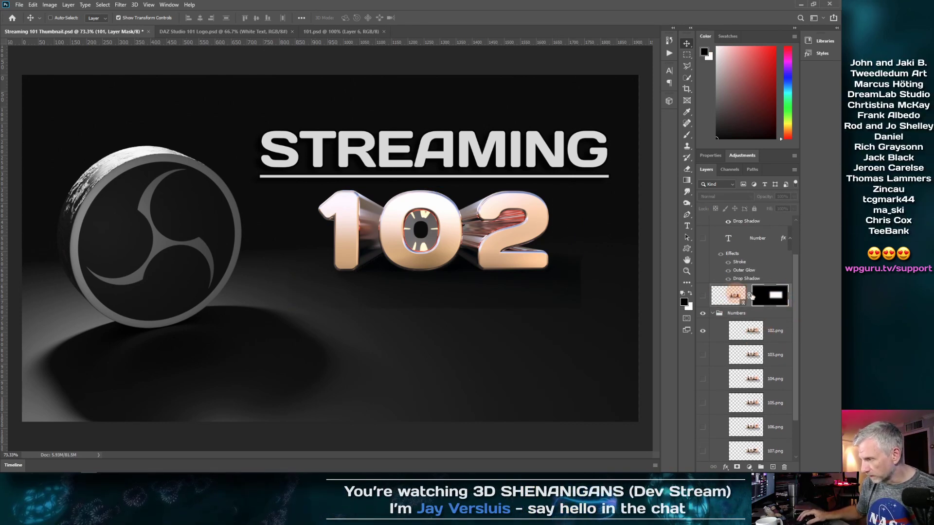
left_click(762, 315)
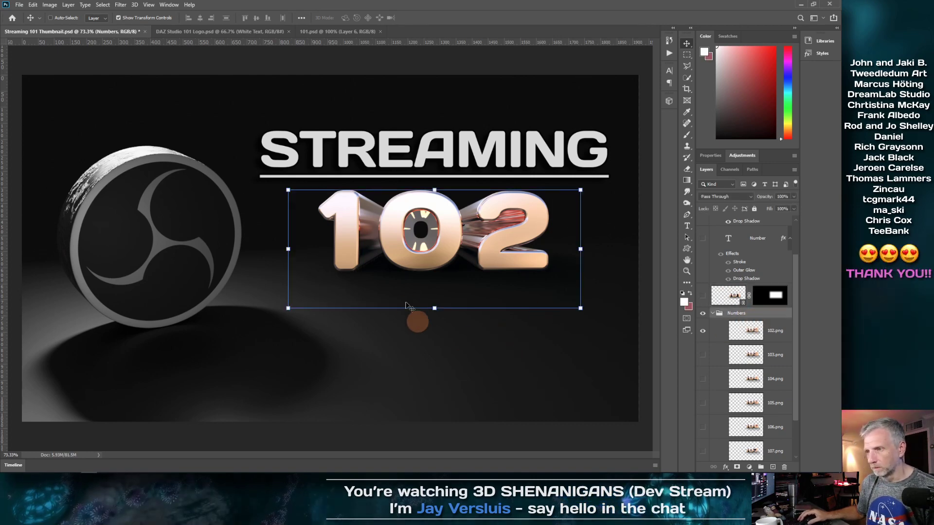
left_click(686, 55)
left_click(301, 189)
left_click_drag(306, 187, 568, 294)
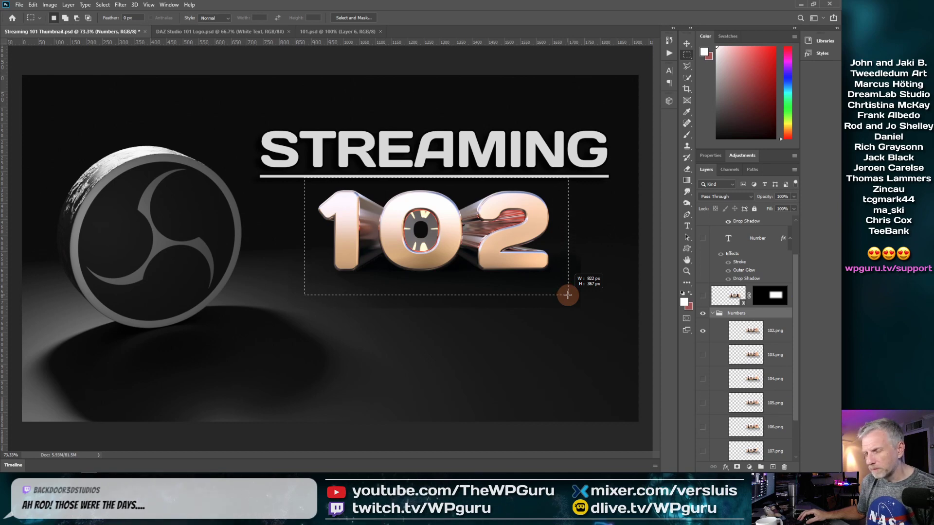
left_click_drag(567, 294, 566, 294)
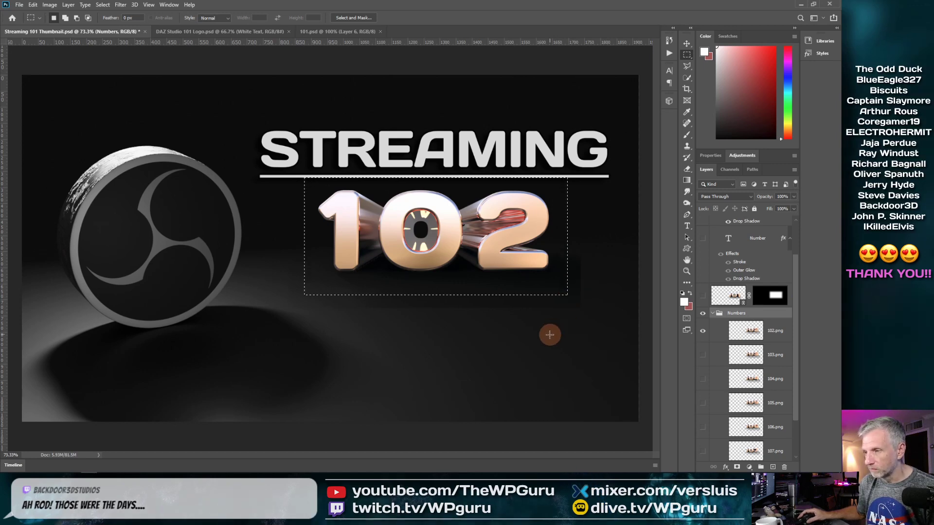
Feather the rectangular selection and use it to add a layer mask to the Numbers group
left_click(102, 5)
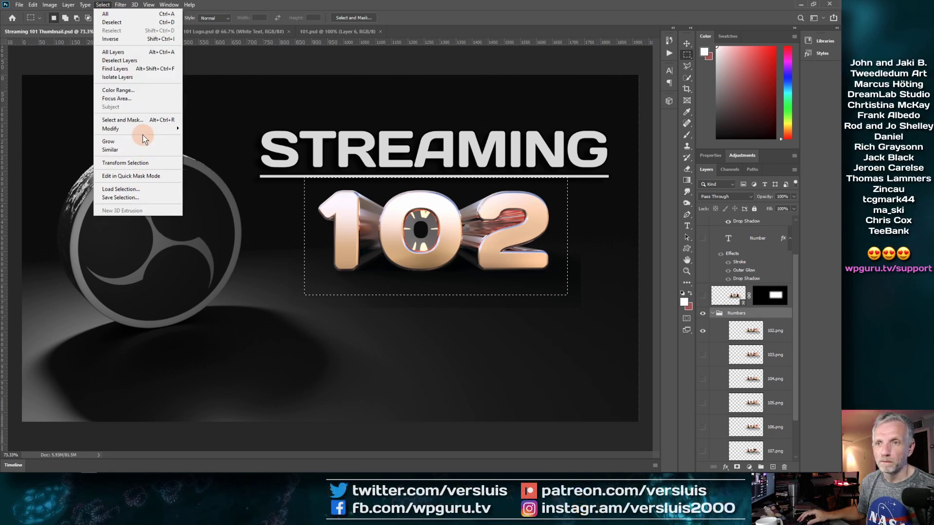
mouse_move(160, 128)
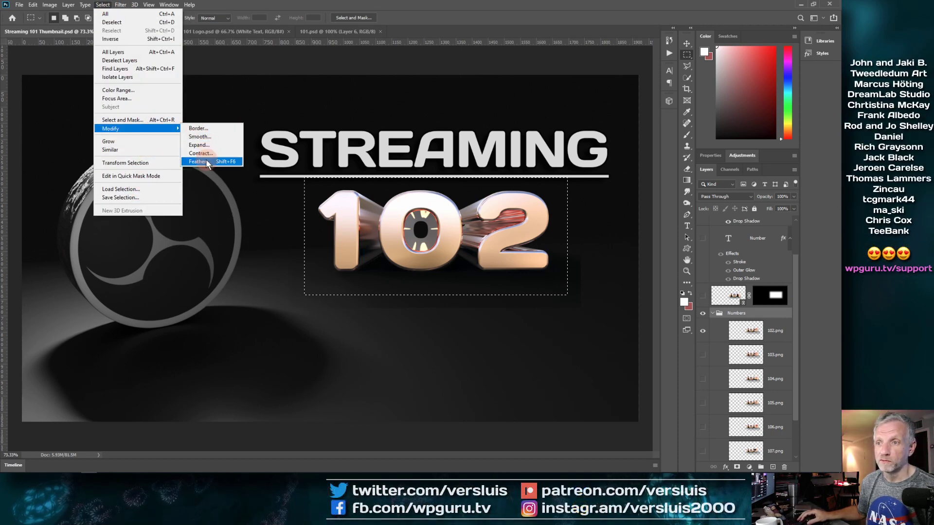
left_click(206, 159)
left_click(462, 150)
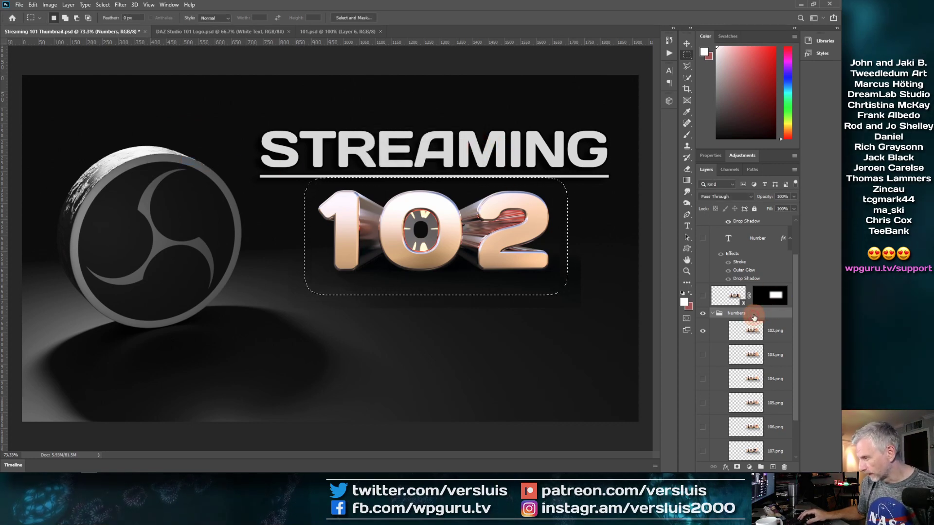
left_click(713, 313)
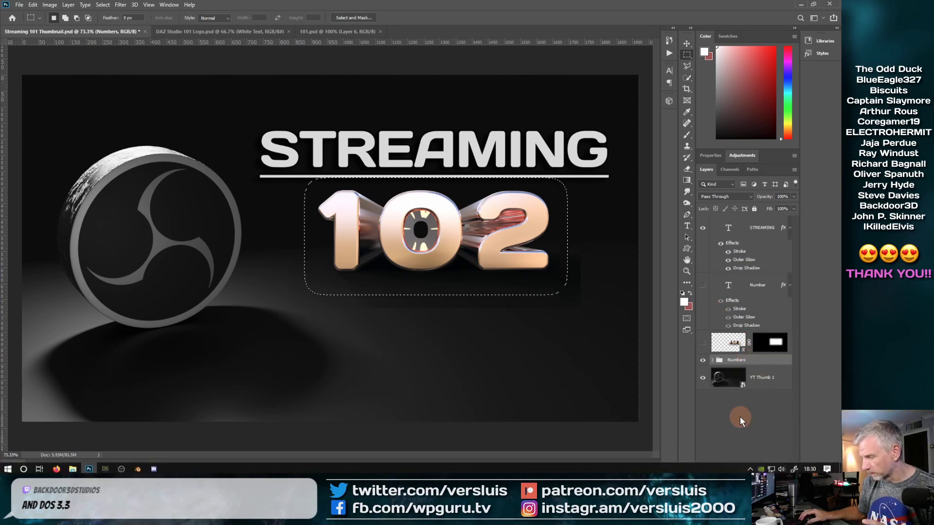
left_click(739, 449)
left_click(736, 467)
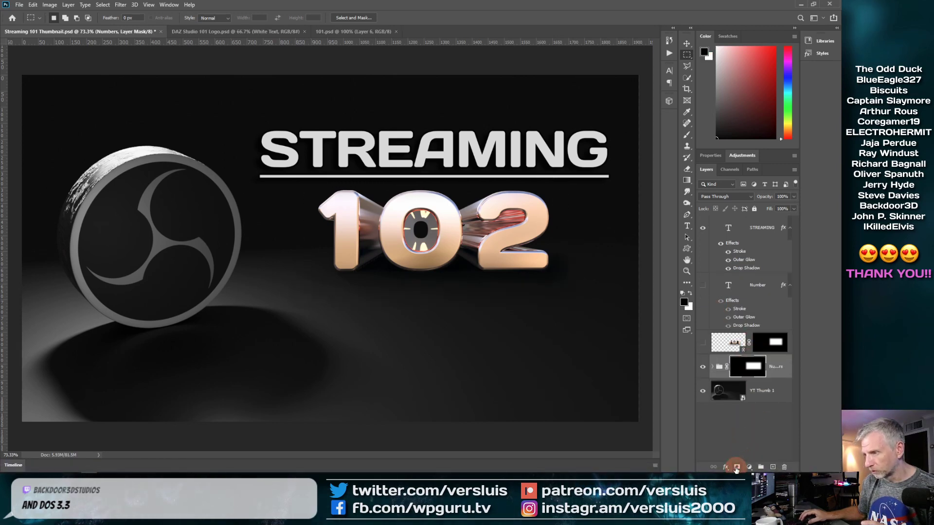
Step through 103.png to 106.png in the Numbers group, leaving only 106.png visible, and collapse the group
left_click(712, 366)
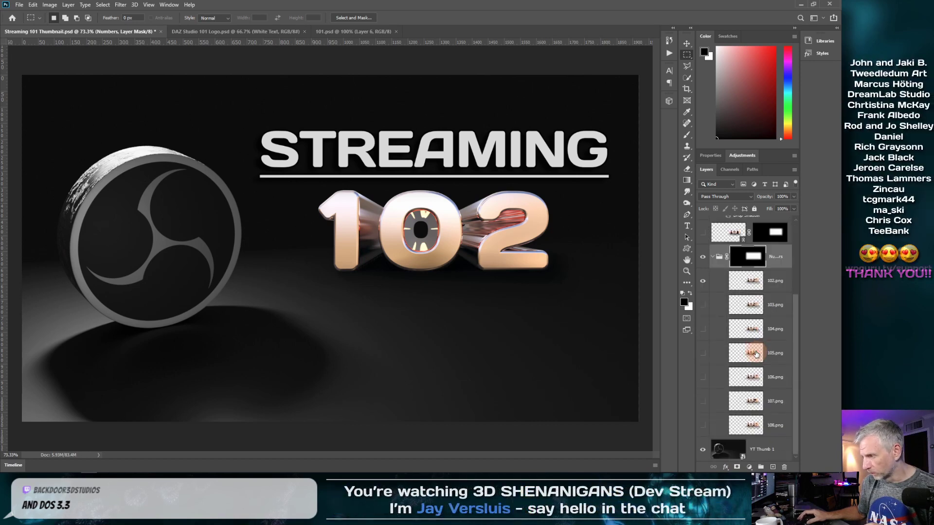
left_click(702, 281)
left_click(702, 304)
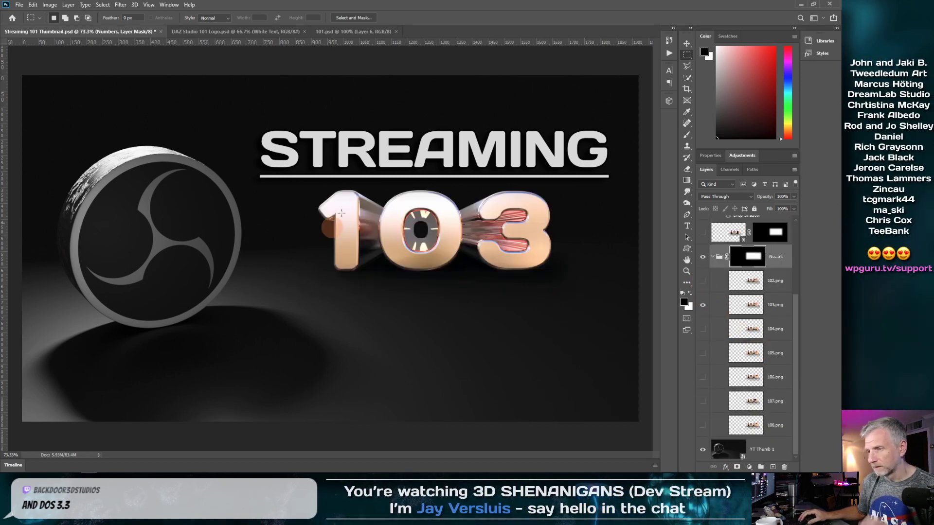
left_click(703, 330)
left_click(702, 305)
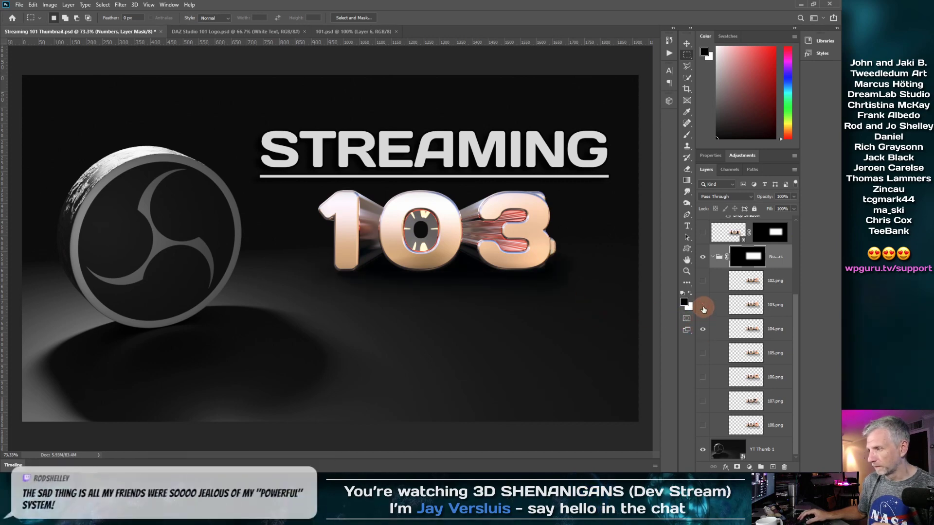
left_click(703, 354)
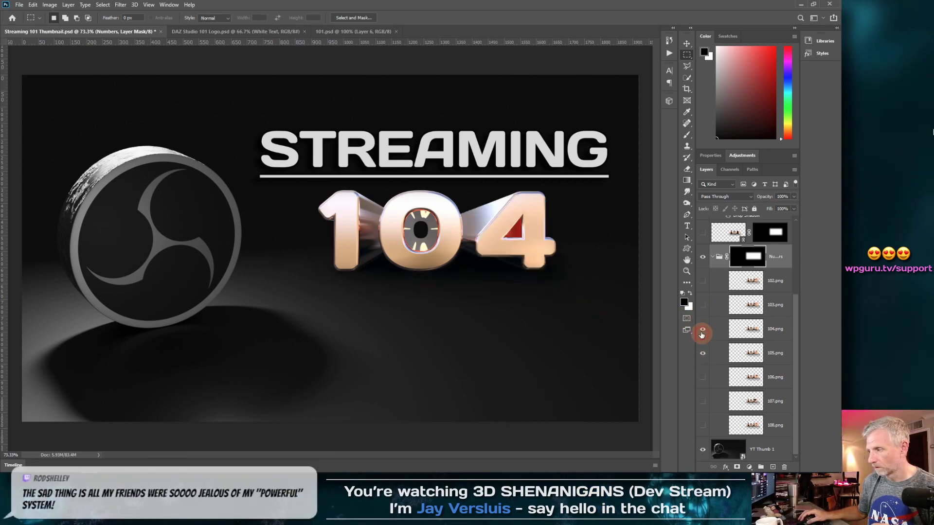
left_click(702, 329)
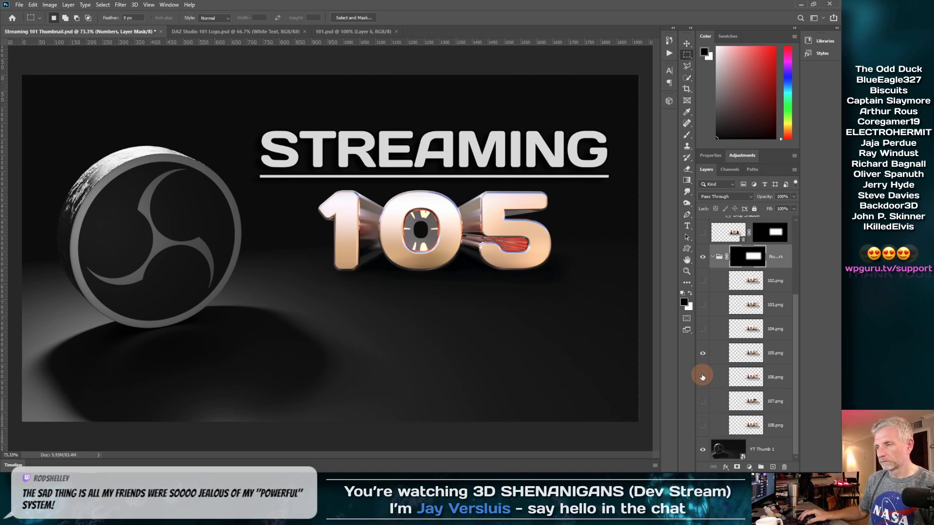
left_click(702, 377)
left_click(703, 355)
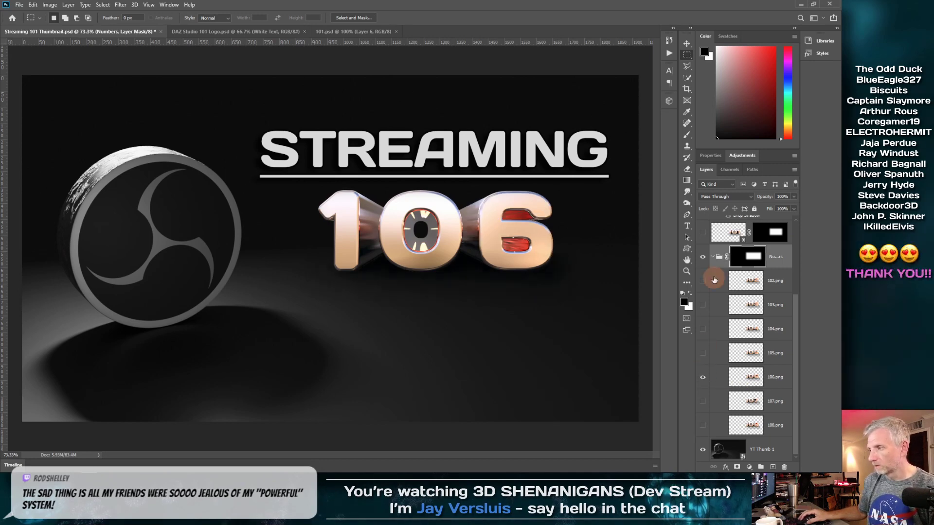
left_click(713, 256)
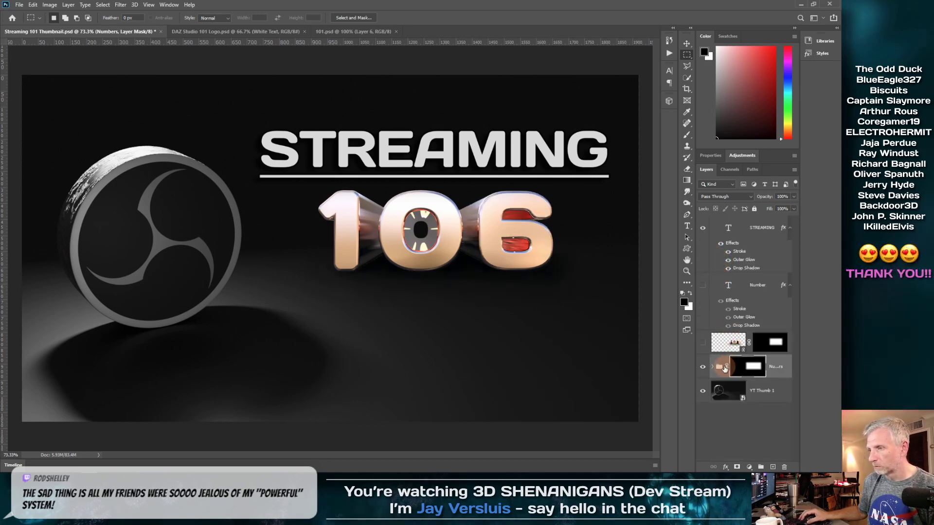
Scale the Numbers group down to about 79.66% and centre it below the STREAMING underline
left_click(686, 43)
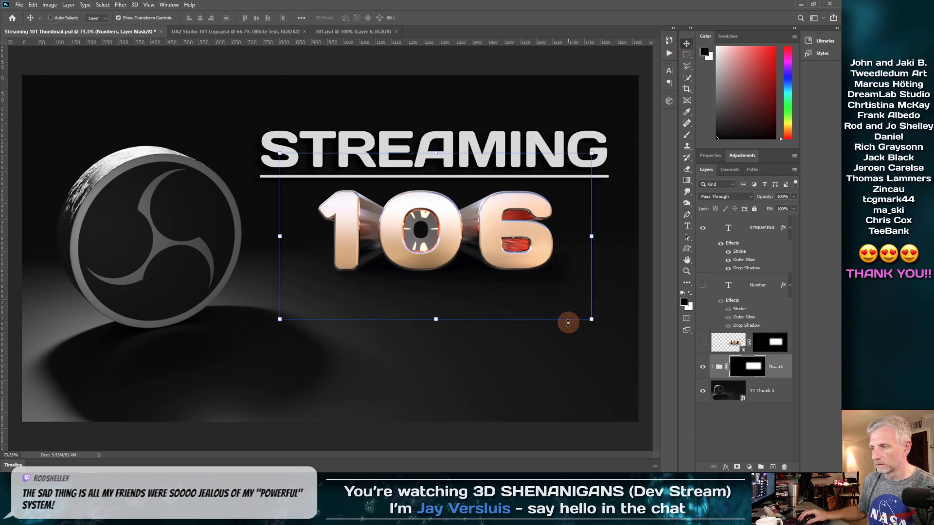
left_click_drag(590, 320, 560, 301)
mouse_move(494, 246)
left_mouse_down()
mouse_move(499, 237)
mouse_move(490, 240)
left_mouse_up()
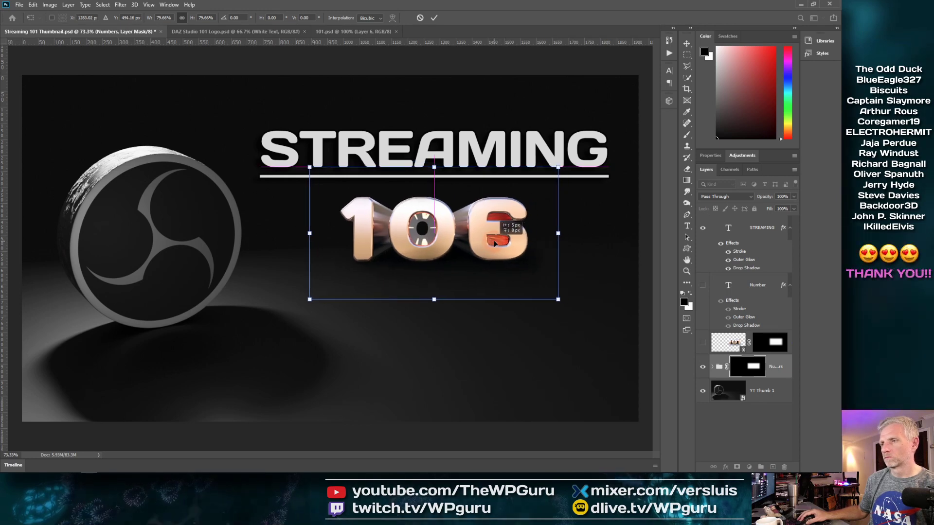
scroll(533, 336, "down", 1)
scroll(533, 337, "up", 2)
scroll(533, 337, "down", 4)
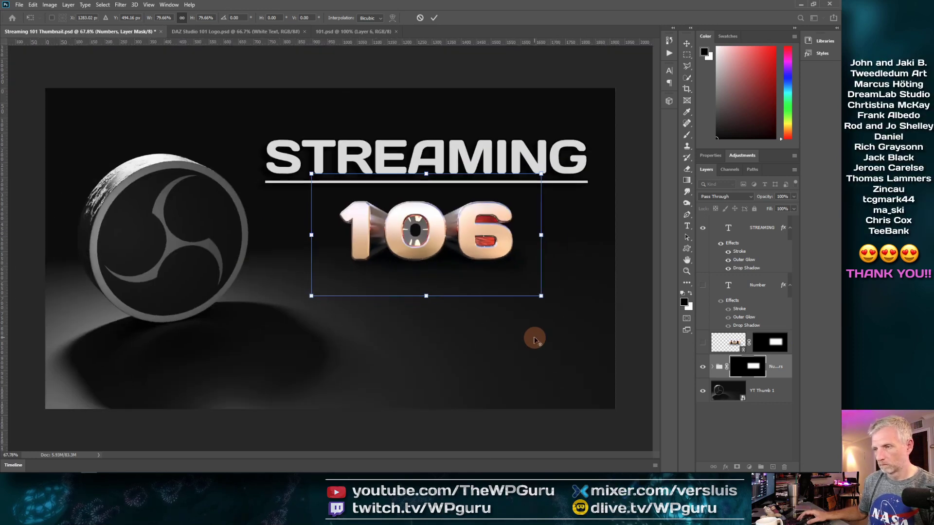
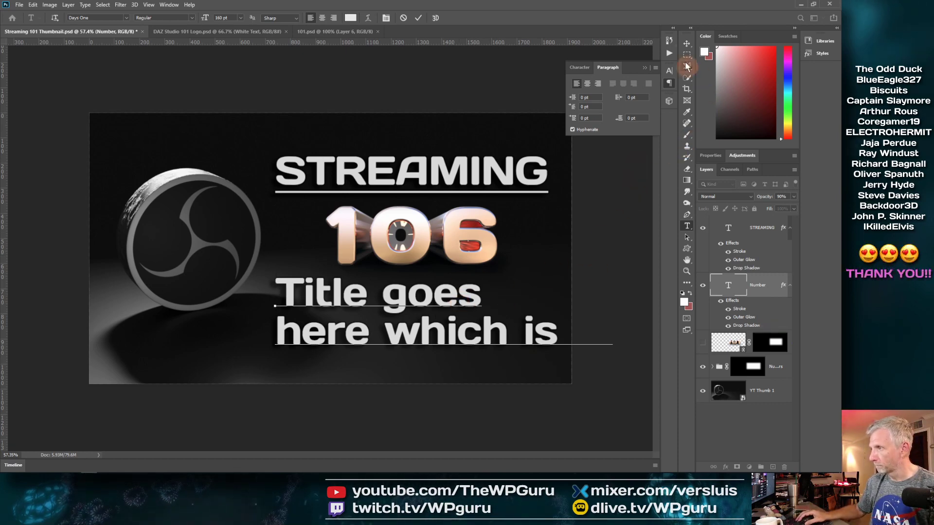
Scale the Number title text to about 68.88% and place it below the 106, flush with the left end of the STREAMING underline
left_click(687, 43)
left_click_drag(428, 305, 399, 299)
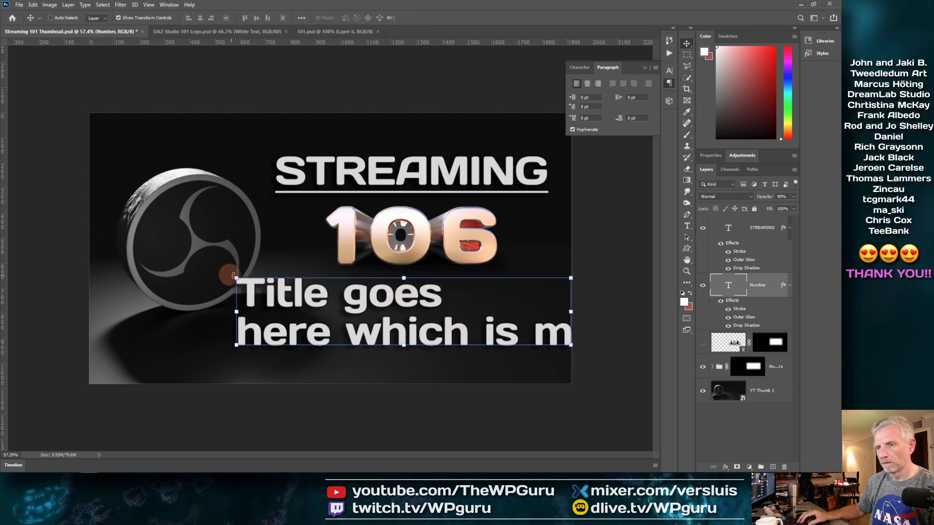
left_click_drag(236, 277, 340, 296)
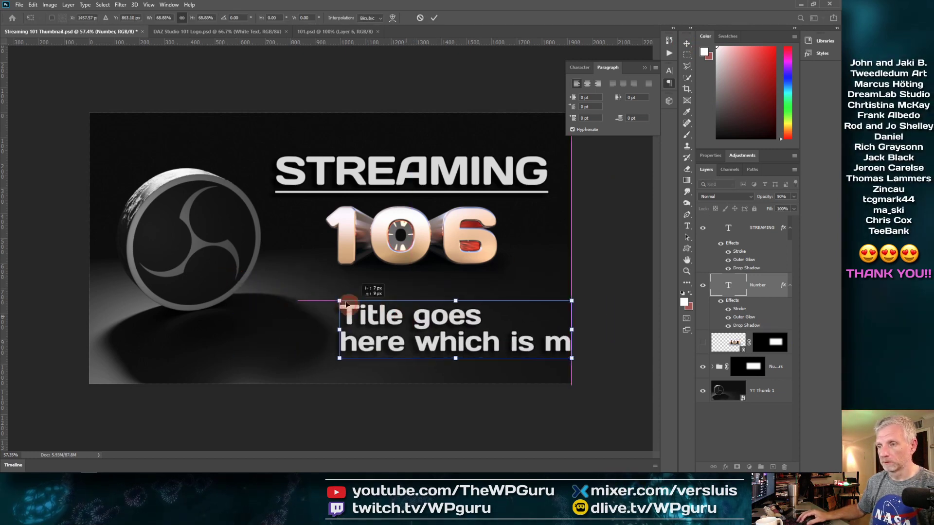
left_click_drag(406, 316, 343, 298)
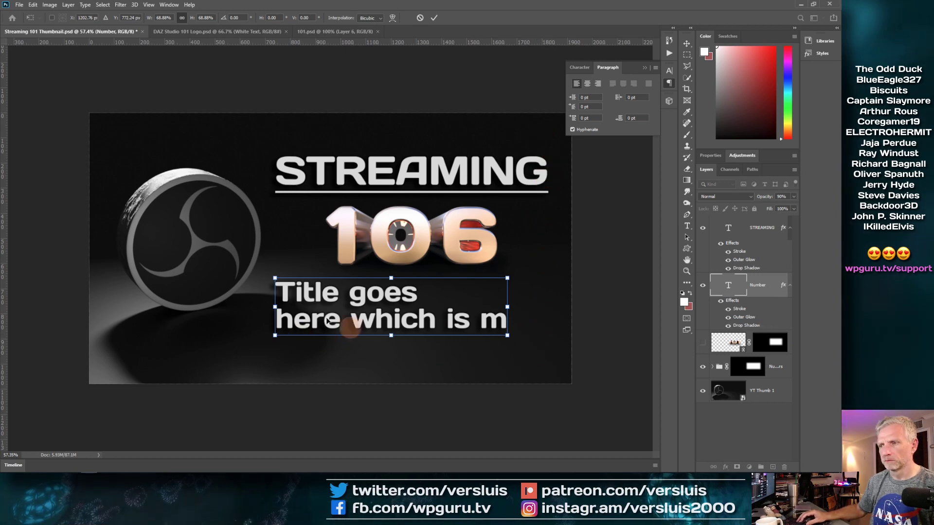
mouse_move(380, 316)
left_mouse_down()
mouse_move(397, 316)
mouse_move(375, 315)
left_mouse_up()
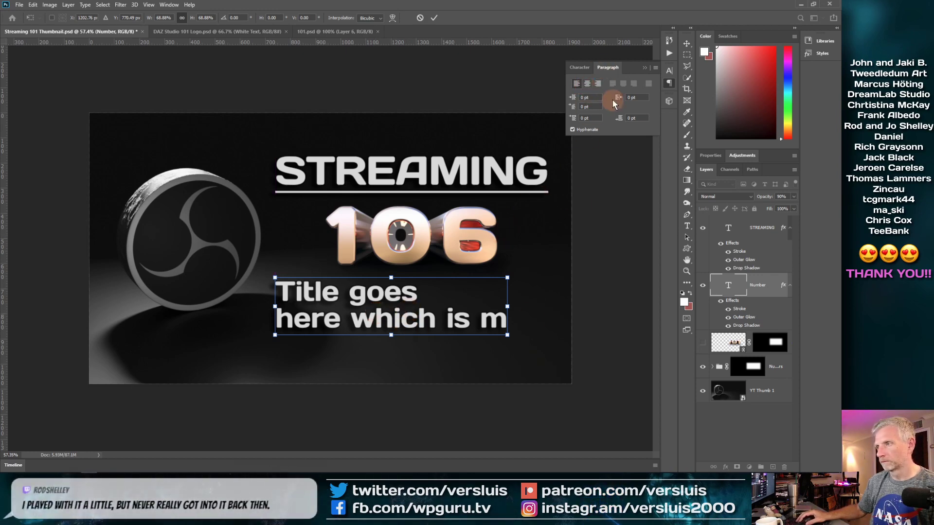
Apply the transform, centre-align the title text and reposition it below the 106
left_click(686, 44)
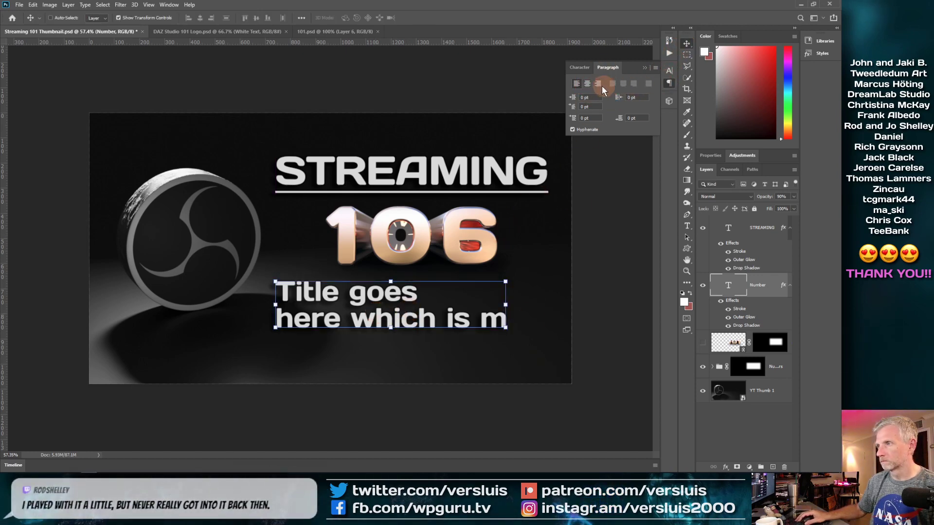
left_click(589, 83)
left_click_drag(327, 306, 455, 306)
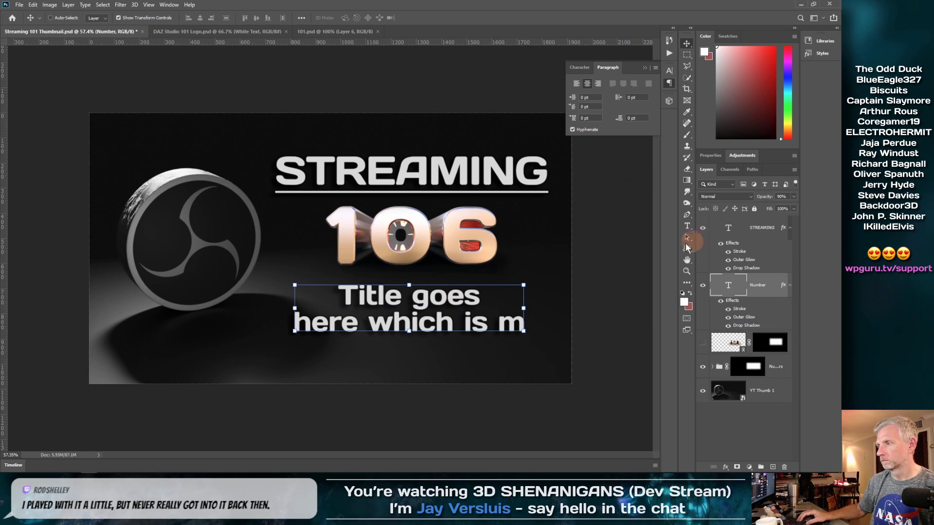
Replace the title text with "Rather long title" on the first line and "goes here I'm guessing" on the second
left_click(687, 225)
left_click(445, 294)
double_click(445, 294)
left_click(437, 323)
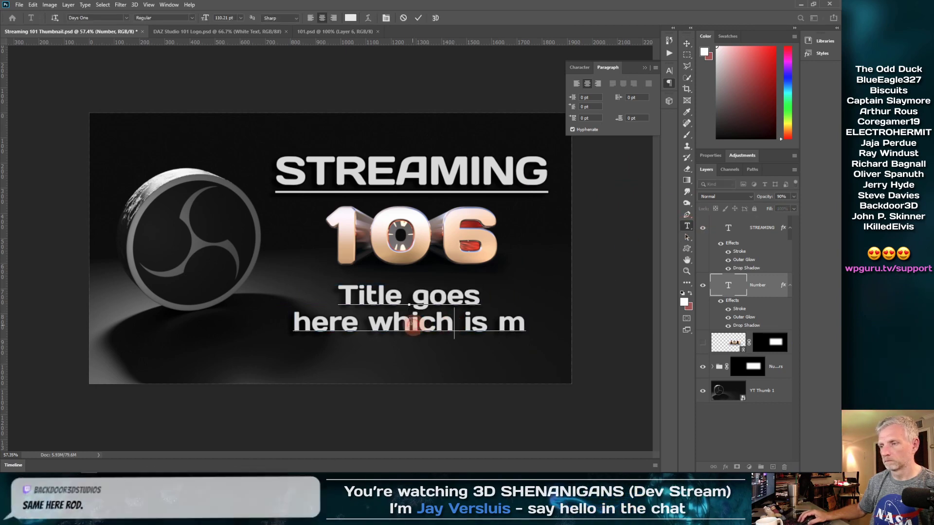
left_click_drag(357, 297, 551, 347)
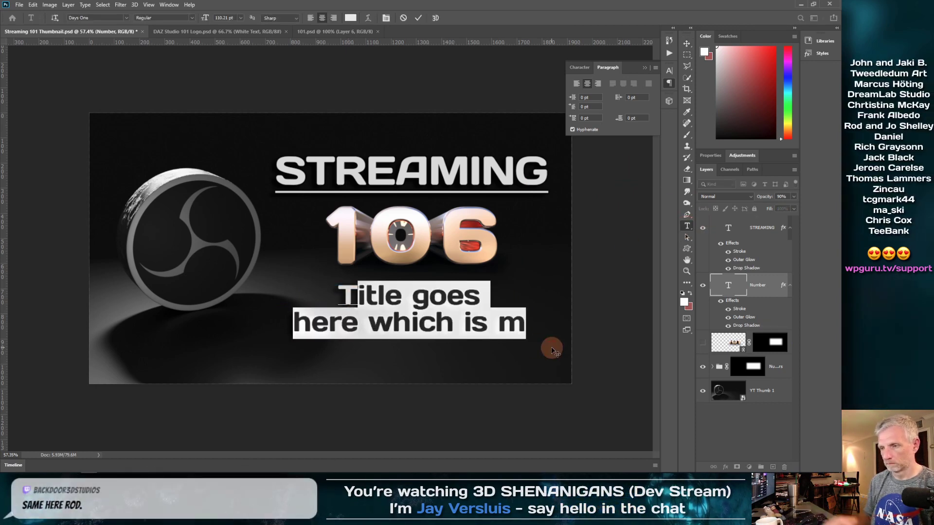
key("BackSpace")
key("BackSpace")
type("Rathe")
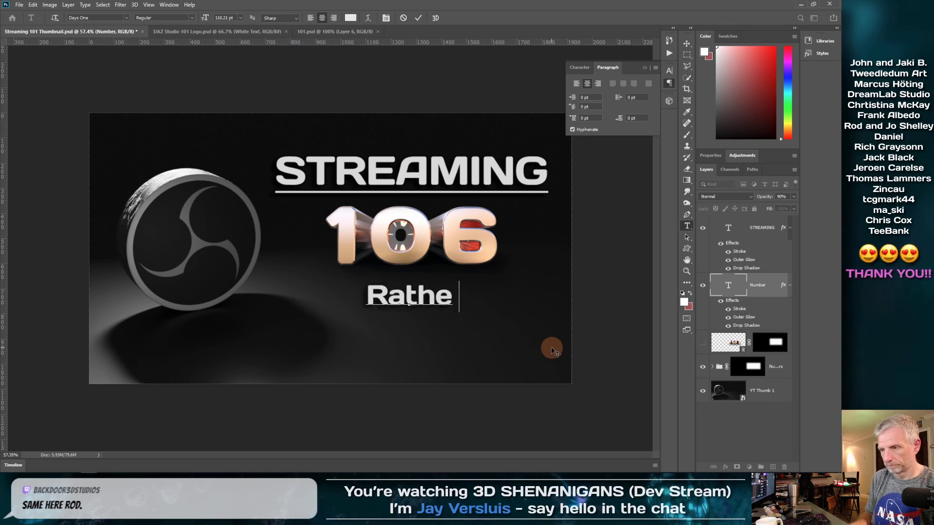
type("r long title")
key("Return")
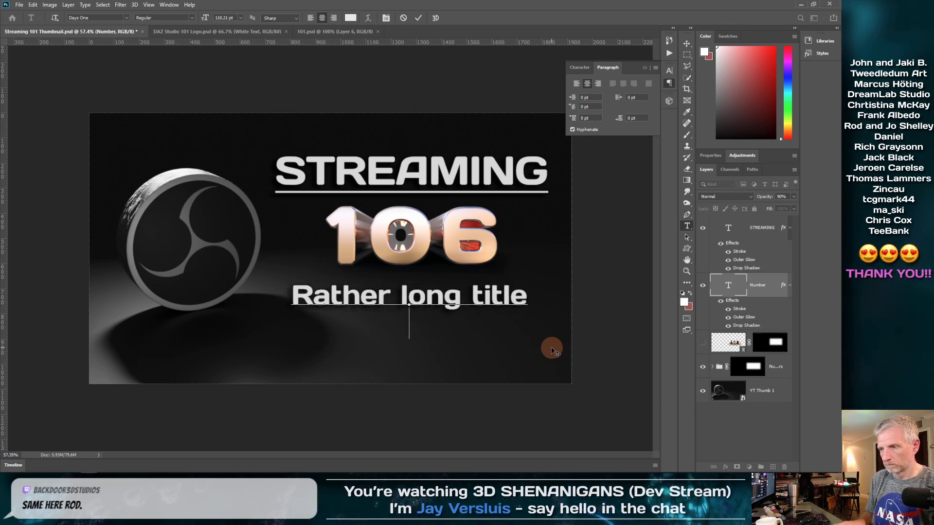
type("goes here")
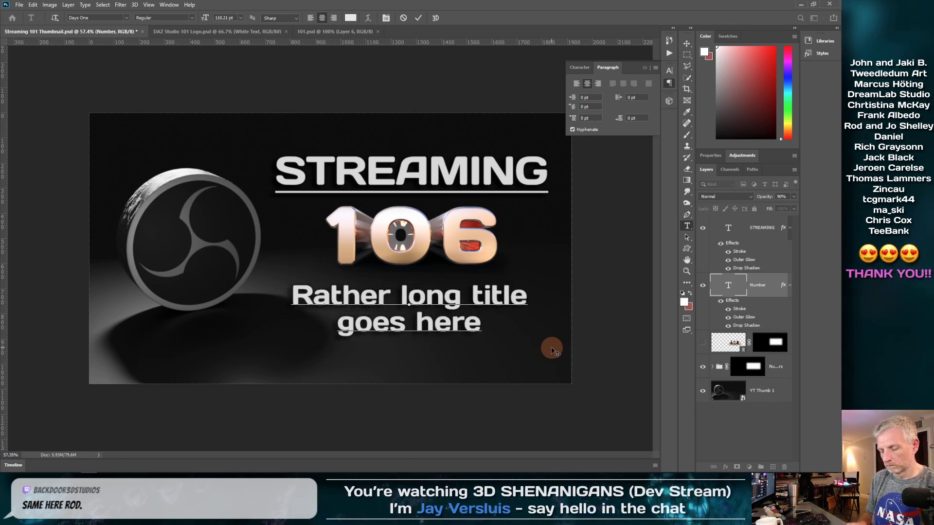
type(" I'm gue")
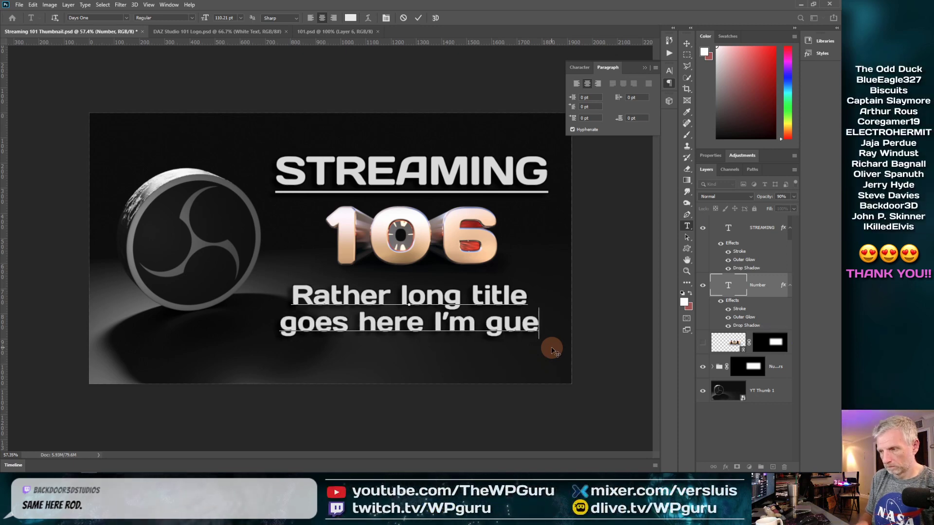
type("ssing")
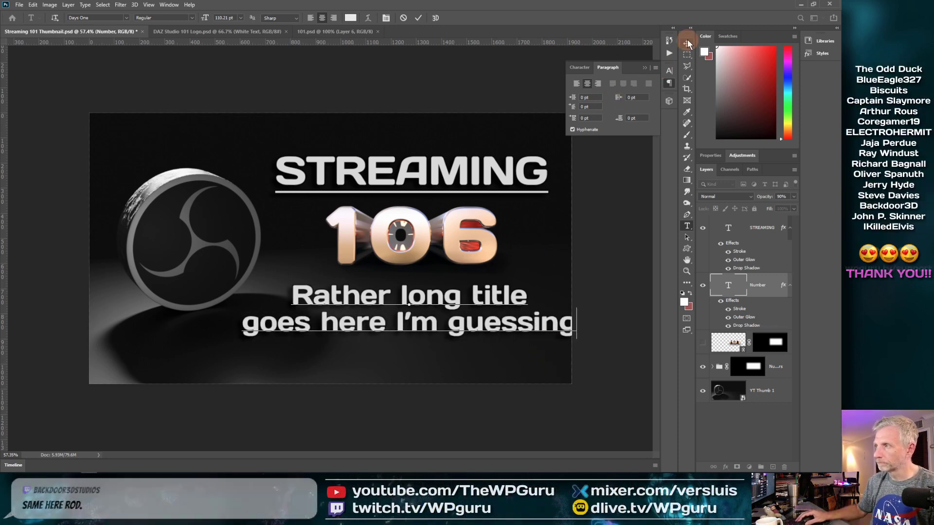
Right-align the two-line title and move it so its right edge lines up with the right edge of STREAMING
left_click(687, 44)
left_click_drag(444, 301, 433, 301)
left_click(600, 84)
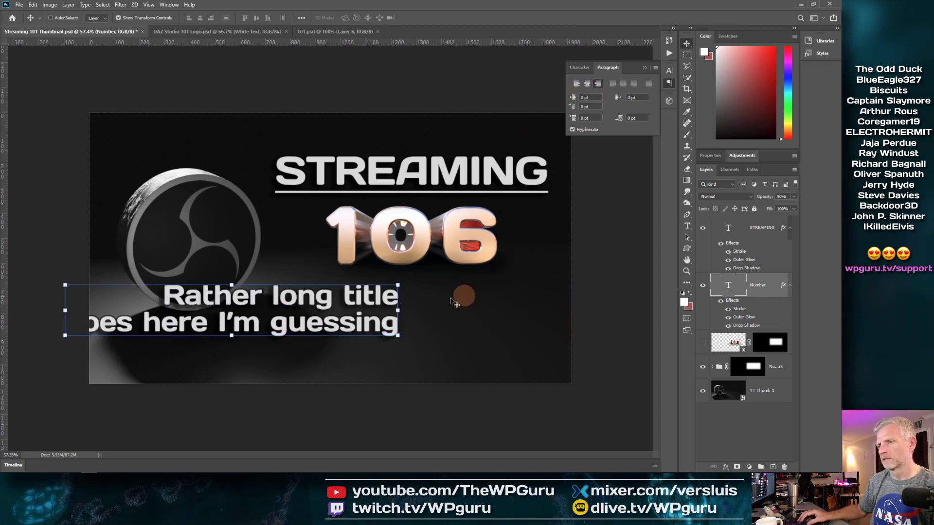
left_click_drag(346, 297, 495, 298)
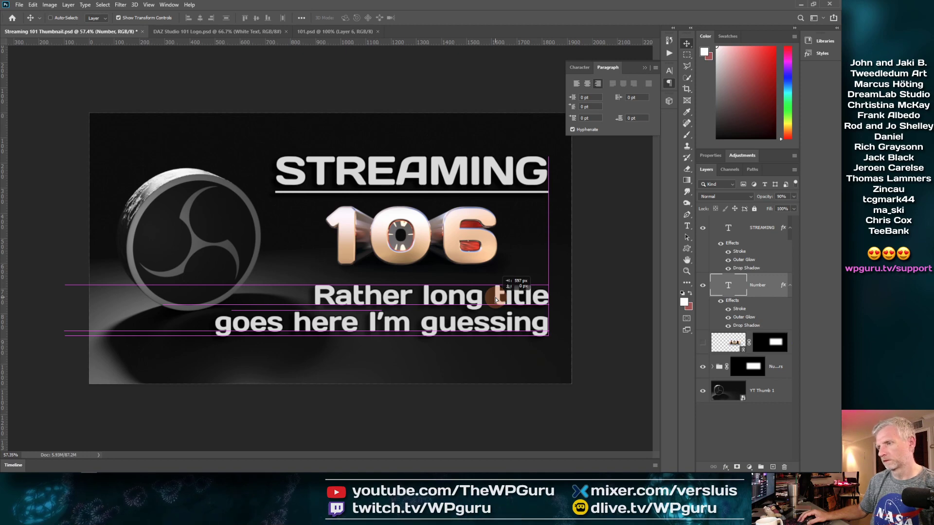
Finish placing the two-line title flush with the right end of STREAMING and view the whole thumbnail at a small size
left_click_drag(495, 297, 495, 298)
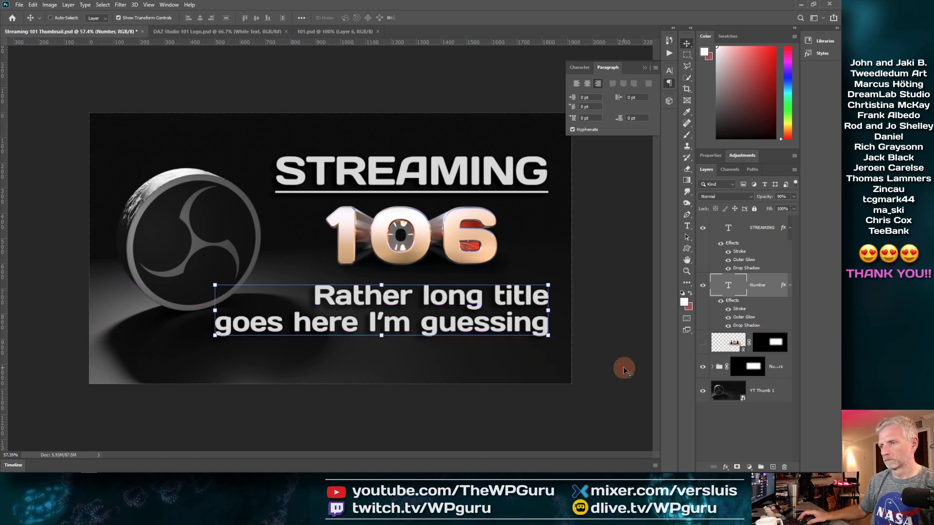
scroll(623, 369, "down", 5)
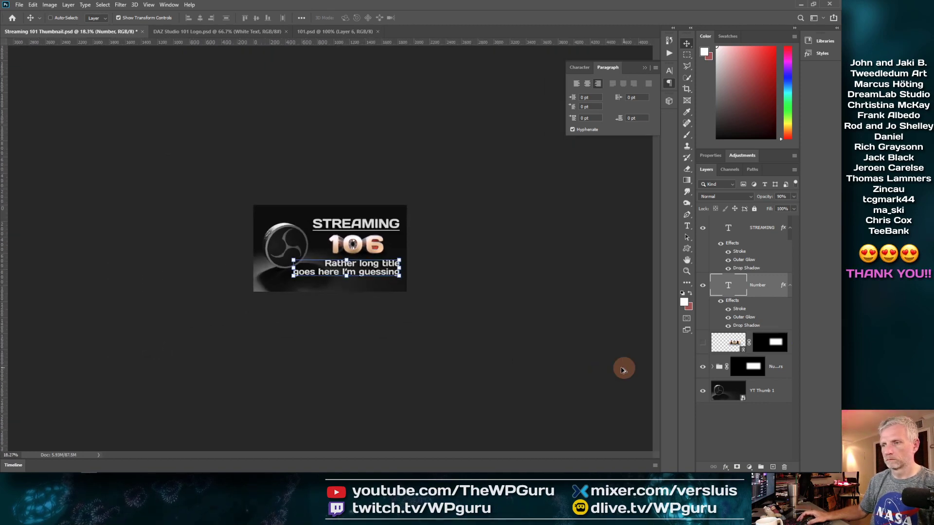
scroll(623, 368, "up", 1)
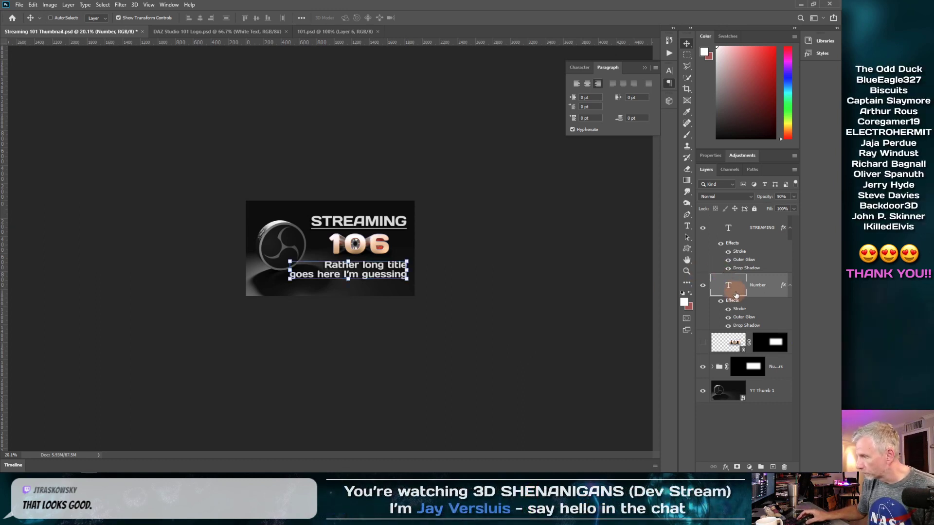
Expand the numbers group, preview different numbers below STREAMING one at a time, and leave all number layers hidden
left_click(713, 367)
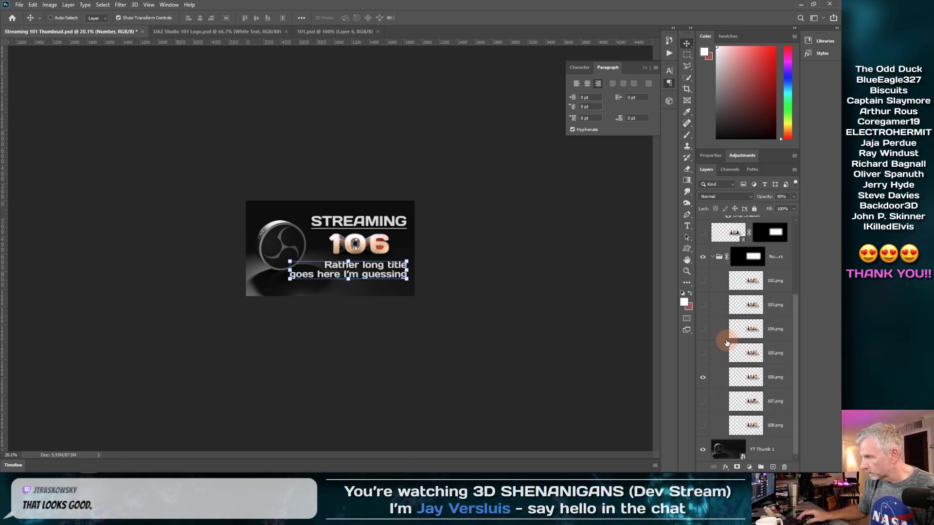
left_click_drag(703, 378, 703, 417)
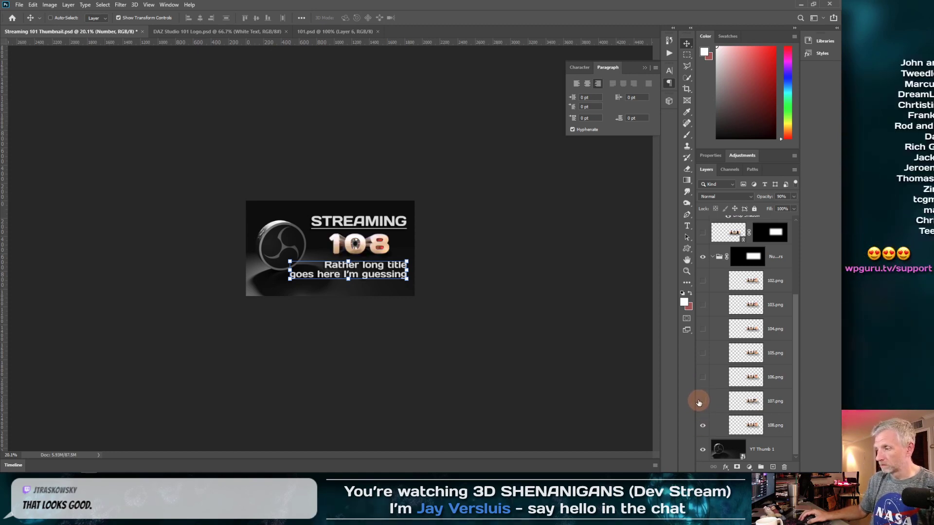
left_click(703, 403)
left_click(703, 425)
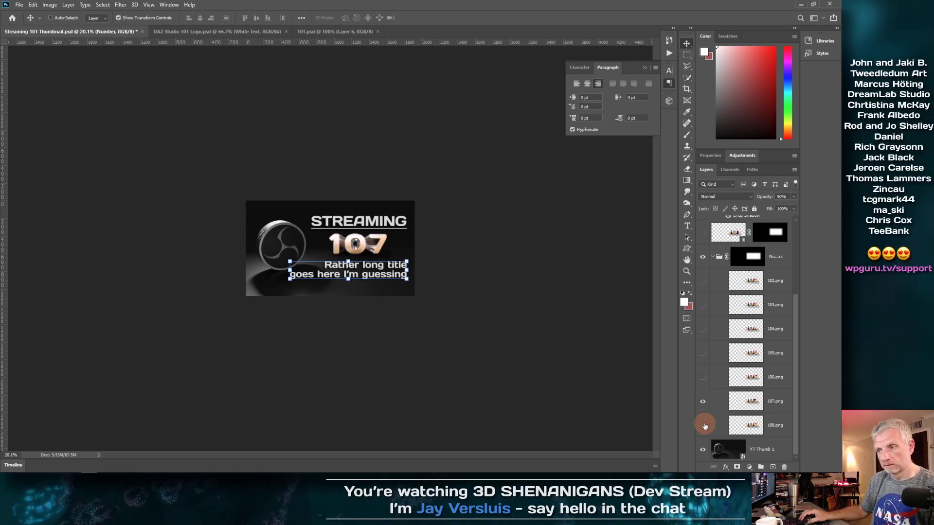
left_click(703, 409)
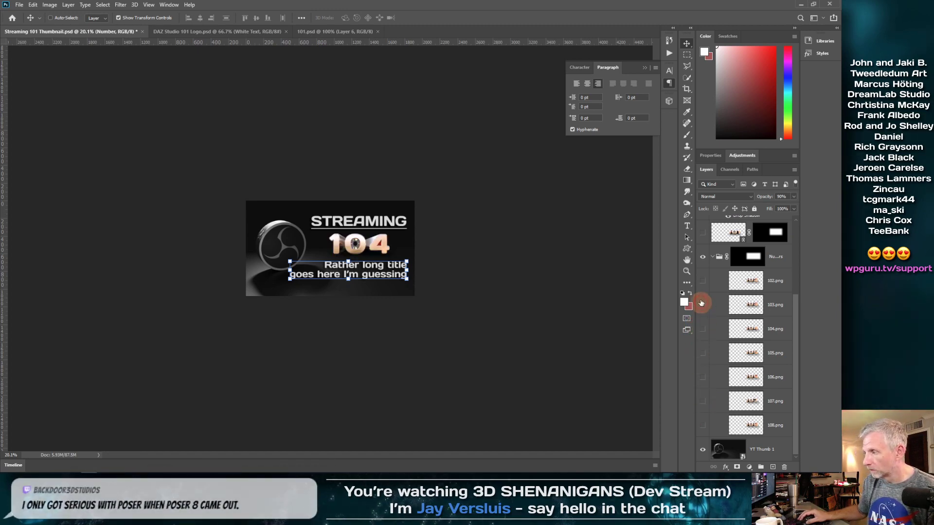
left_click(701, 303)
left_click(704, 282)
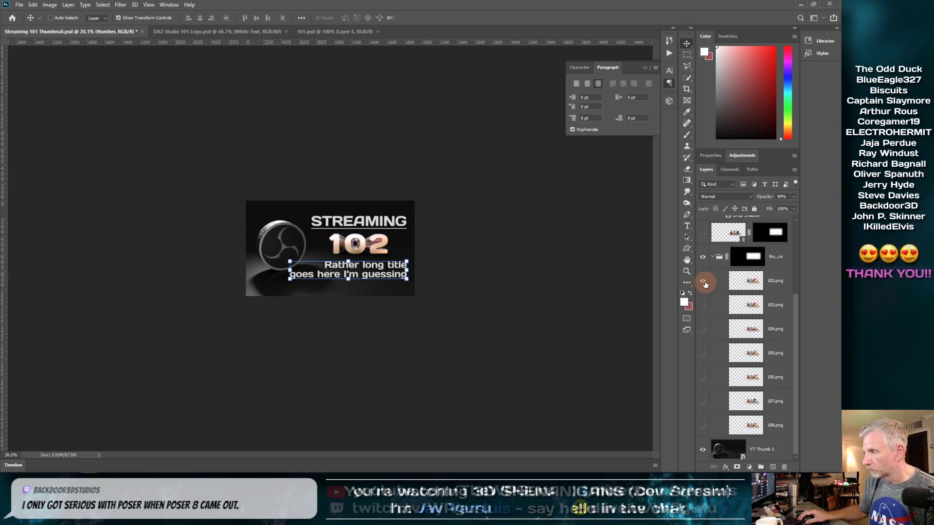
left_click(703, 233)
left_click(704, 281)
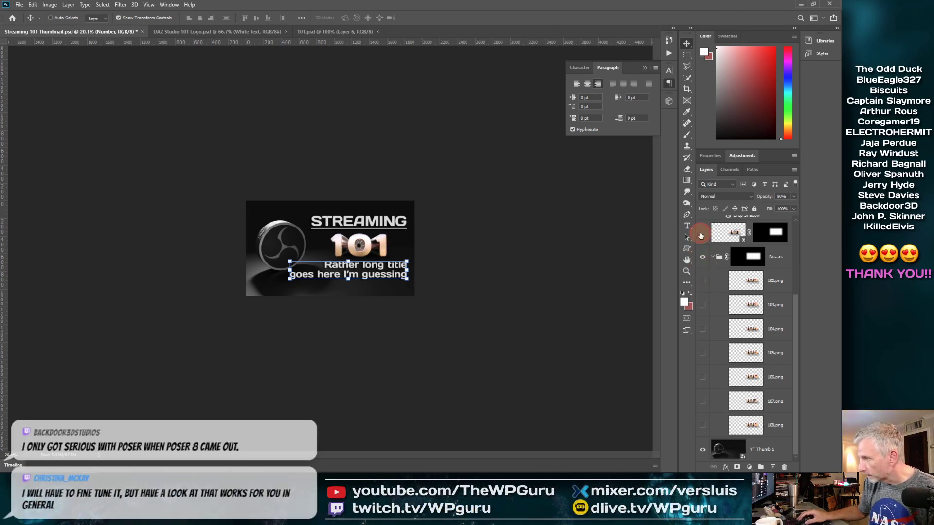
left_click(702, 233)
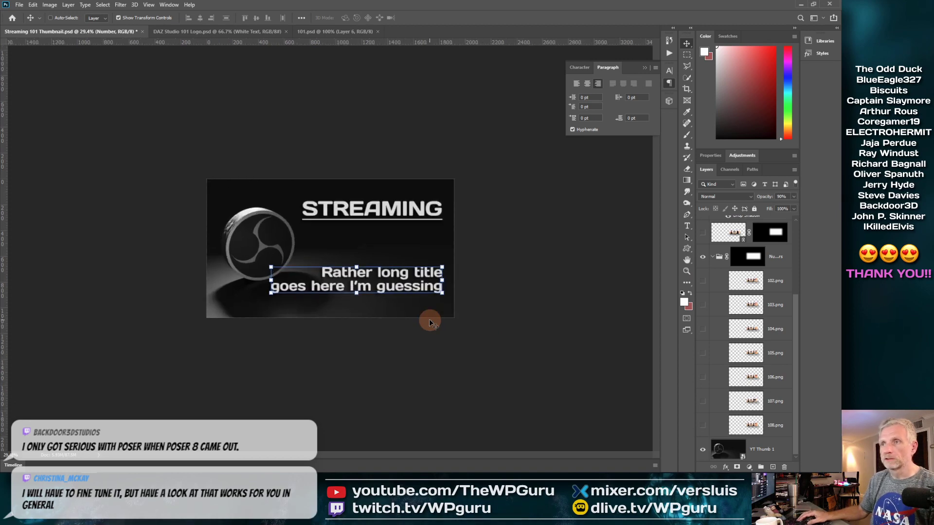
Select the 102.png layer in the thumbnail, and in 101.psd merge the visible layers from Layer 2 down to Layer 1
scroll(429, 320, "up", 5)
left_click(722, 285)
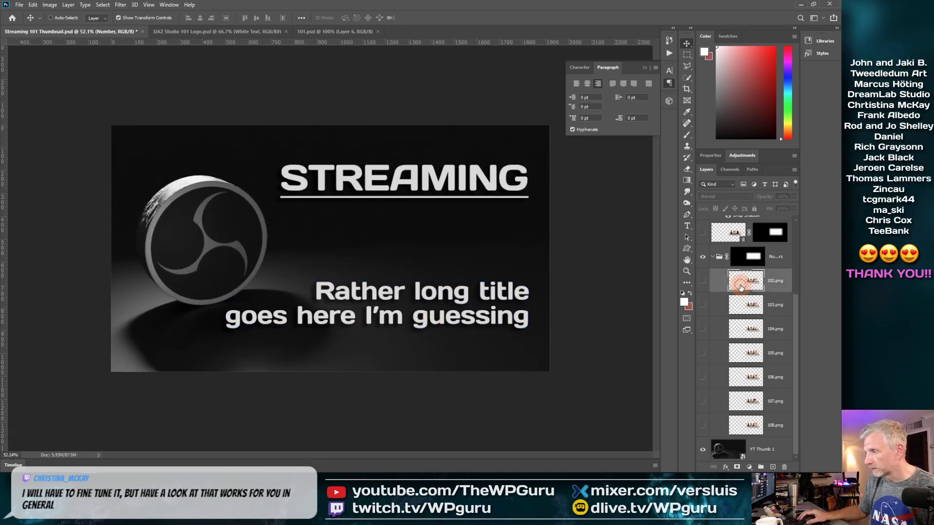
left_click(343, 32)
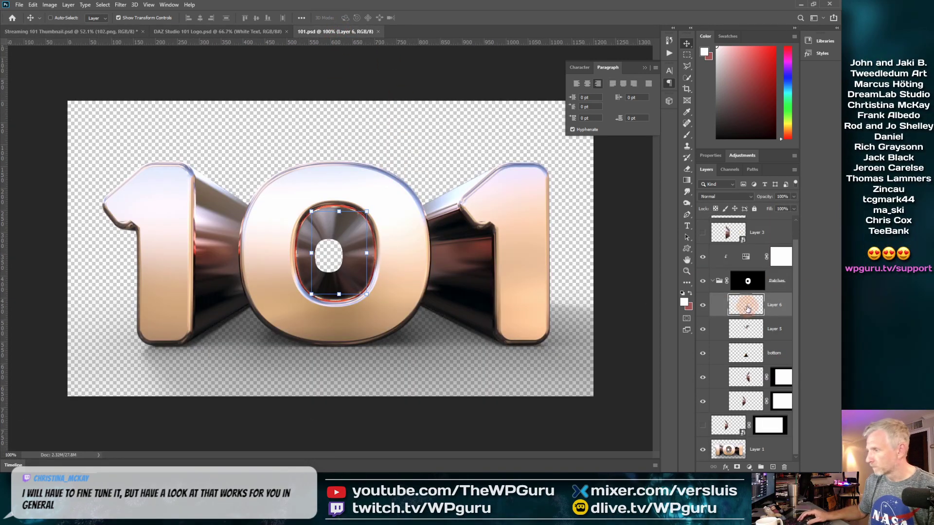
scroll(758, 359, "up", 1)
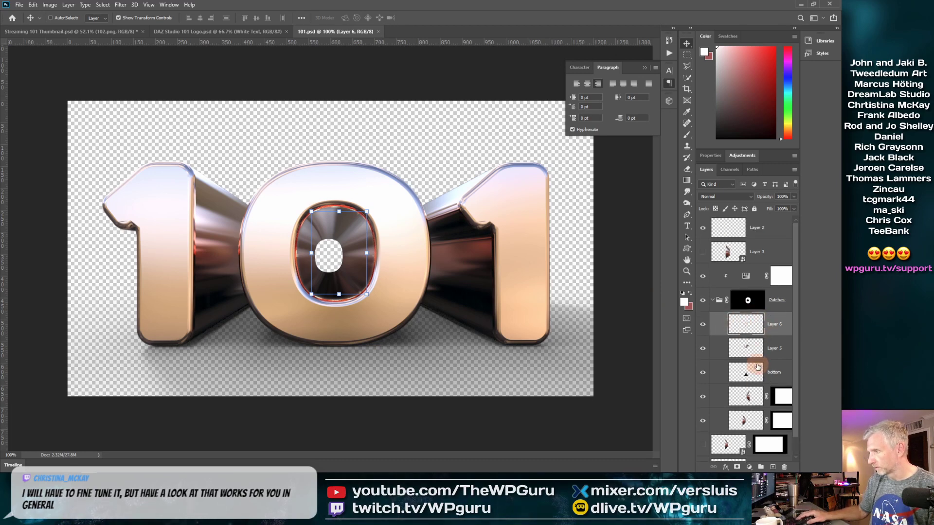
left_click(718, 235)
scroll(795, 360, "down", 1)
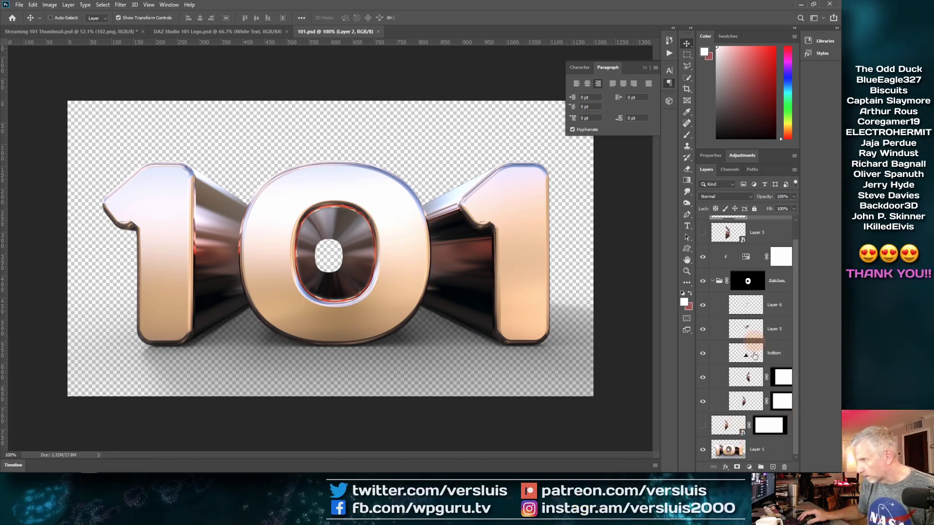
left_click(754, 418, "shift")
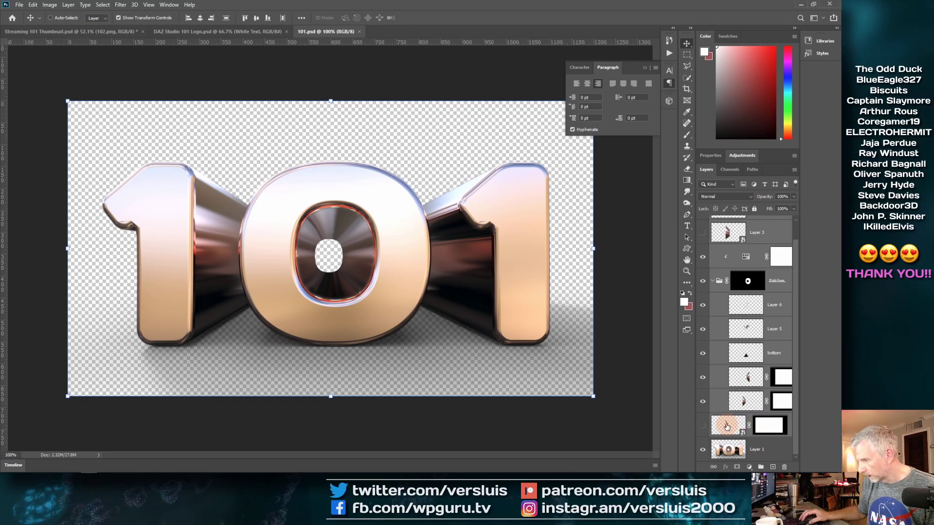
left_click(66, 5)
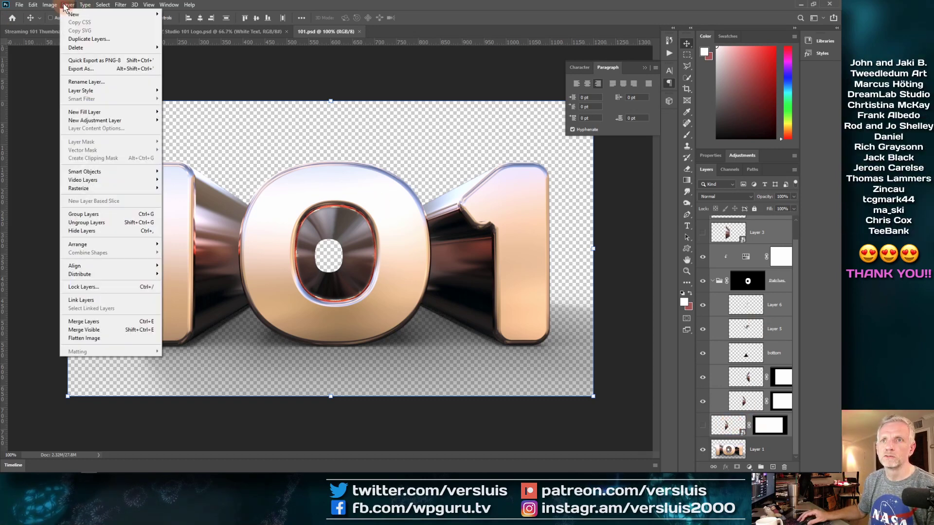
left_click(89, 322)
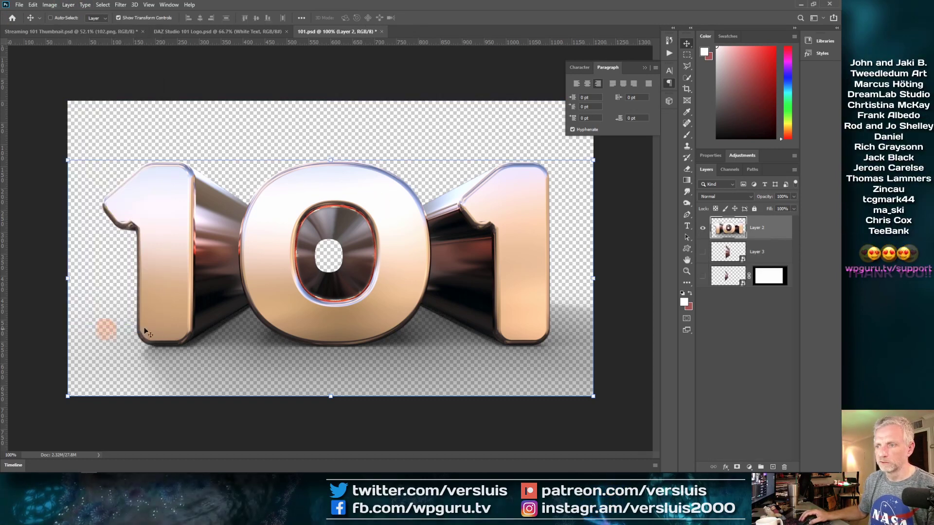
Rename the merged layer in 101.psd as "101 fixed"
left_click(730, 253)
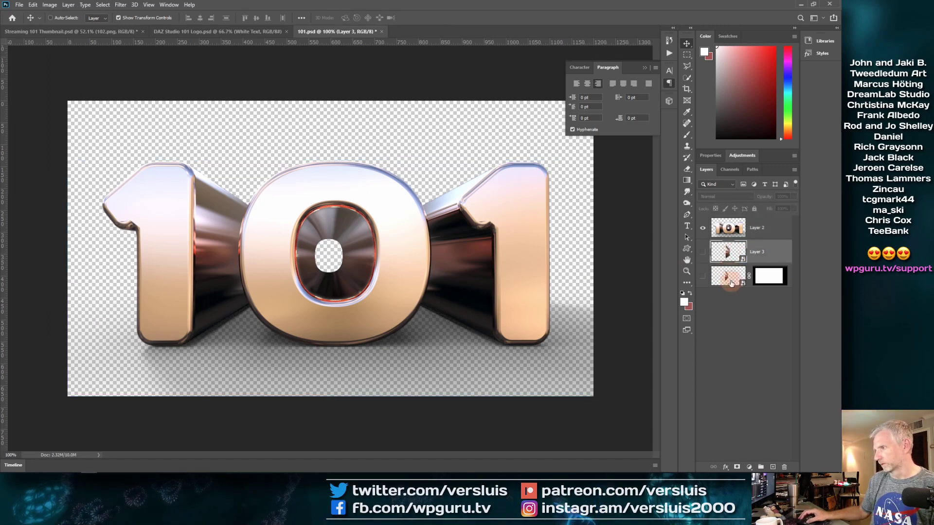
left_click(762, 229)
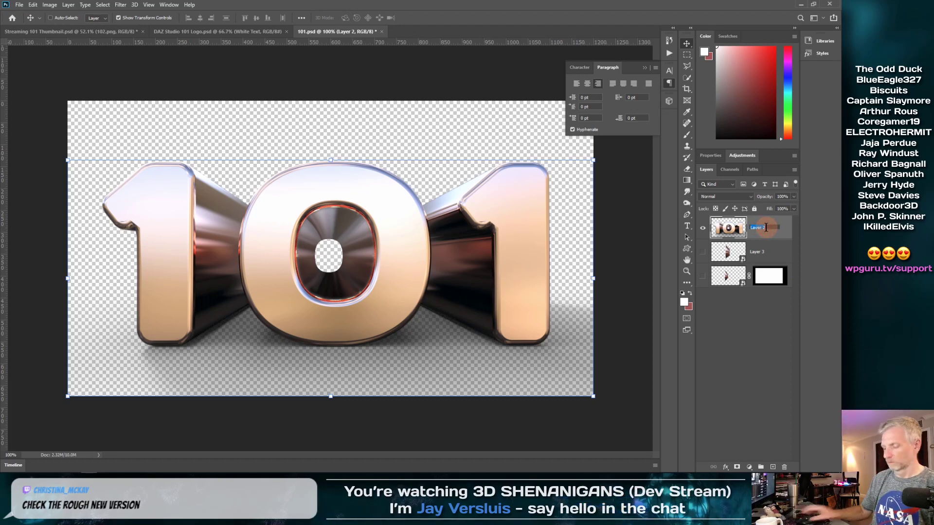
type("101 fx")
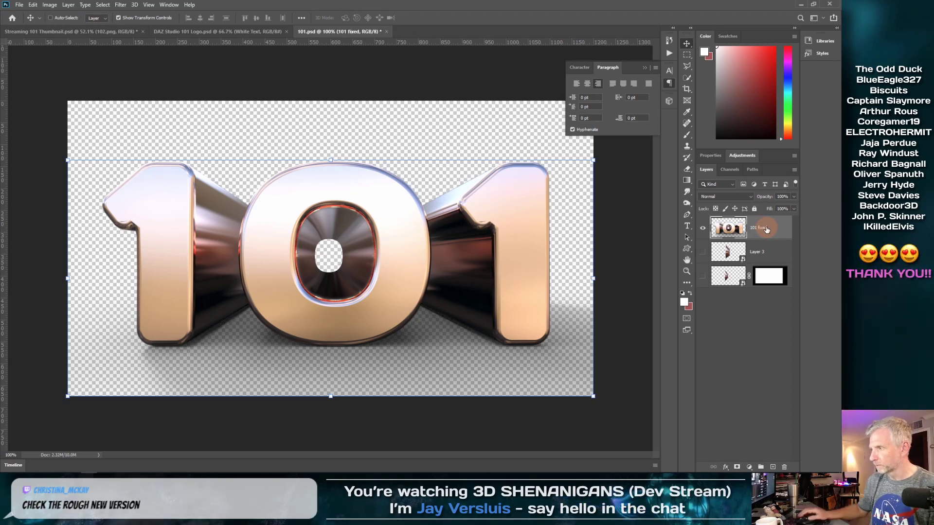
right_click(766, 230)
left_click(759, 155)
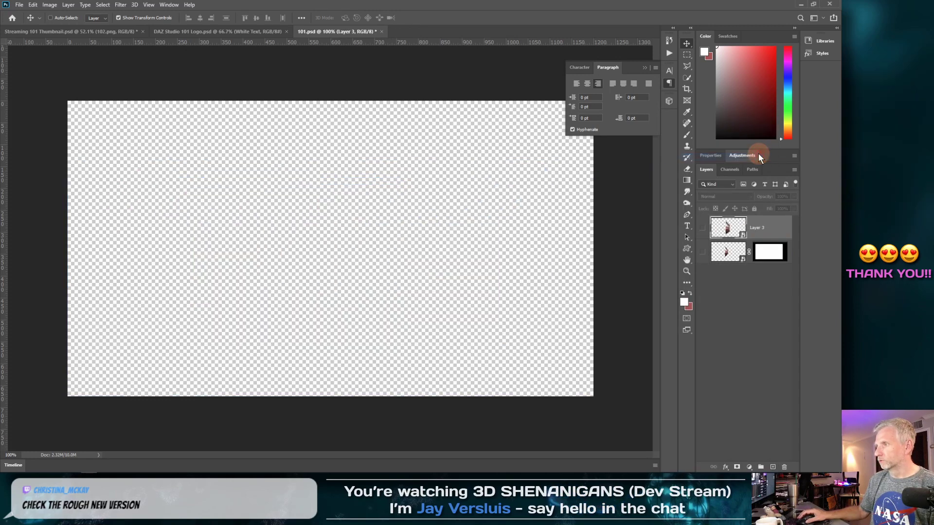
key("ctrl+z")
Duplicate the 101 fixed layer into Streaming 101 Thumbnail.psd and switch to that document
right_click(778, 229)
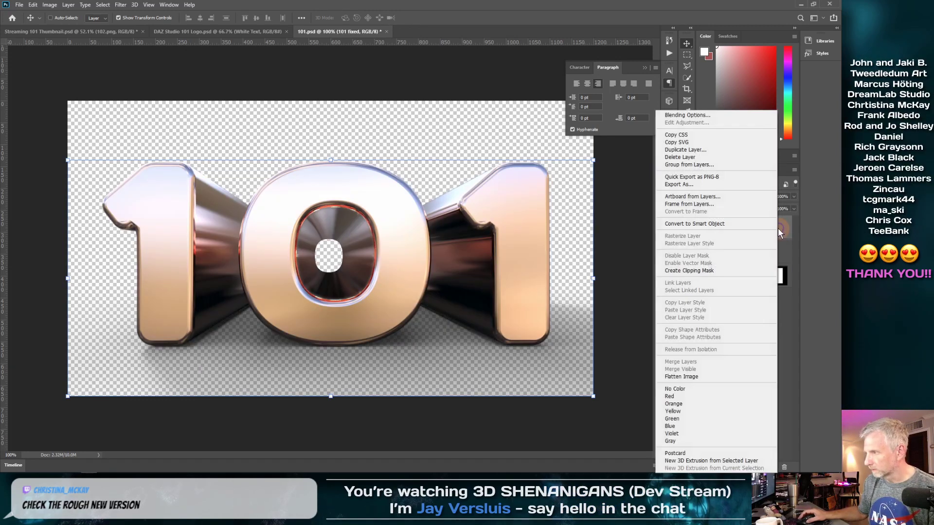
left_click(752, 151)
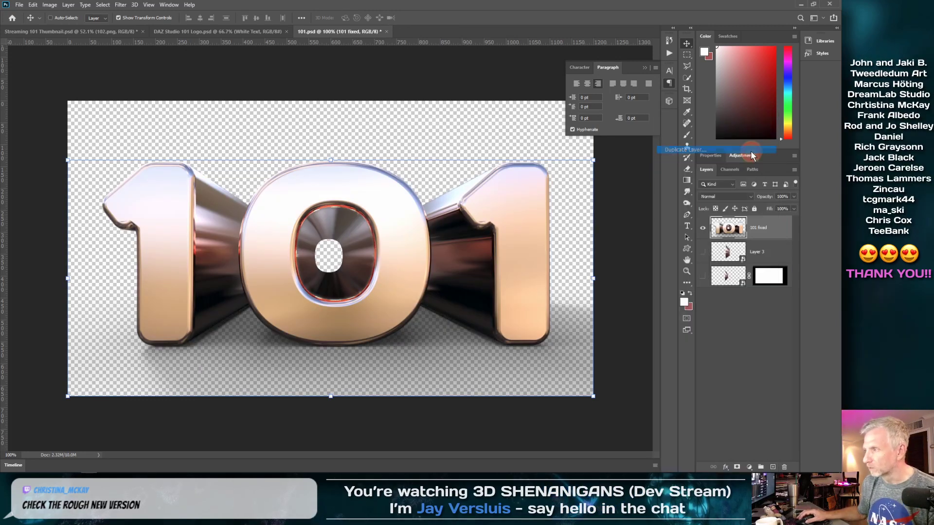
left_click(417, 167)
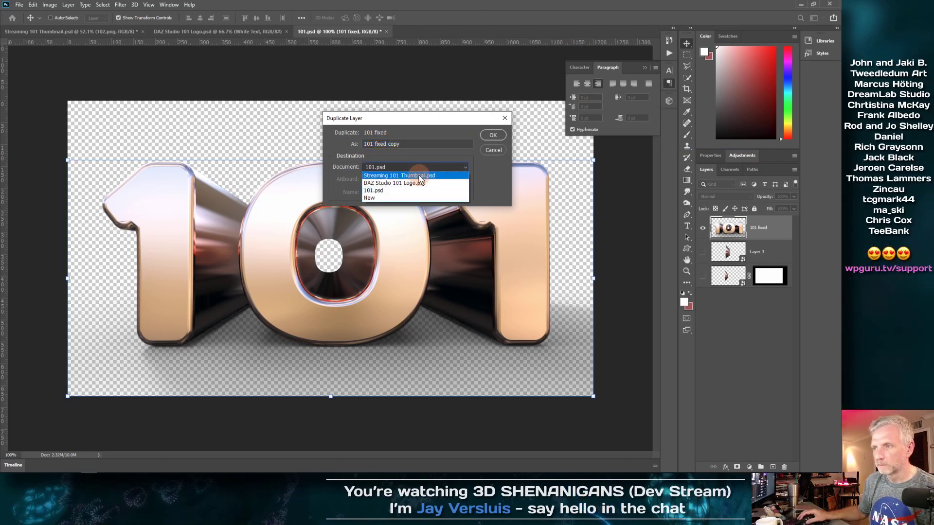
left_click(418, 175)
left_click(493, 135)
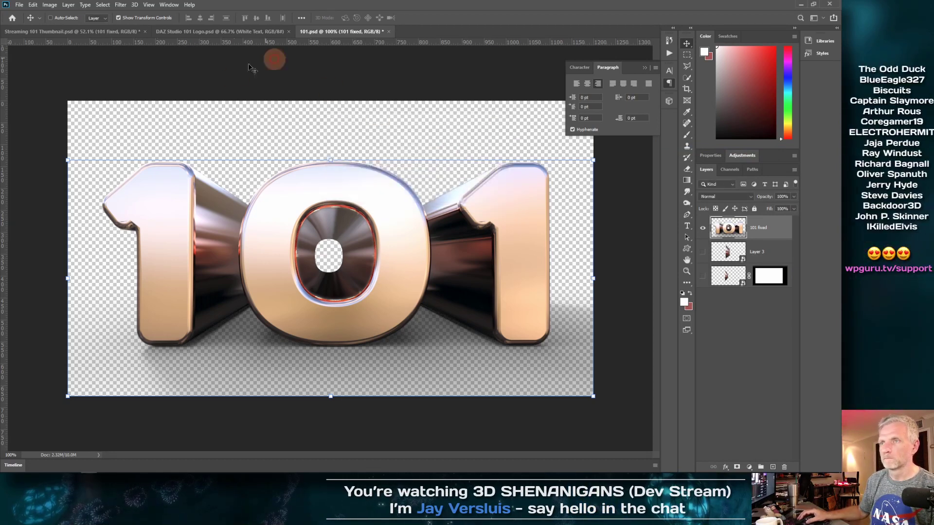
left_click(104, 33)
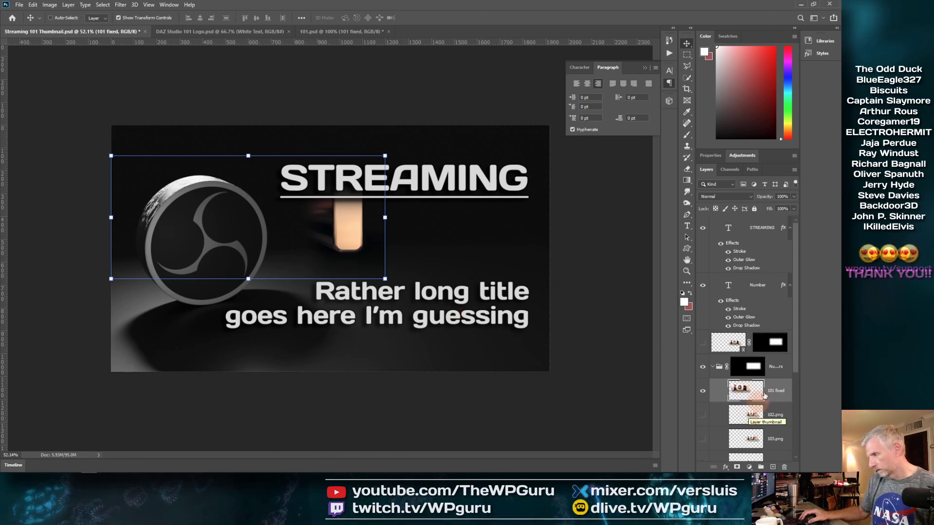
Shrink the 101 fixed layer in the thumbnail and move it between STREAMING and the two-line title
left_click_drag(795, 343, 798, 401)
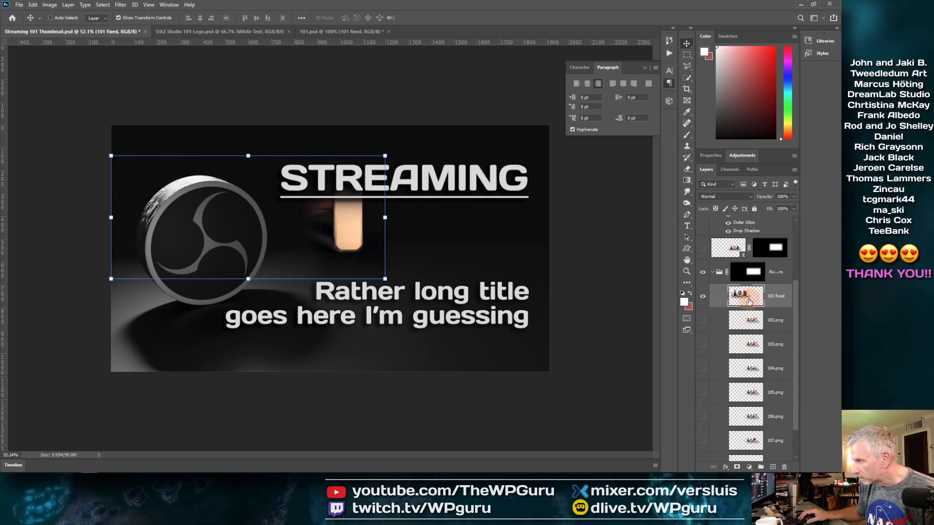
left_click_drag(798, 315, 795, 277)
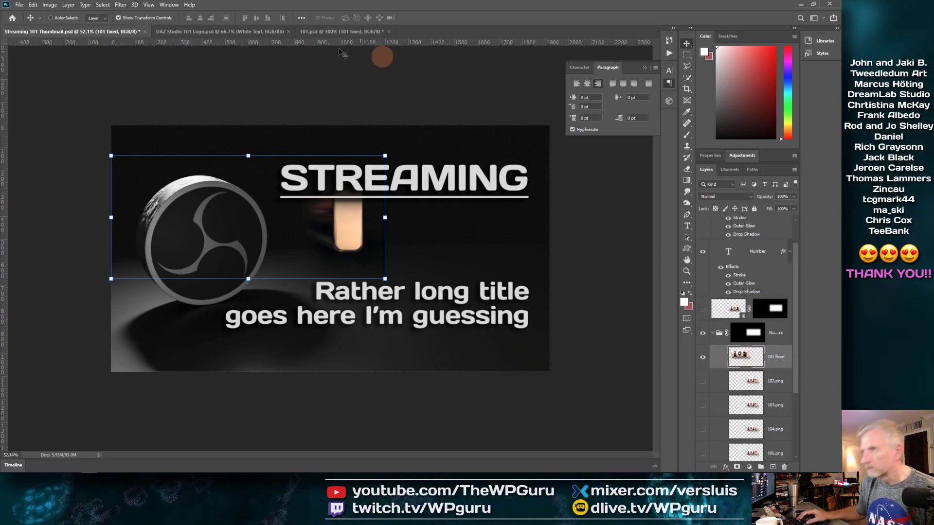
left_click(316, 32)
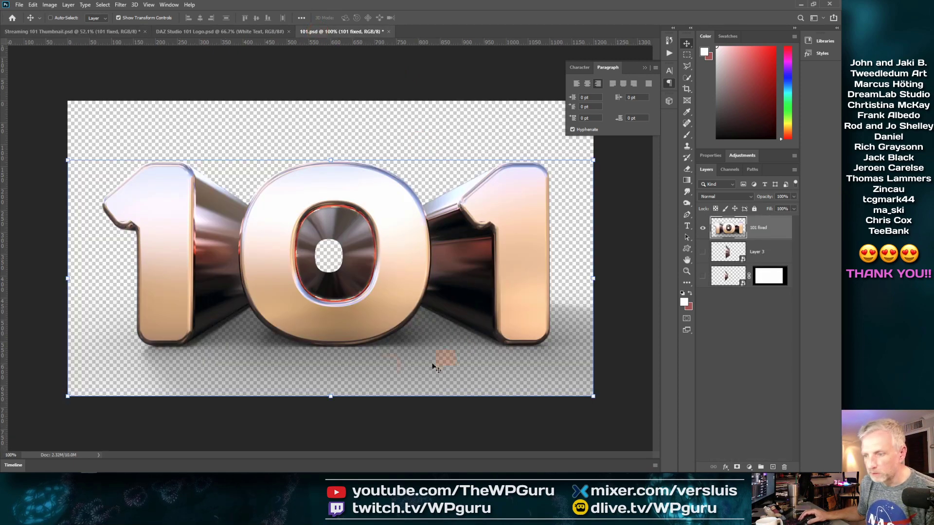
left_click(57, 31)
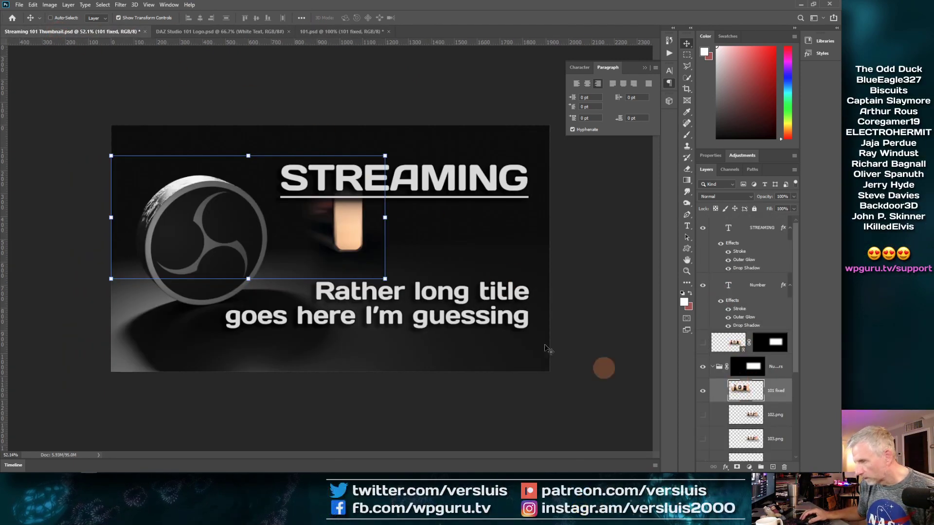
left_click_drag(269, 234, 419, 267)
left_click(266, 205)
left_click_drag(260, 186, 345, 225)
left_click_drag(414, 259, 376, 235)
Show the 102.png layer as a reference and lower the 101 fixed layer's opacity to 53%
left_click(717, 421)
left_click(703, 416)
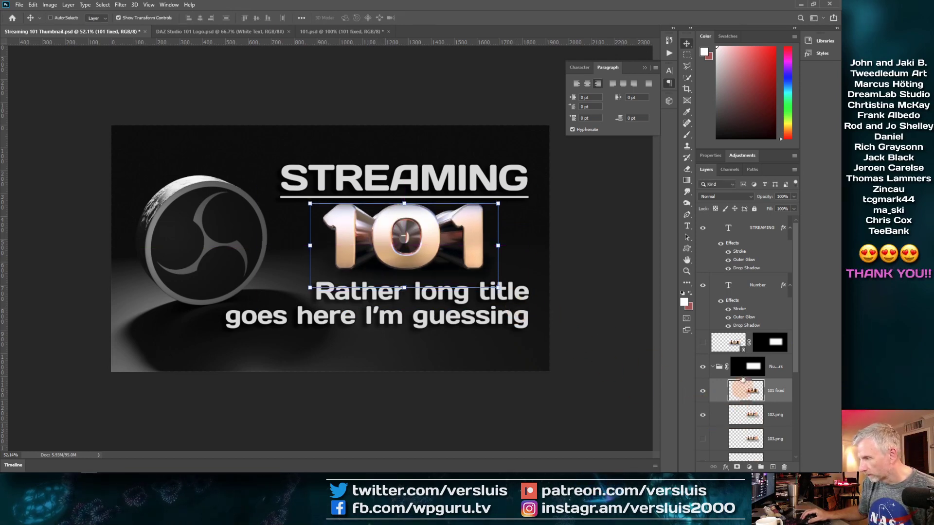
left_click_drag(764, 200, 743, 204)
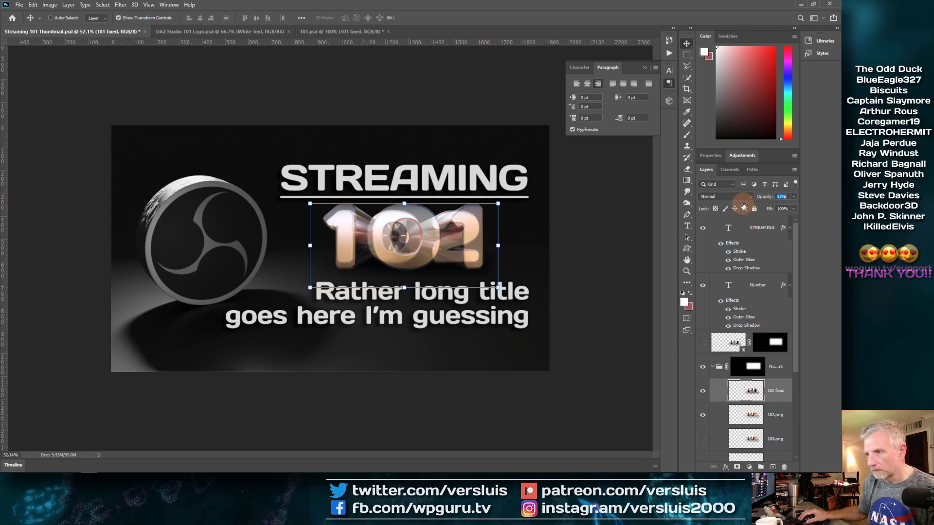
Scale the 101 fixed layer to about 85.82% to match the 102, then restore its opacity to 100% with 102.png hidden
left_click_drag(497, 203, 447, 244)
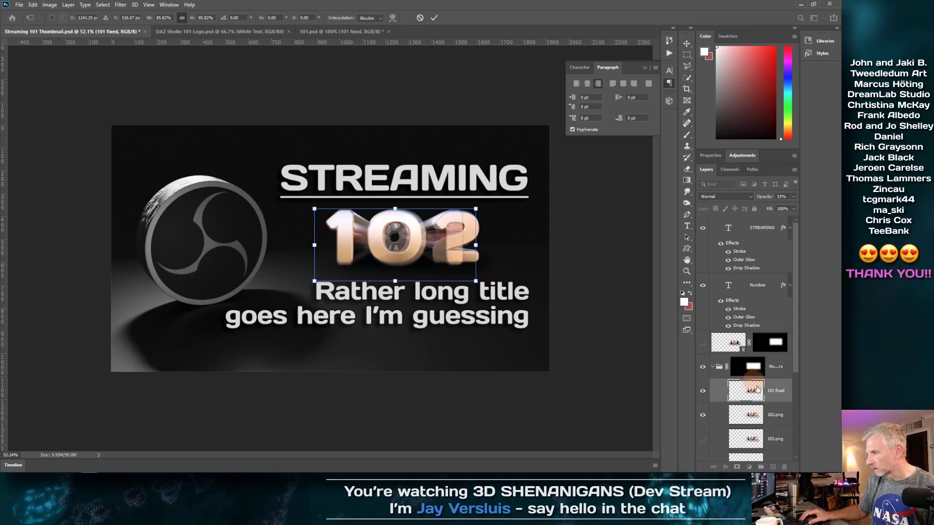
left_click_drag(763, 200, 812, 251)
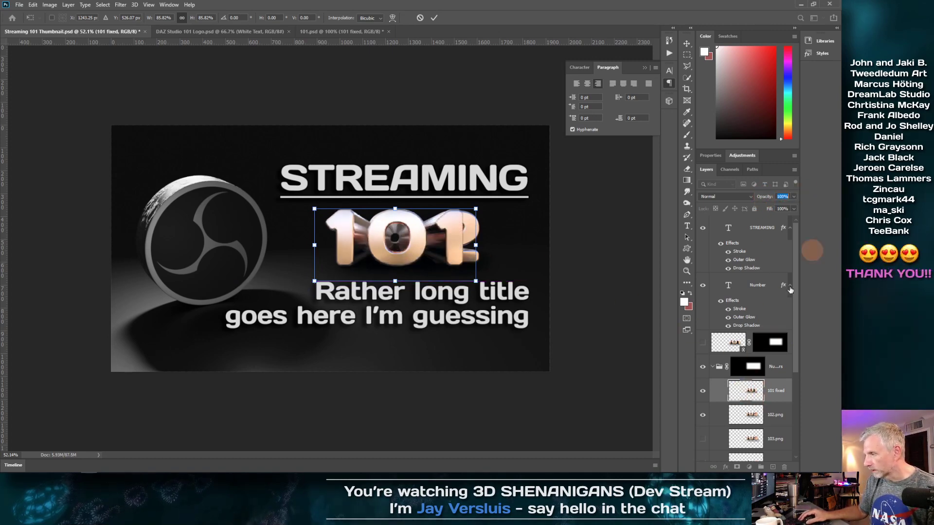
left_click(702, 416)
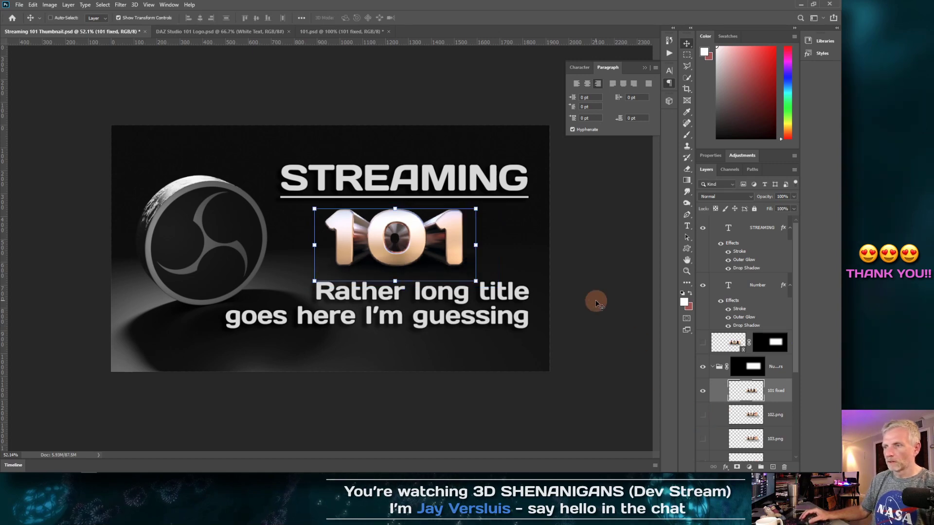
Try shifting the 101 fixed layer slightly to the right between STREAMING and the two-line title
key("ctrl+h")
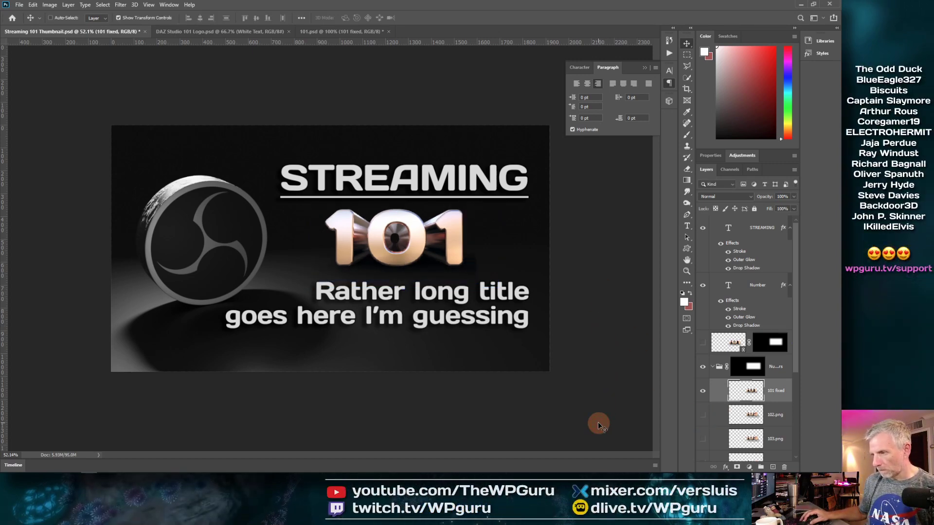
key("ctrl+t")
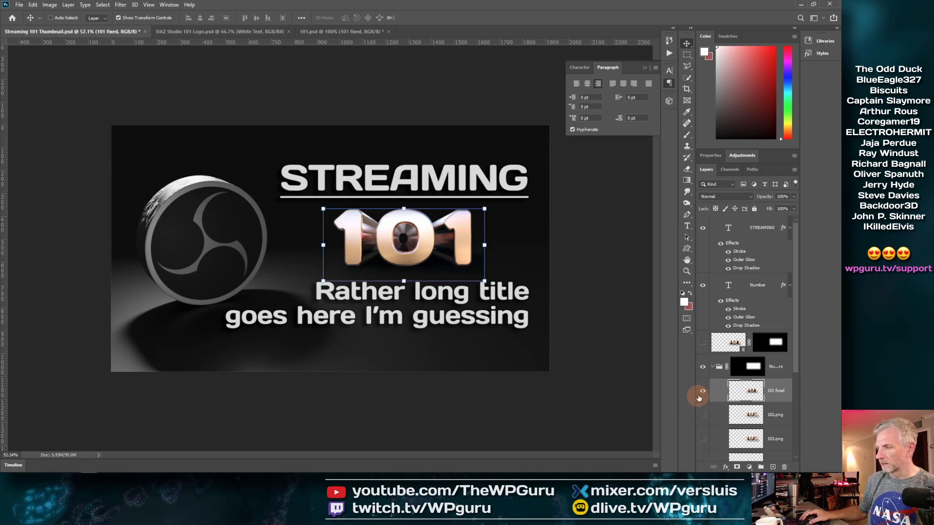
left_click_drag(579, 406, 586, 397)
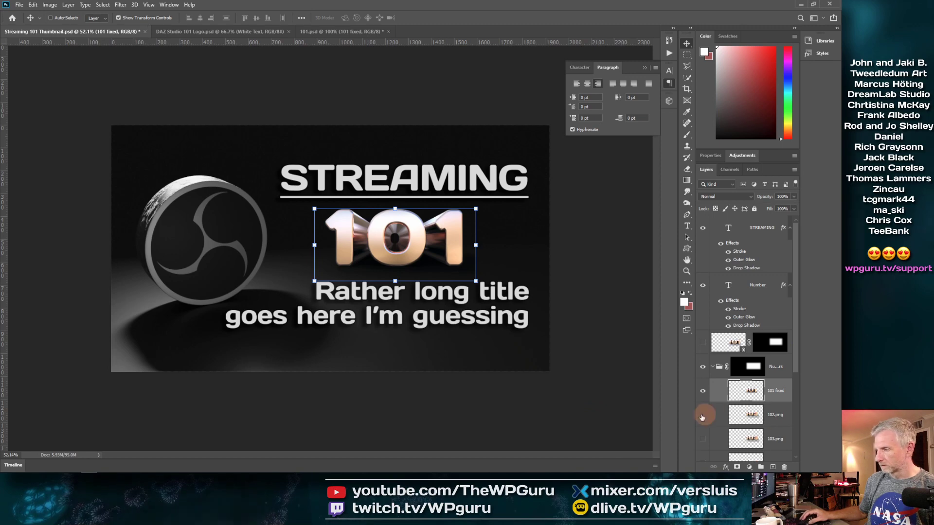
Alternate the visibility of 101 fixed and 102.png to compare both numbers at full and thumbnail size
left_click(702, 395)
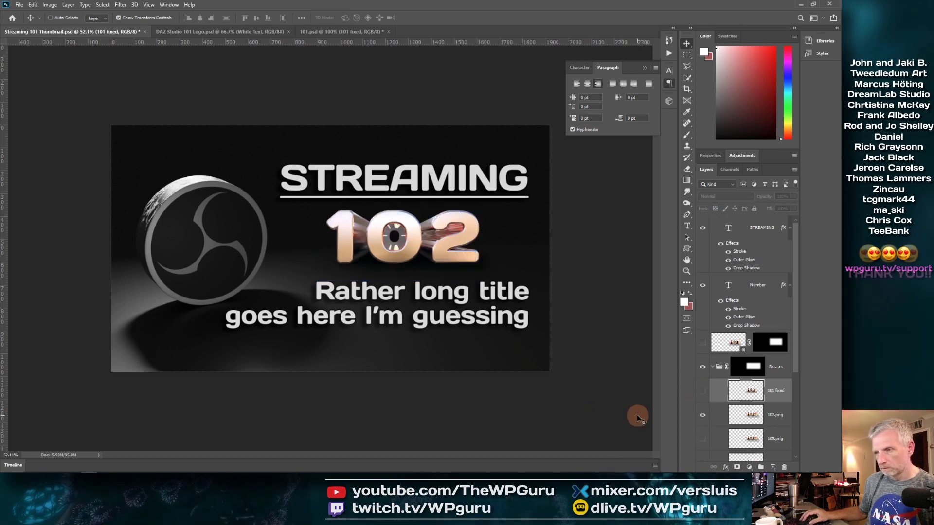
left_click(703, 415)
left_click(702, 390)
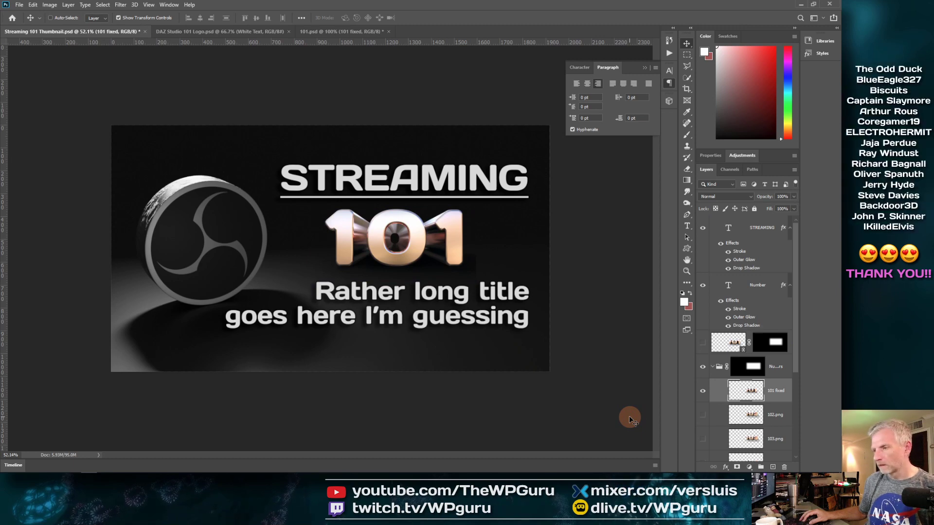
scroll(611, 408, "up", 3)
scroll(606, 400, "down", 2)
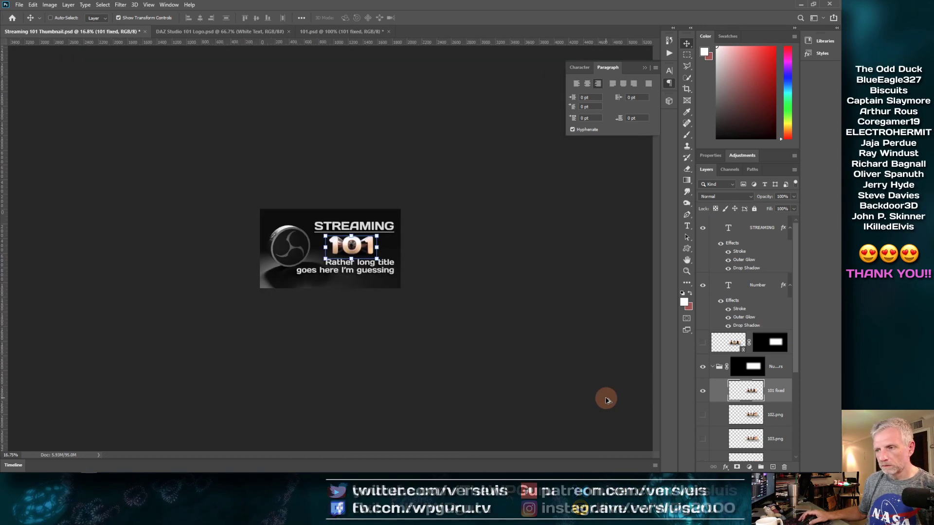
left_click(702, 391)
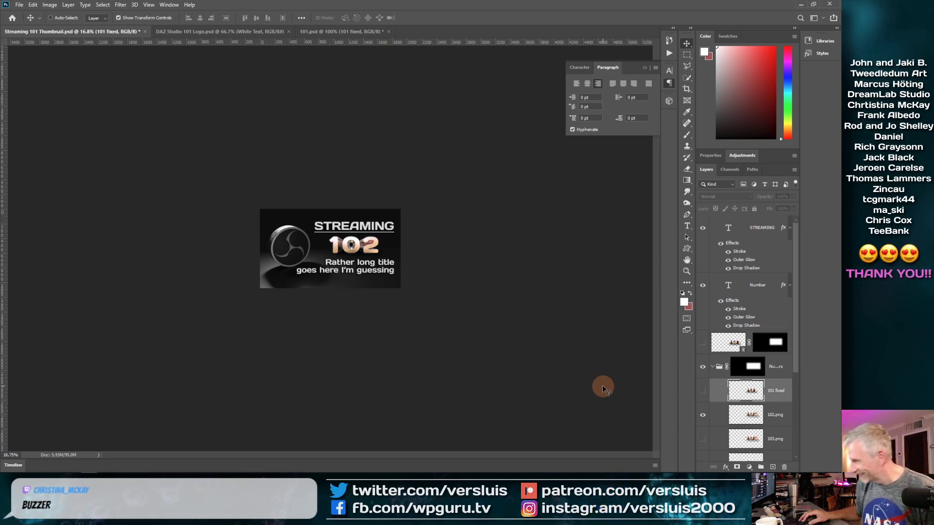
key("ctrl+0")
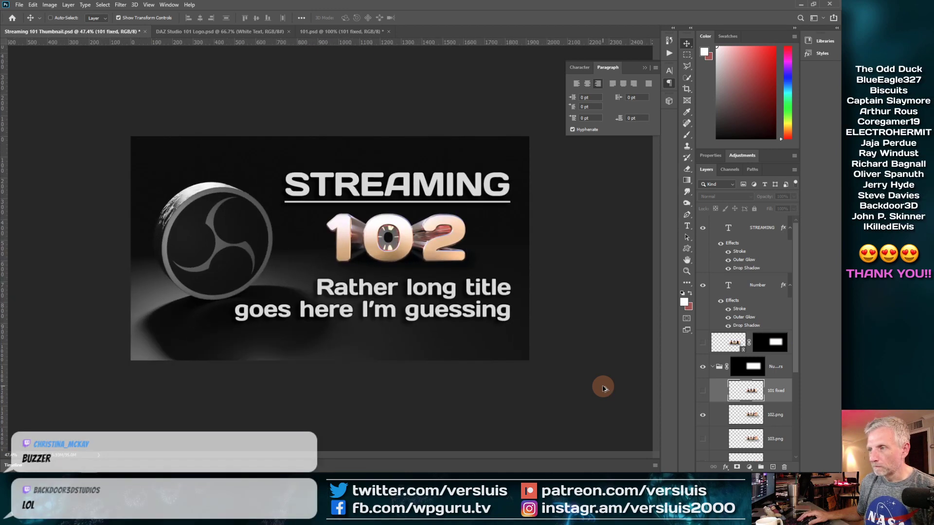
Switch to Discord and save the latest posted 101 image, 10-check_it.png, into the Streaming 101 Renders folder
left_click(801, 5)
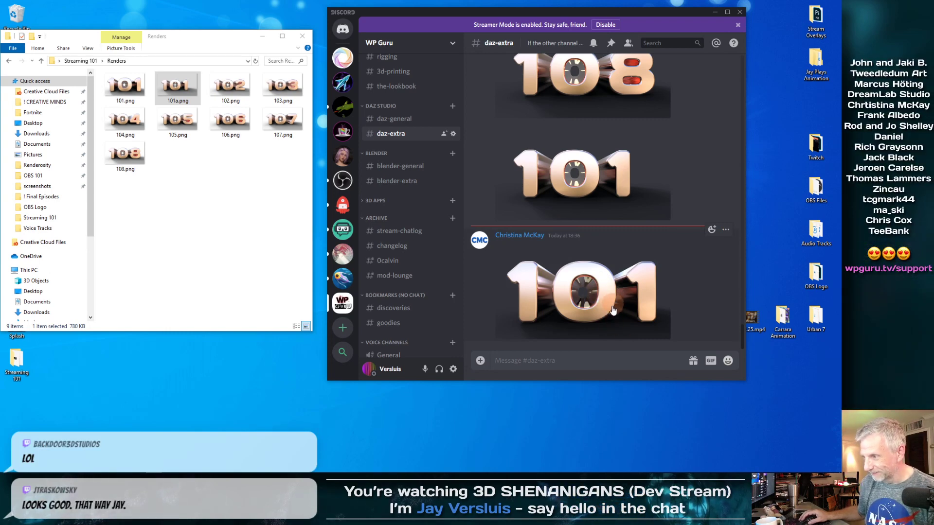
left_click_drag(585, 299, 234, 384)
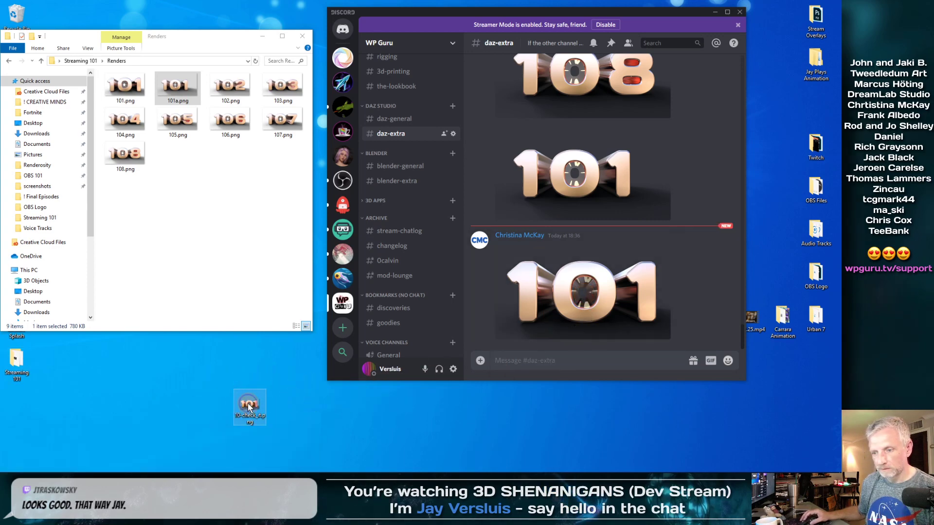
right_click(247, 402)
key("Escape")
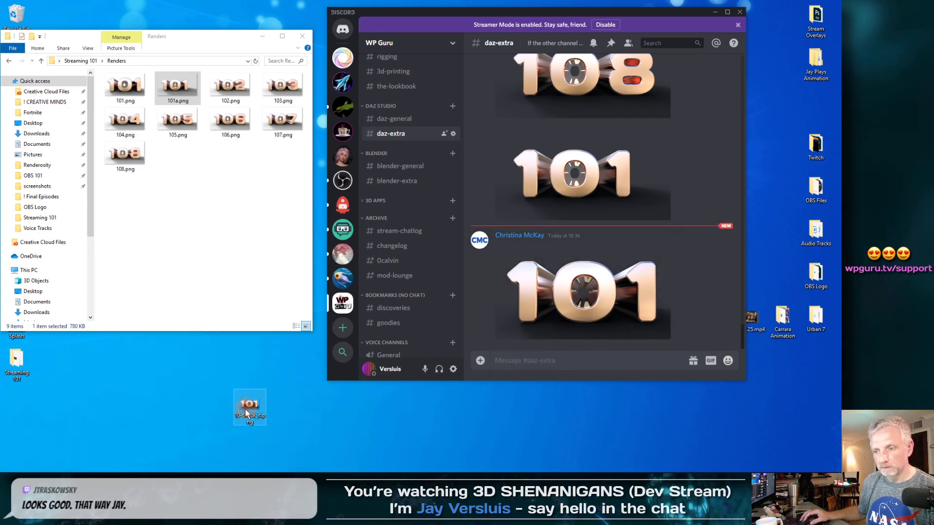
left_click_drag(250, 404, 247, 240)
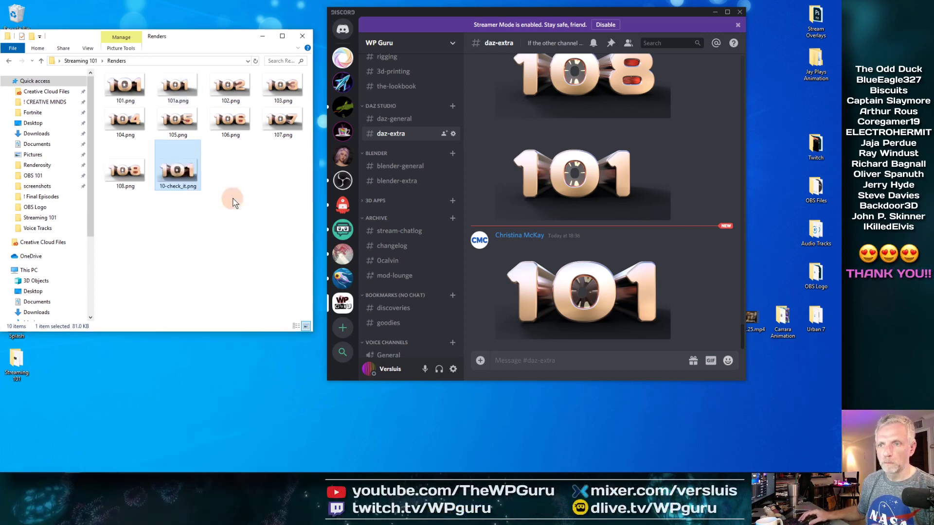
Switch back to Photoshop and place 10-check_it.png from the desktop's Streaming 101 Renders folder as an embedded object
mouse_move(171, 462)
left_click(104, 467)
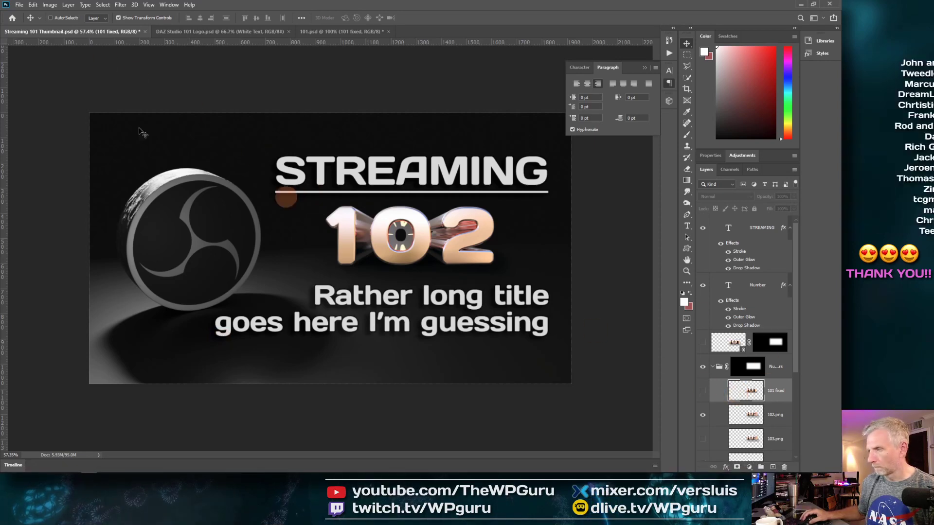
left_click(19, 4)
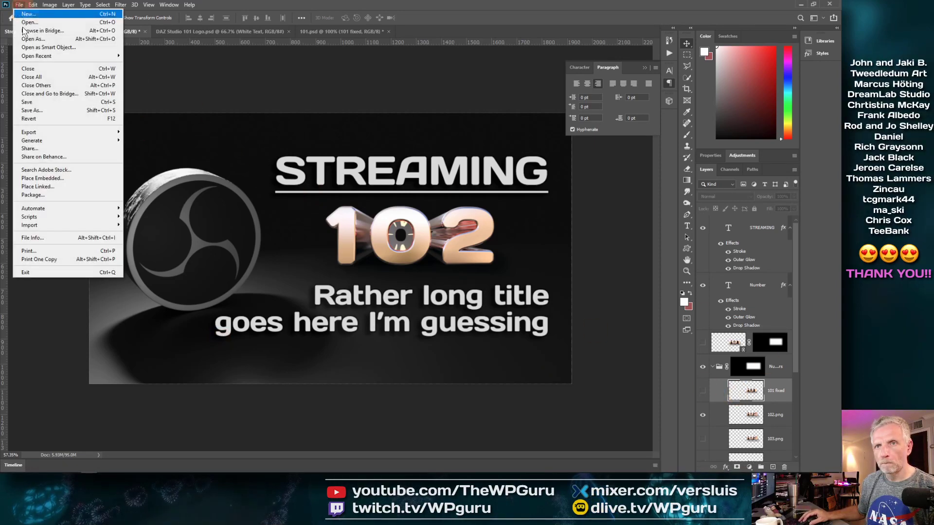
left_click(82, 181)
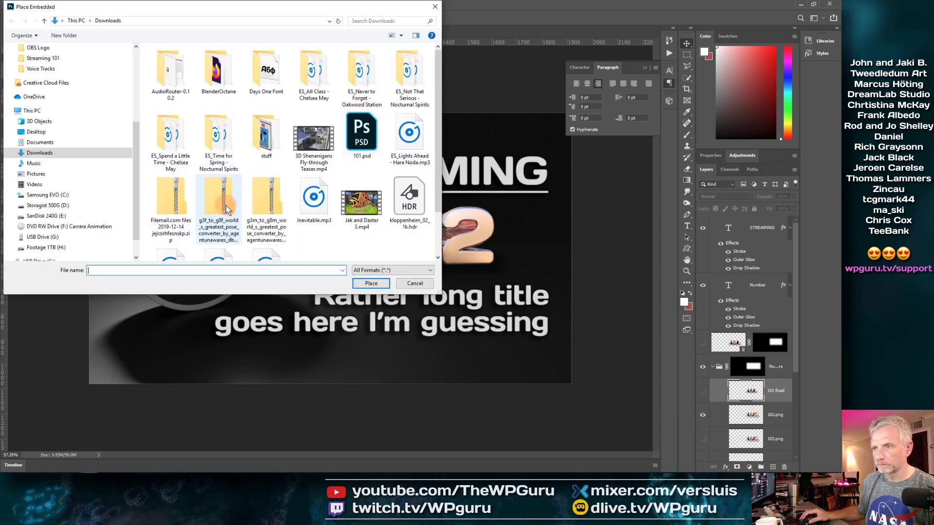
left_click(36, 132)
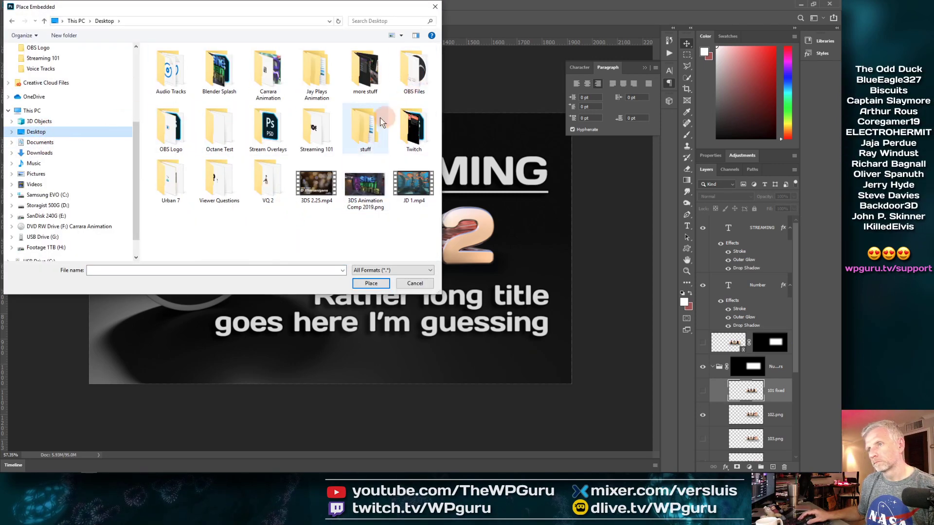
double_click(316, 128)
double_click(171, 70)
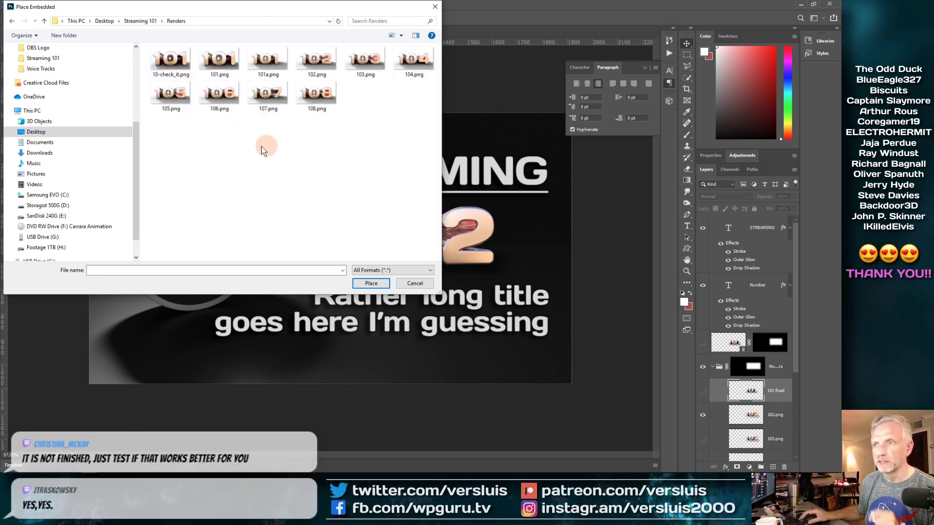
left_click(157, 62)
left_click(371, 284)
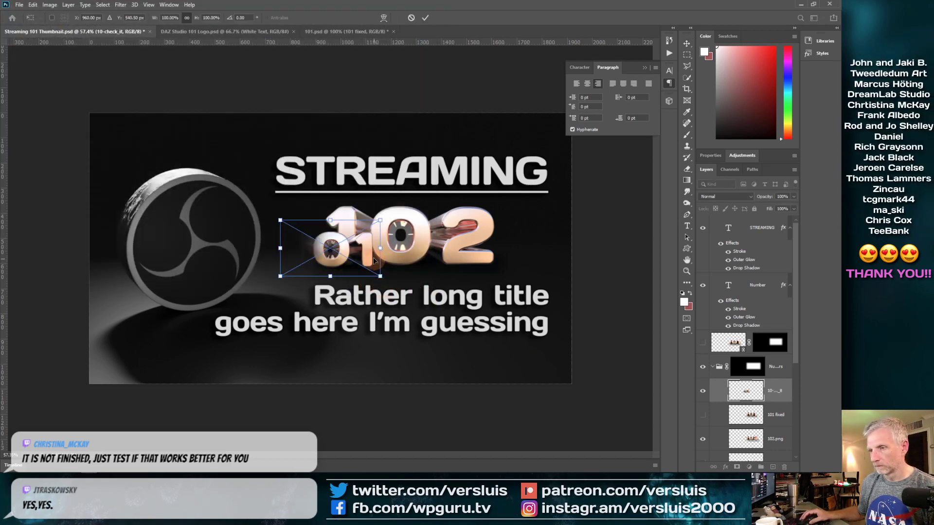
Scale the placed 10-check_it layer to about 179.08%, align it over the 102 below STREAMING, and hide 102.png
left_click_drag(358, 250, 435, 234)
left_click_drag(355, 207, 311, 186, "alt")
left_click_drag(383, 257, 384, 252)
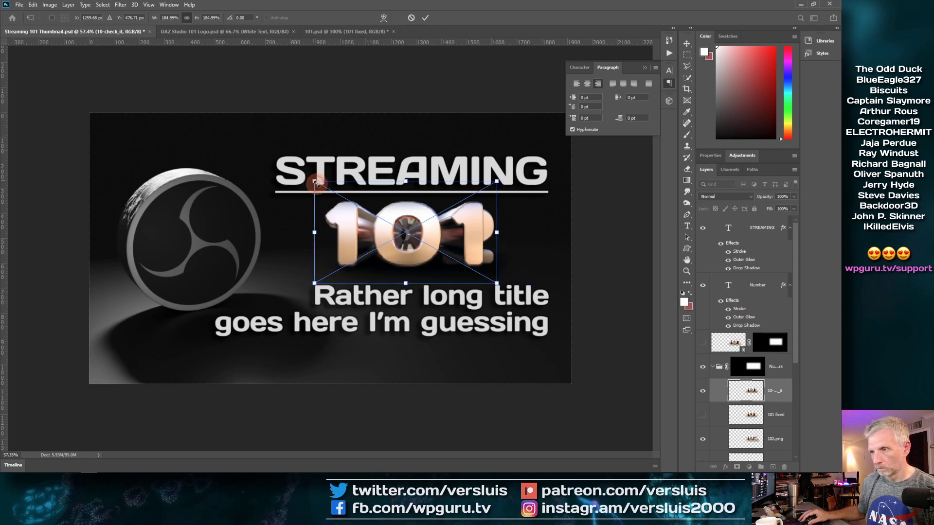
left_click_drag(315, 183, 319, 185)
left_click_drag(390, 246, 393, 248)
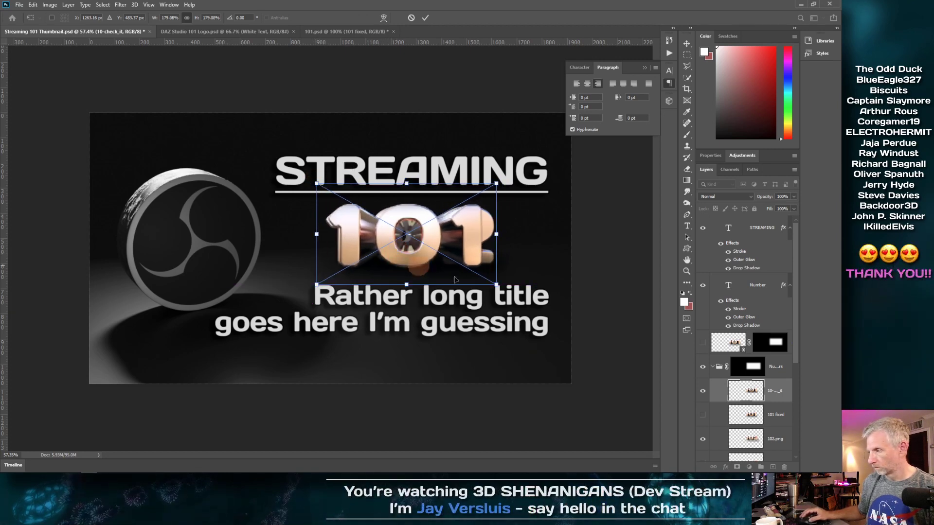
key("Return")
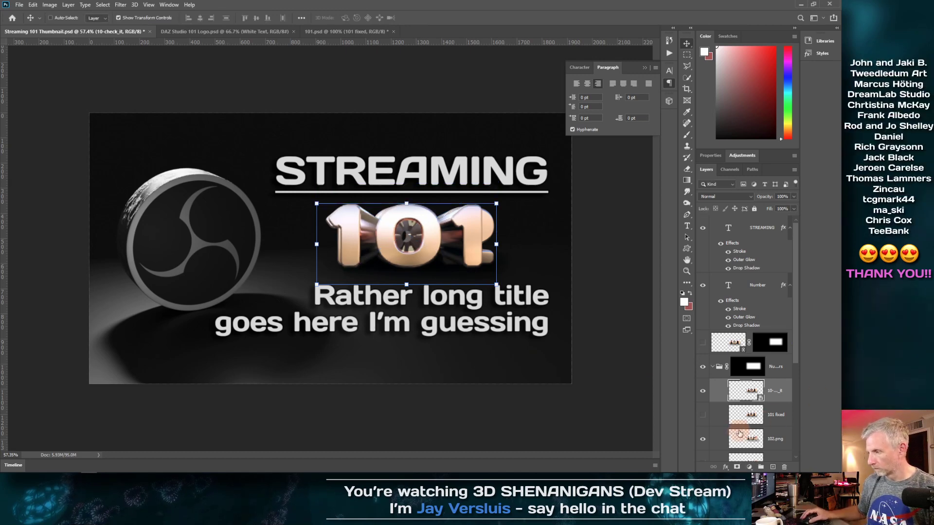
left_click(702, 440)
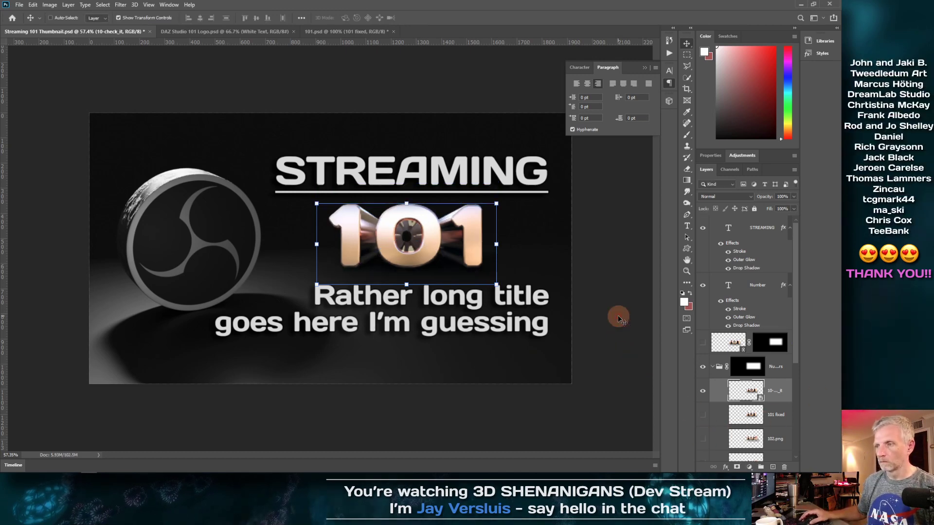
Compare the 10-check_it number with 102.png at thumbnail size by alternating the visibility of the two layers
scroll(619, 319, "down", 6)
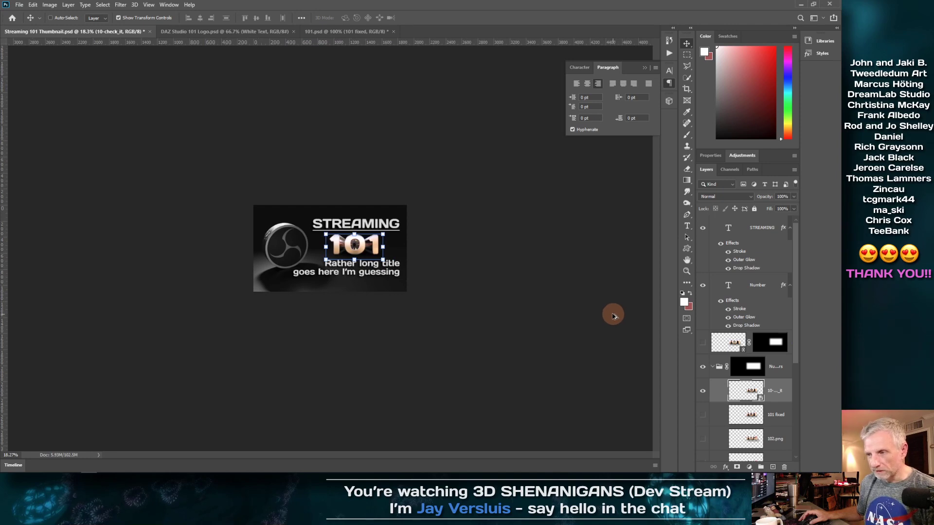
scroll(601, 317, "up", 1)
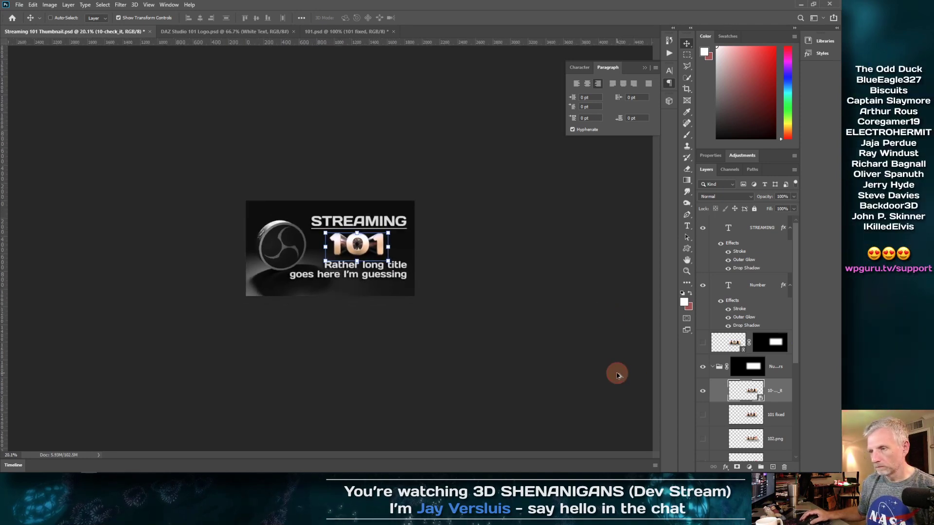
key("ctrl+h")
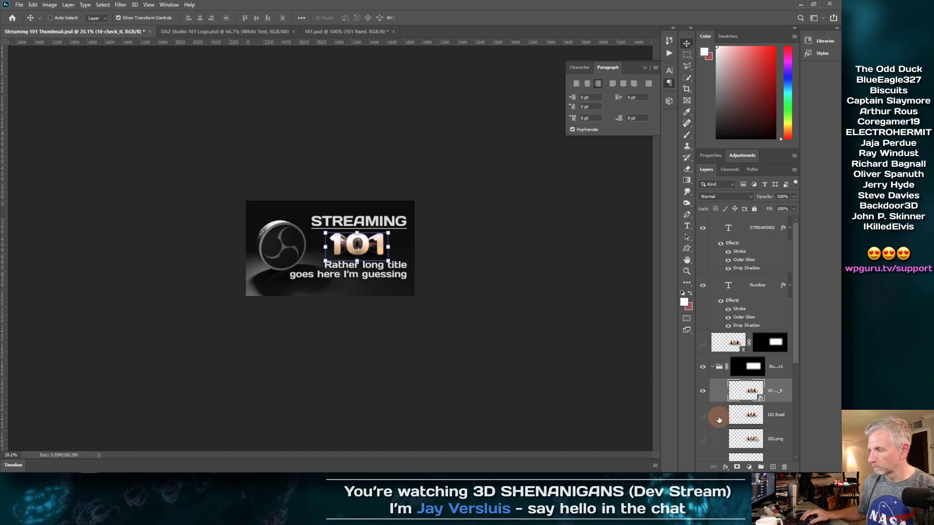
left_click(702, 439)
left_click(702, 390)
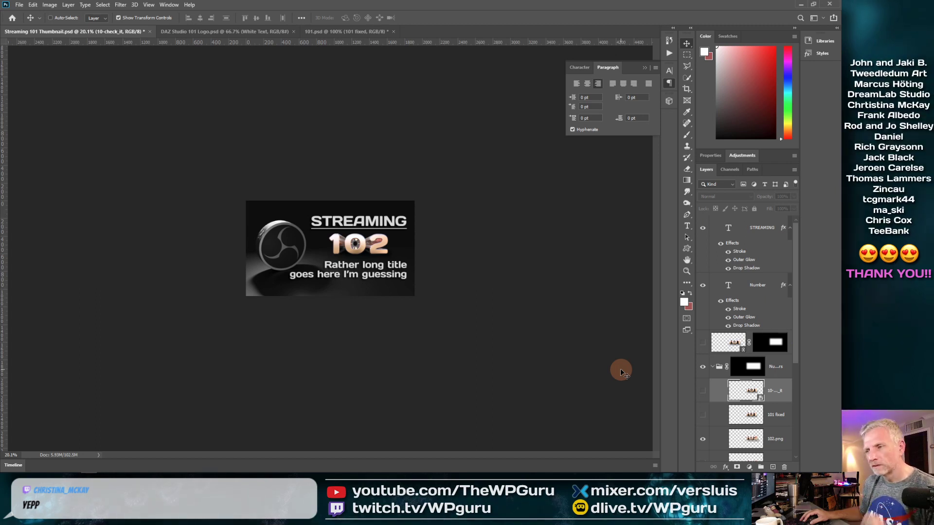
key("ctrl+0")
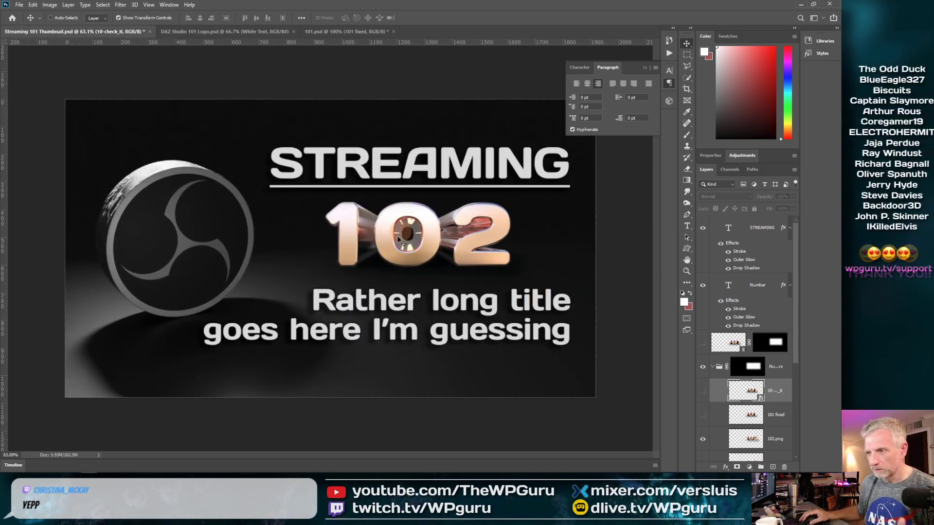
scroll(632, 348, "down", 5)
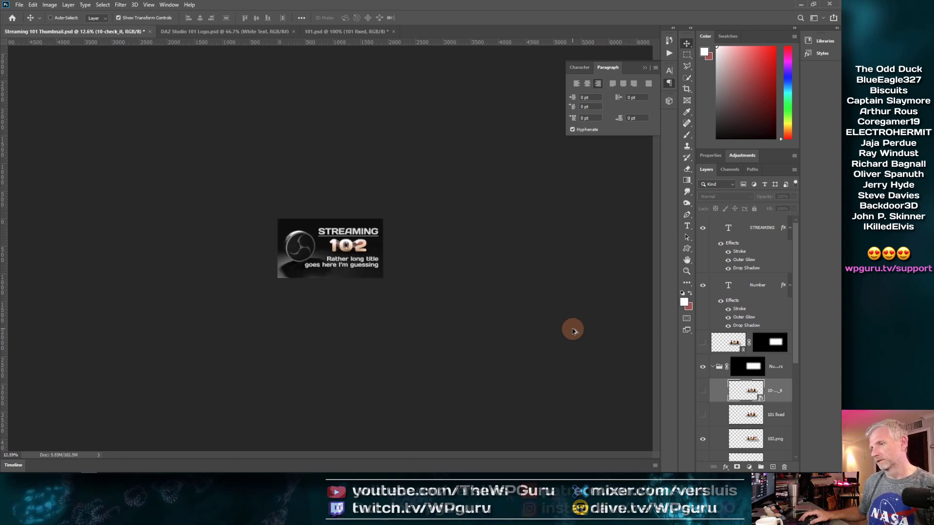
scroll(573, 332, "up", 1)
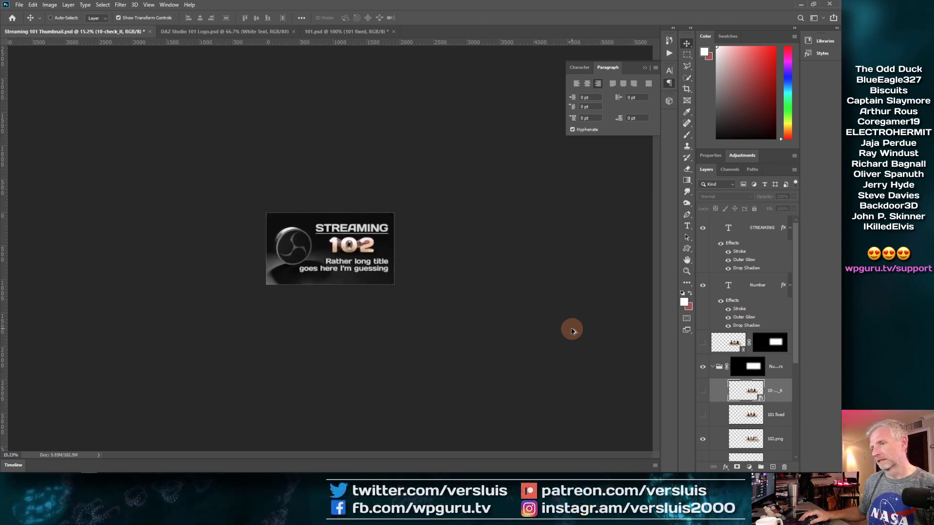
left_click(702, 391)
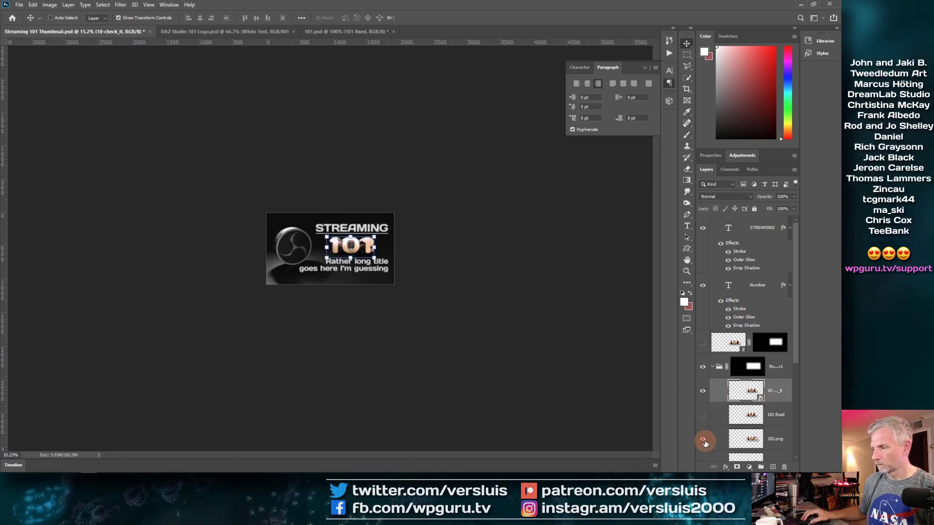
left_click(703, 439)
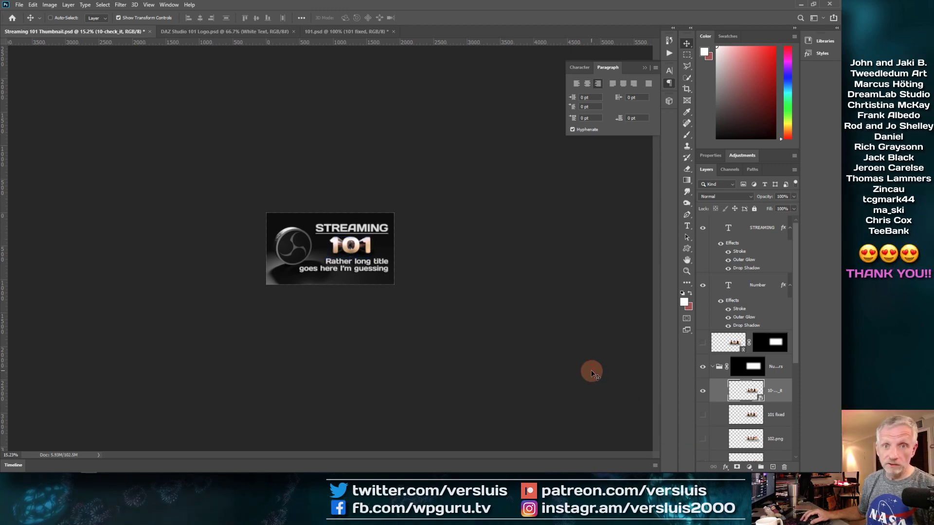
left_click(702, 438)
left_click(701, 392)
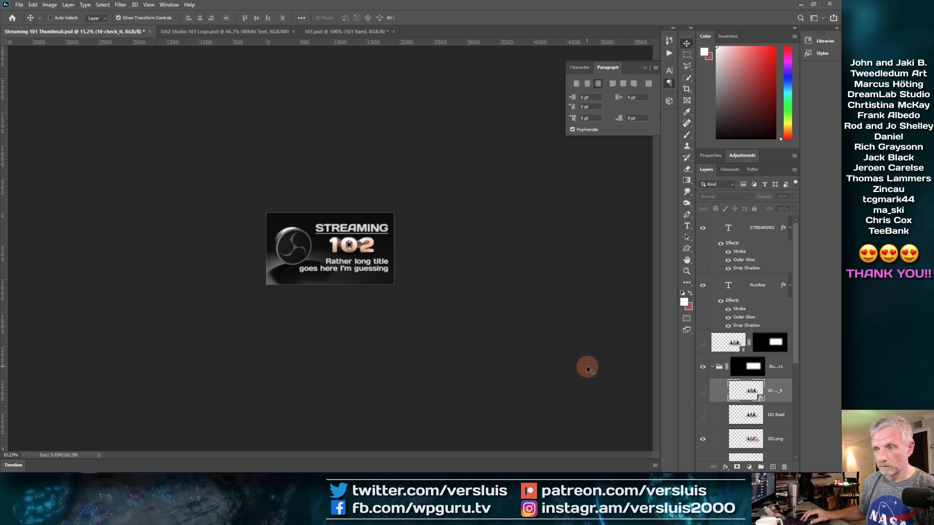
Compare 101 fixed, 10-check_it and 102.png one at a time at thumbnail size, ending with only 102.png shown
left_click(702, 391)
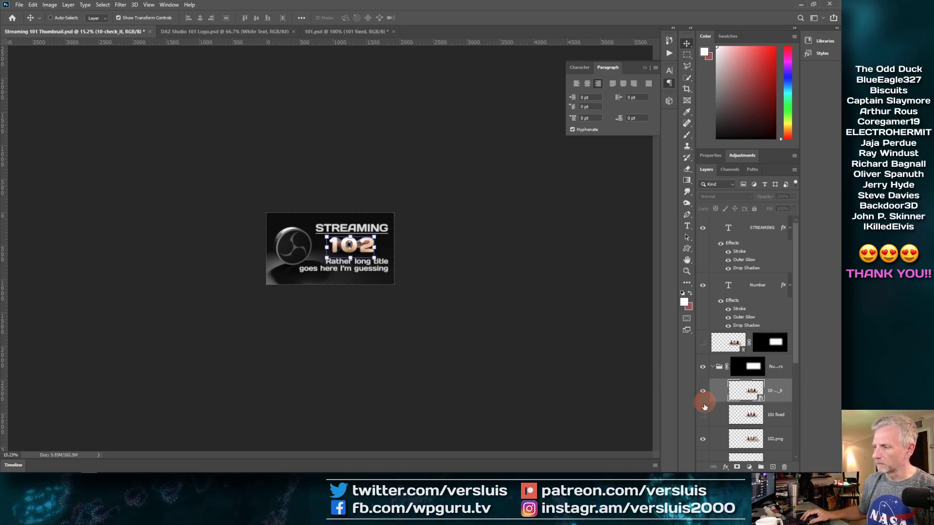
left_click(703, 415)
left_click(702, 440)
left_click(703, 391)
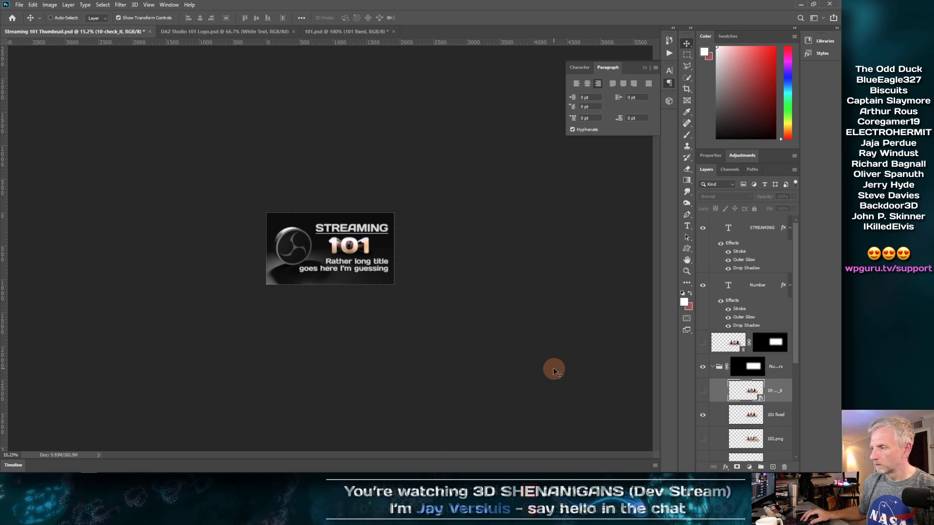
left_click(702, 391)
left_click(703, 414)
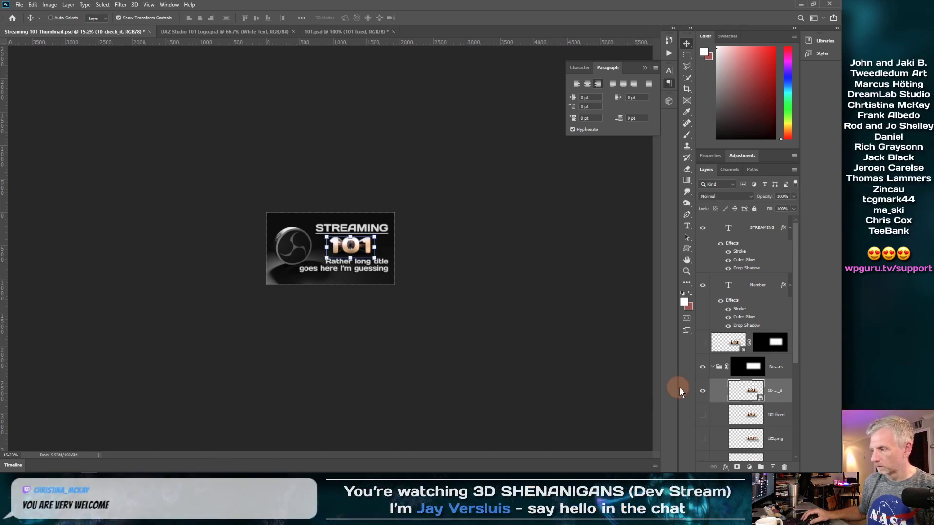
left_click(702, 391)
left_click(704, 438)
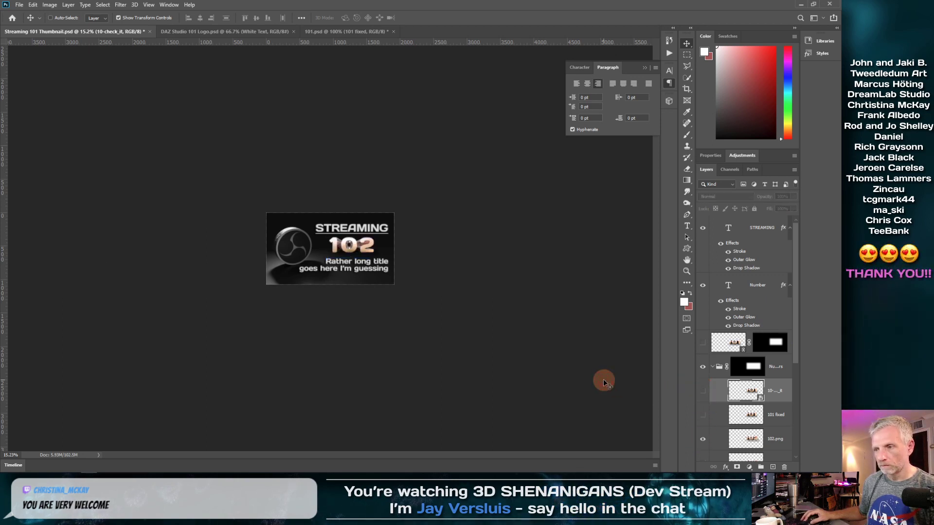
scroll(472, 319, "up", 5)
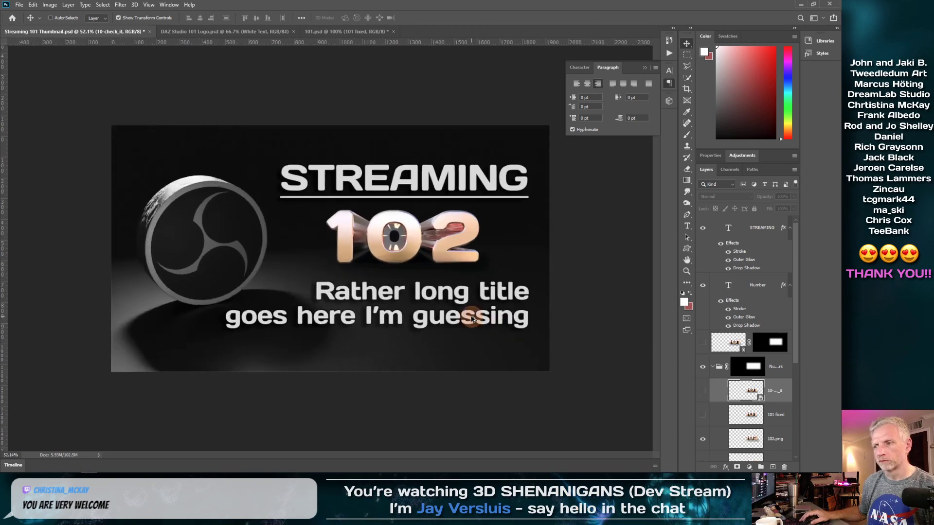